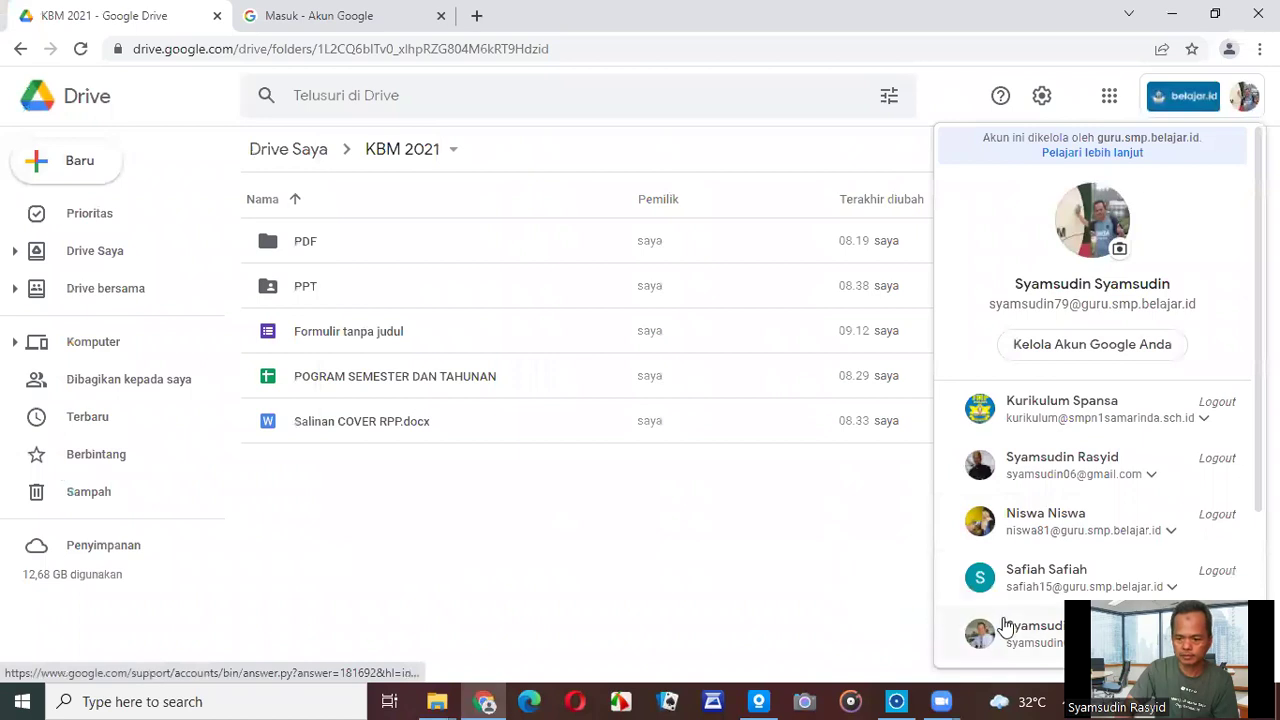
Abandon adding another account and sign out of all Google accounts in Drive.
scroll(1046, 566, "down", 2)
left_click(1046, 540)
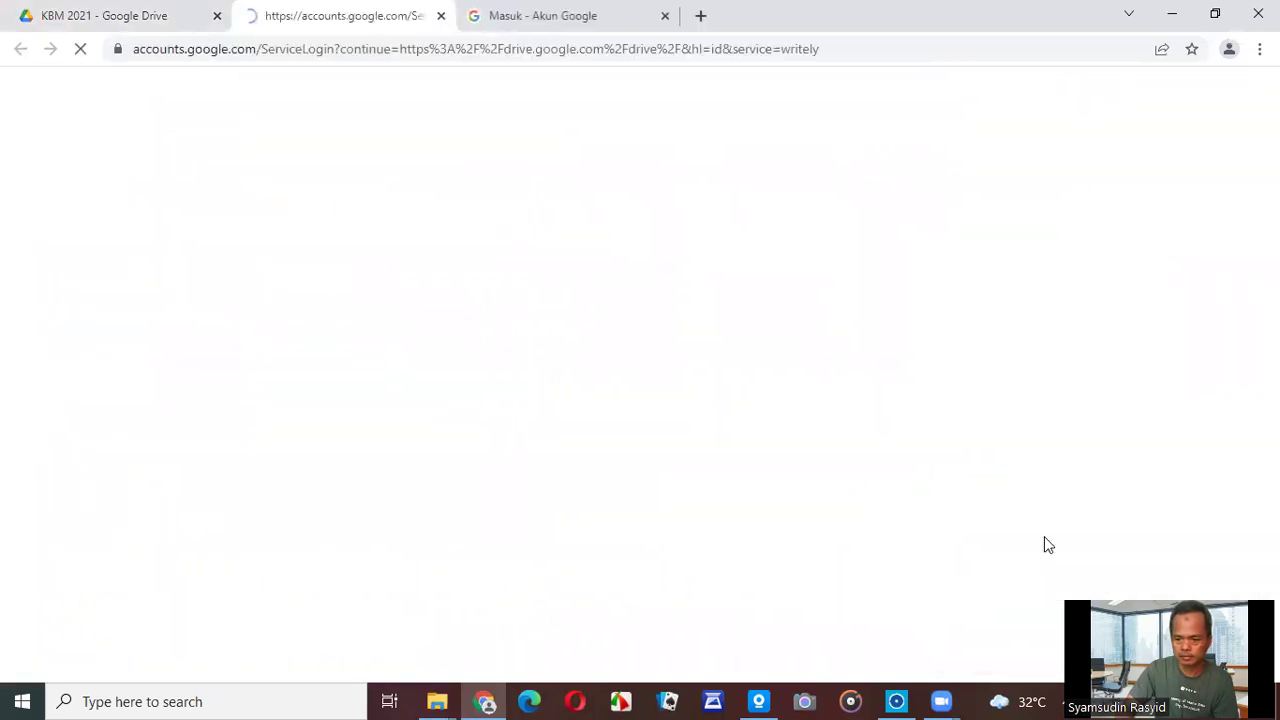
left_click(440, 18)
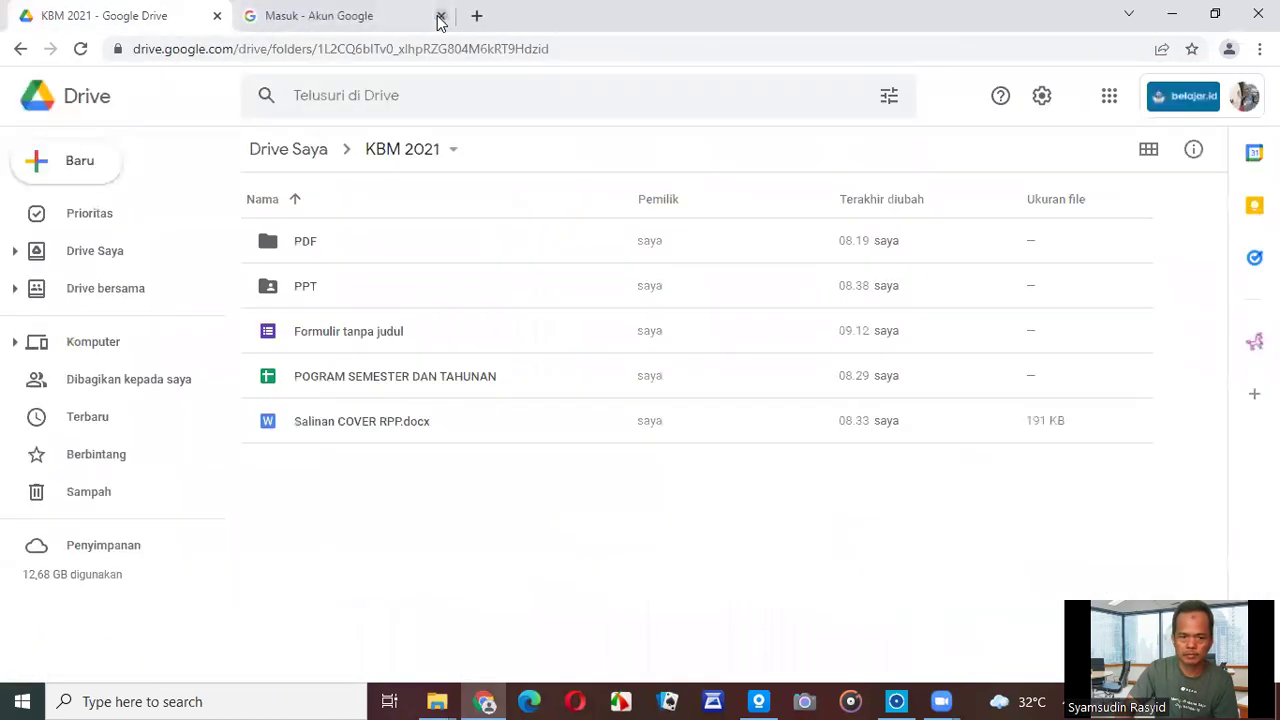
left_click(1241, 100)
scroll(1075, 540, "down", 4)
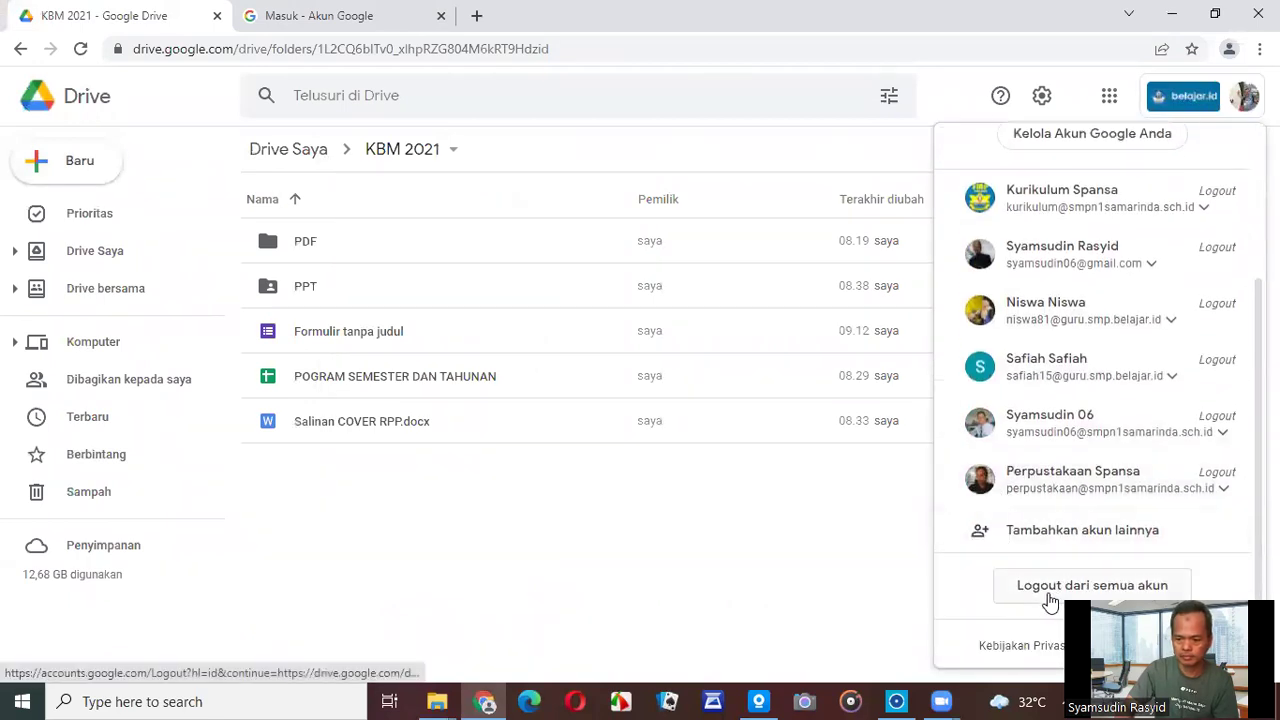
left_click(1050, 599)
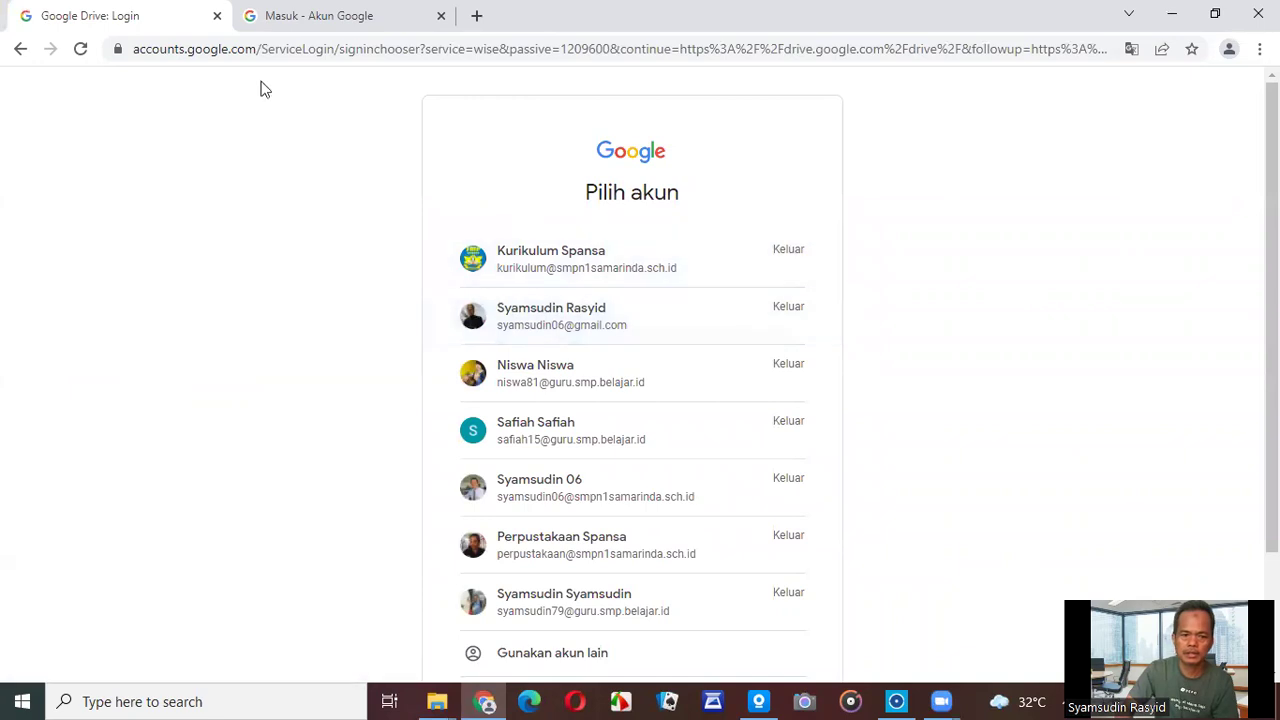
Close the remaining browser tabs and relaunch Chrome to its profile chooser.
left_click(216, 16)
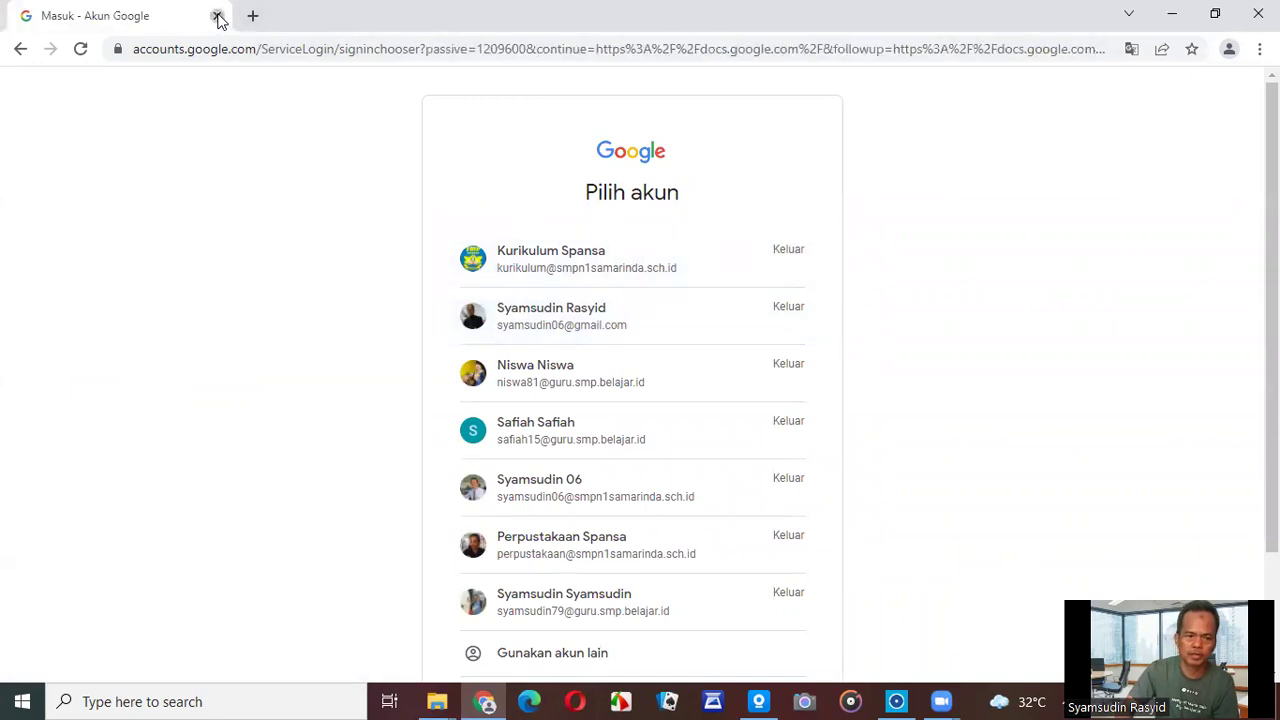
left_click(218, 17)
left_click(482, 701)
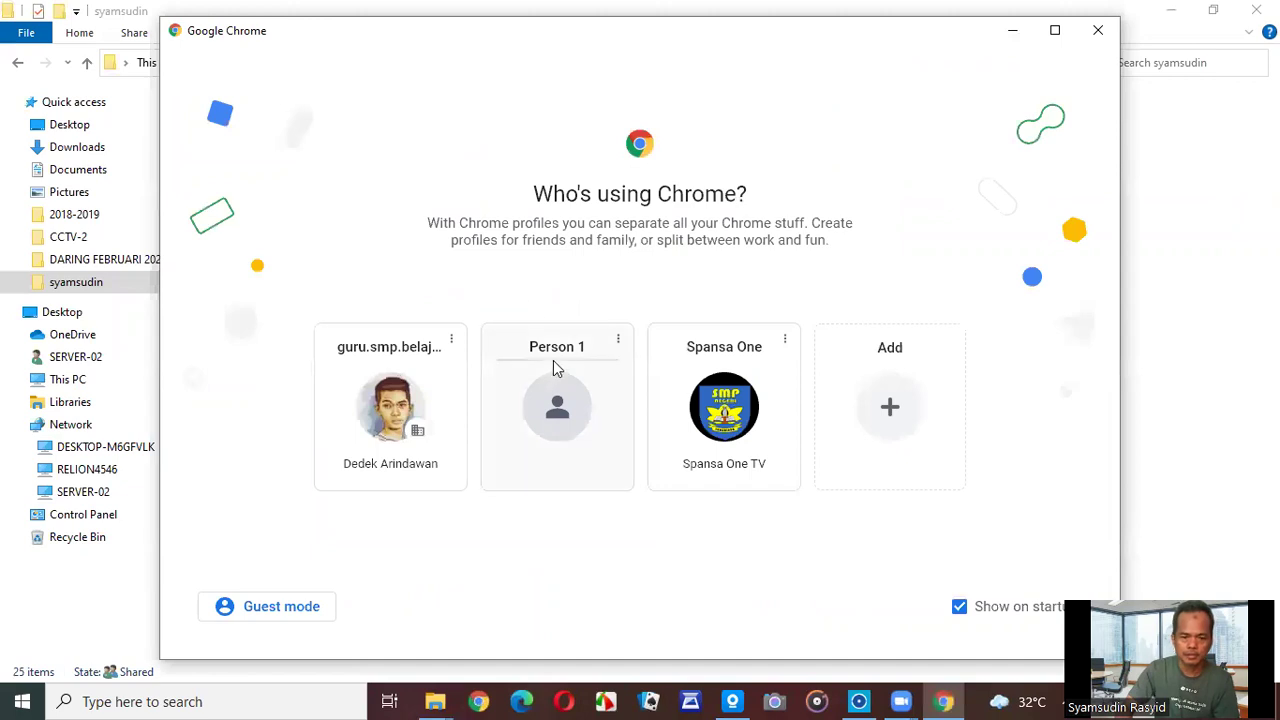
Load google.com in Chrome's Person 1 profile.
left_click(553, 388)
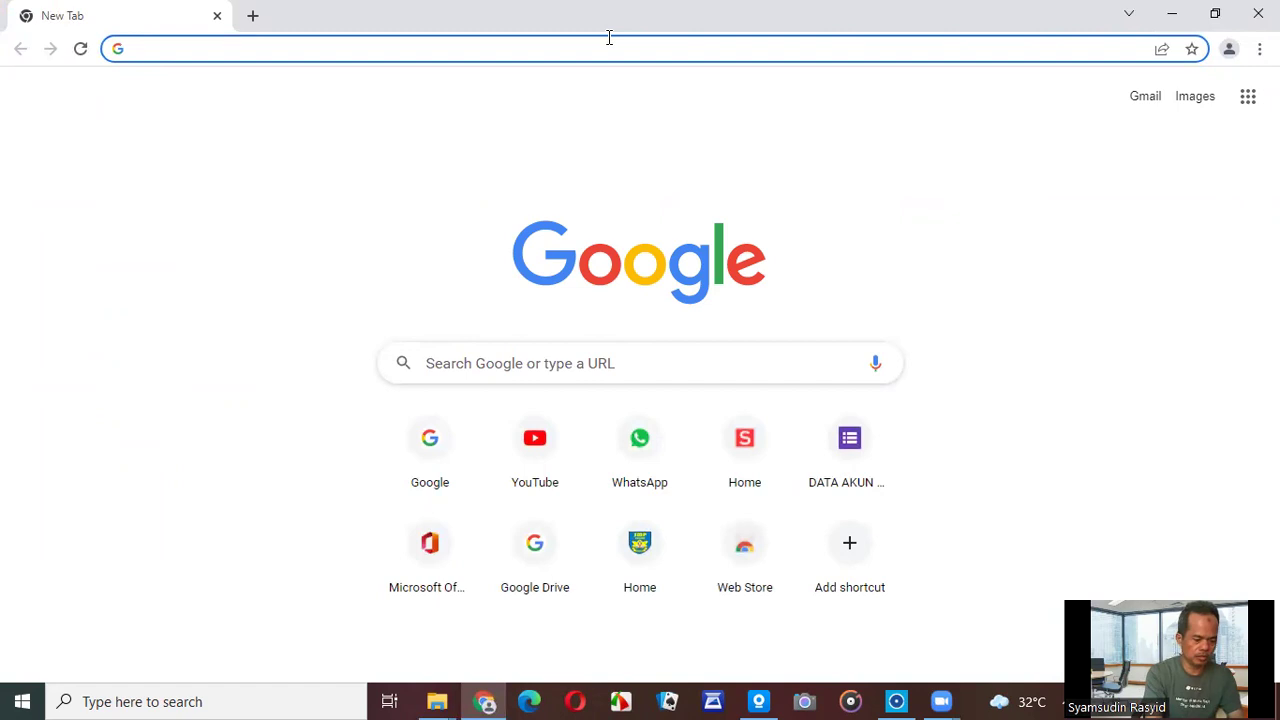
type("goo")
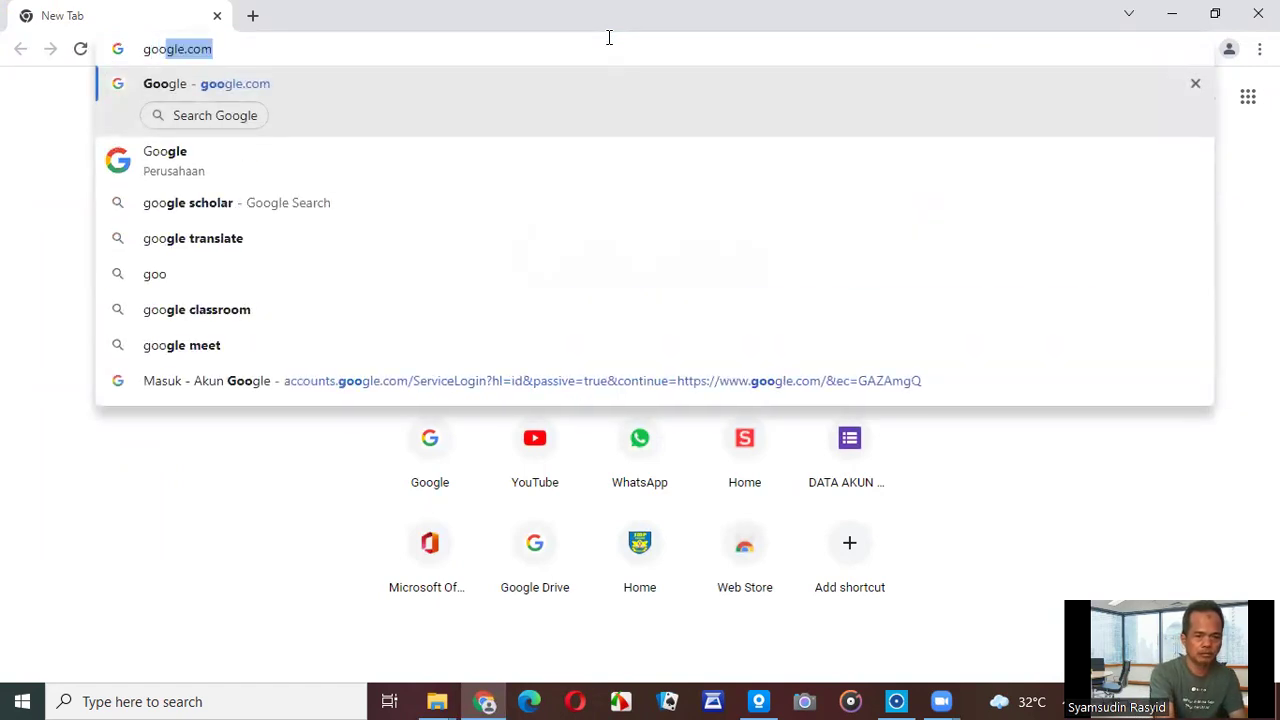
key("Return")
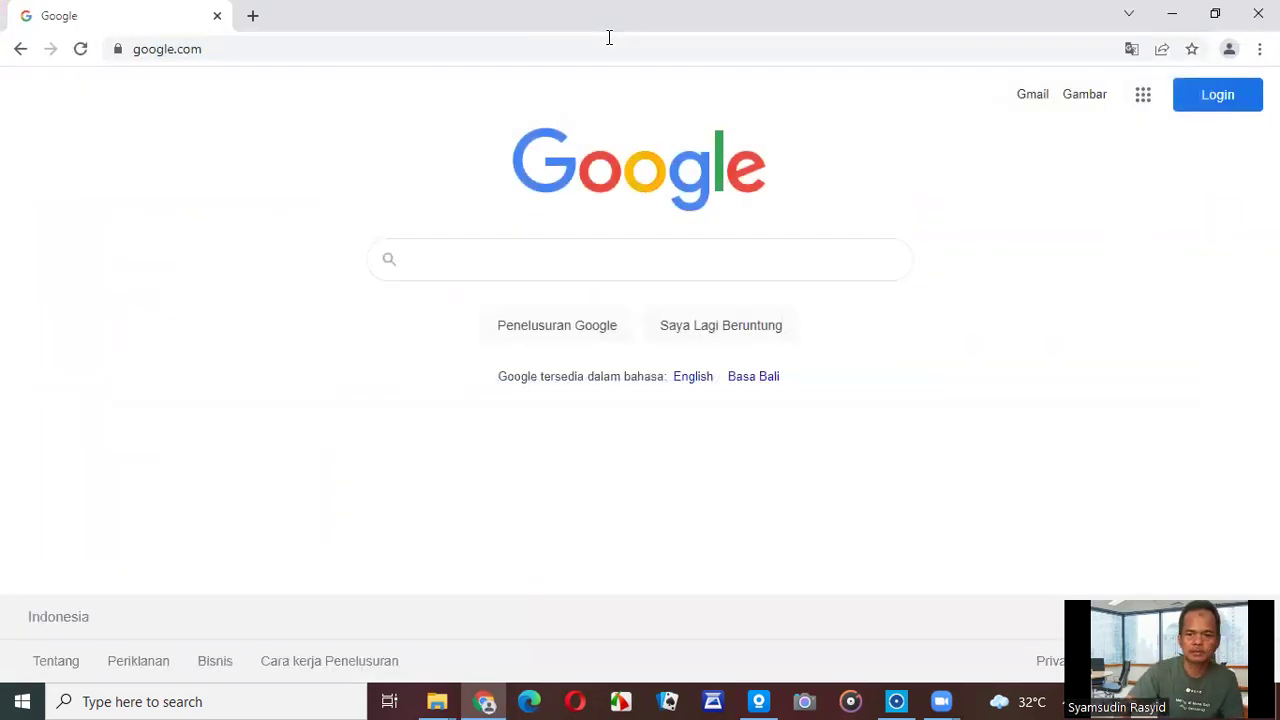
Sign in to Google with the school teacher account and its password.
left_click(1218, 105)
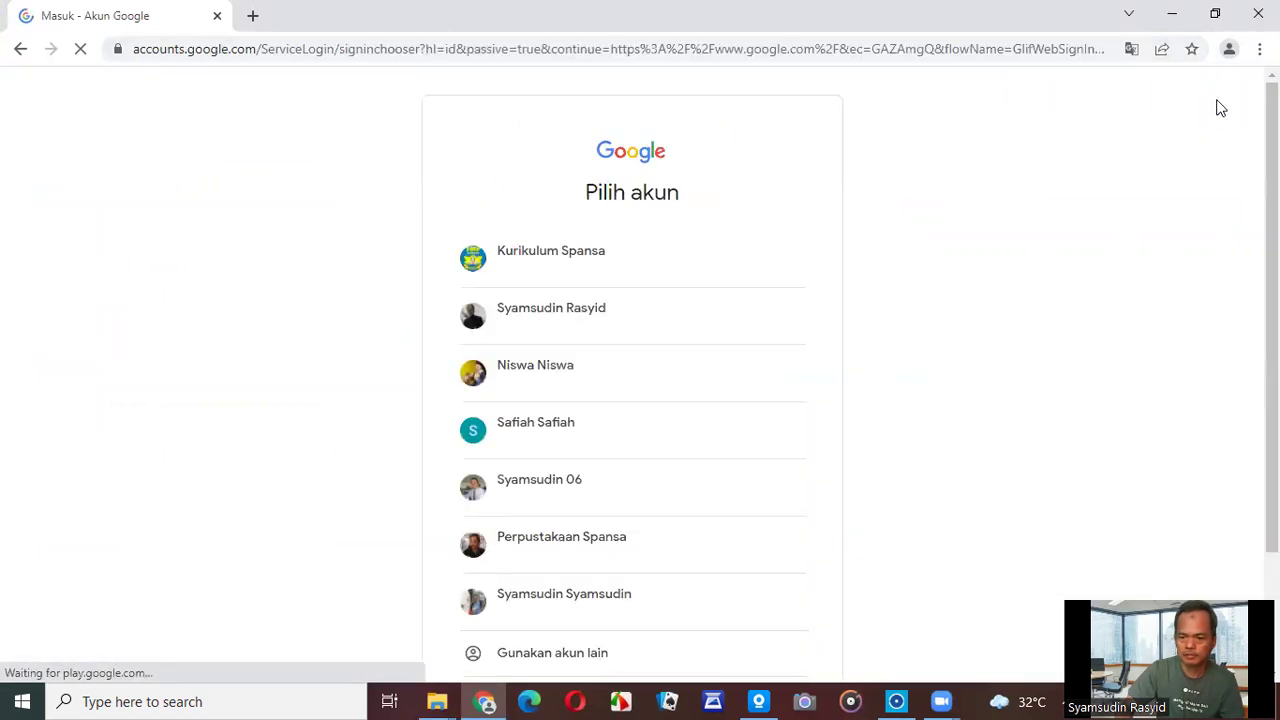
scroll(660, 520, "down", 1)
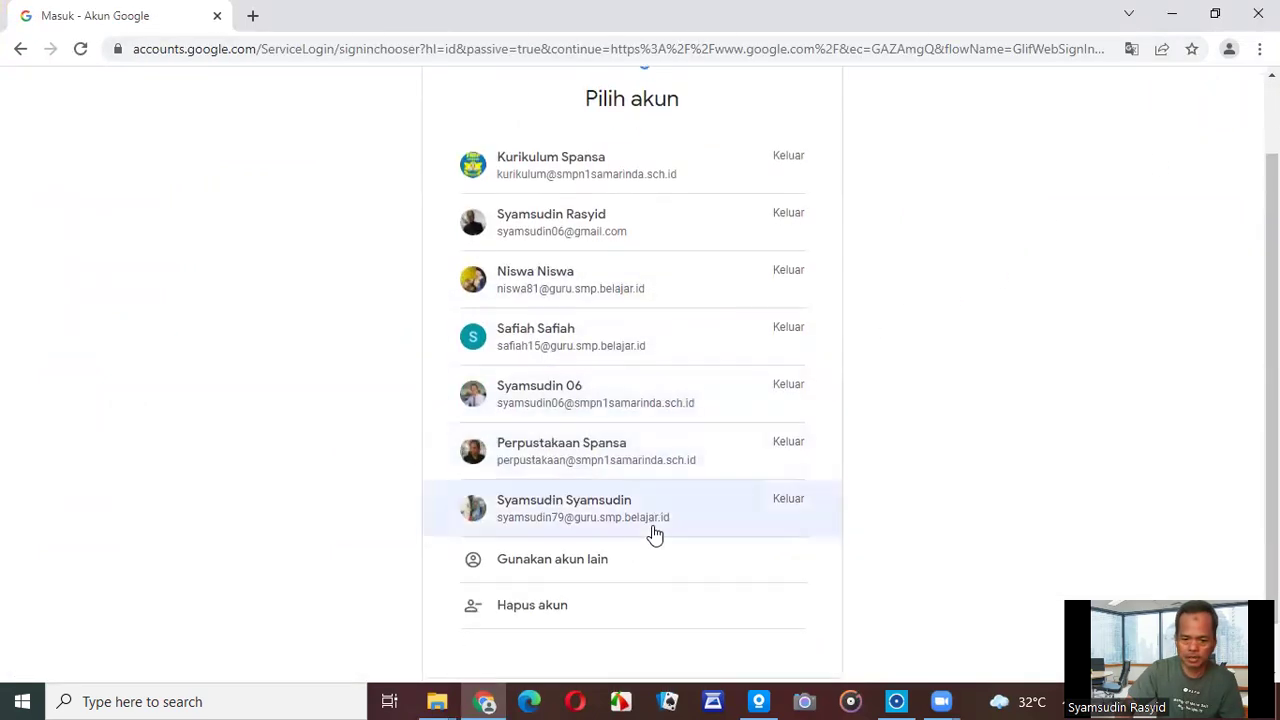
left_click(608, 522)
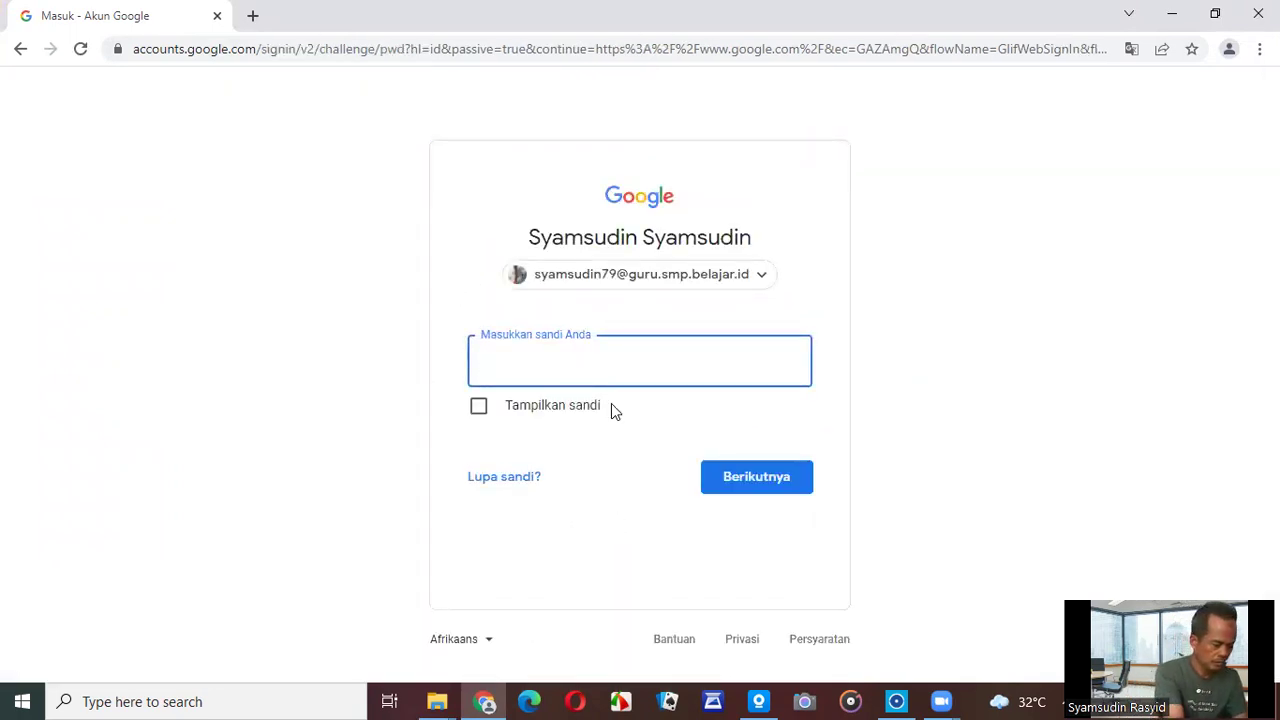
type("••••••••••••")
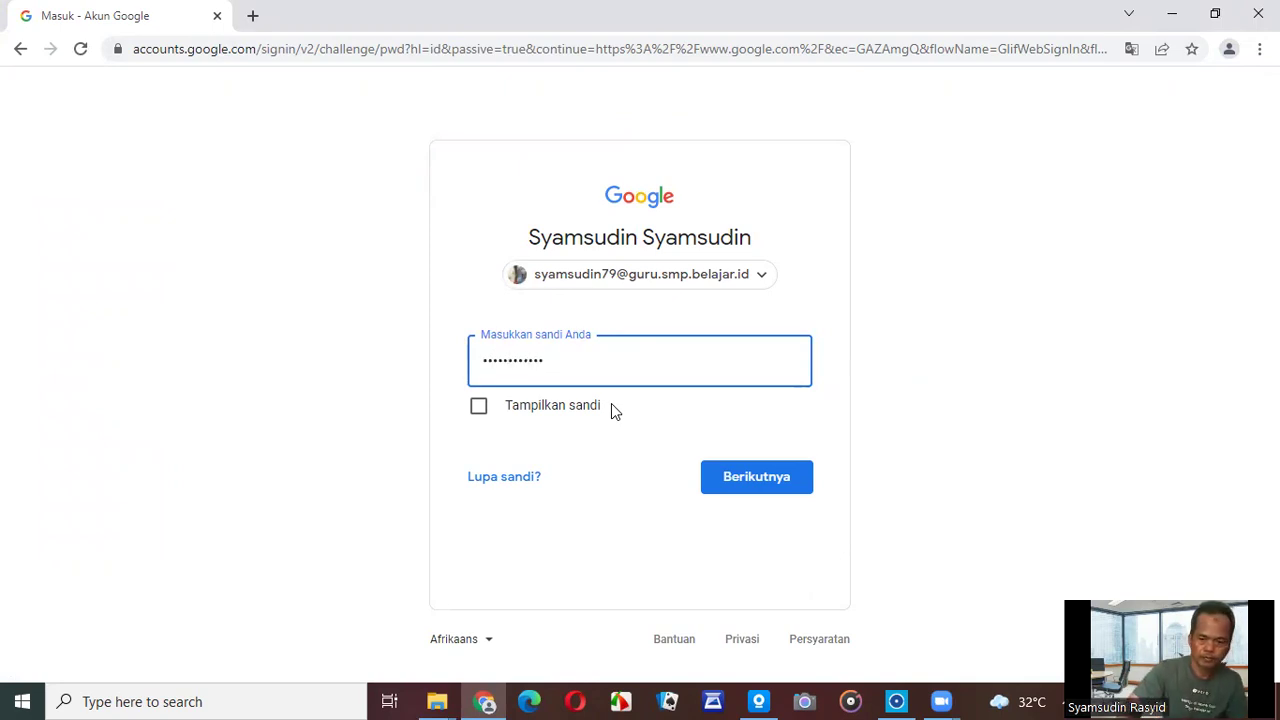
left_click(727, 474)
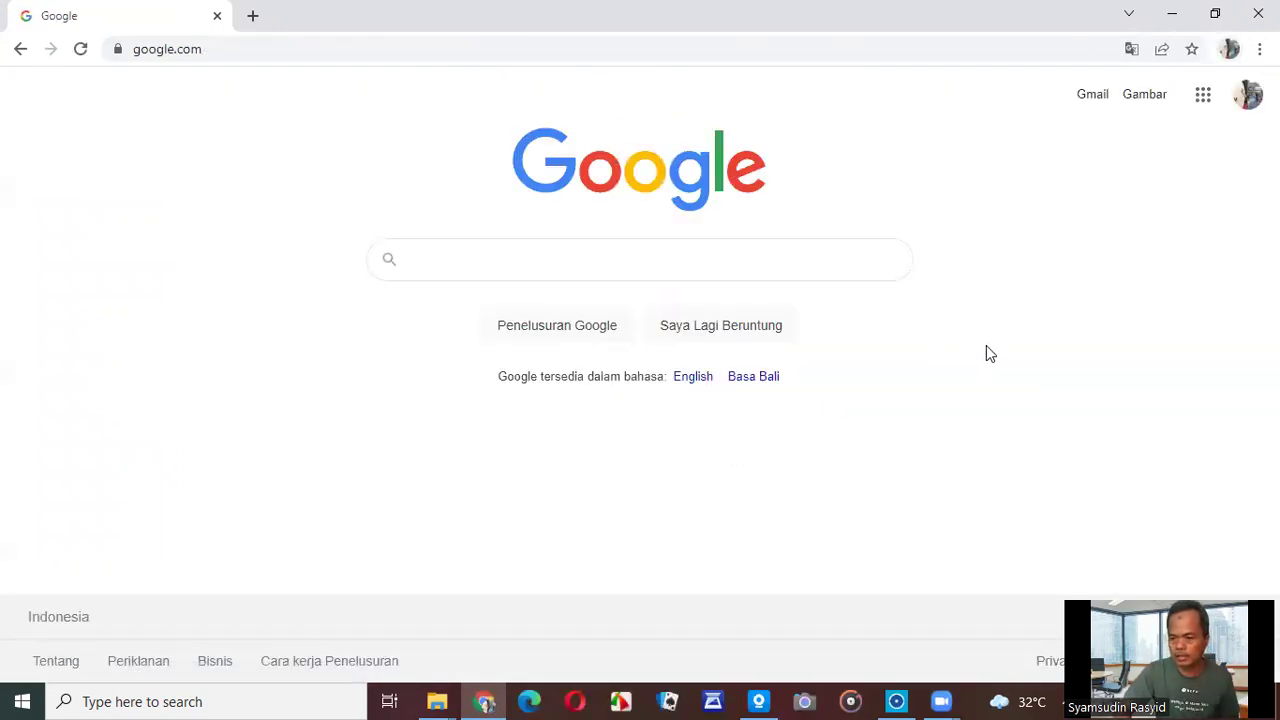
Confirm the signed-in account, then go to Google Drive and open the KBM 2021 folder.
left_click(1249, 94)
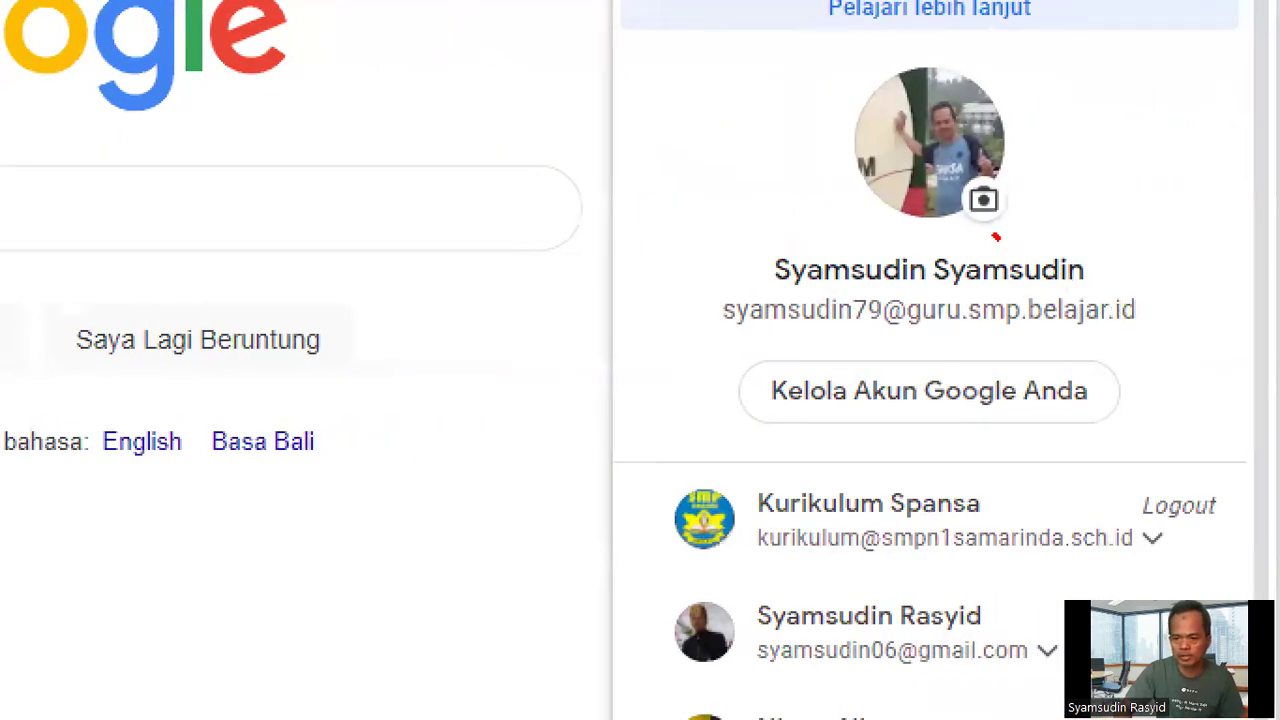
mouse_move(996, 237)
left_mouse_down()
mouse_move(686, 262)
mouse_move(906, 364)
mouse_move(1144, 334)
mouse_move(1050, 258)
mouse_move(988, 231)
left_mouse_up()
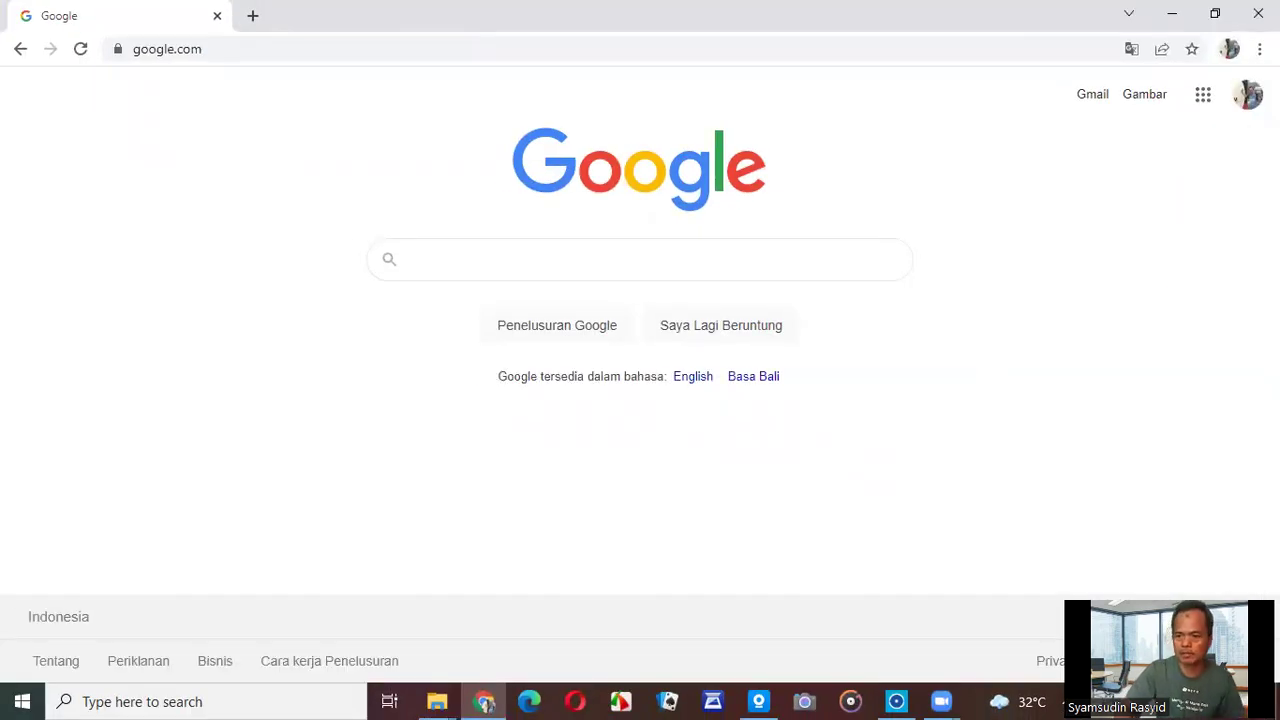
left_click(1205, 100)
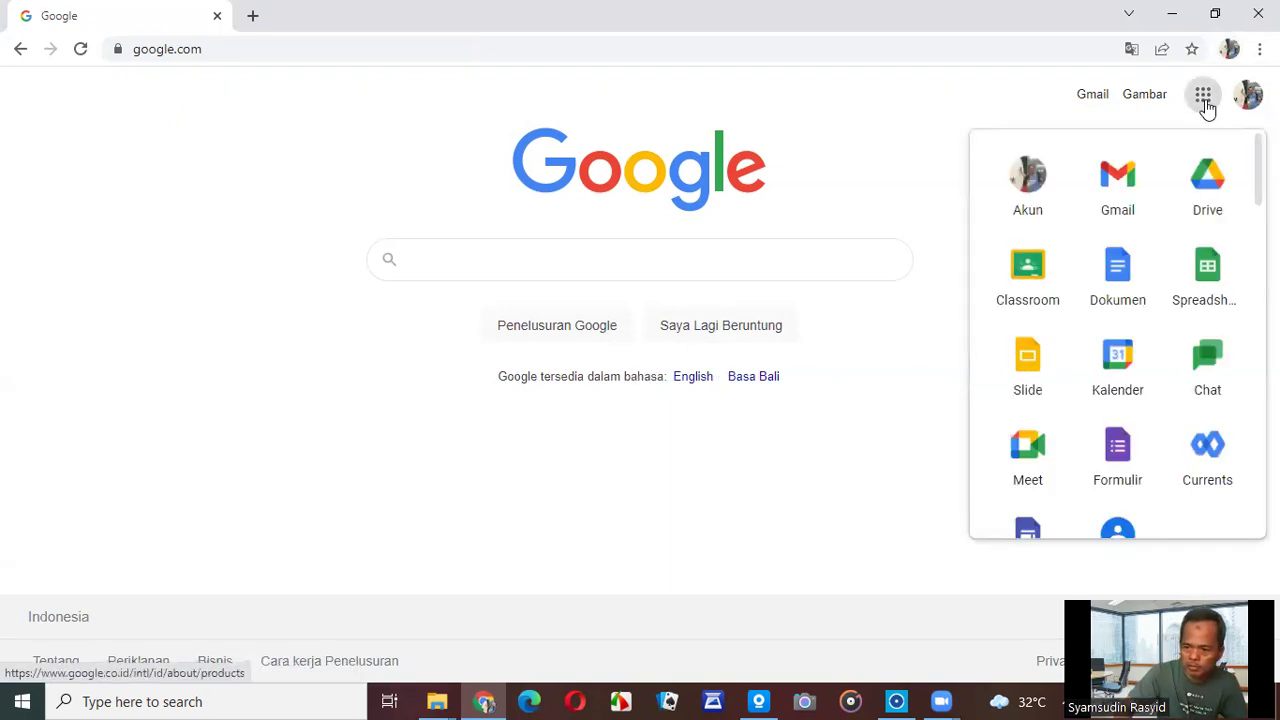
left_click(1212, 193)
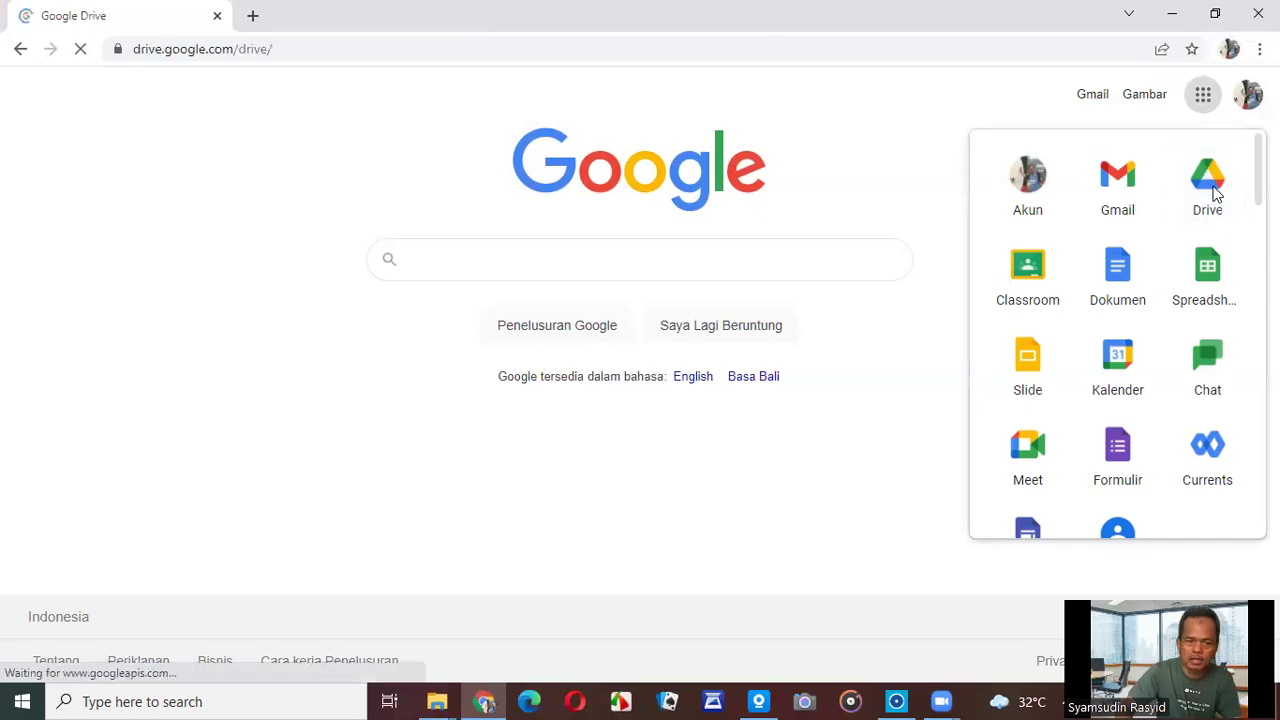
scroll(506, 480, "down", 6)
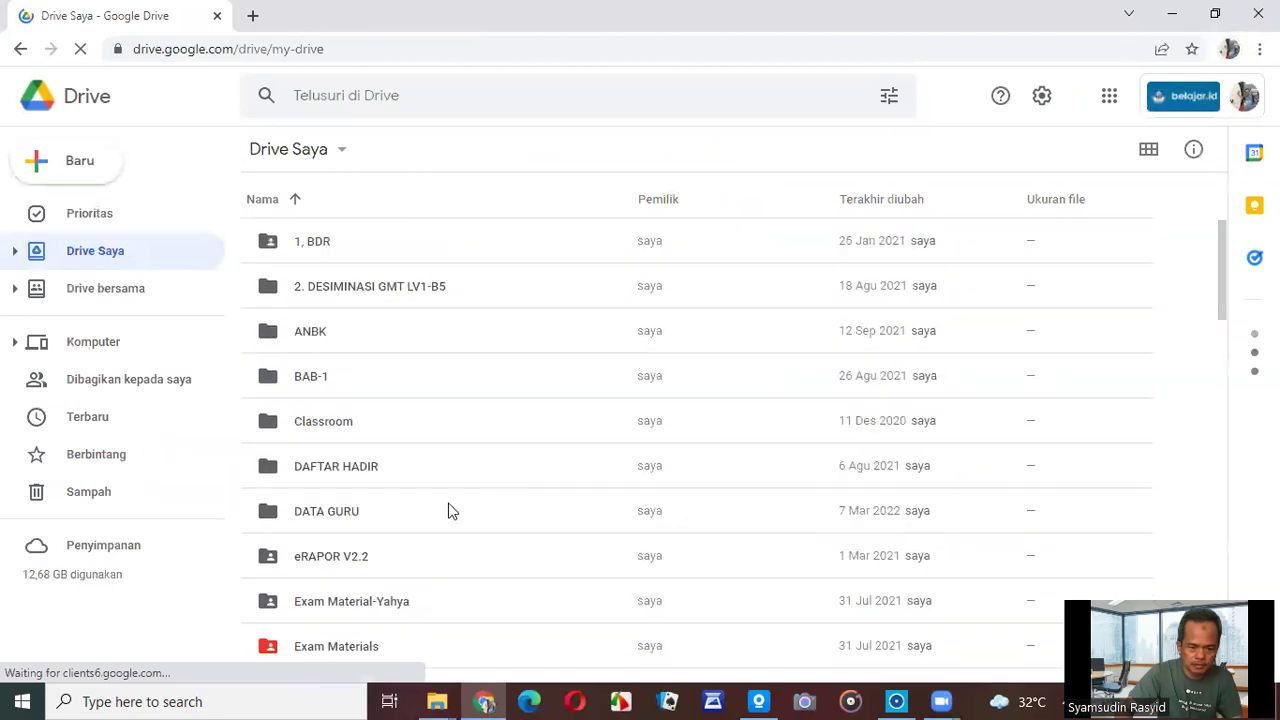
scroll(446, 505, "down", 4)
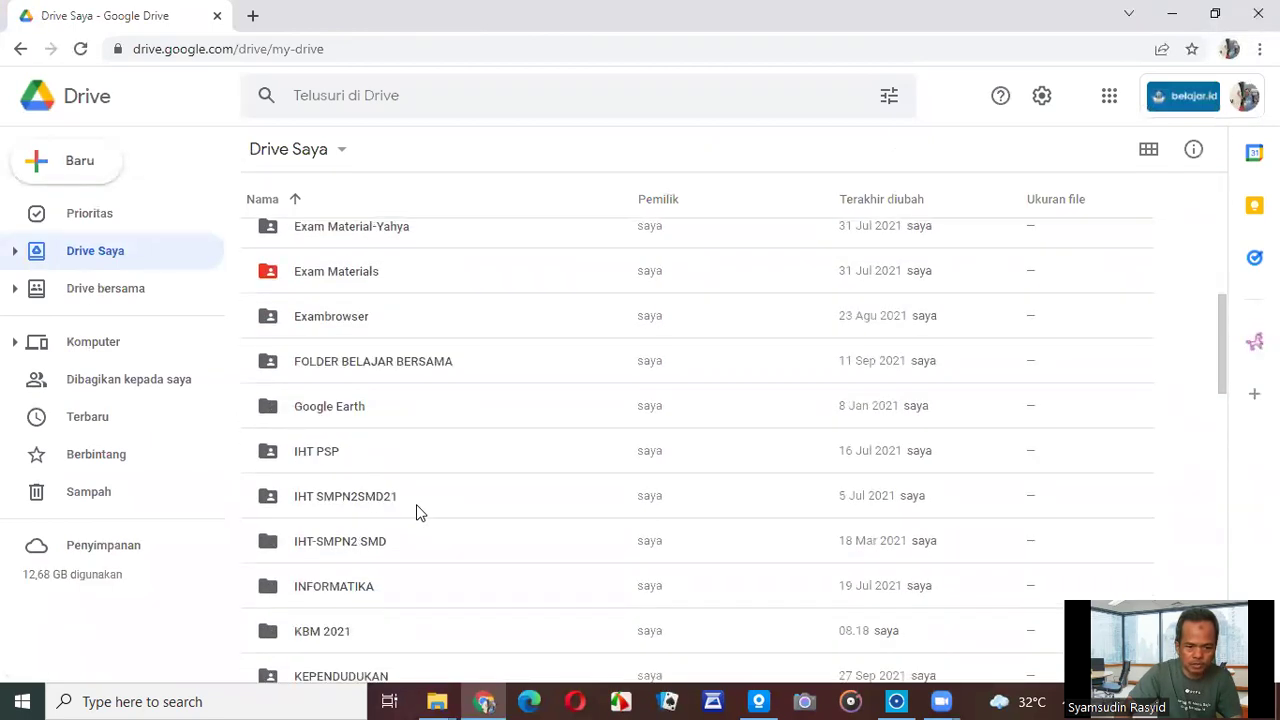
double_click(337, 634)
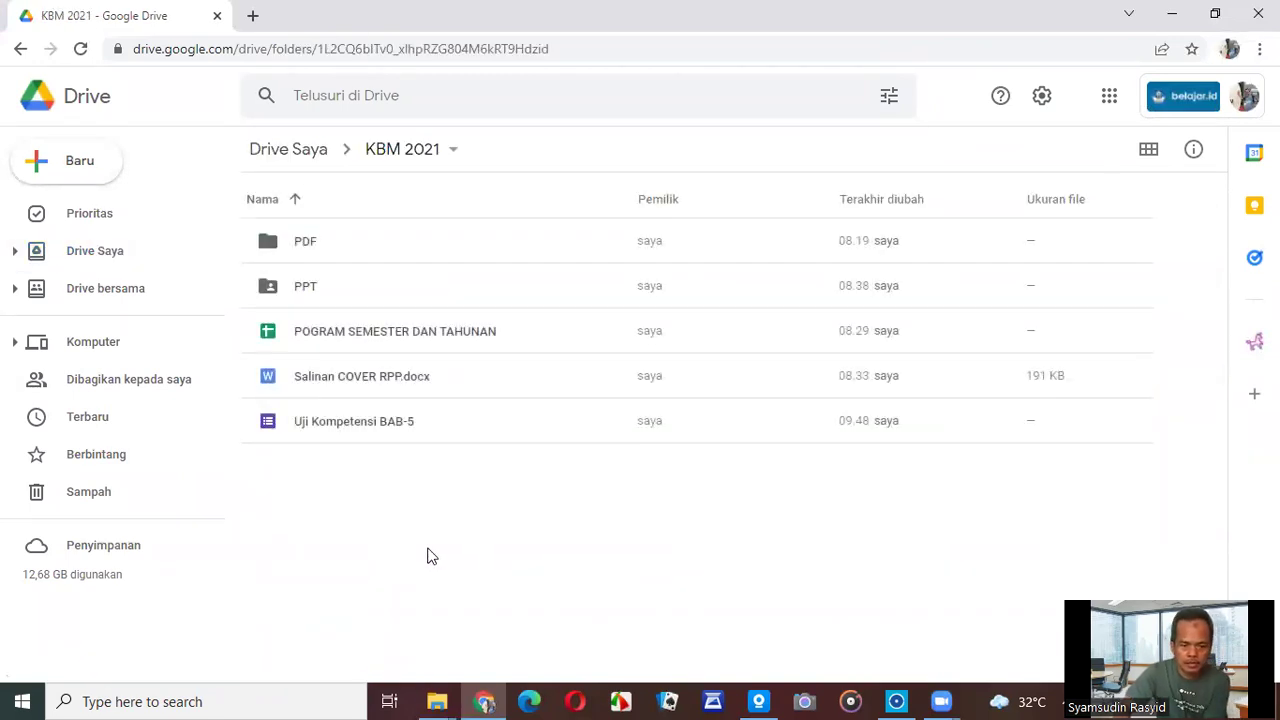
Open the Google apps launcher over the KBM 2021 folder and scroll to Sites.
left_click(1110, 100)
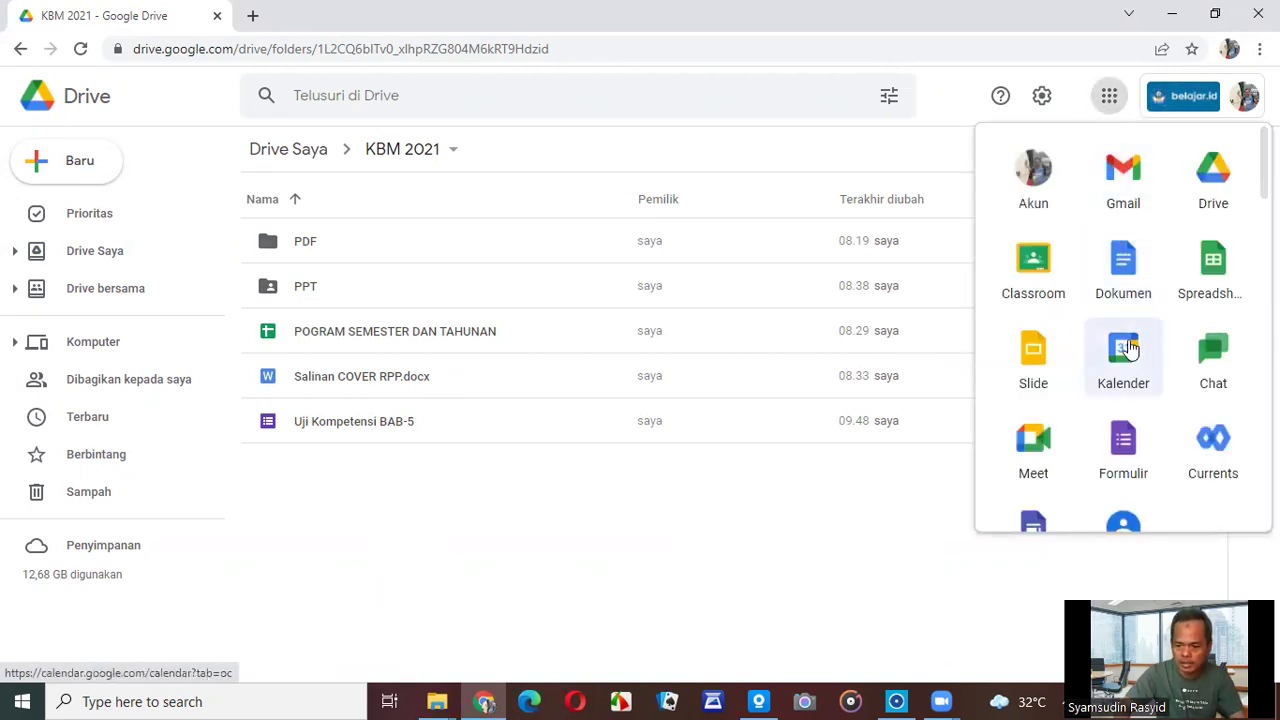
scroll(1128, 347, "down", 2)
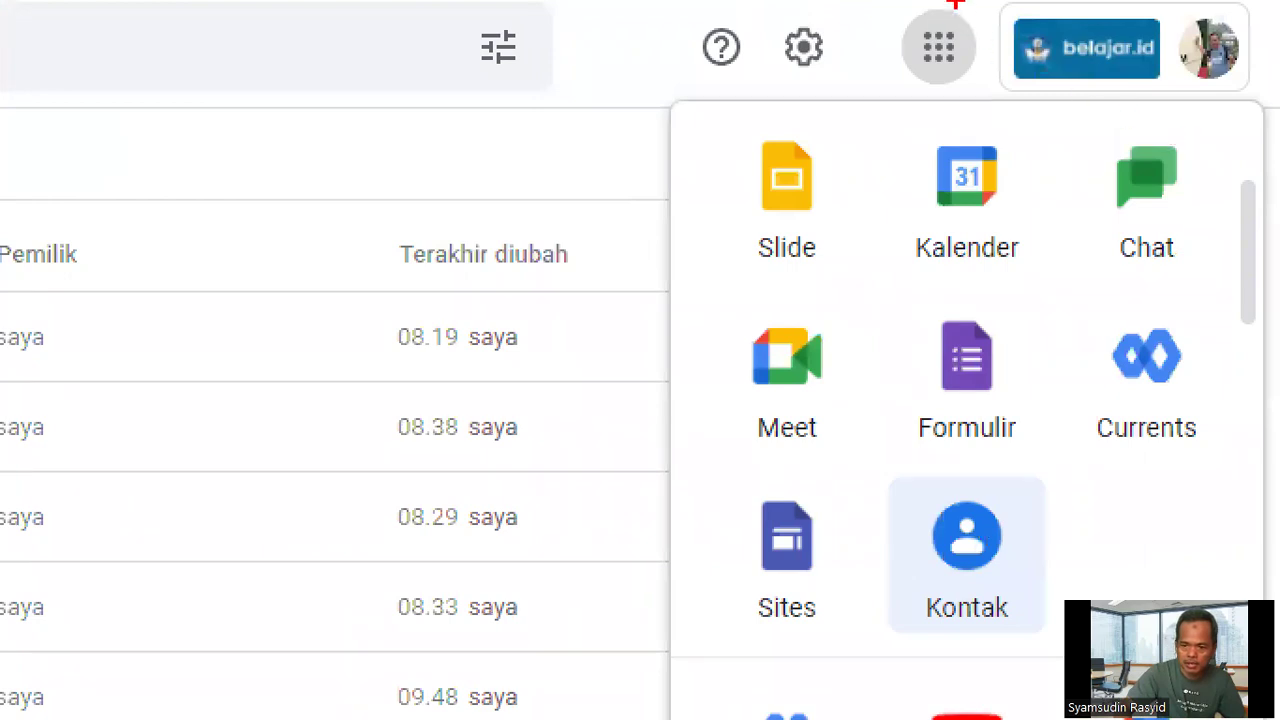
mouse_move(940, 2)
left_mouse_down()
mouse_move(893, 80)
mouse_move(985, 55)
mouse_move(948, 6)
left_mouse_up()
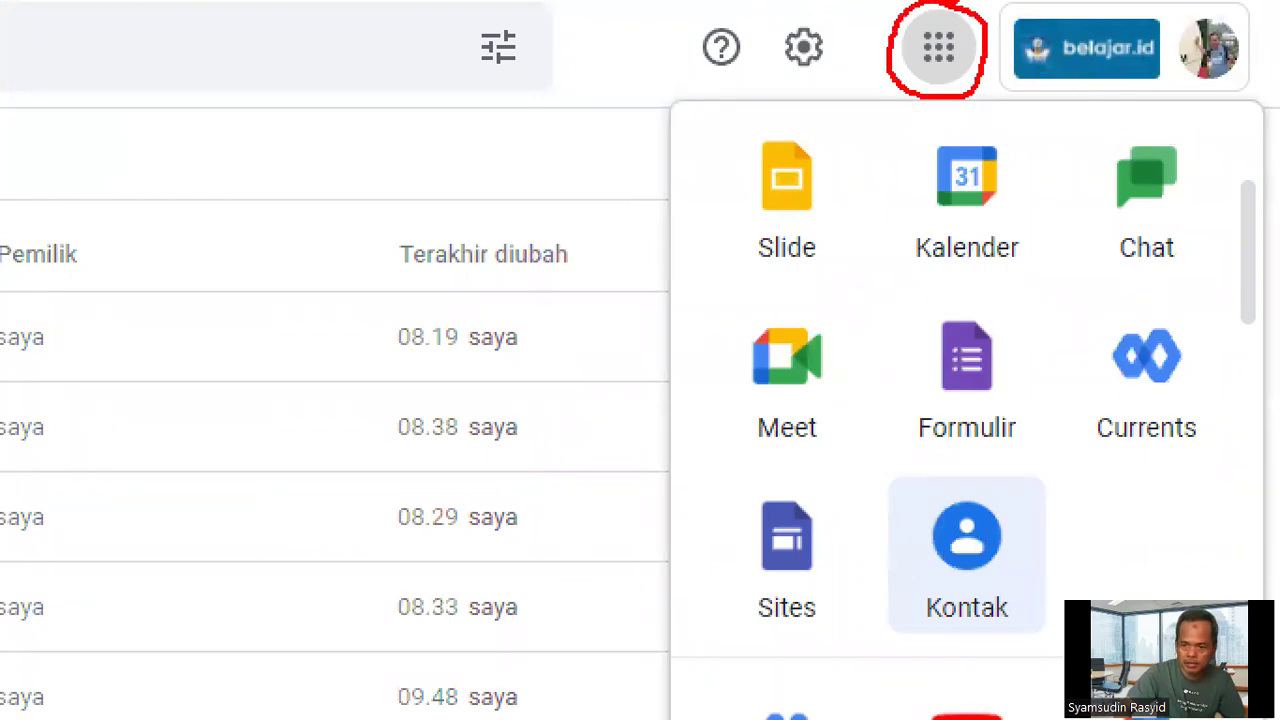
left_click_drag(867, 60, 871, 85)
mouse_move(806, 474)
left_mouse_down()
mouse_move(748, 500)
mouse_move(713, 650)
mouse_move(812, 505)
left_mouse_up()
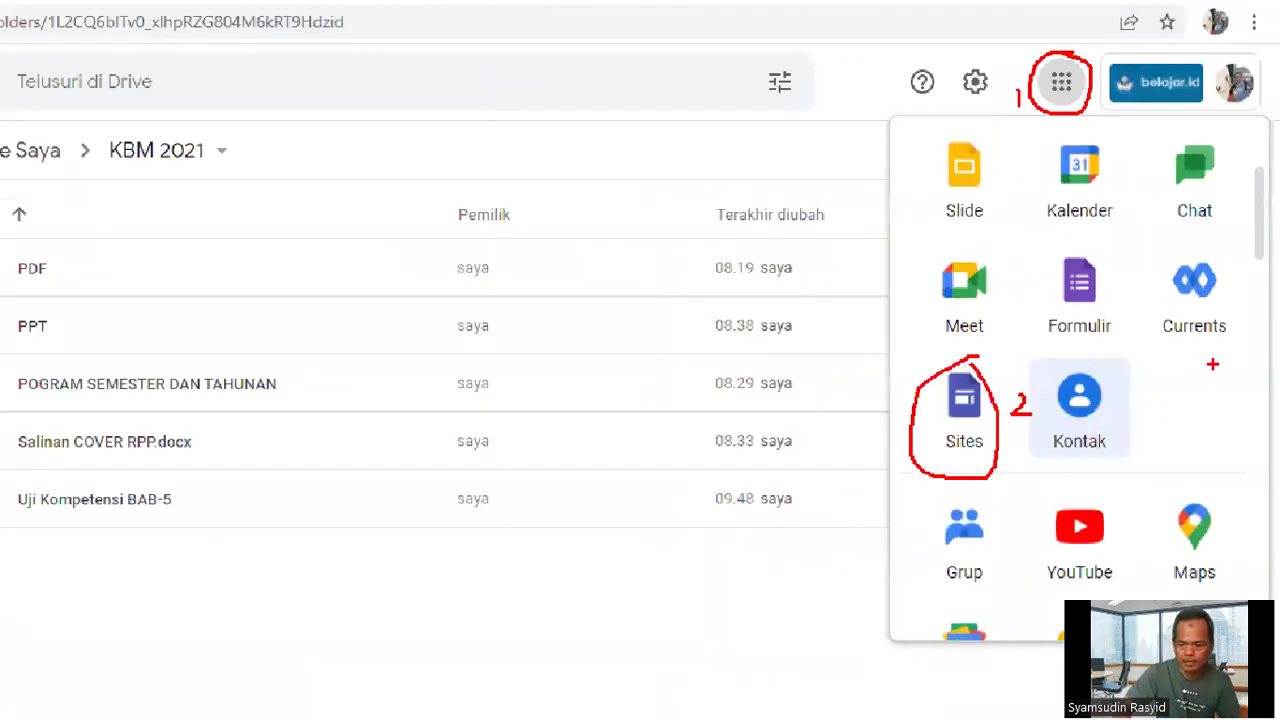
left_click(1061, 82)
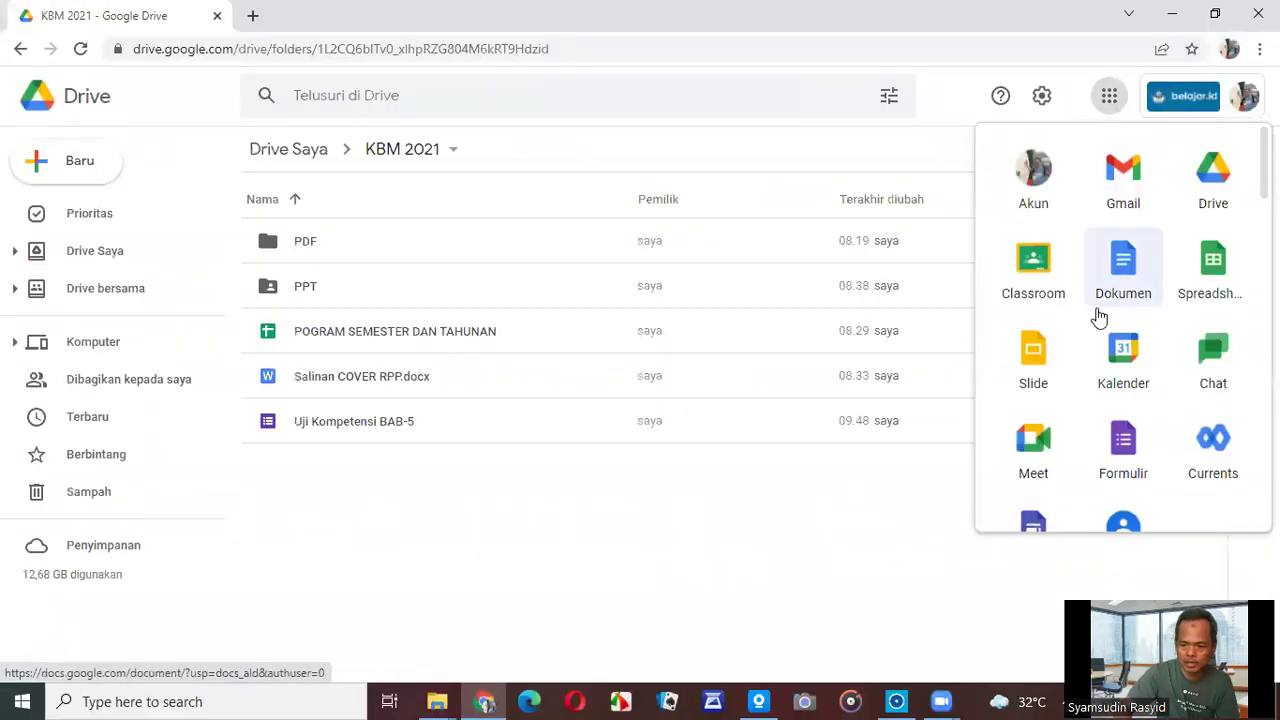
scroll(1099, 316, "down", 2)
Launch Google Sites and start a new blank site from the templates.
left_click(1047, 372)
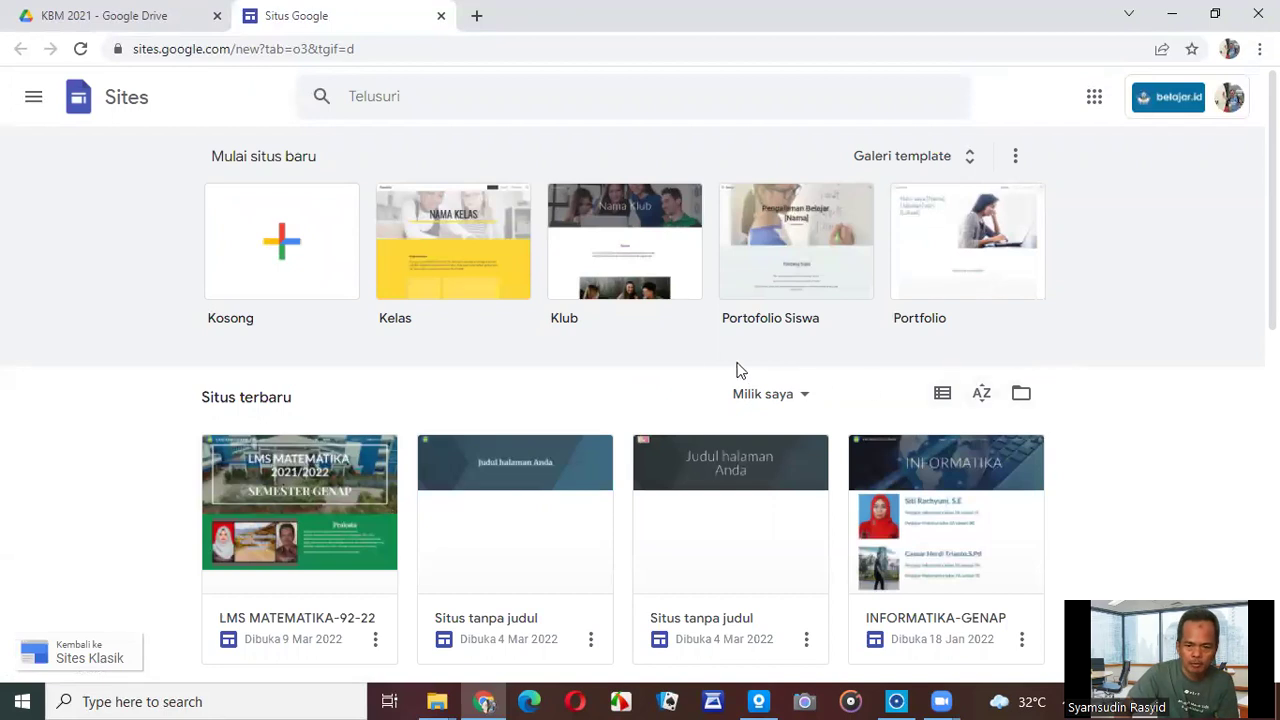
scroll(640, 367, "down", 3)
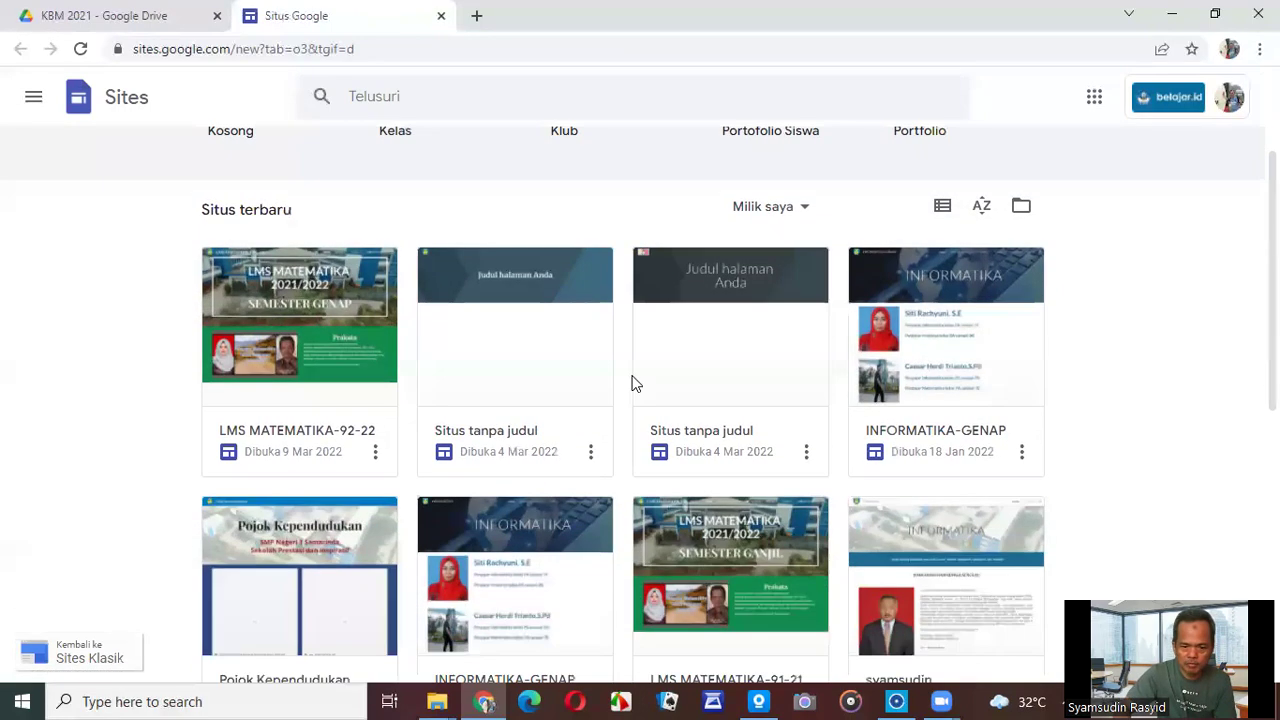
scroll(632, 385, "down", 5)
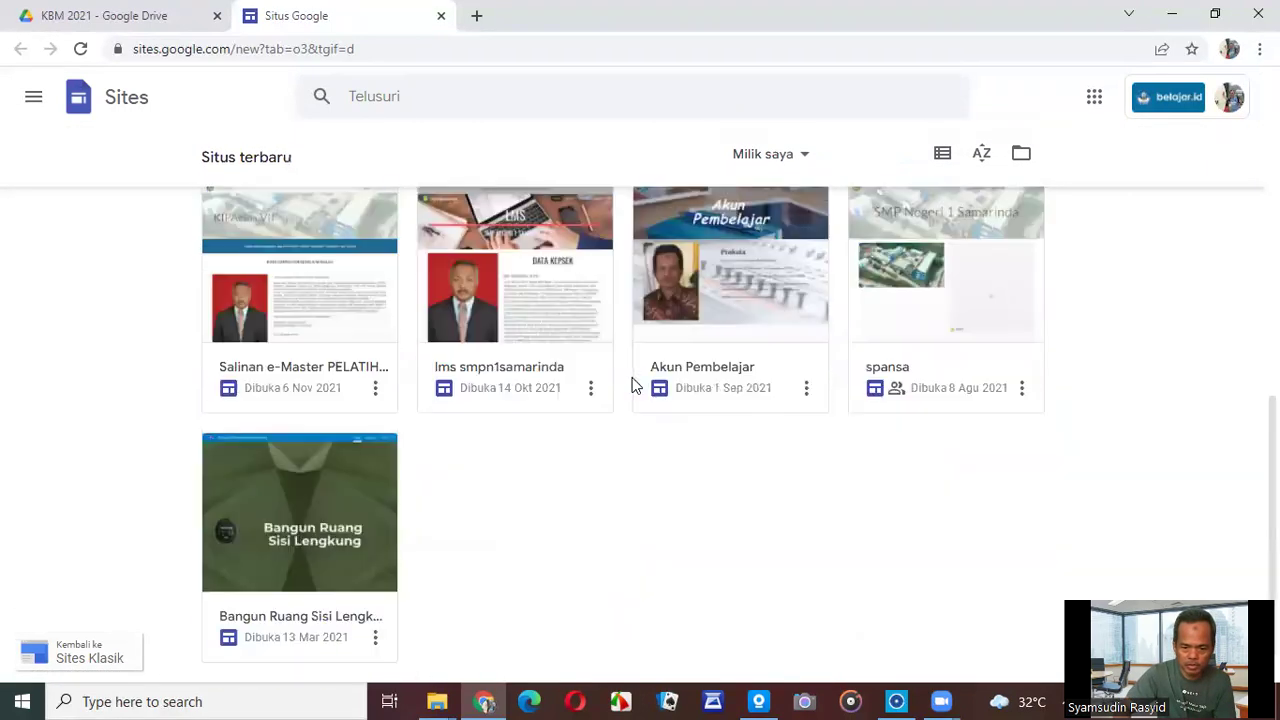
scroll(632, 385, "up", 4)
scroll(632, 385, "up", 4)
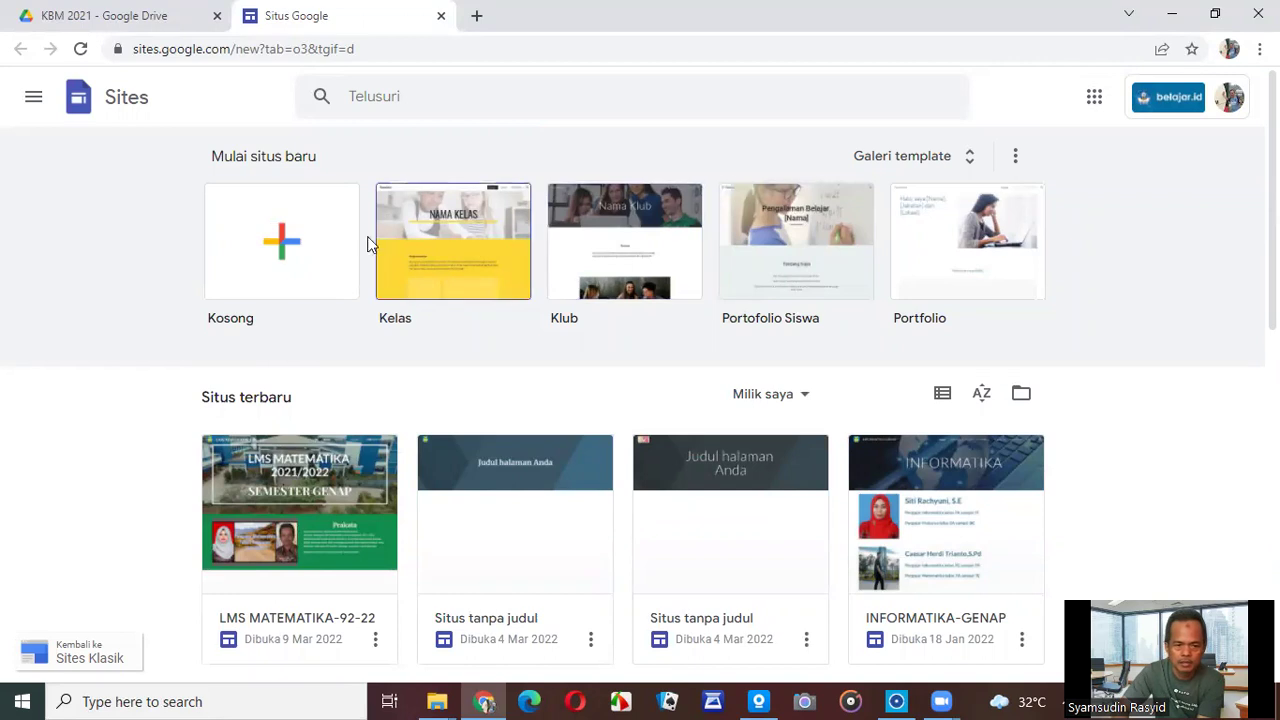
left_click(281, 249)
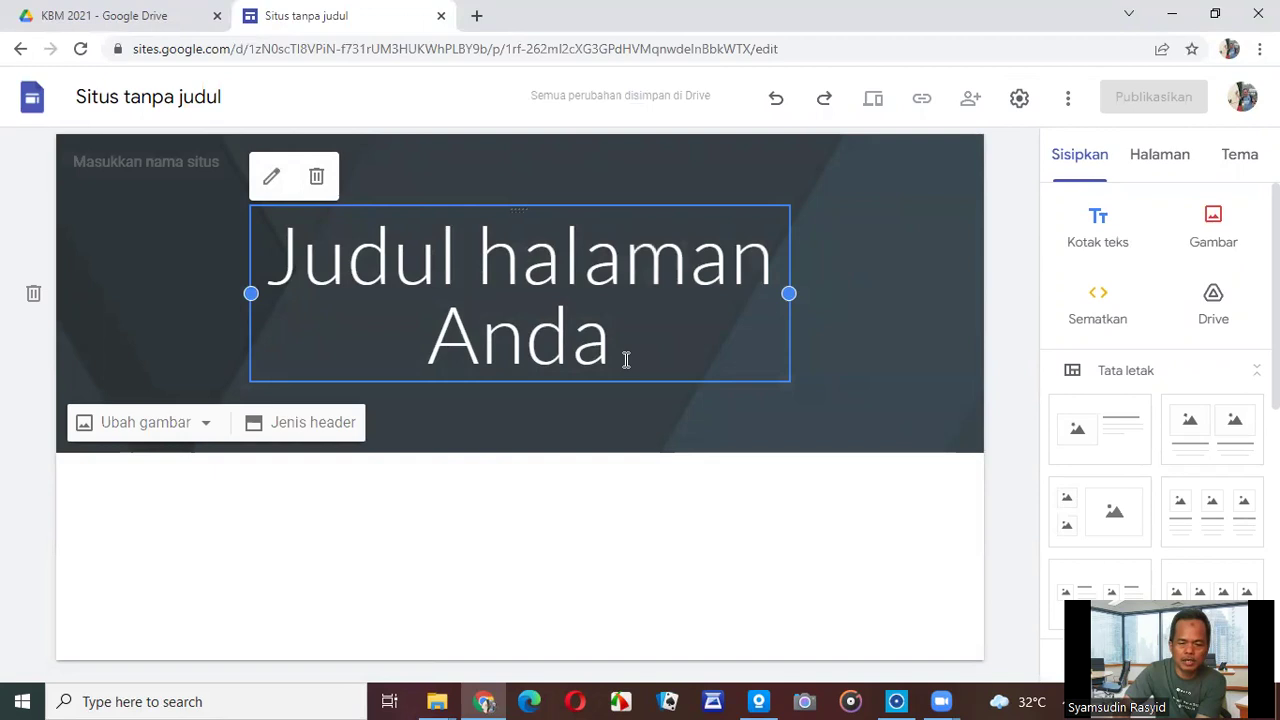
Replace the placeholder page title with 'Matematika'.
left_click_drag(626, 358, 287, 255)
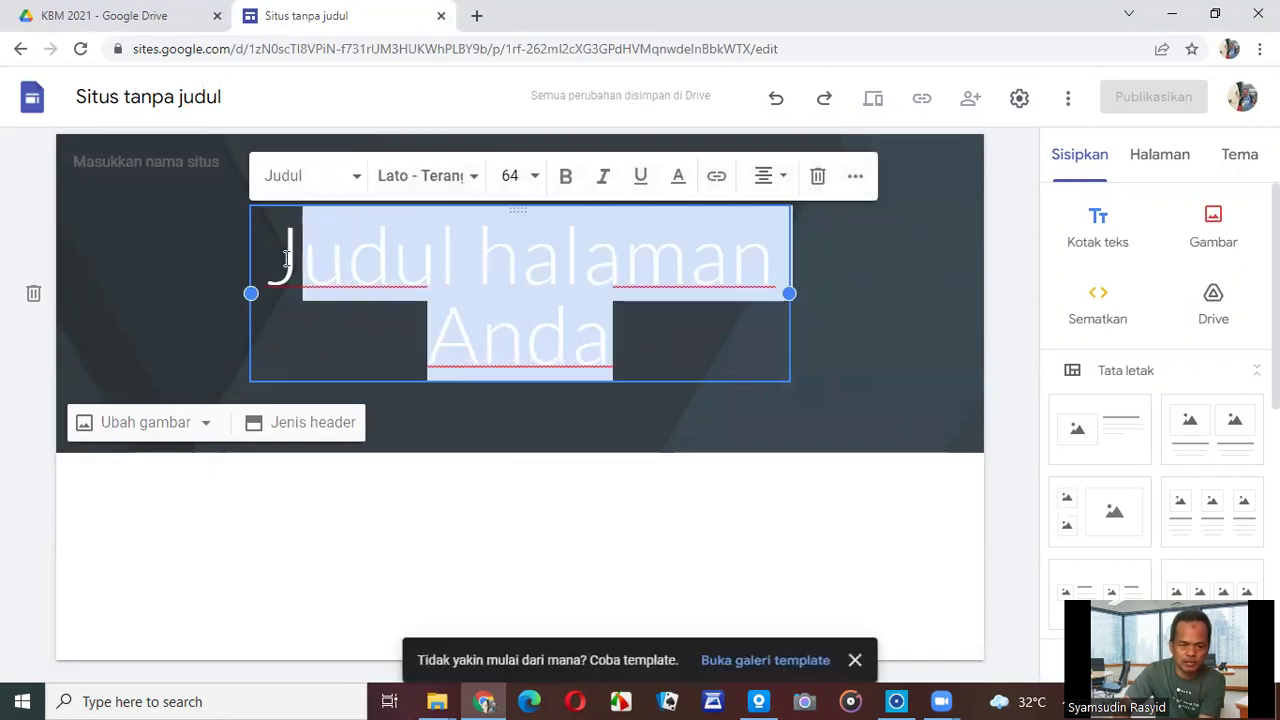
left_click(626, 340)
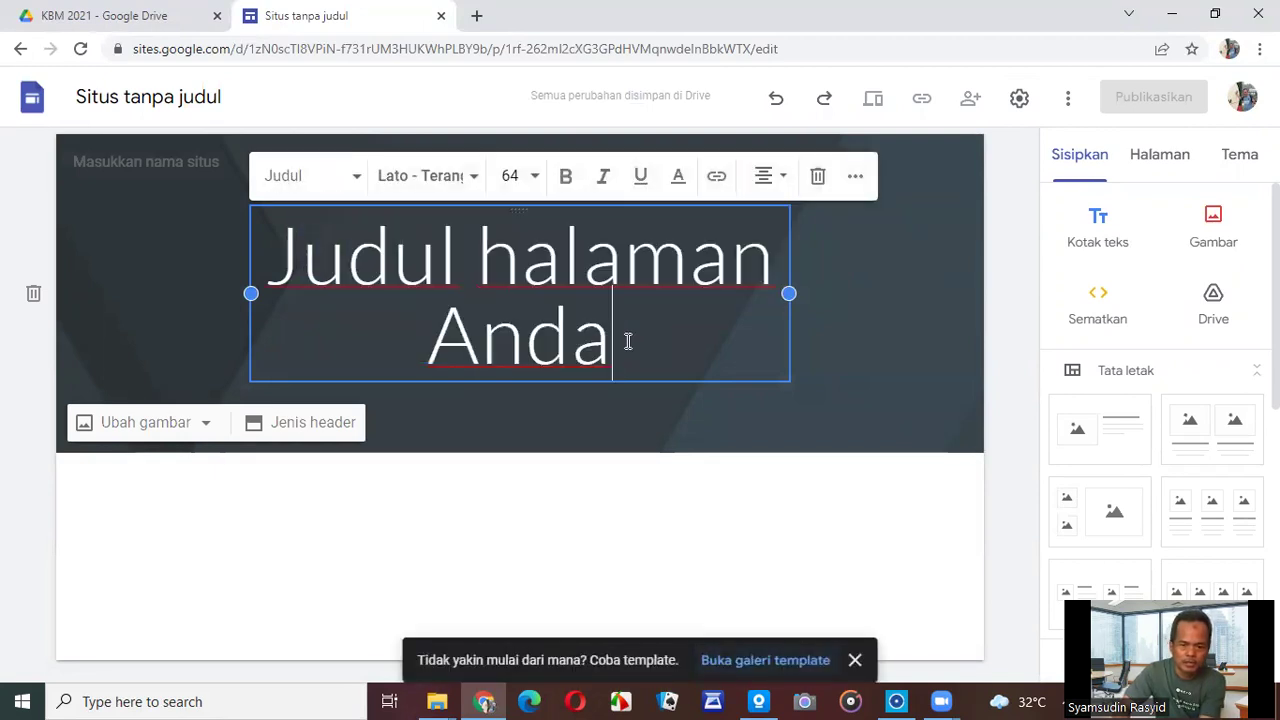
left_click_drag(626, 340, 275, 242)
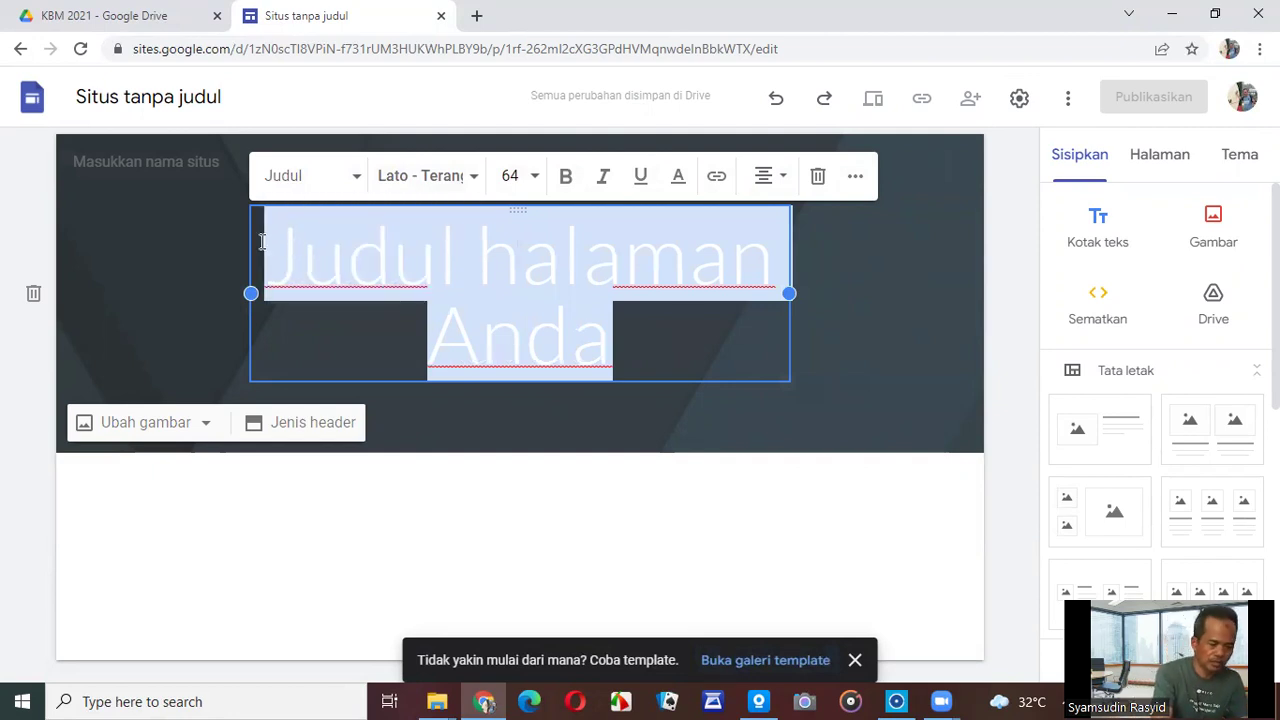
type("mA")
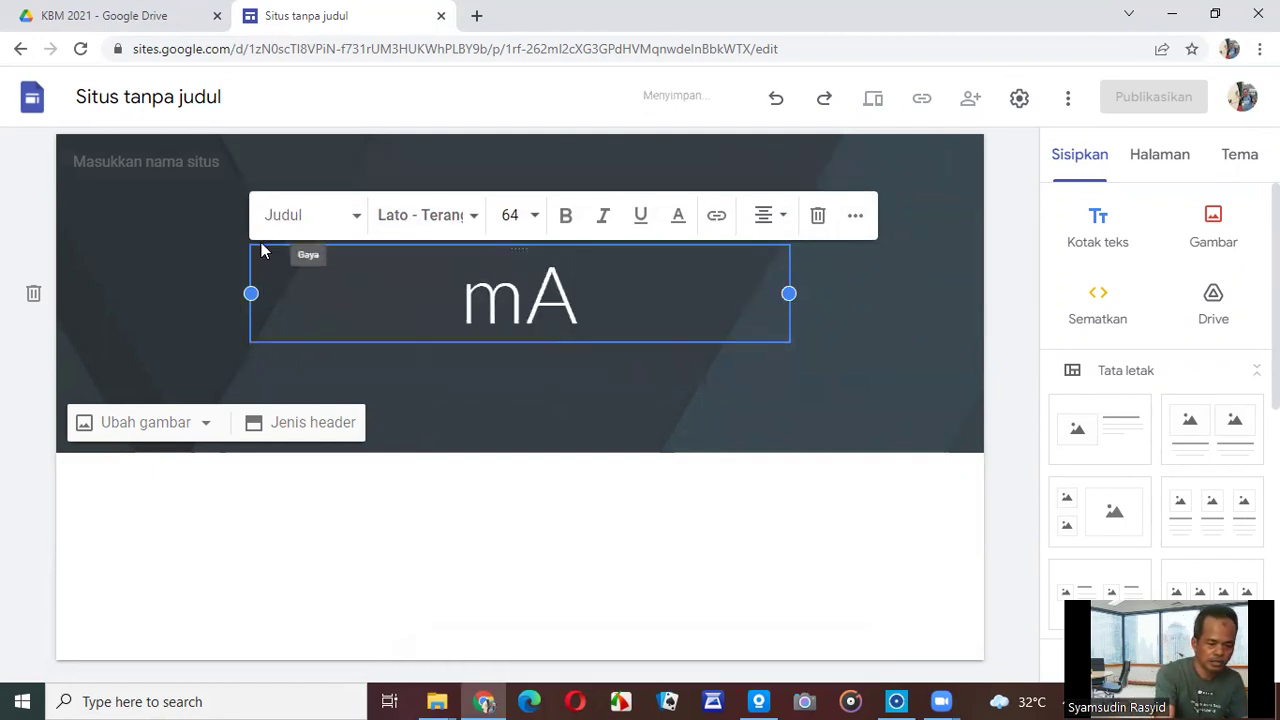
key("BackSpace")
key("BackSpace")
type("M")
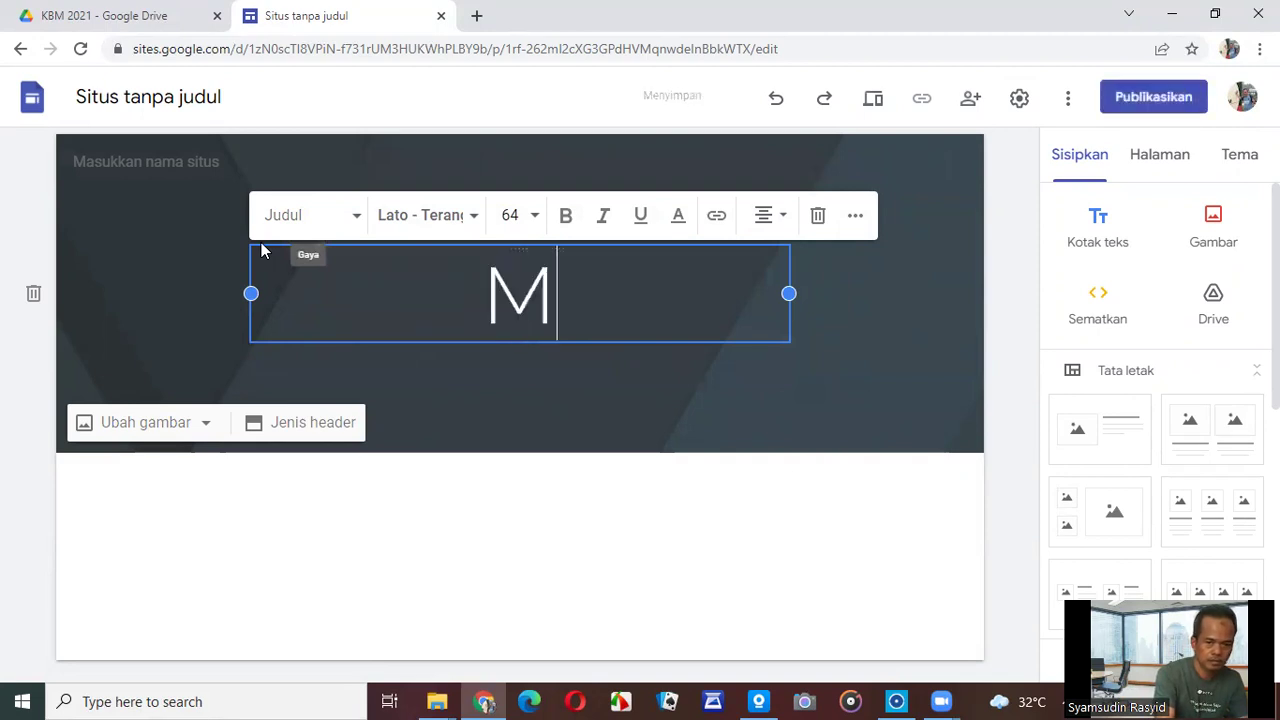
type("A")
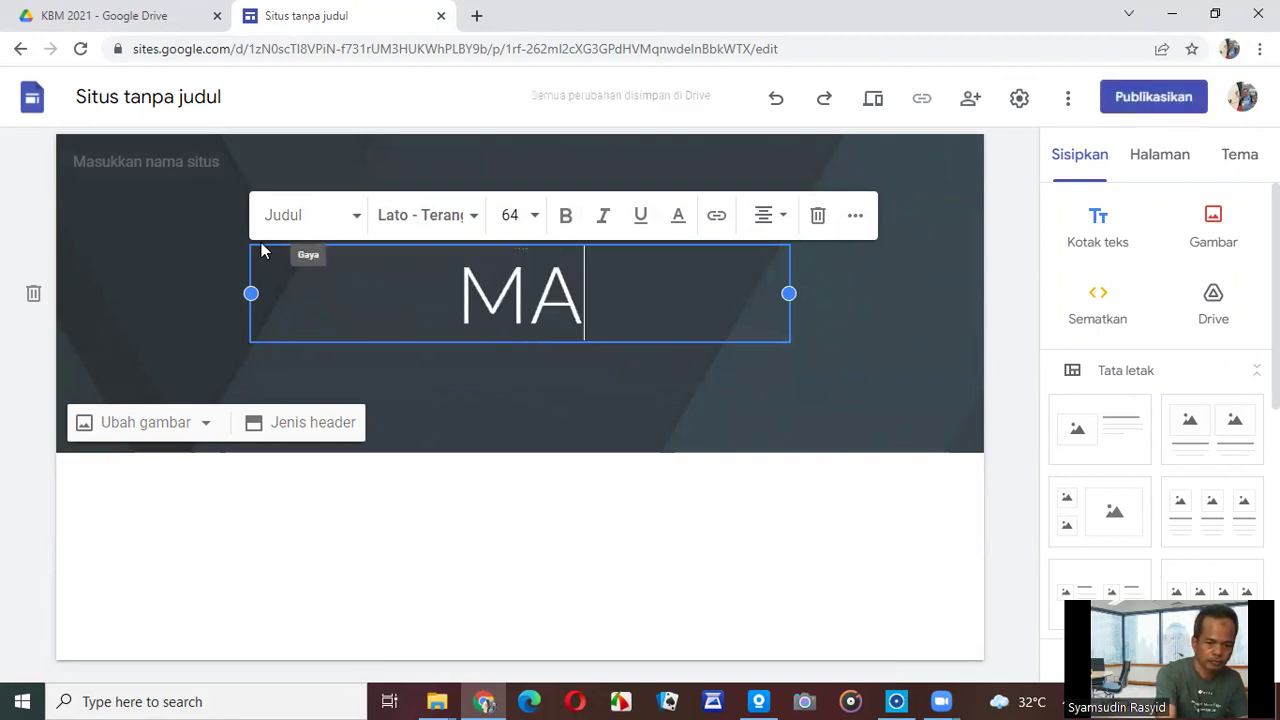
key("BackSpace")
type("atematika")
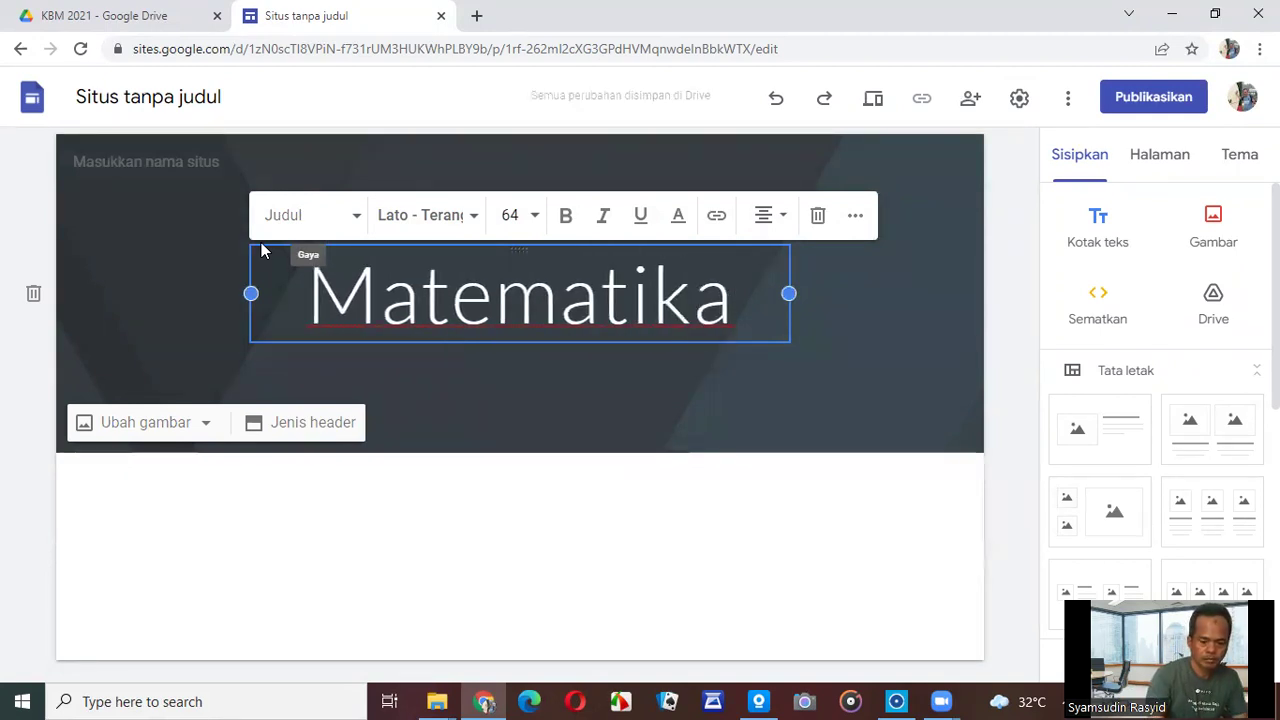
Add a second line reading 'Semester Genap Tahun 2022' below the title.
key("Return")
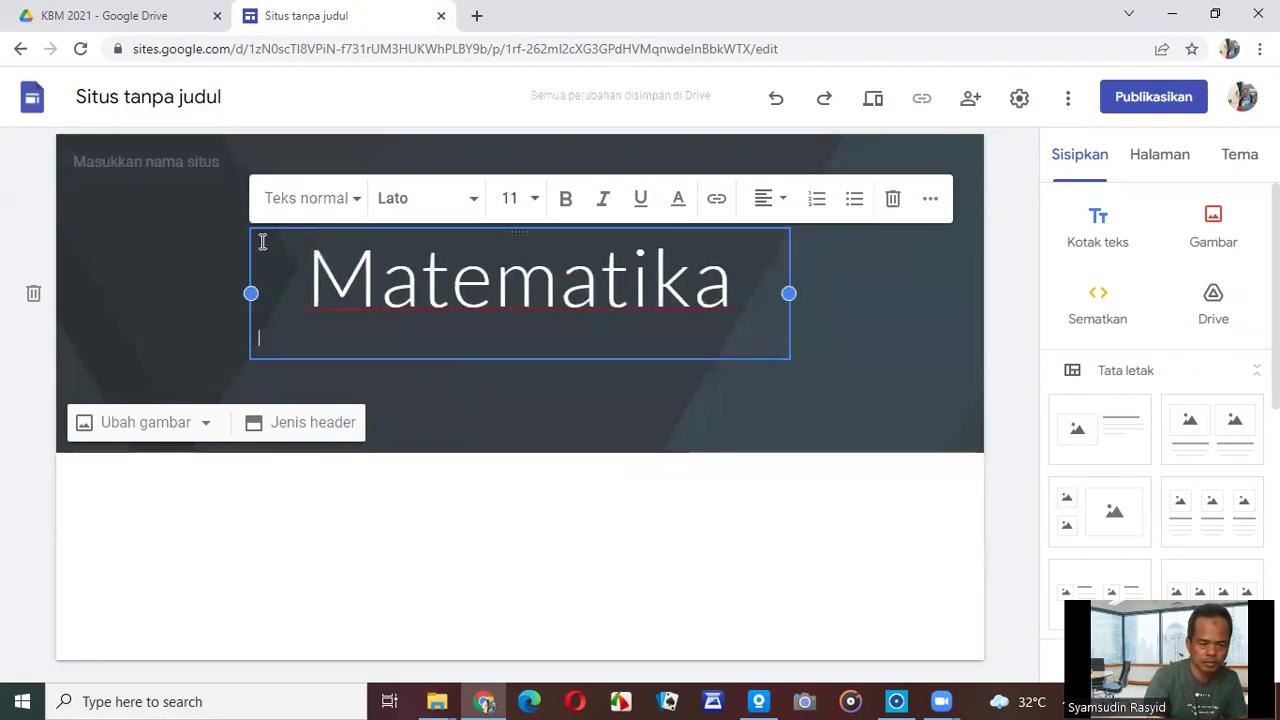
type("Semester")
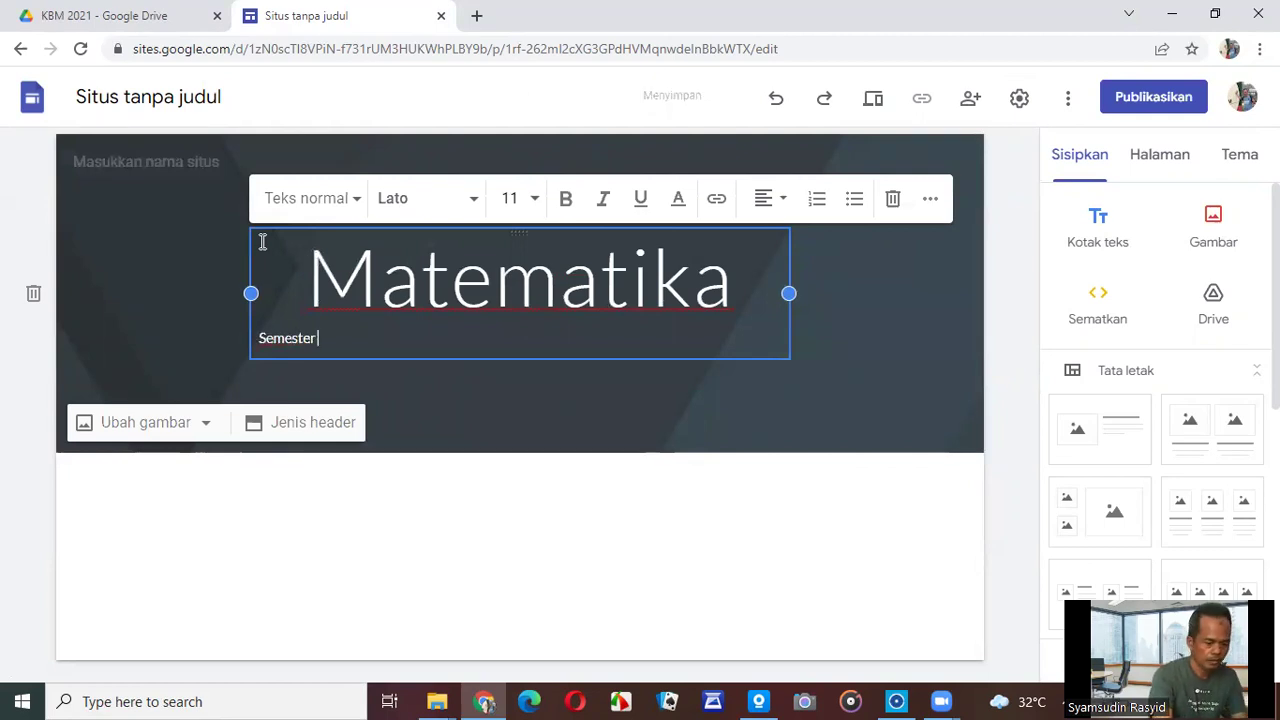
key("BackSpace")
key("BackSpace")
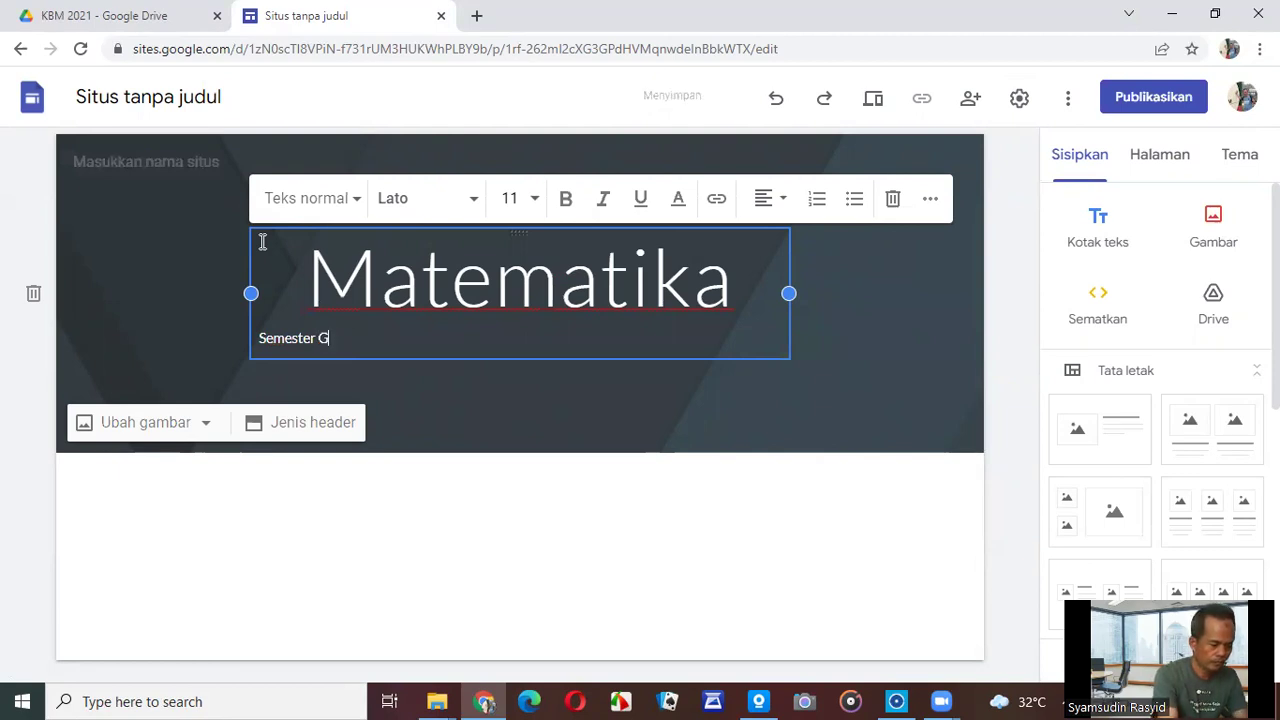
type("Tahun 2022")
Give the subtitle 'Semester Genap Tahun 2022' the large Judul (title) text style.
left_click(549, 289)
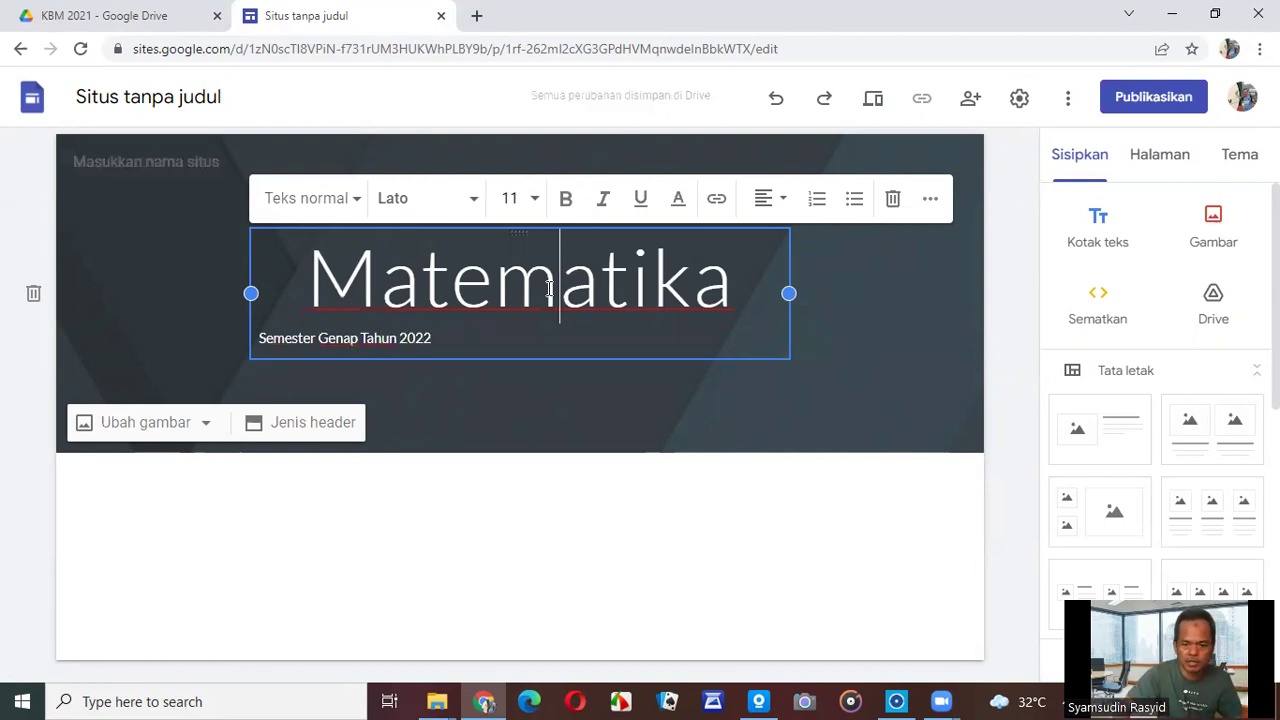
left_click_drag(432, 338, 250, 338)
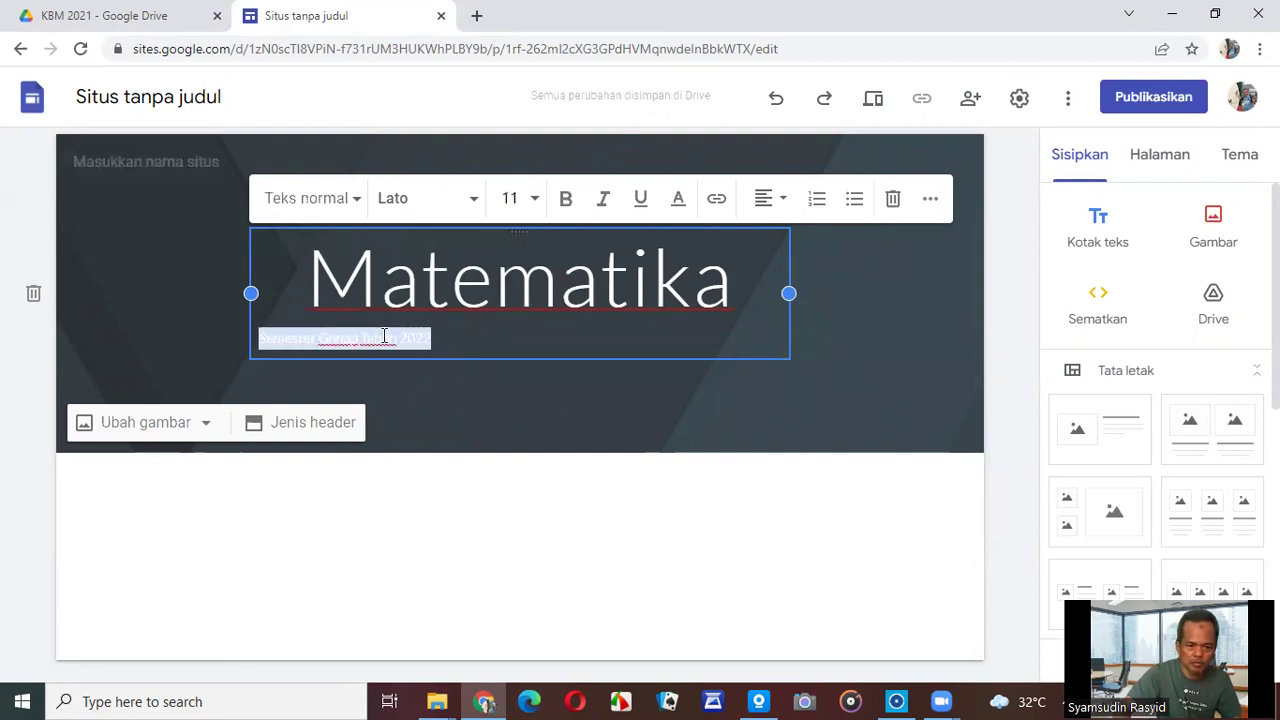
left_click(428, 338)
left_click_drag(459, 337, 262, 341)
left_click(354, 203)
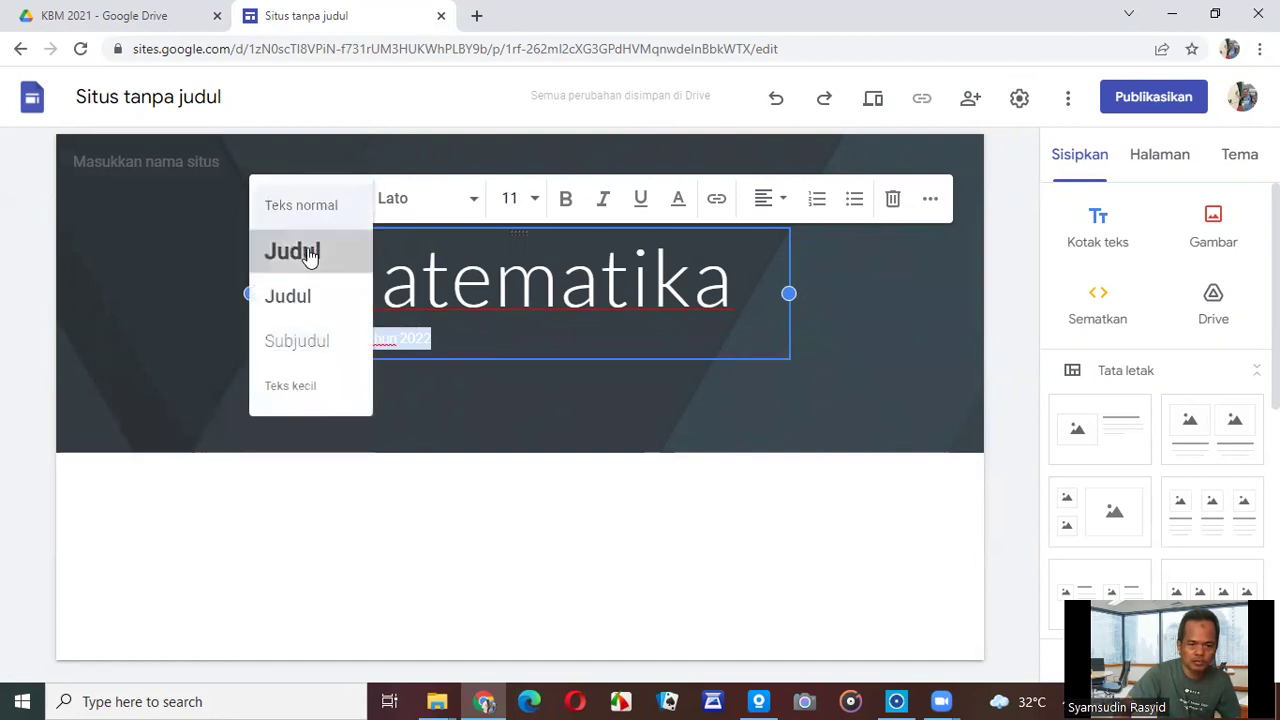
left_click(305, 251)
Widen the header text box on both sides and centre the subtitle.
left_click_drag(779, 376, 920, 376)
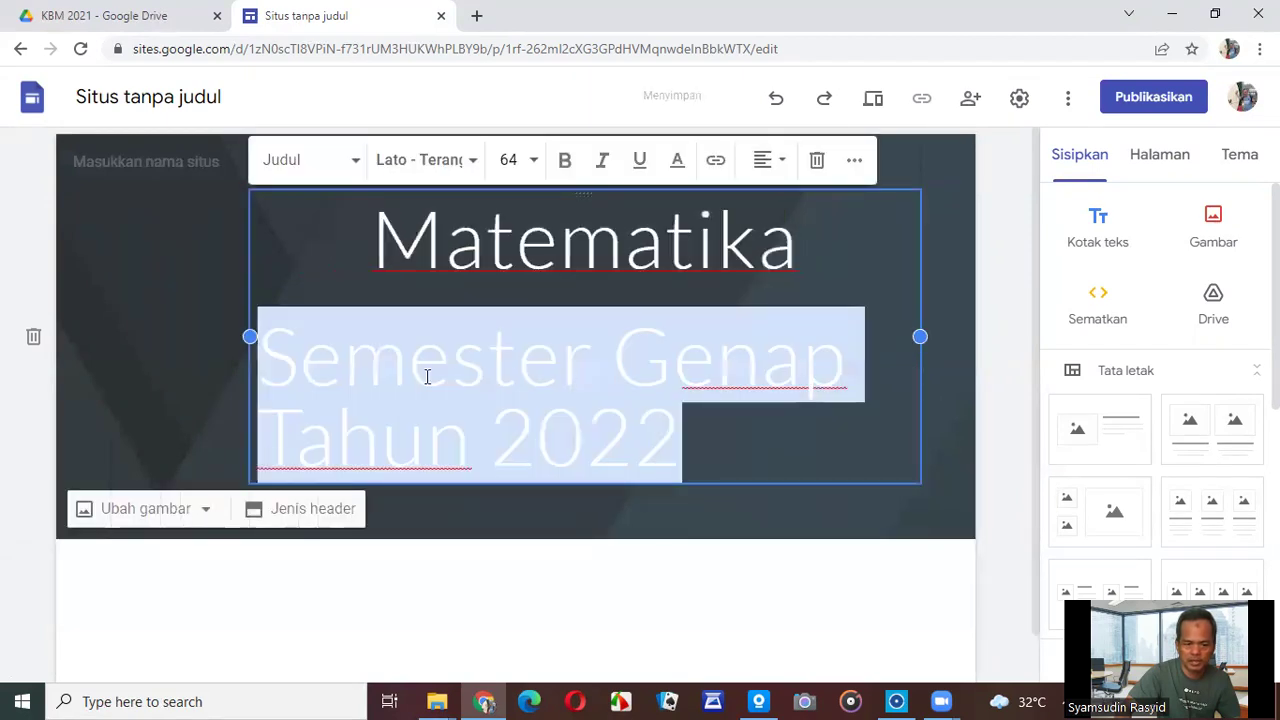
left_click_drag(250, 336, 112, 337)
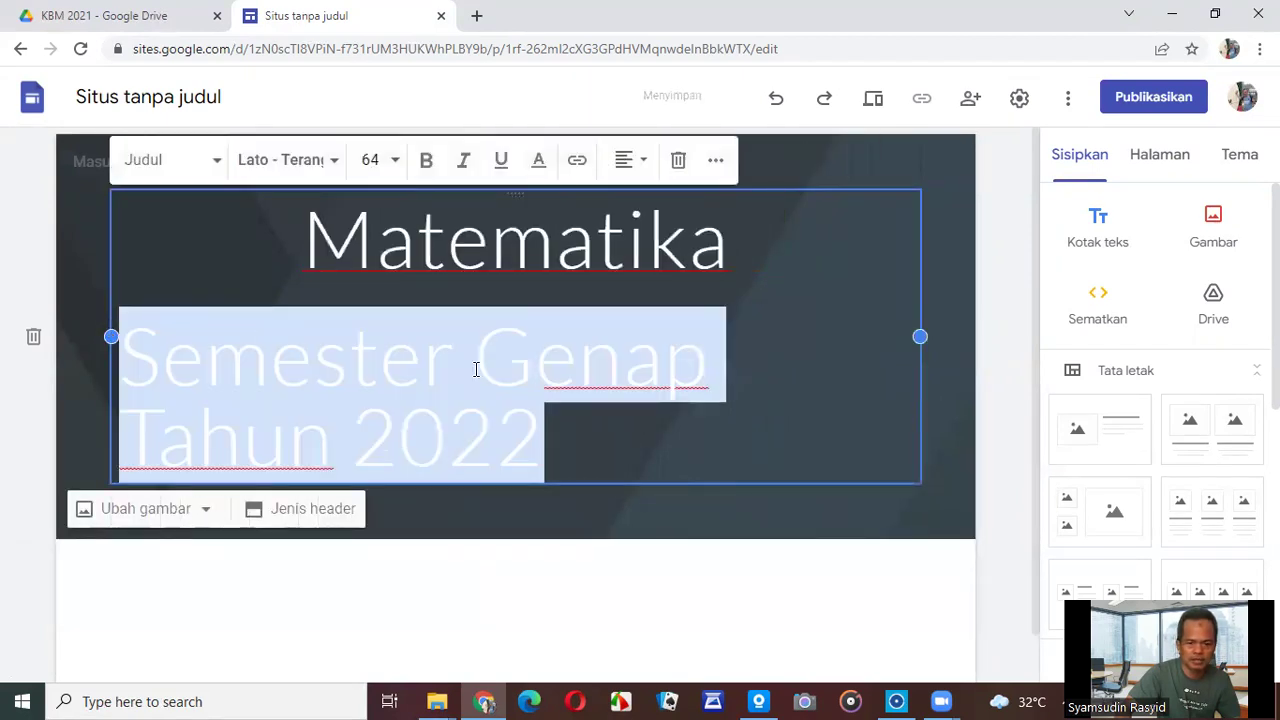
left_click(644, 163)
left_click(626, 220)
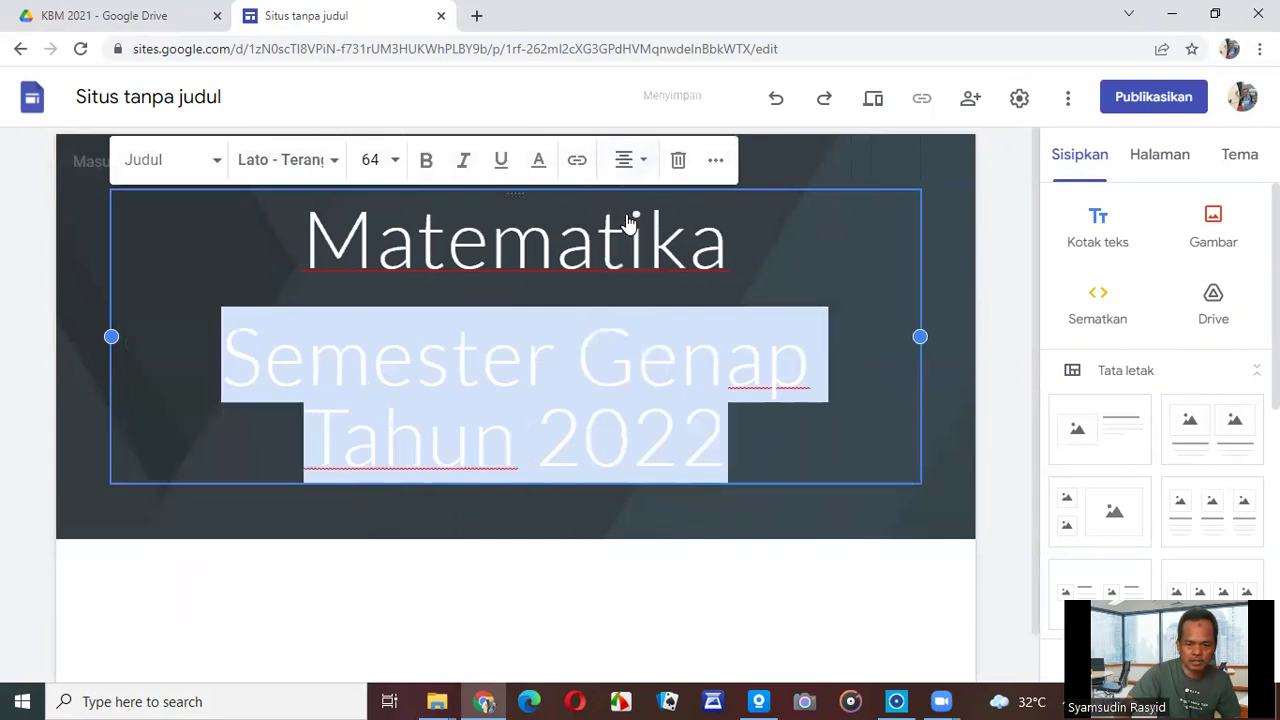
left_click(1010, 355)
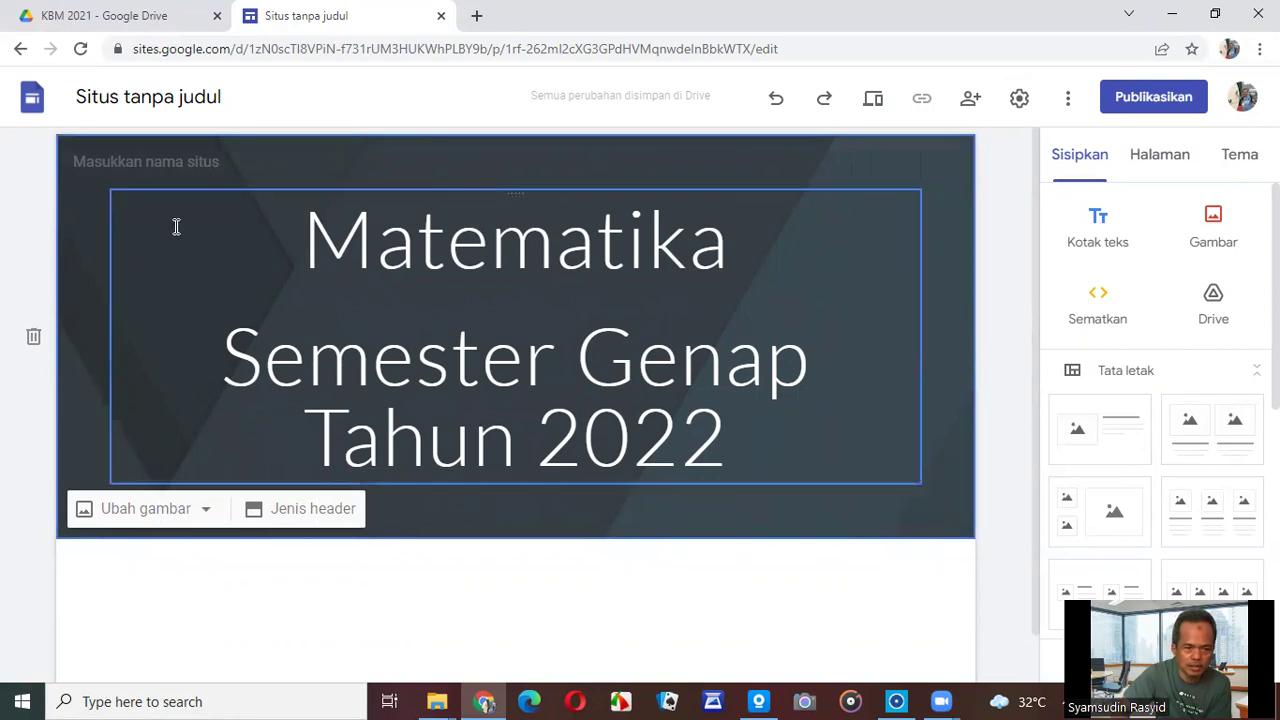
Set the header background to the gallery photo of a tablet and blue notebook.
left_click(188, 516)
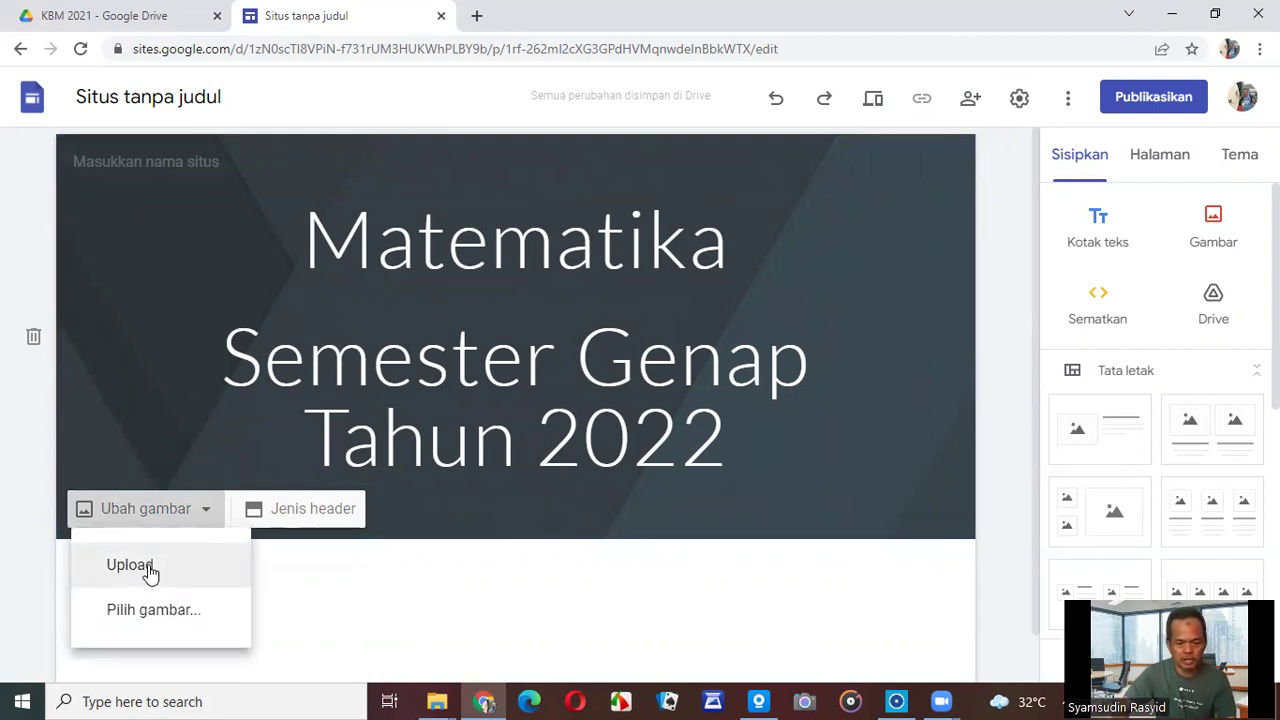
left_click(150, 609)
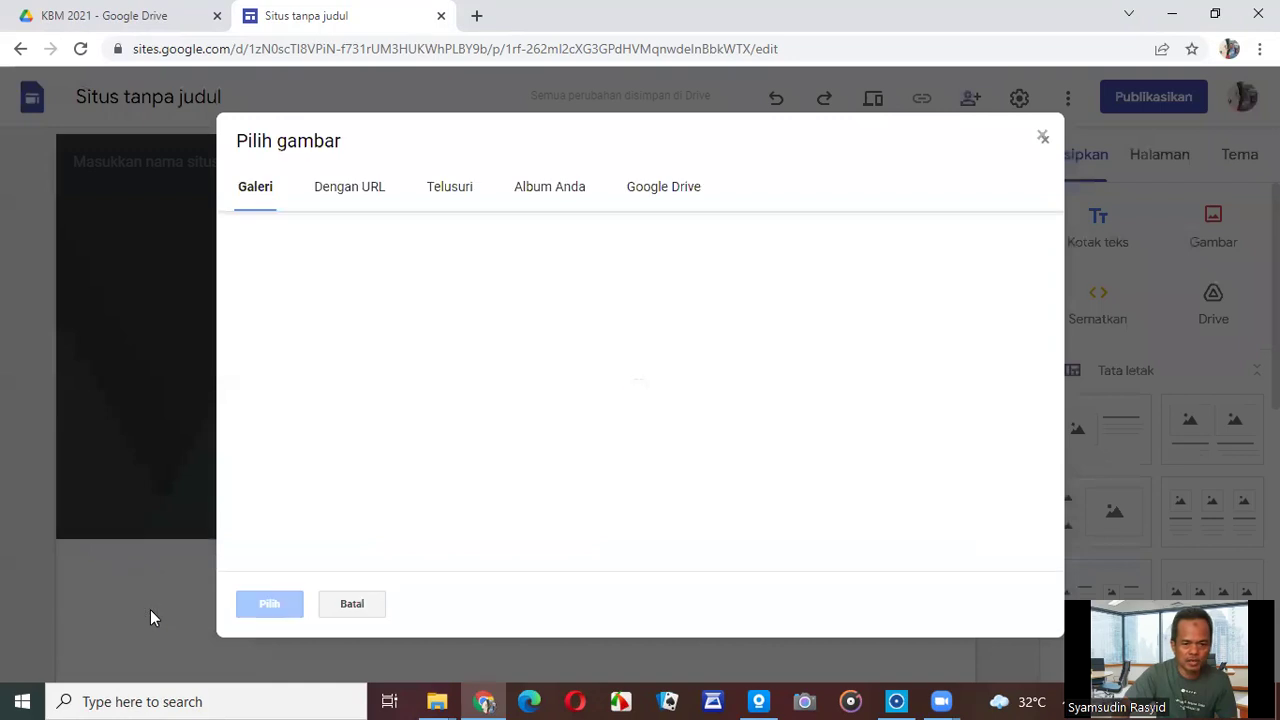
scroll(898, 328, "down", 3)
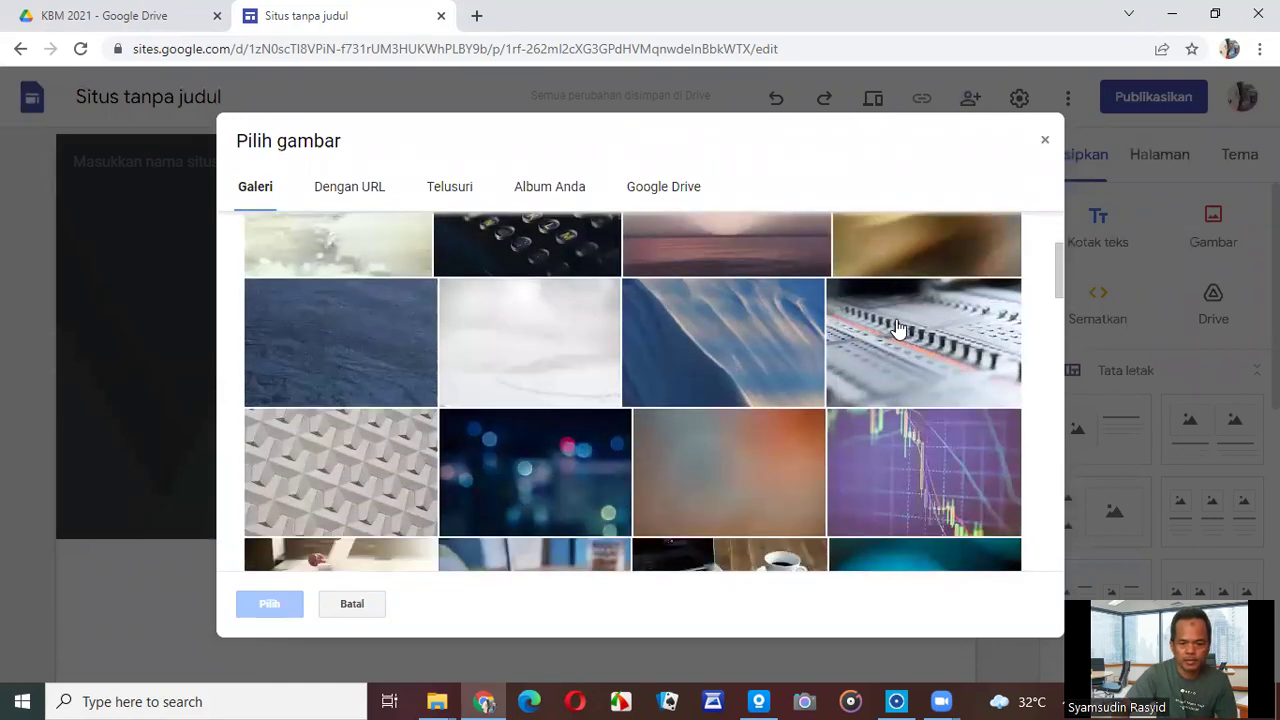
scroll(898, 328, "down", 2)
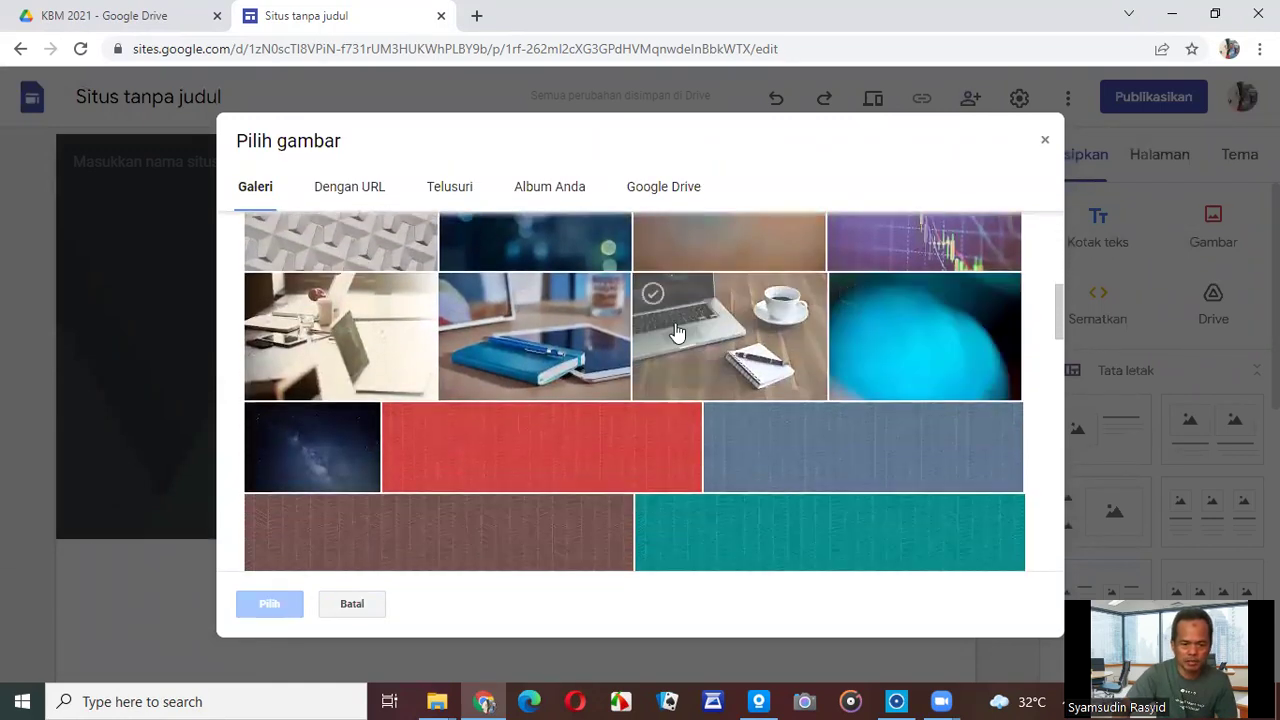
left_click(549, 337)
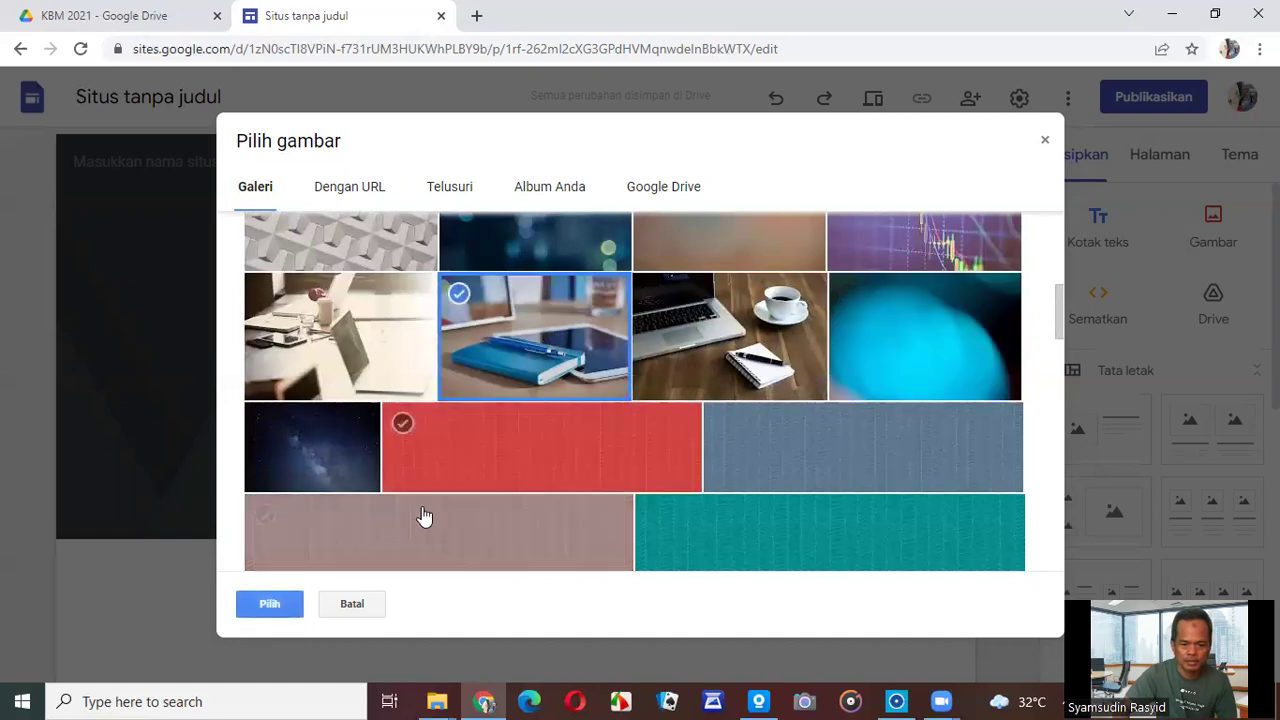
left_click(262, 604)
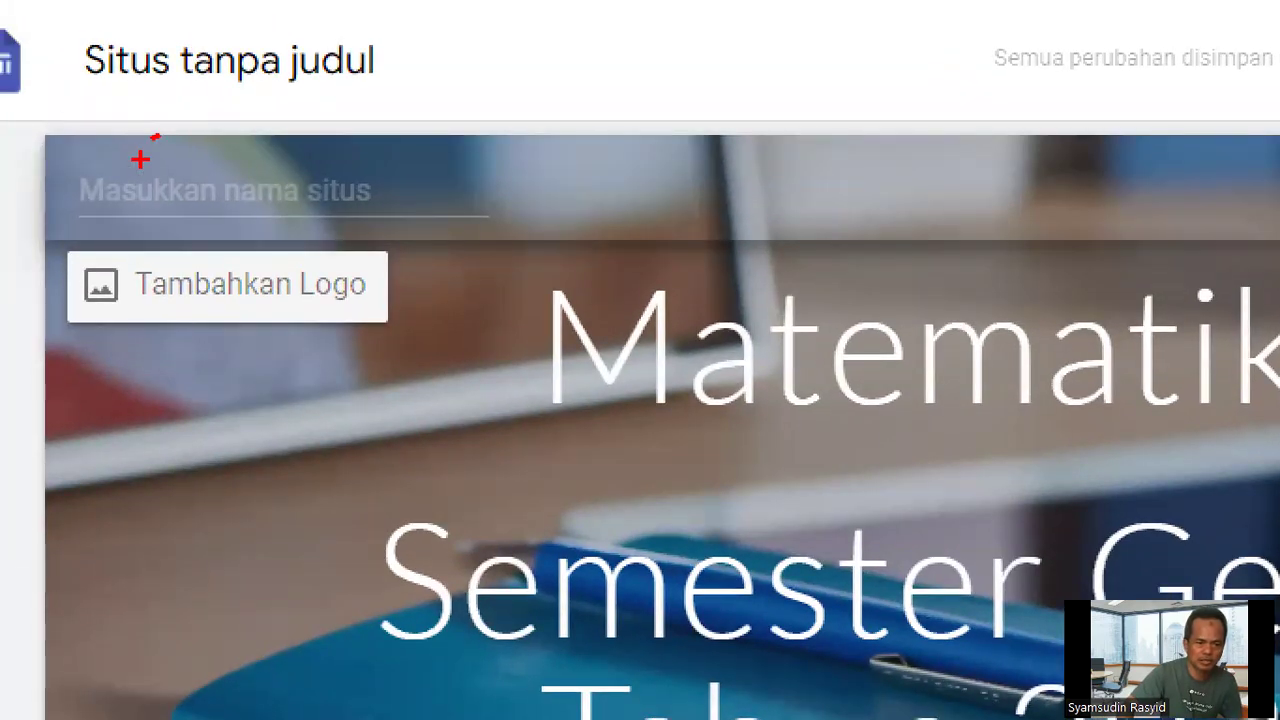
Enter 'matematika-sg' as the site name.
mouse_move(128, 158)
left_mouse_down()
mouse_move(28, 172)
mouse_move(388, 243)
left_mouse_up()
left_click_drag(320, 151, 130, 155)
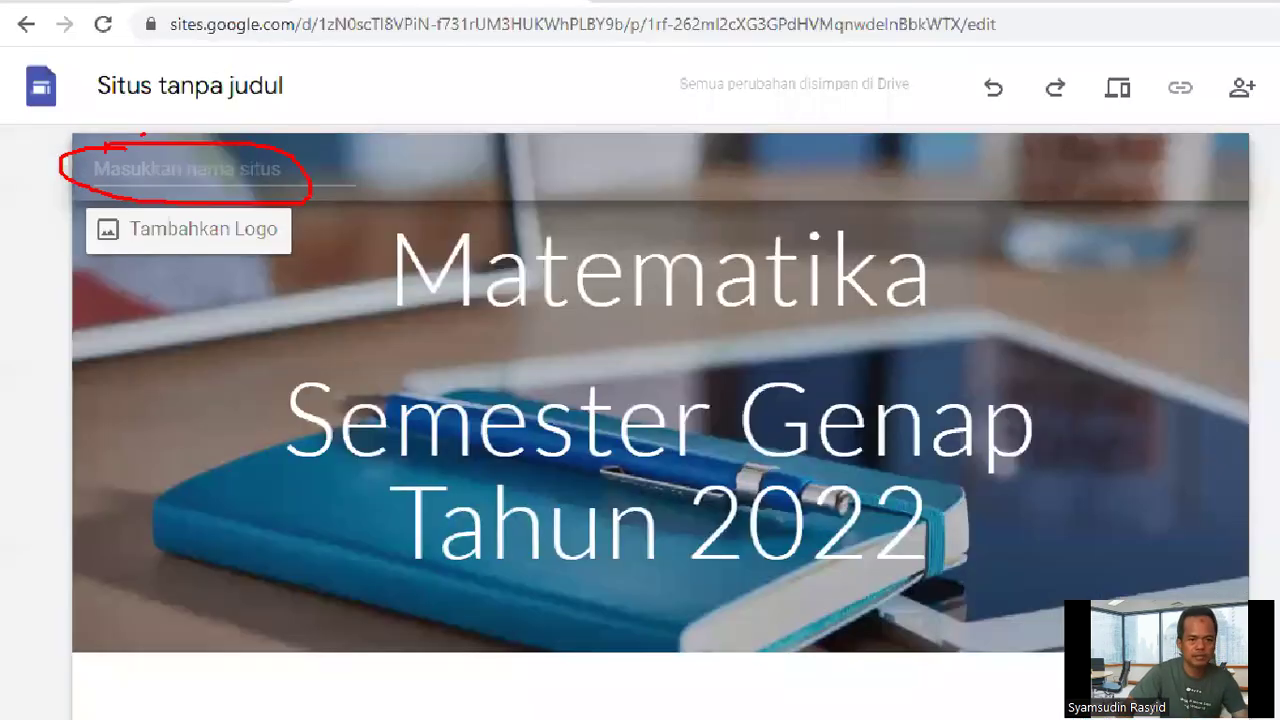
type("matemna")
key("BackSpace")
type("atika-sg")
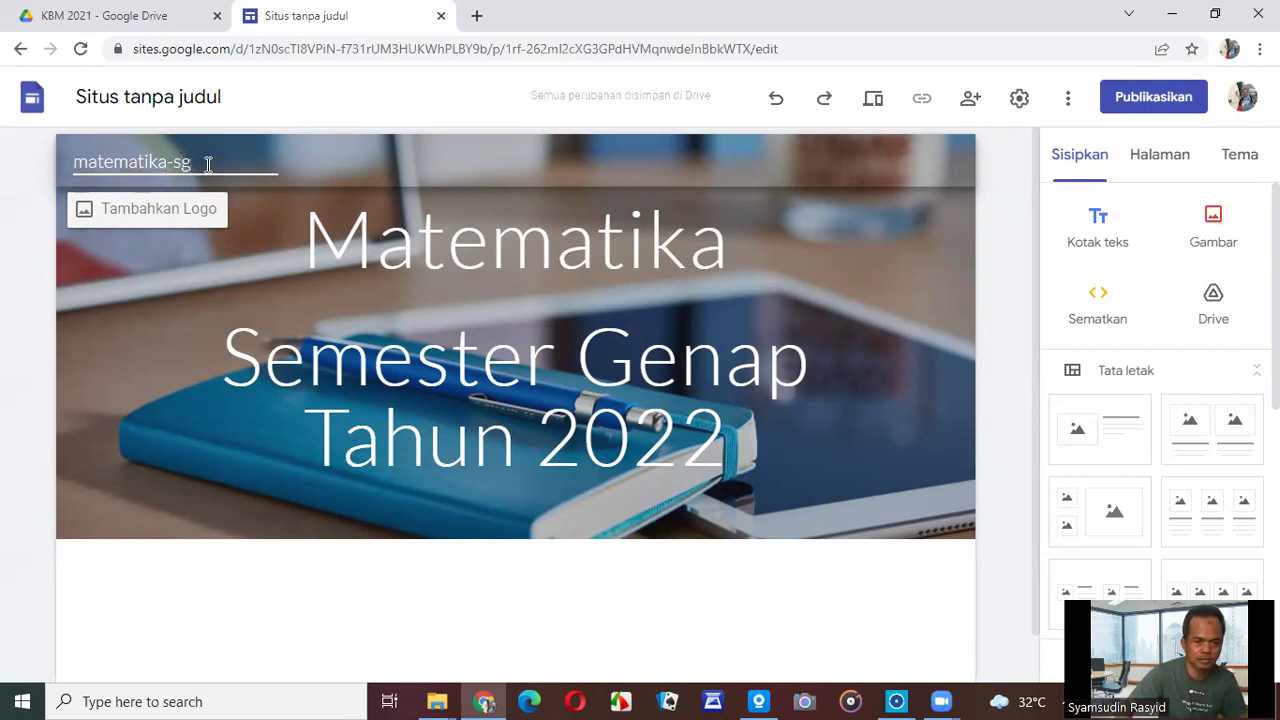
Upload syam-001 from the NeoCBT (F:) drive as the site logo, then close settings.
left_click(157, 212)
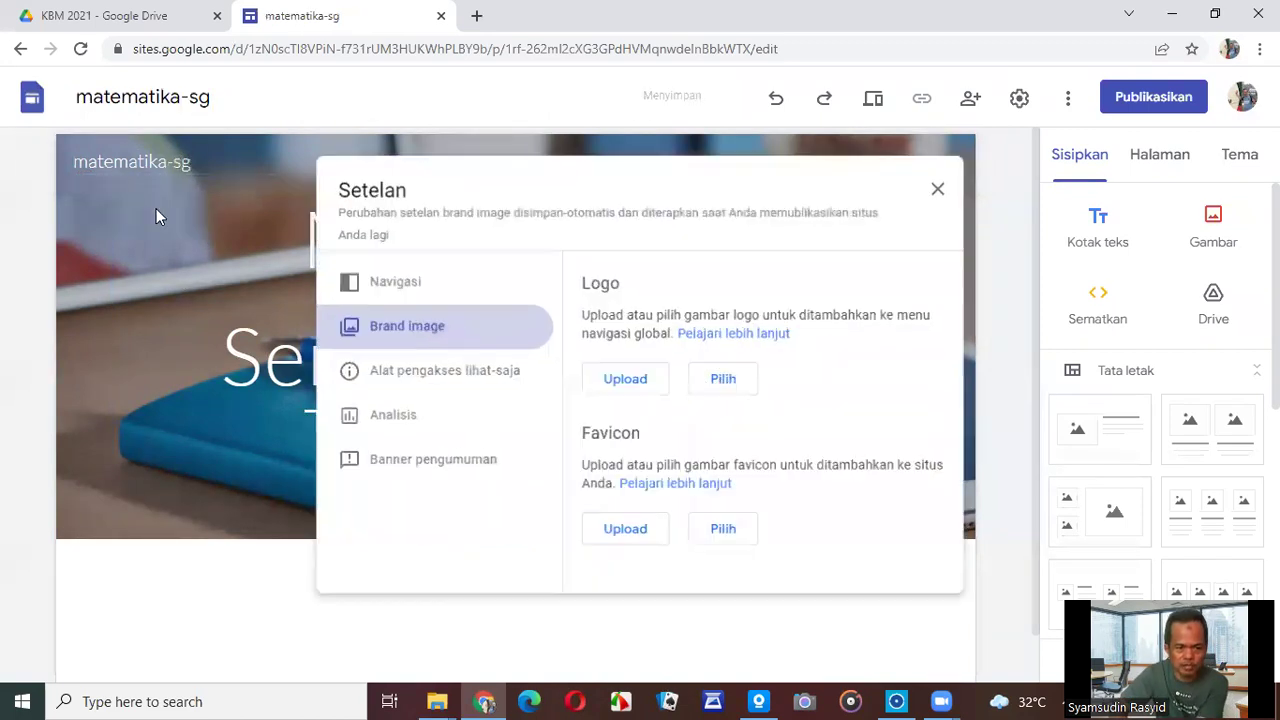
left_click(651, 381)
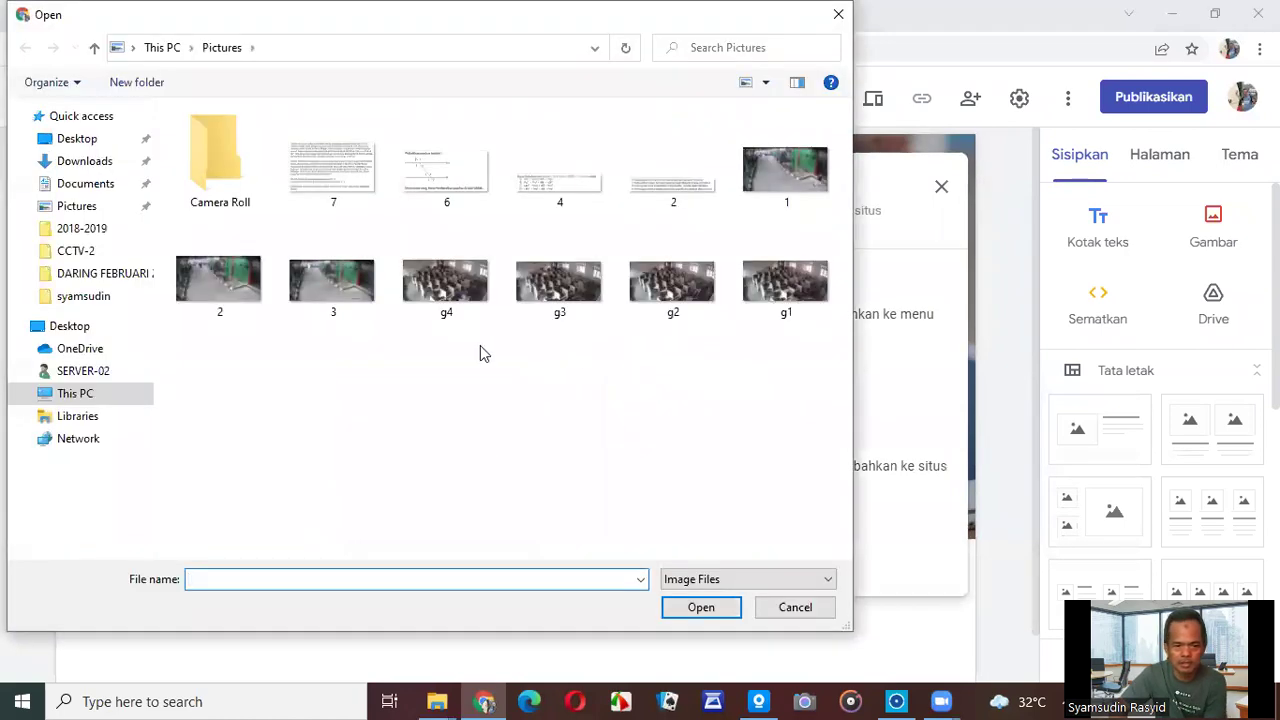
left_click(87, 396)
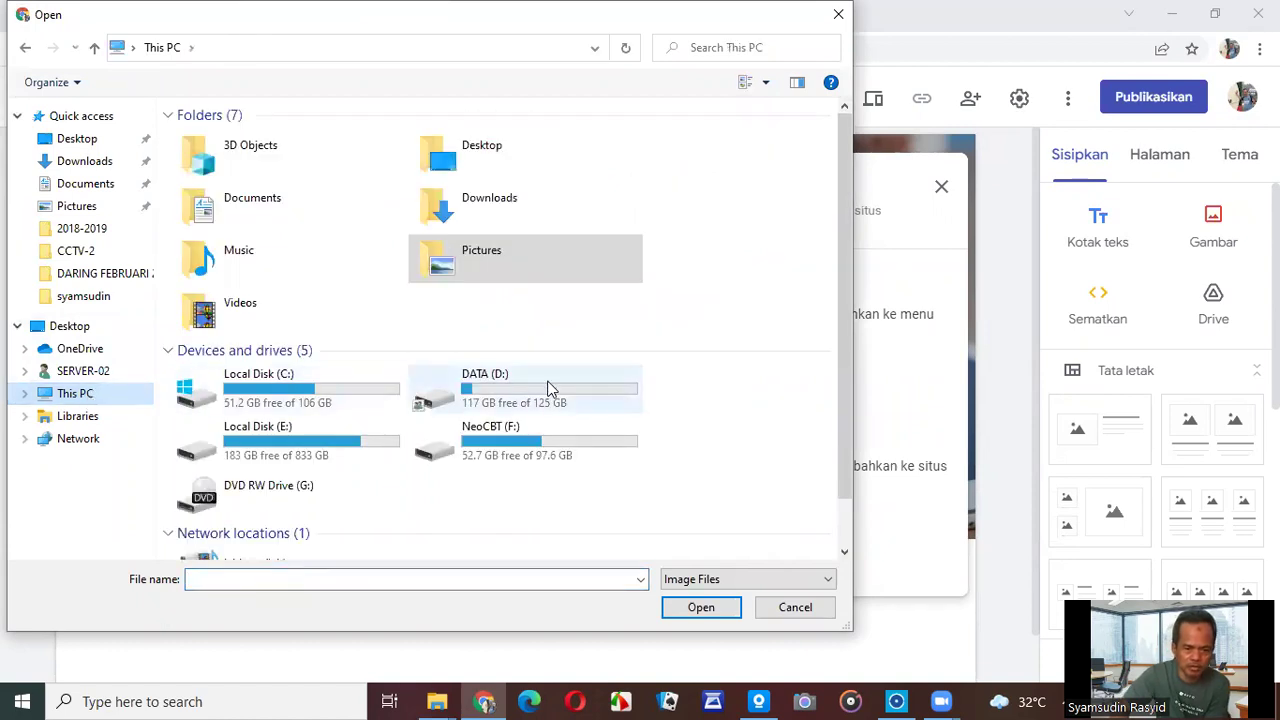
double_click(487, 440)
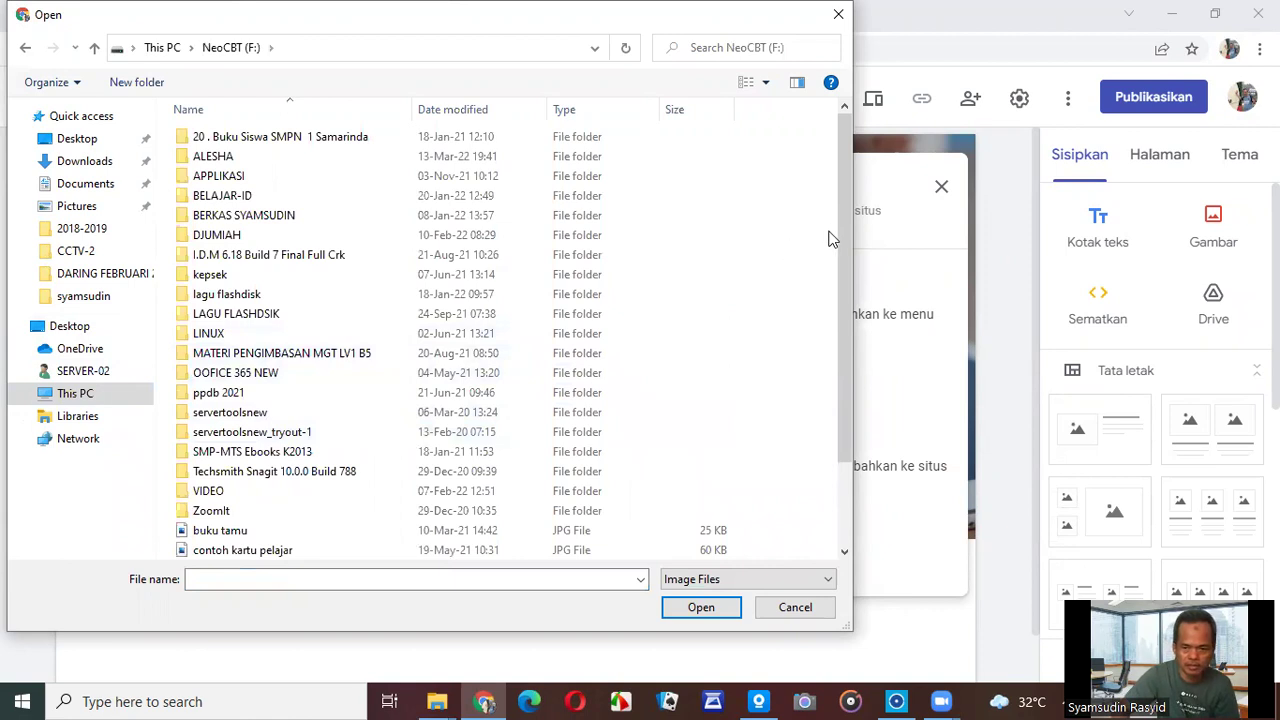
left_click_drag(843, 262, 849, 347)
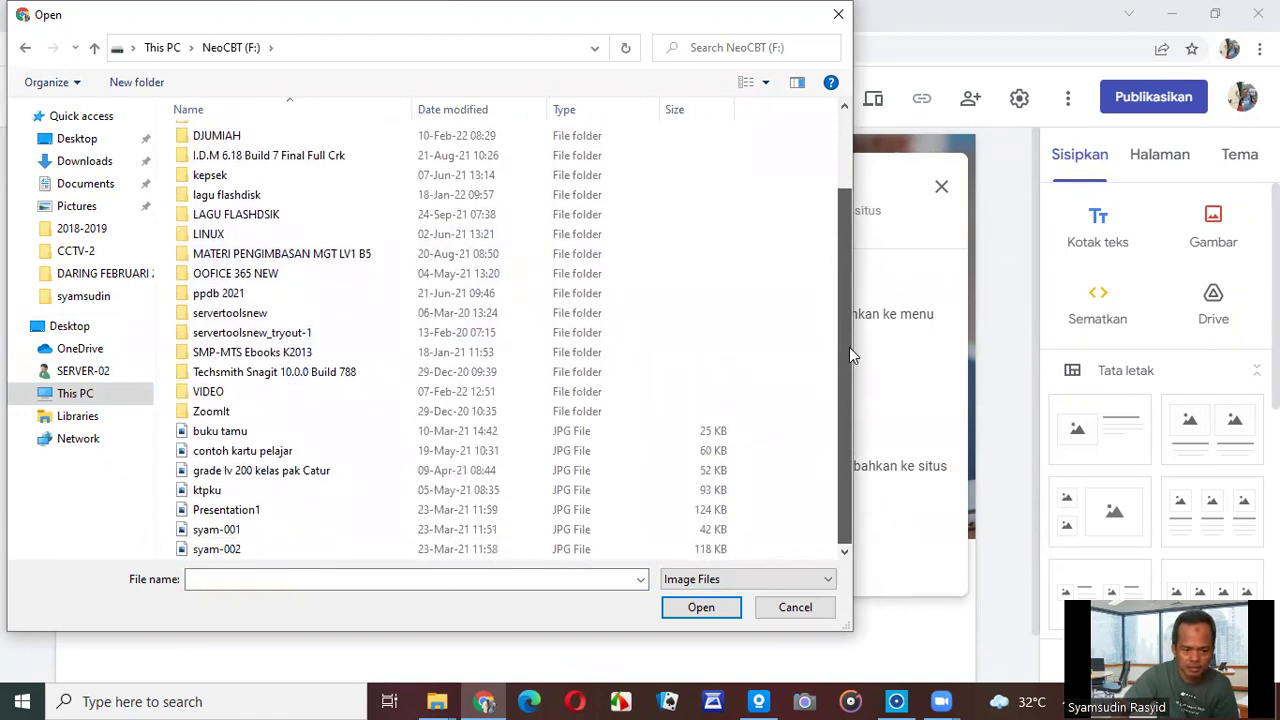
left_click(311, 532)
left_click(688, 608)
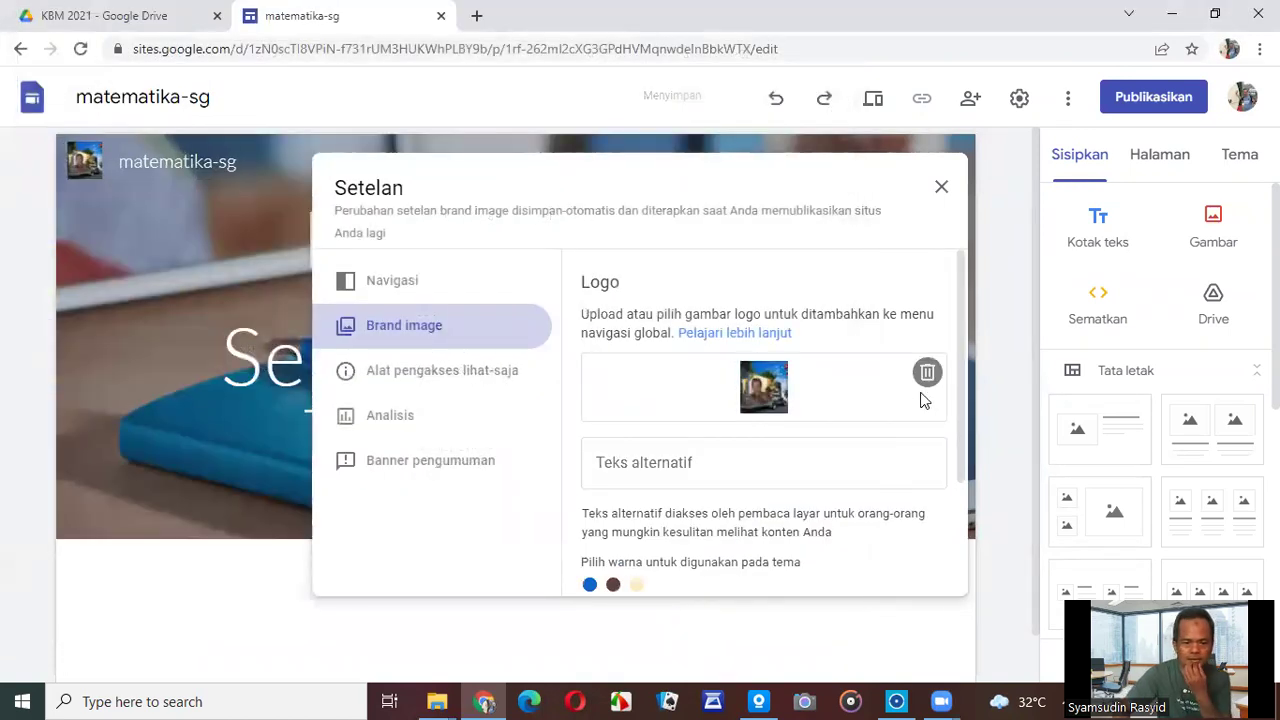
left_click(942, 189)
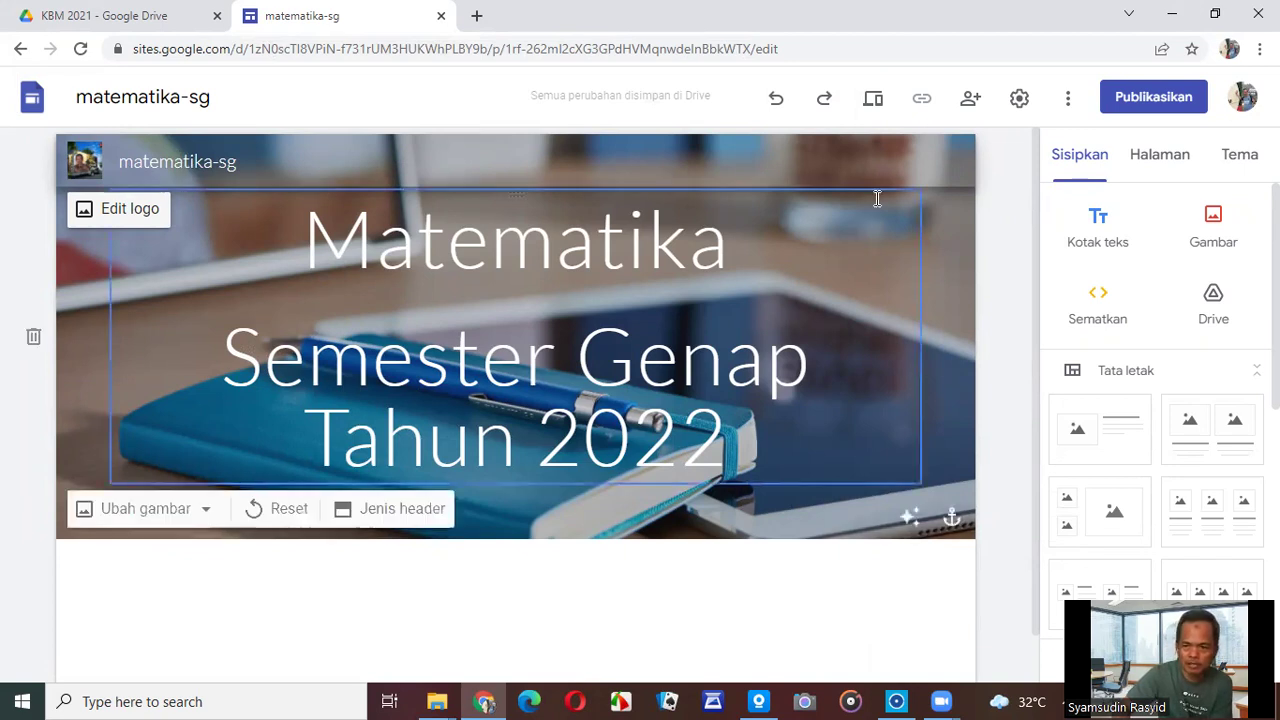
left_click(876, 100)
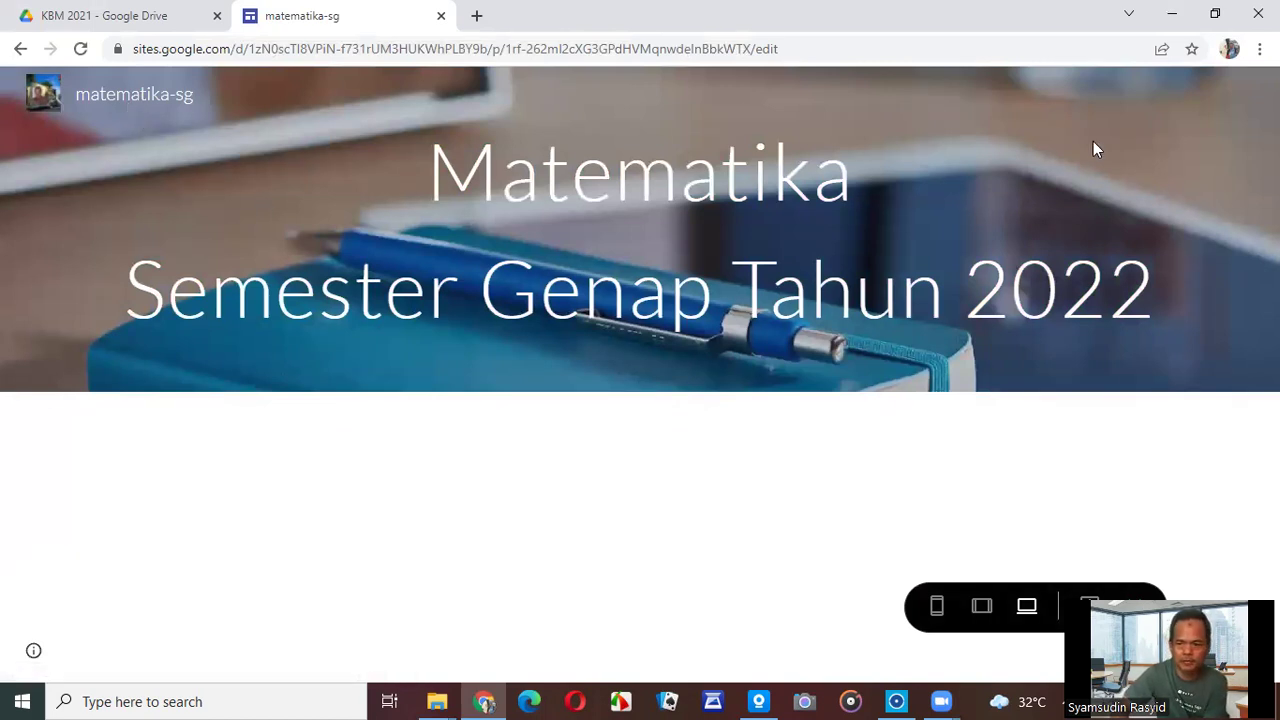
left_click(173, 28)
left_click(346, 22)
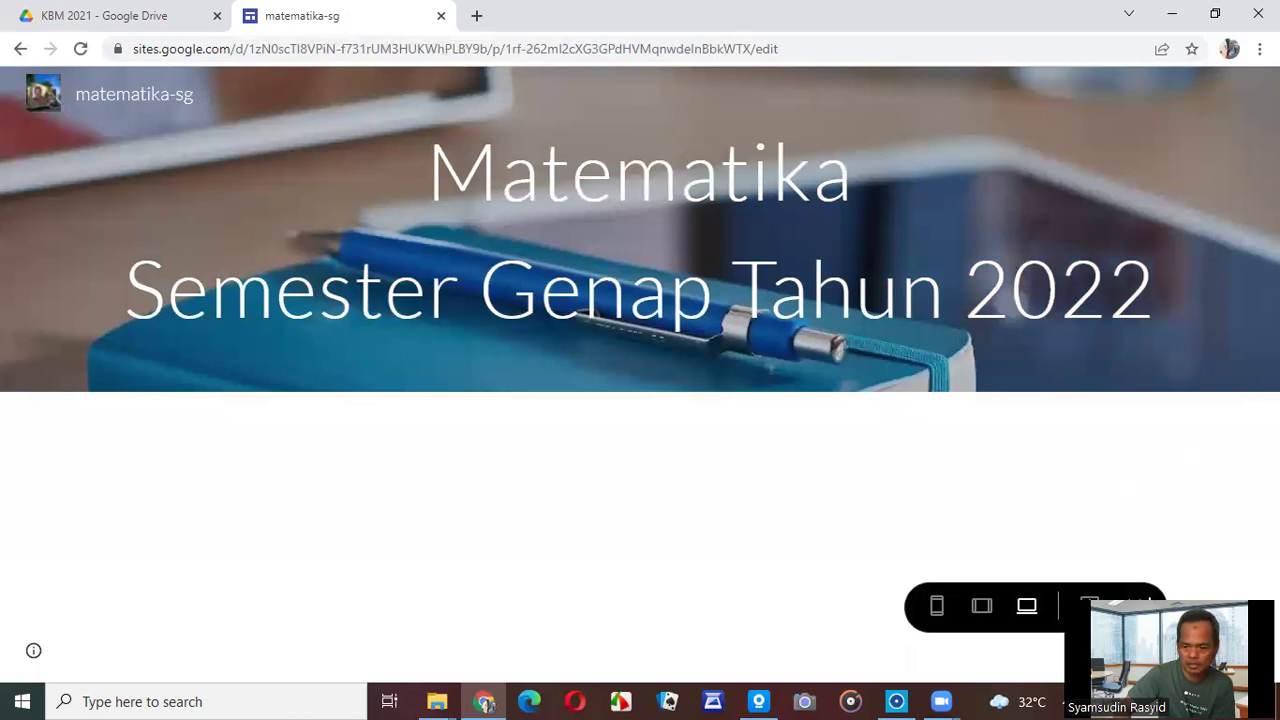
key("Escape")
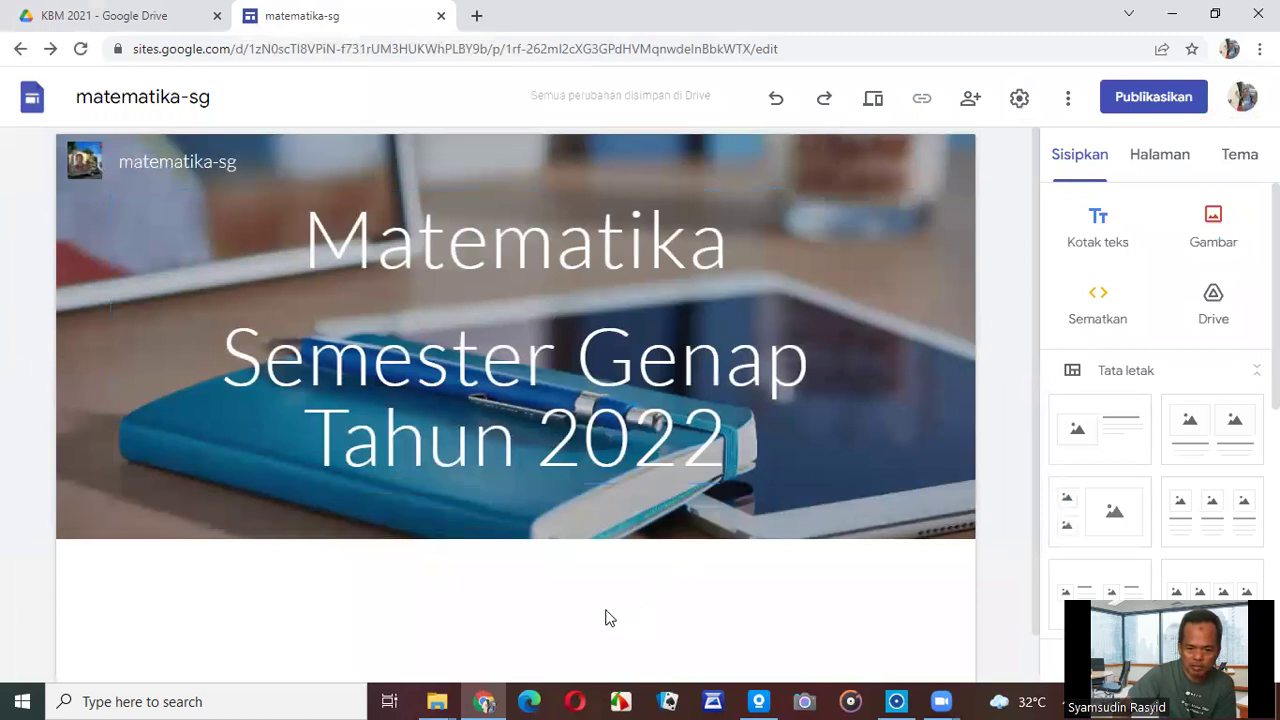
scroll(497, 608, "down", 1)
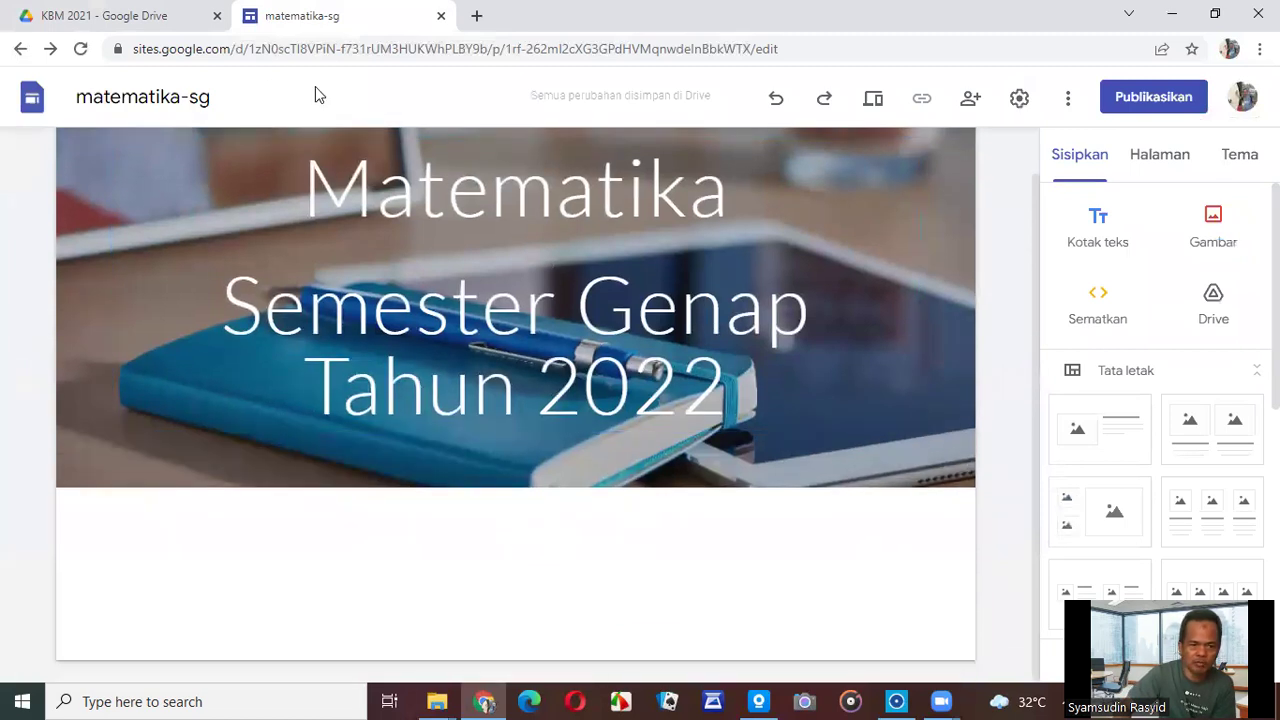
Open the LMS MATEMATIKA-92-22 site from My Drive in the Sites editor.
left_click(125, 22)
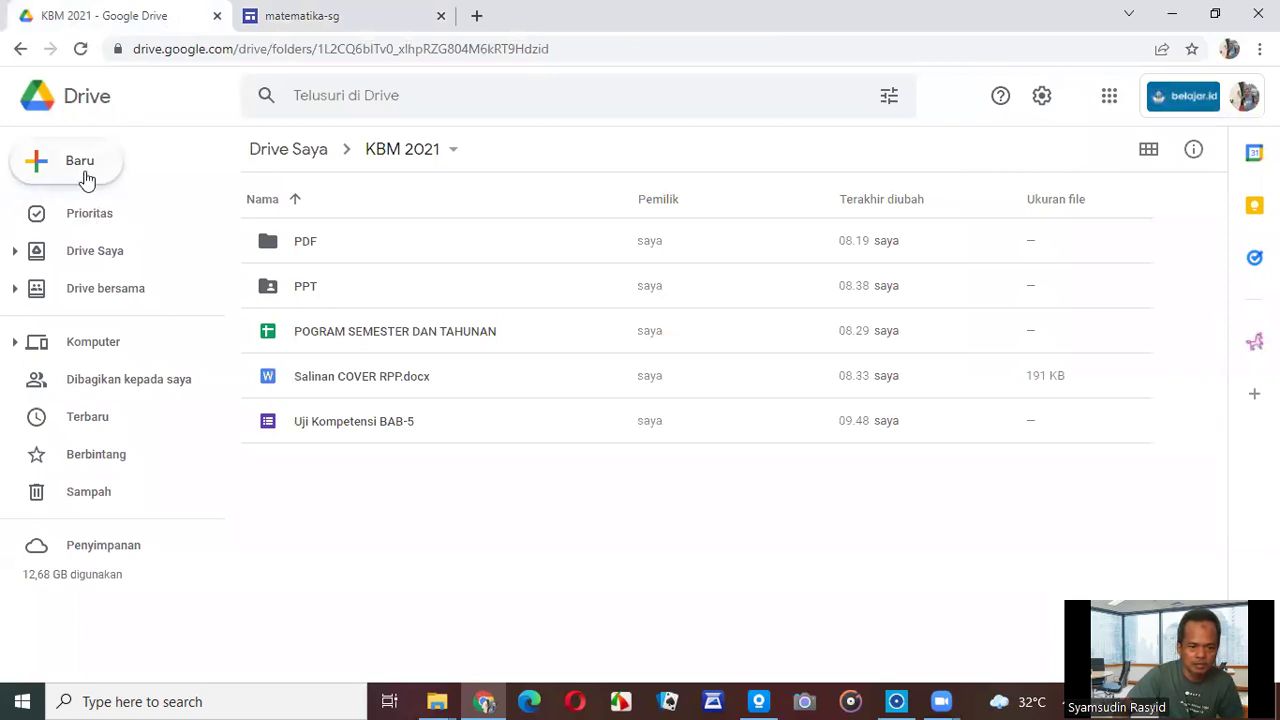
left_click(103, 251)
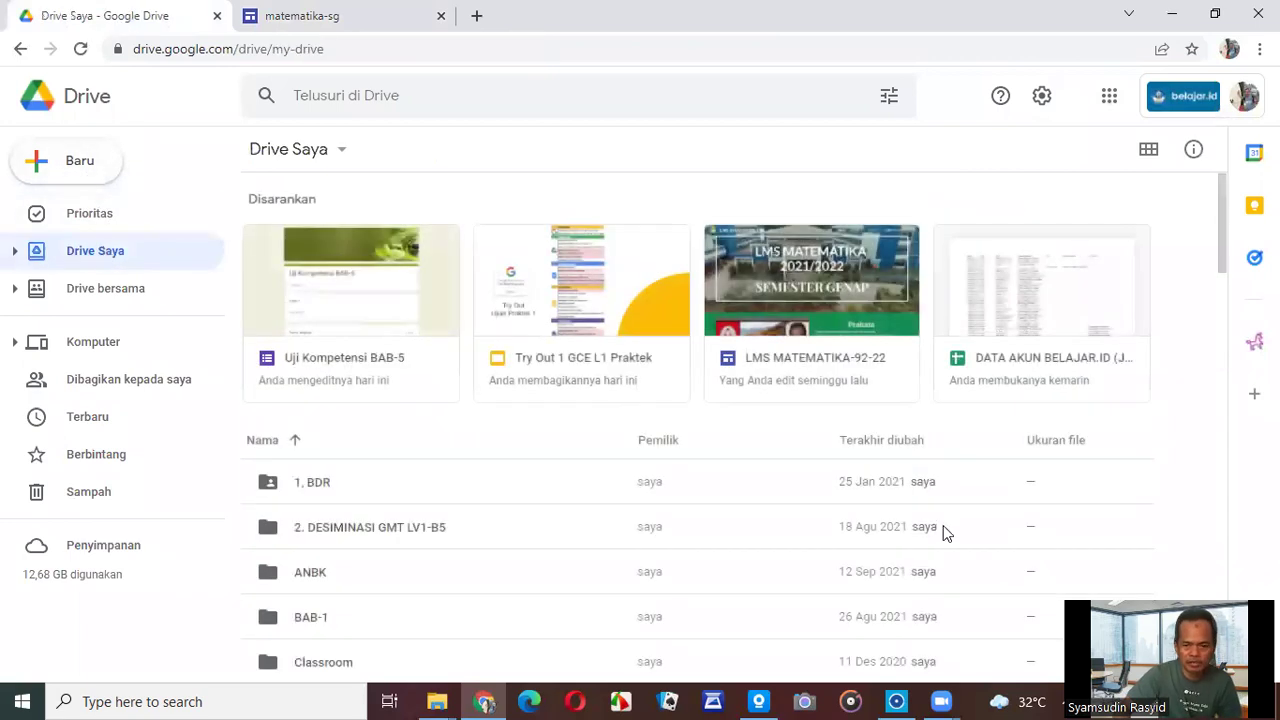
double_click(786, 384)
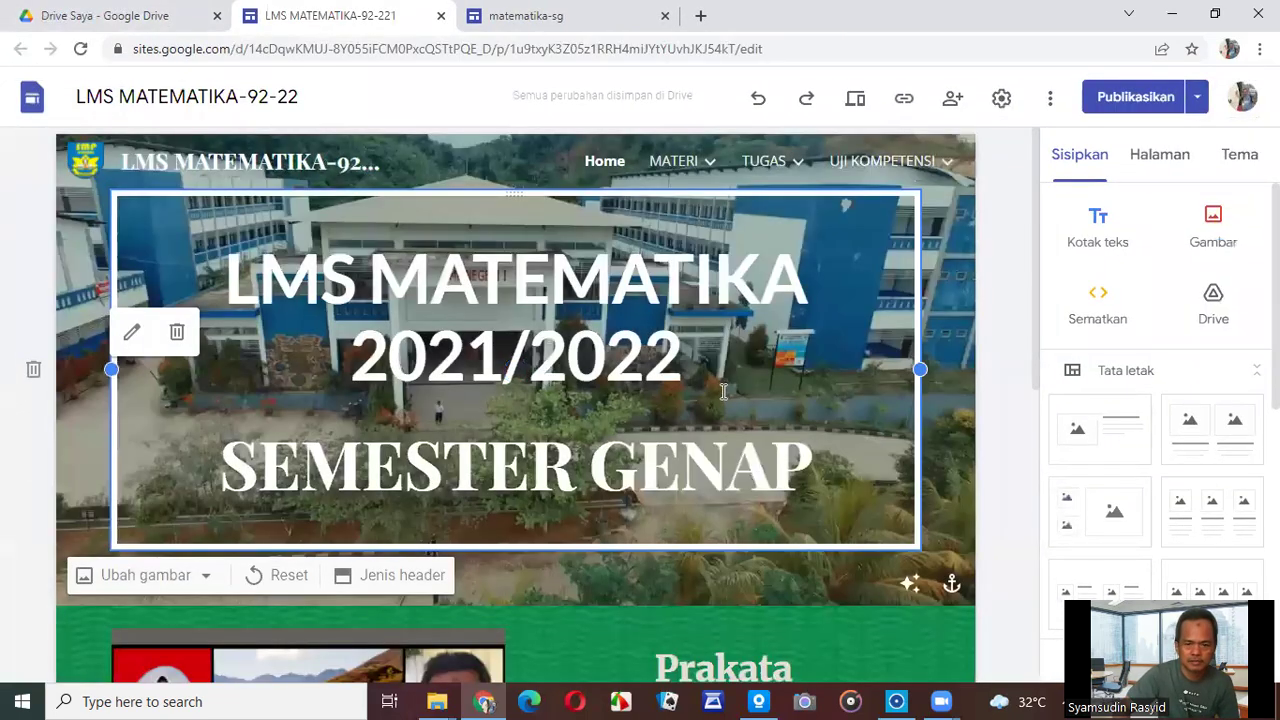
Scroll the LMS site down to its Prakata section, then return to the matematika-sg editor.
scroll(723, 389, "down", 3)
scroll(723, 389, "down", 1)
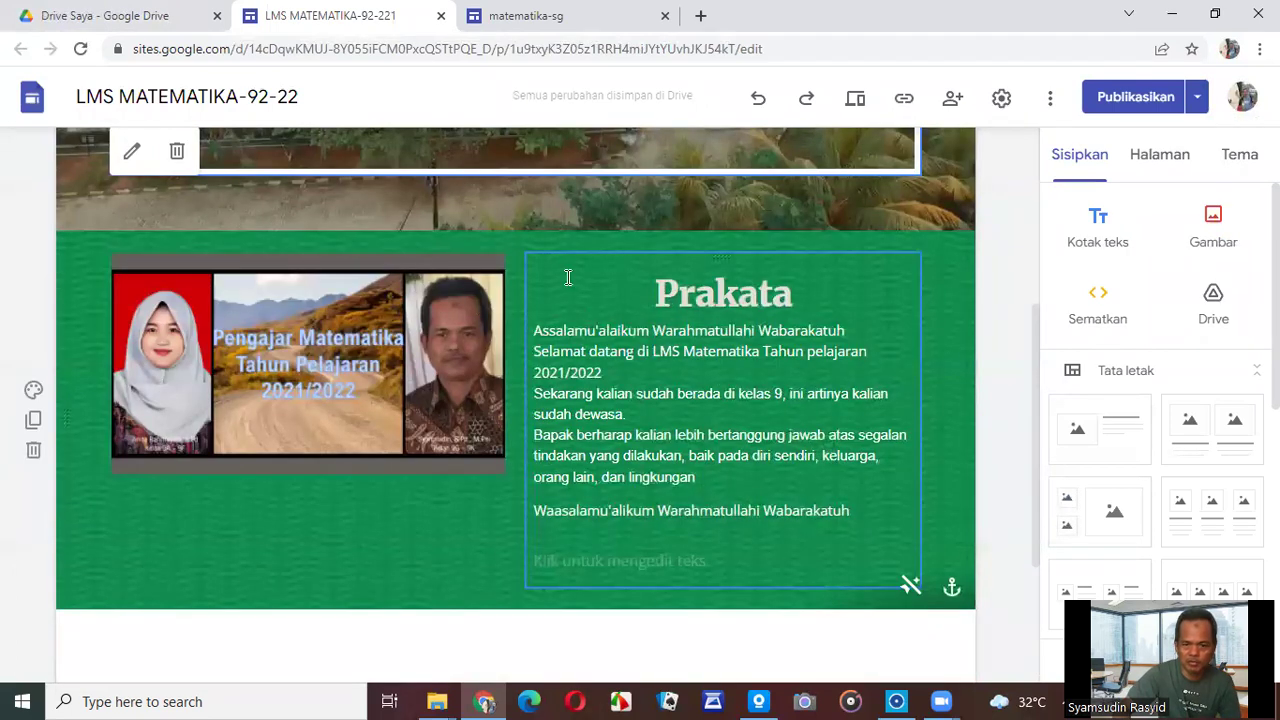
left_click(524, 16)
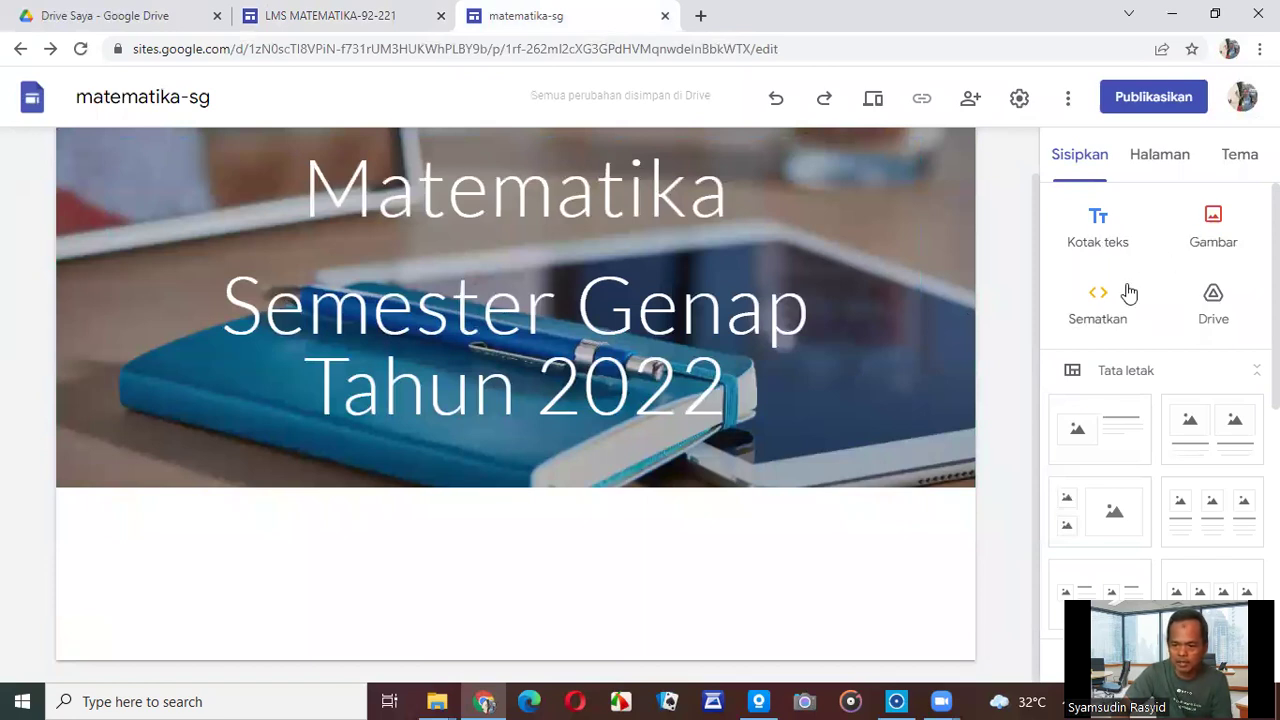
Insert an image-and-text layout section below the header.
scroll(1096, 315, "down", 1)
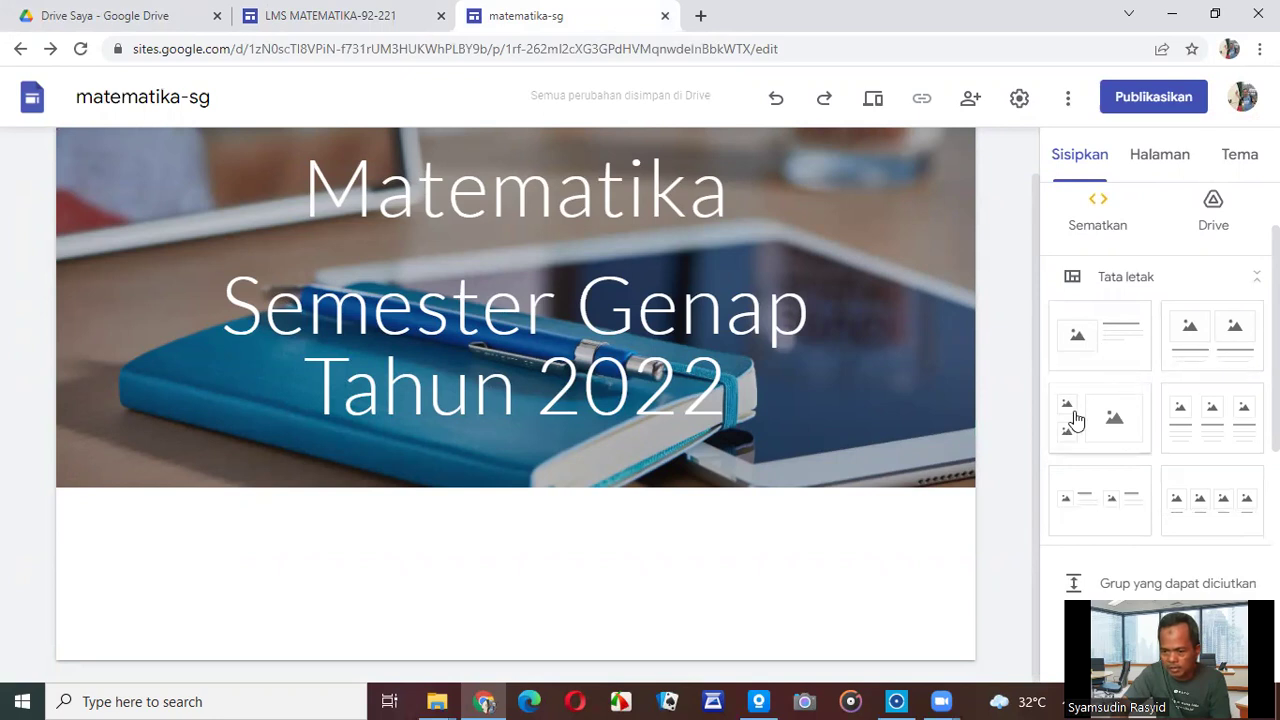
left_click(1104, 342)
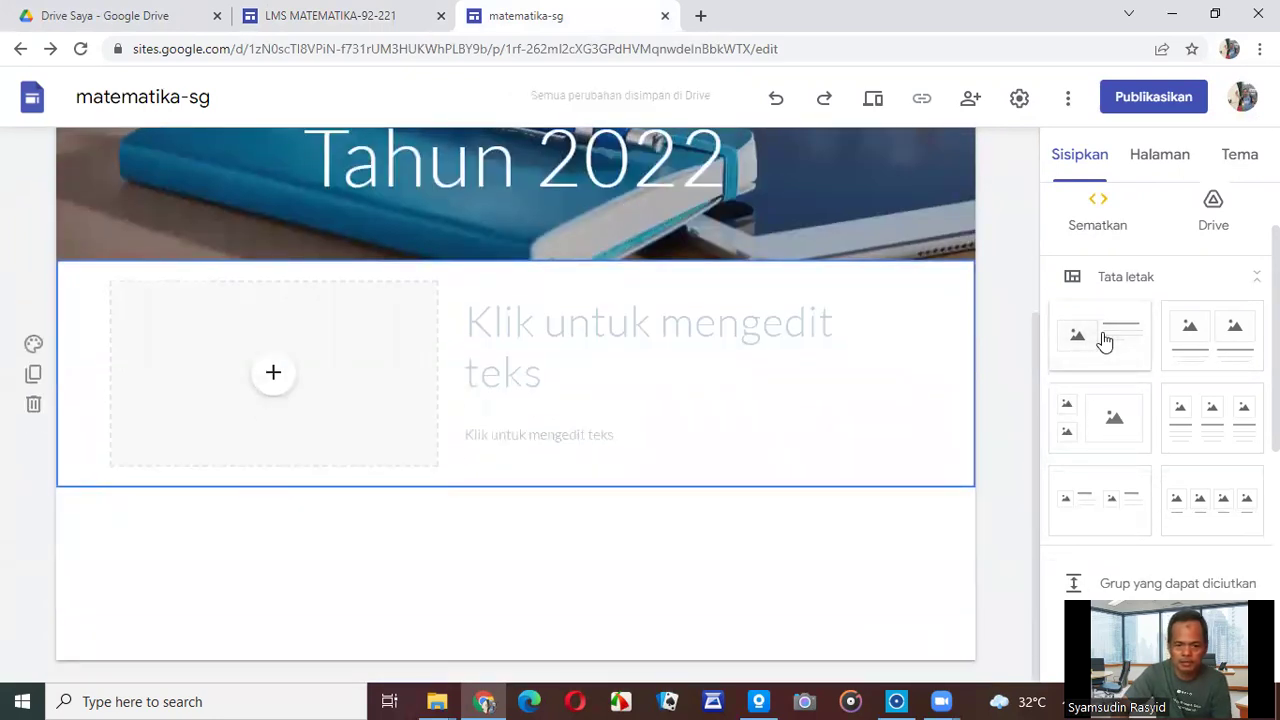
left_click(621, 352)
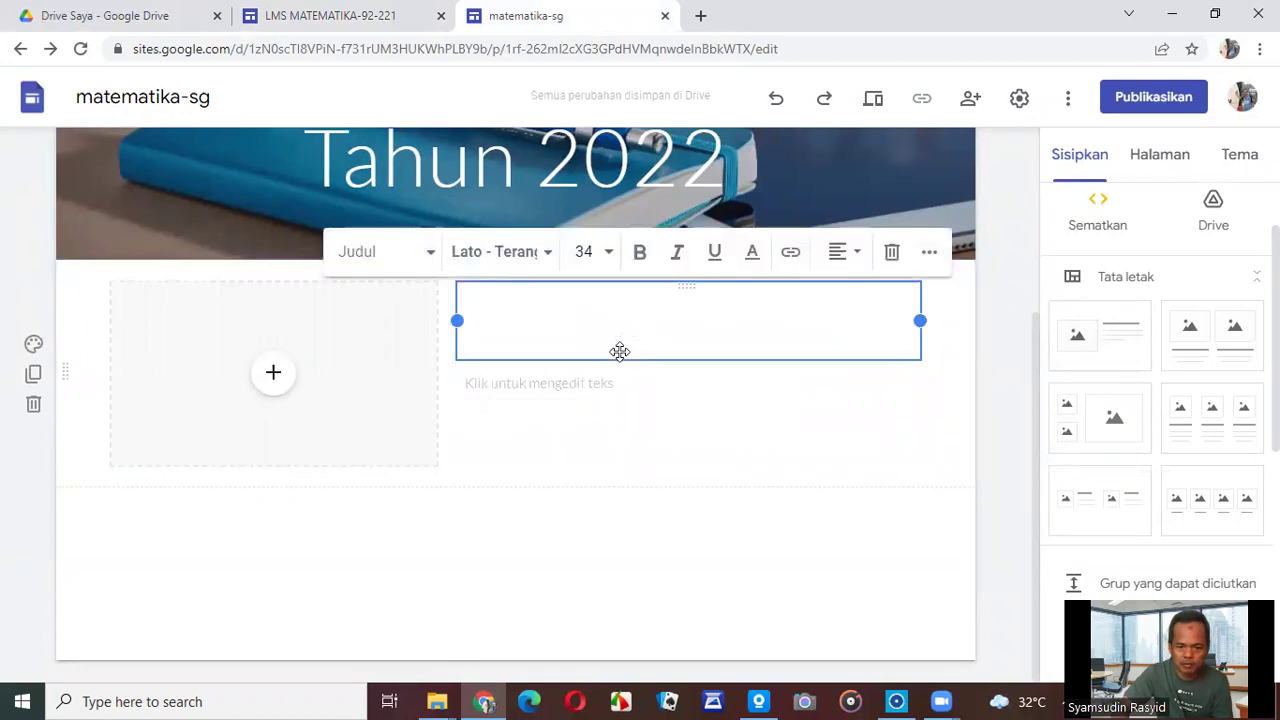
Copy the Prakata heading and text from the LMS site and paste it into the new section.
left_click(340, 16)
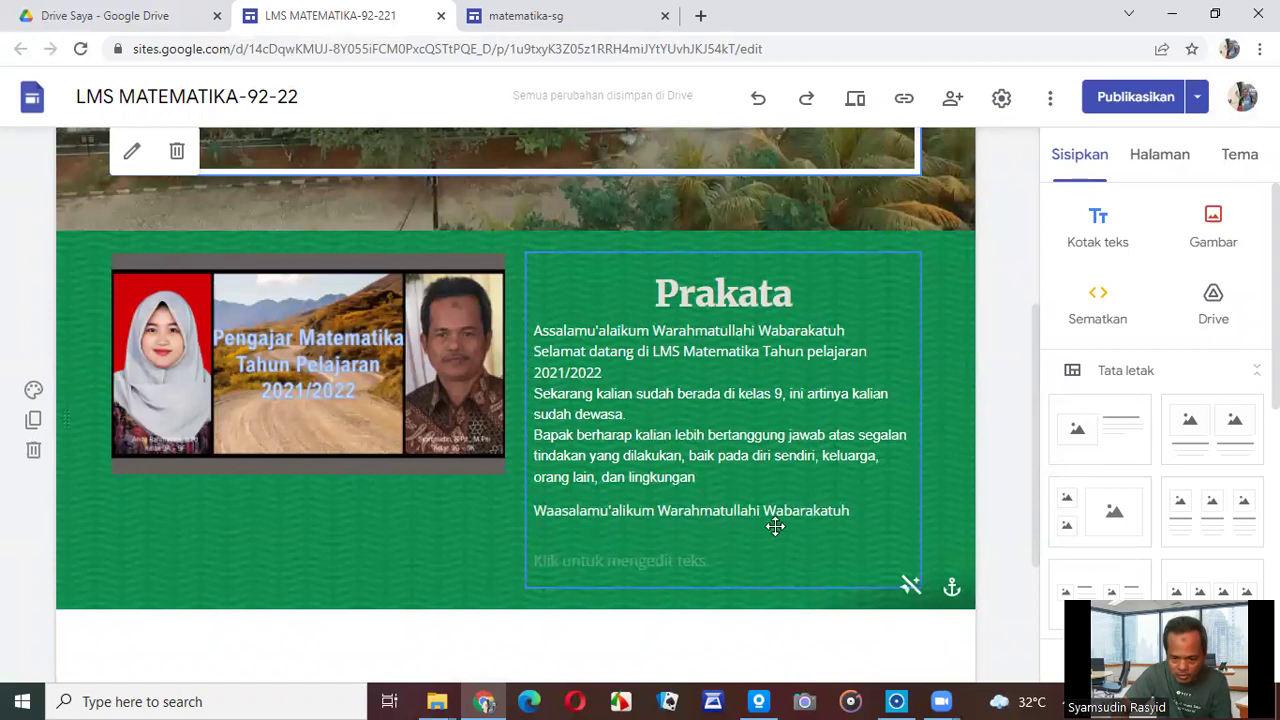
left_click(858, 510)
left_click_drag(850, 511, 583, 303)
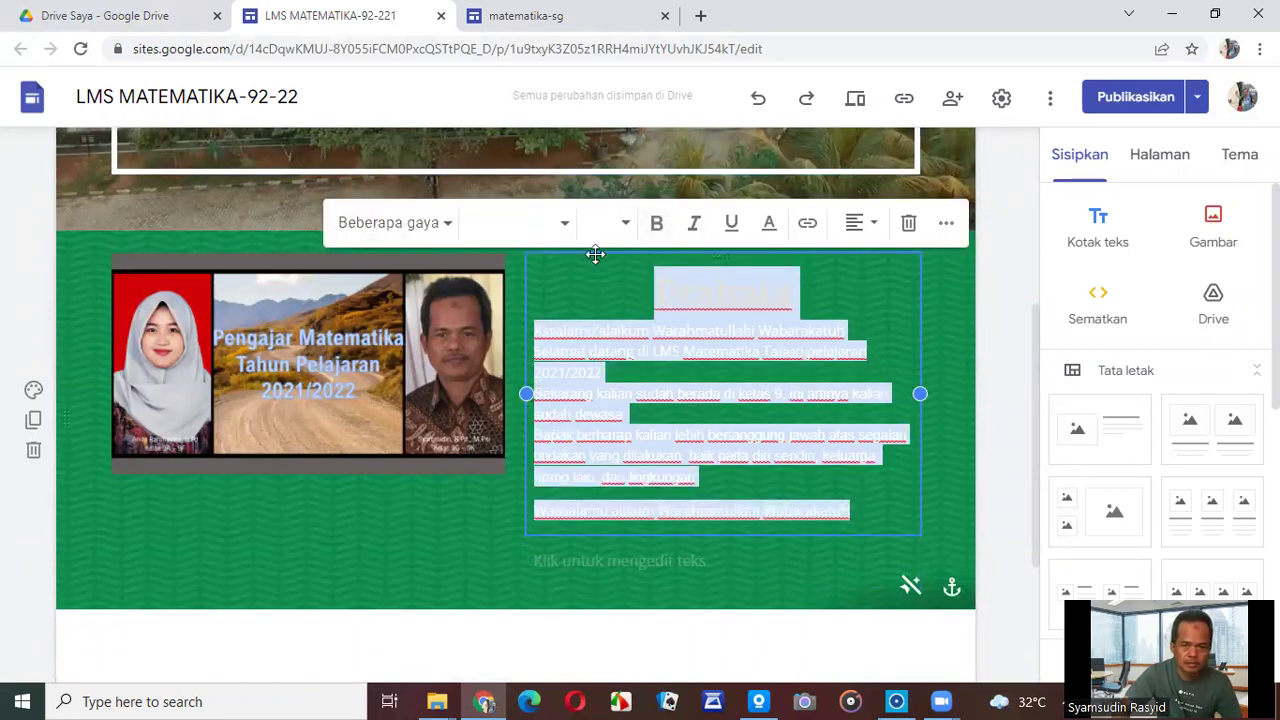
left_click(553, 28)
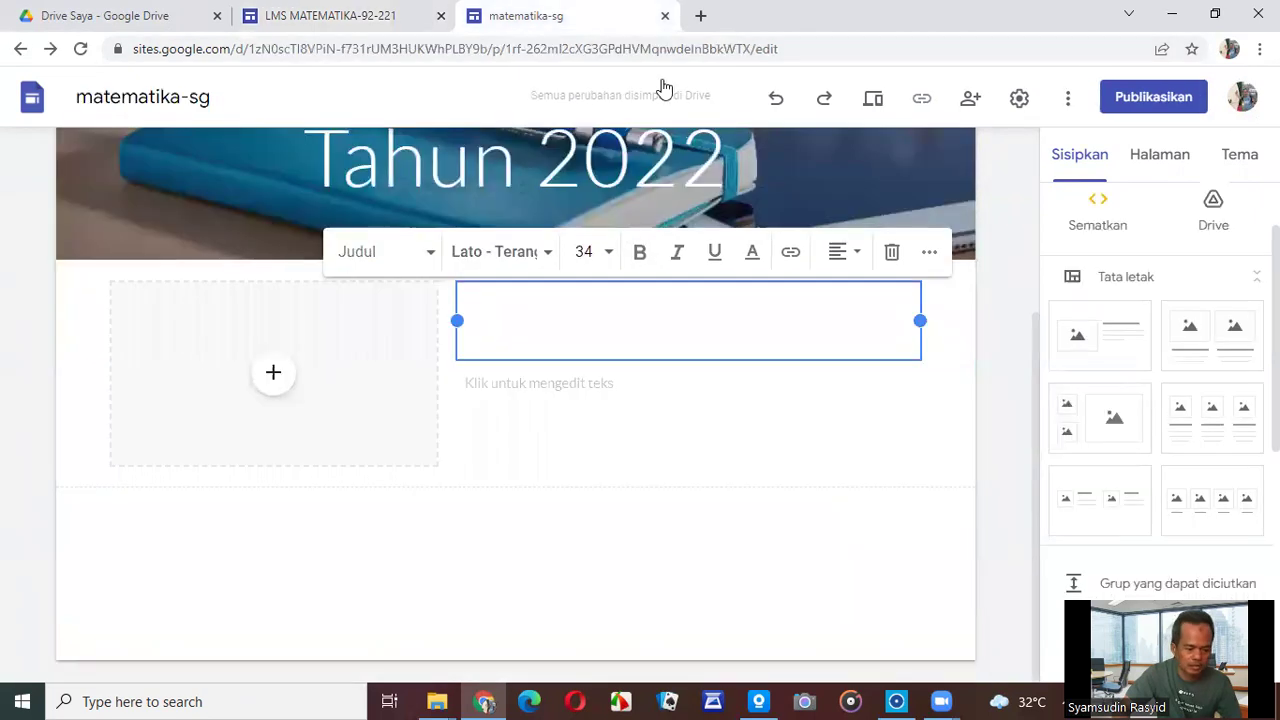
key("ctrl+v")
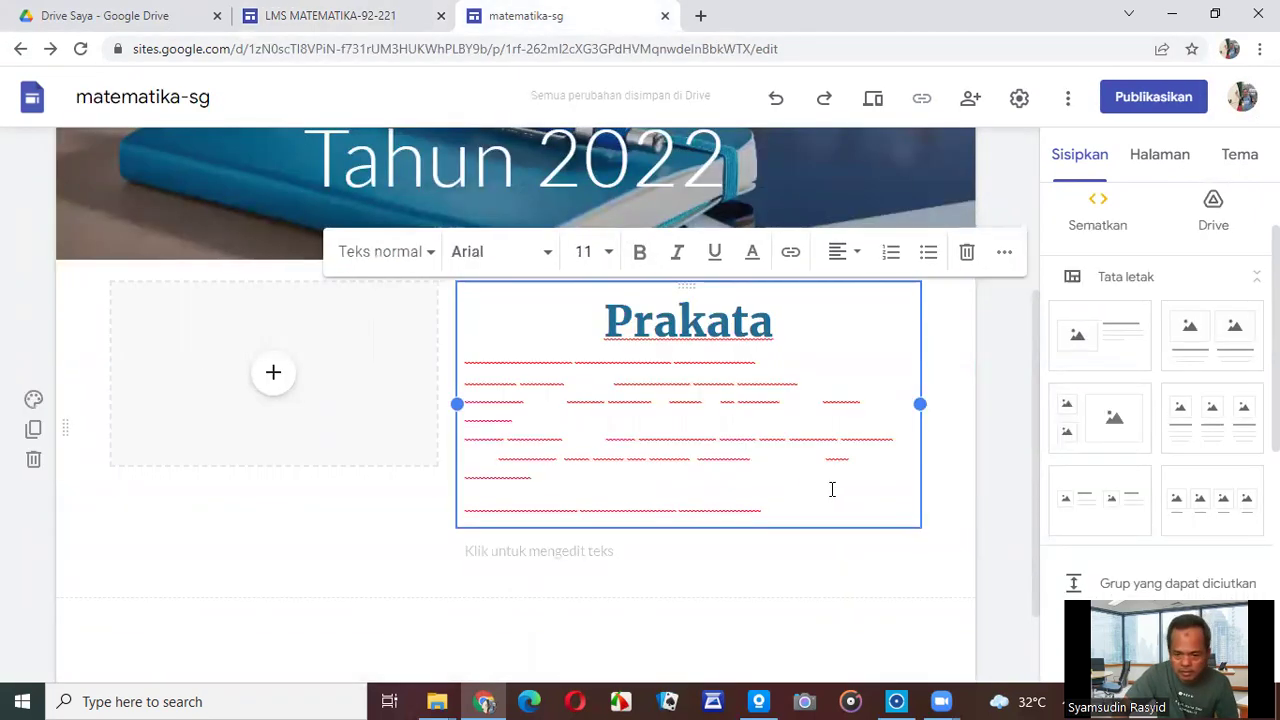
Make the pasted Prakata text black.
left_click_drag(862, 506, 592, 294)
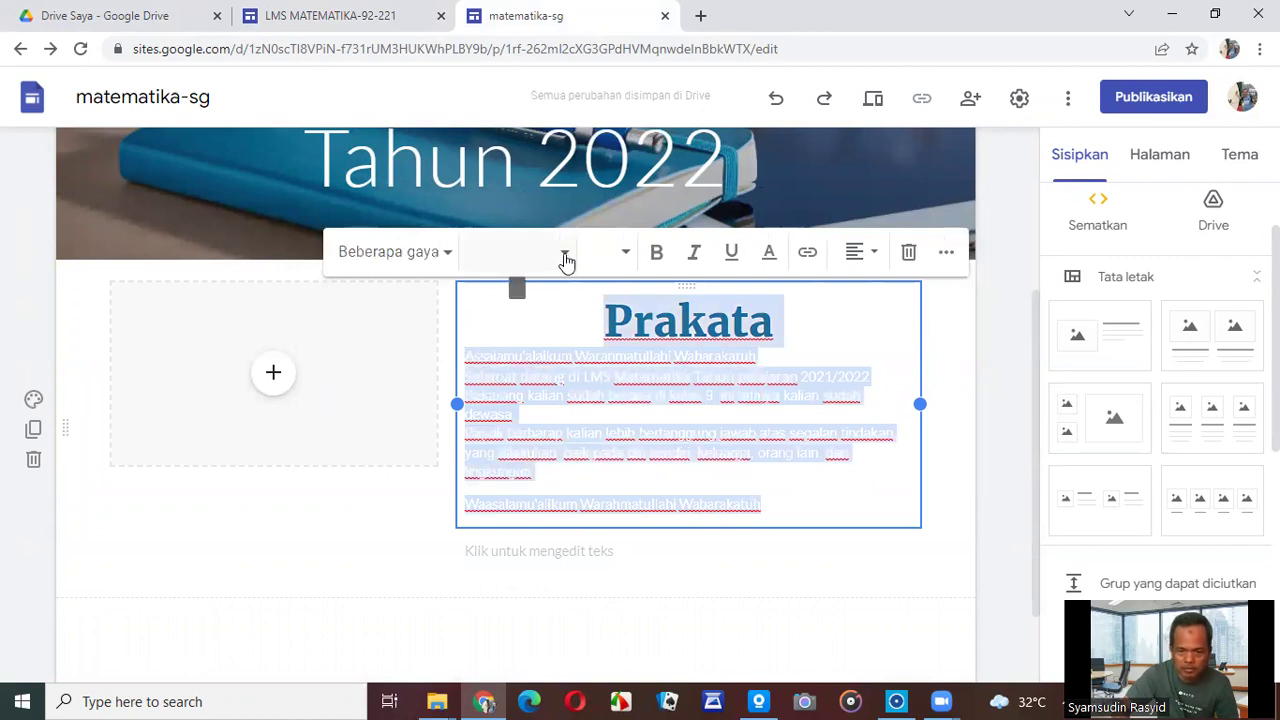
left_click(565, 259)
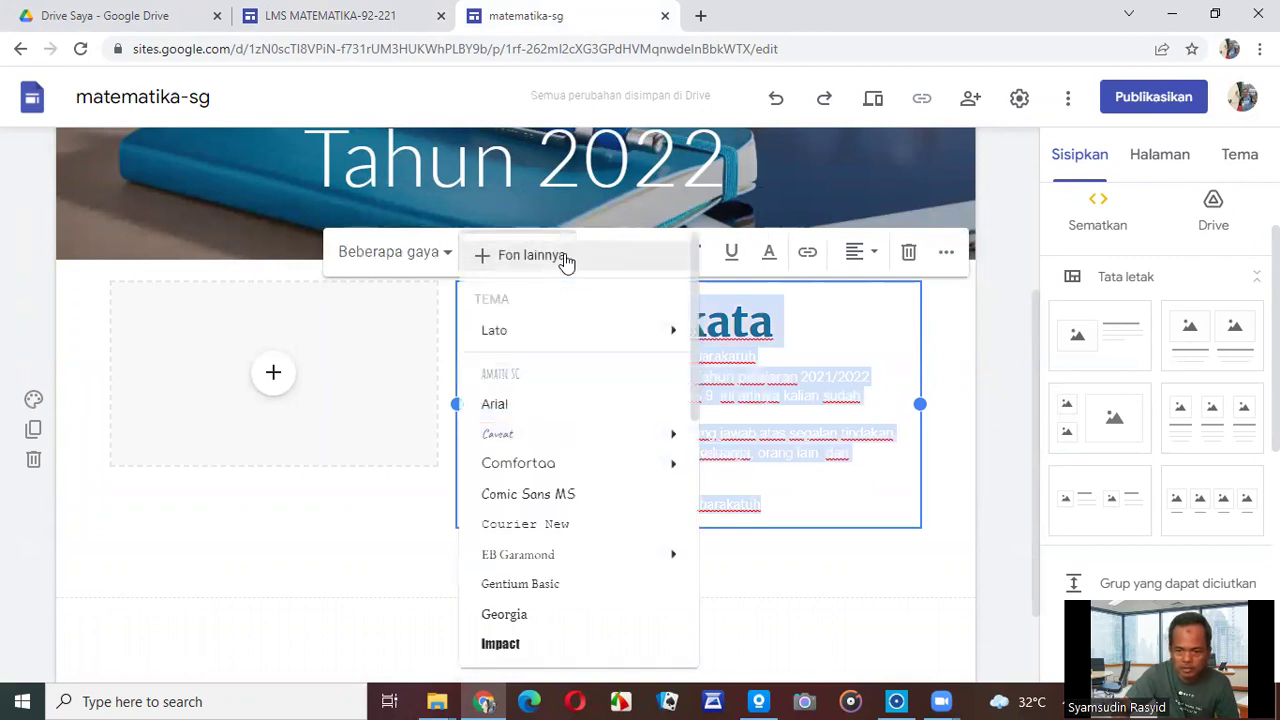
left_click(768, 259)
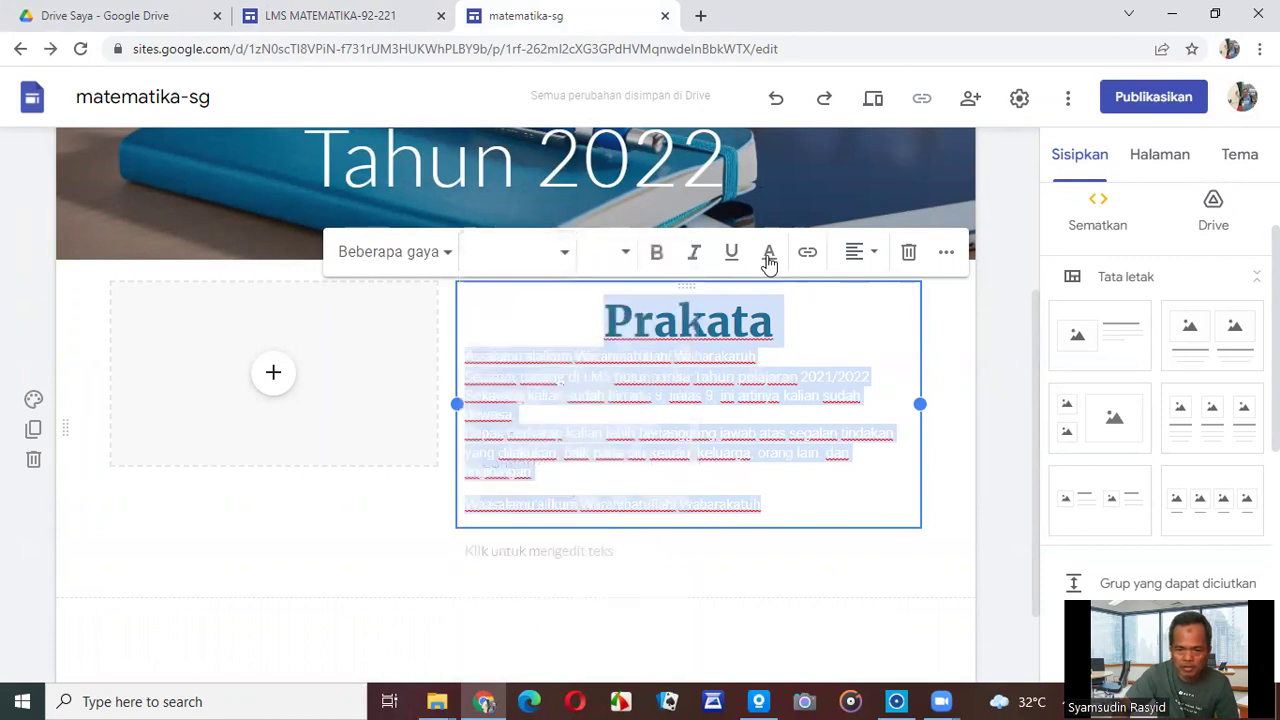
left_click(768, 259)
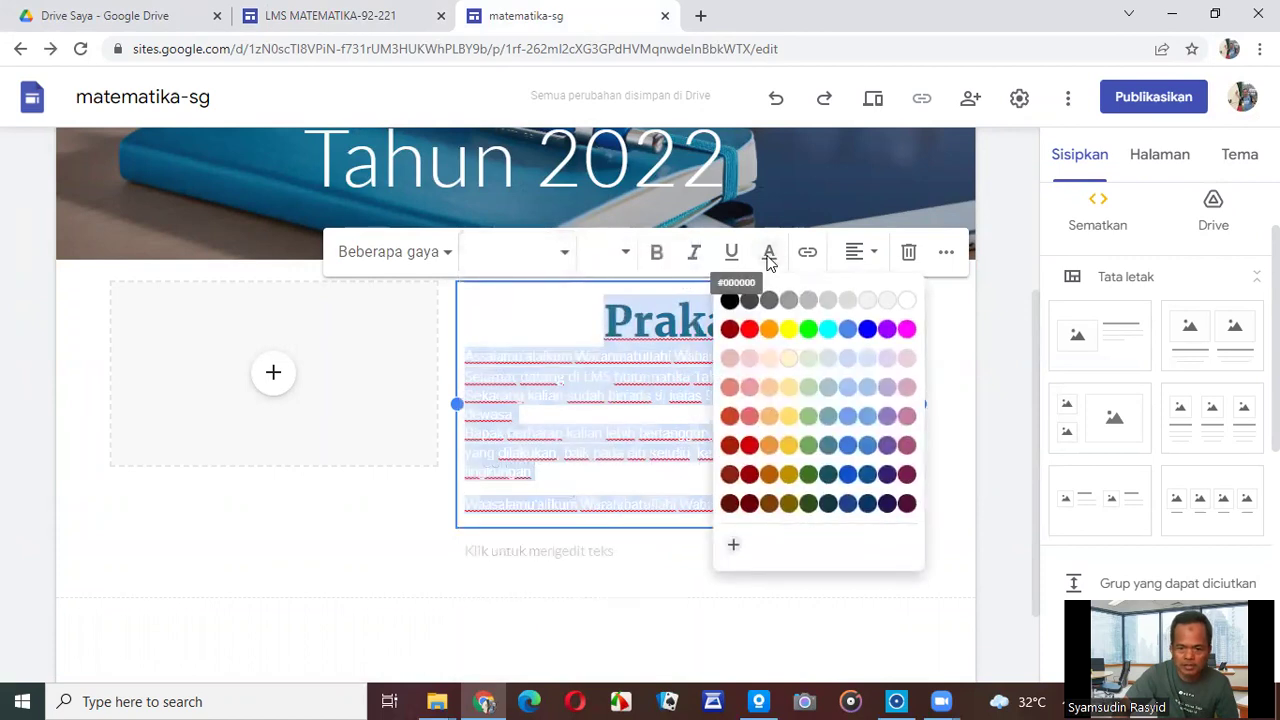
left_click(737, 311)
Fill the section's image placeholder with foto.jpeg from Drive and enlarge it beside the text.
left_click(563, 592)
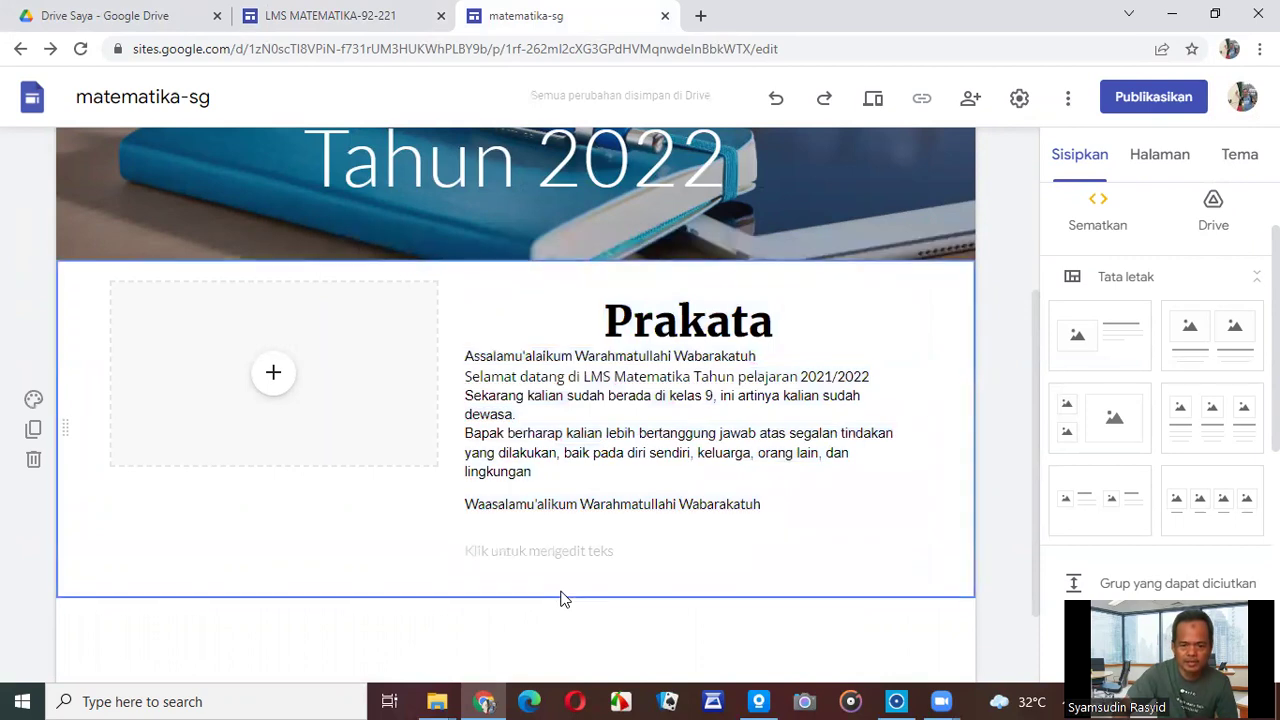
left_click(653, 433)
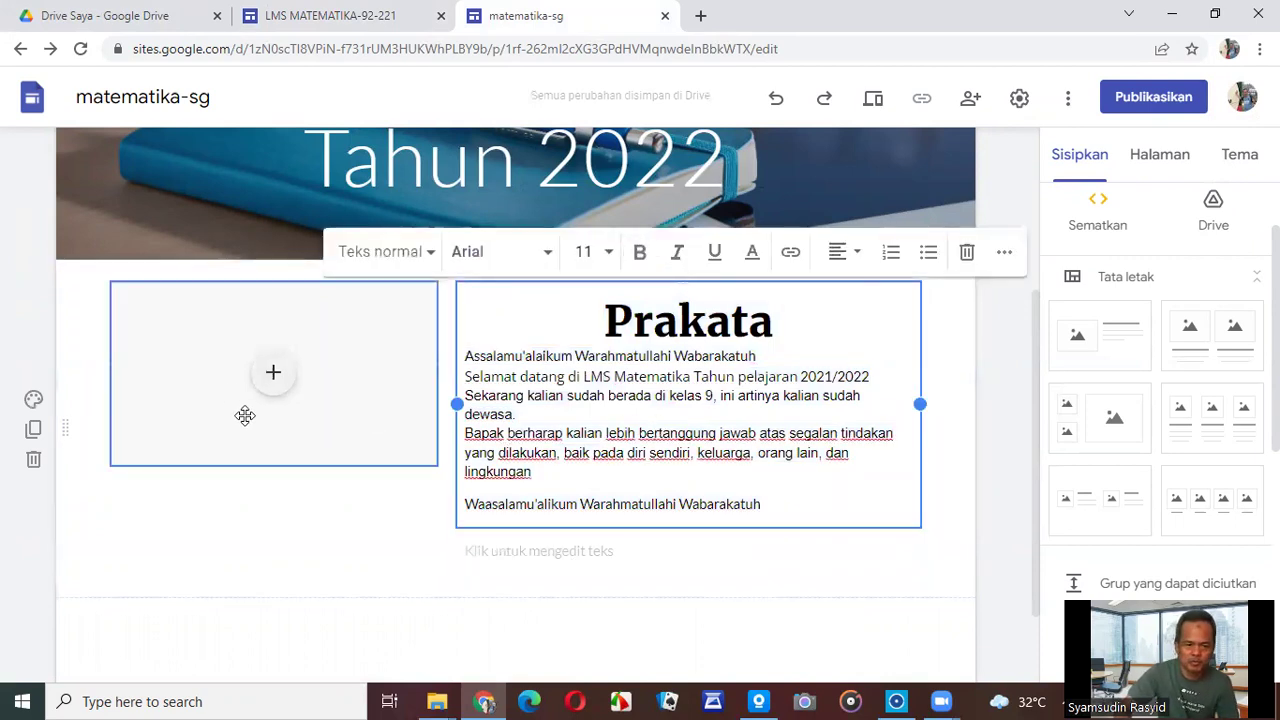
left_click(268, 379)
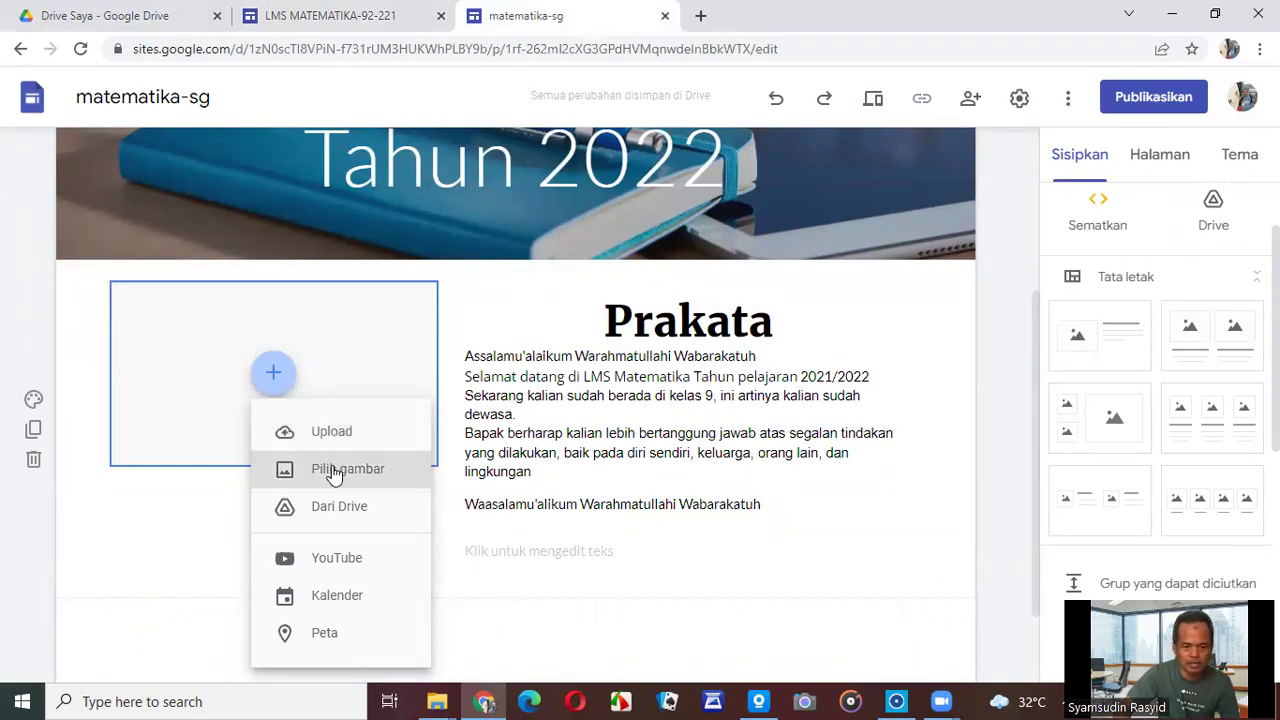
left_click(334, 470)
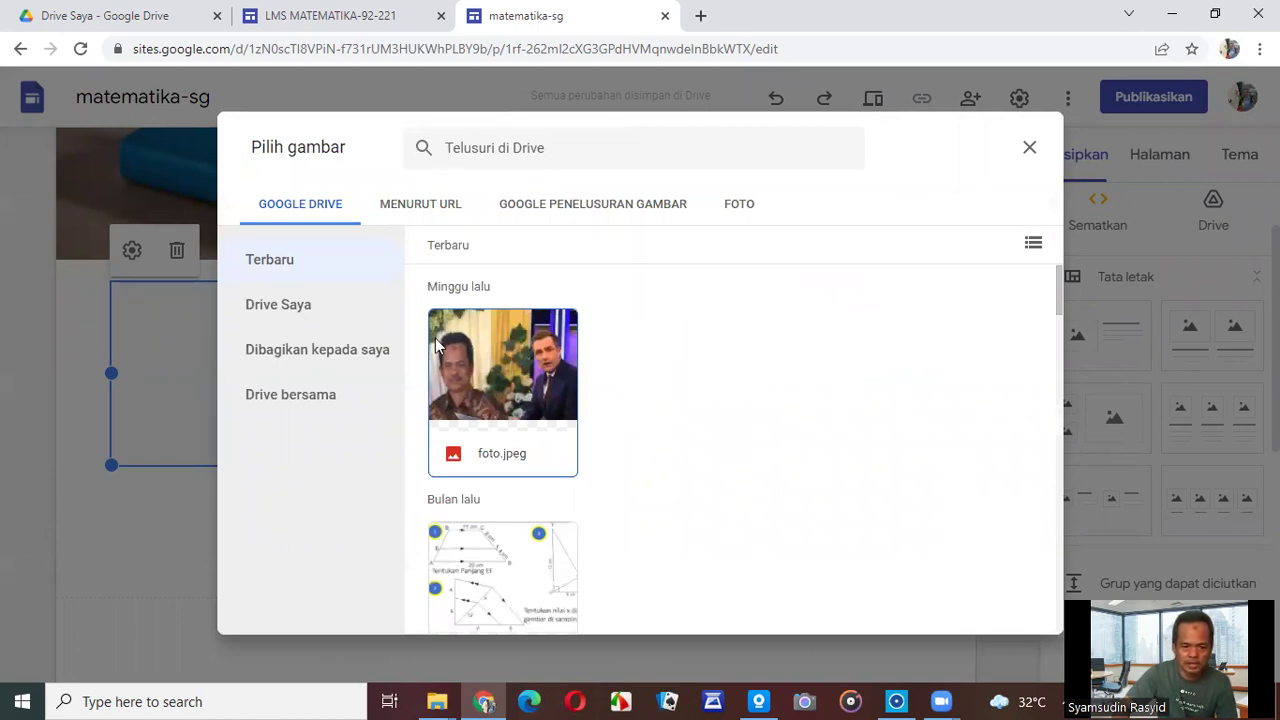
left_click(527, 383)
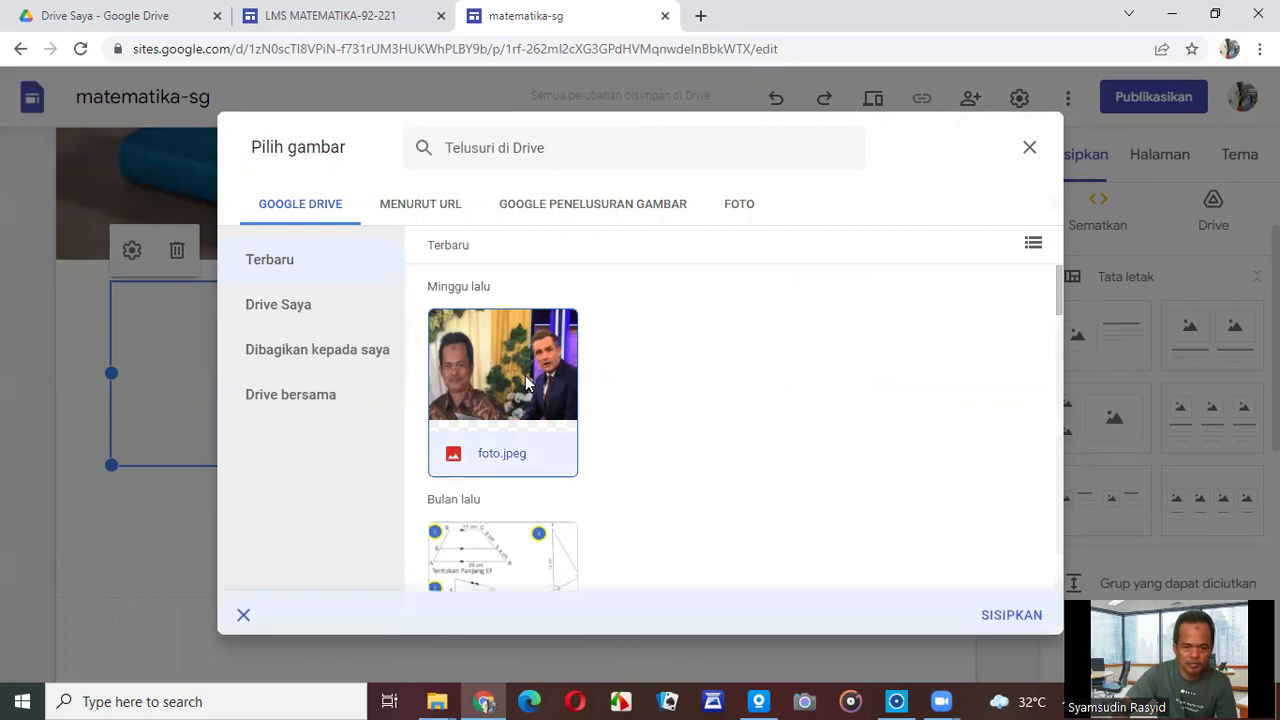
left_click(996, 613)
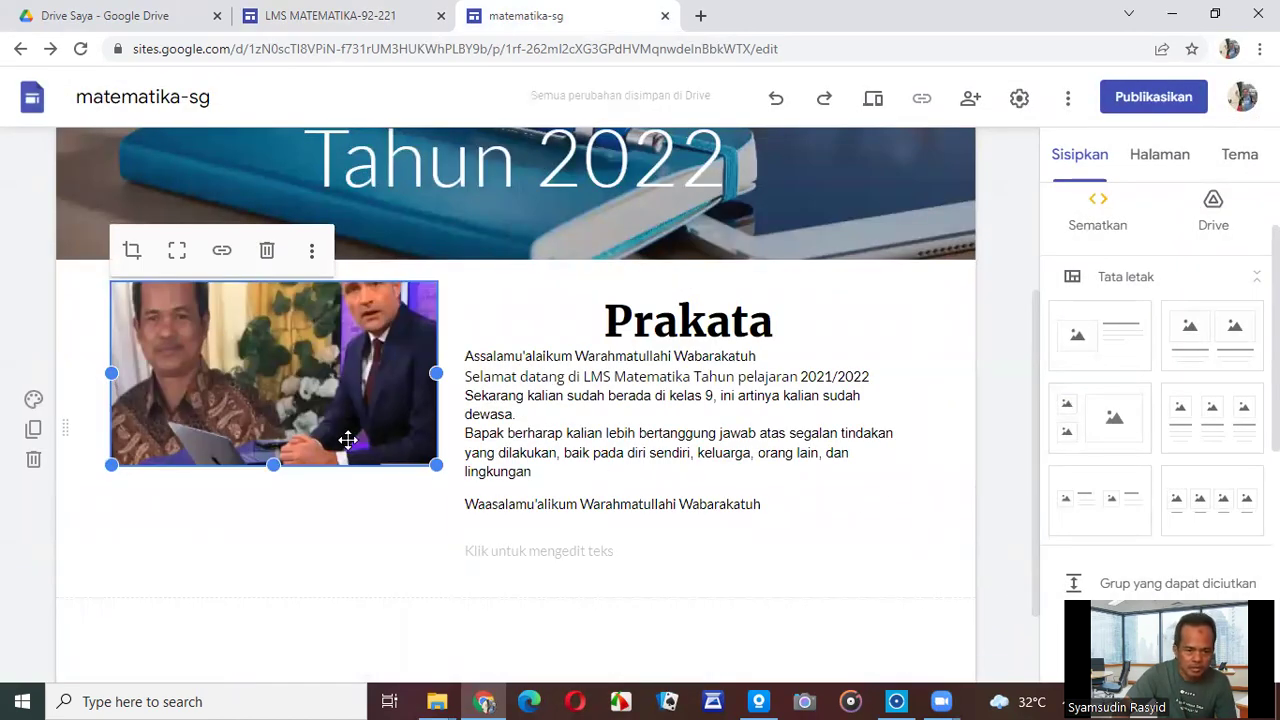
left_click_drag(436, 466, 449, 544)
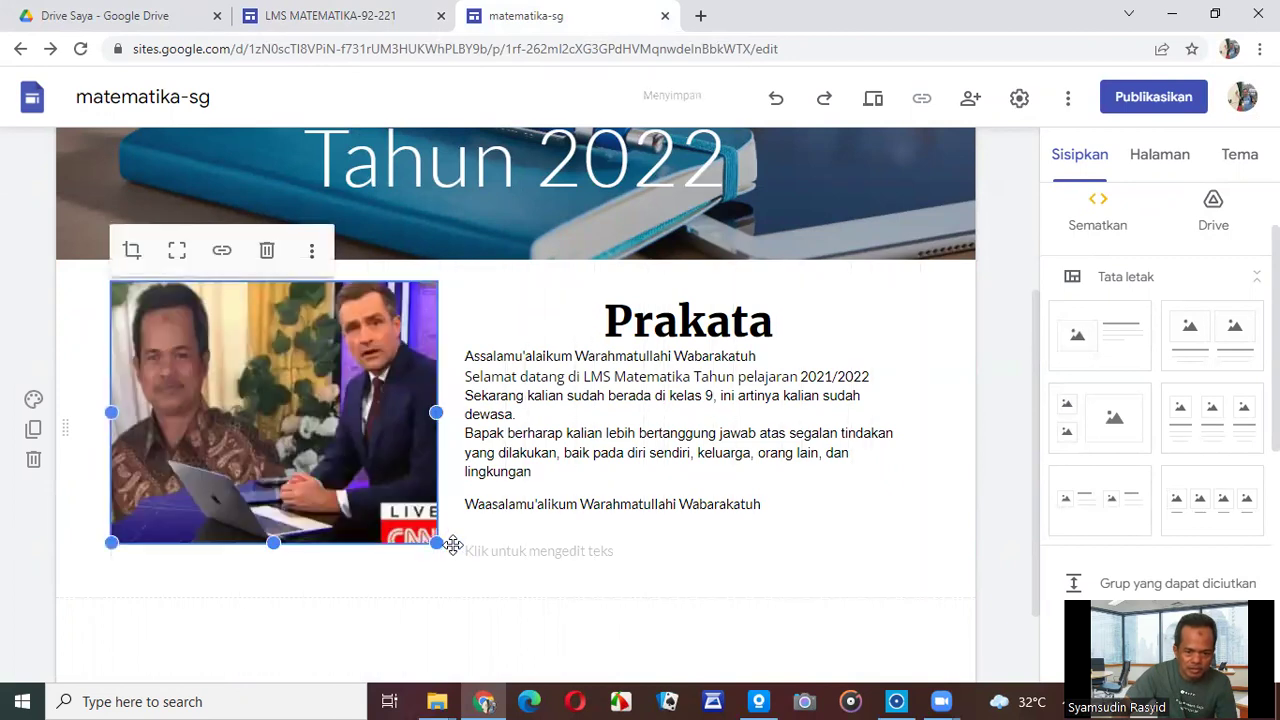
left_click(988, 500)
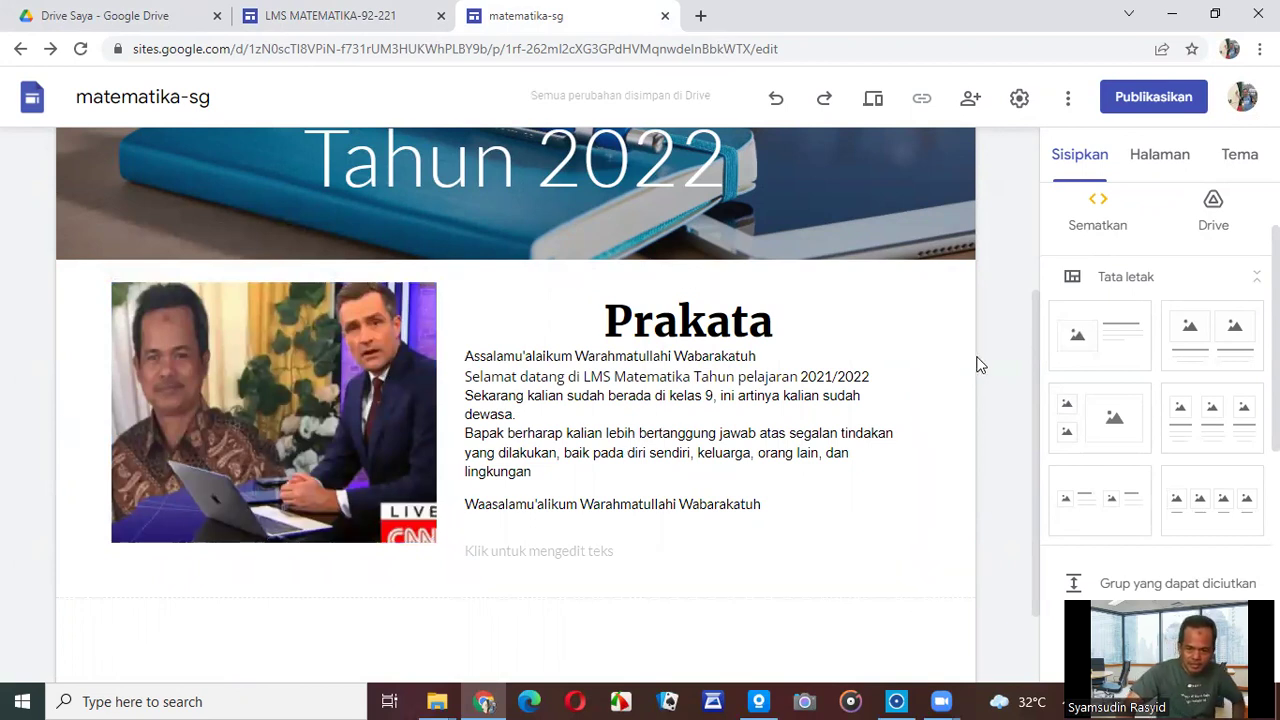
Preview the home page, reload into the editor, and switch to the LMS MATEMATIKA-92-221 site.
left_click(872, 100)
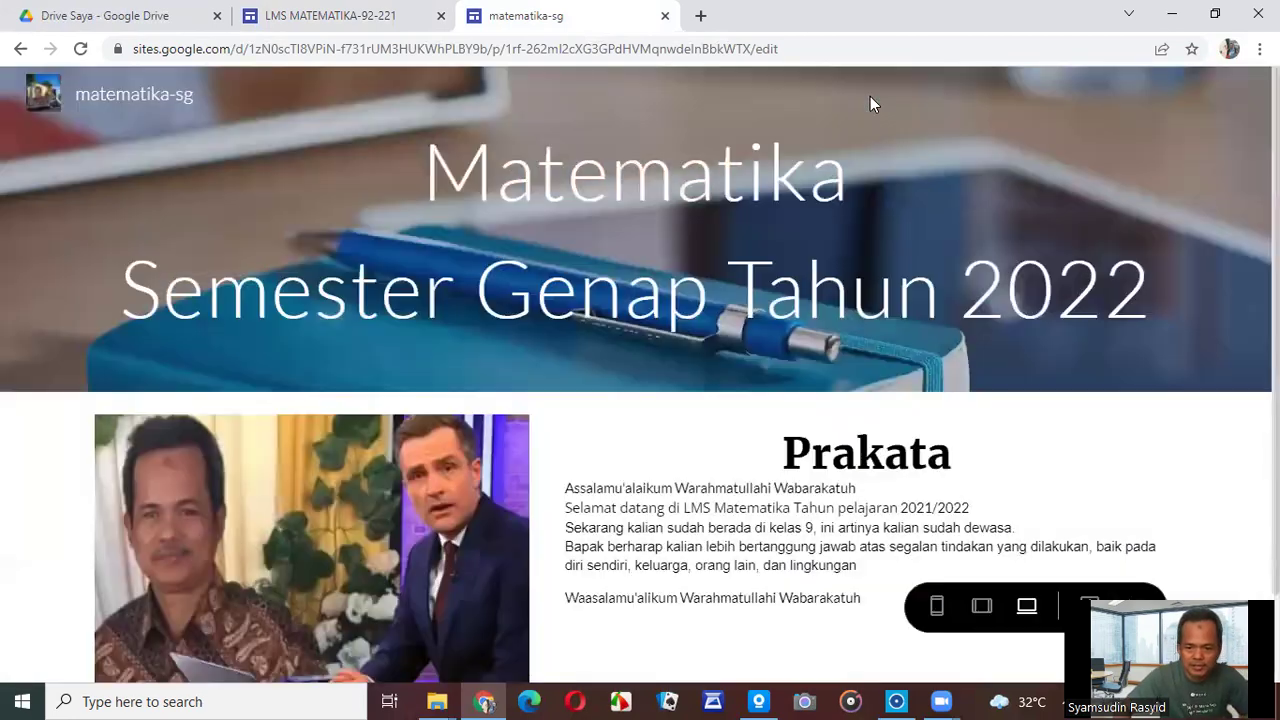
scroll(794, 371, "down", 1)
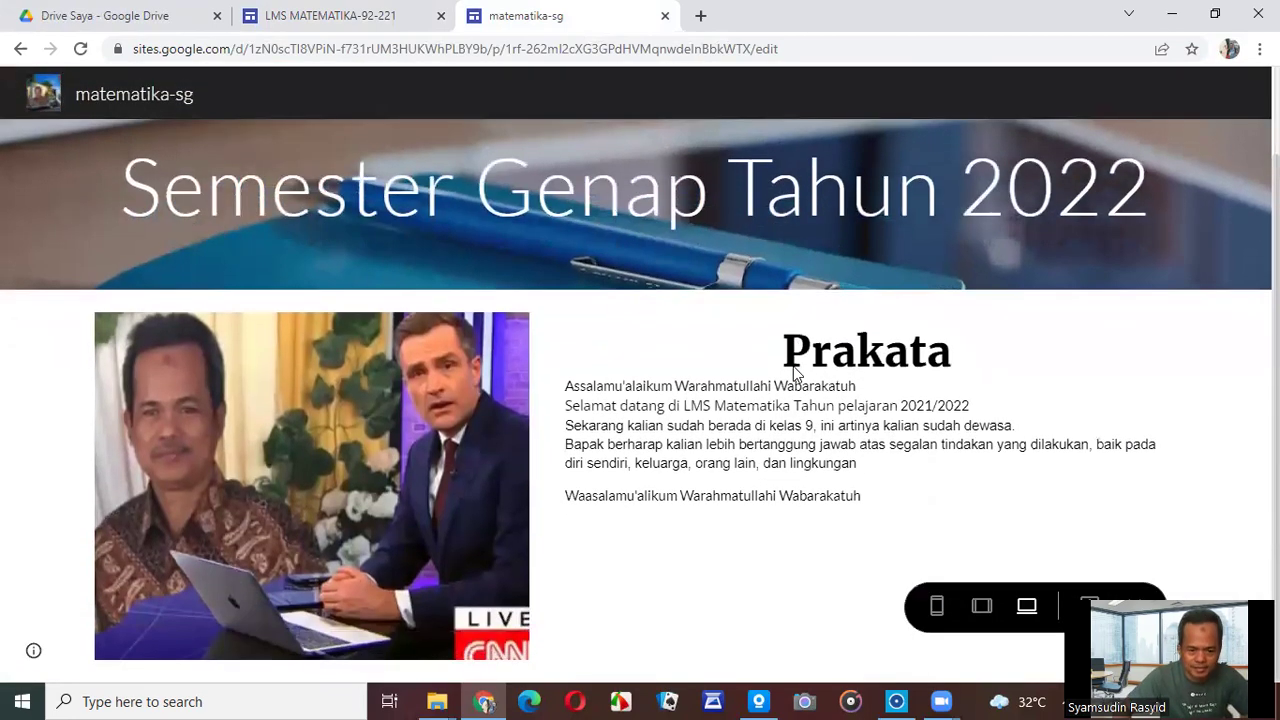
scroll(793, 366, "up", 1)
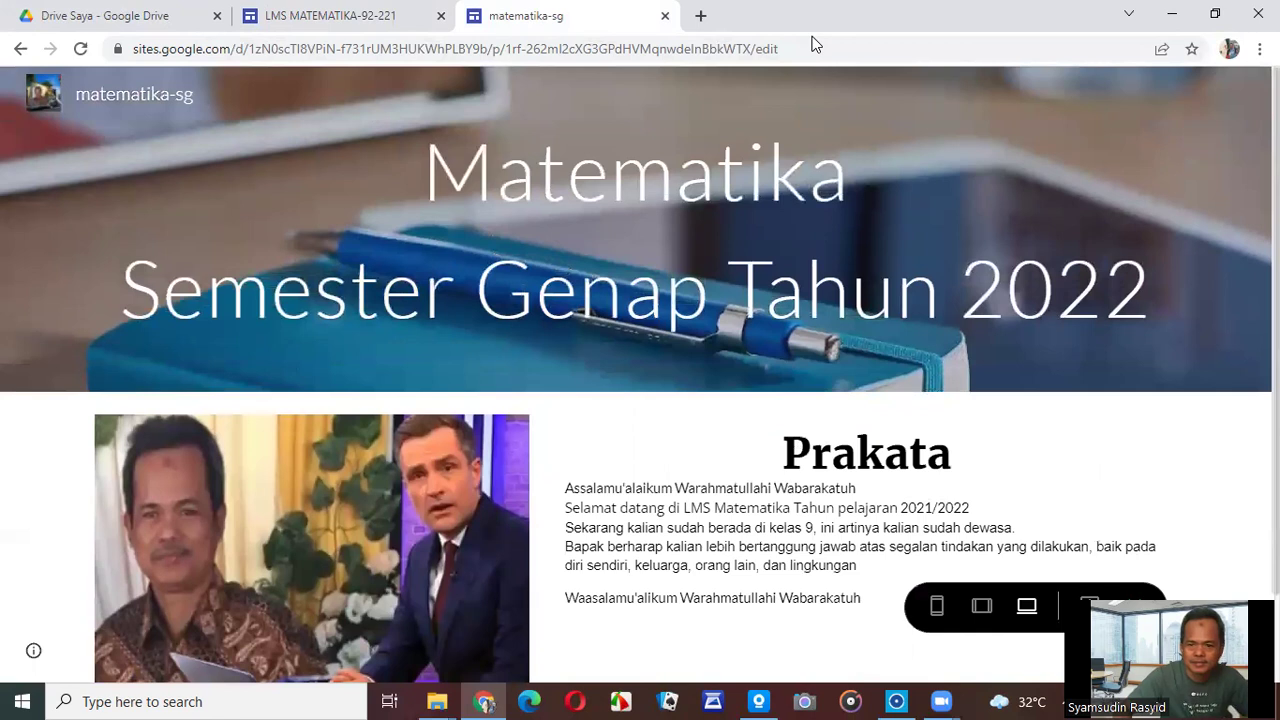
key("F5")
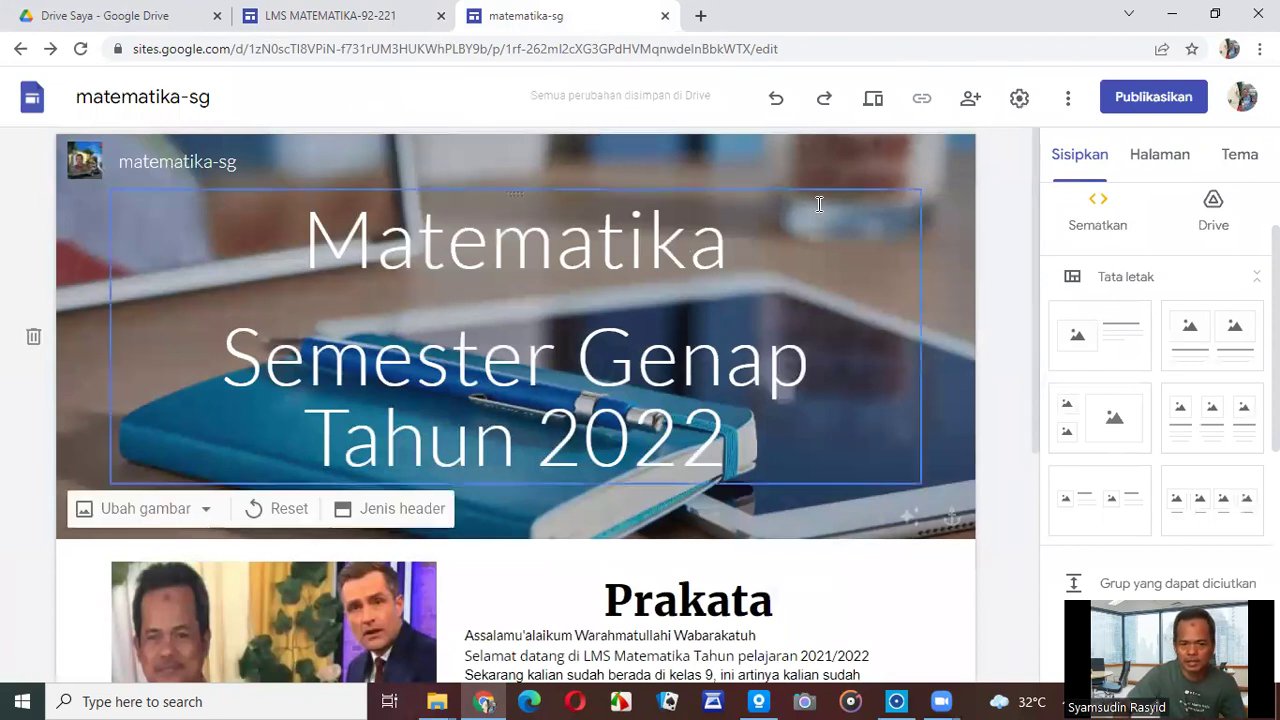
left_click(363, 20)
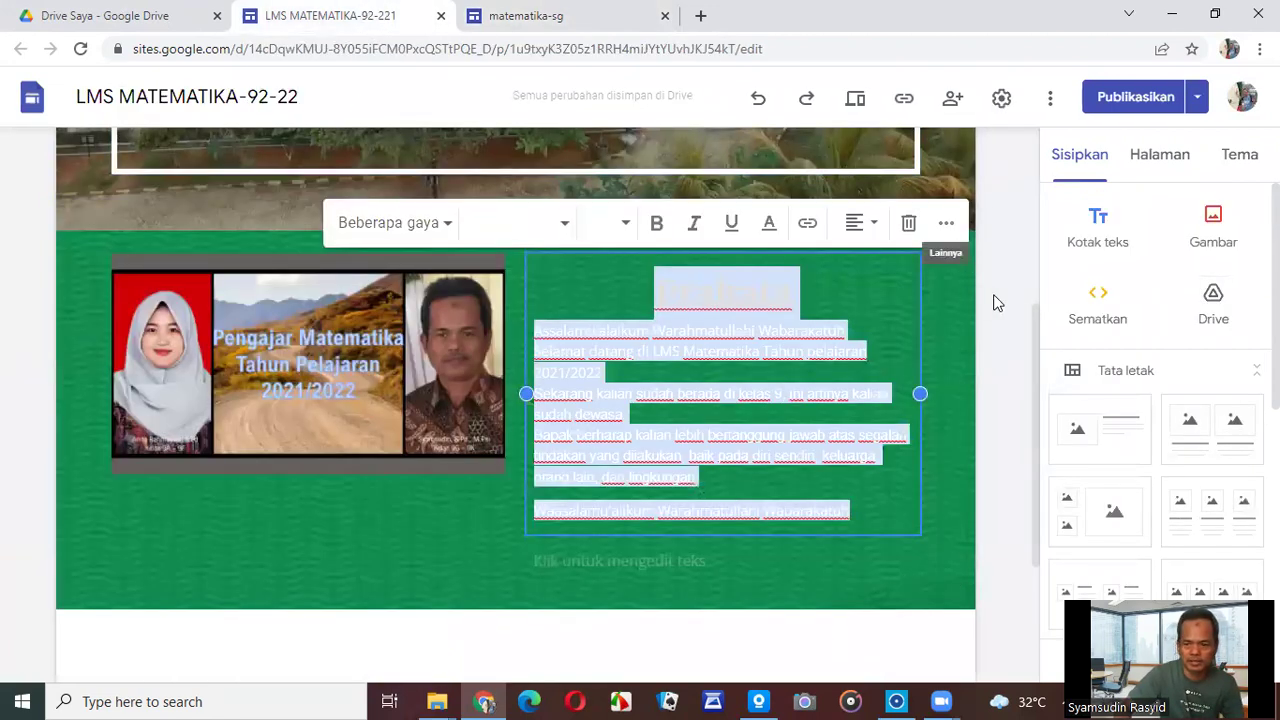
Inspect the LMS site's top navigation menus, then return to the matematika-sg editor.
scroll(1010, 257, "up", 4)
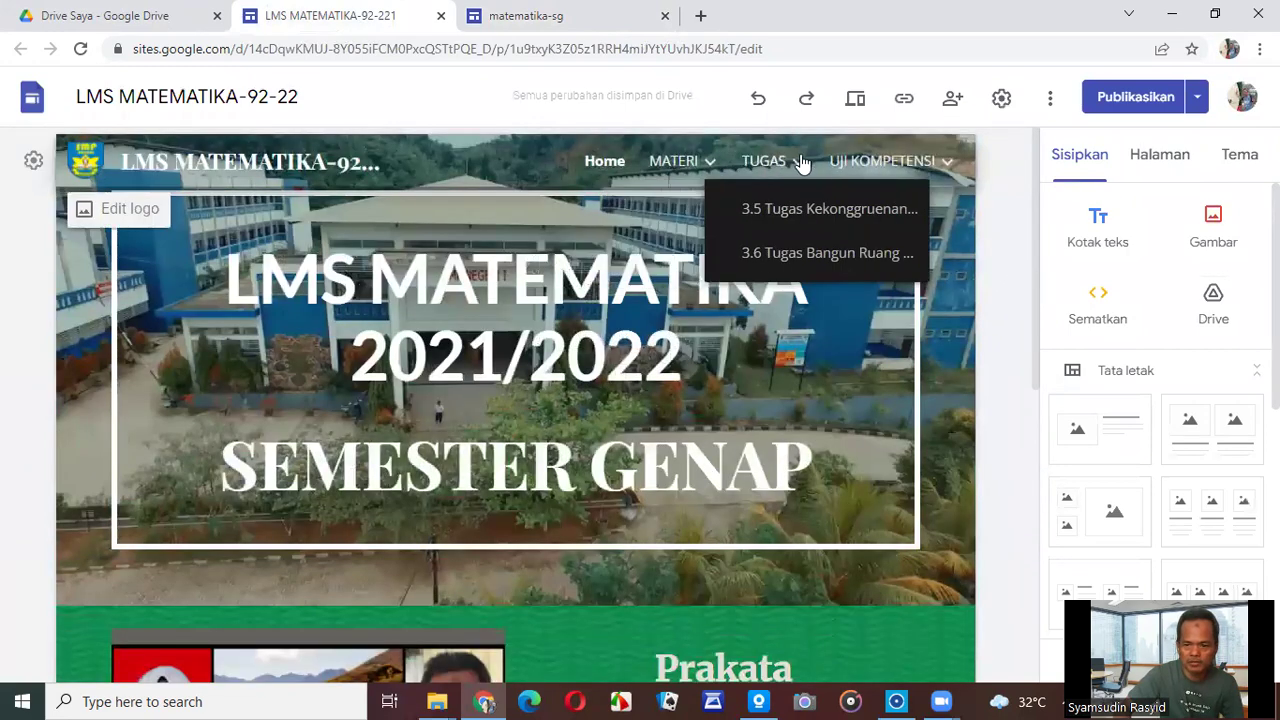
mouse_move(903, 165)
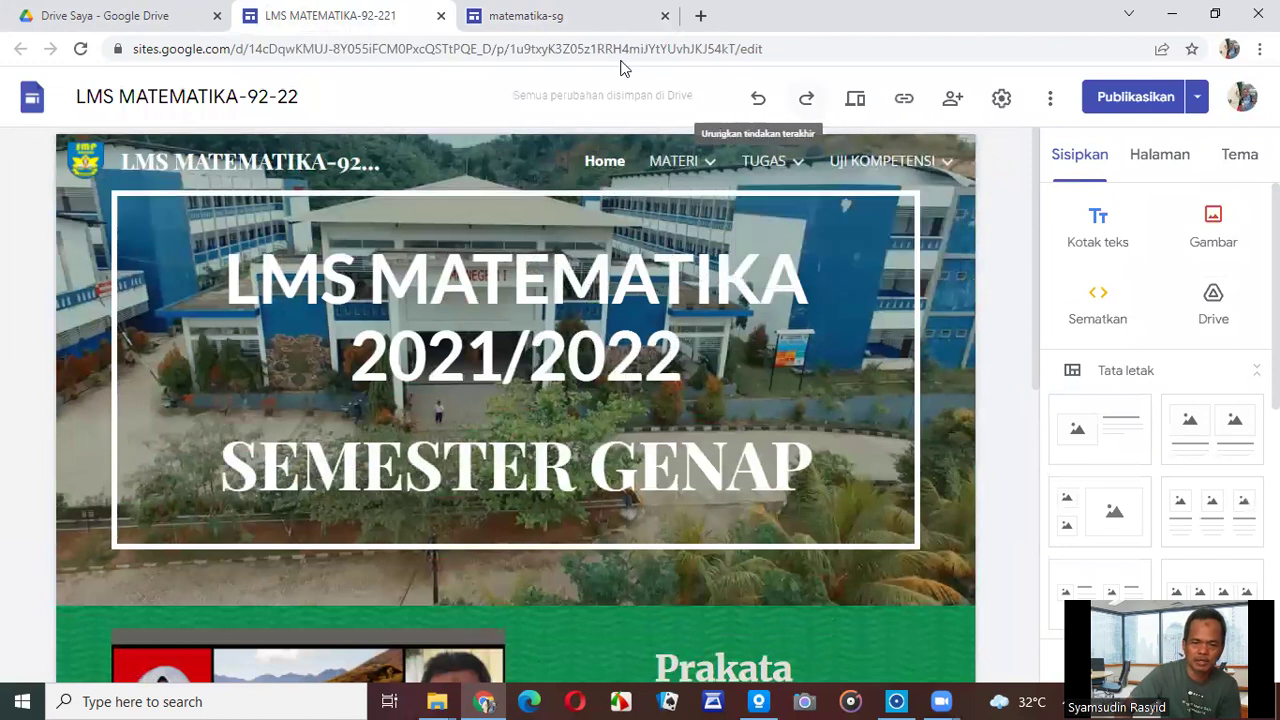
left_click(571, 26)
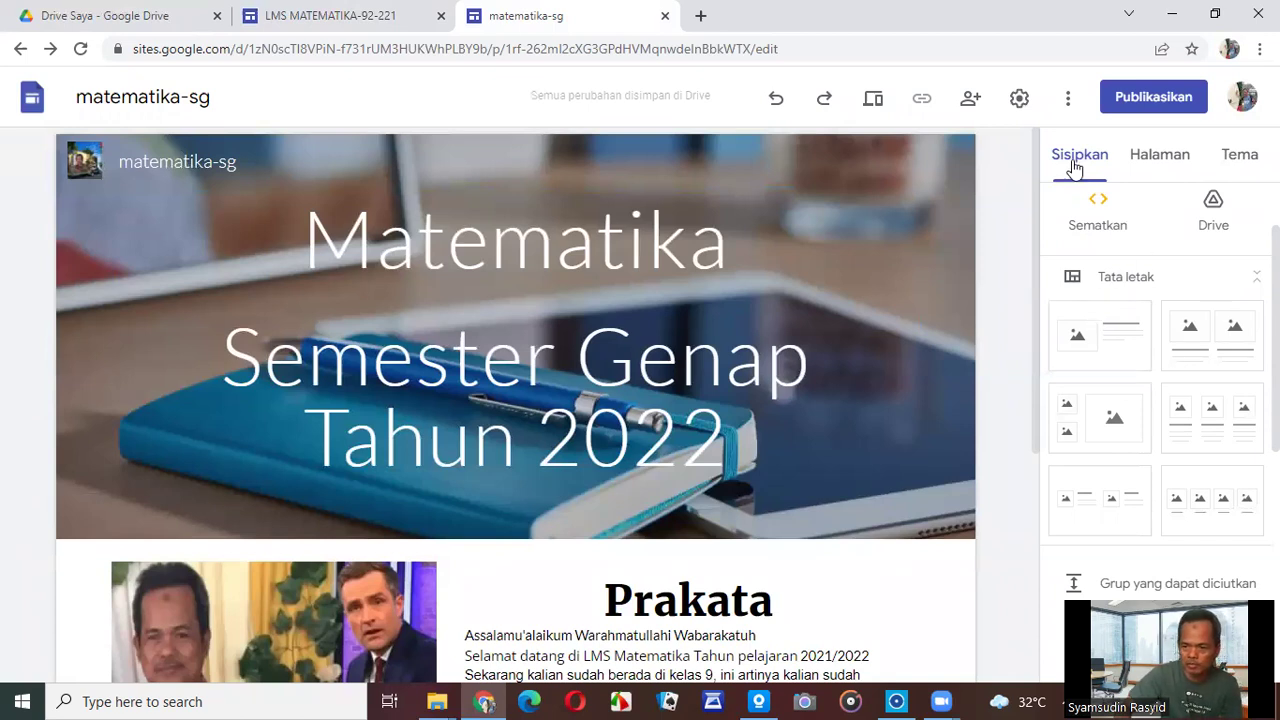
Show the Pages panel and compare against the LMS site's menus.
left_click(1155, 164)
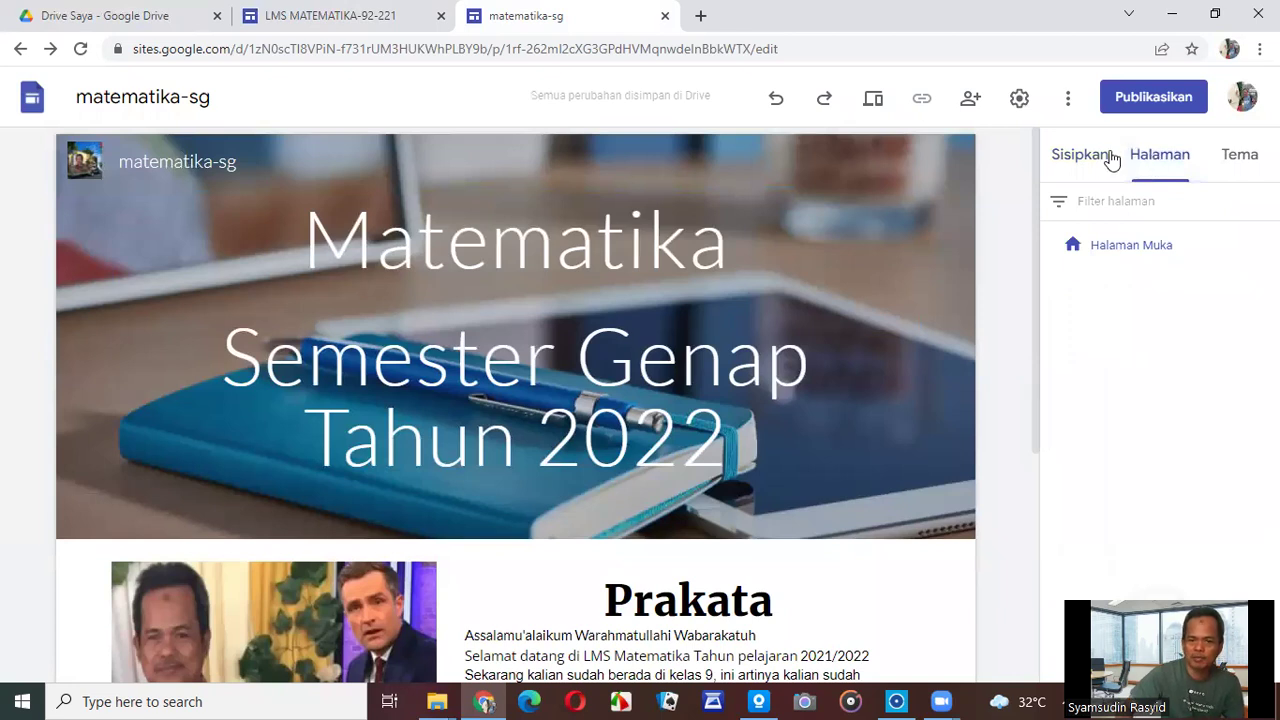
left_click(362, 17)
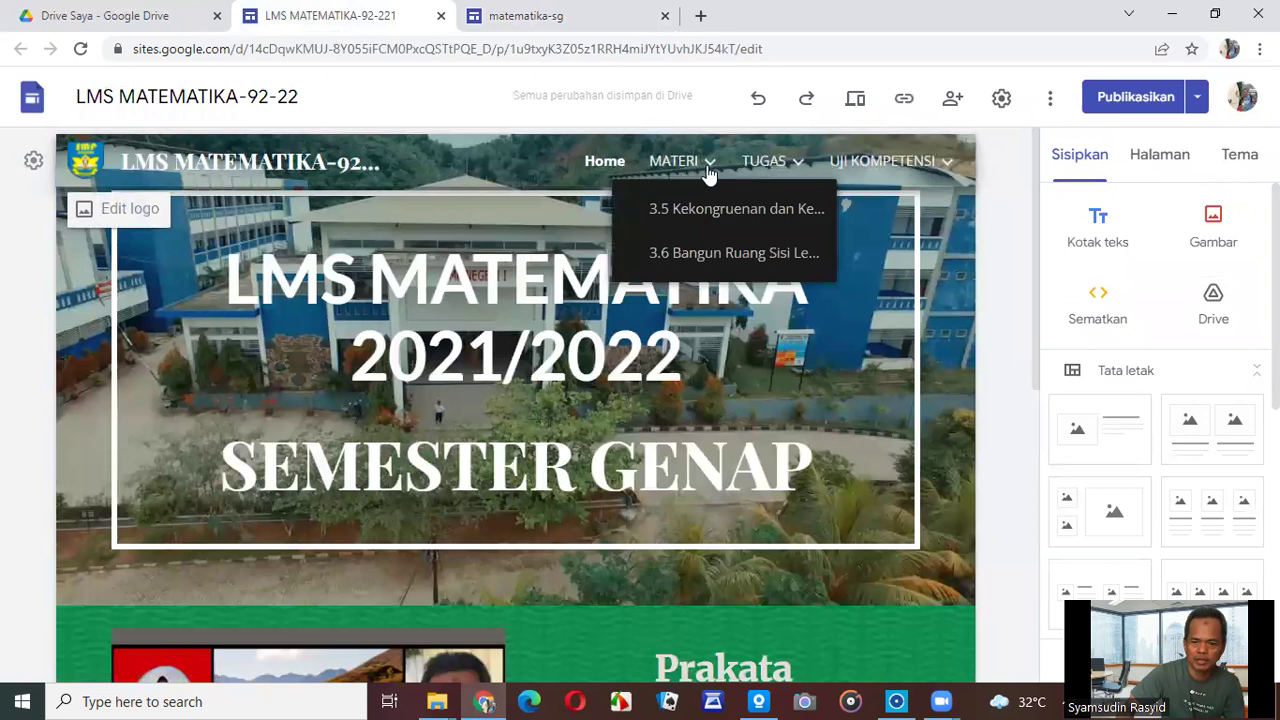
mouse_move(778, 173)
left_click(610, 18)
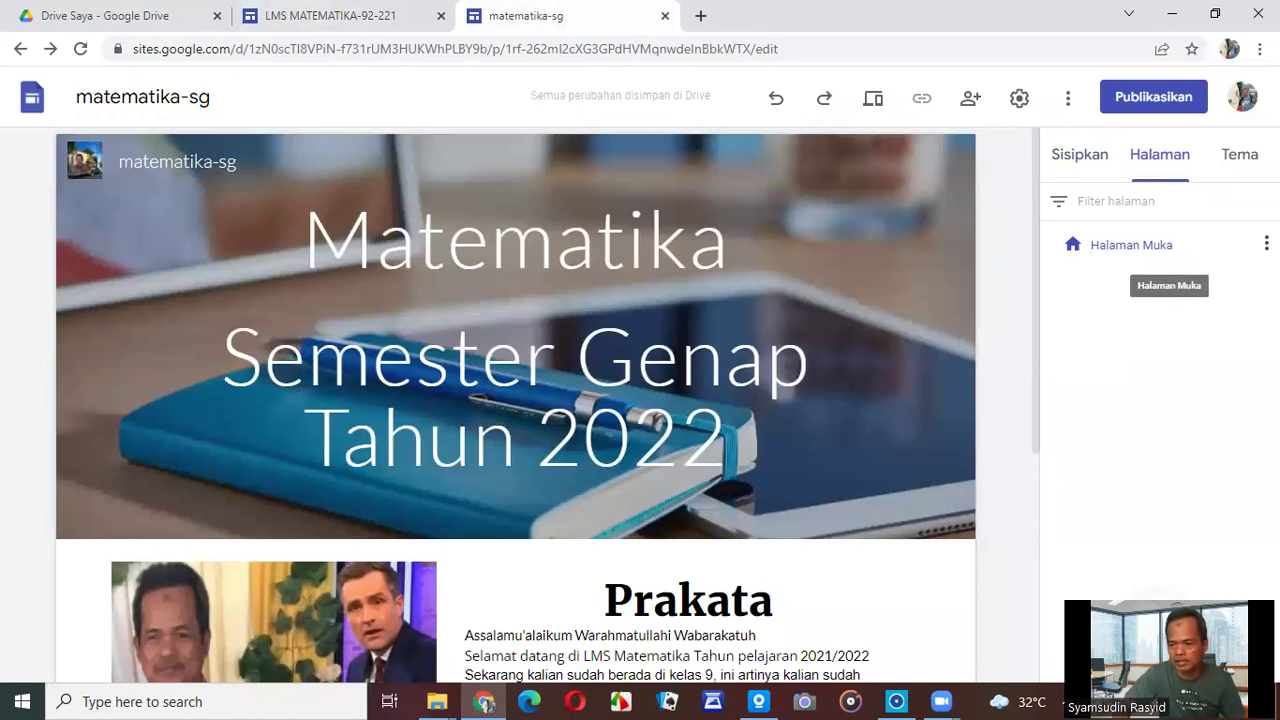
Rename the Halaman Muka page to 'Home' through its page properties.
left_click(1266, 244)
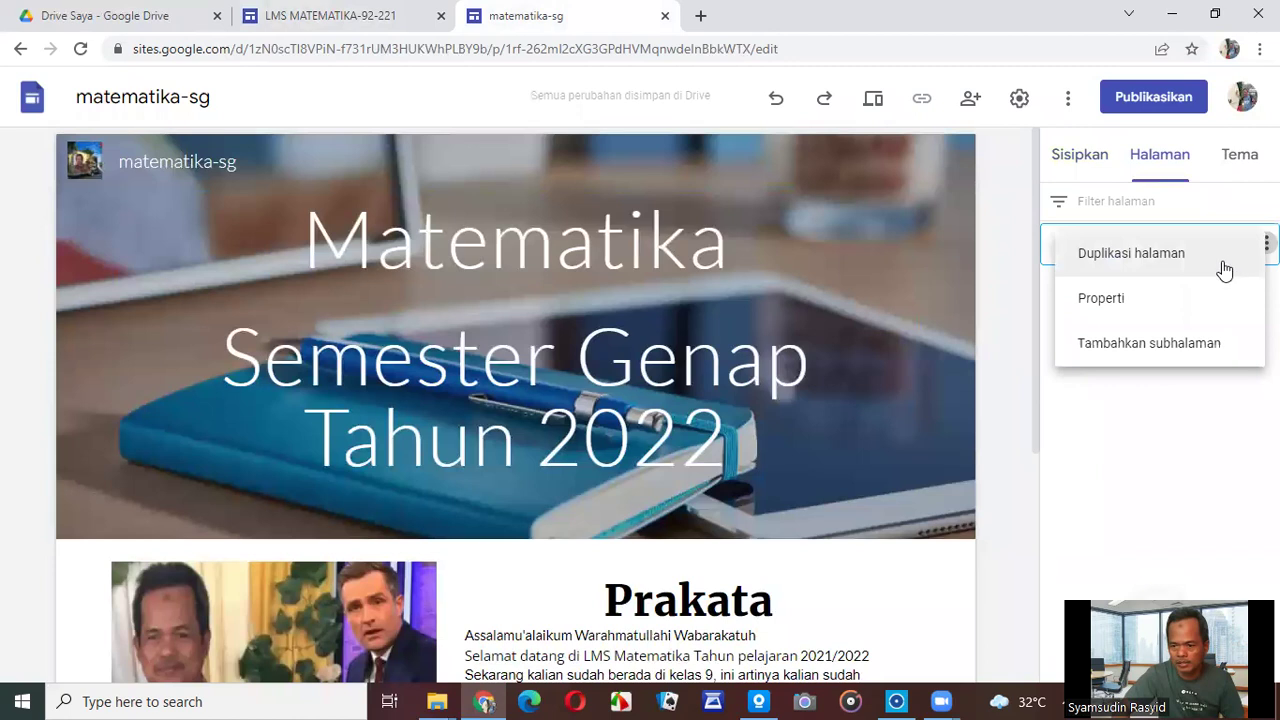
left_click(1136, 308)
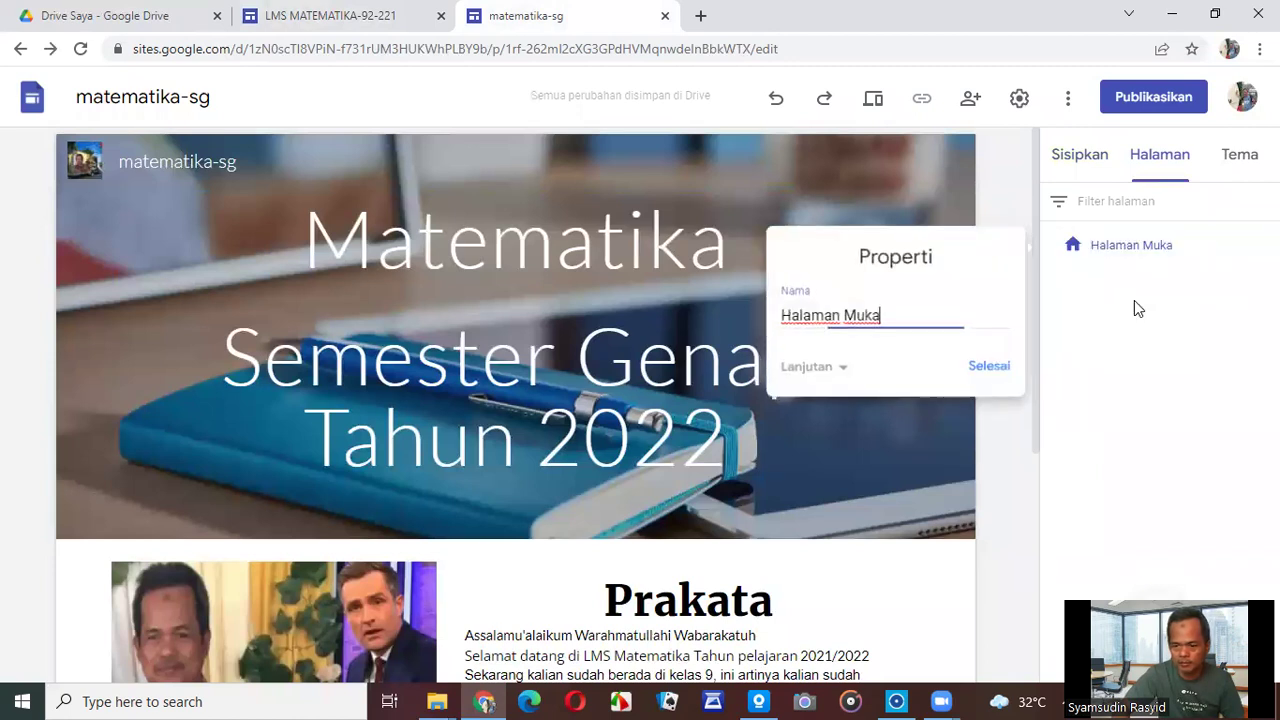
left_click_drag(907, 319, 752, 326)
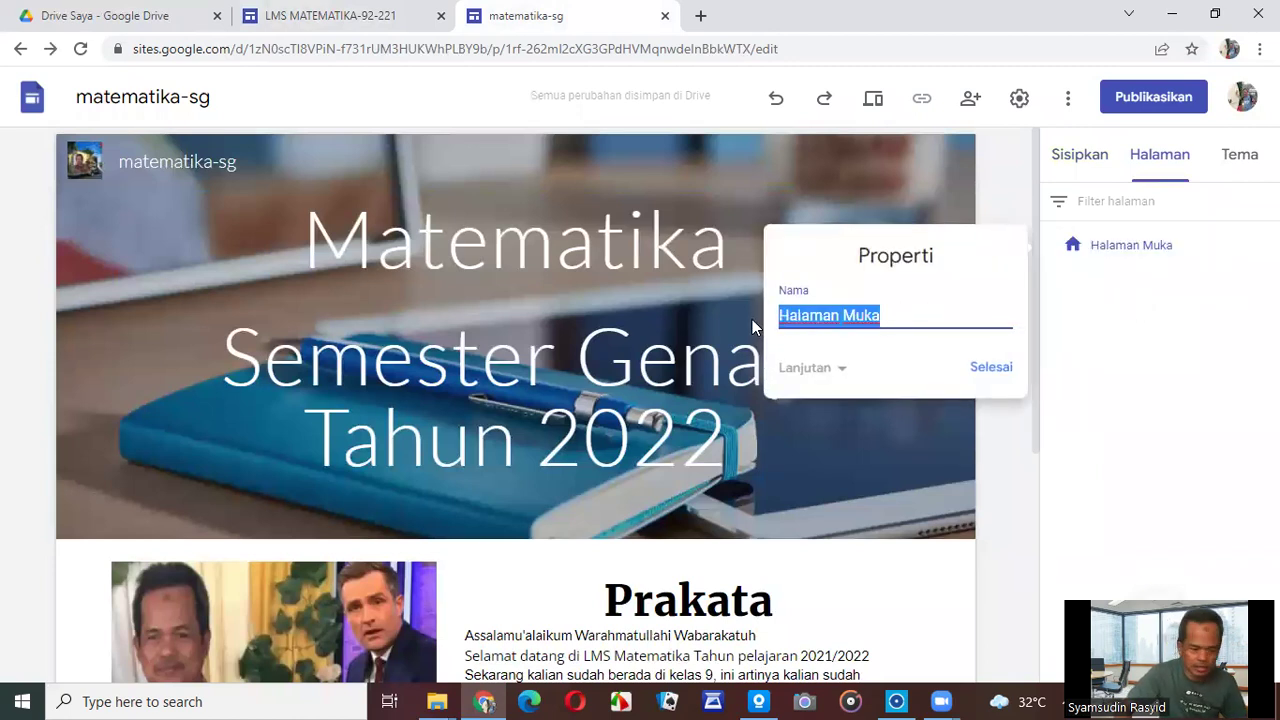
type("Home")
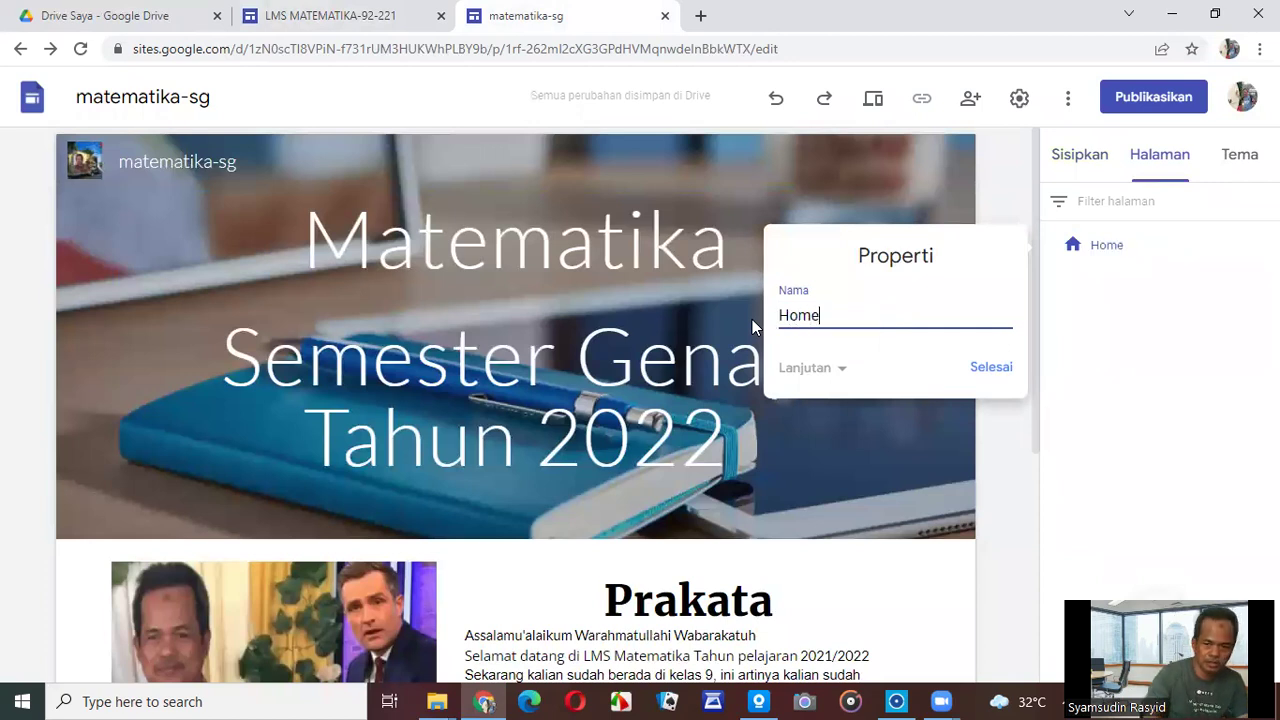
left_click(988, 372)
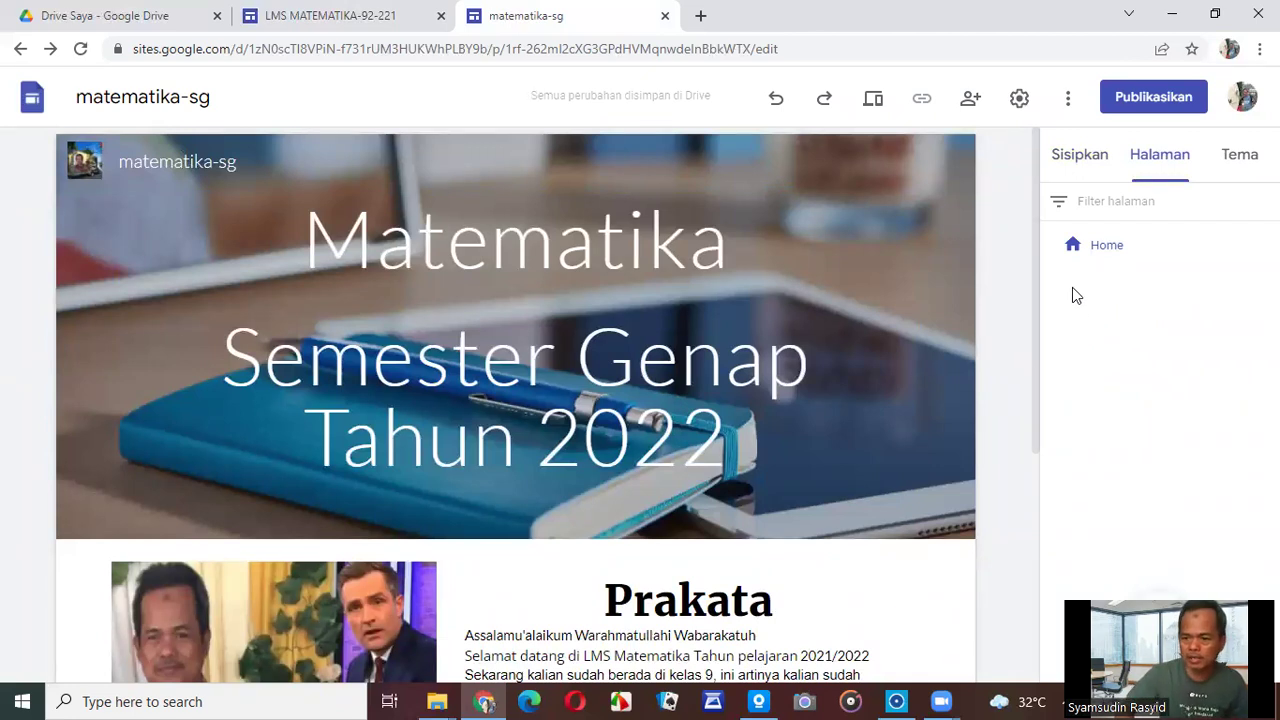
Check the LMS site's menus, then add a new page named 'Materi'.
left_click(325, 17)
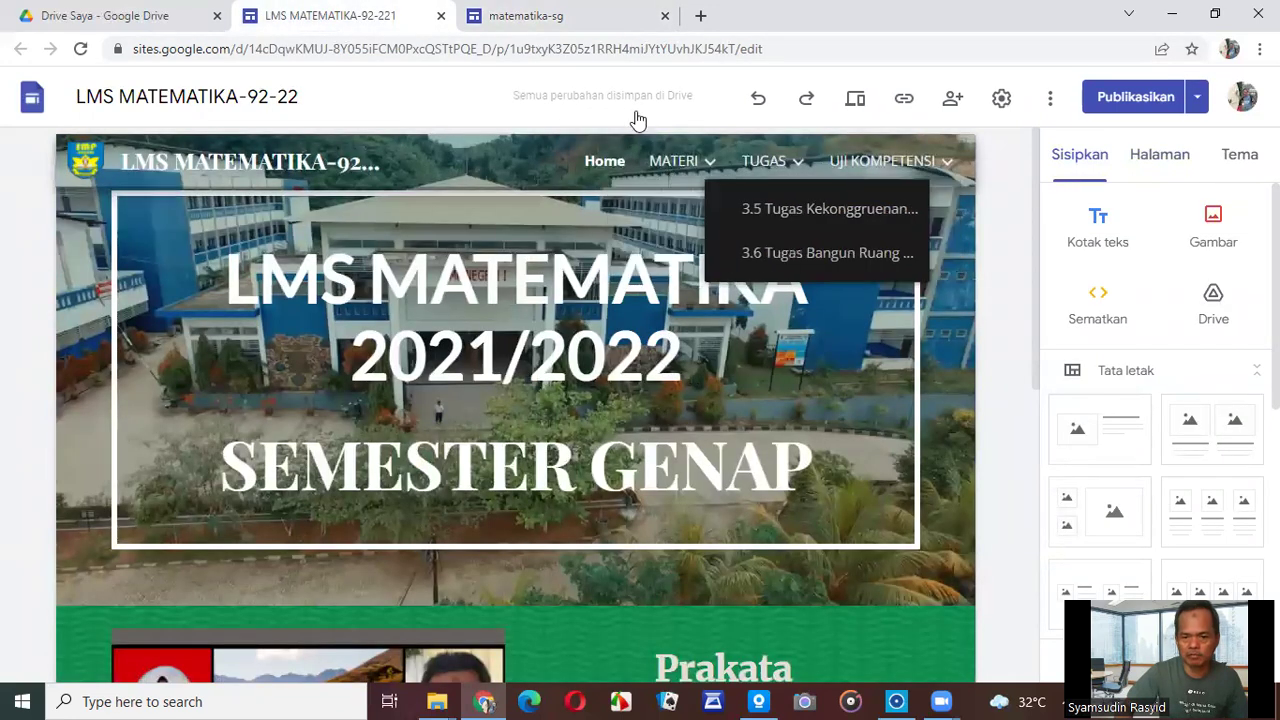
mouse_move(708, 177)
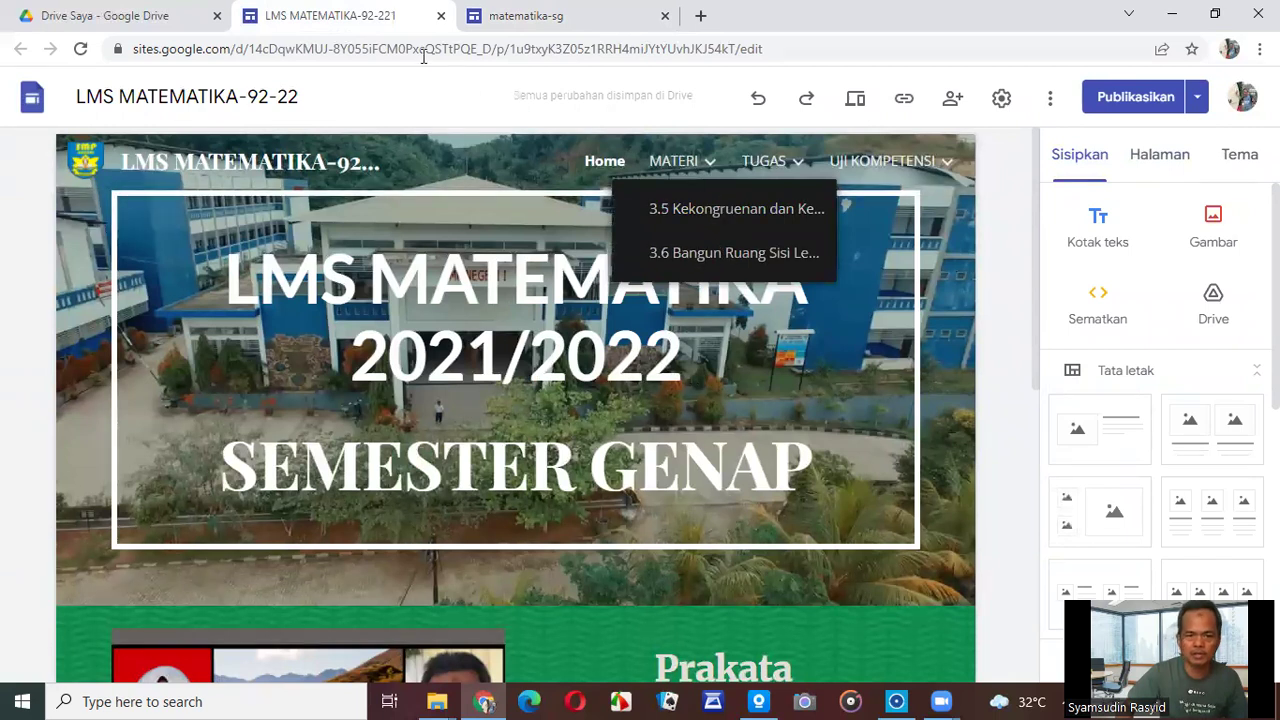
left_click(465, 30)
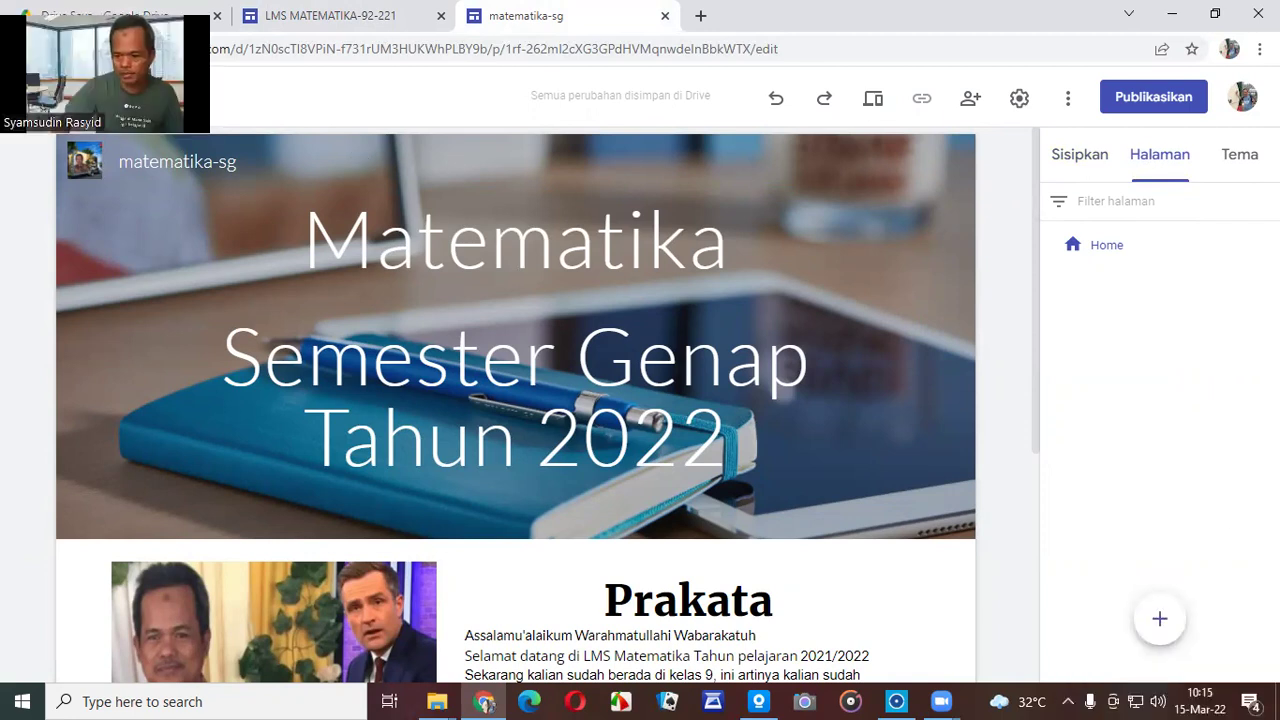
left_click(1162, 620)
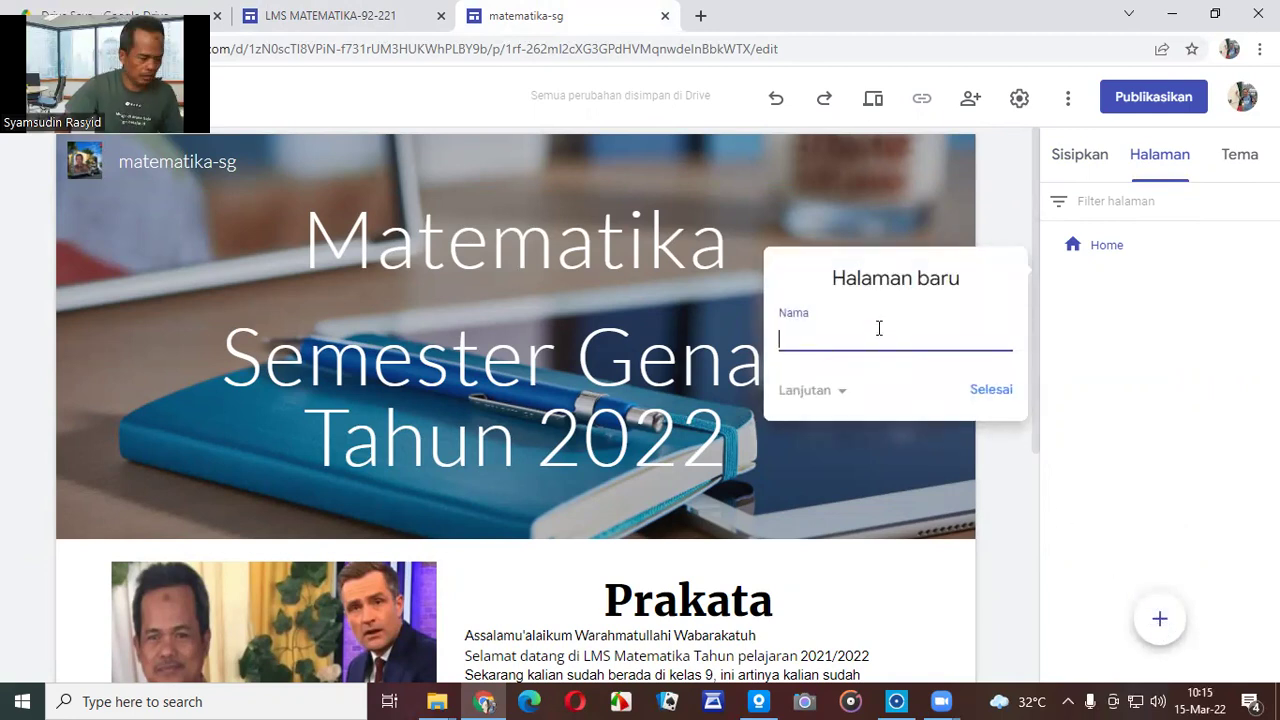
type("Materi")
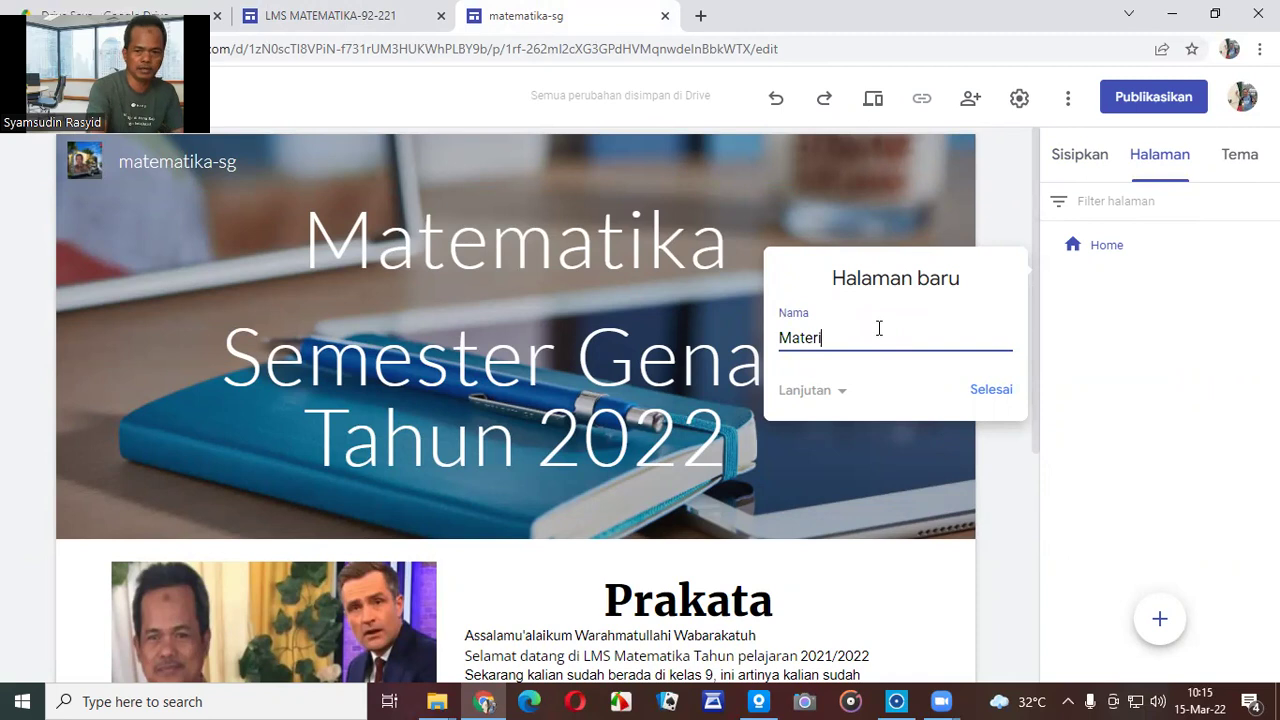
left_click(990, 390)
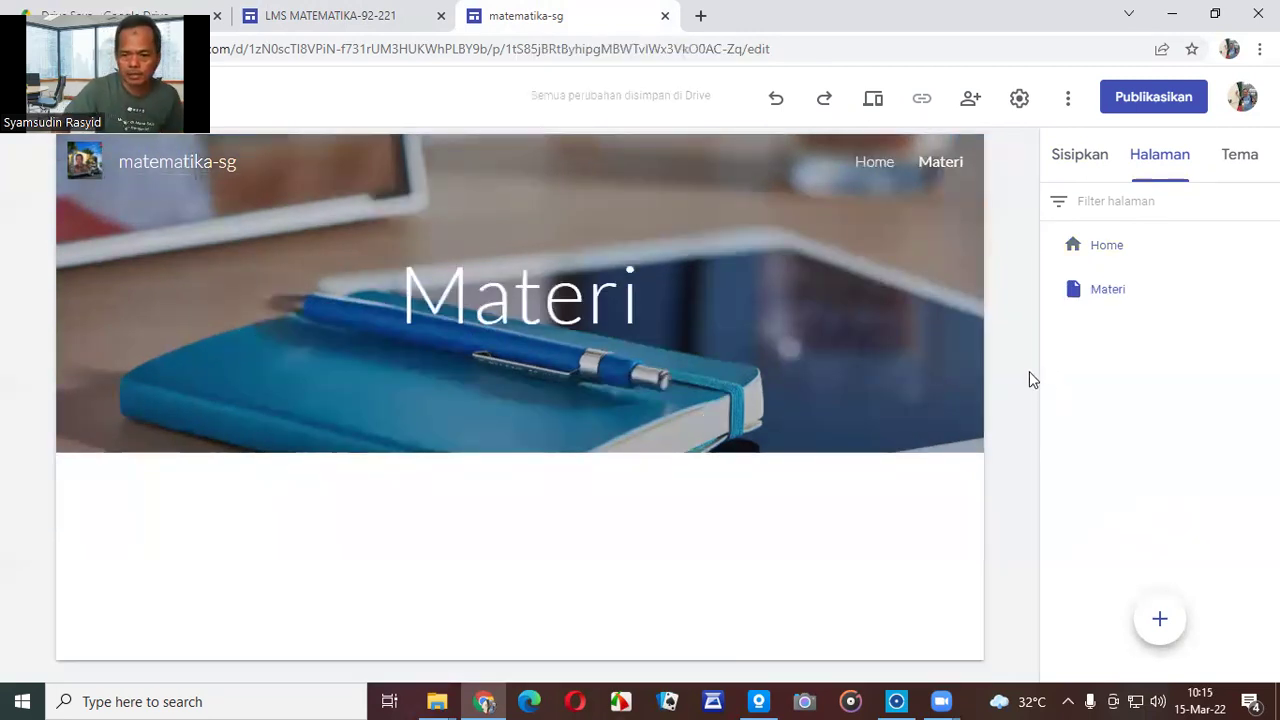
Compare the LMS site's menus again and return to the Materi page.
left_click(343, 18)
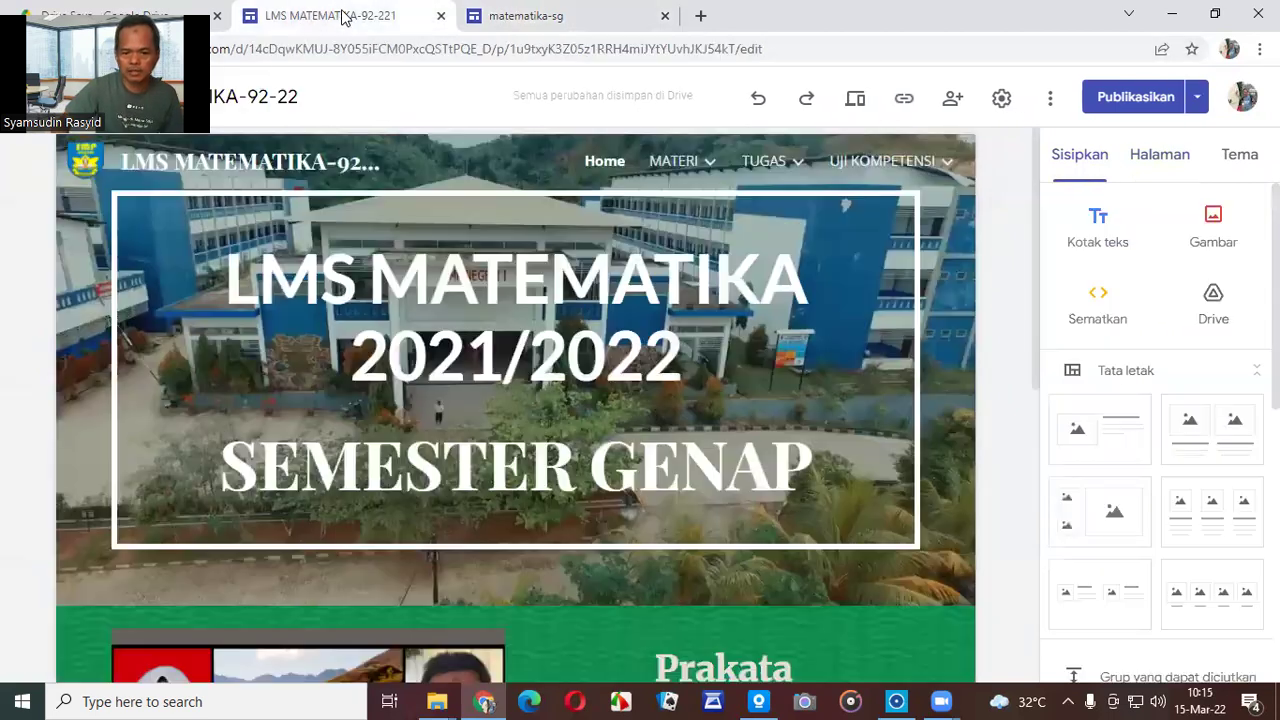
mouse_move(673, 162)
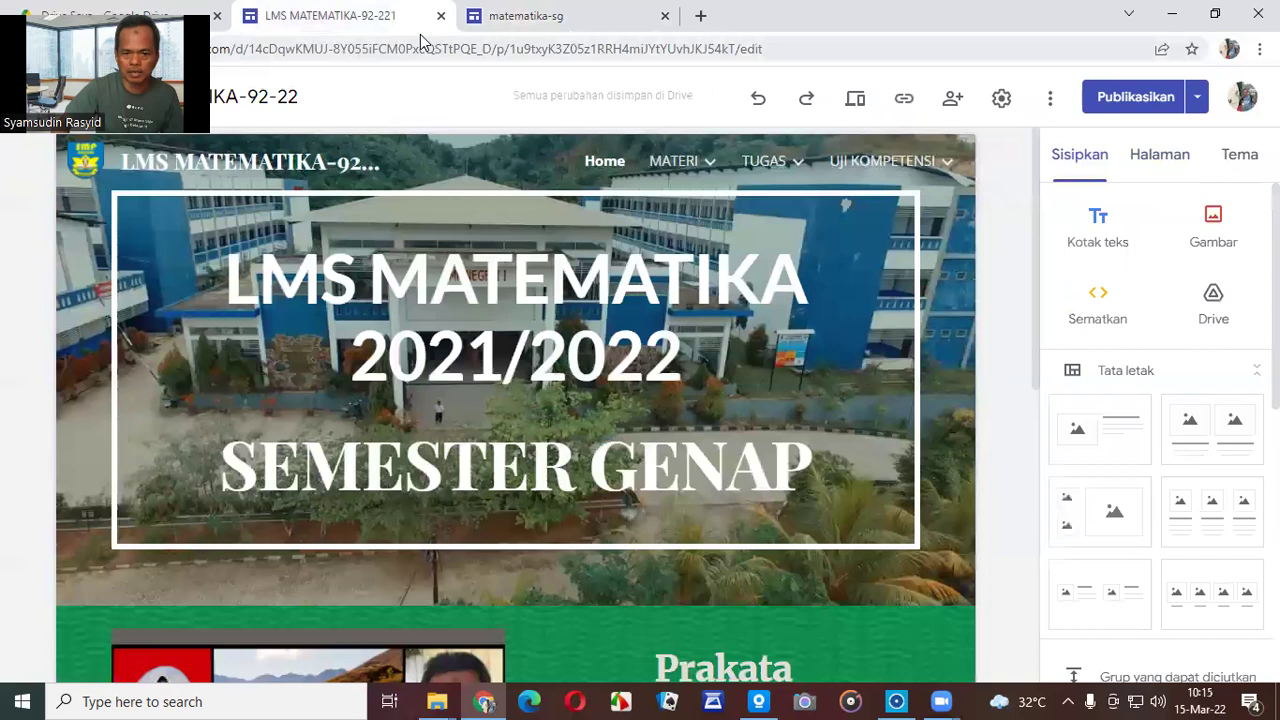
left_click(470, 28)
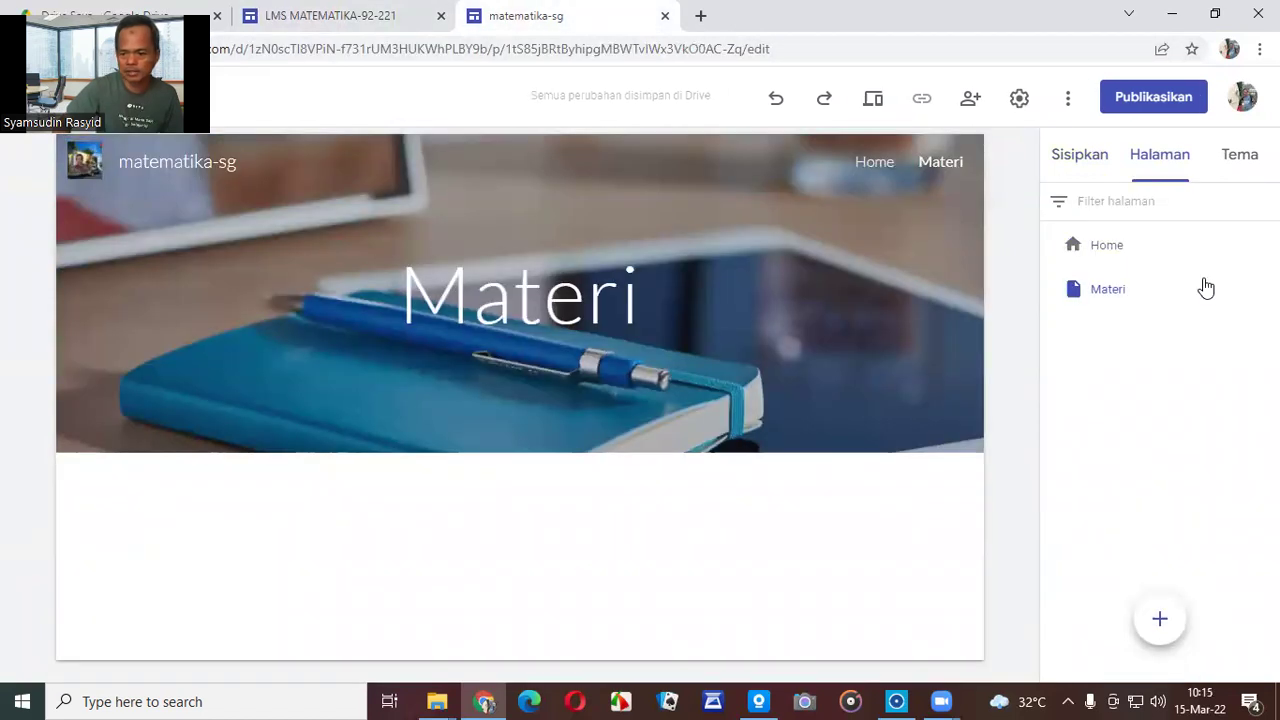
Create a new page named '3.5 M-Kekongruenan dan Kesebangunan'.
left_click(1160, 619)
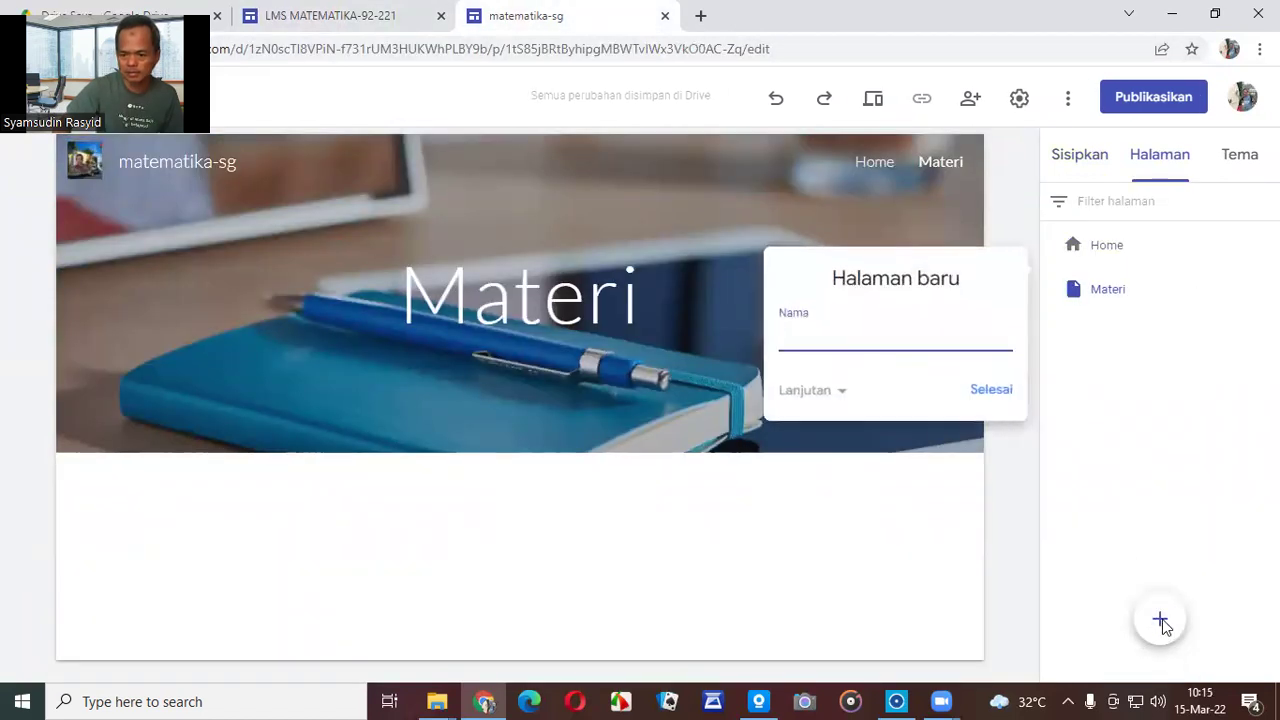
type("3.5")
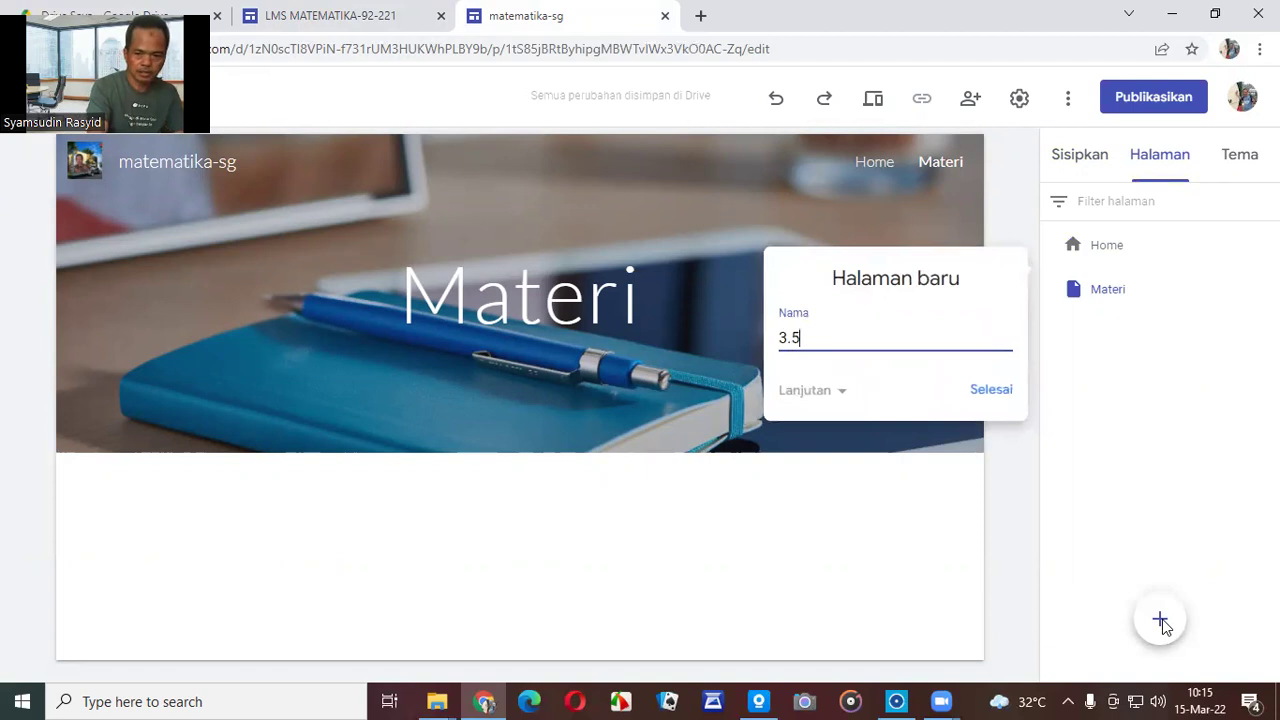
type(" Kekongruenan dan")
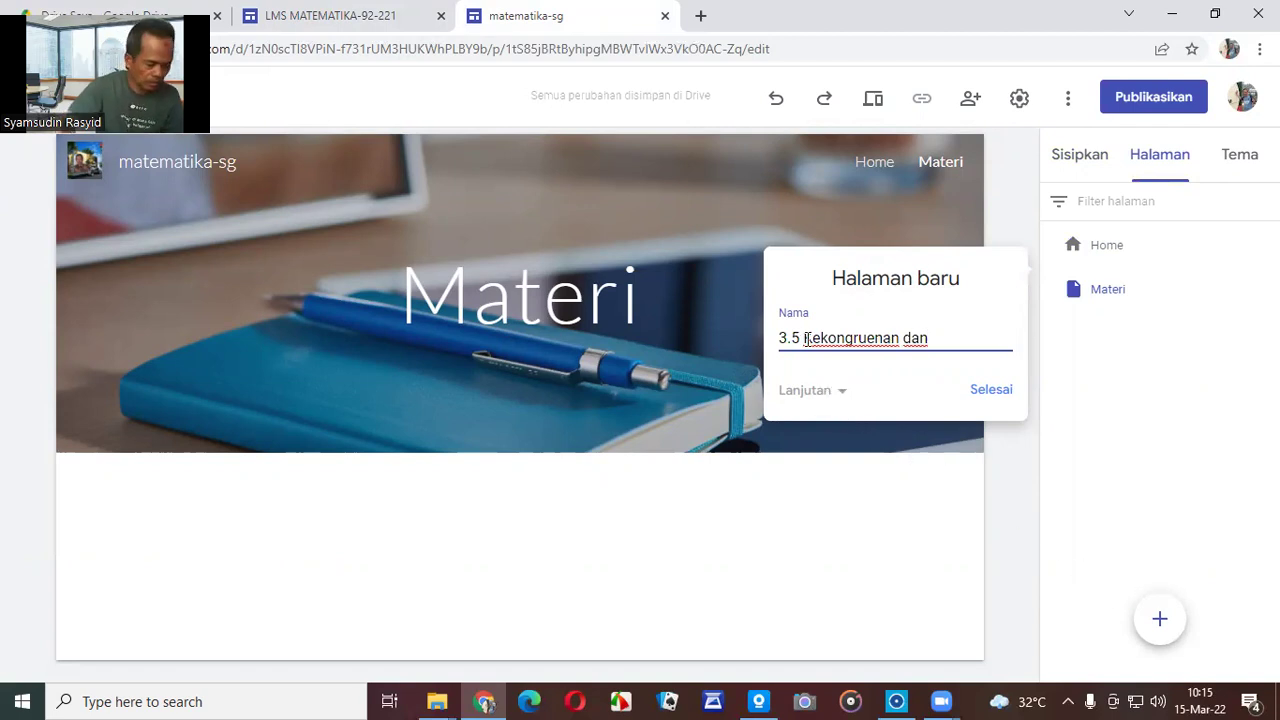
type("M")
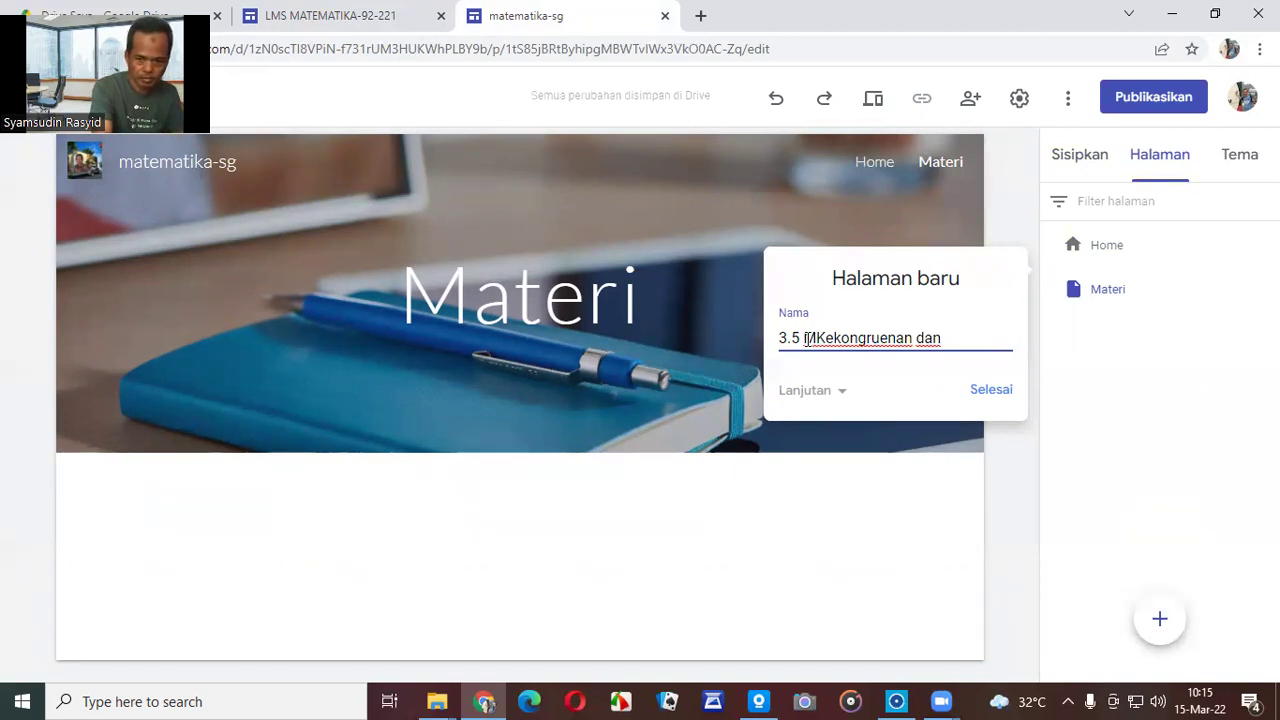
type("dan")
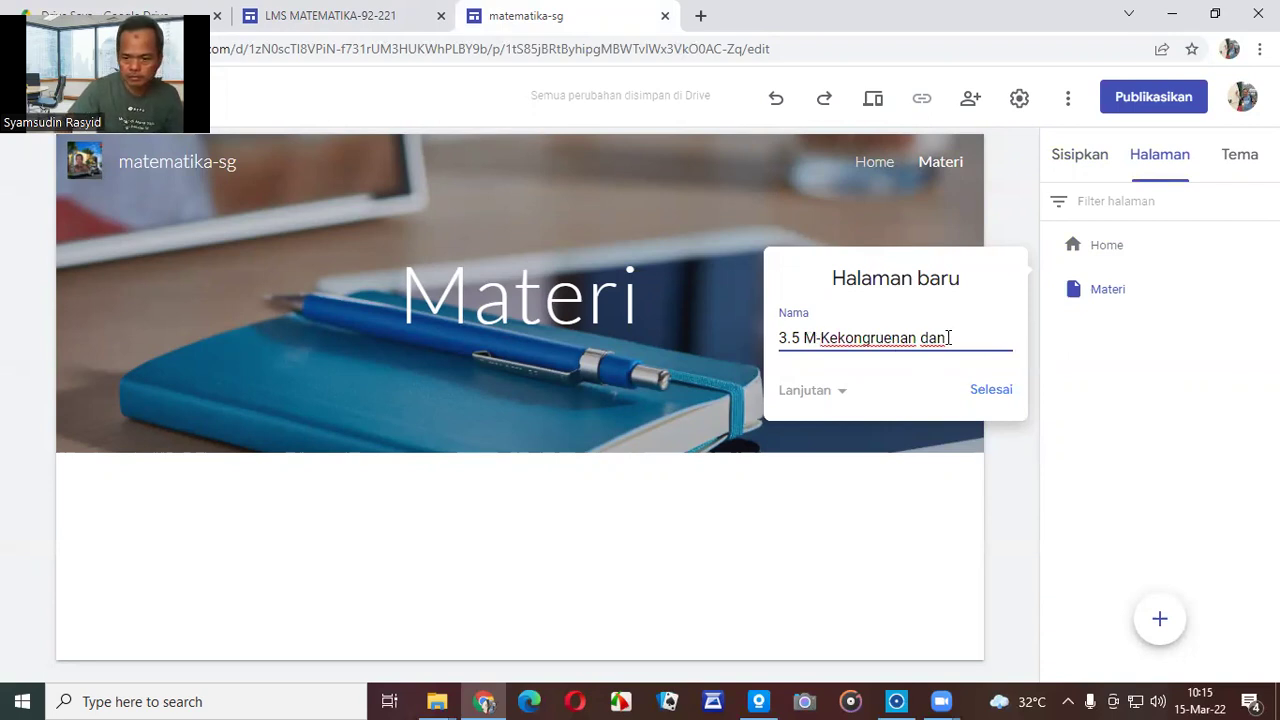
type(" Kes")
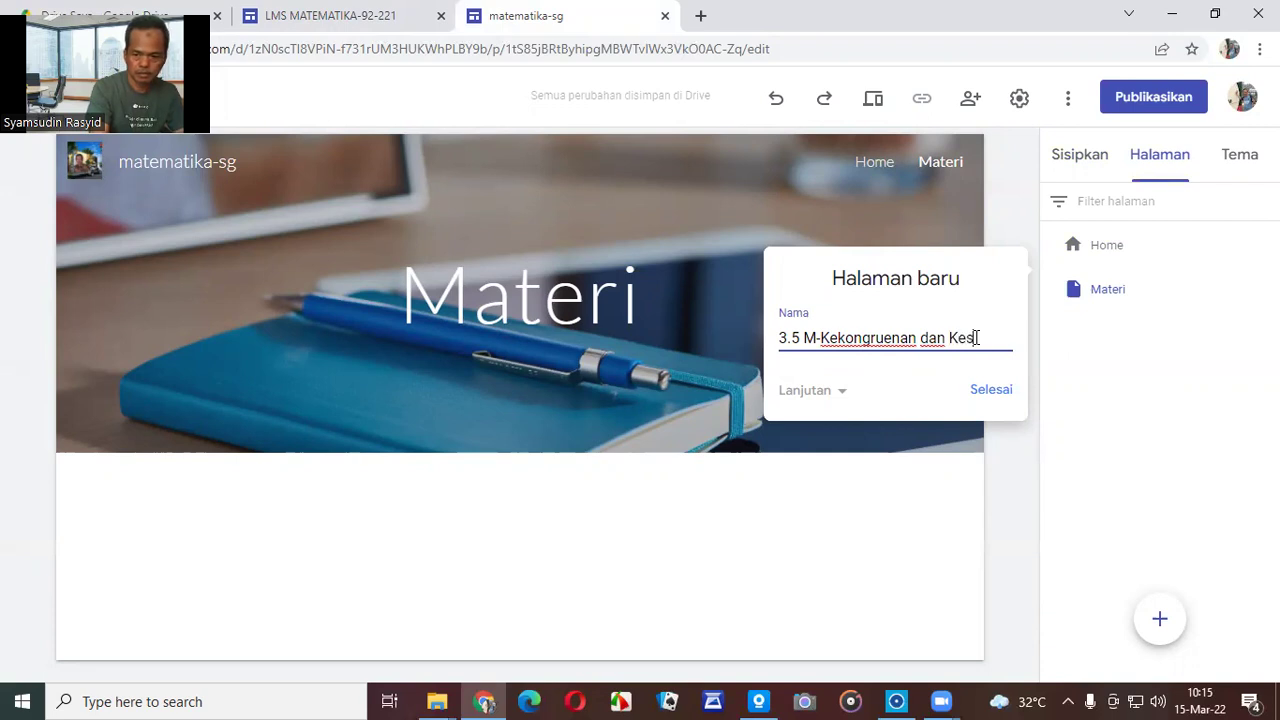
type("ebangunan")
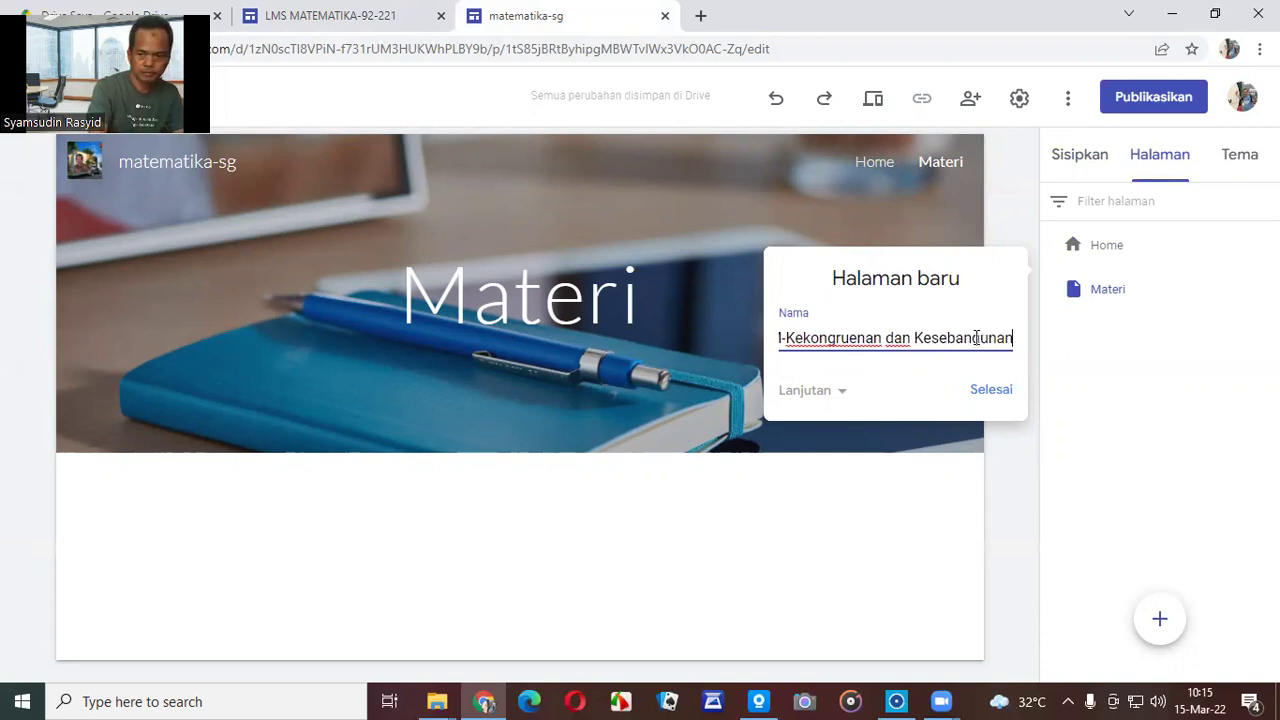
left_click(992, 392)
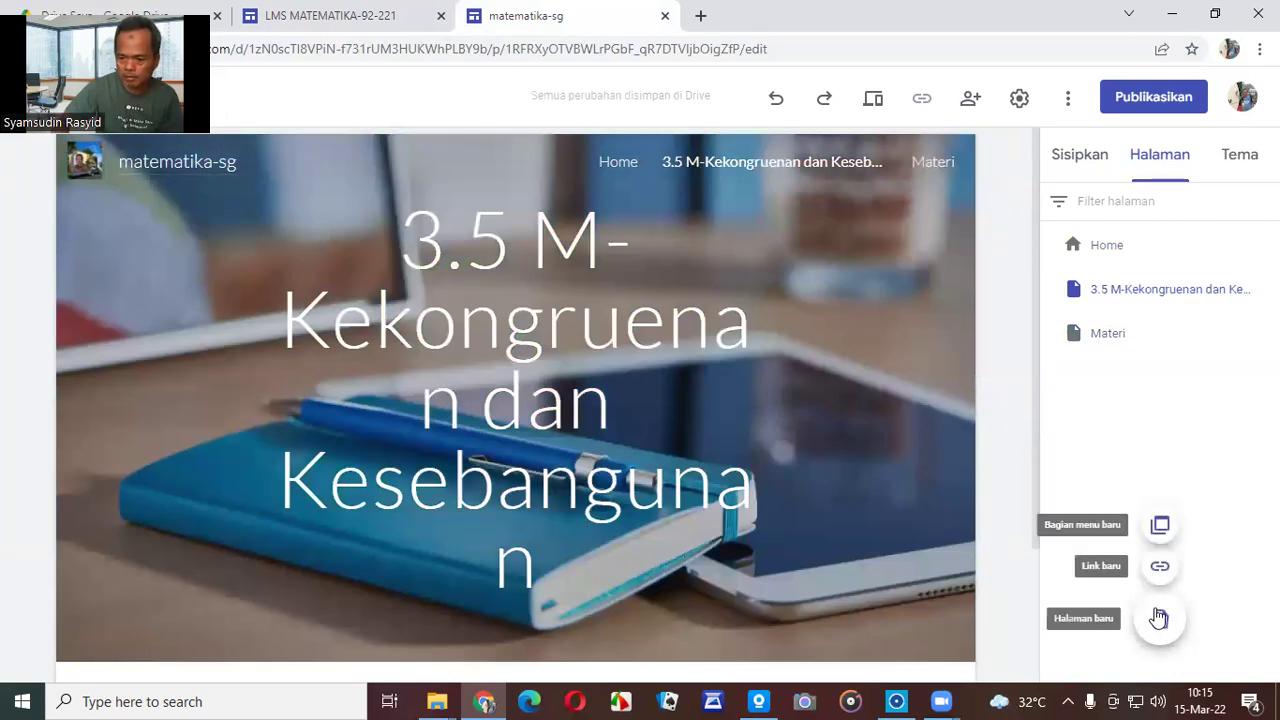
Create a new page named '3.6 M-Bangun Ruang Sisi Lengkung', fixing the typo.
left_click(1159, 617)
type("3.6")
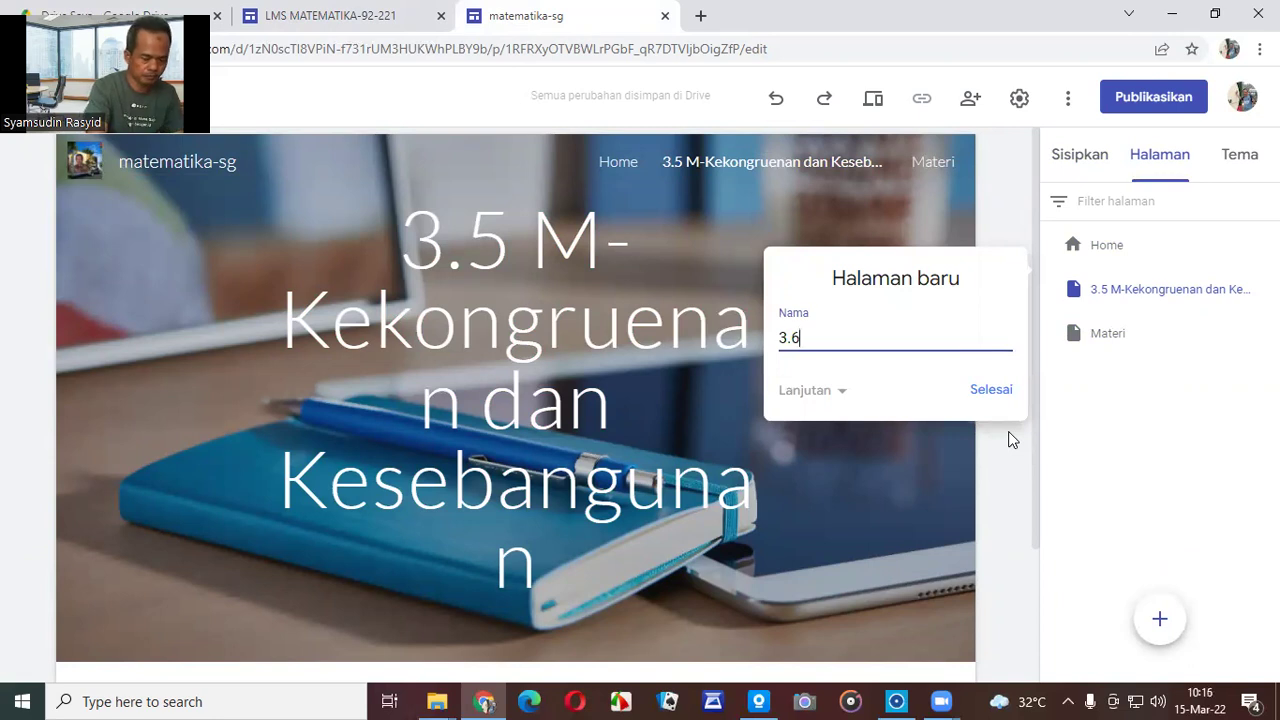
type(" M")
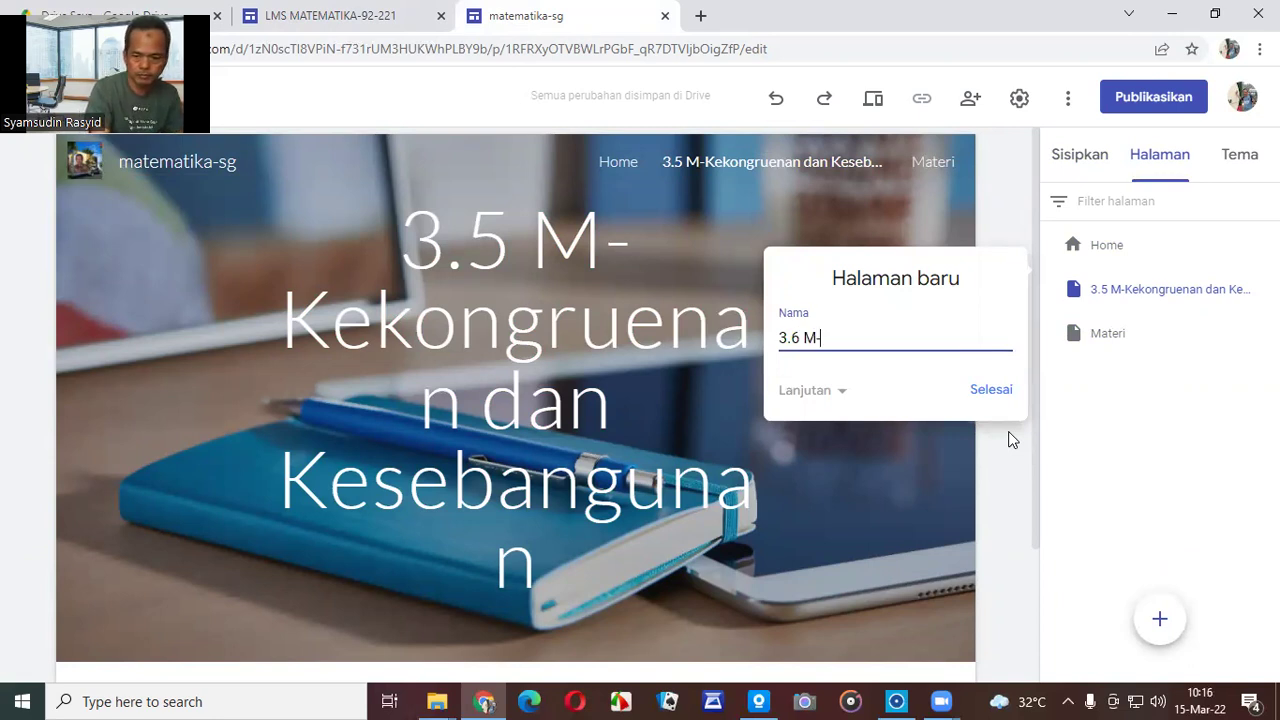
type("-Bang")
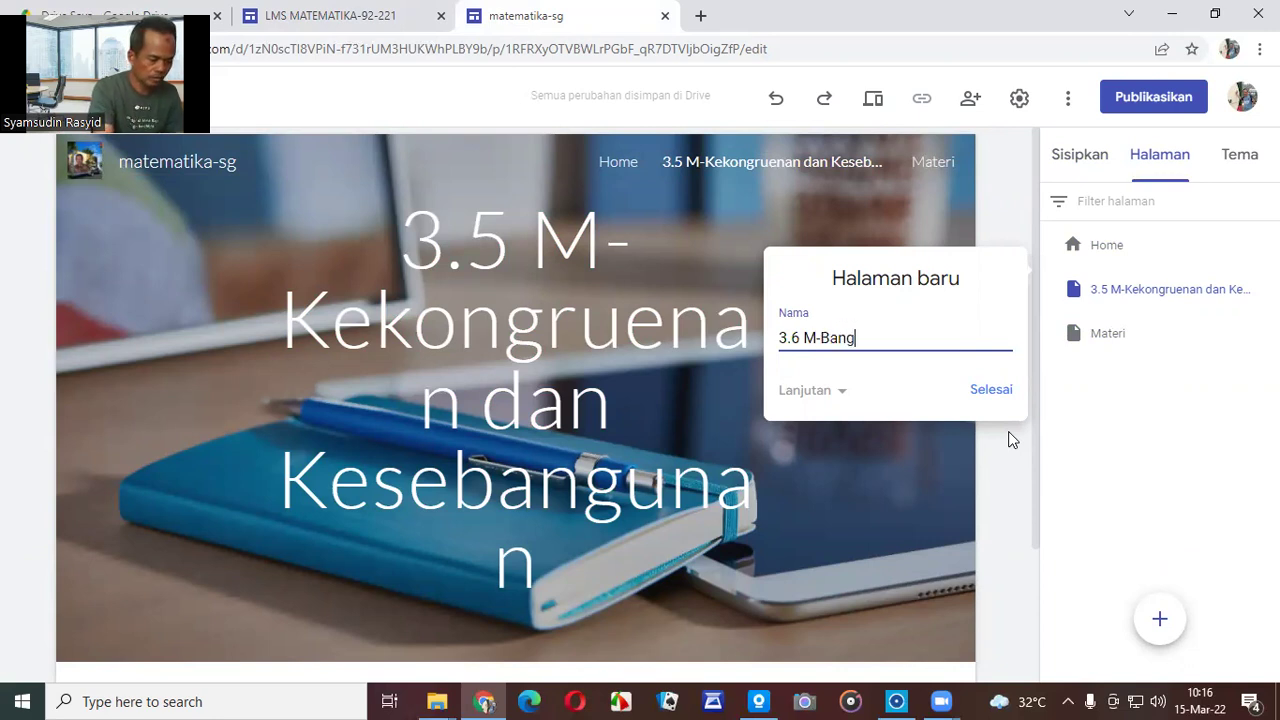
type("un Ruang Sisiwa")
key("BackSpace")
key("BackSpace")
key("BackSpace")
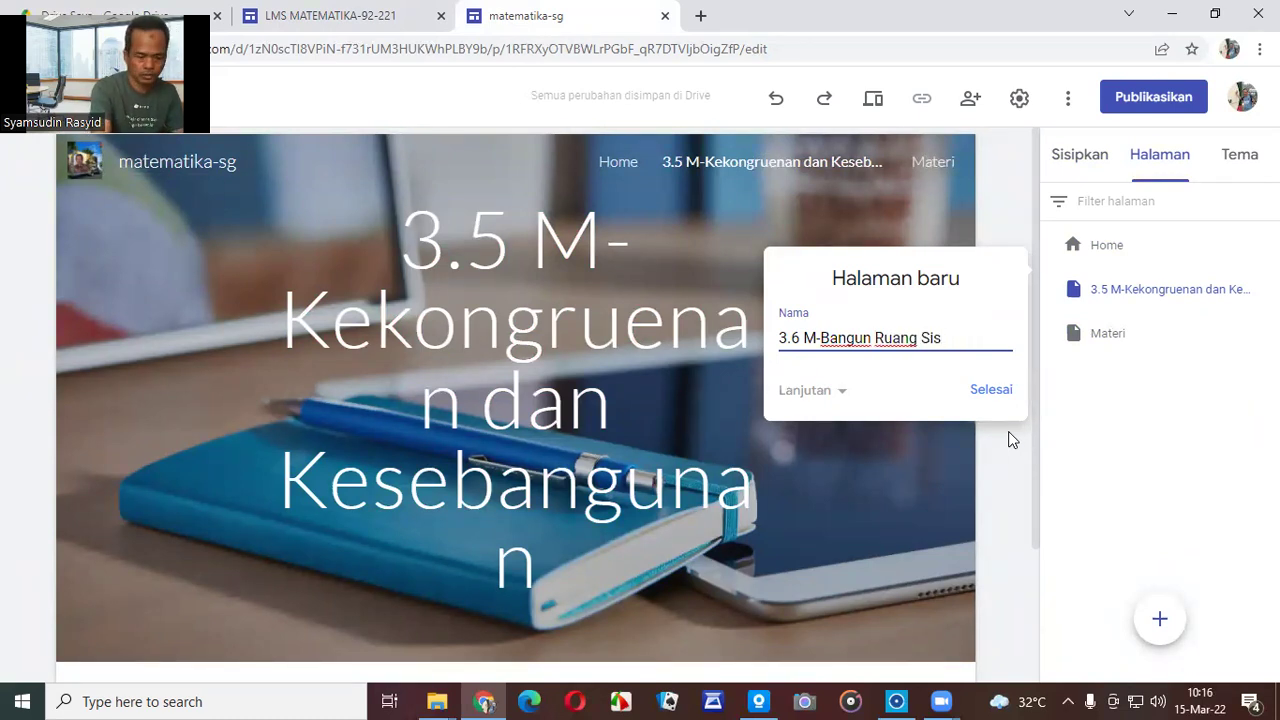
type("i Leng")
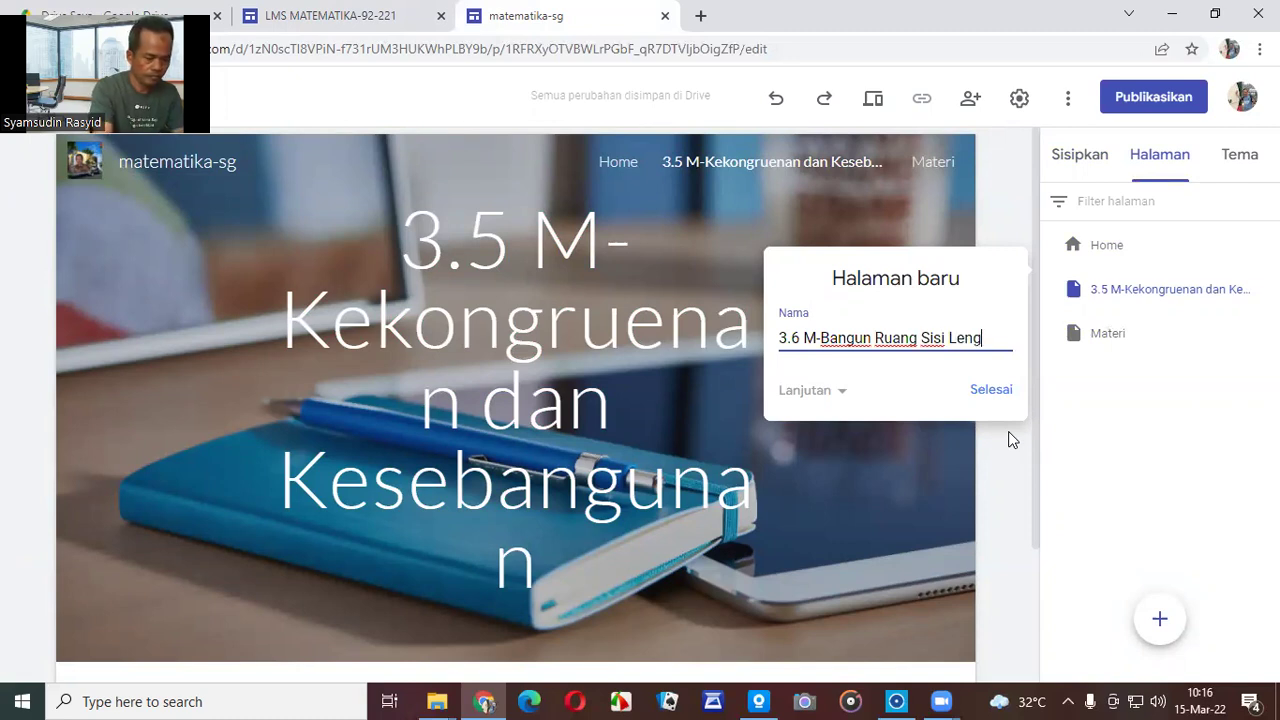
type("kung")
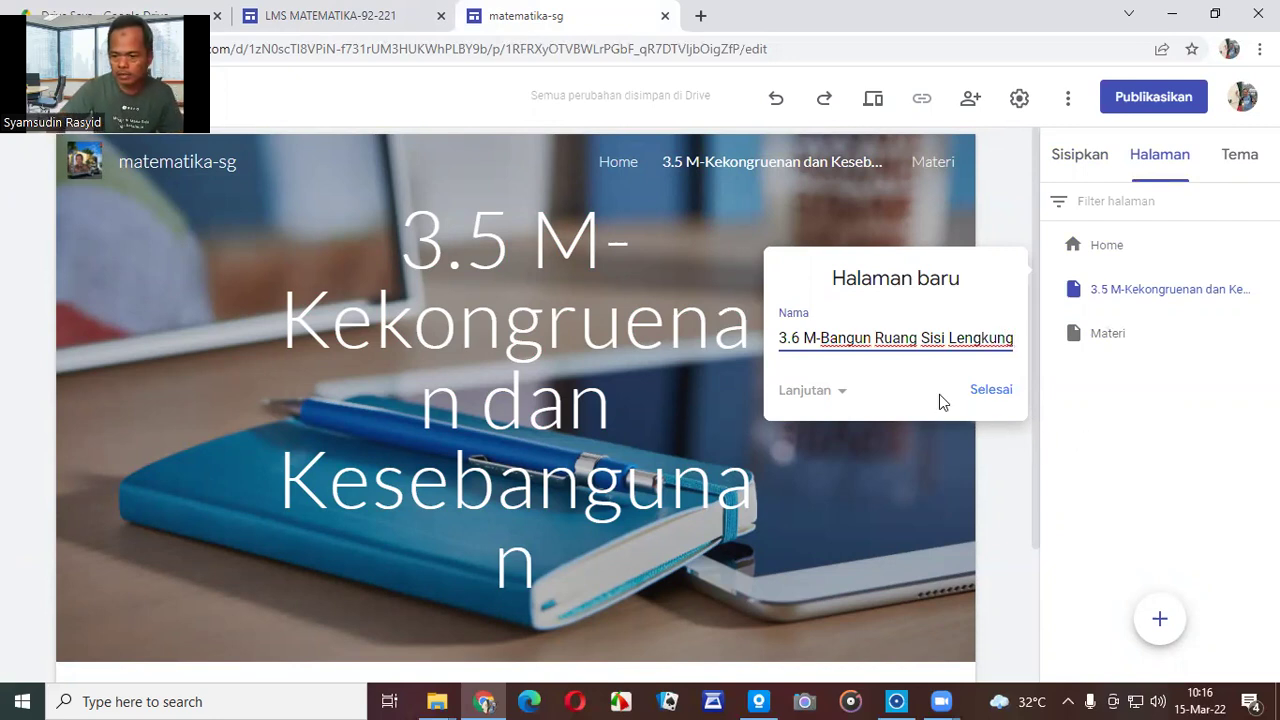
left_click(1005, 394)
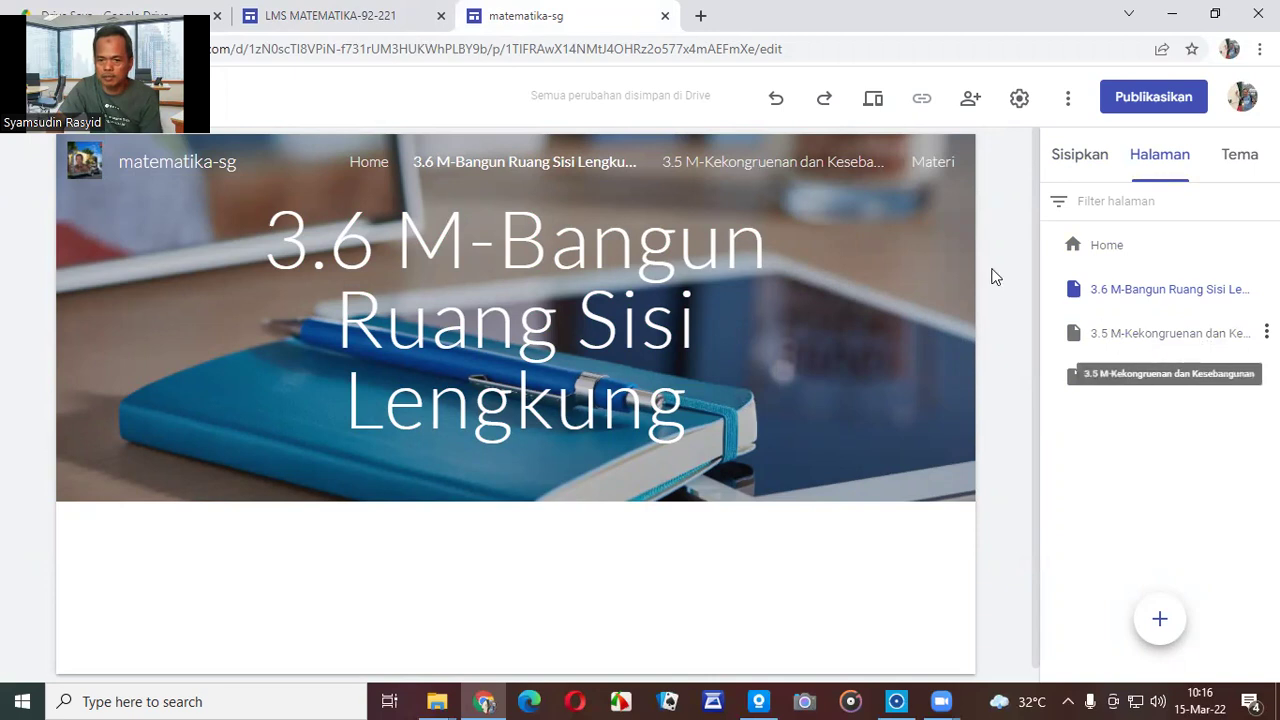
Check the LMS site's Materi menu, then return to the matematika-sg editor.
left_click(368, 18)
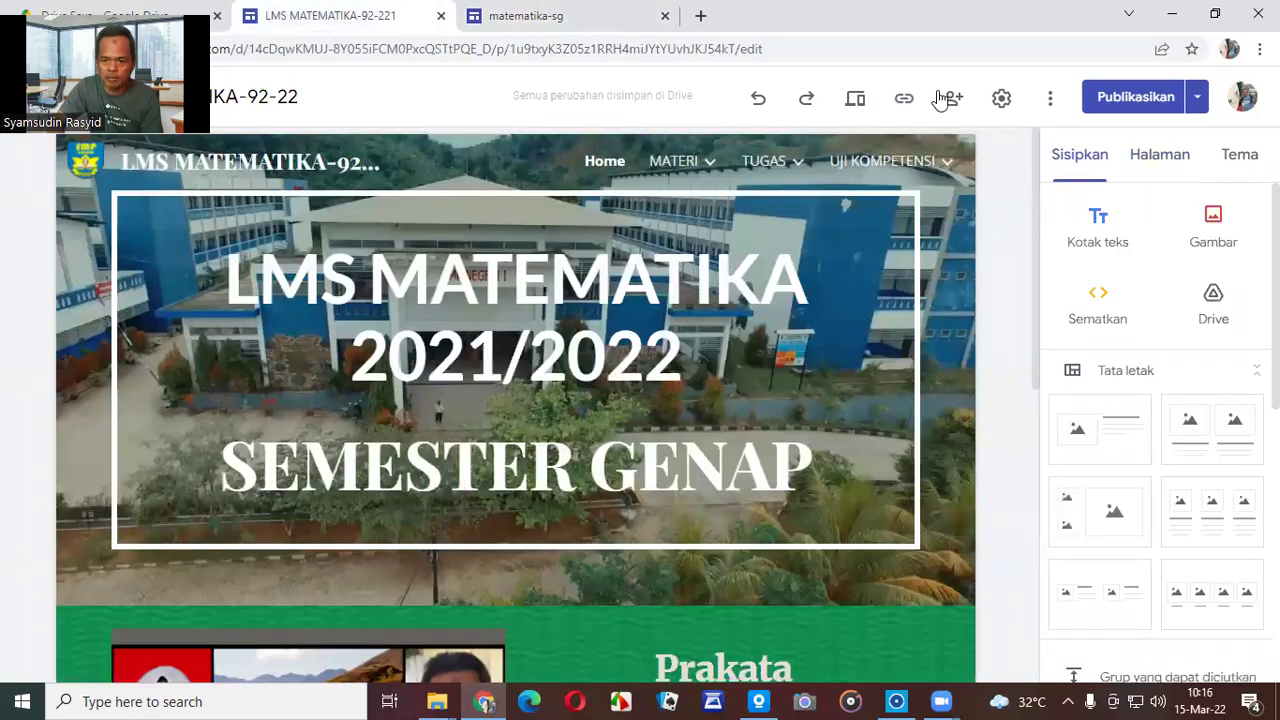
mouse_move(688, 166)
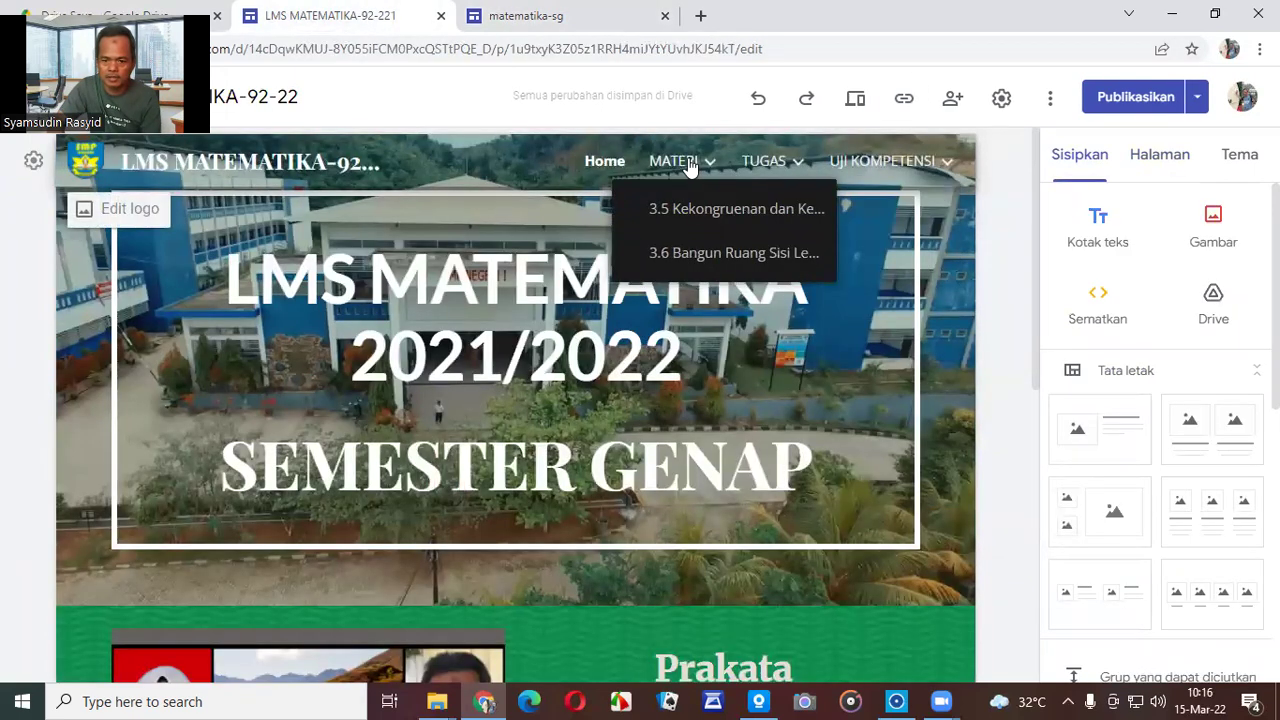
left_click(556, 22)
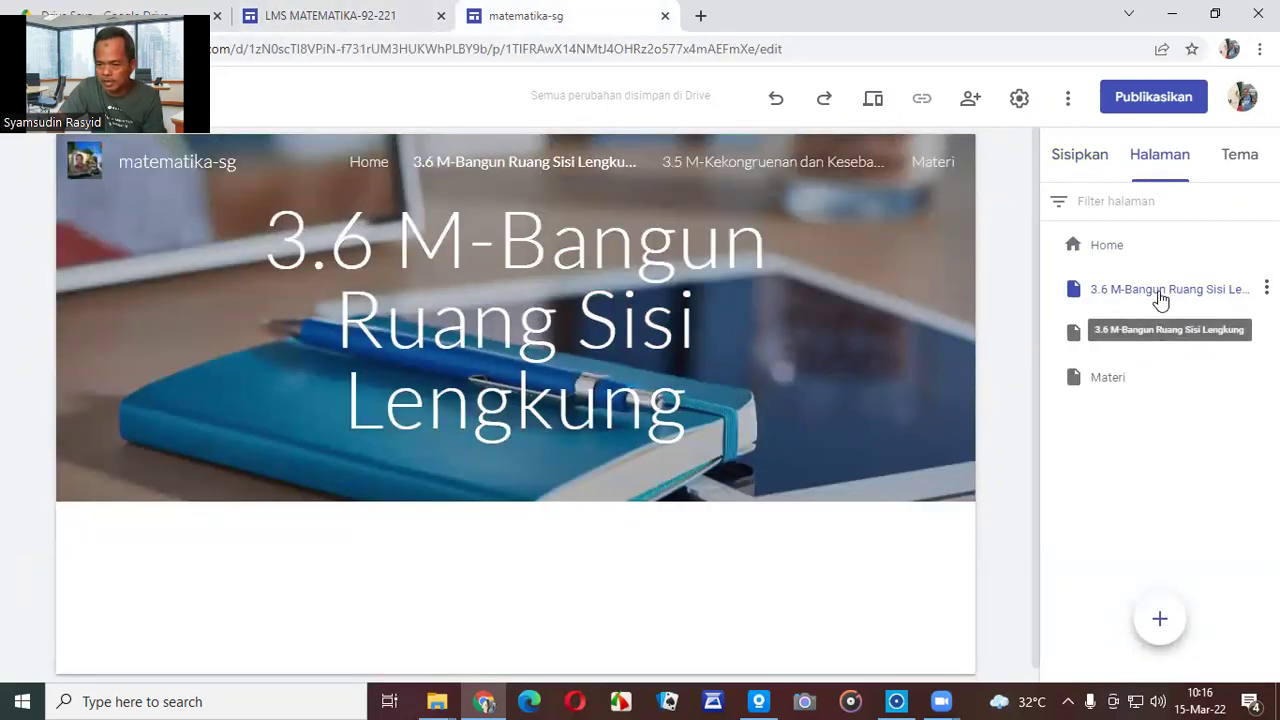
Nest the 3.6 and 3.5 pages under Materi, with 3.5 listed first.
mouse_move(1160, 298)
left_mouse_down()
mouse_move(1152, 377)
mouse_move(1171, 380)
mouse_move(1180, 297)
left_mouse_up()
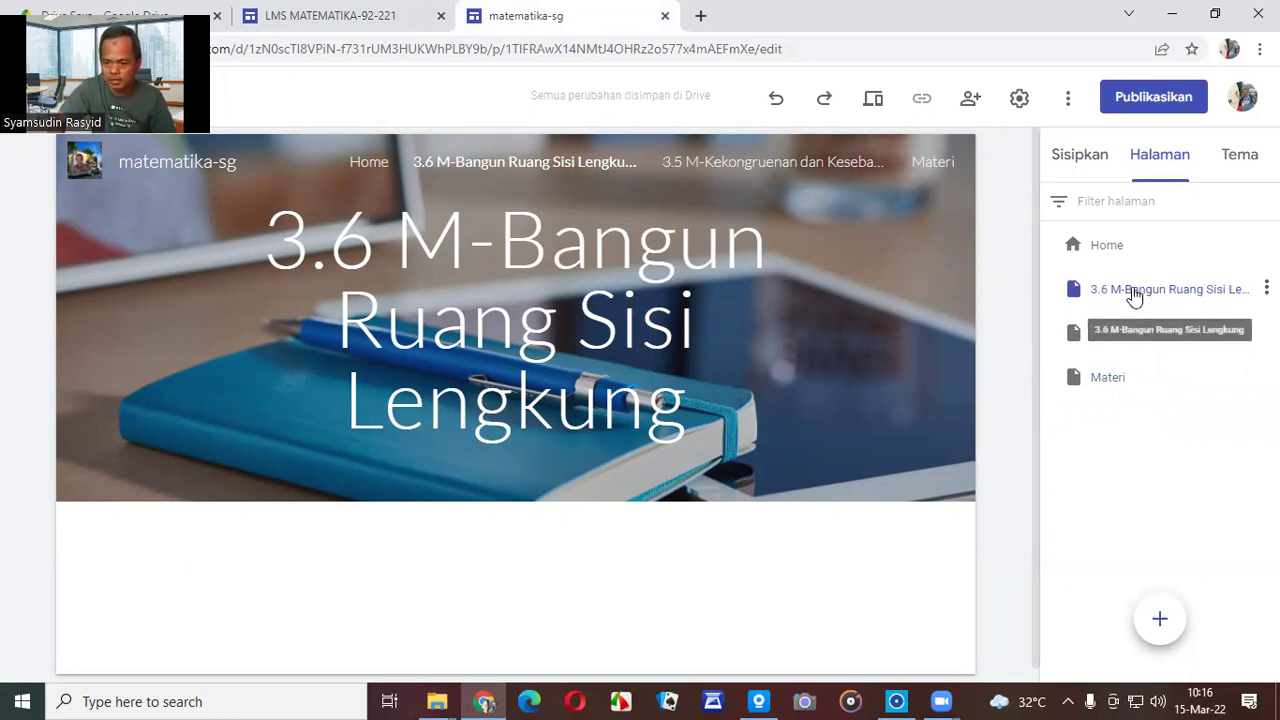
left_click_drag(1134, 297, 1134, 389)
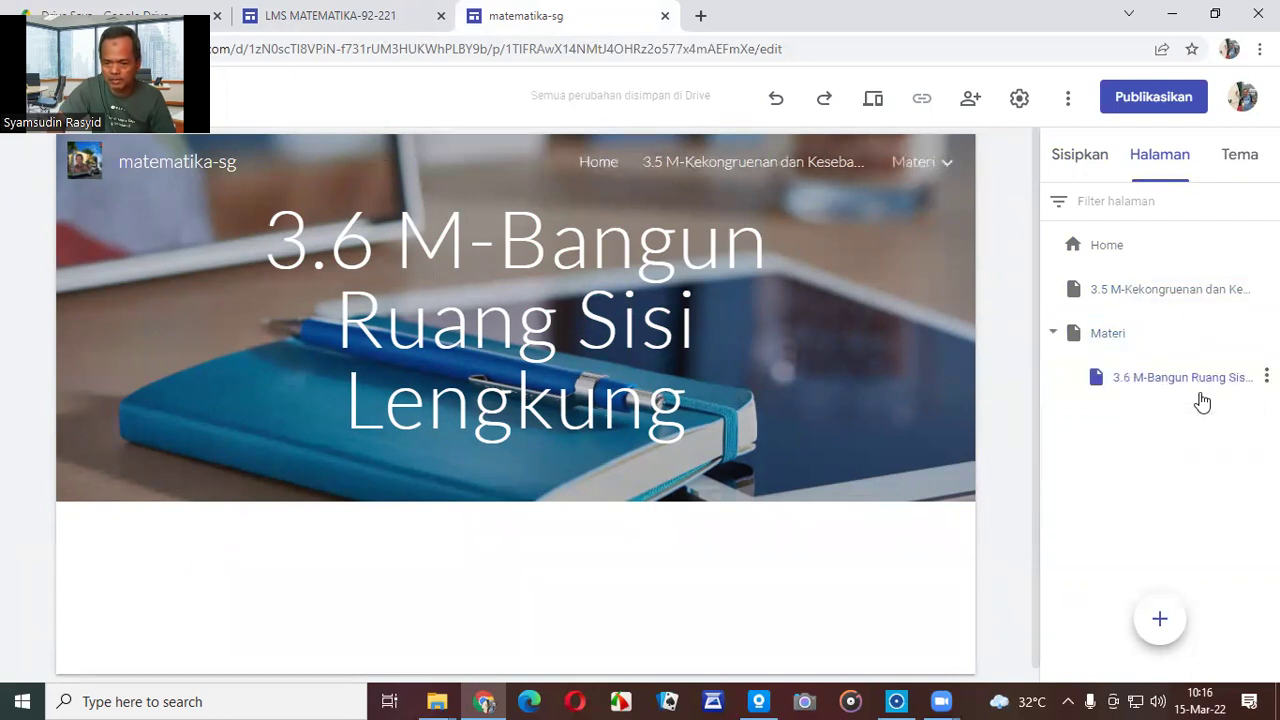
left_click_drag(1153, 292, 1150, 356)
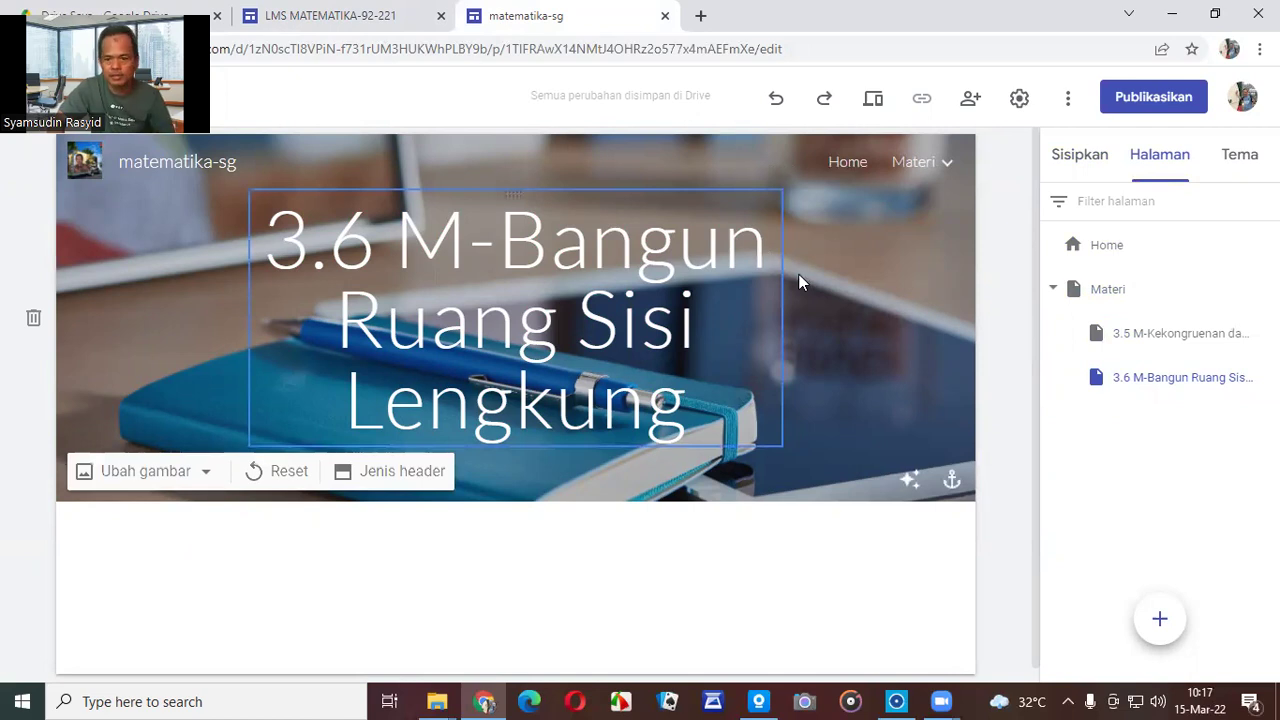
mouse_move(928, 165)
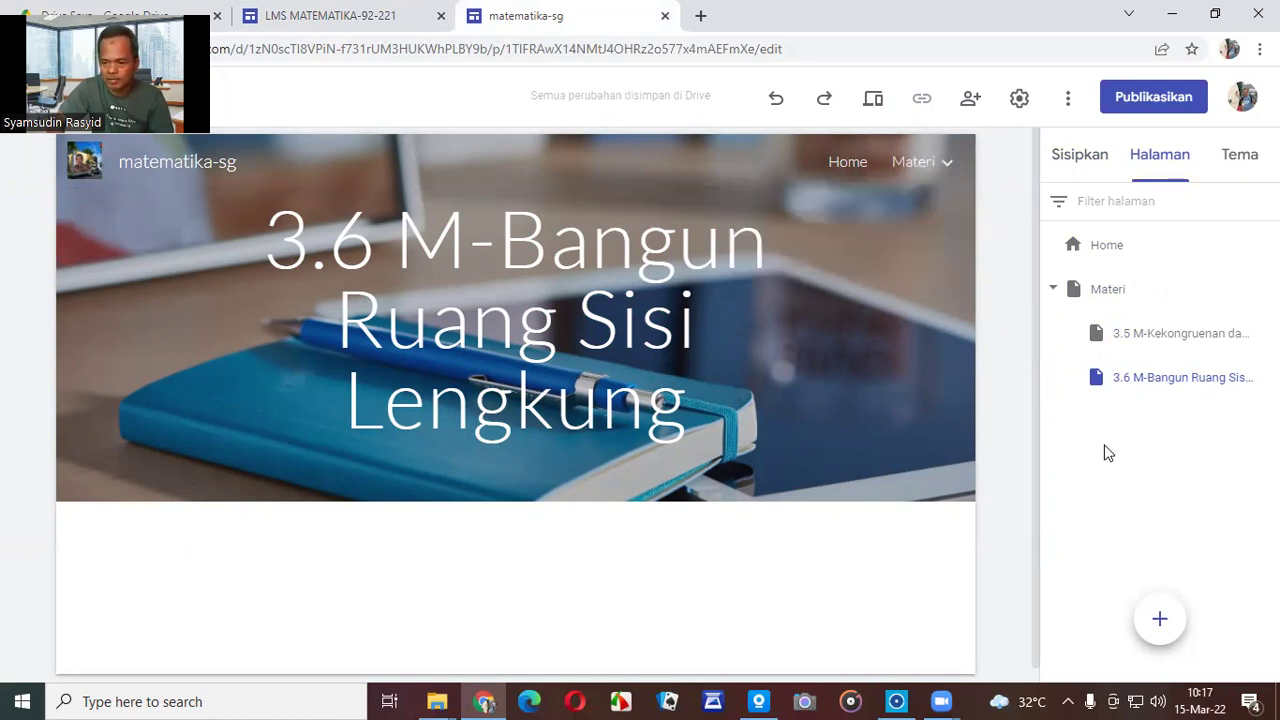
After a glance at the LMS MATEMATIKA-92-221 tab, create a new top-level page named Tugas.
left_click(388, 18)
left_click(525, 16)
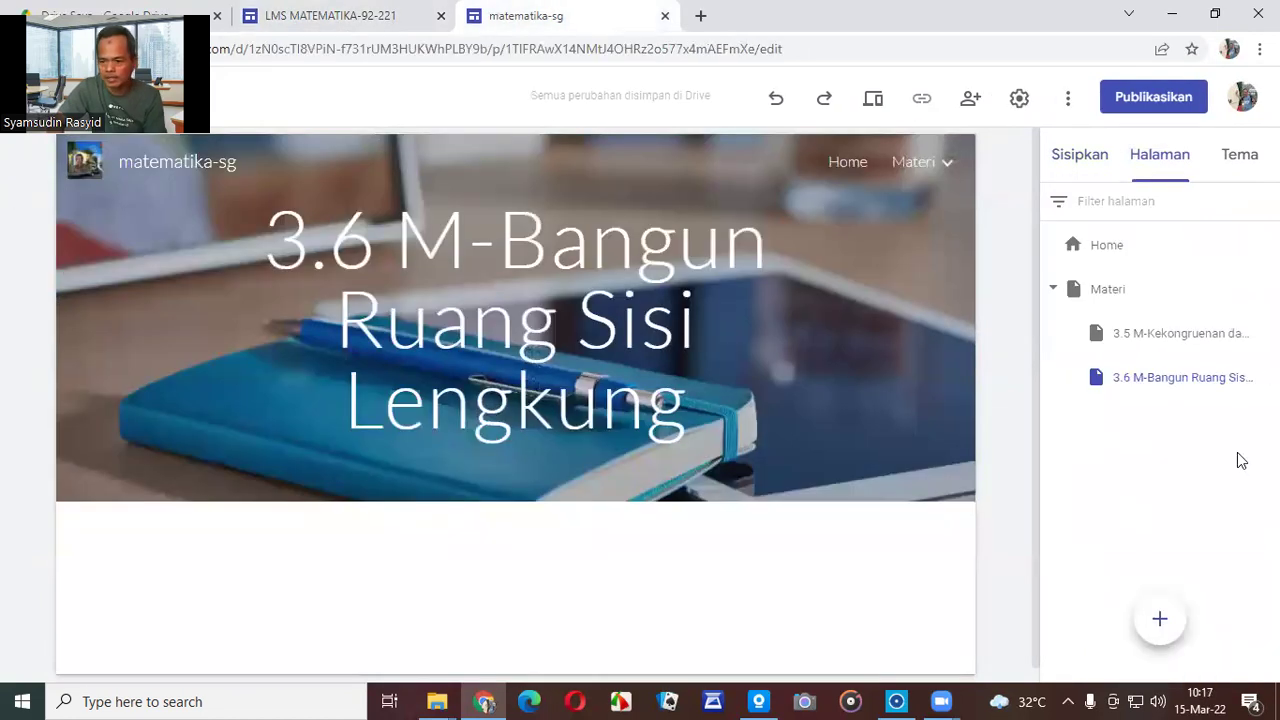
left_click(1160, 618)
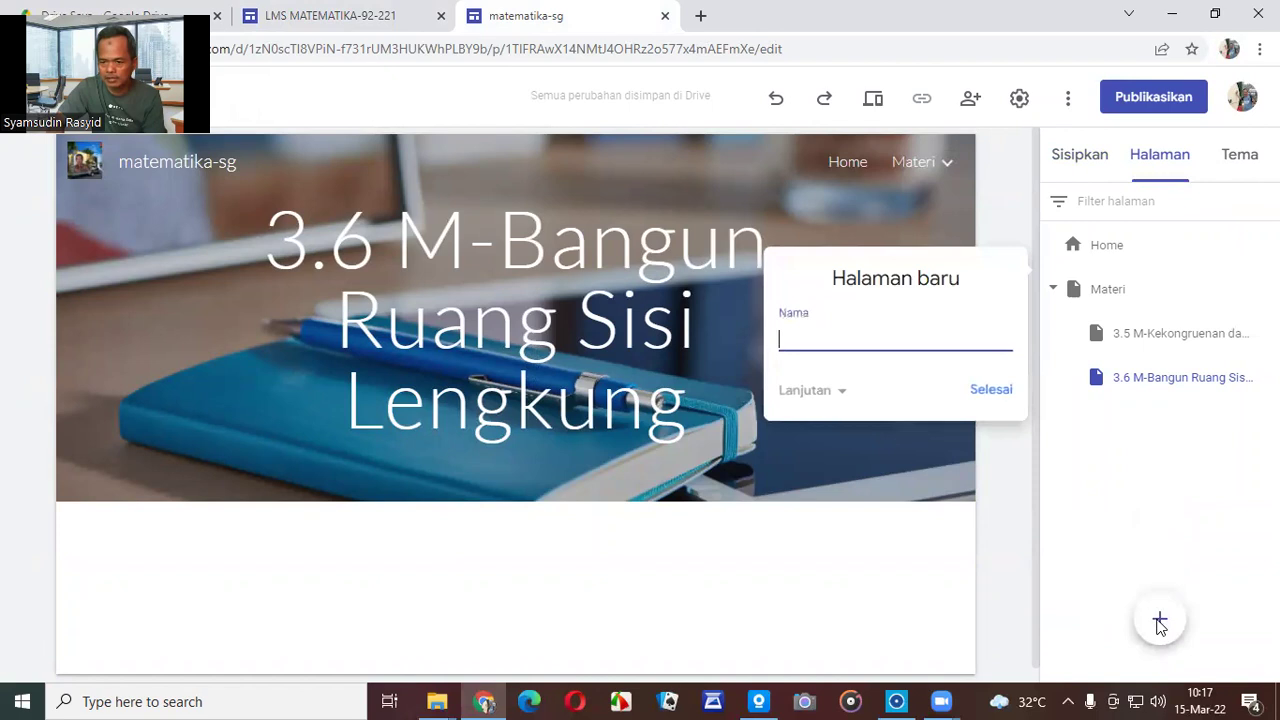
type("Tugas")
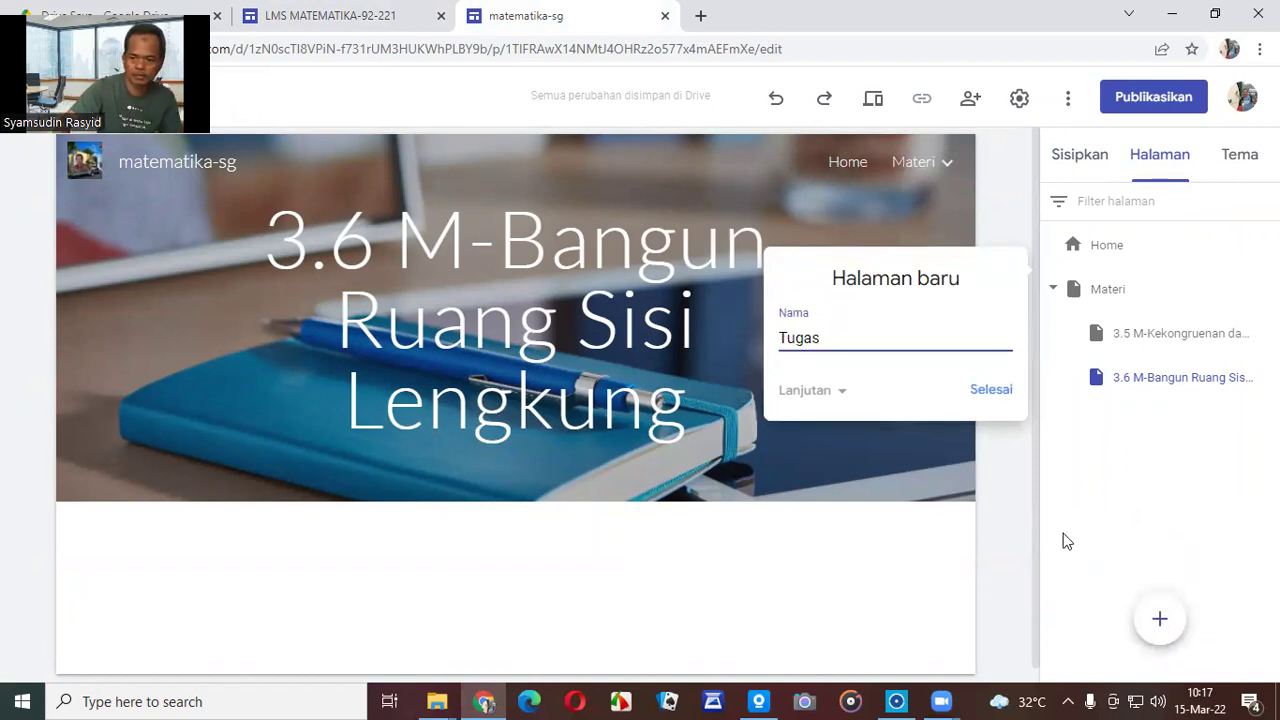
left_click(995, 390)
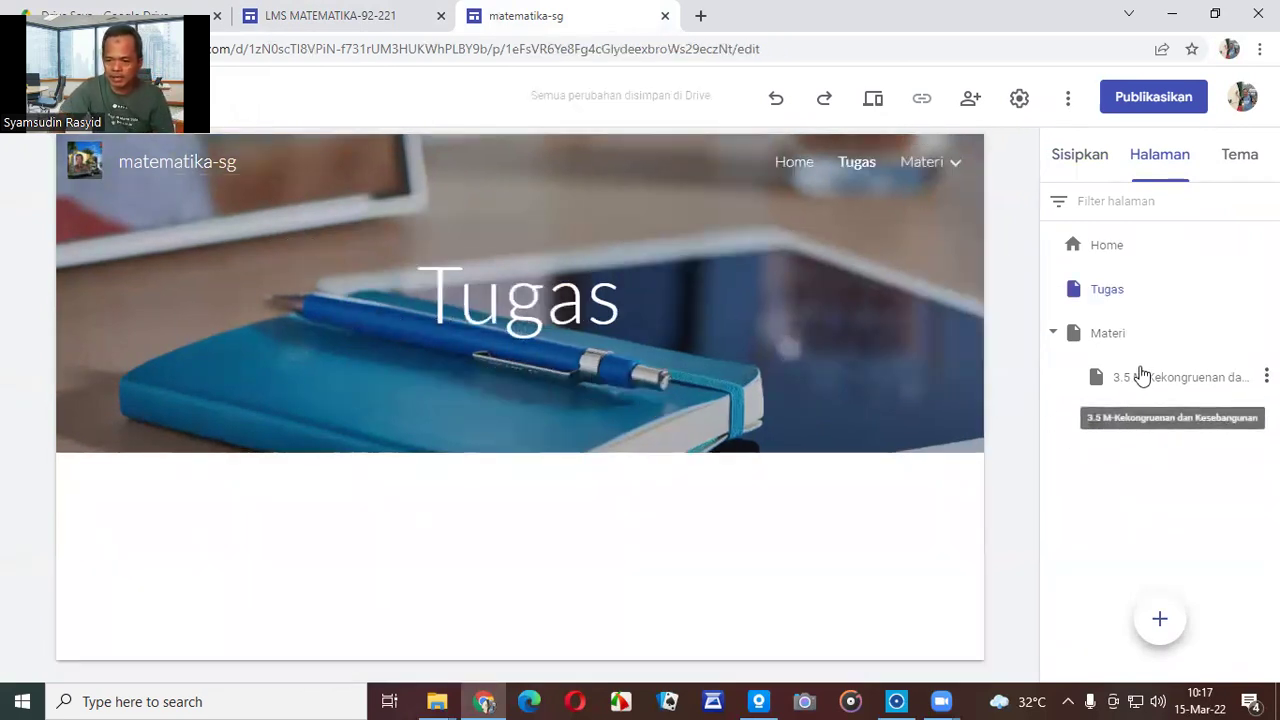
mouse_move(1157, 623)
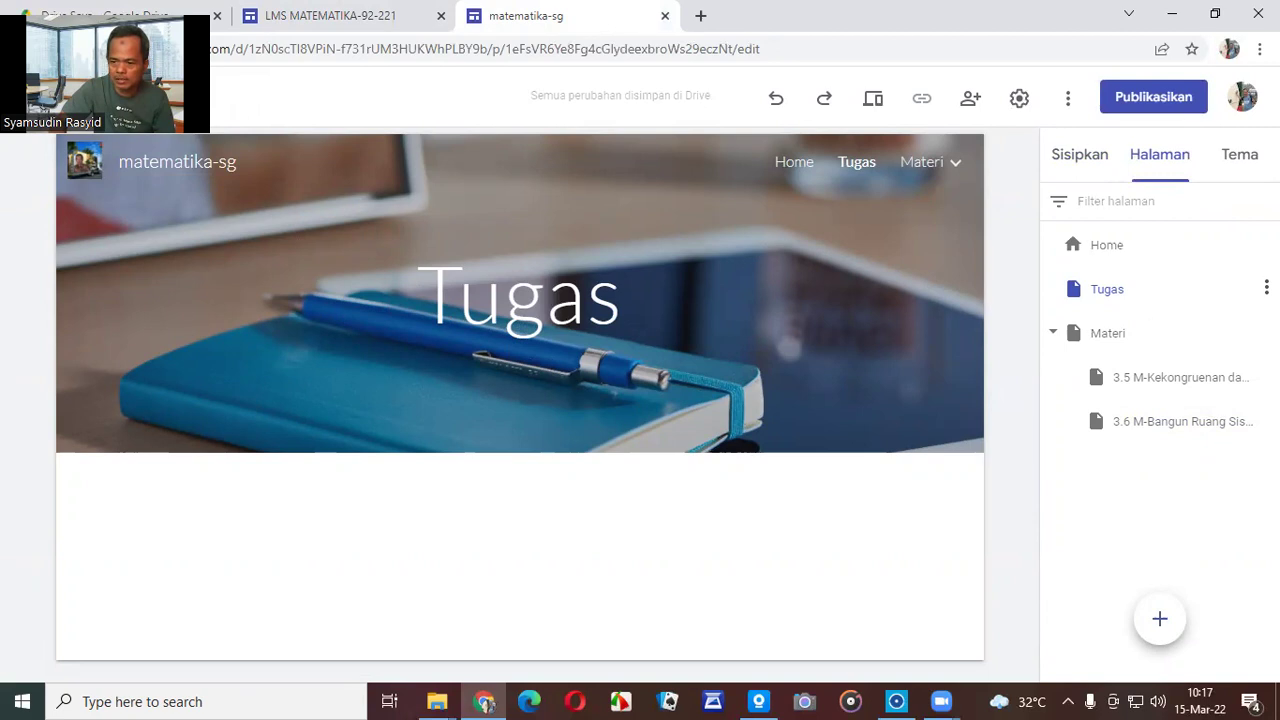
Nest a new subpage '3.5 T-Kekongruenan dan Kesebangunan' beneath the Tugas page.
left_click(1266, 288)
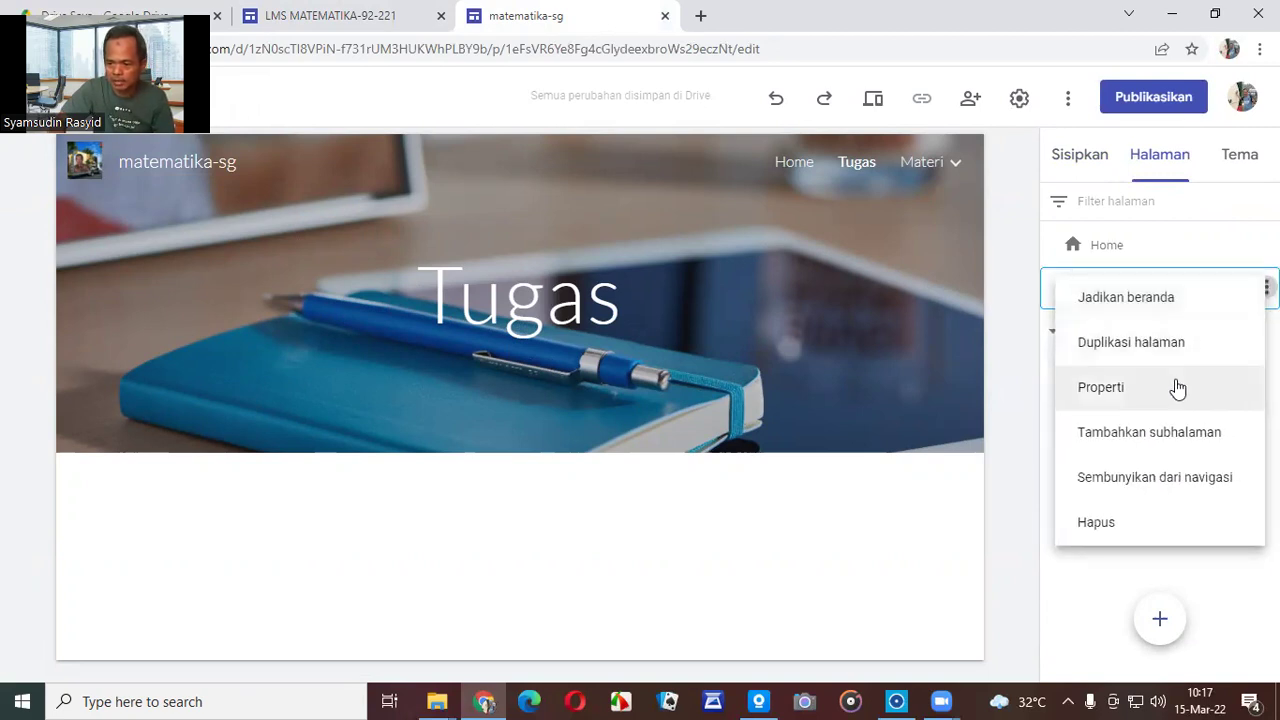
left_click(1104, 441)
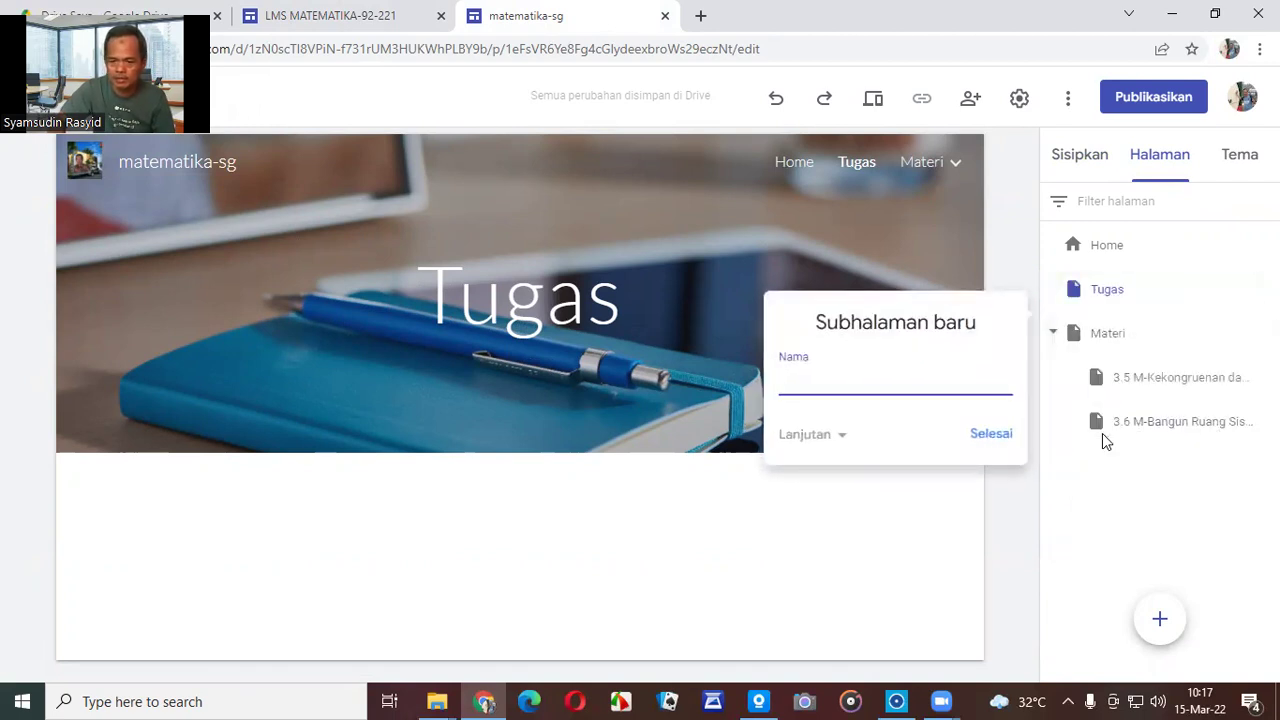
type("3.5")
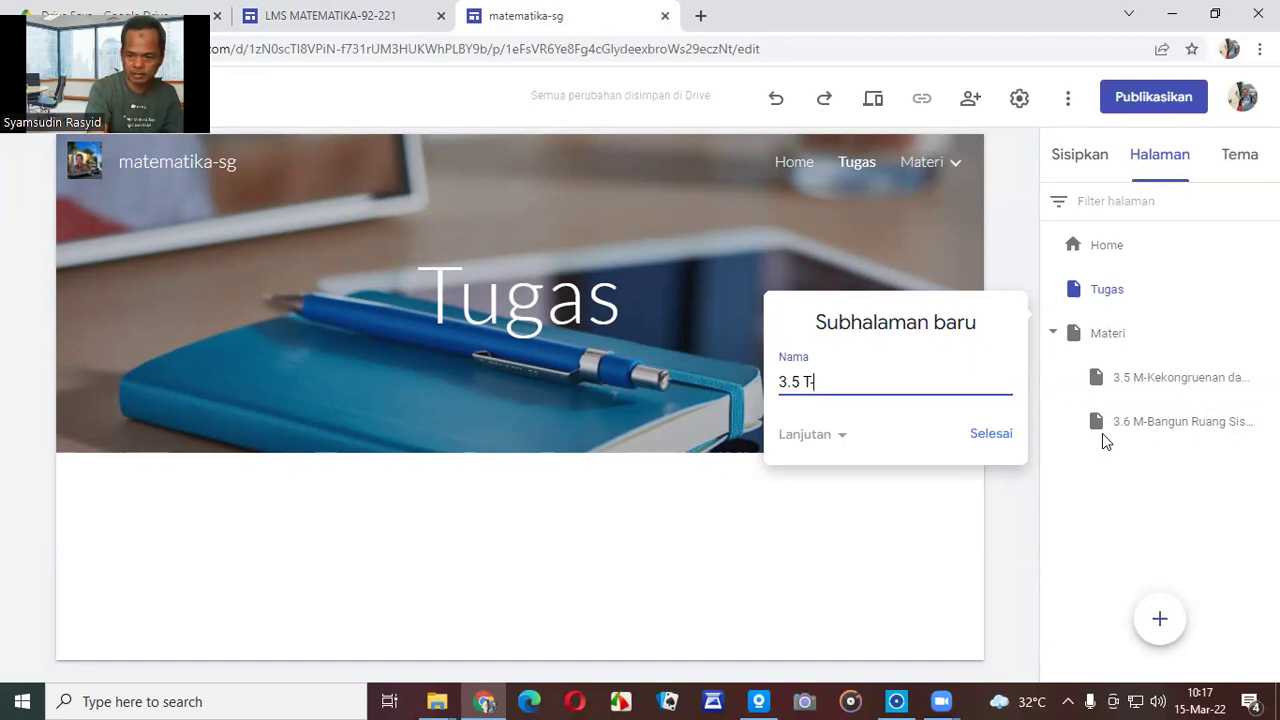
type("T-Ke")
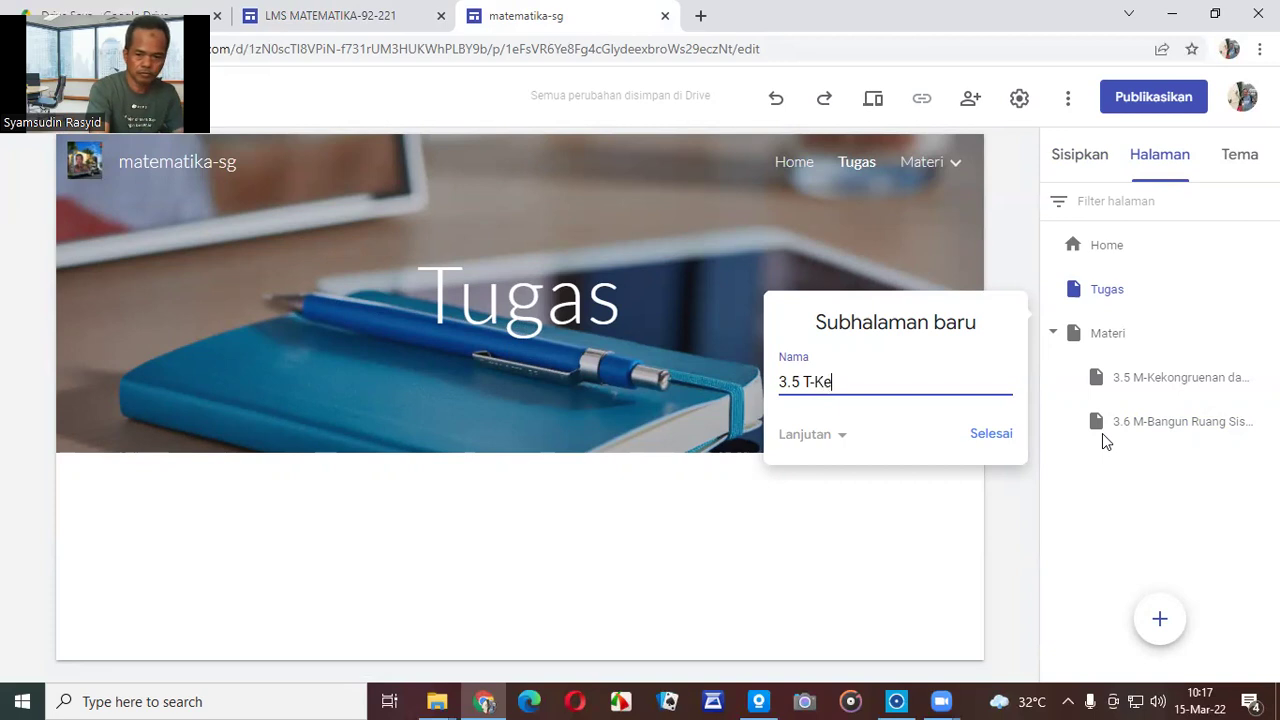
type("kongruenan")
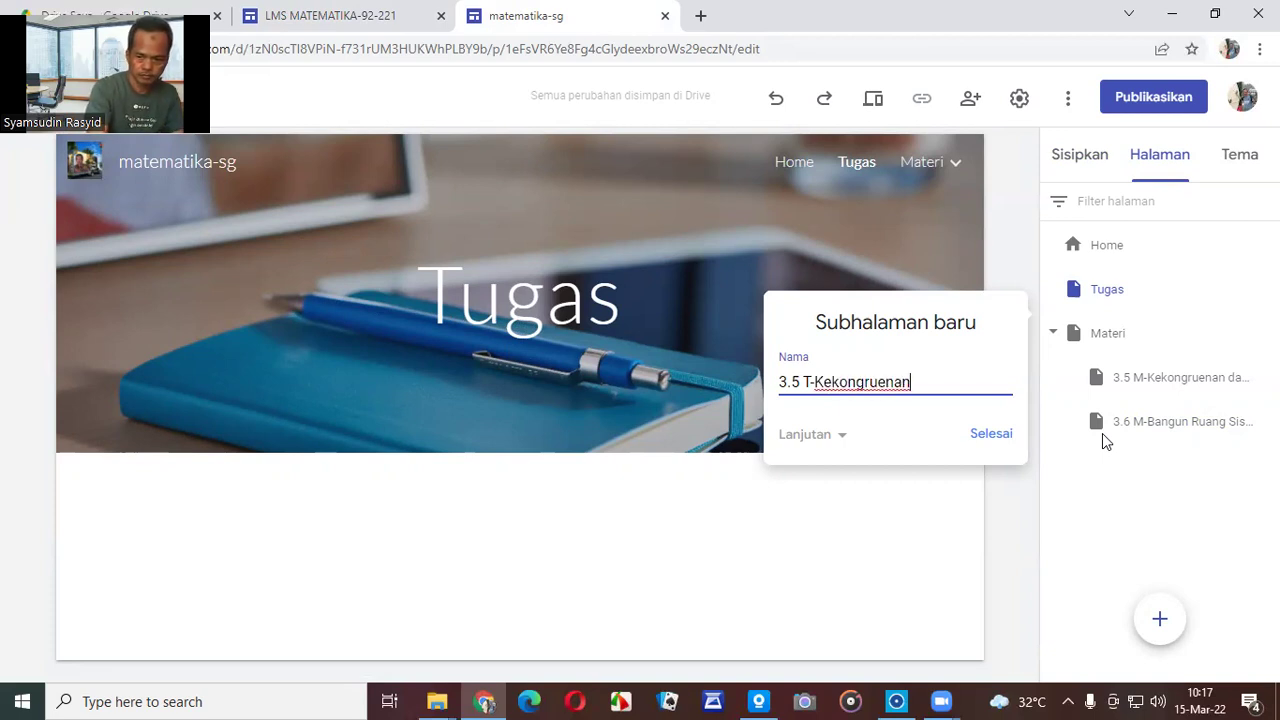
type(" dan K")
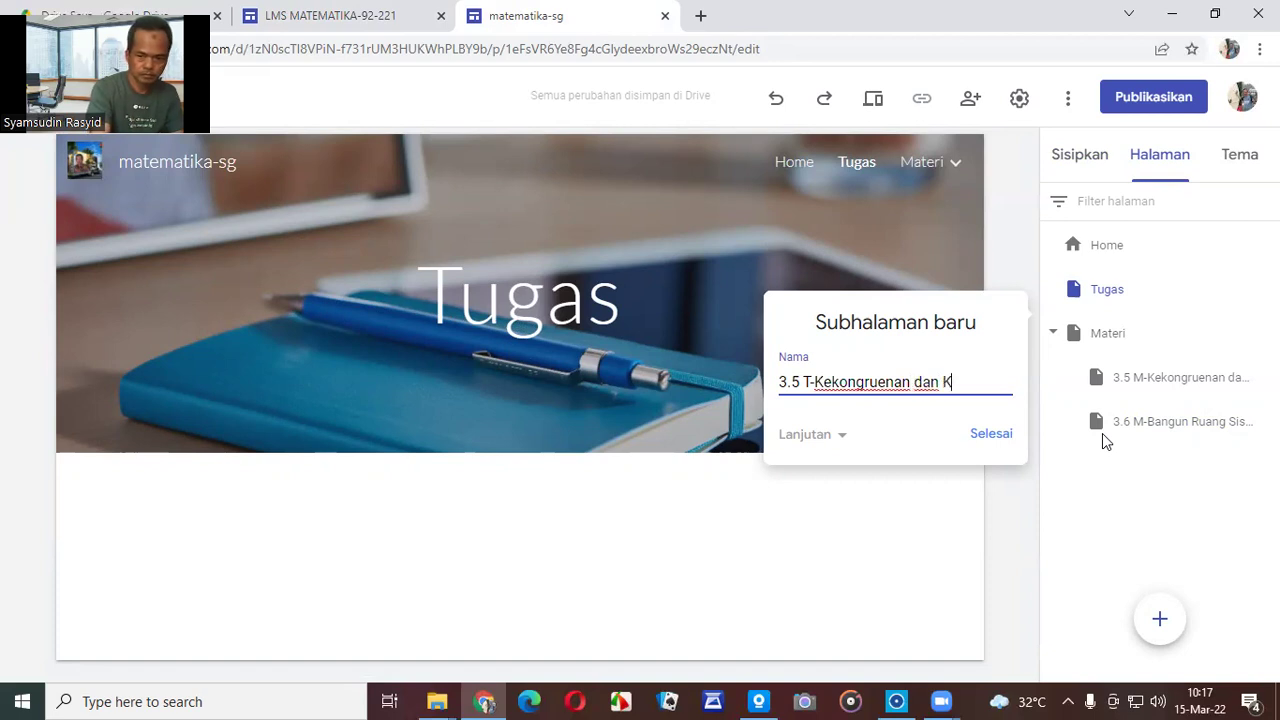
type("esebanguan")
left_click(1000, 436)
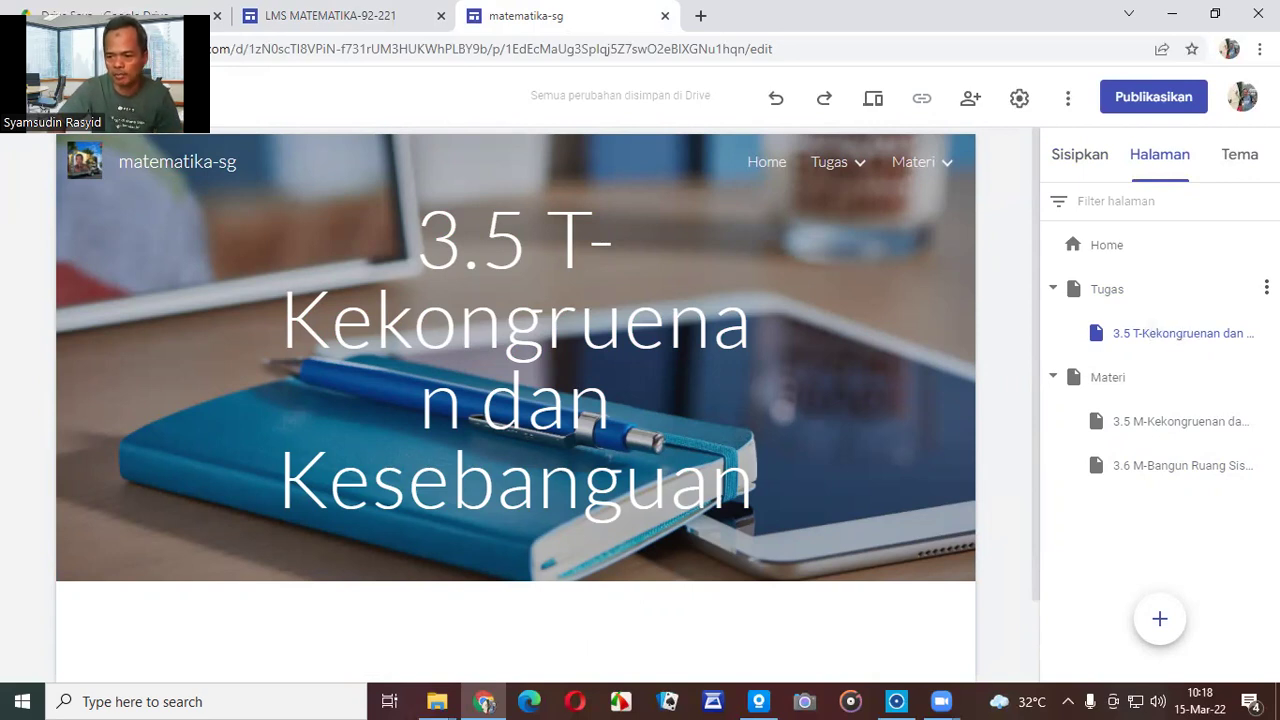
Create the Tugas subpage '3.6 T-Bangun Ruang Sisi Lengkung'.
left_click(1266, 288)
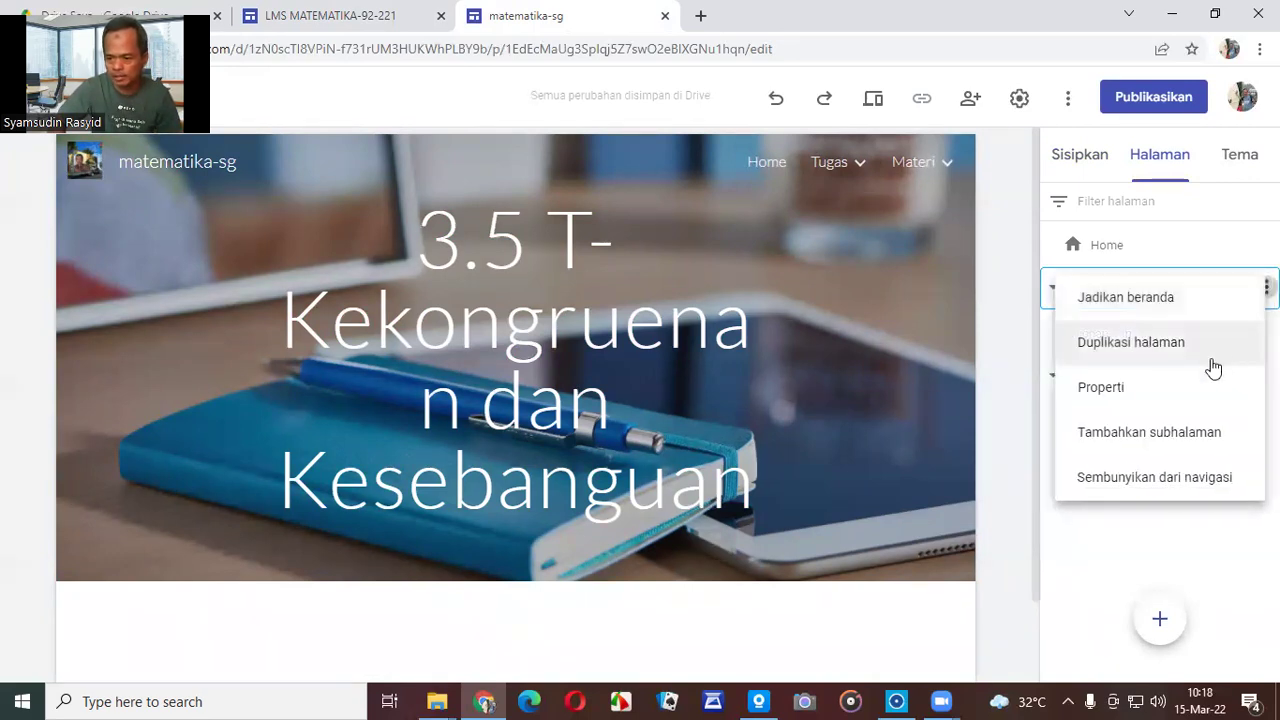
left_click(1162, 437)
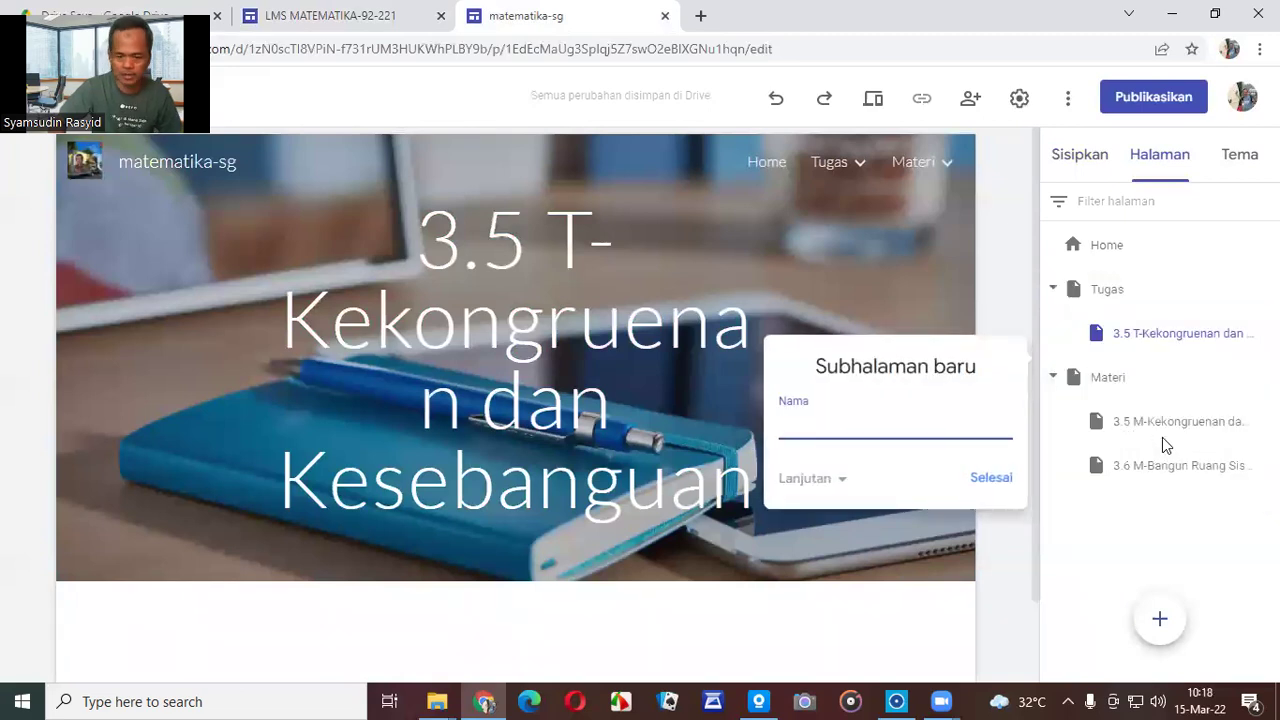
type("3.6")
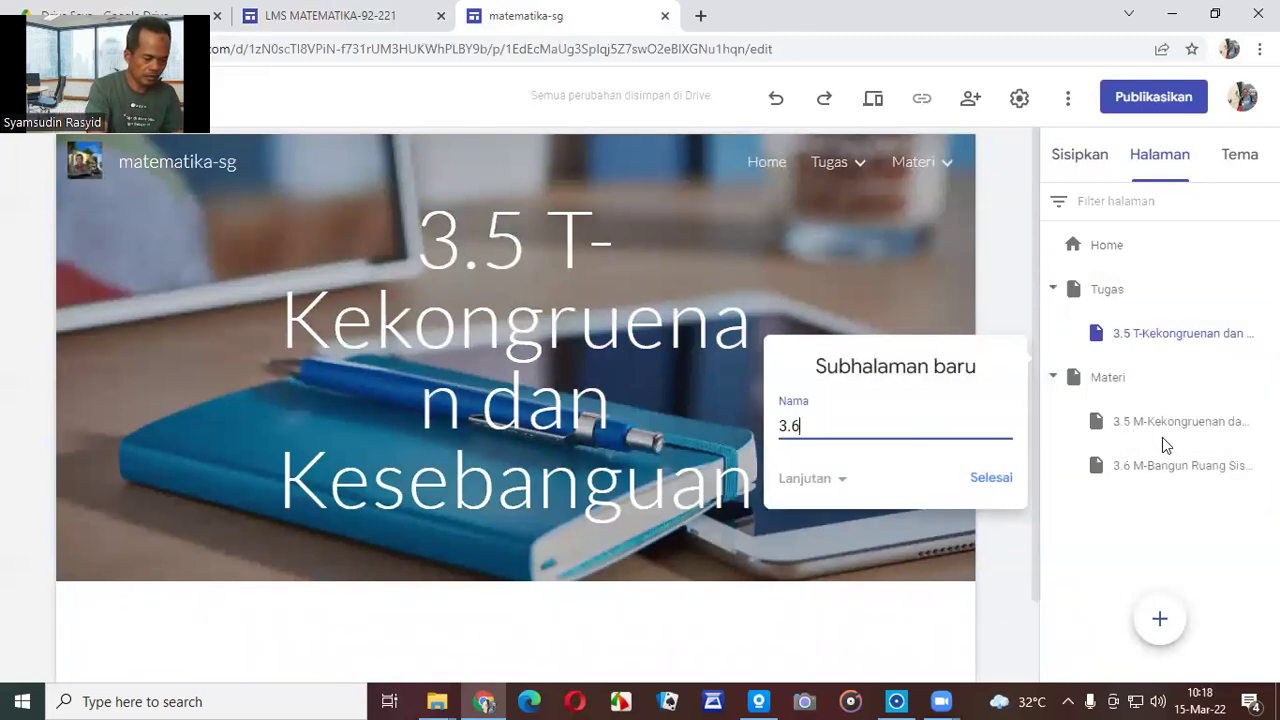
type(" T")
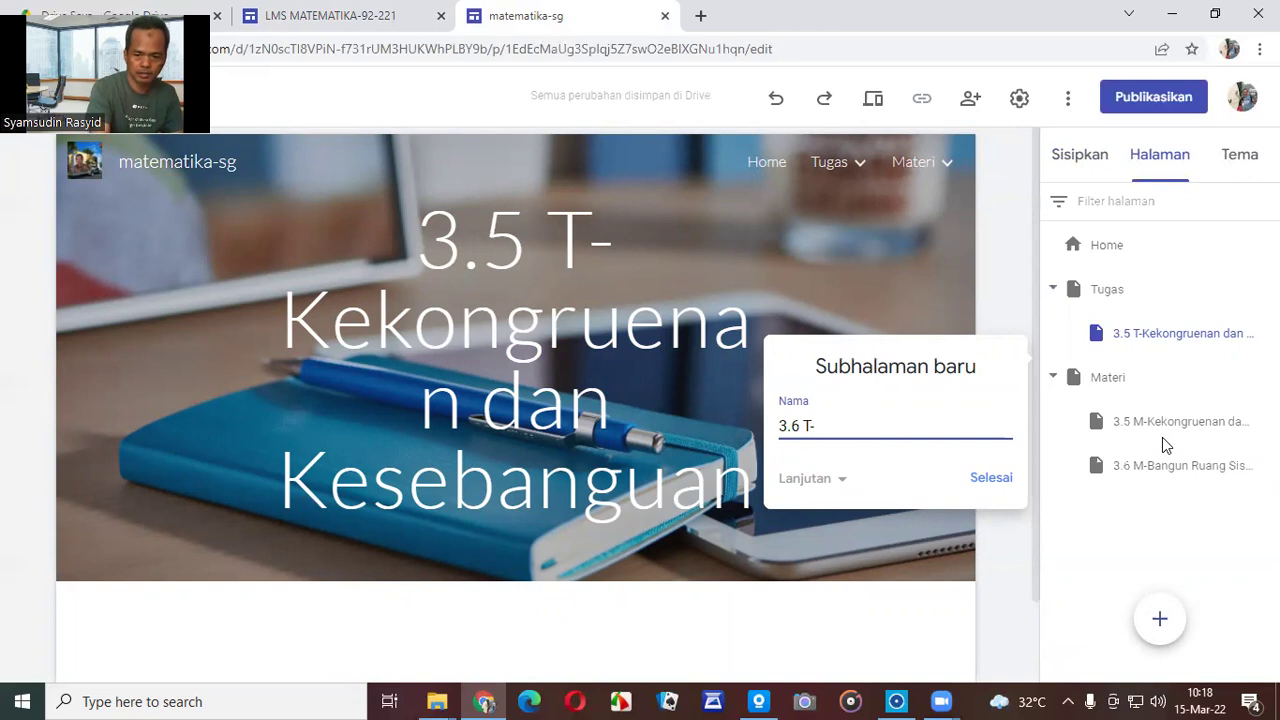
type("-Bangun Ruang Sis")
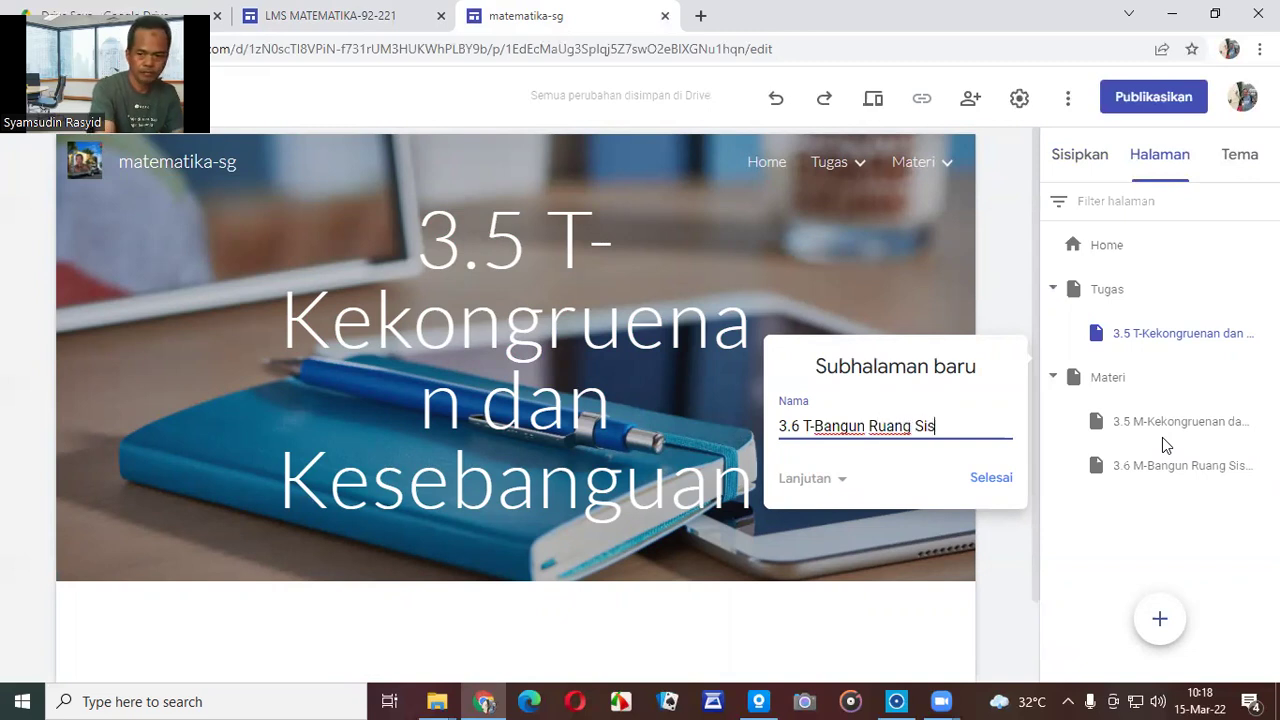
type("i Lengkung")
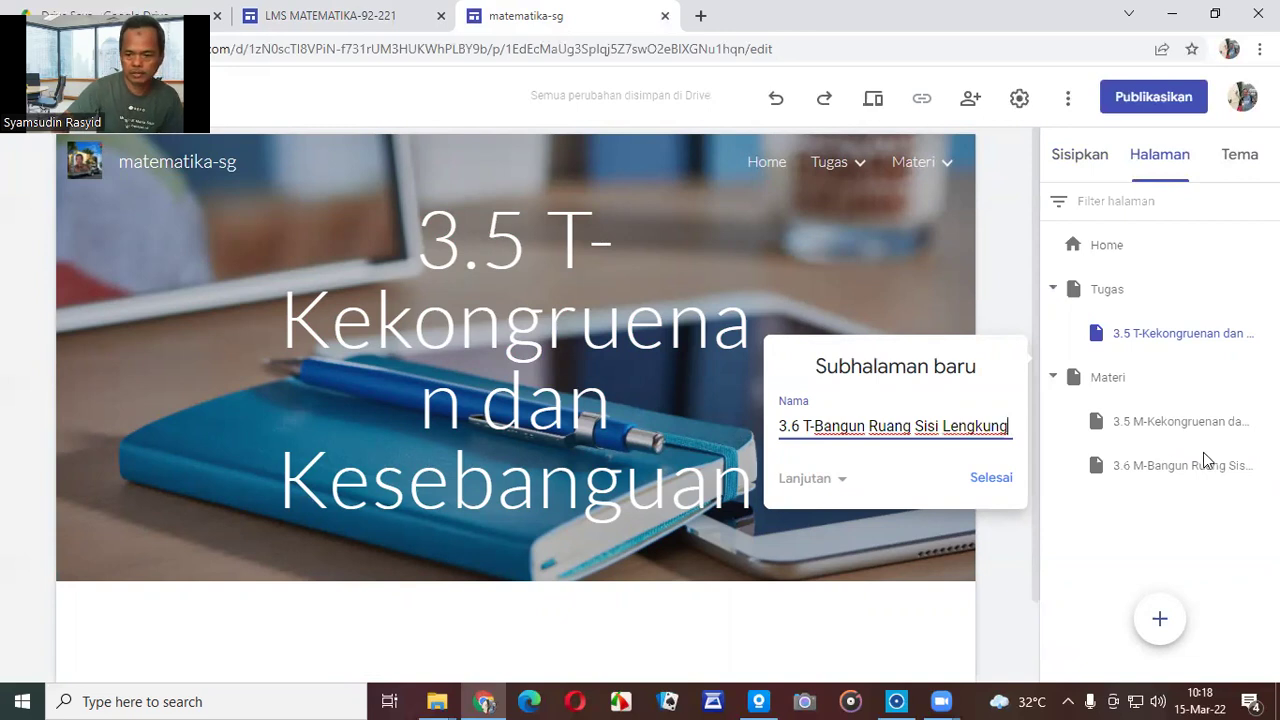
left_click(996, 482)
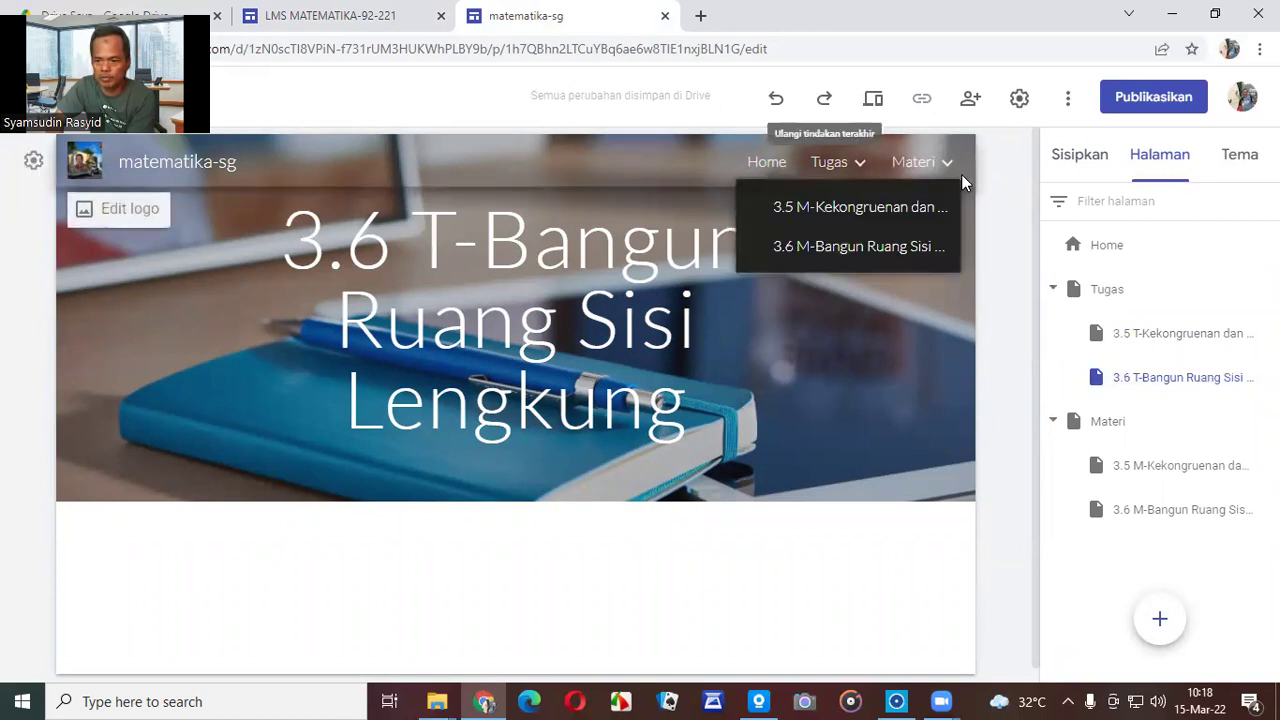
Create a new top-level page named Uji Kompetensi.
left_click(1161, 621)
type("Uji K")
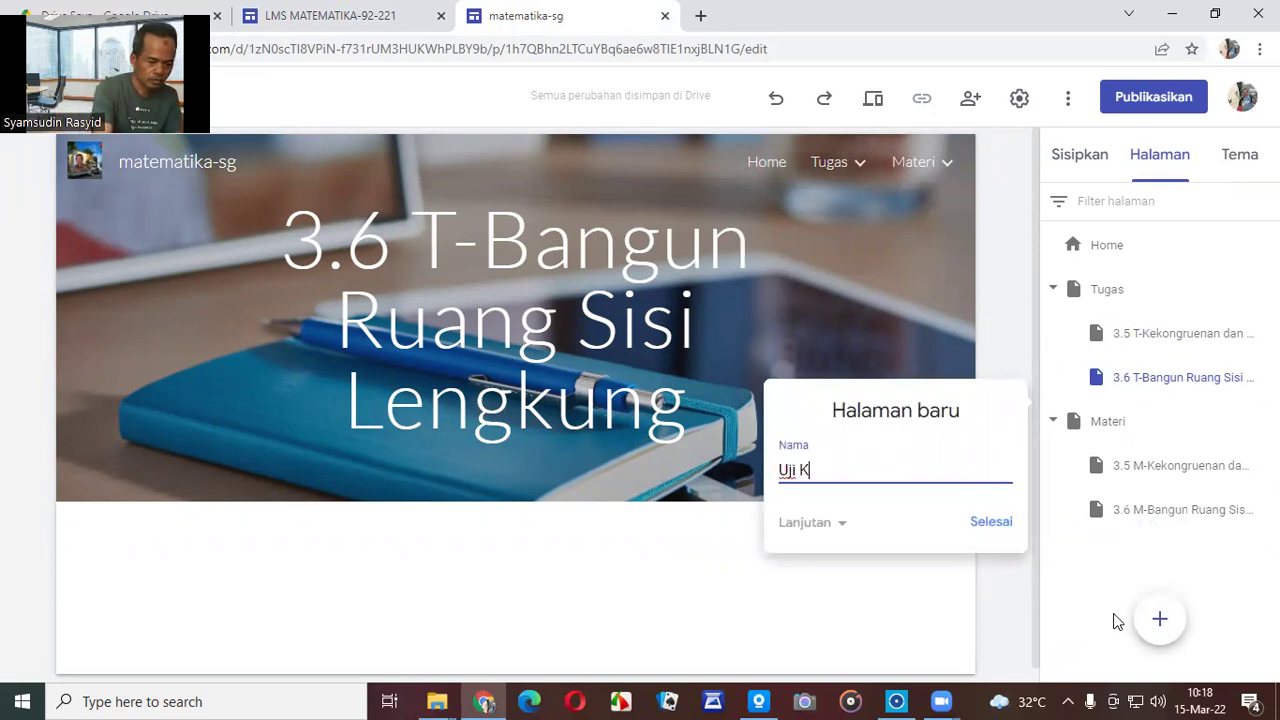
type("omp")
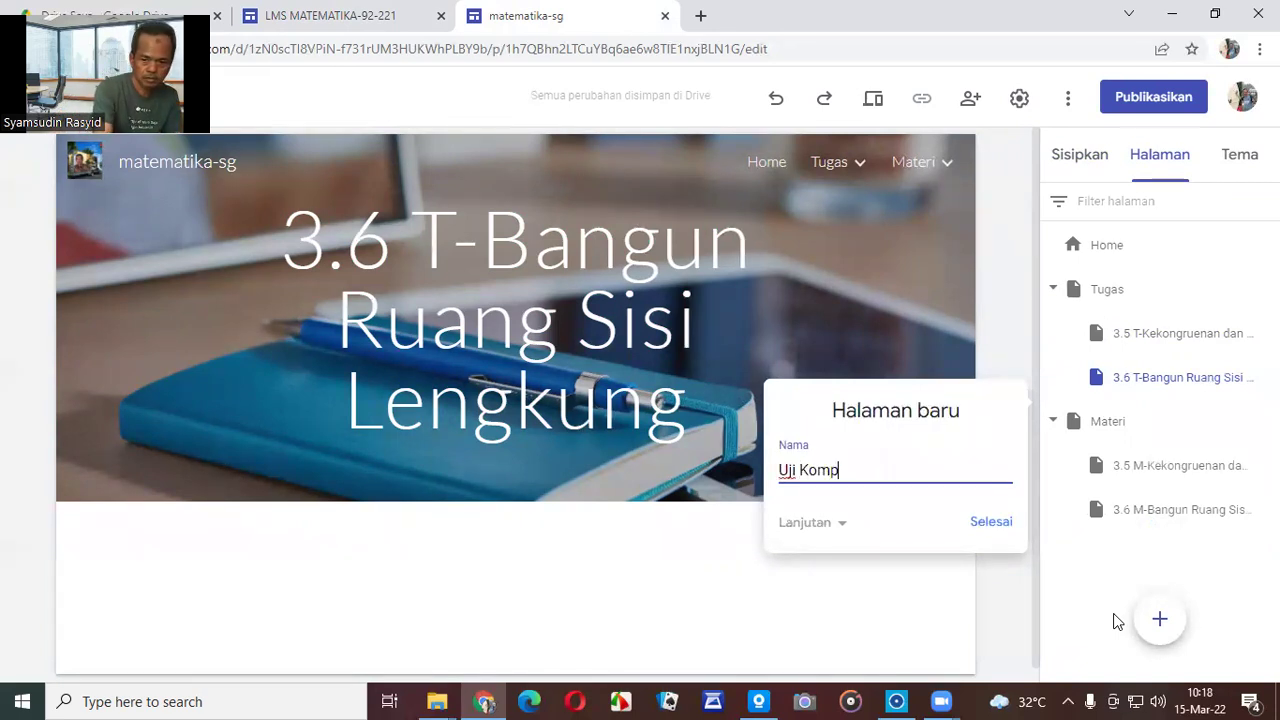
type("etensi")
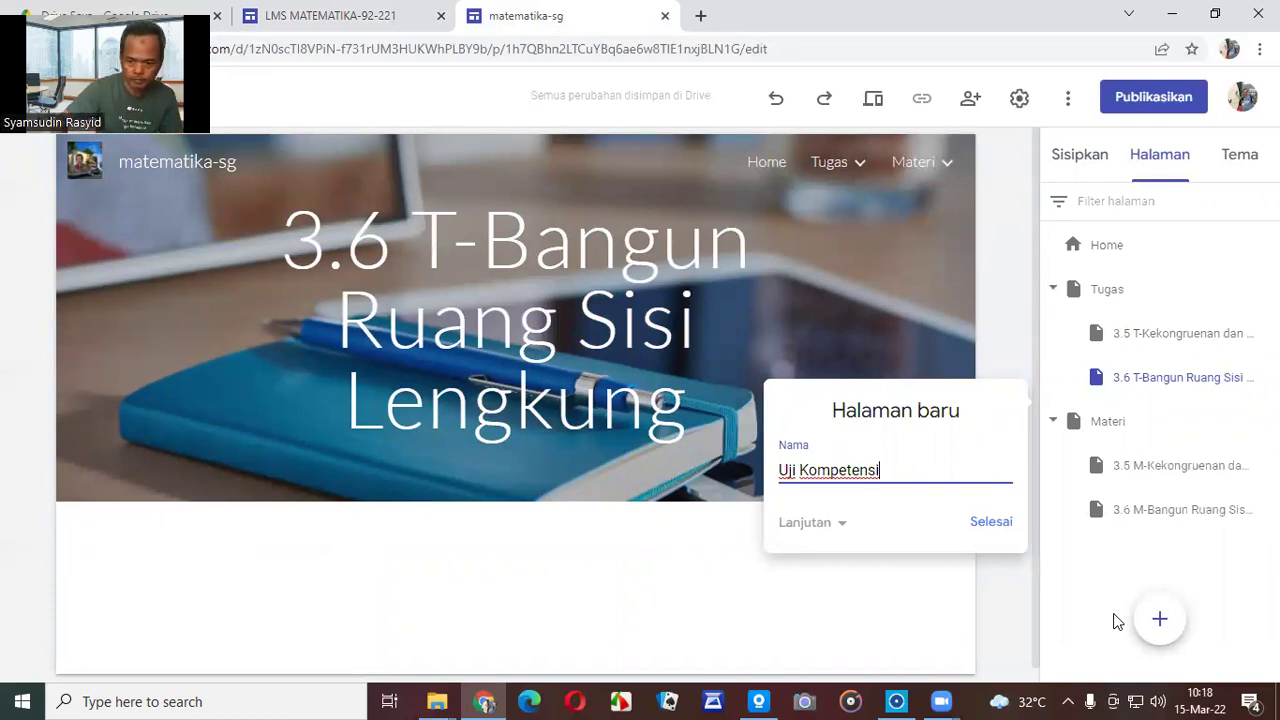
left_click(986, 524)
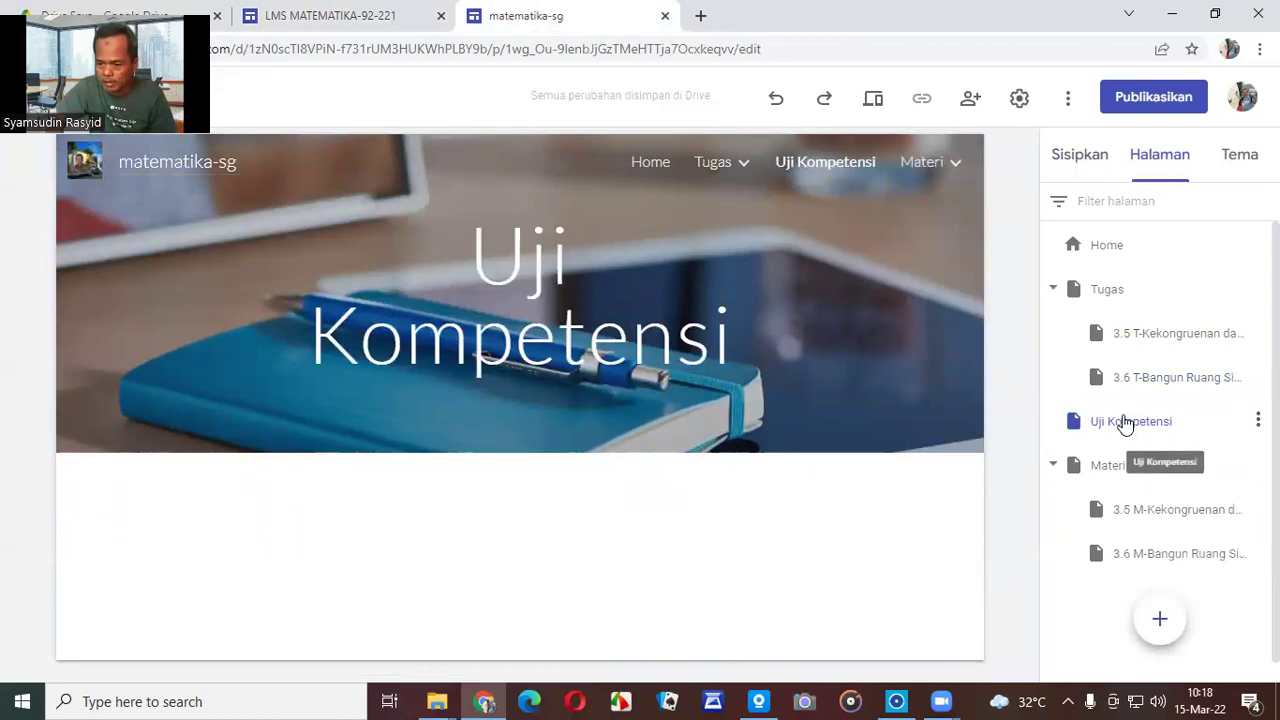
Reorder the pages to Home, Materi, Tugas, Uji Kompetensi.
left_click_drag(1144, 293, 1106, 577)
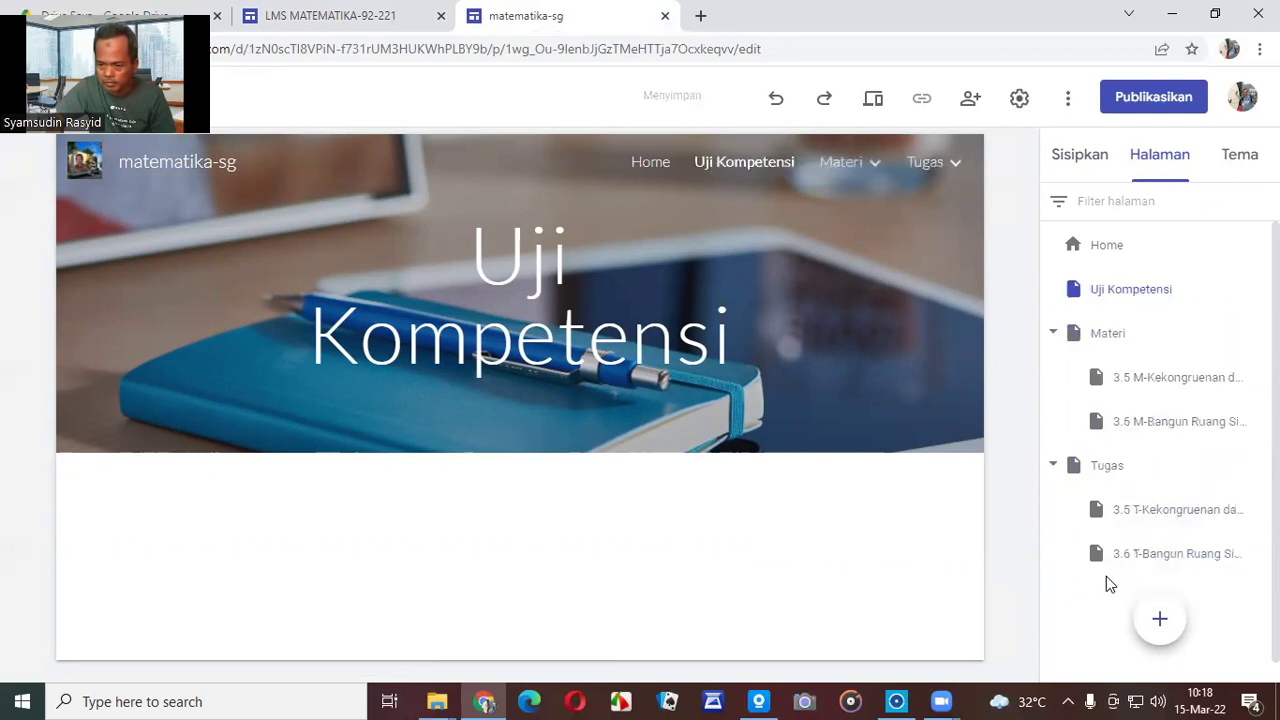
left_click_drag(1154, 292, 1120, 578)
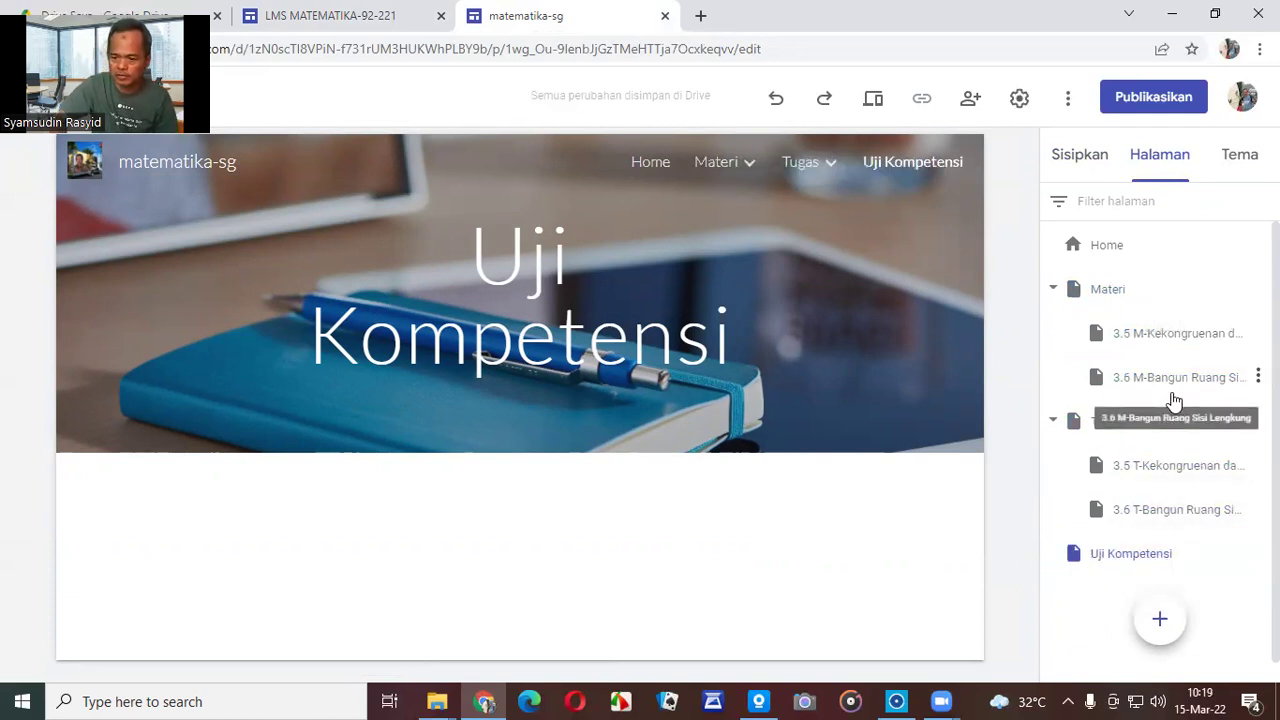
scroll(1165, 400, "down", 1)
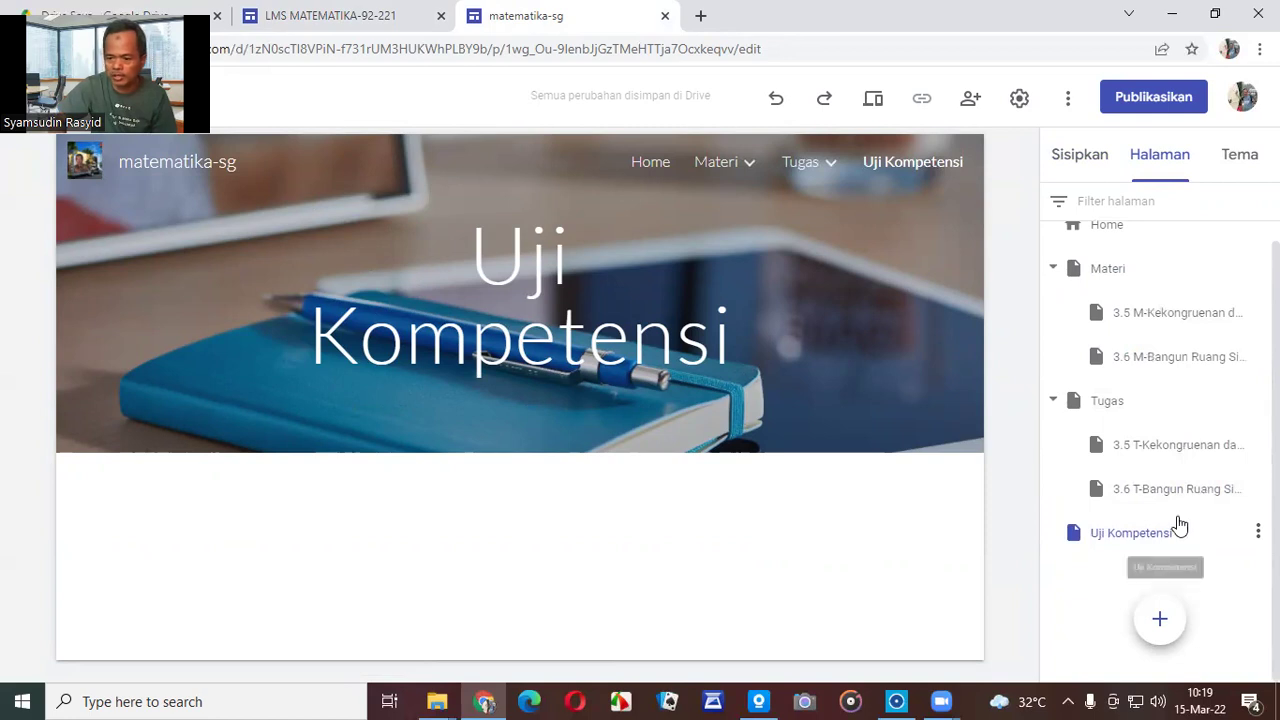
Add subpage '3.5 UK-Kekongruenan dan Kesebangunan' beneath the Uji Kompetensi page.
left_click(1258, 532)
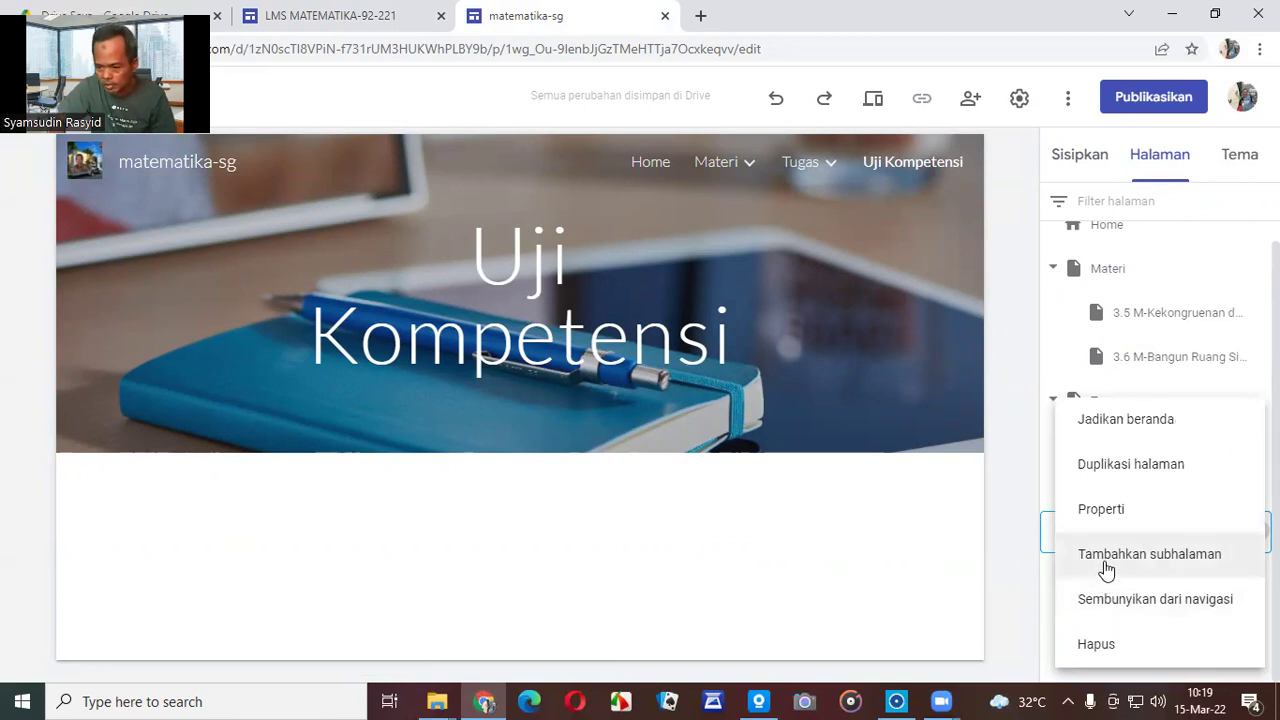
left_click(1106, 567)
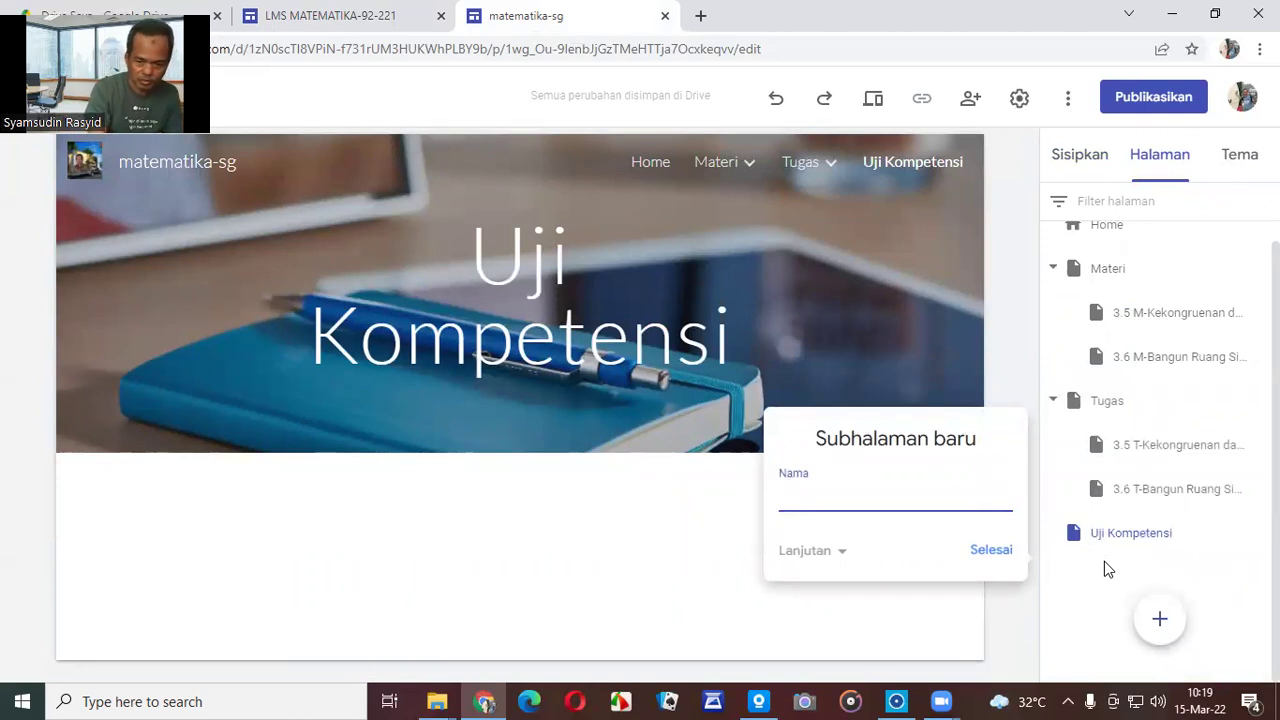
type("UK-")
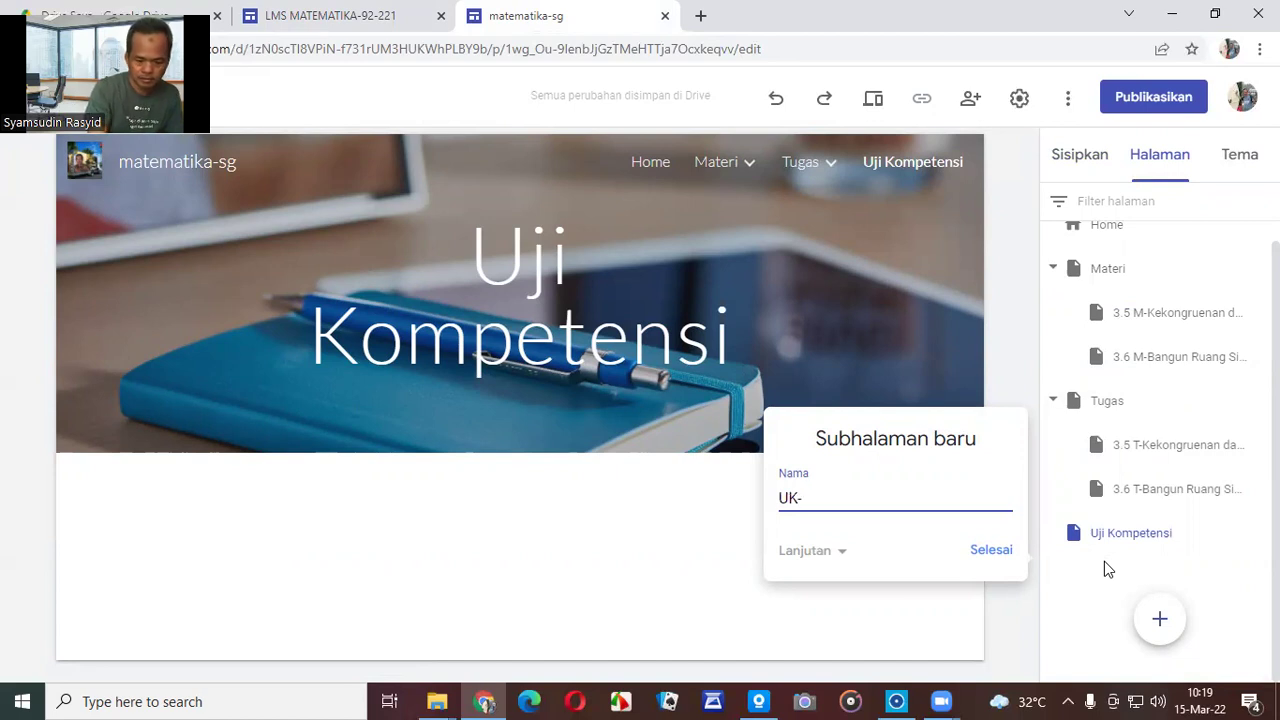
key("BackSpace")
key("BackSpace")
type("3.5 UK")
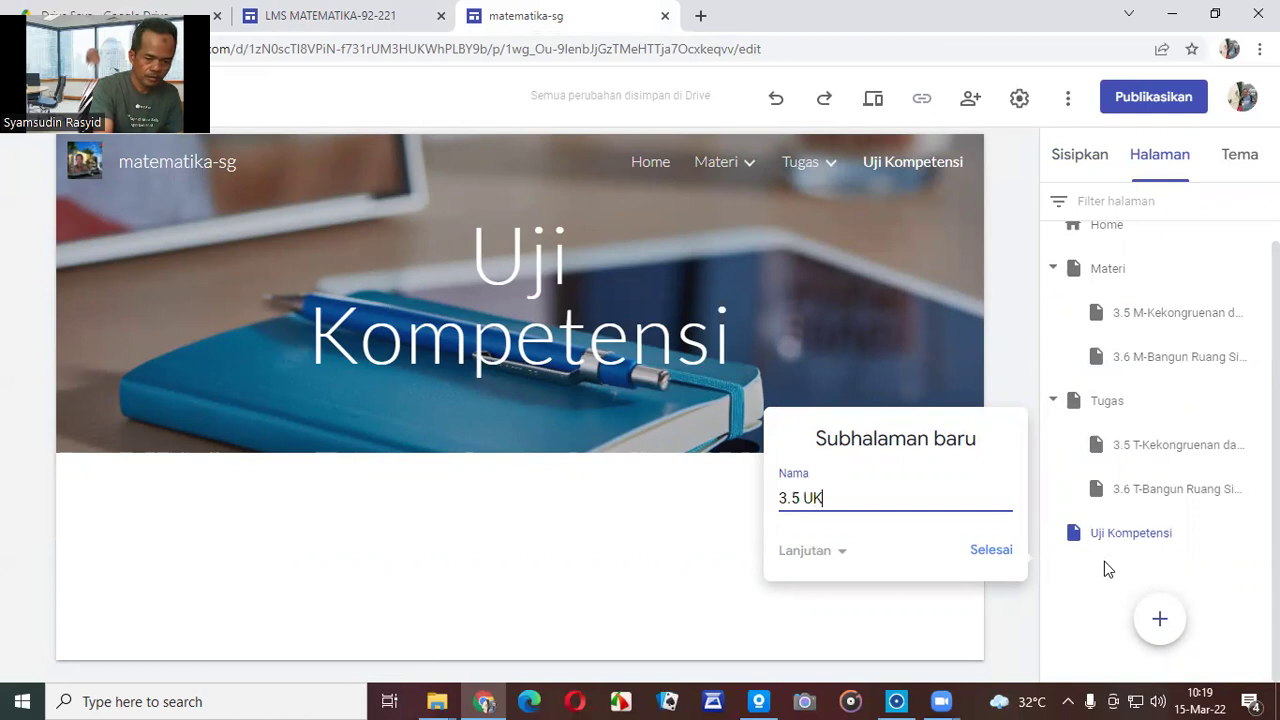
type("-Kekongruenan dan Keseban")
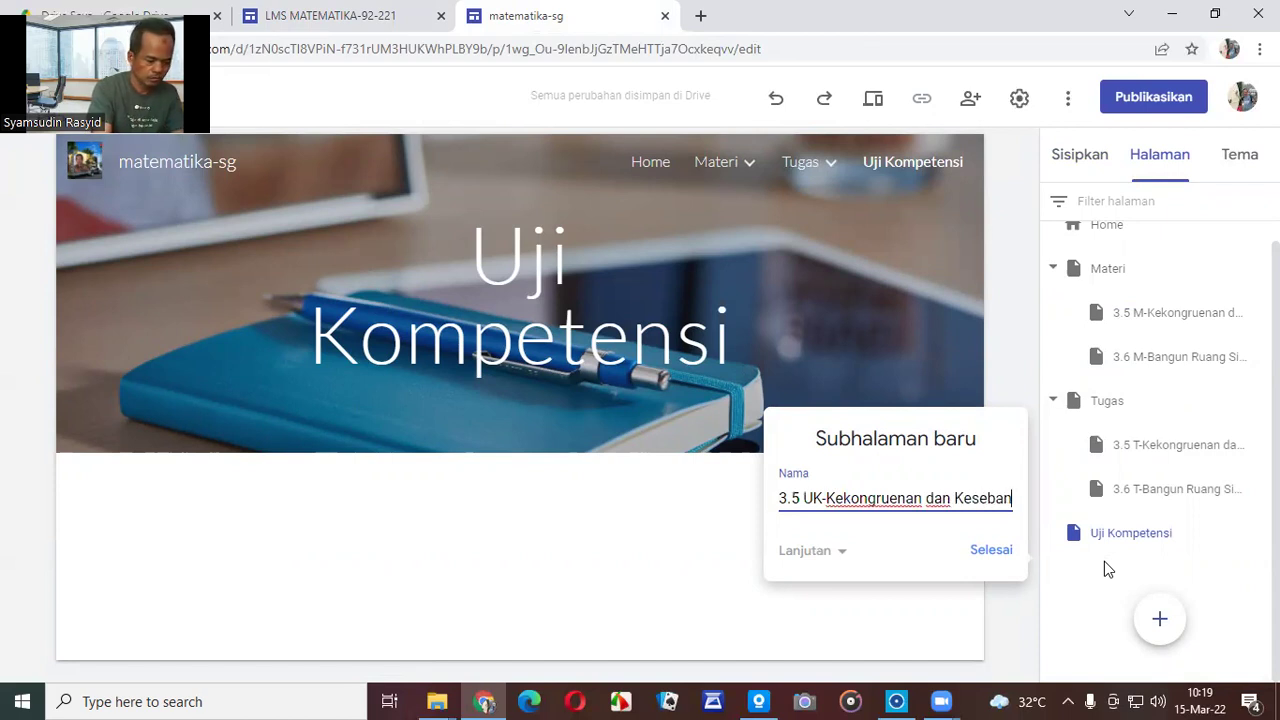
type("gunan")
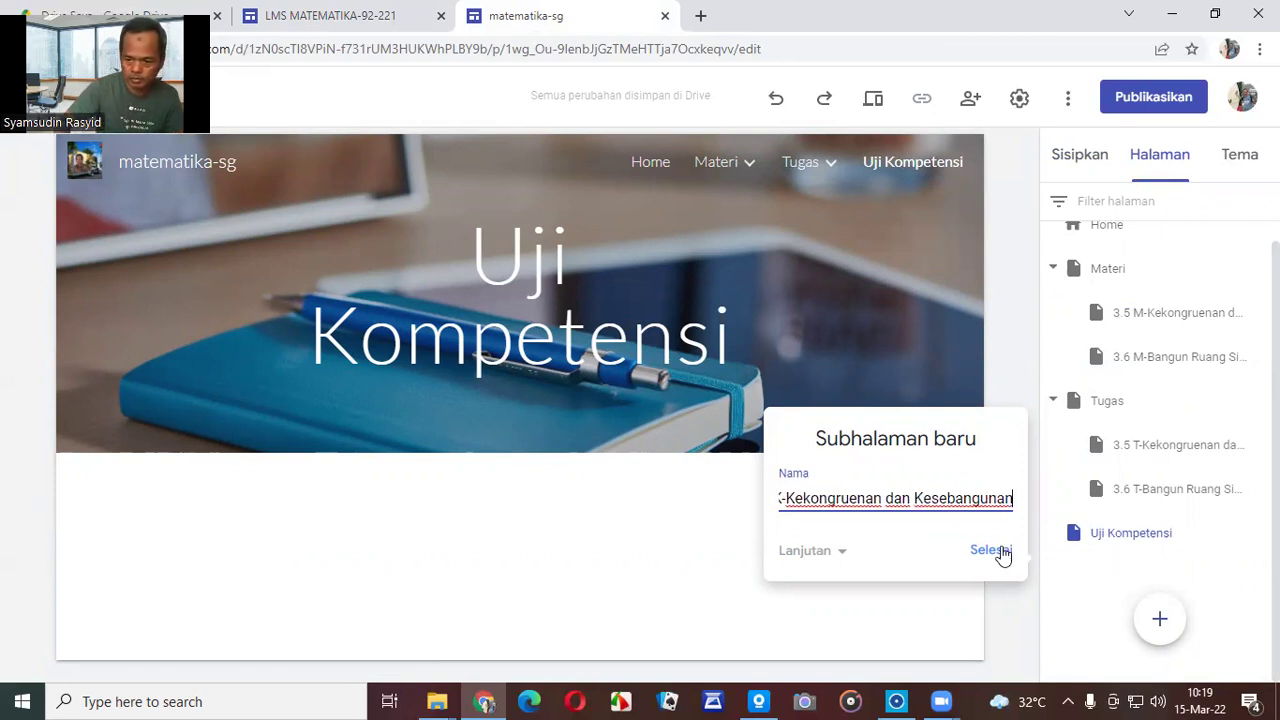
left_click(1001, 551)
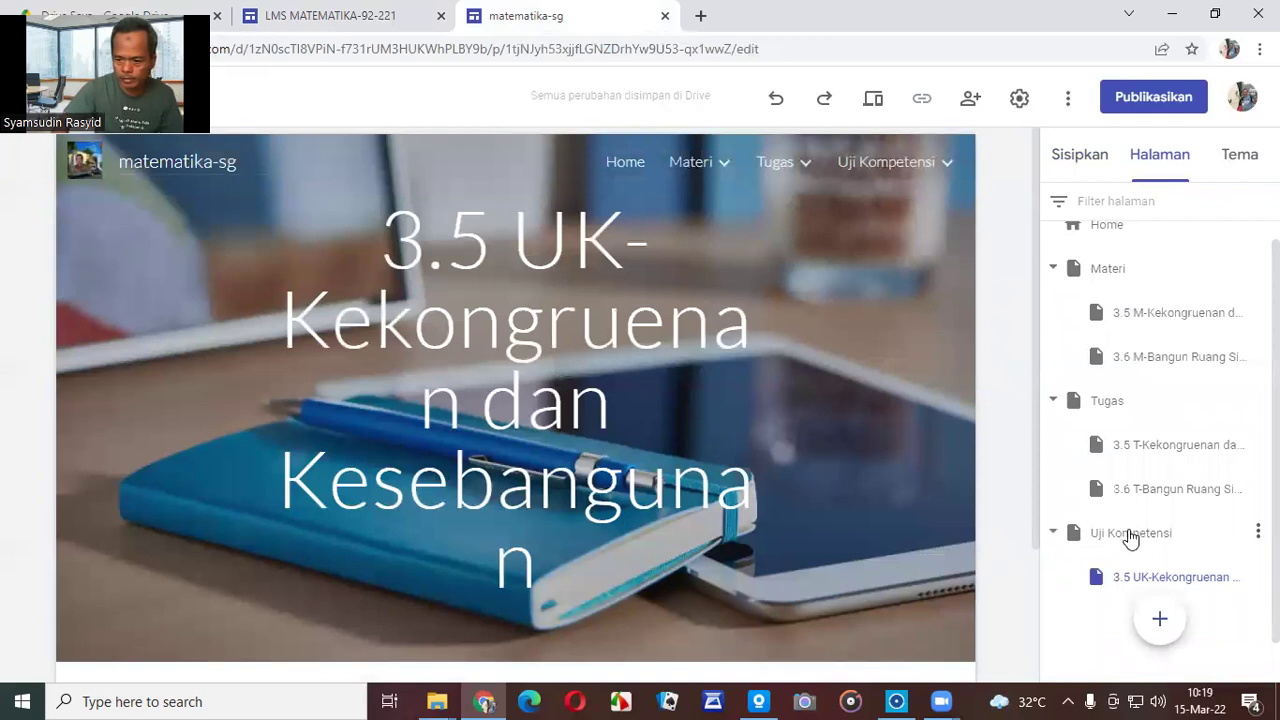
Create the Uji Kompetensi subpage '3.6 UK-Bangun Ruang Sisi Lengkung', correcting typos in the name.
left_click(1257, 532)
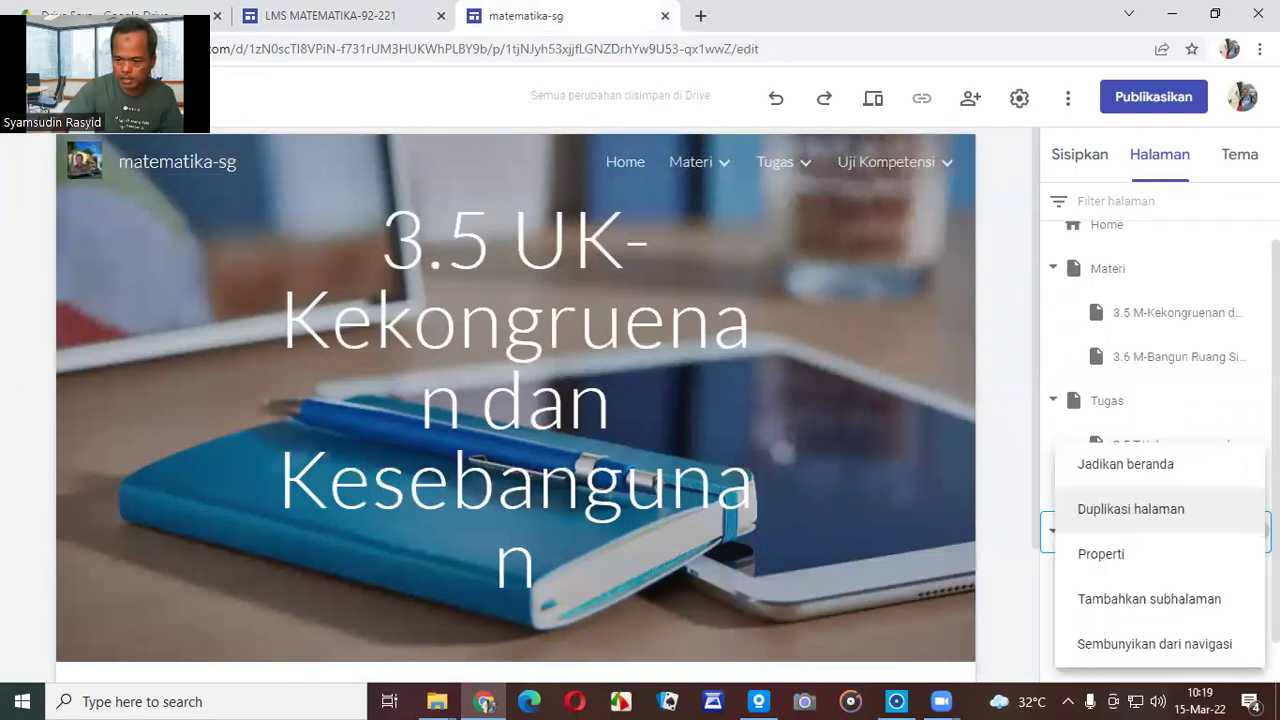
left_click(1166, 602)
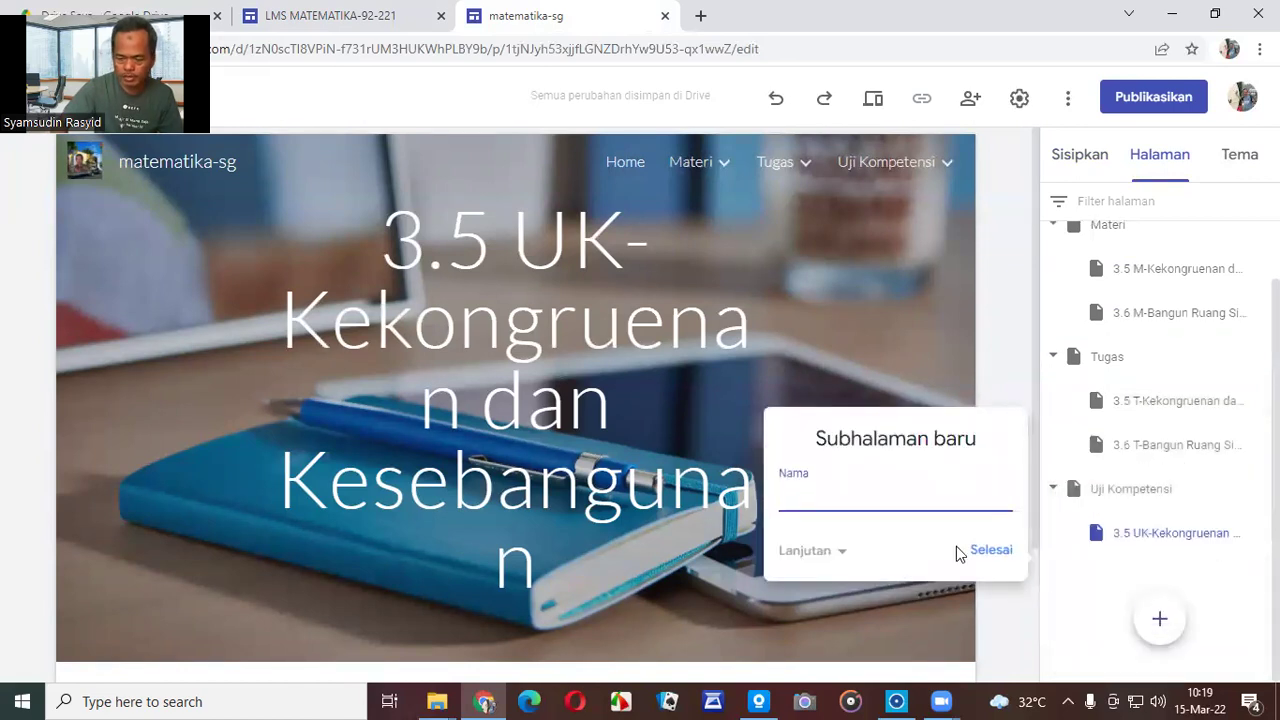
type("3.6 UK-")
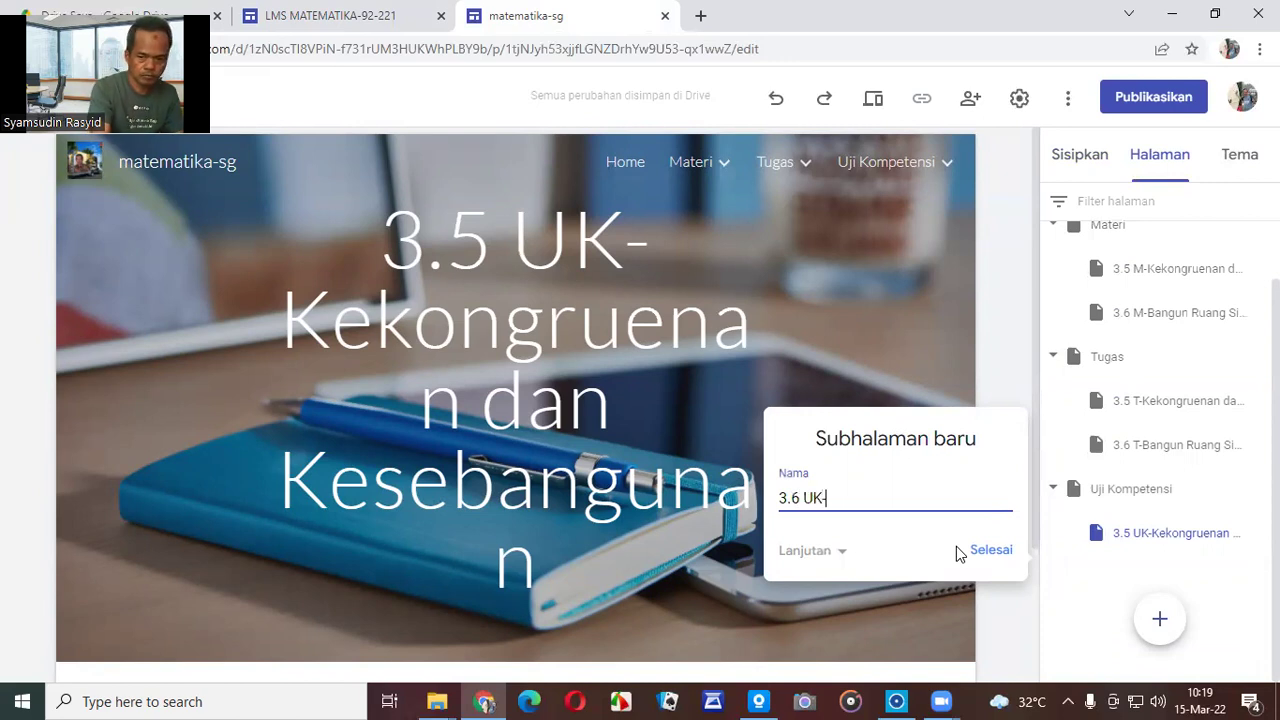
type("Bangun Ruang Sisi Lengkung")
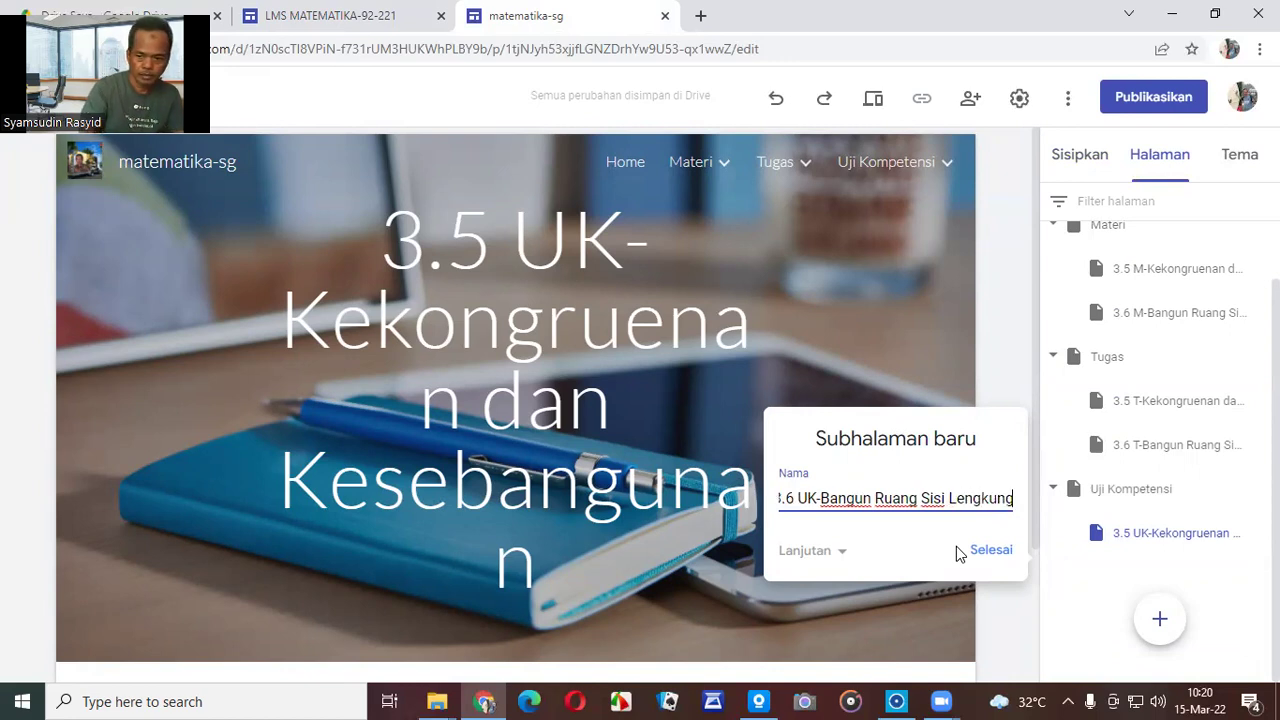
left_click(977, 552)
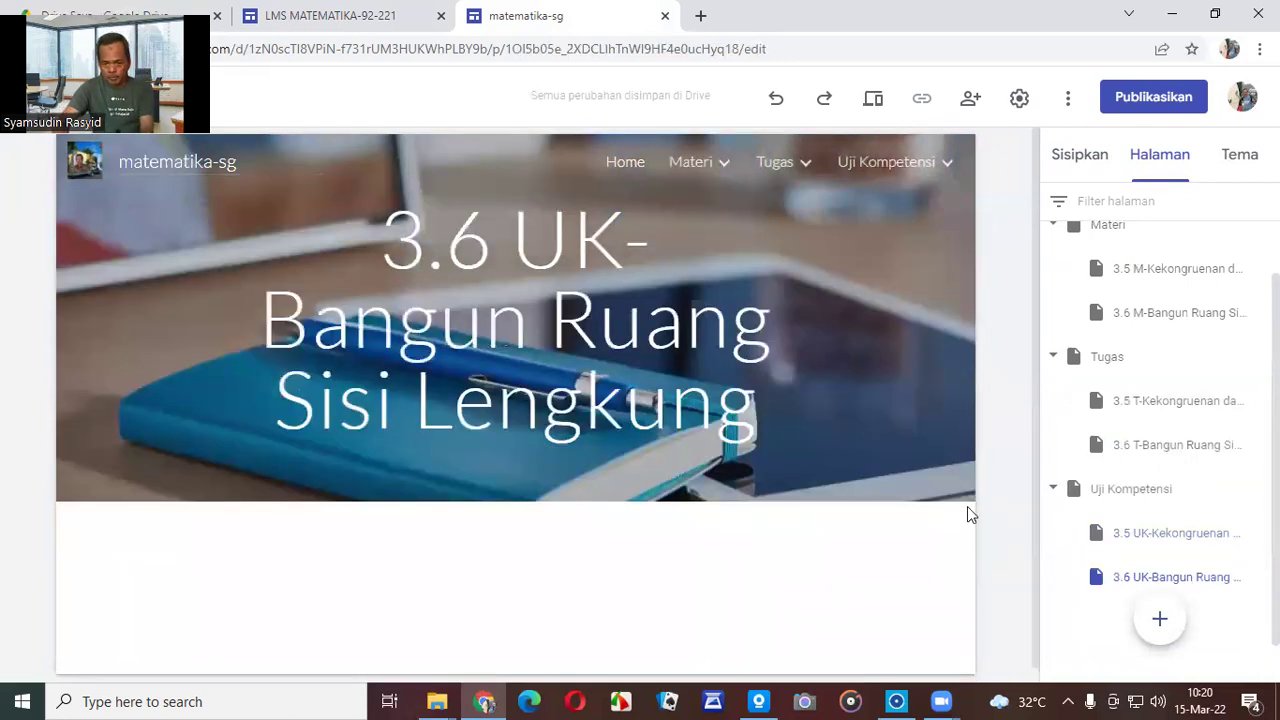
Browse Home, Materi and Tugas from the site navigation bar, ending on the Materi page.
mouse_move(688, 165)
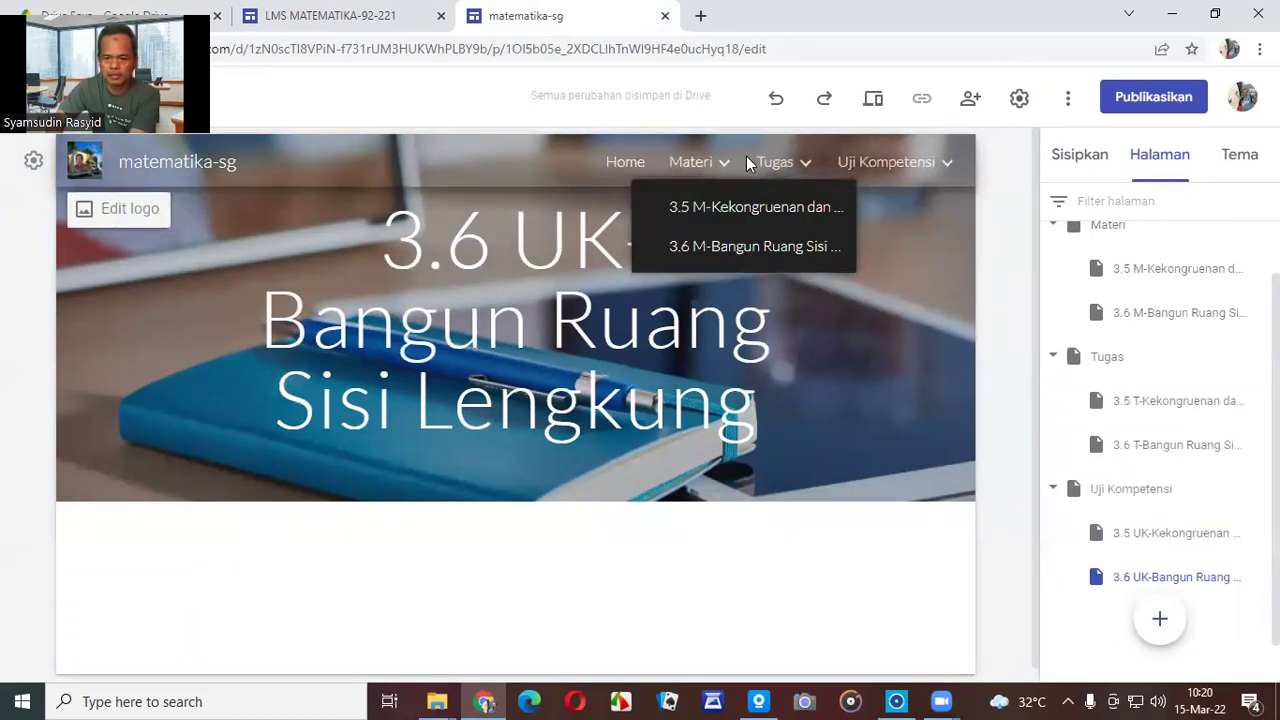
mouse_move(786, 165)
mouse_move(893, 166)
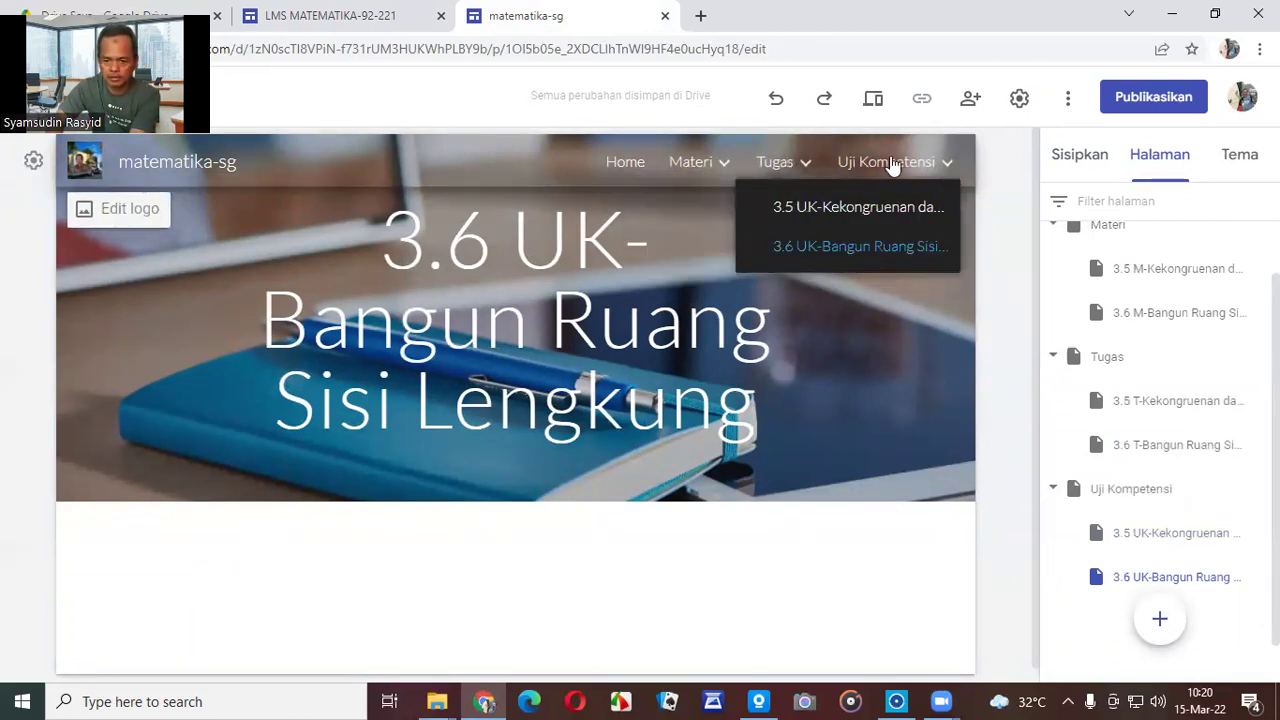
left_click(688, 170)
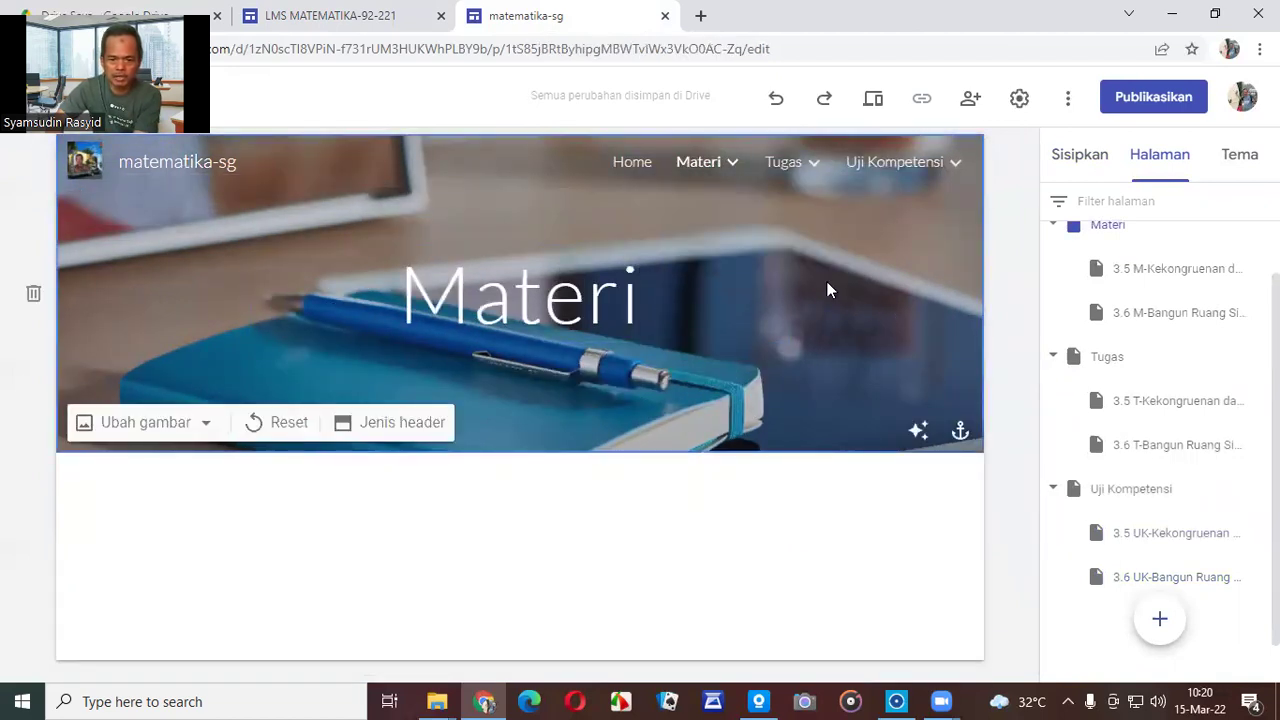
left_click(629, 162)
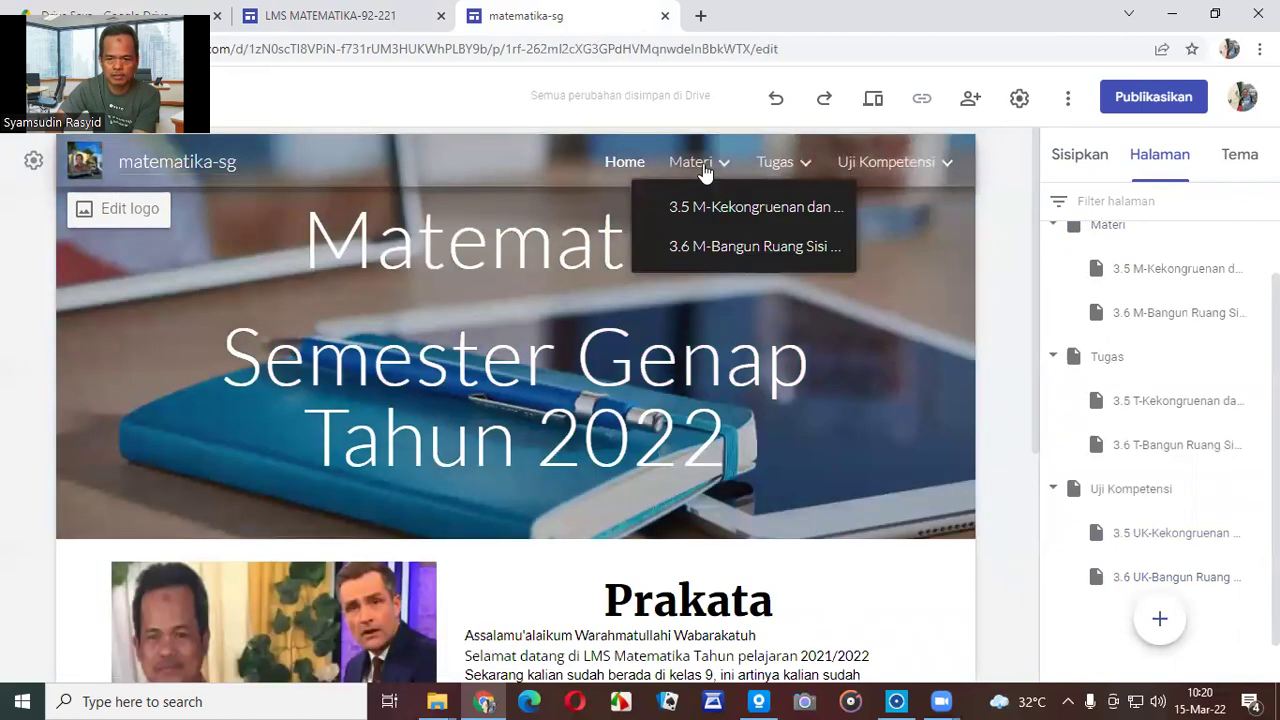
left_click(703, 172)
left_click(790, 165)
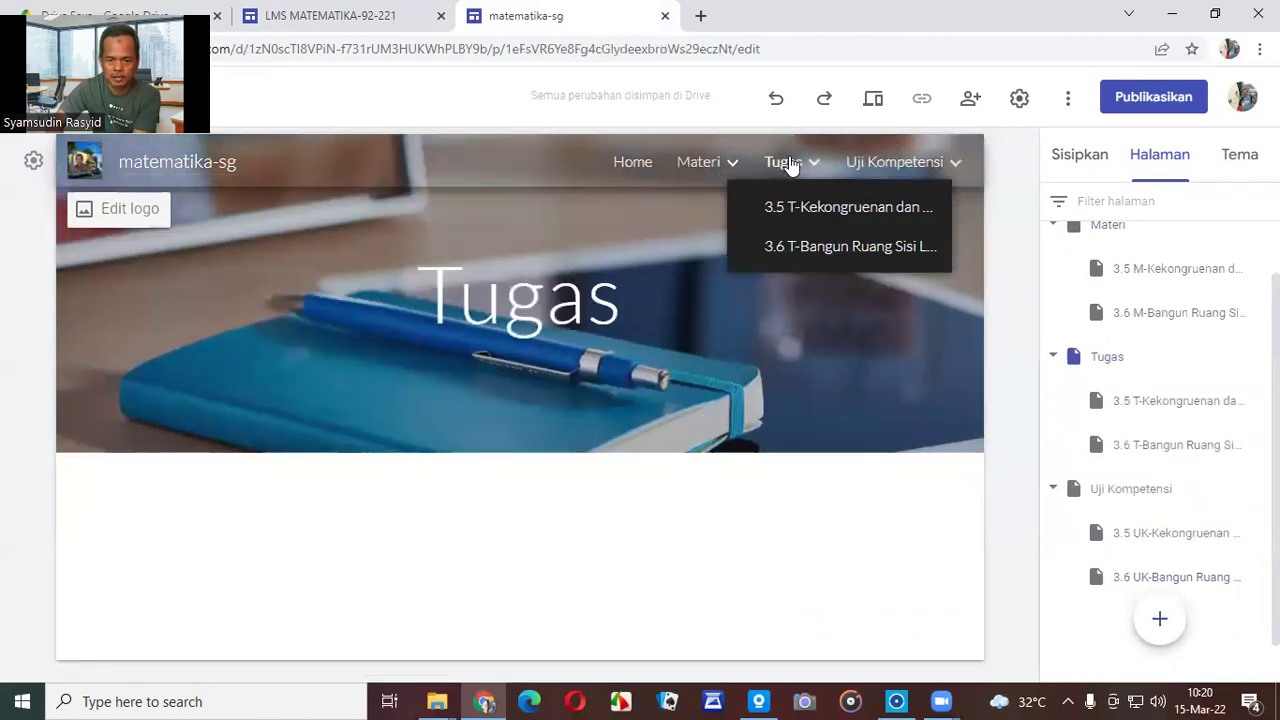
left_click(693, 166)
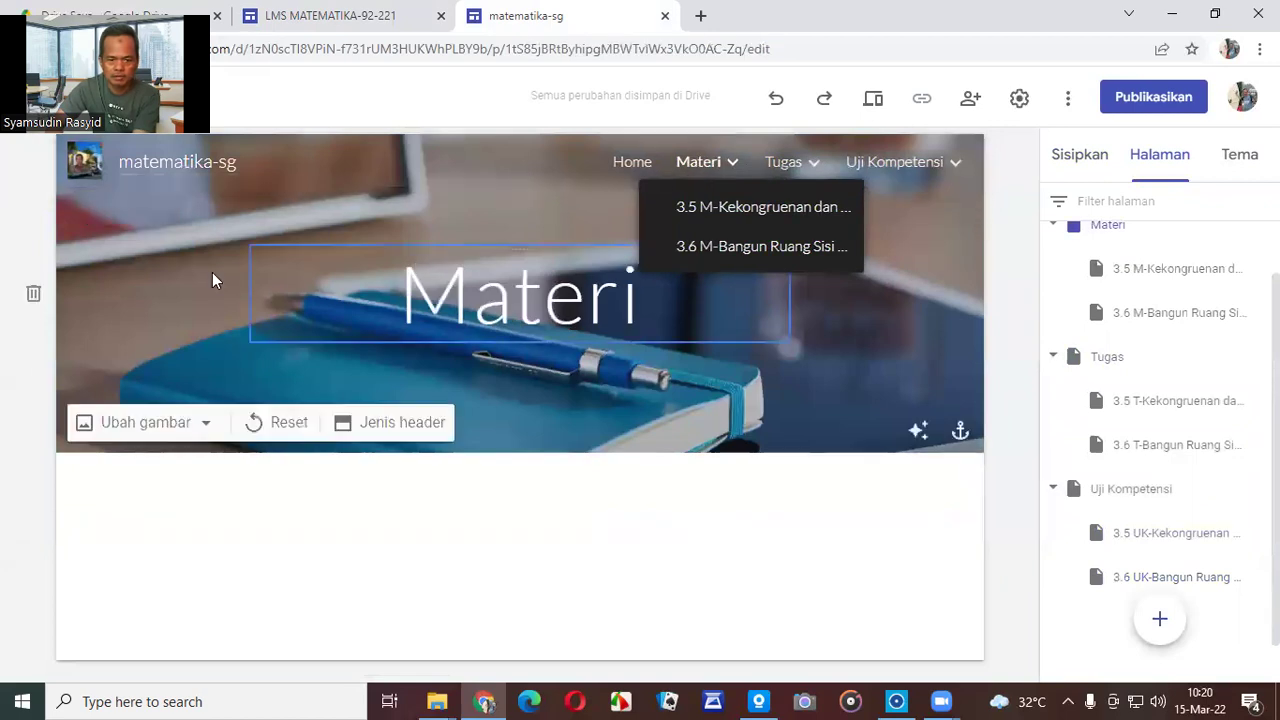
Set the Materi header to the pale desk photo with laptop and glass from the gallery.
left_click(150, 428)
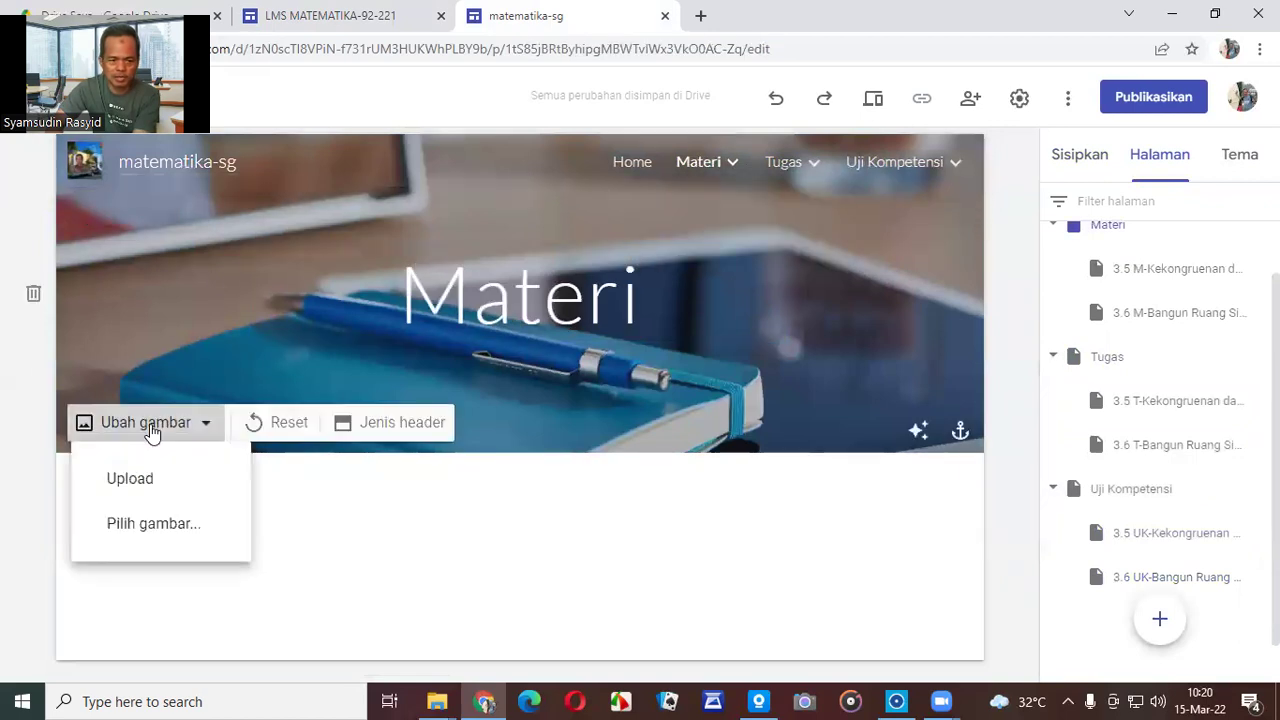
left_click(163, 526)
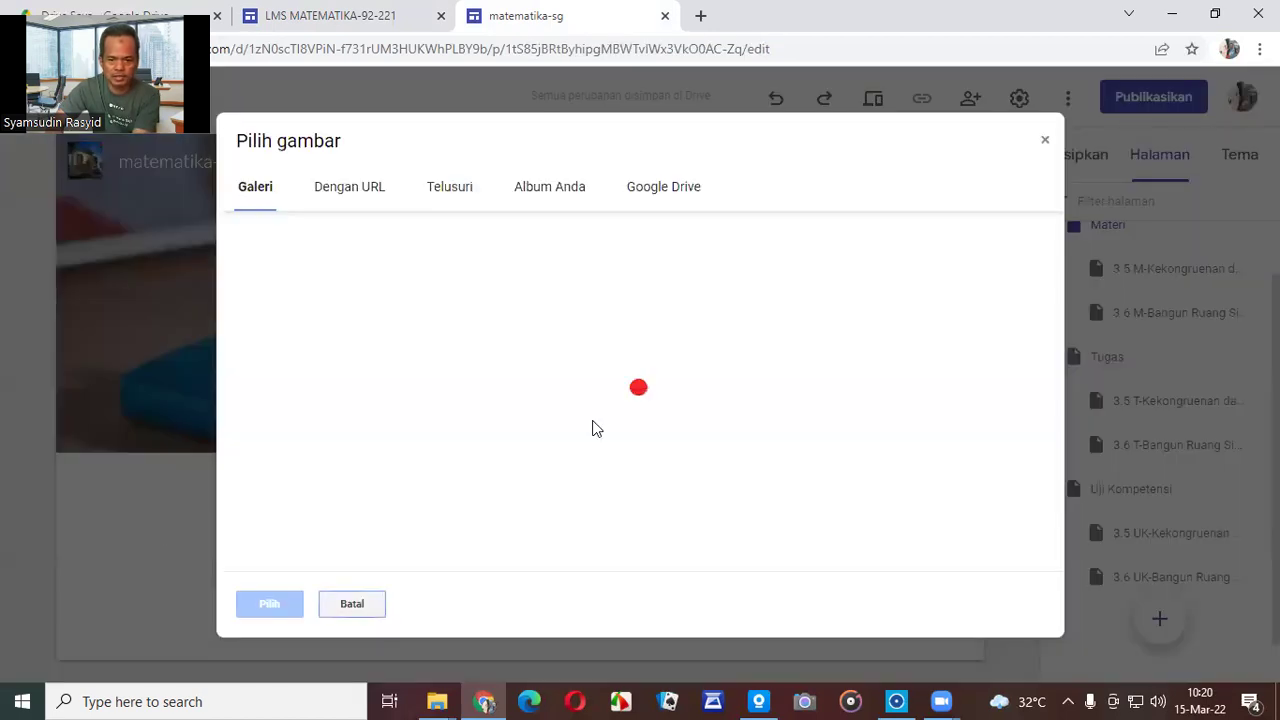
scroll(957, 378, "down", 1)
scroll(957, 378, "down", 2)
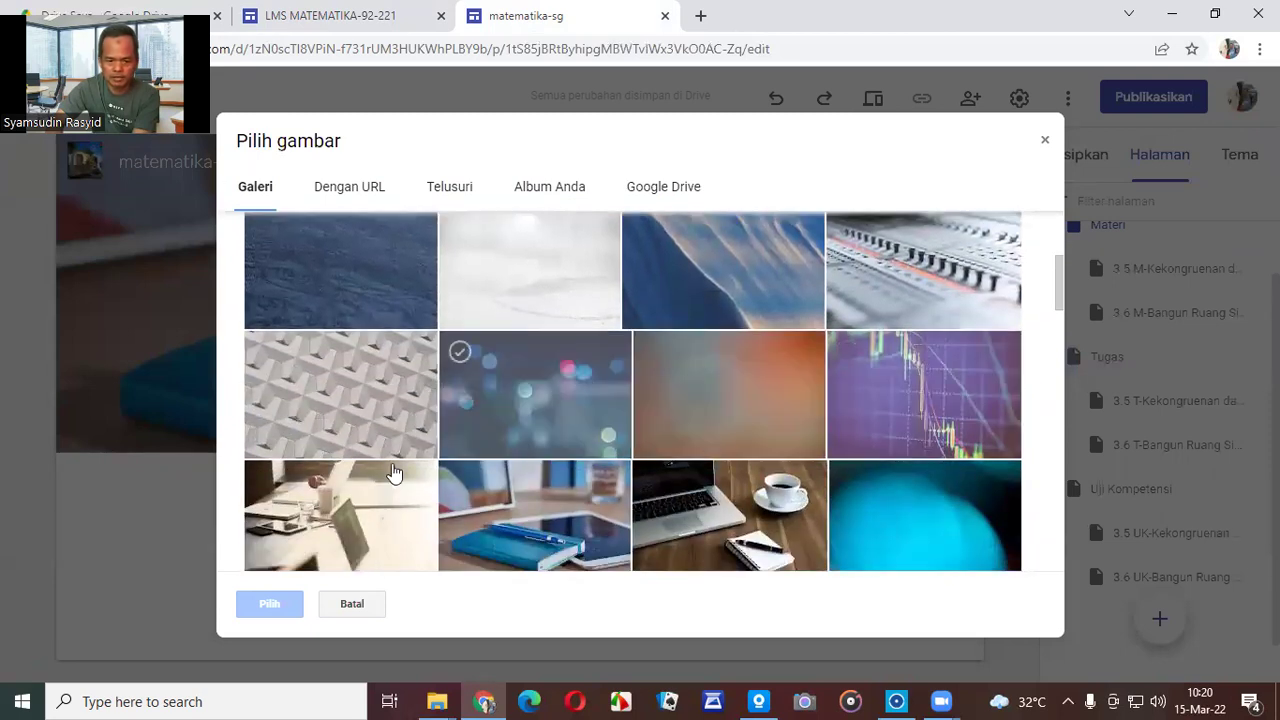
left_click(335, 490)
left_click(288, 605)
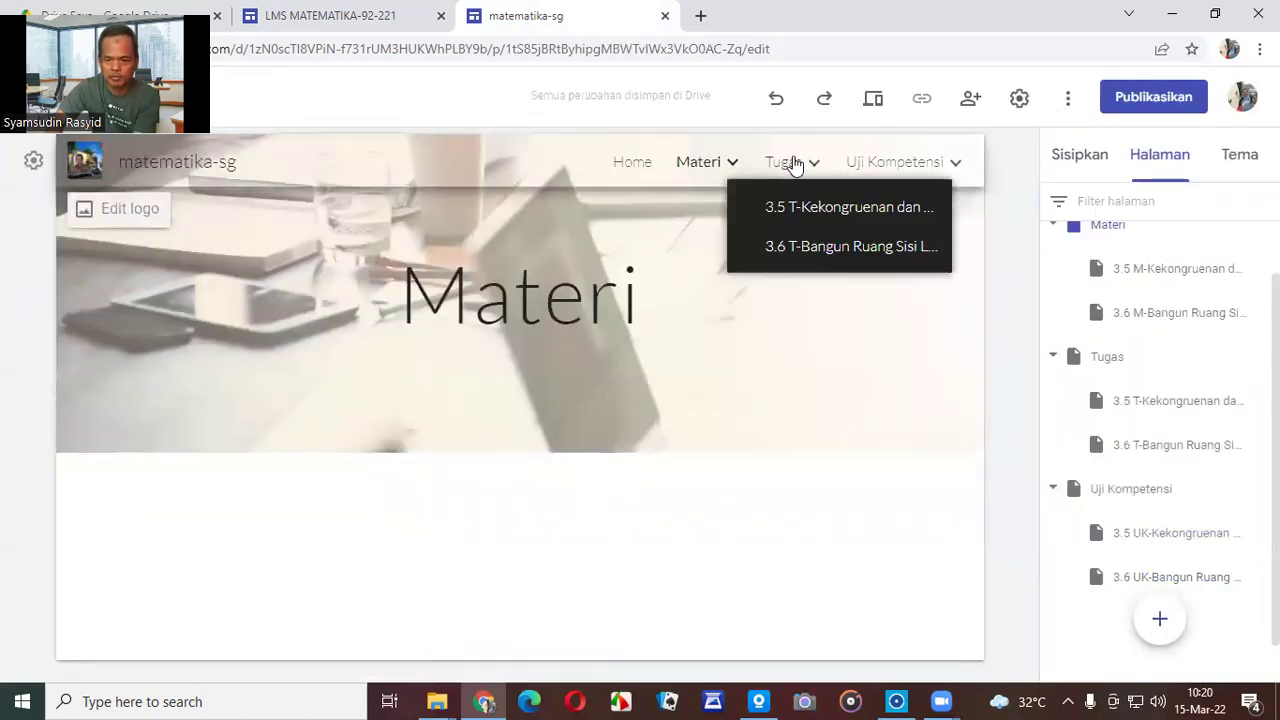
left_click(790, 162)
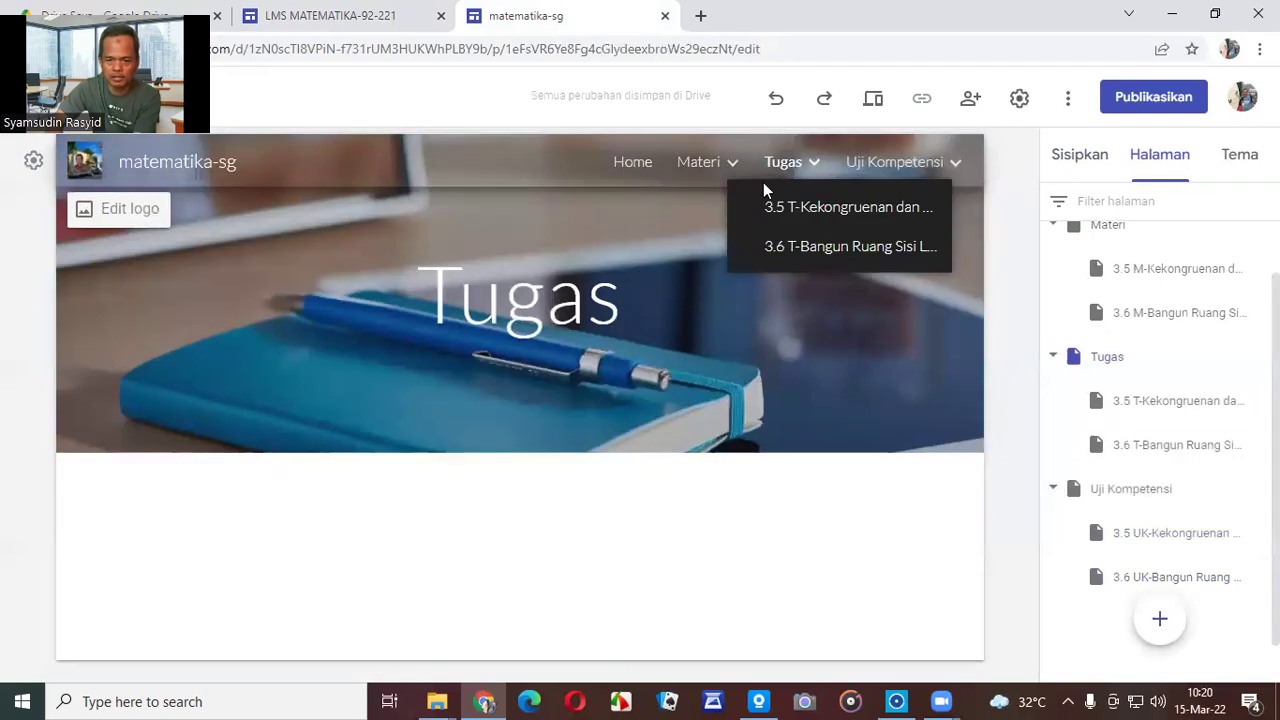
Give the Tugas header the cyan blurred gallery image.
left_click(114, 426)
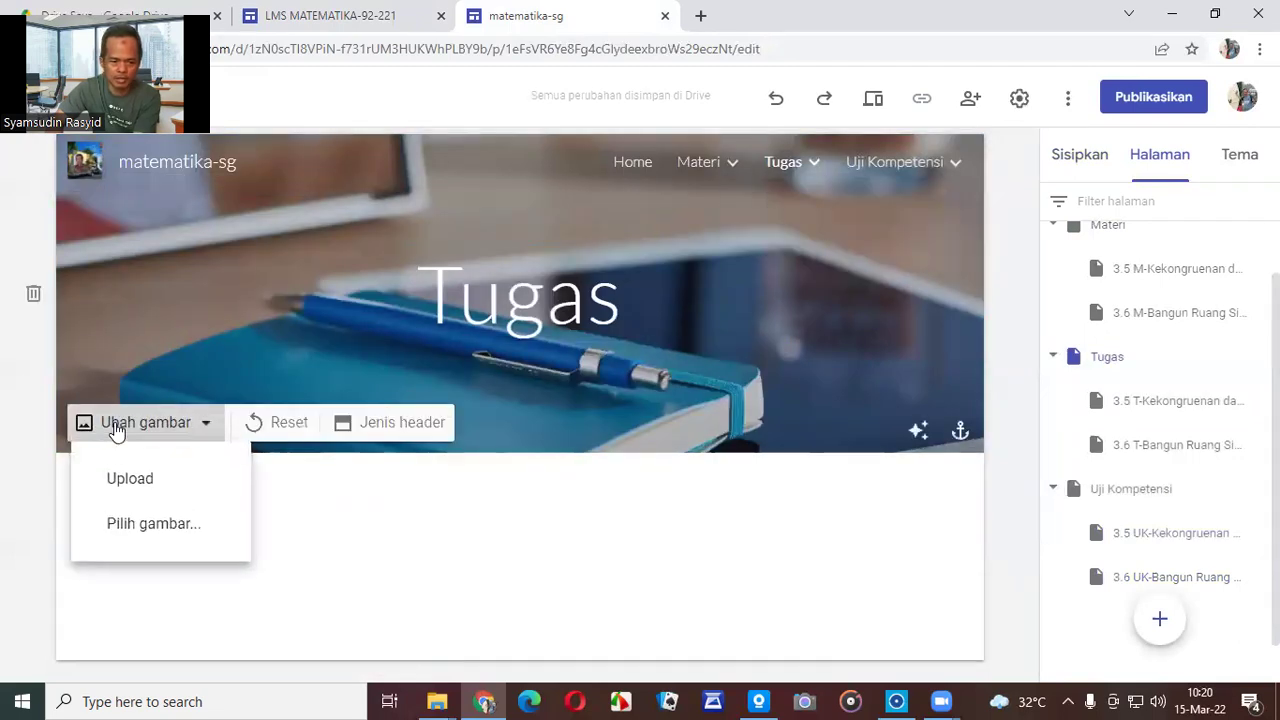
left_click(140, 525)
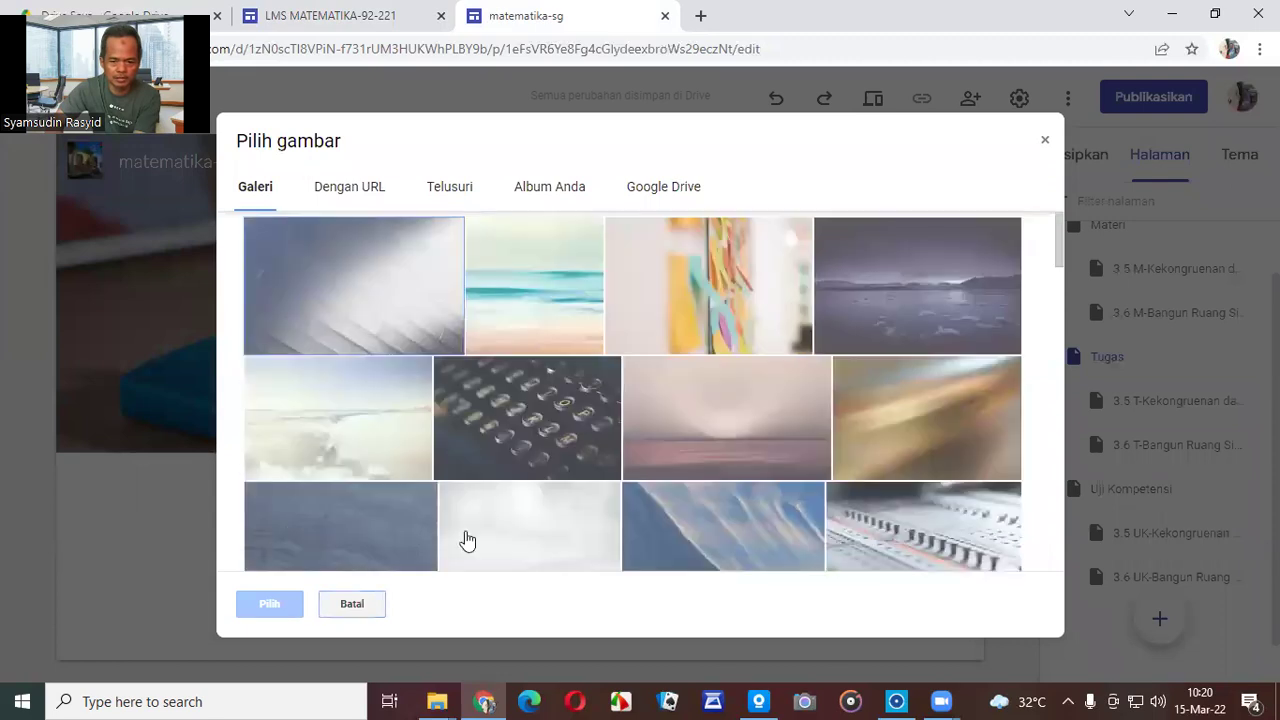
scroll(960, 495, "down", 5)
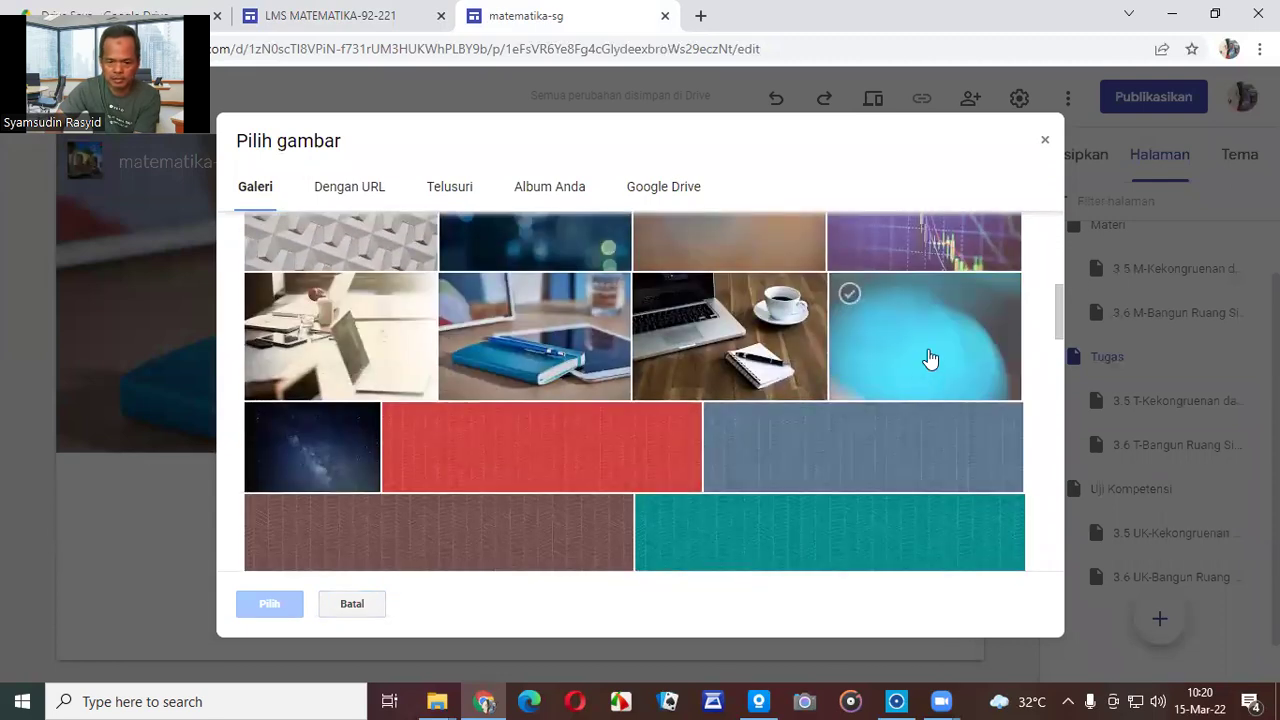
left_click(930, 358)
left_click(257, 604)
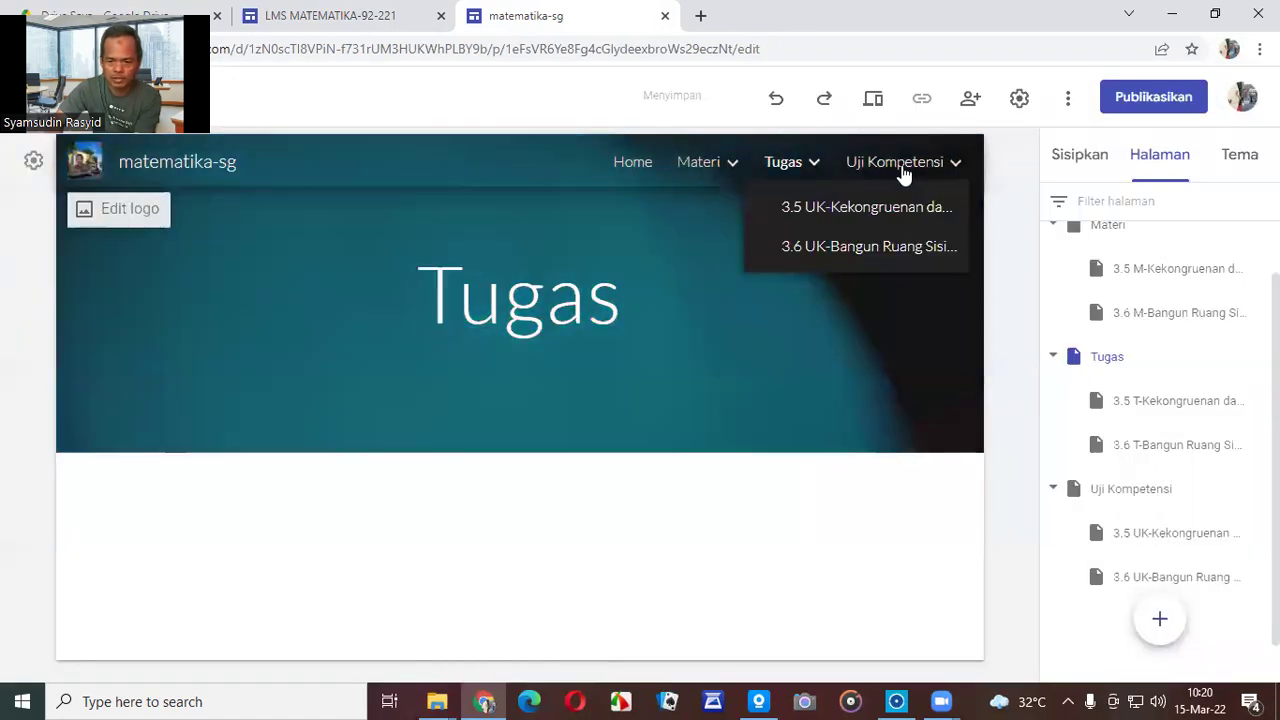
left_click(903, 172)
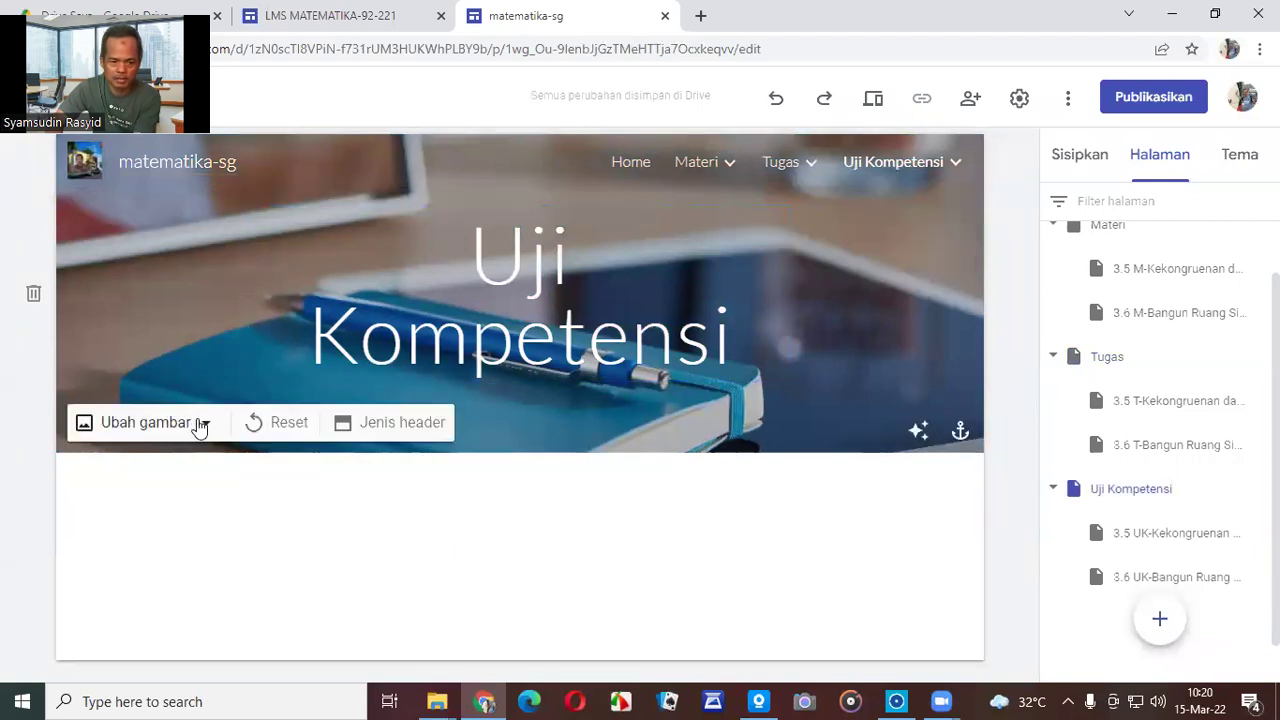
Pick the dark close-up typewriter keys photo from the gallery for the Uji Kompetensi header.
left_click(200, 424)
left_click(186, 524)
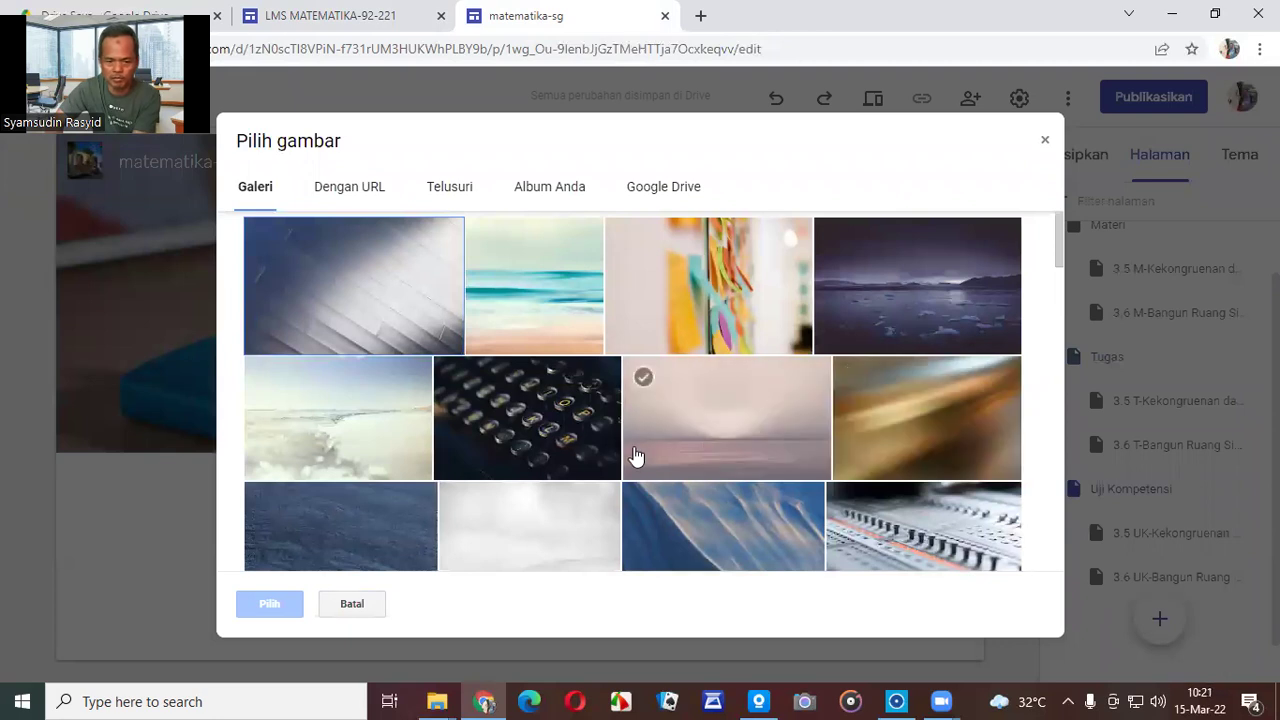
scroll(623, 458, "down", 1)
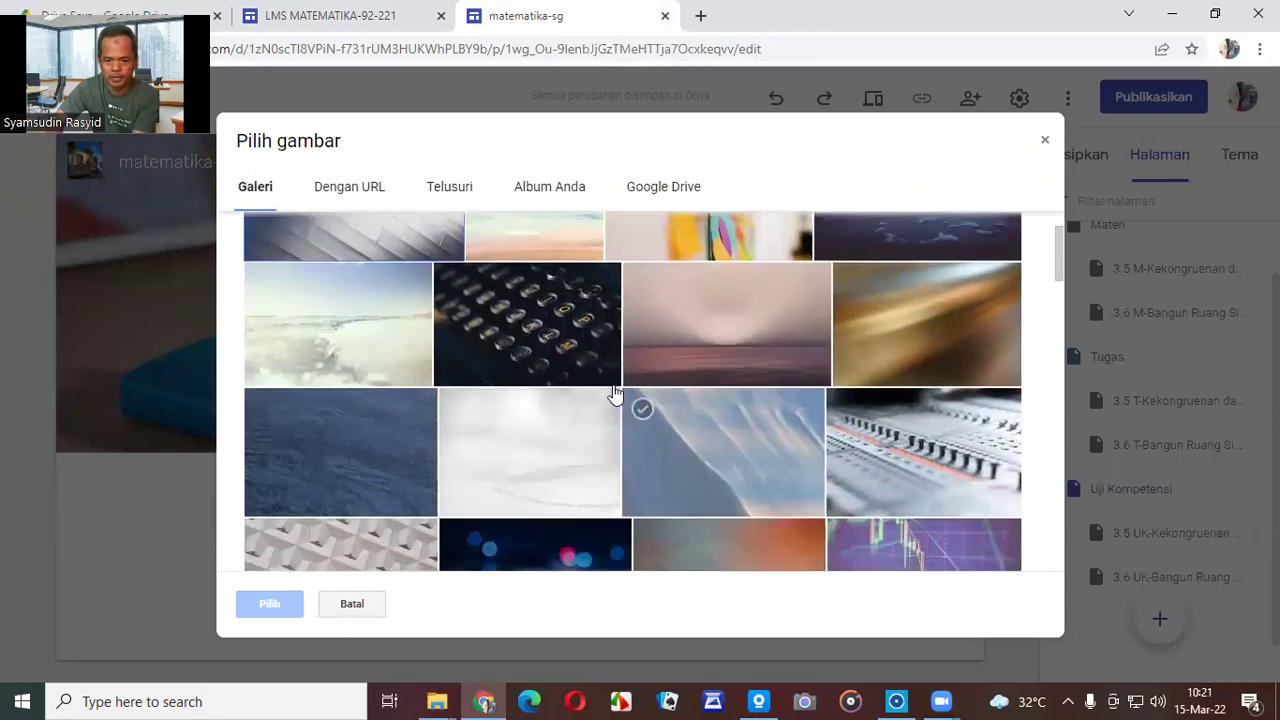
left_click(583, 320)
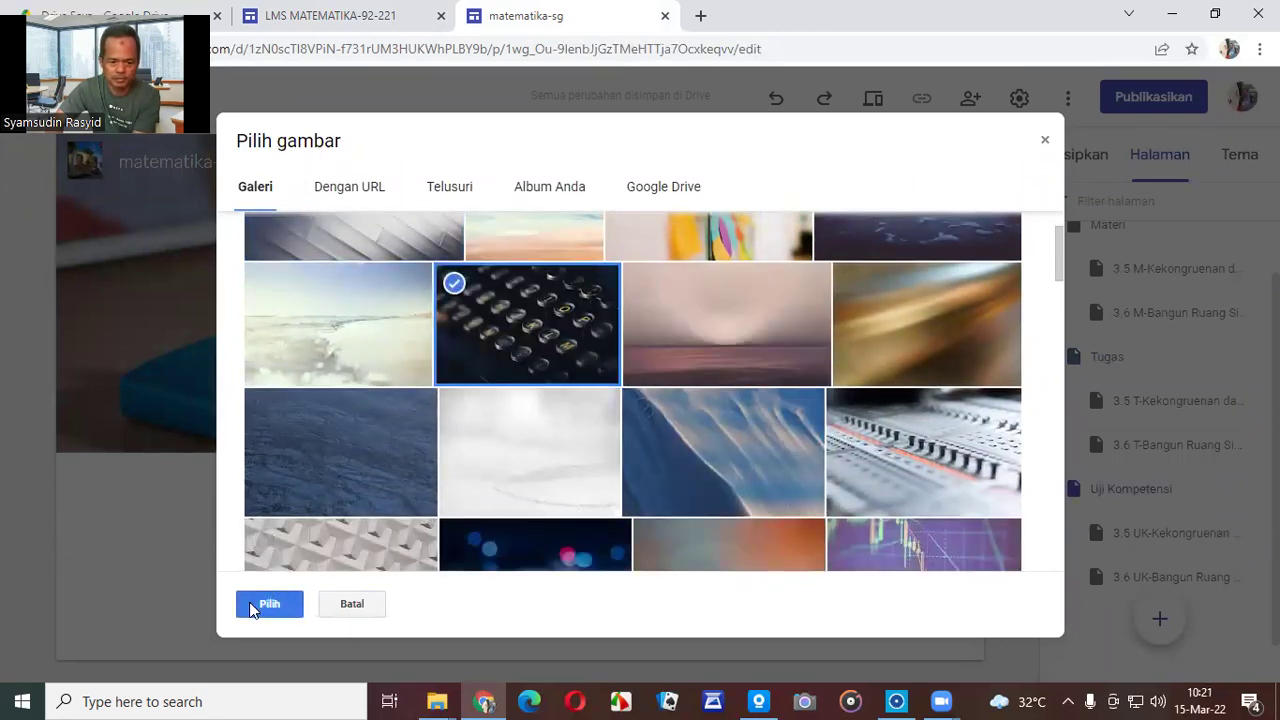
left_click(265, 603)
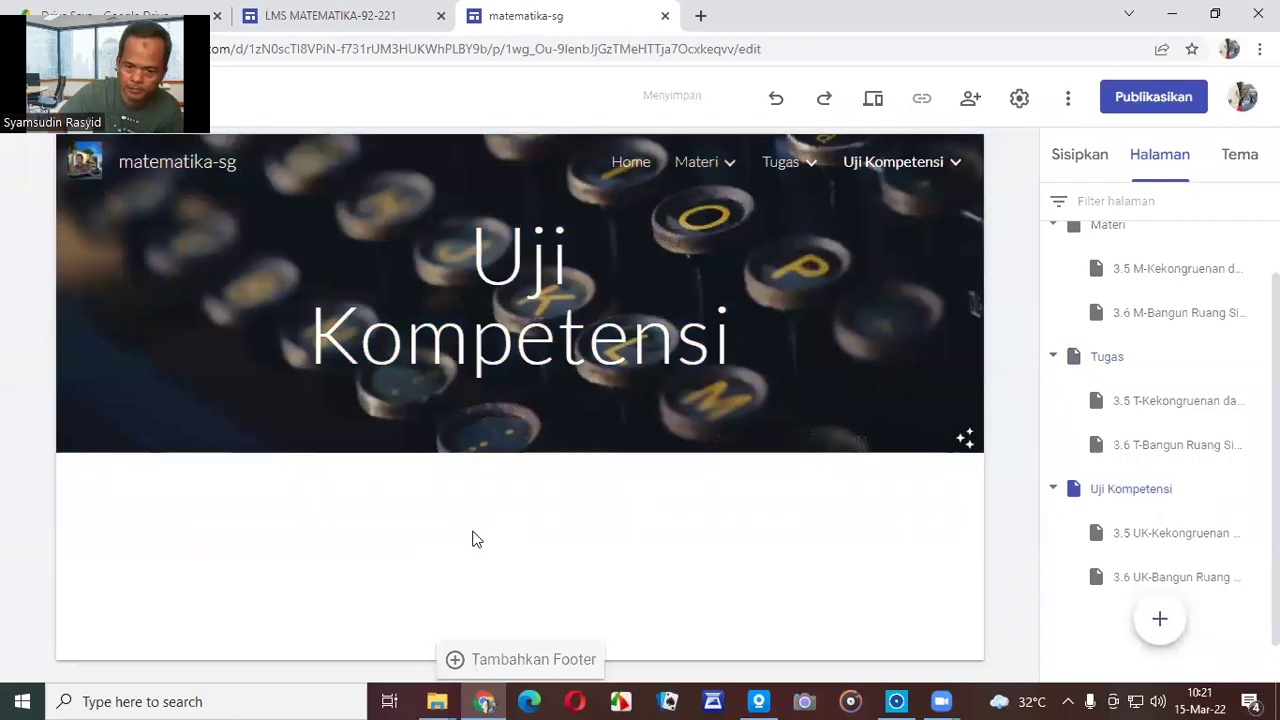
Preview the site from Materi, visit the 3.5 and 3.6 subpages, then exit preview.
left_click(698, 166)
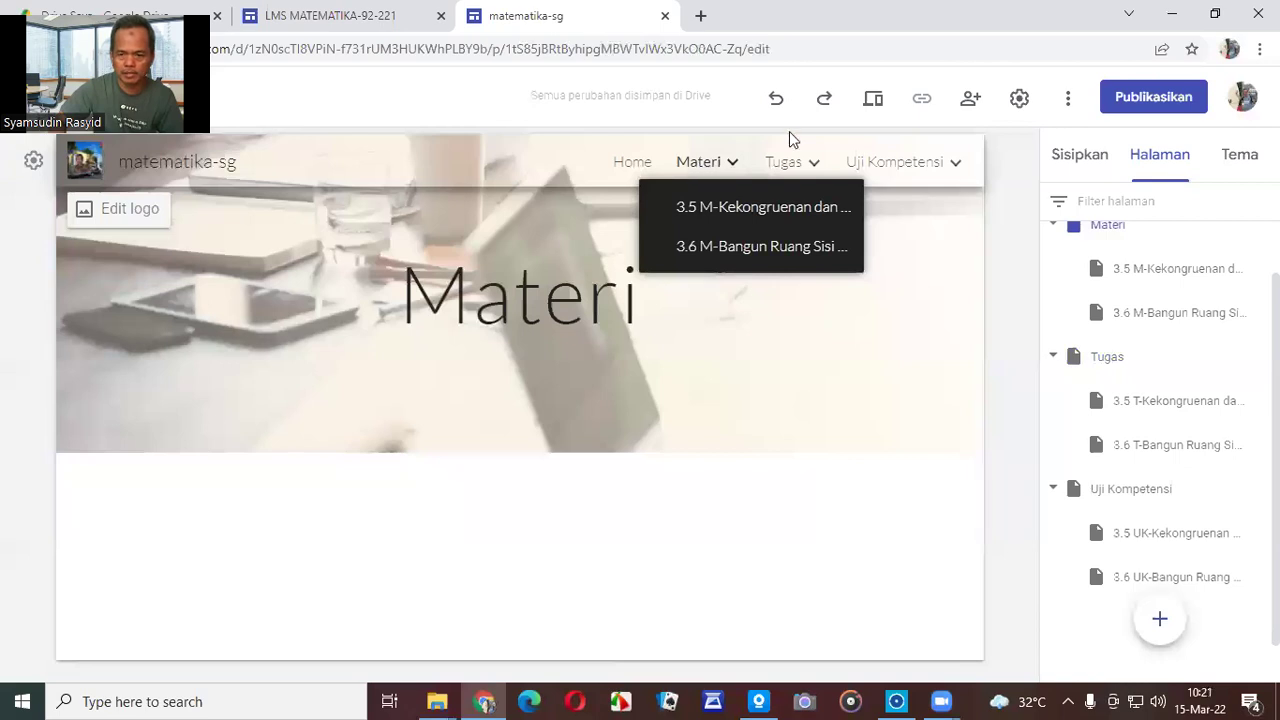
left_click(873, 101)
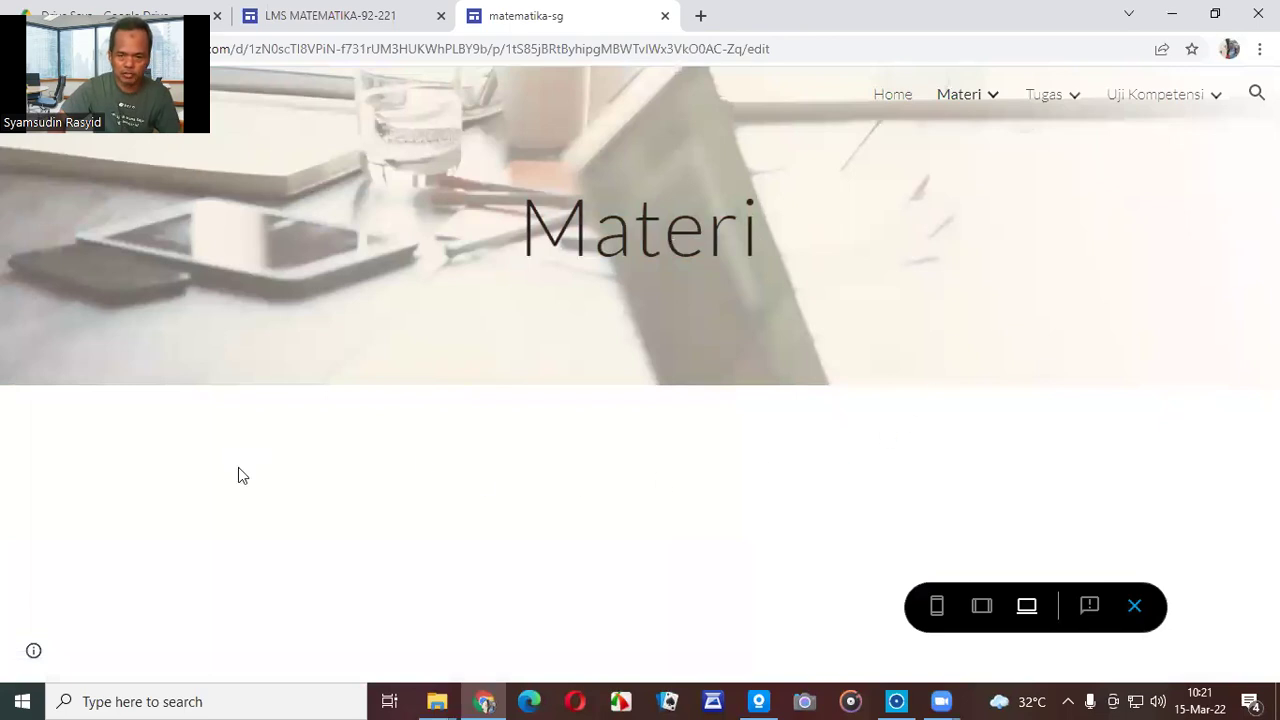
mouse_move(994, 100)
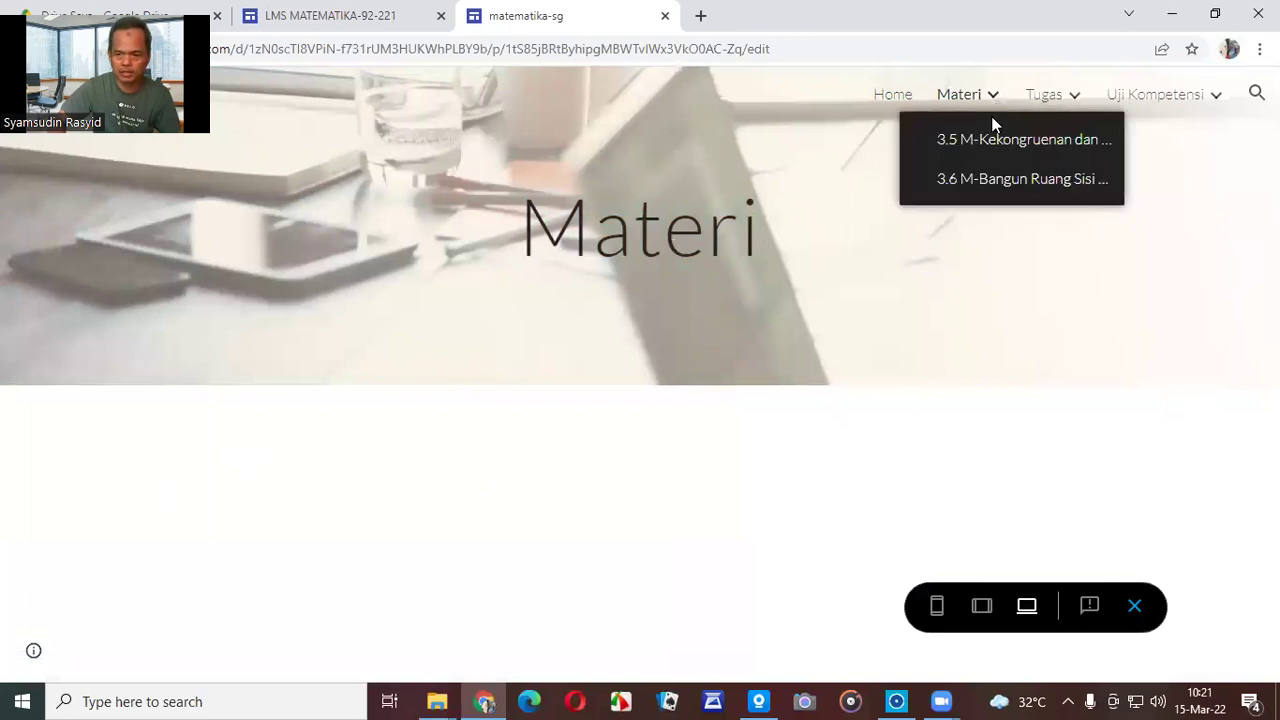
left_click(988, 143)
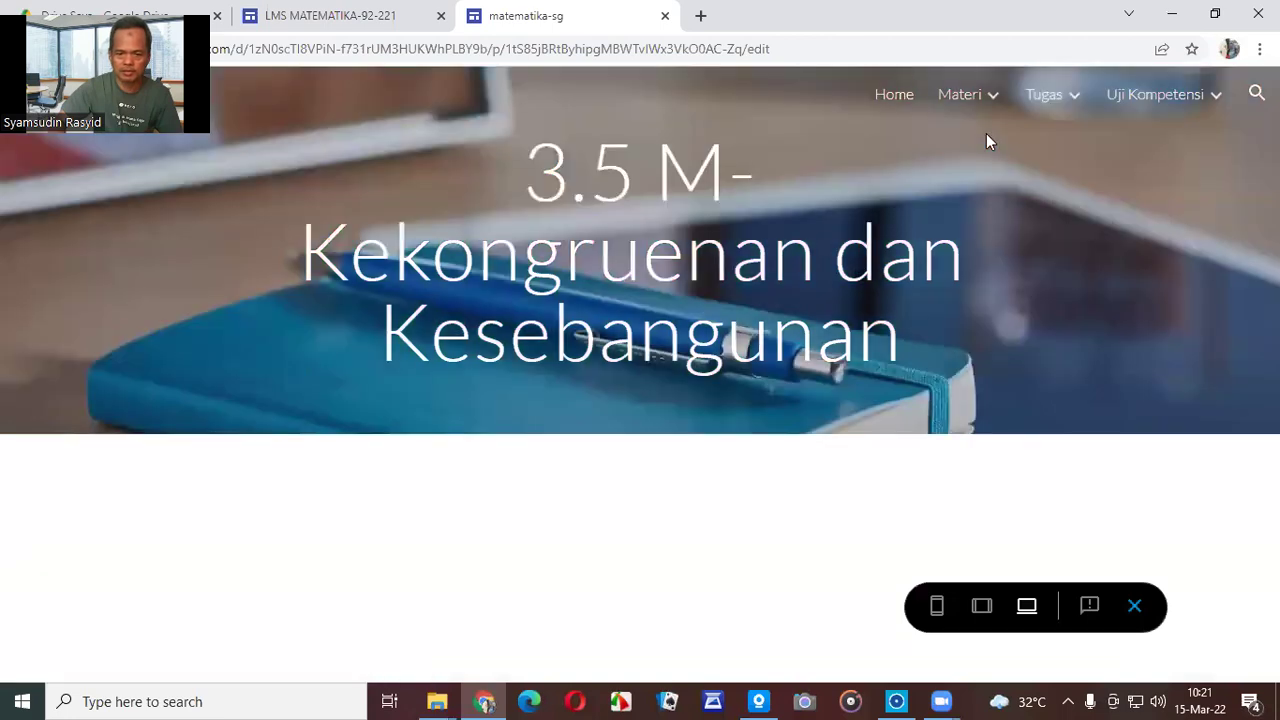
mouse_move(991, 103)
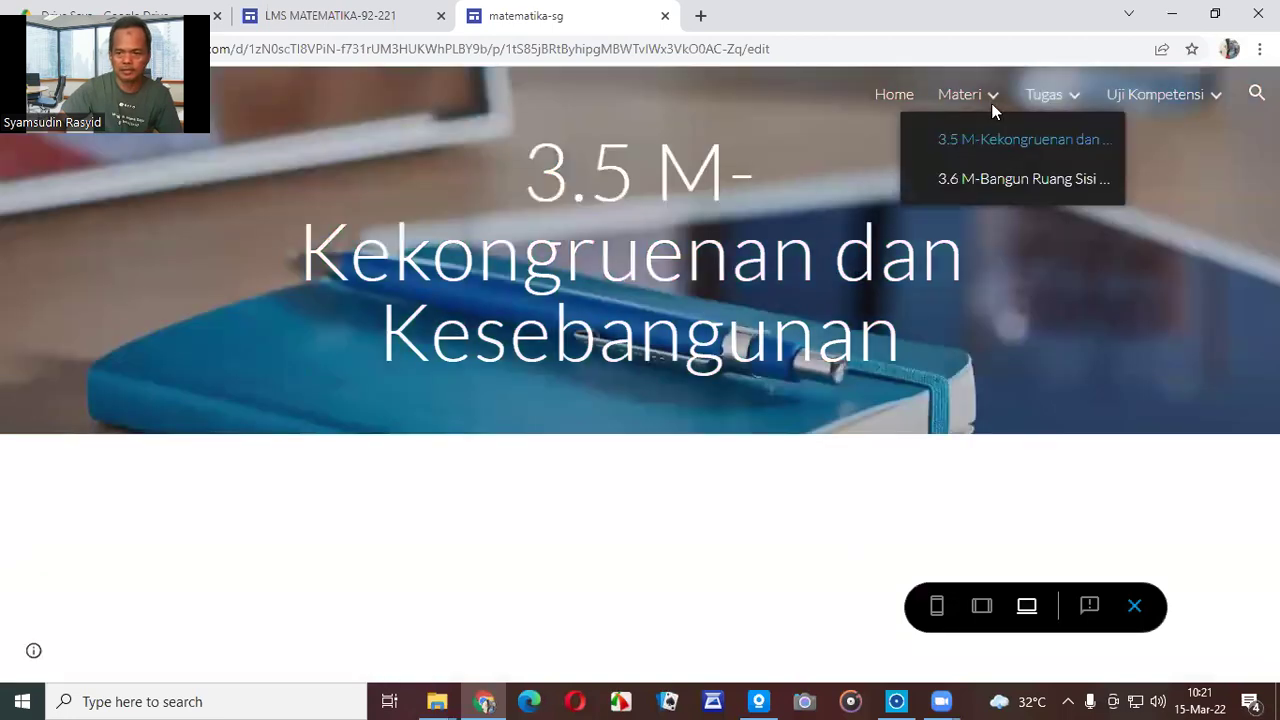
left_click(986, 182)
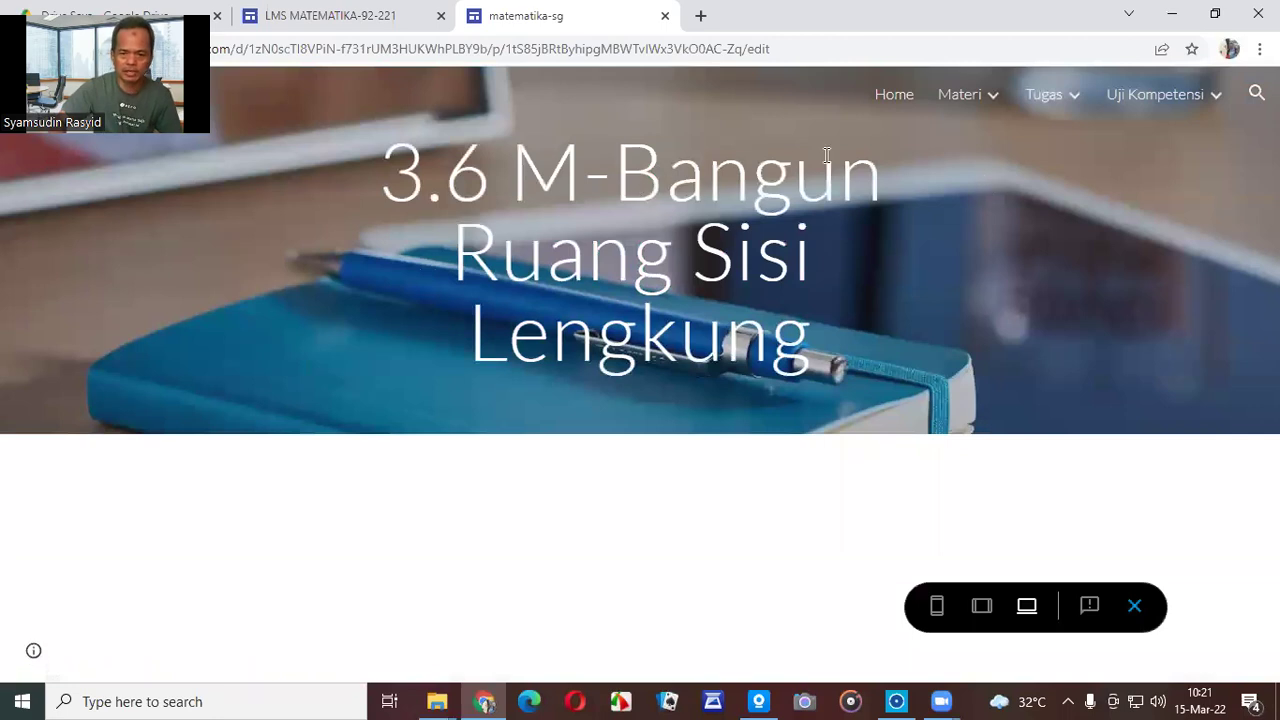
left_click(1133, 606)
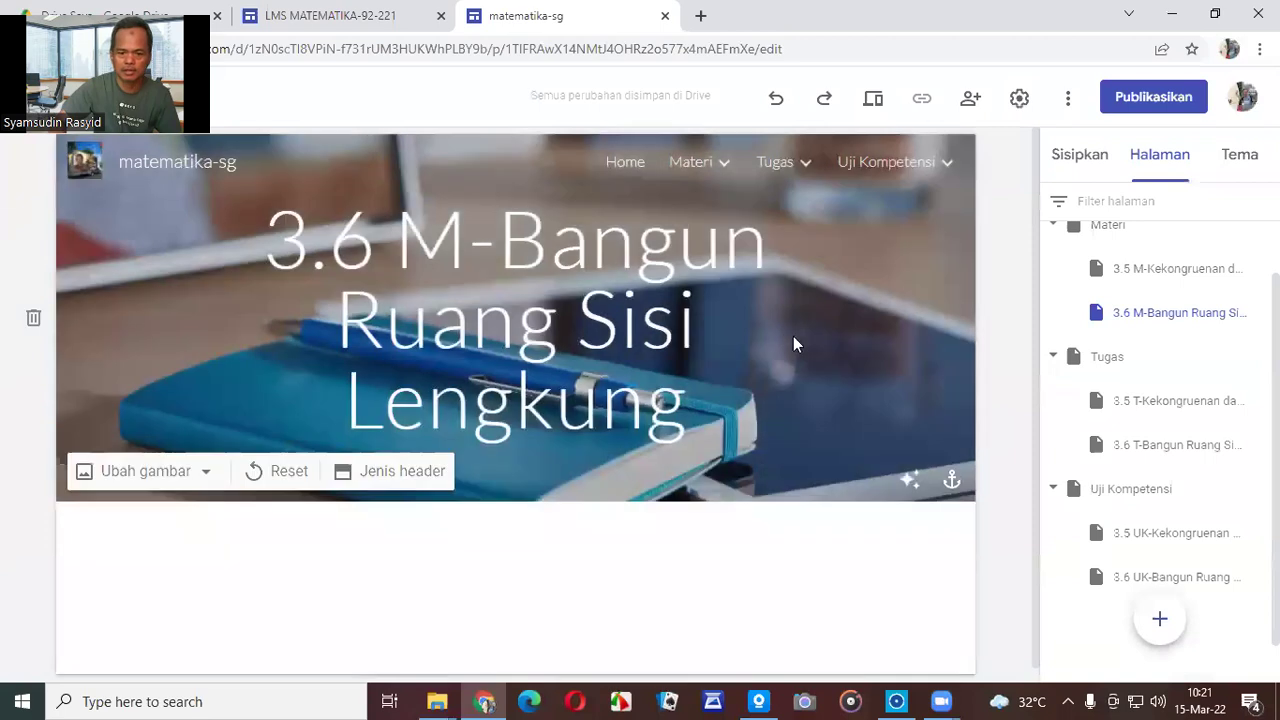
Replace the Materi page header image with the gold blurred gallery photo.
left_click(701, 165)
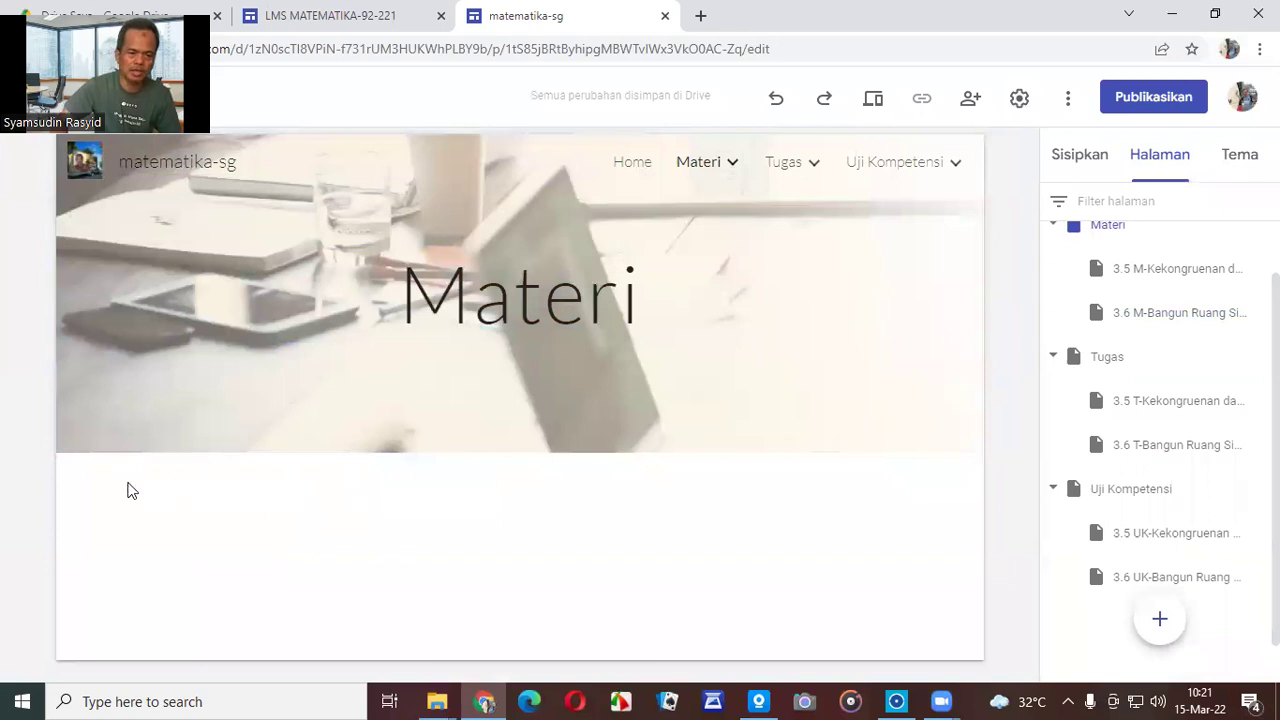
mouse_move(194, 363)
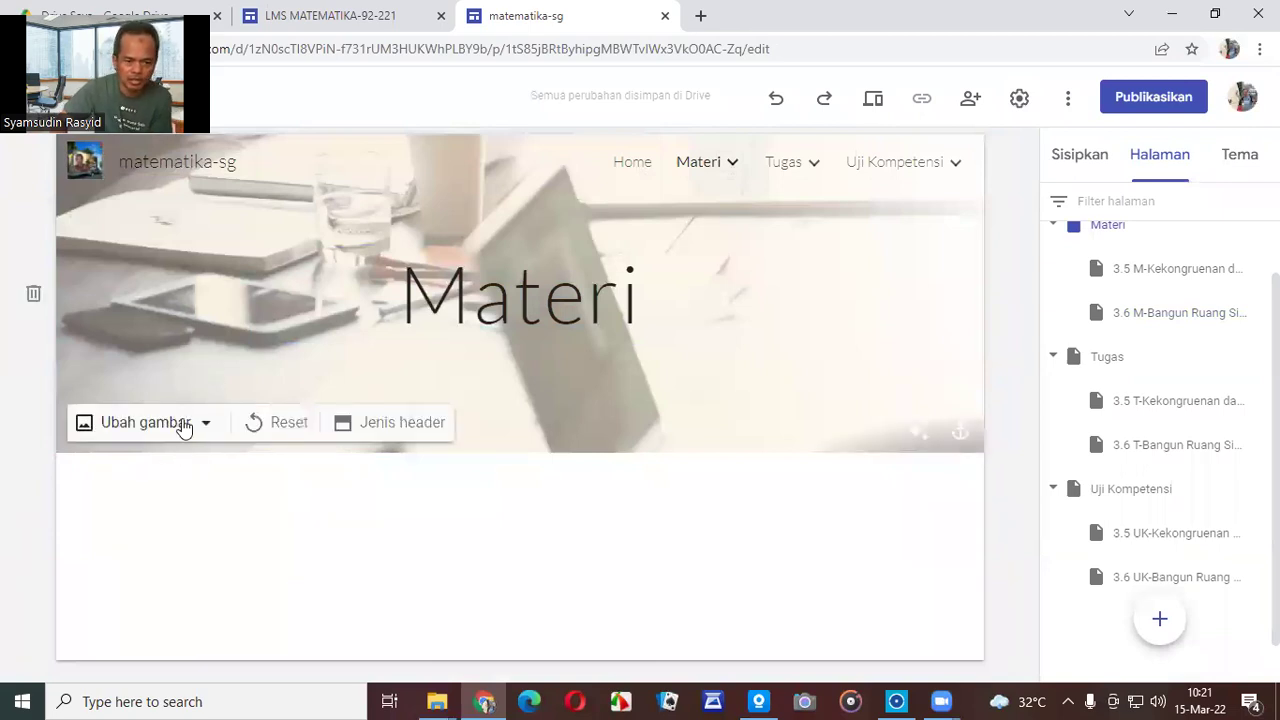
left_click(192, 424)
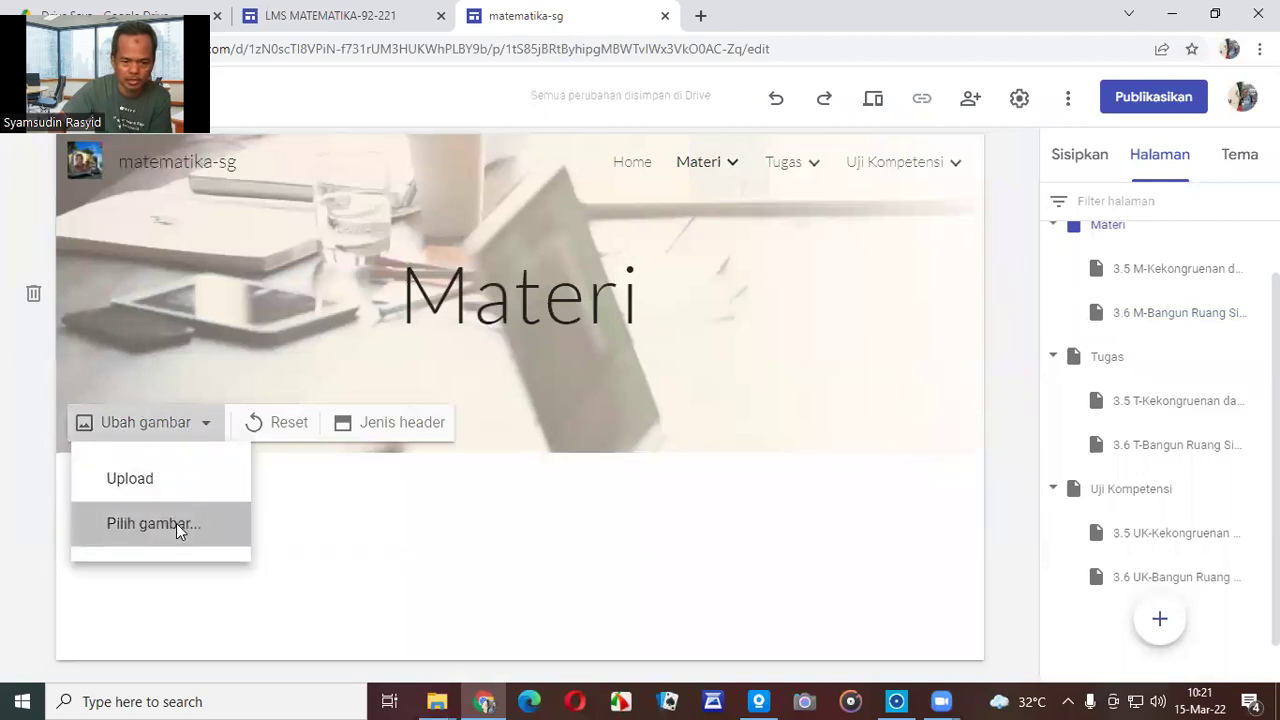
left_click(177, 527)
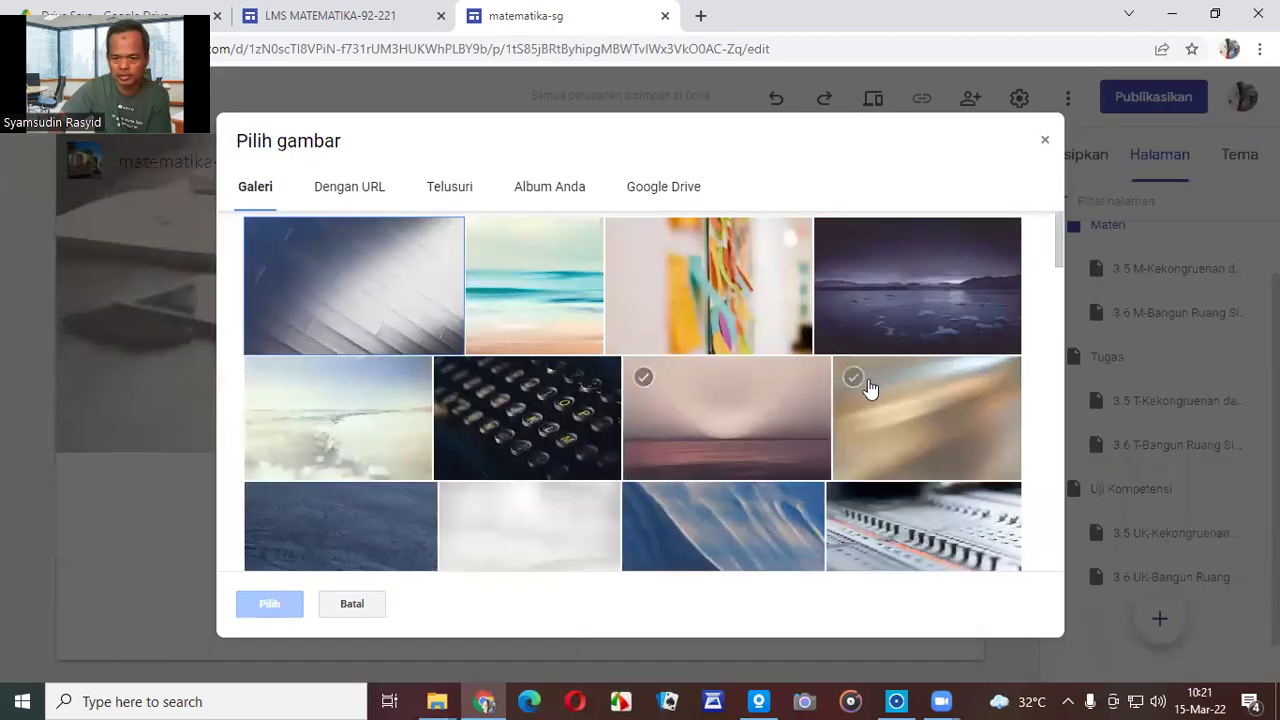
left_click(883, 403)
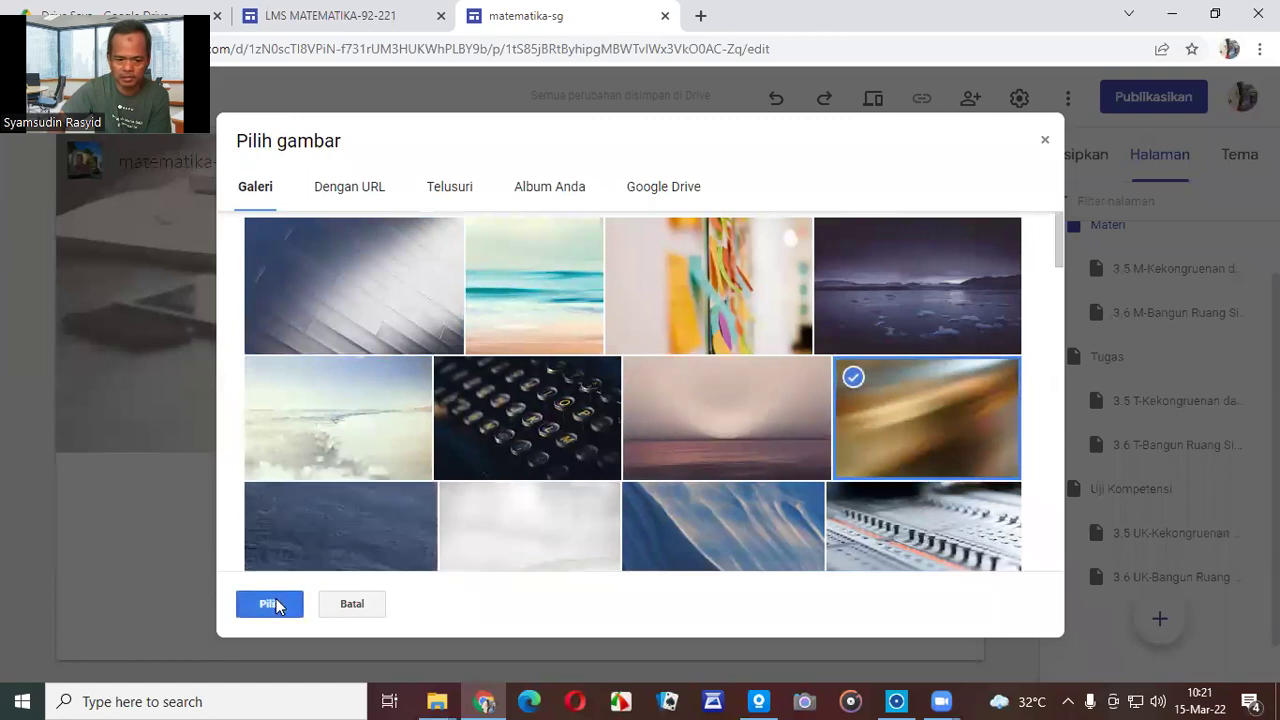
left_click(276, 600)
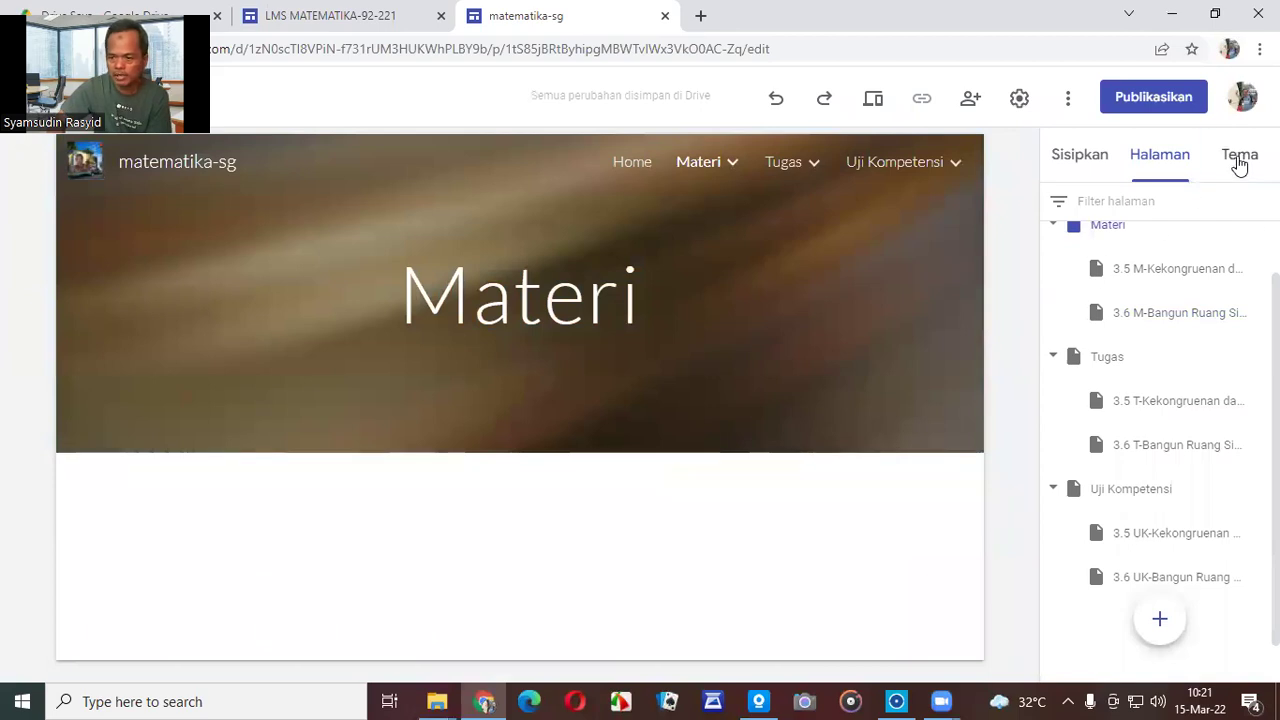
left_click(1240, 158)
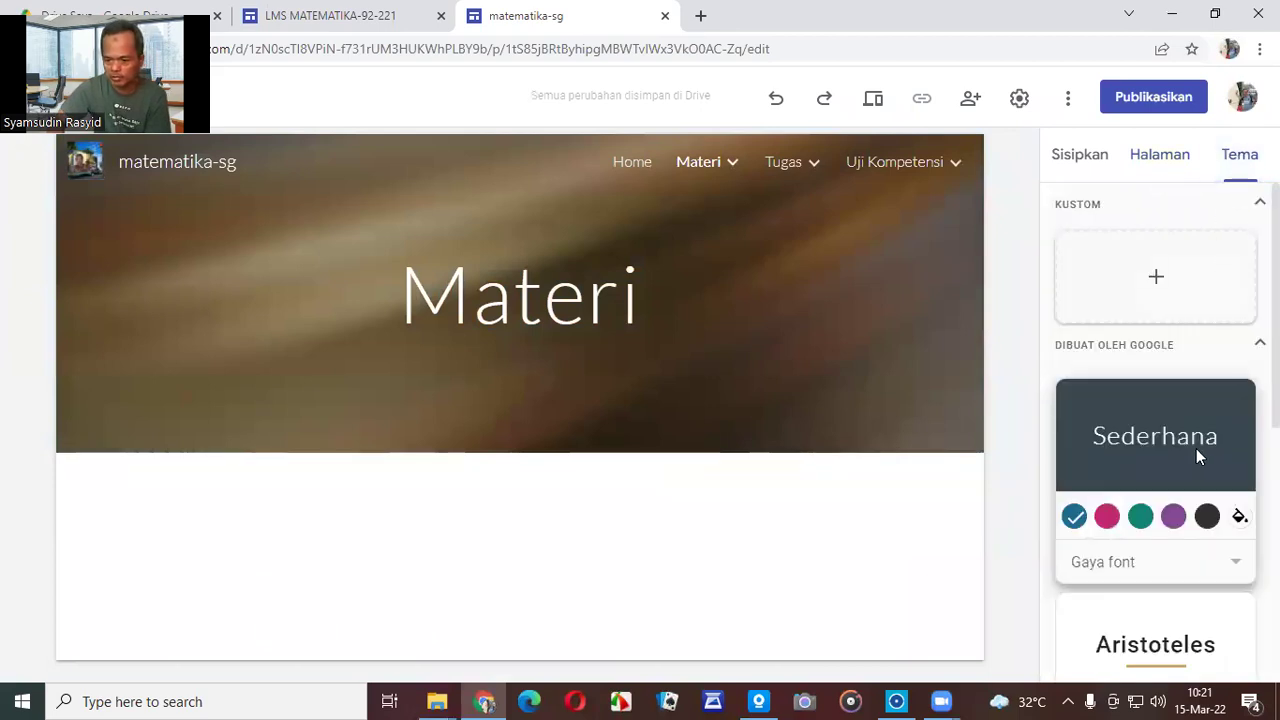
Try the Aristoteles, Diplomat, Vision, Rata and IMPRESI themes on the site.
scroll(1196, 450, "down", 3)
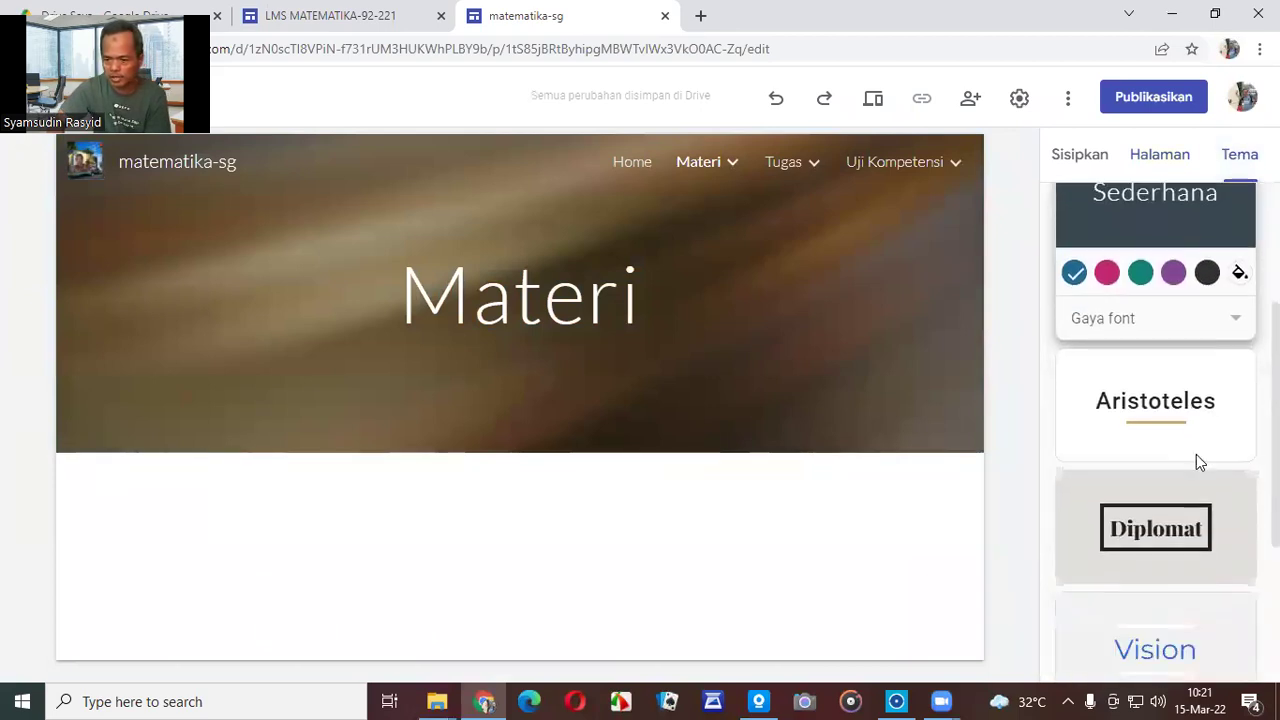
left_click(1160, 377)
left_click(1173, 500)
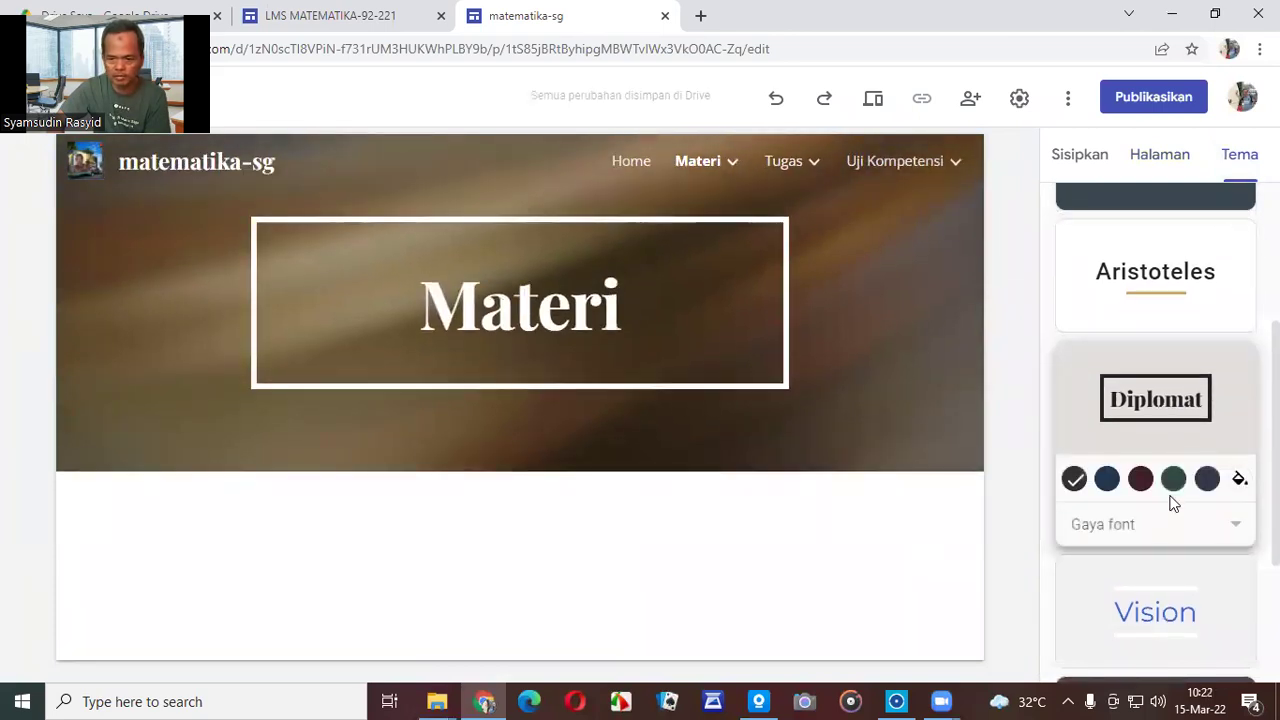
scroll(1170, 503, "down", 2)
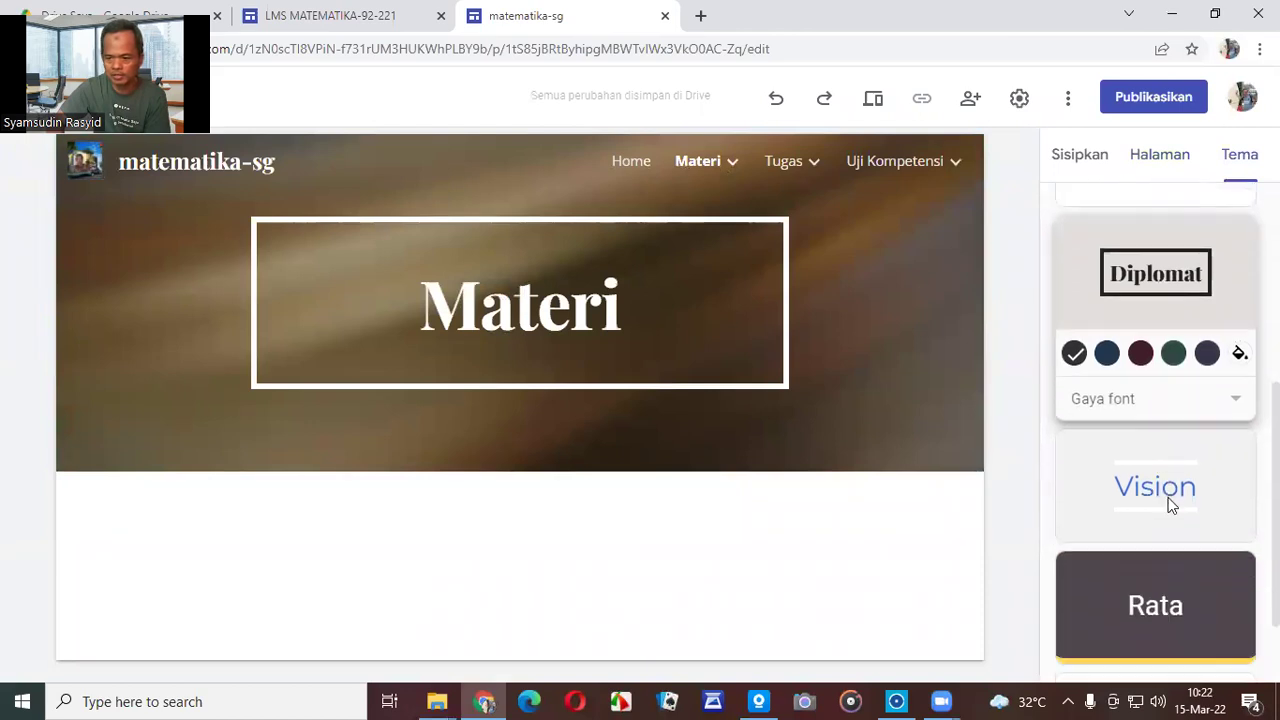
left_click(1149, 437)
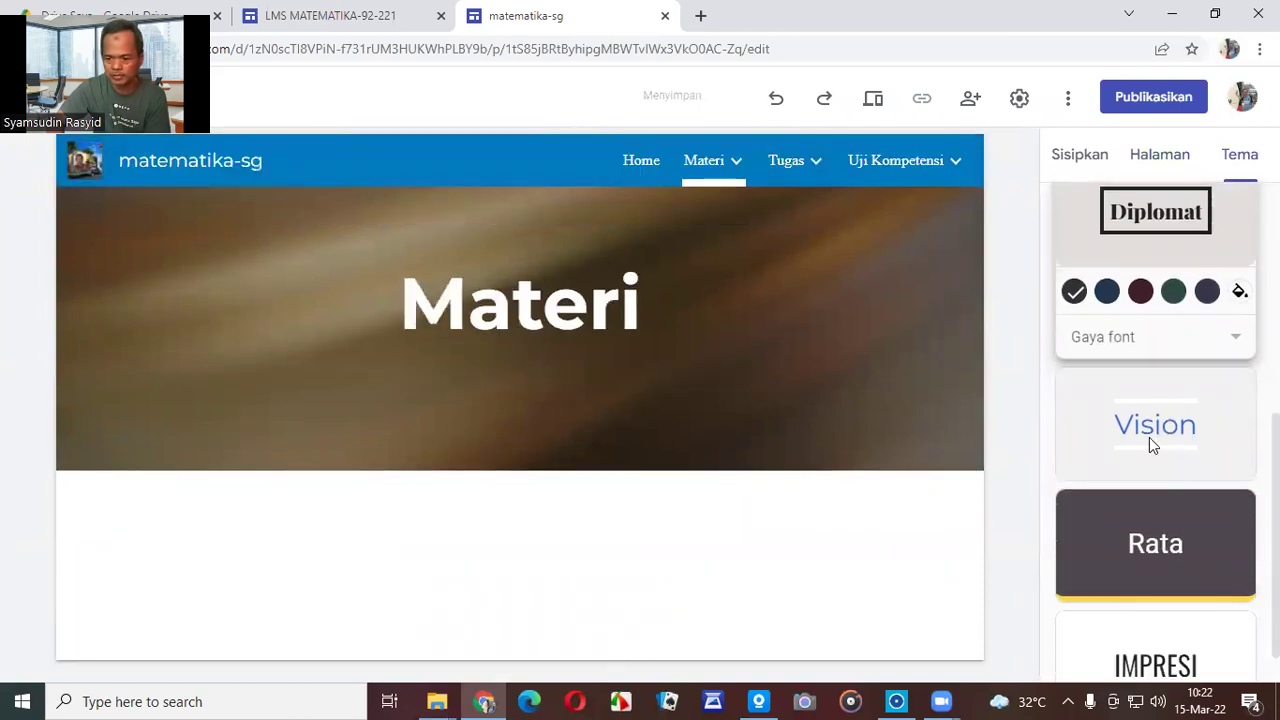
left_click(1168, 535)
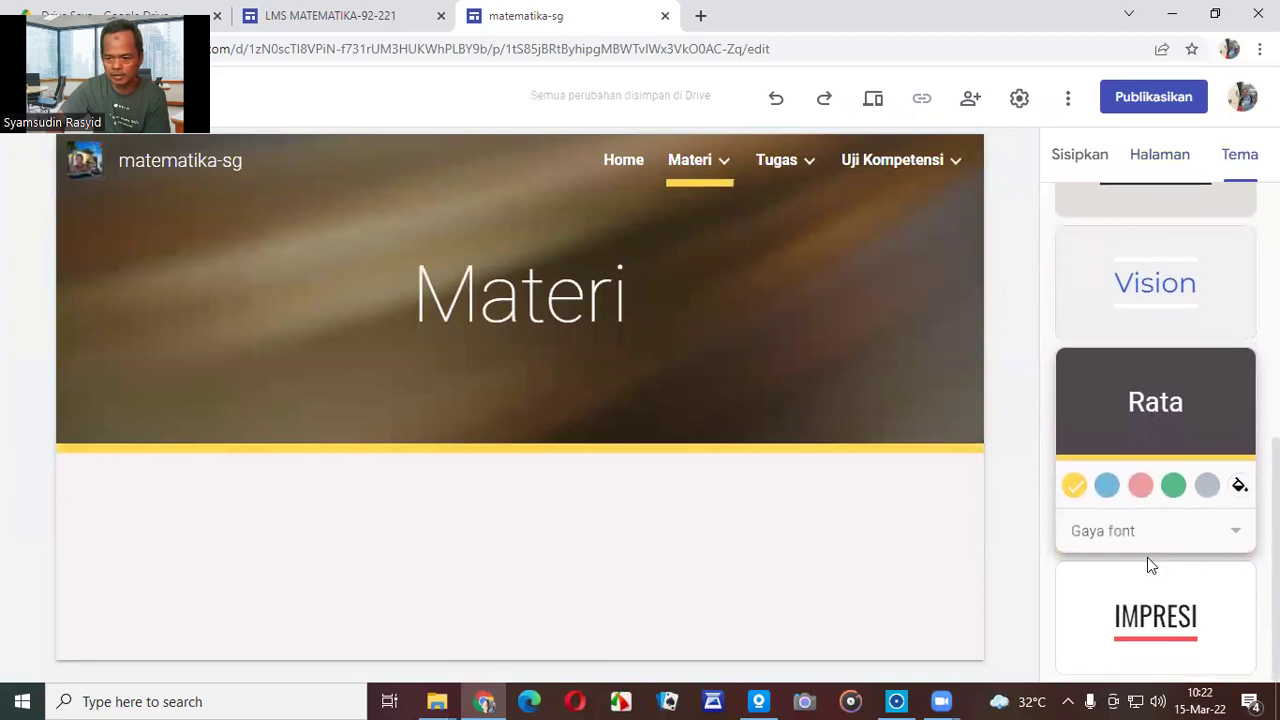
left_click(1135, 618)
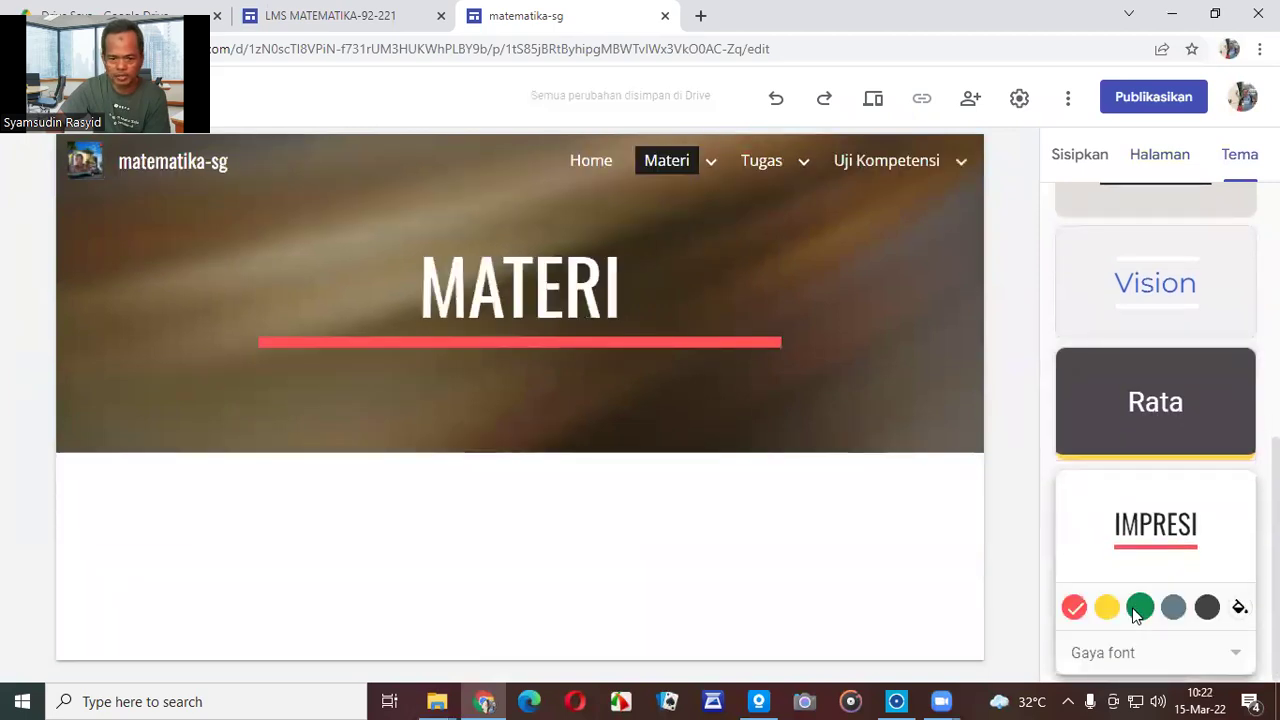
Settle on the Diplomat theme after rechecking Aristoteles, and open the Home page.
scroll(1121, 542, "up", 5)
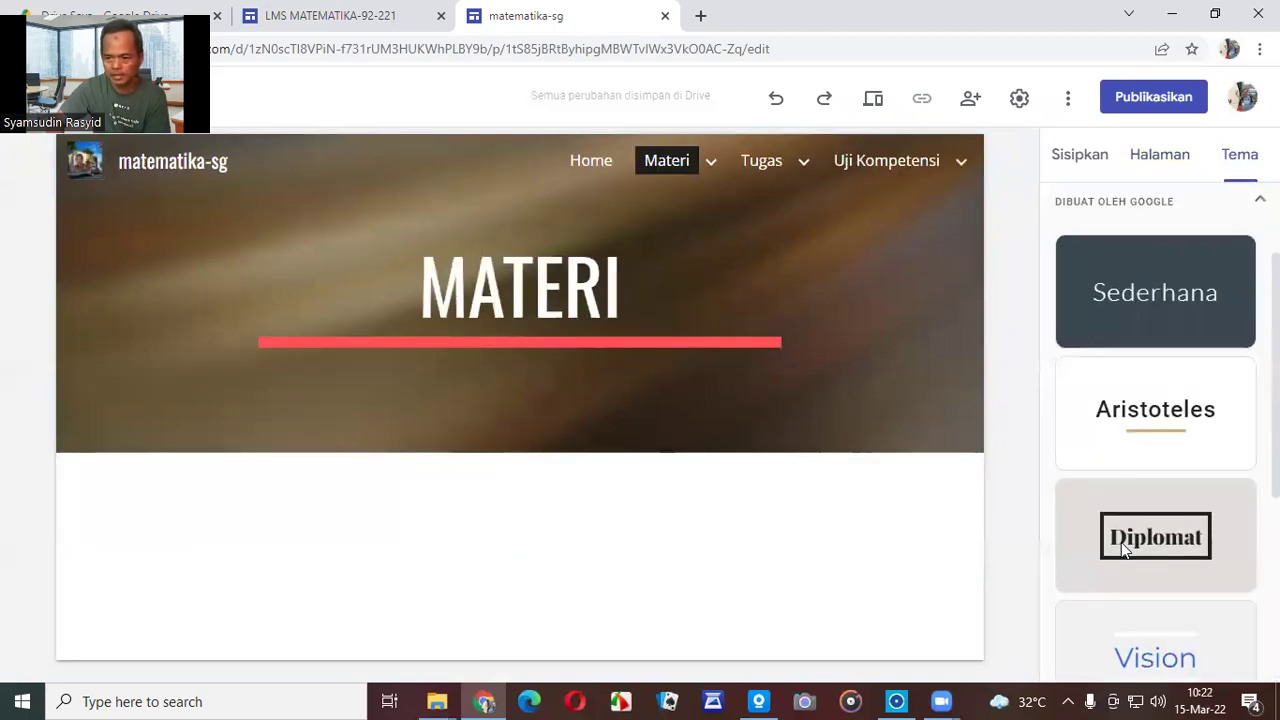
left_click(1121, 542)
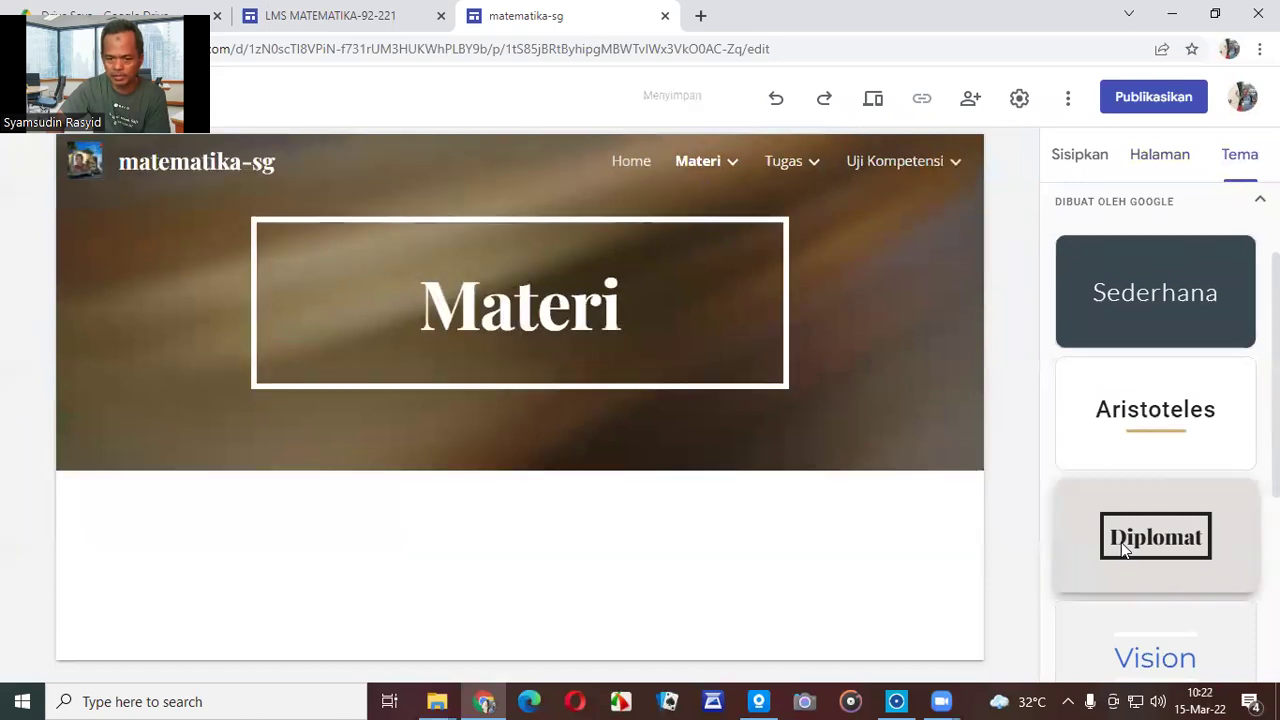
left_click(1141, 432)
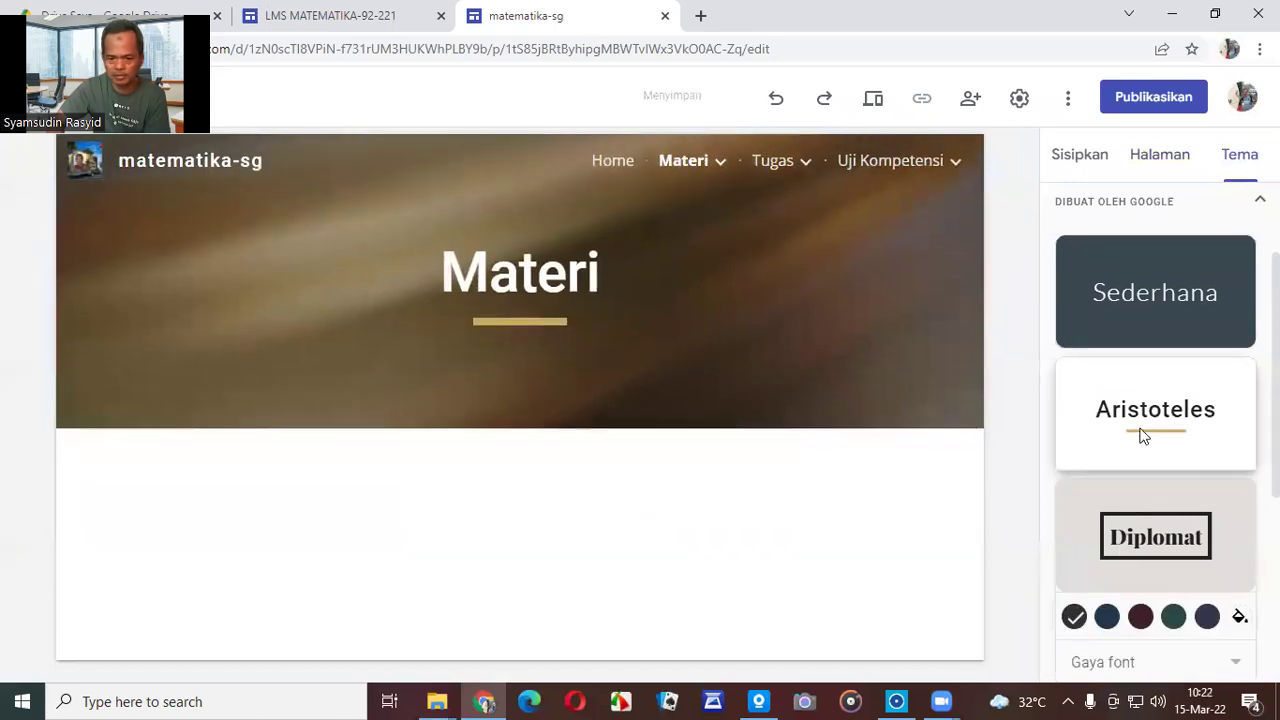
left_click(1145, 628)
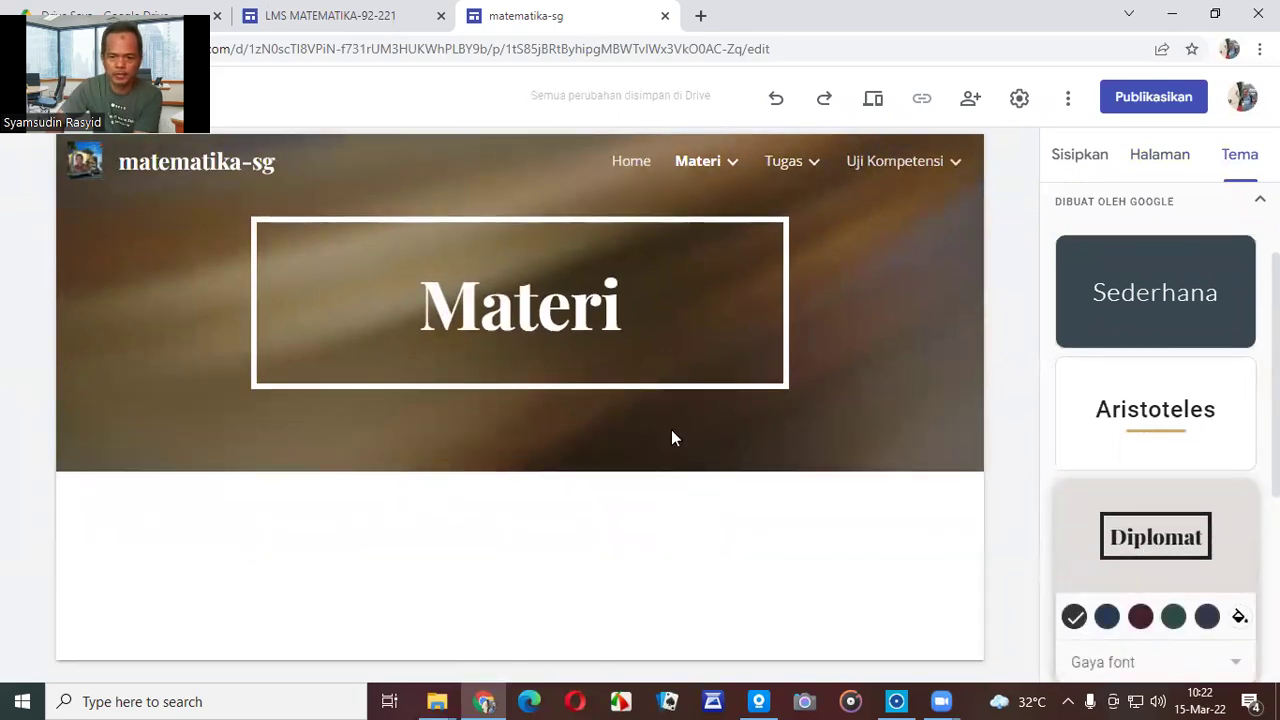
left_click(630, 166)
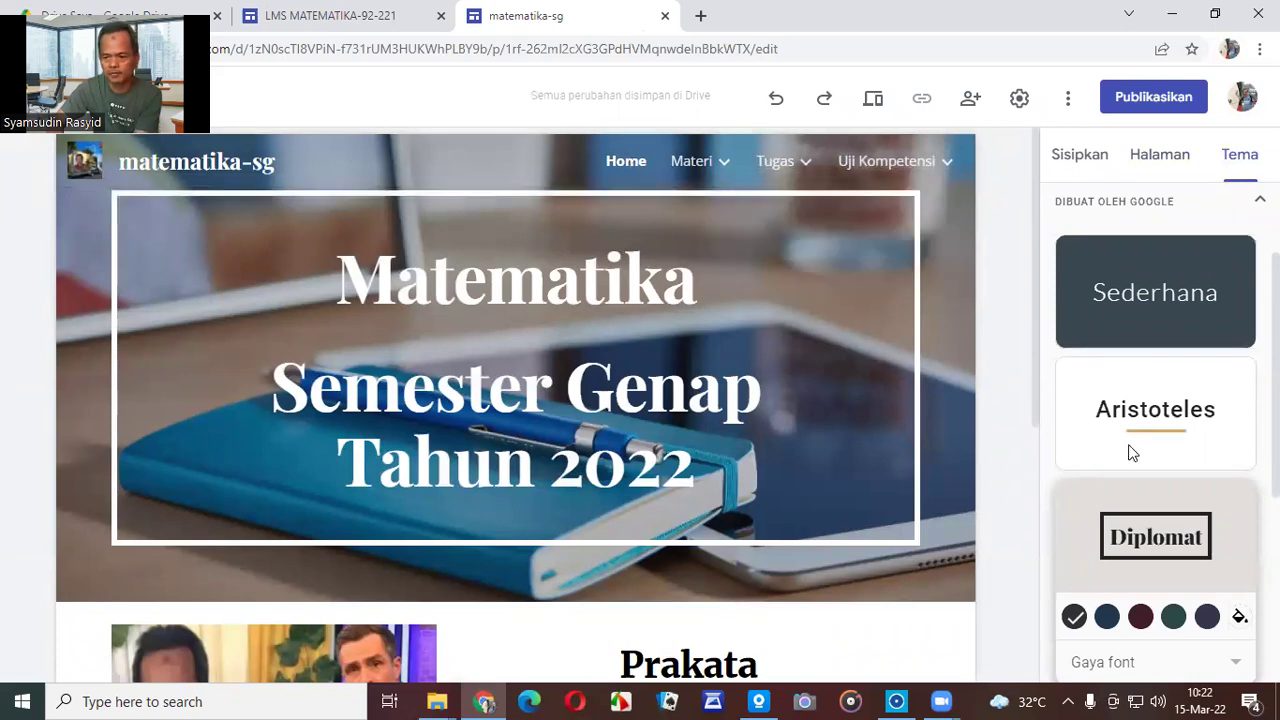
Apply the blue Vision theme to the site and go back to the Materi page.
scroll(1169, 429, "up", 2)
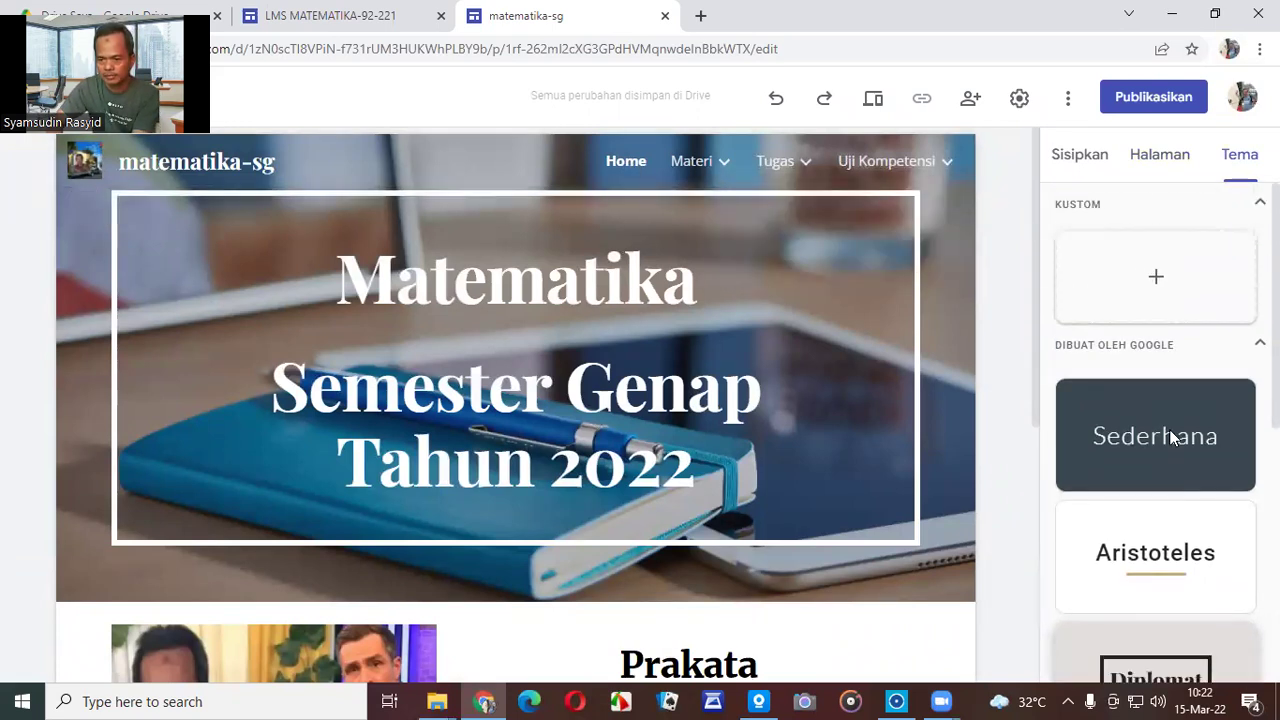
scroll(1171, 440, "down", 3)
scroll(1175, 463, "down", 2)
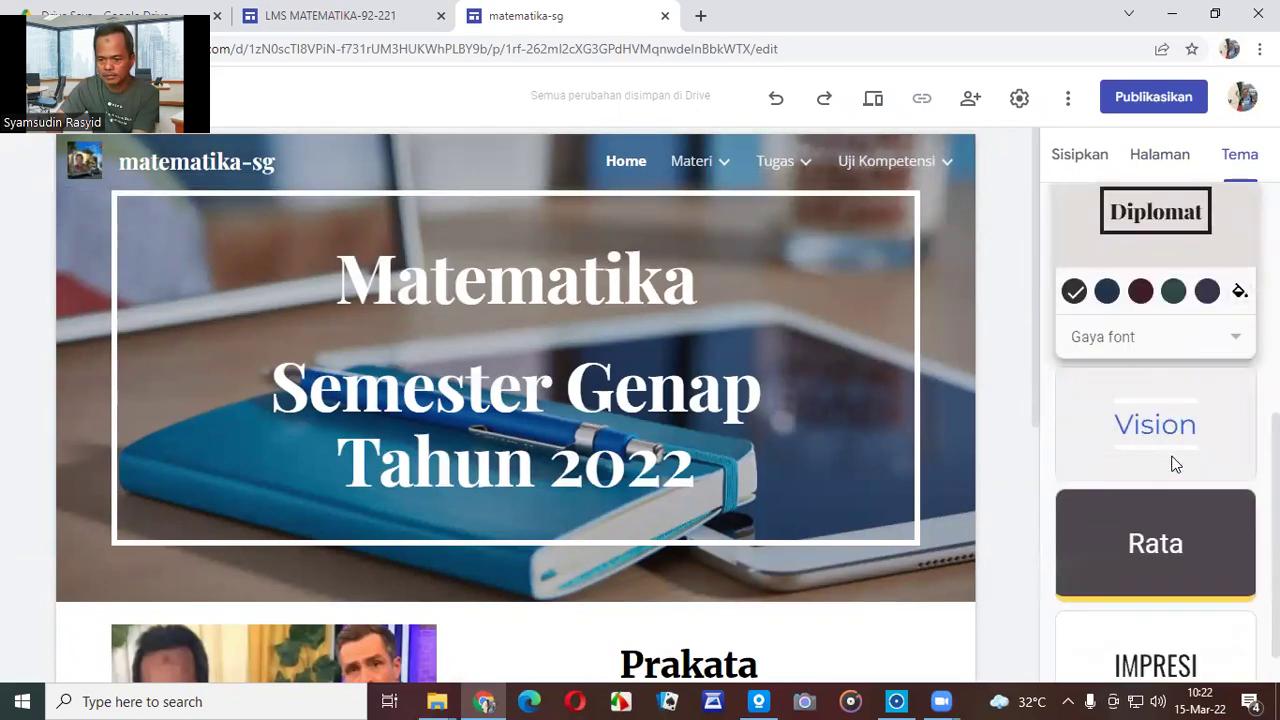
left_click(1160, 444)
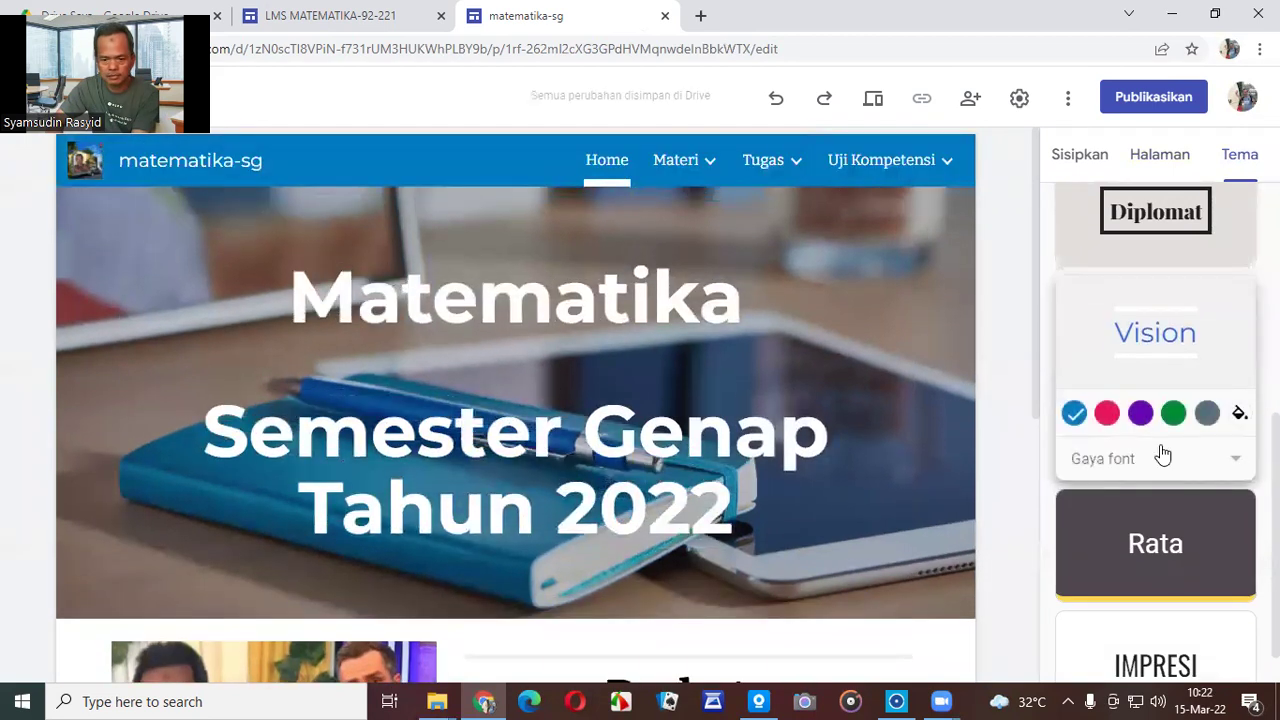
left_click(676, 162)
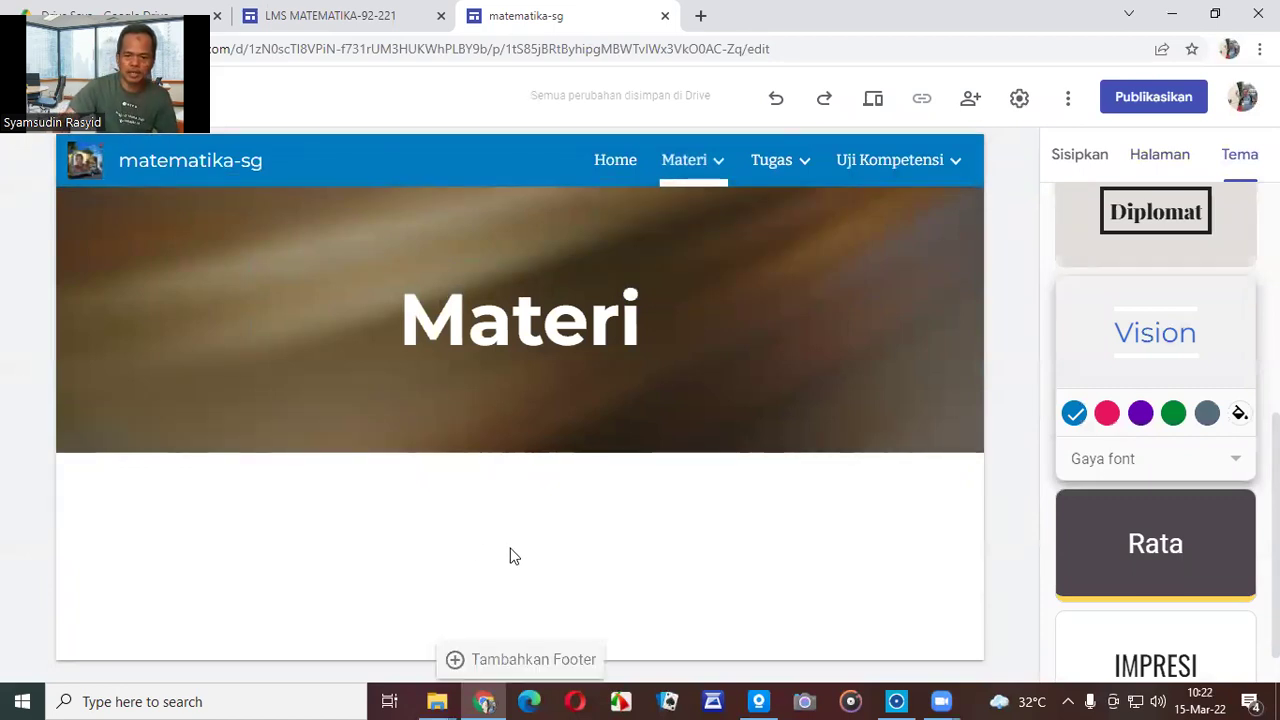
mouse_move(711, 162)
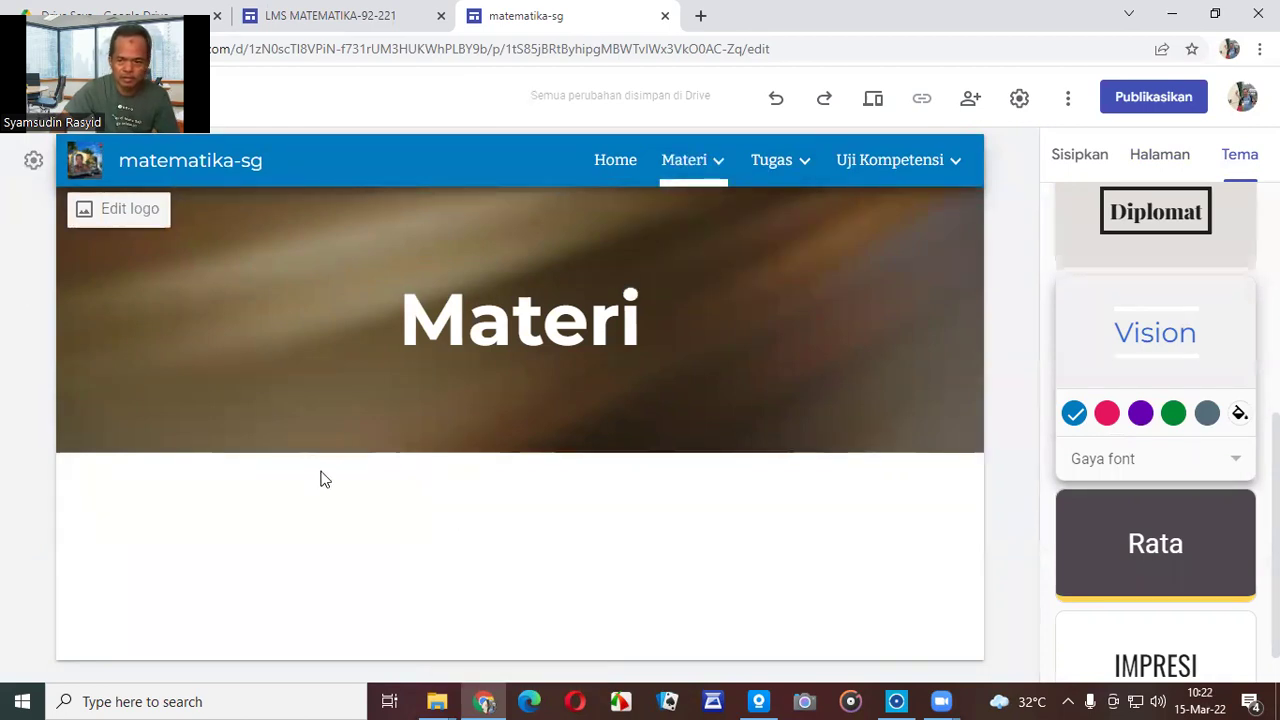
left_click(1097, 161)
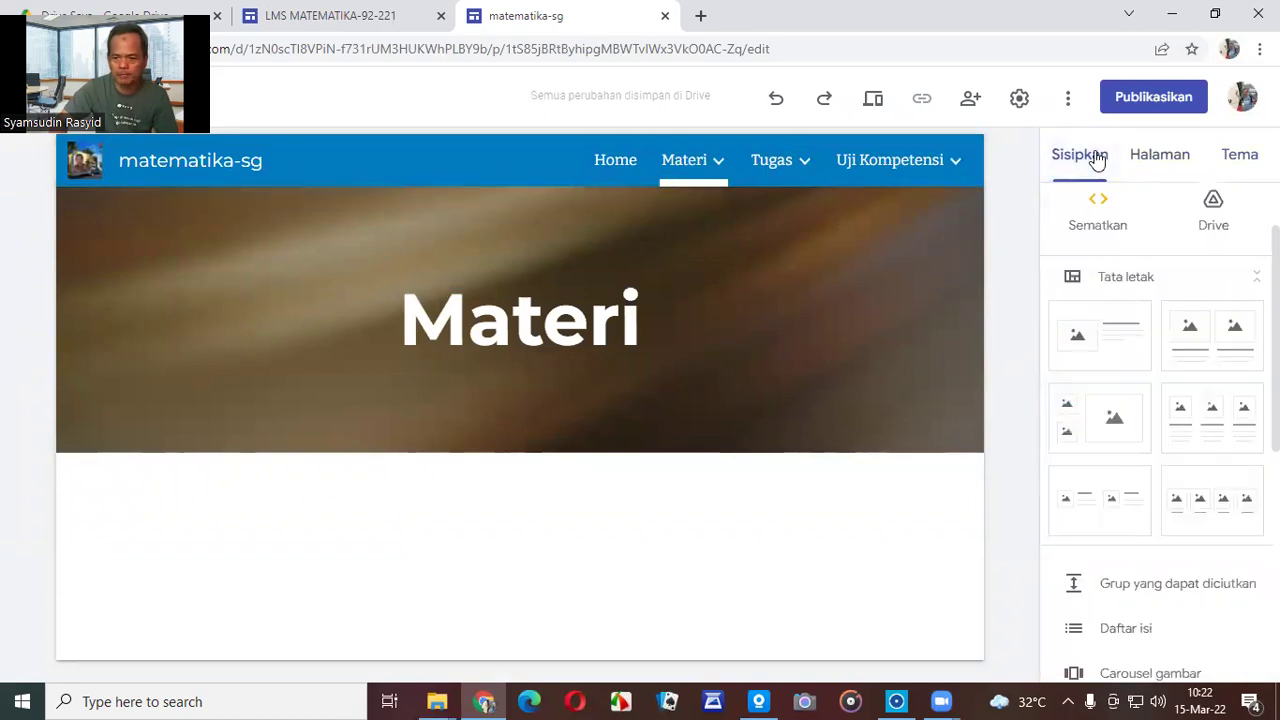
Start adding a Tombol (button) to the Materi page from the insert list.
scroll(1236, 343, "up", 1)
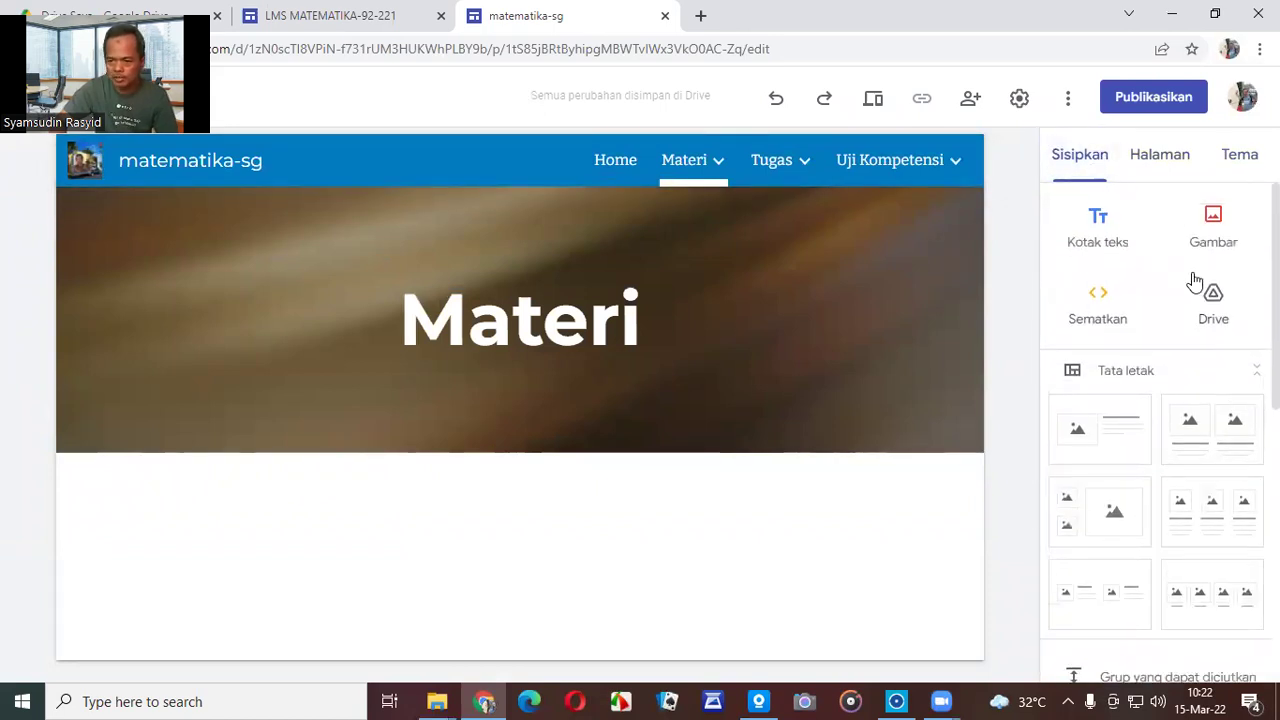
scroll(1102, 245, "down", 2)
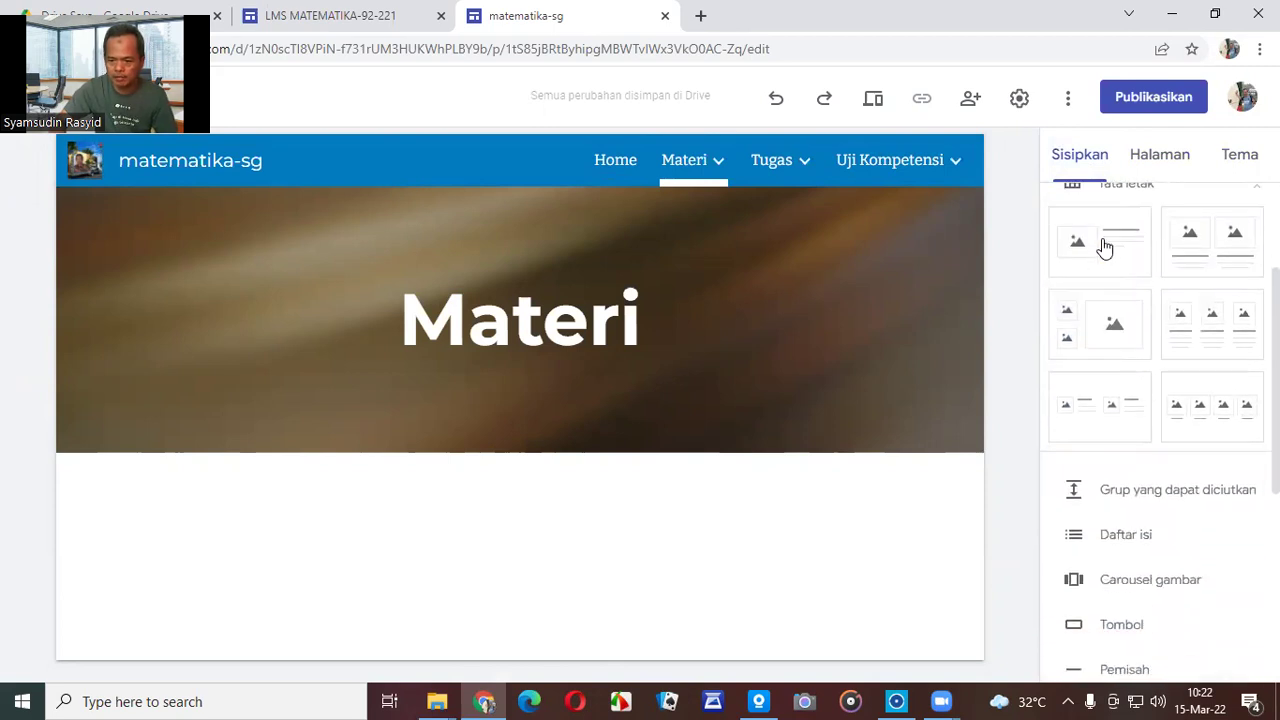
scroll(1104, 249, "down", 1)
scroll(1104, 249, "down", 1)
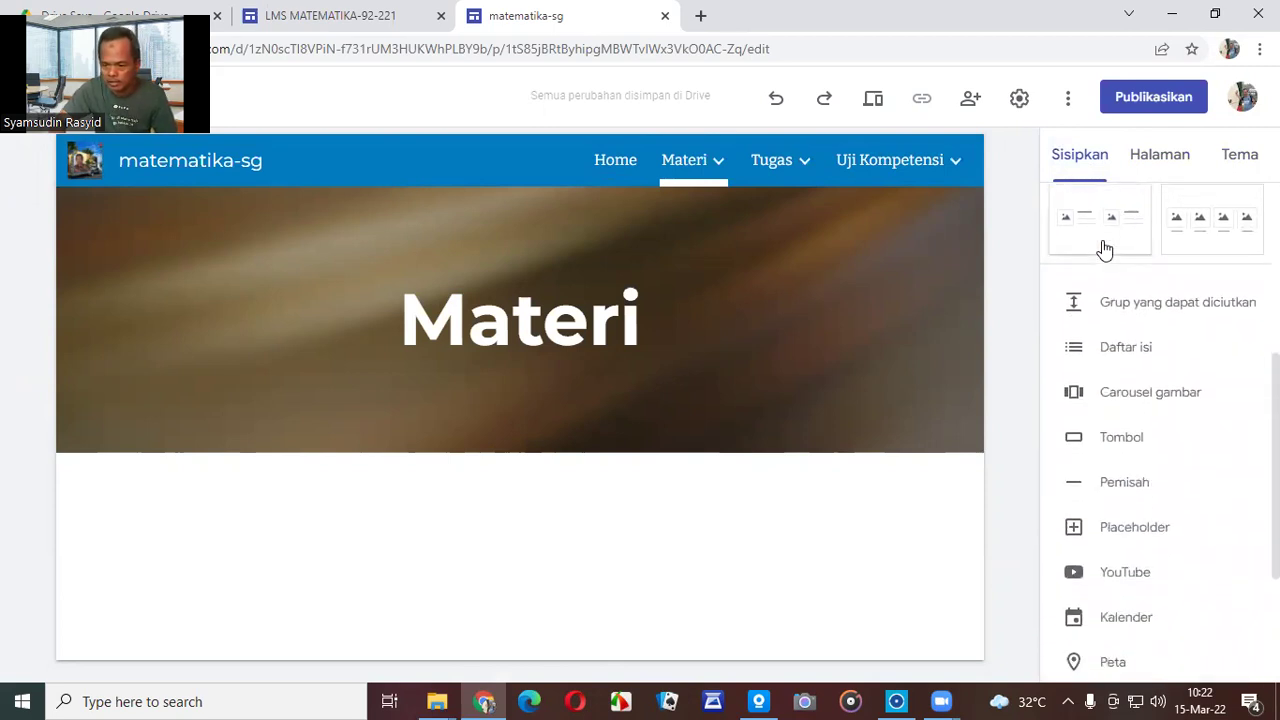
scroll(1104, 249, "down", 1)
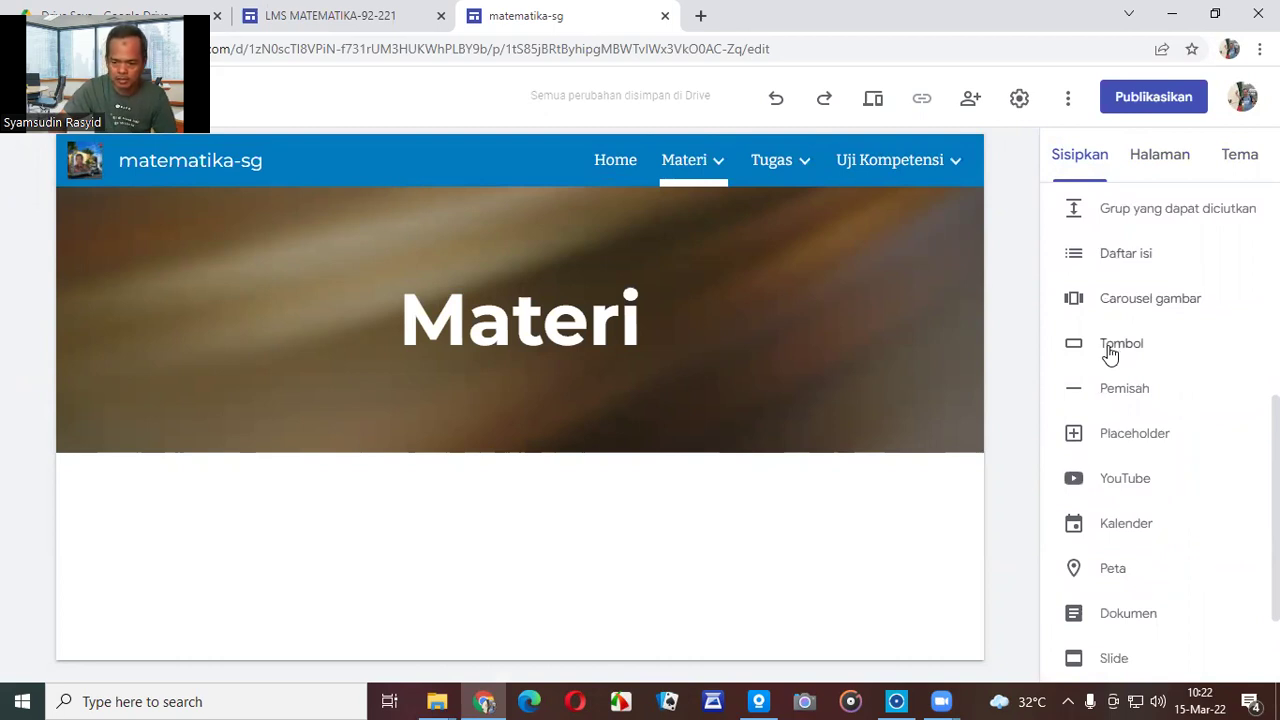
left_click(1110, 352)
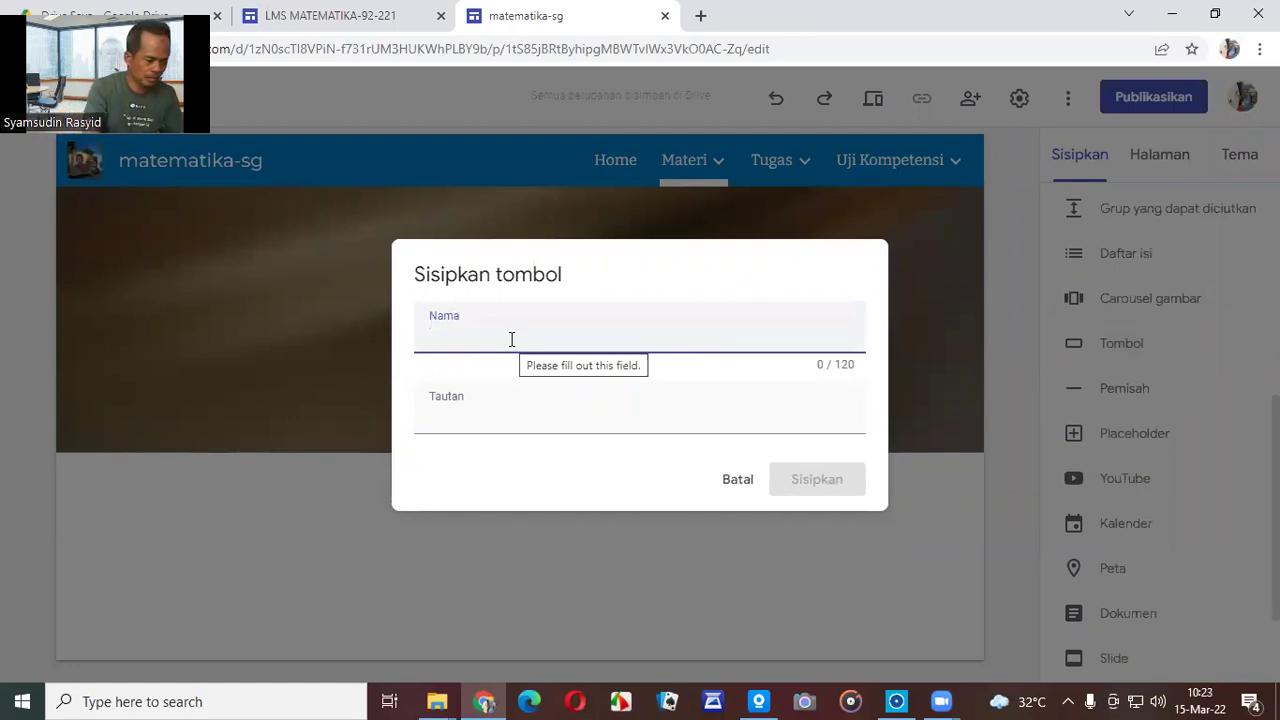
Name the new button '3.5 M-Kekoungruenan dan Kesebangunan'.
type("3.5 M-K")
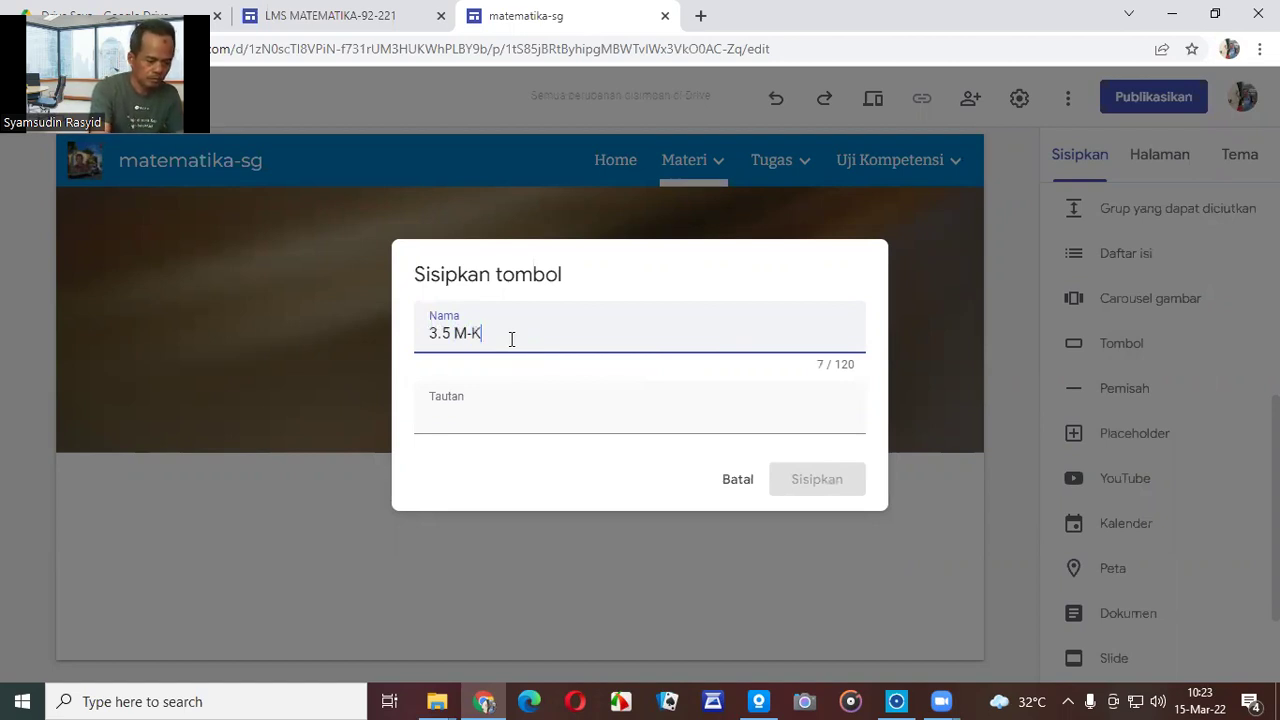
type("ban")
key("BackSpace")
key("BackSpace")
key("BackSpace")
key("BackSpace")
key("BackSpace")
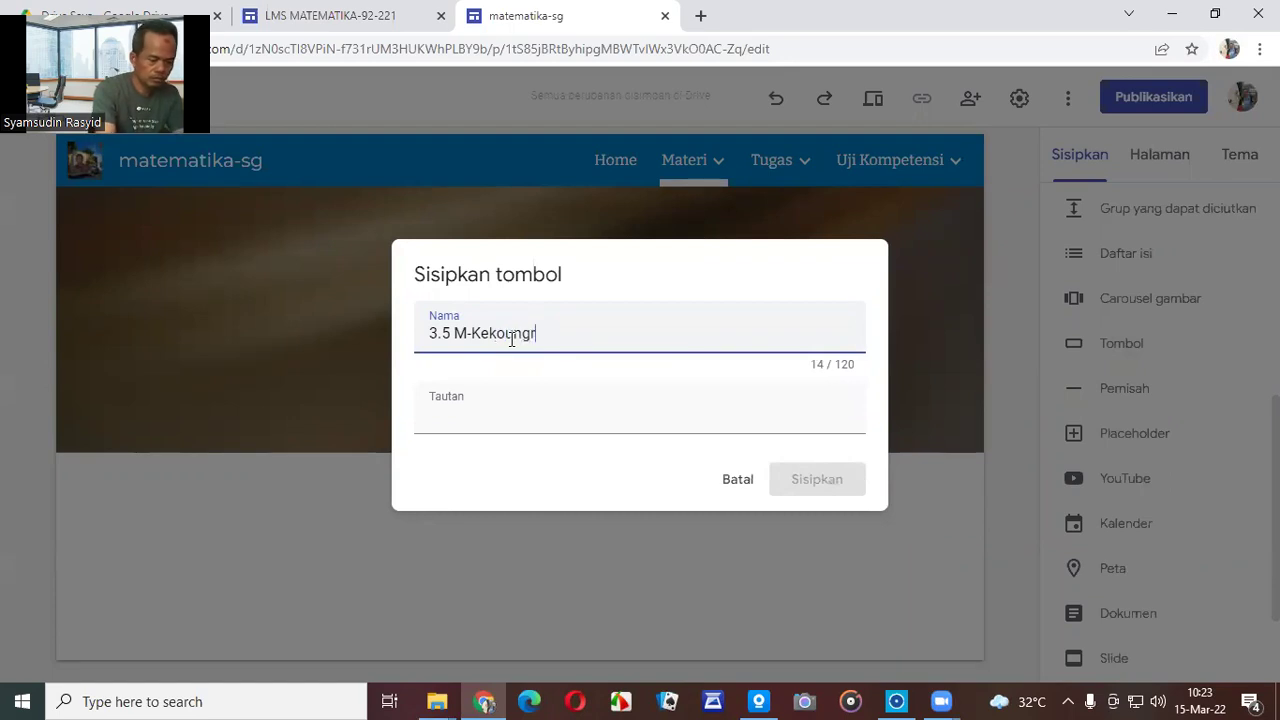
type("n dan K")
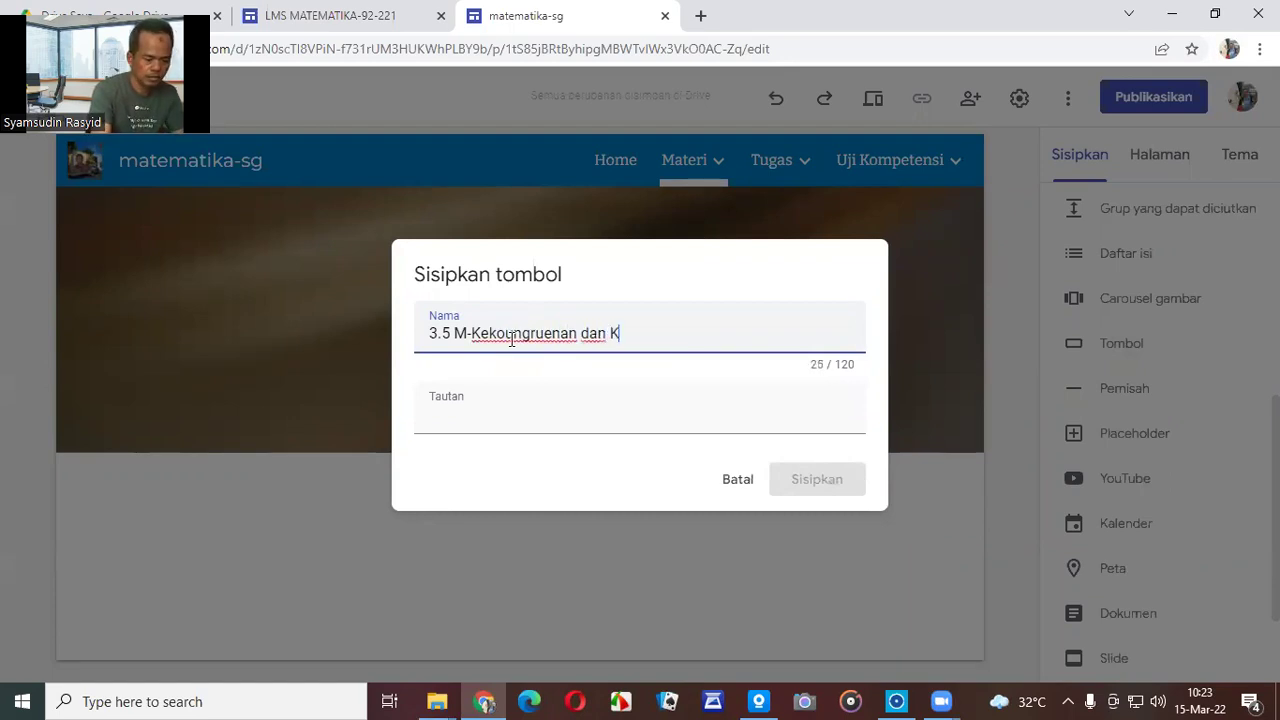
type("esebangunan")
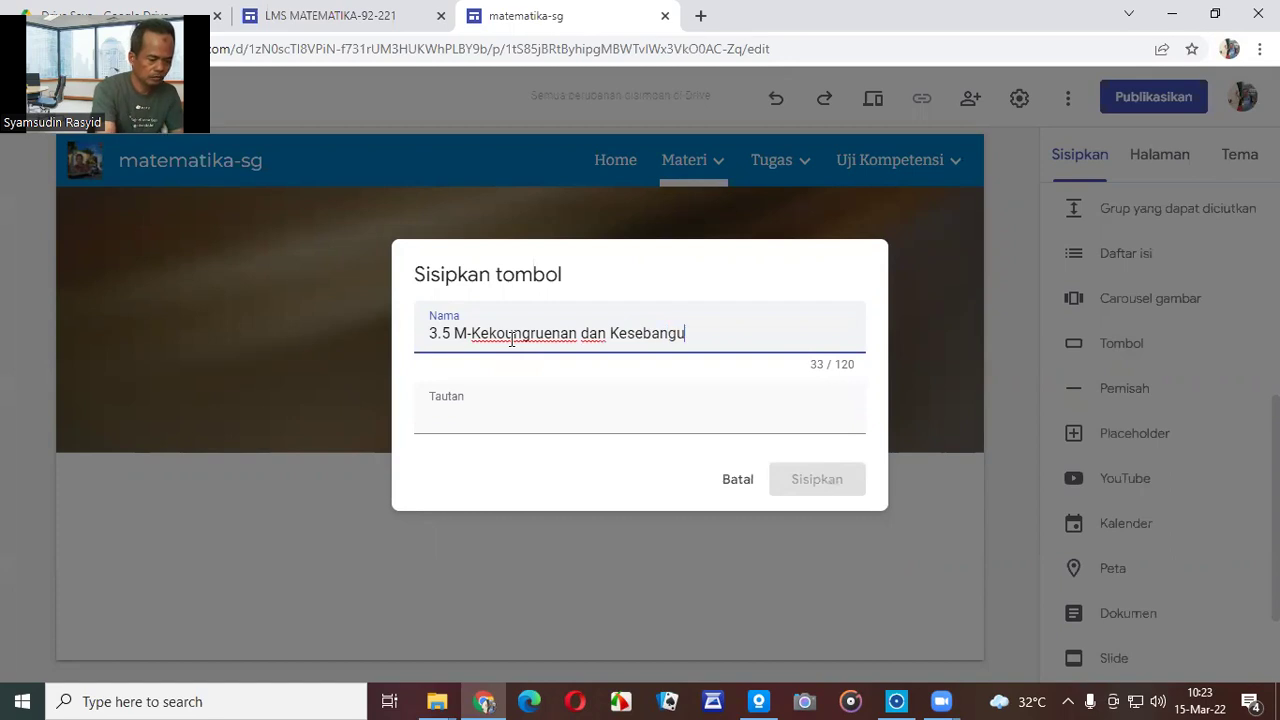
Link the button to the 3.5 M-Kekongruenan dan Kesebangunan page and insert it.
left_click(474, 416)
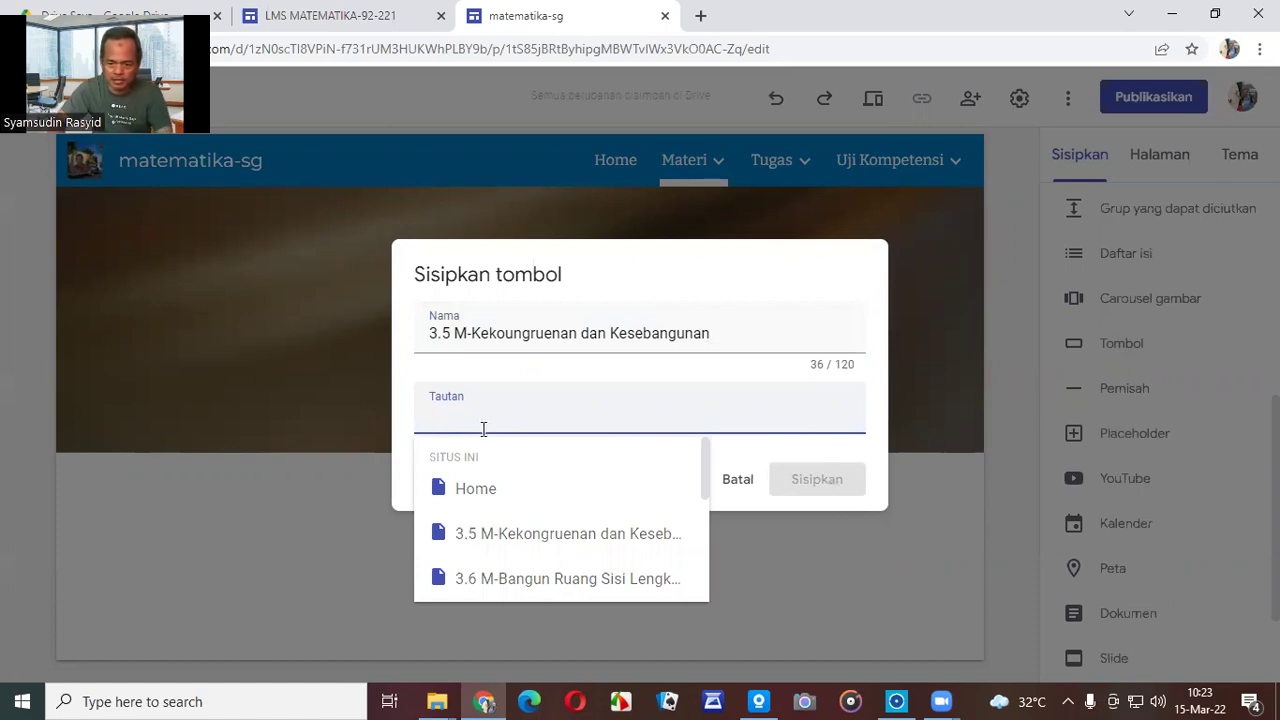
scroll(534, 494, "down", 3)
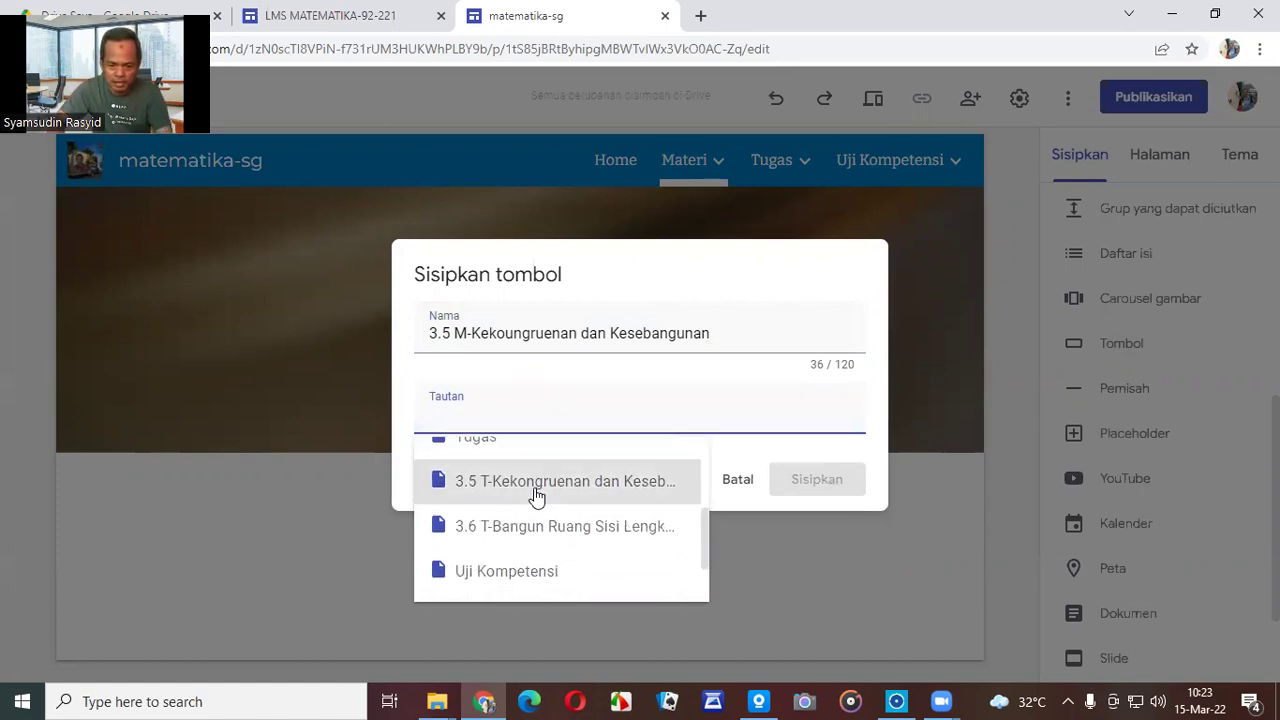
scroll(536, 494, "up", 4)
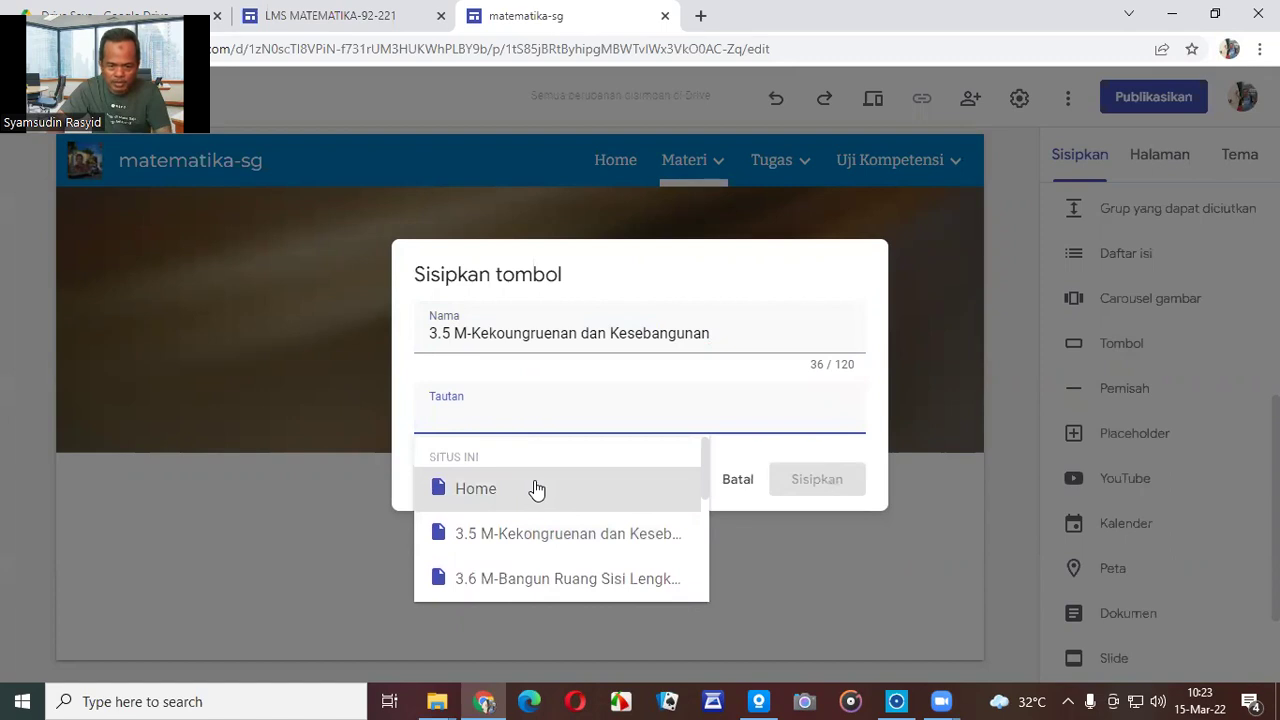
scroll(536, 489, "down", 2)
scroll(536, 492, "down", 2)
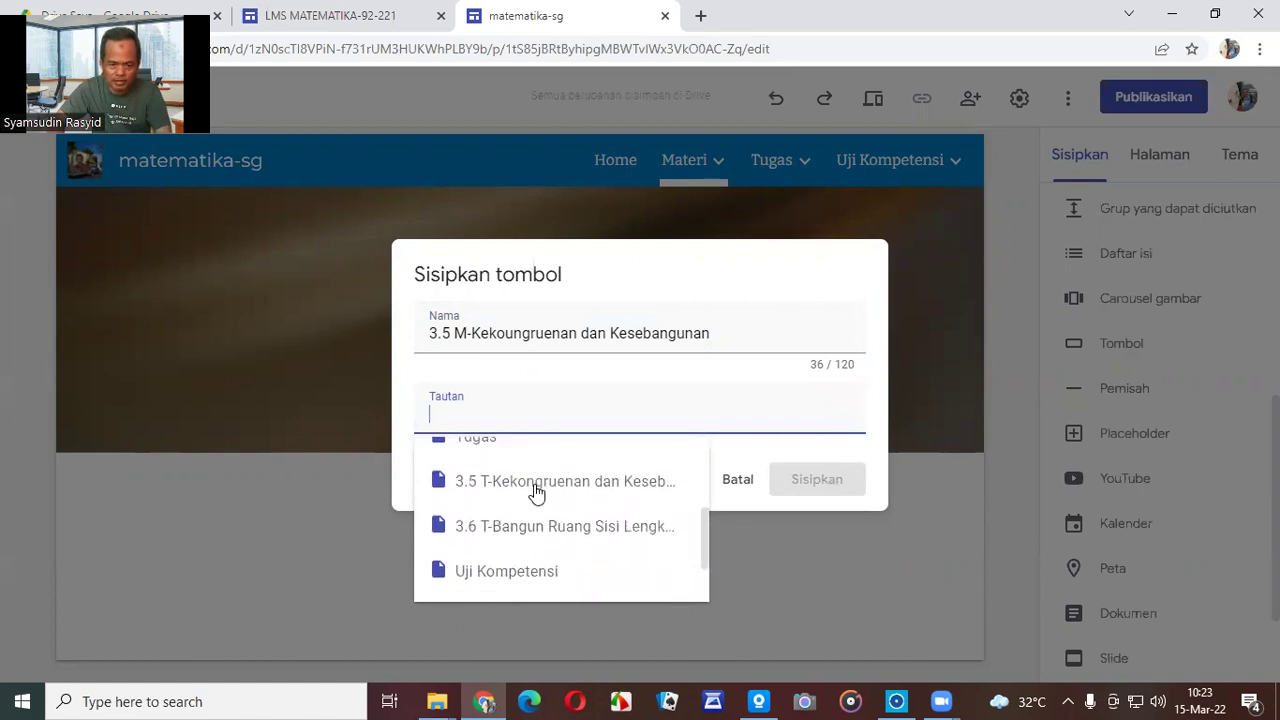
scroll(534, 495, "up", 4)
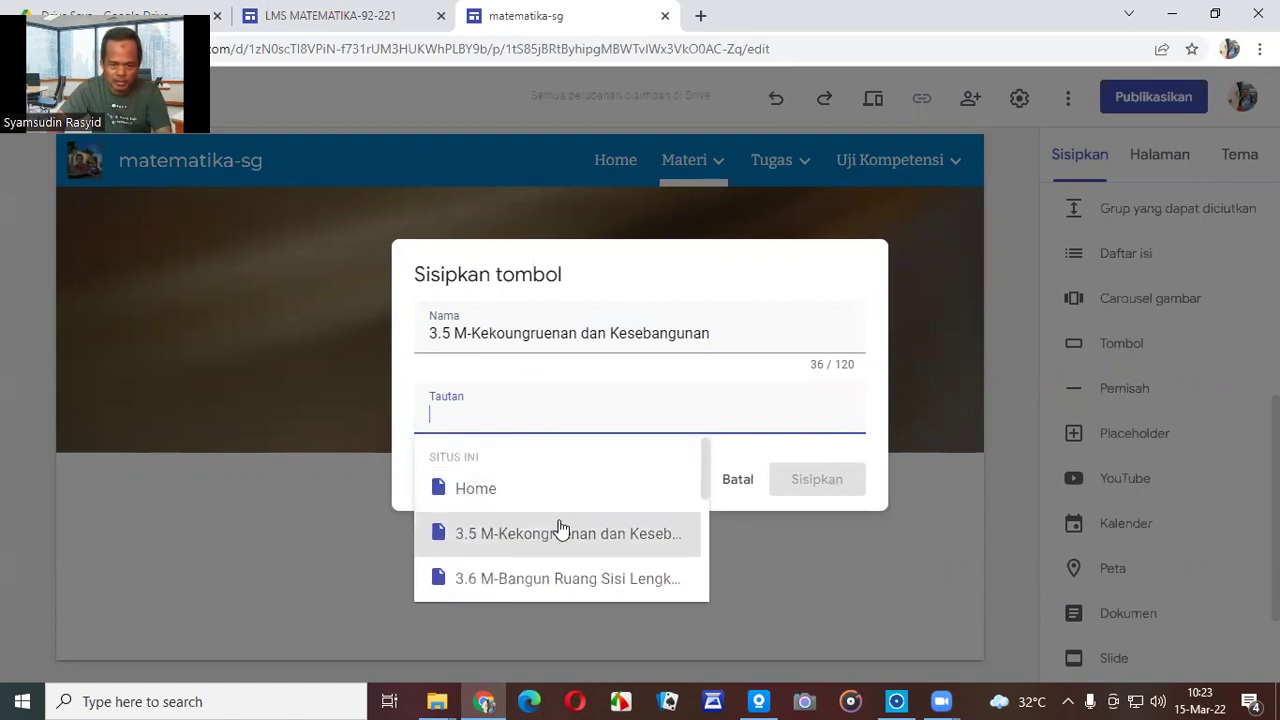
left_click(560, 530)
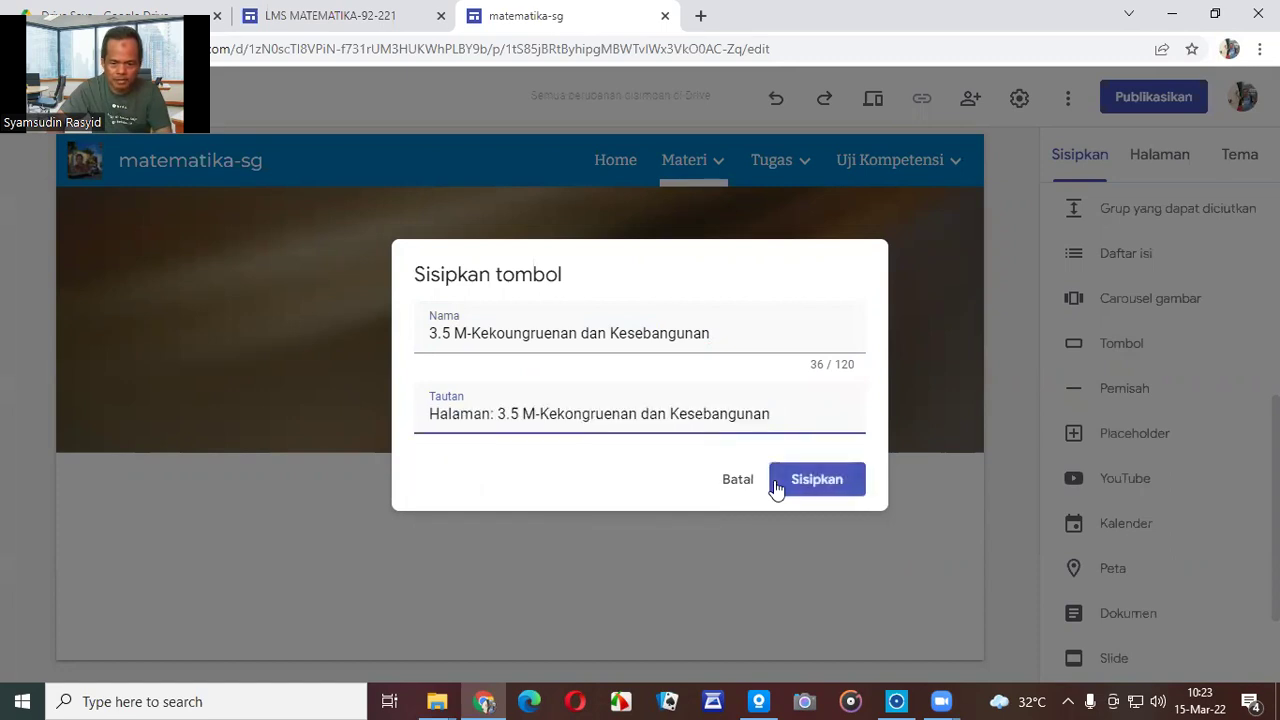
left_click(817, 484)
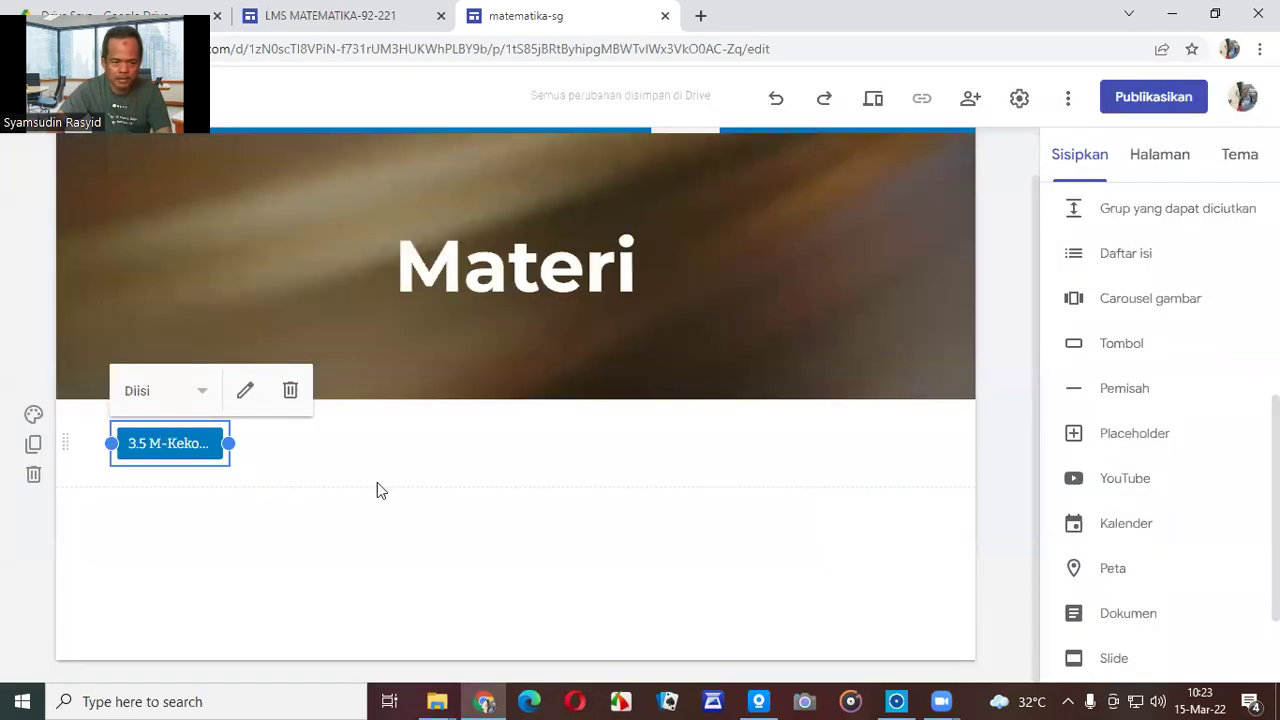
left_click(376, 489)
Widen the 3.5 M button so more of its label shows.
left_click(207, 447)
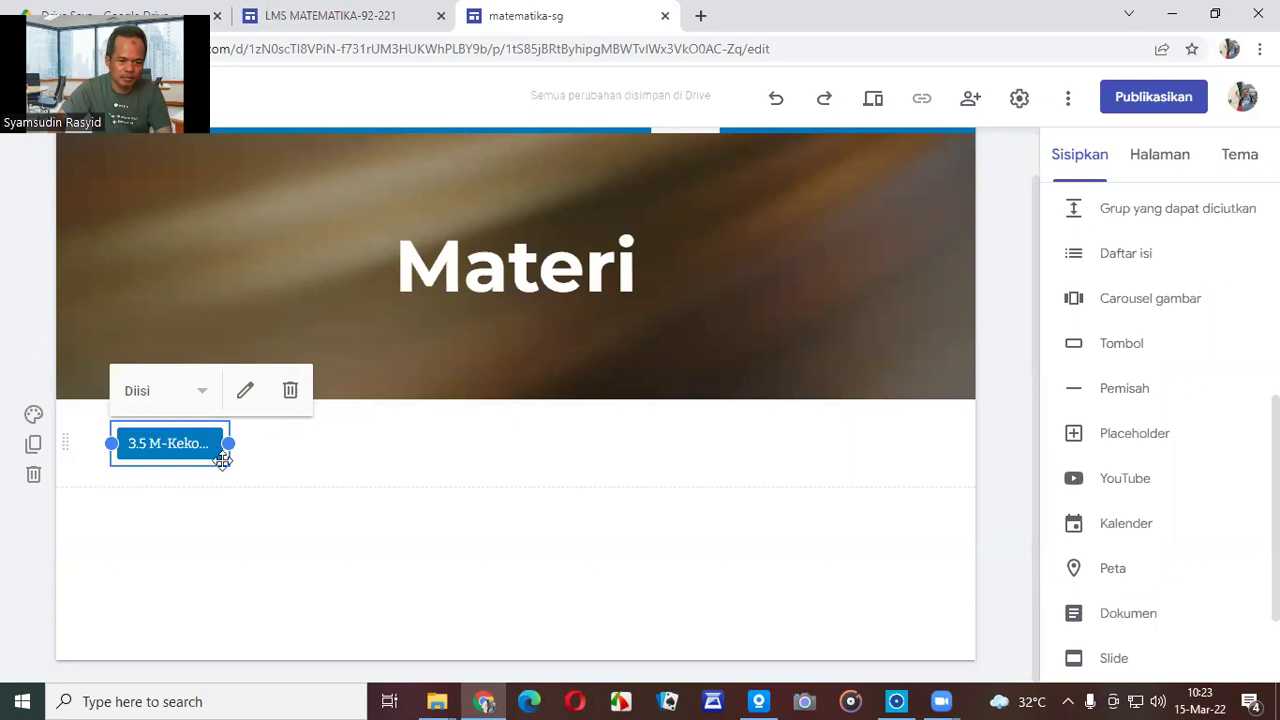
left_click_drag(228, 443, 450, 456)
left_click(410, 447)
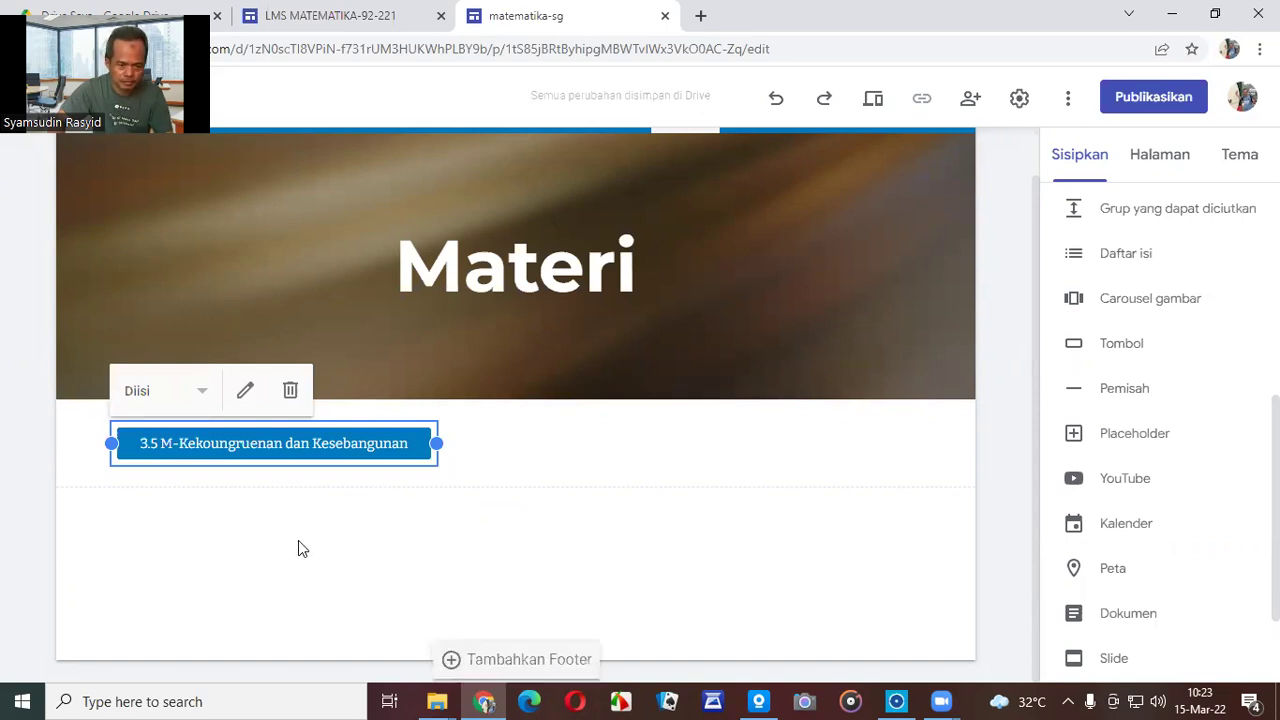
Try the outlined and text button styles, then set it back to filled (Diisi).
left_click(203, 399)
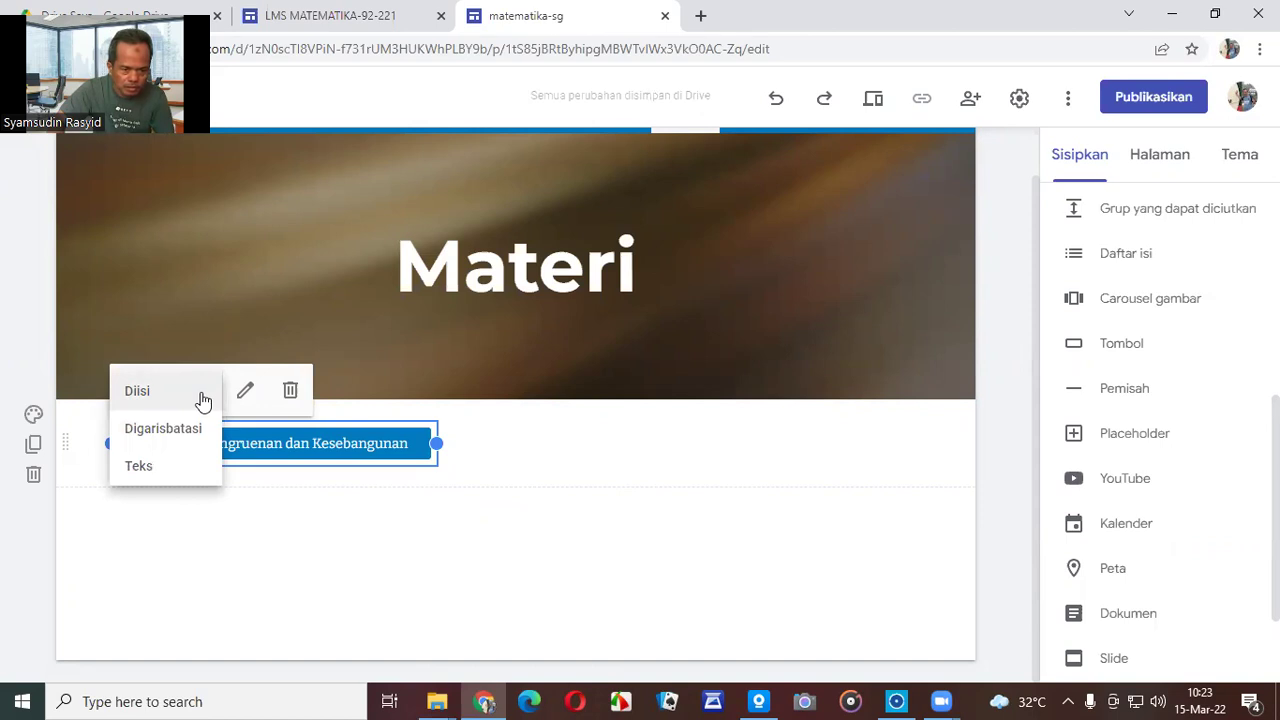
left_click(182, 433)
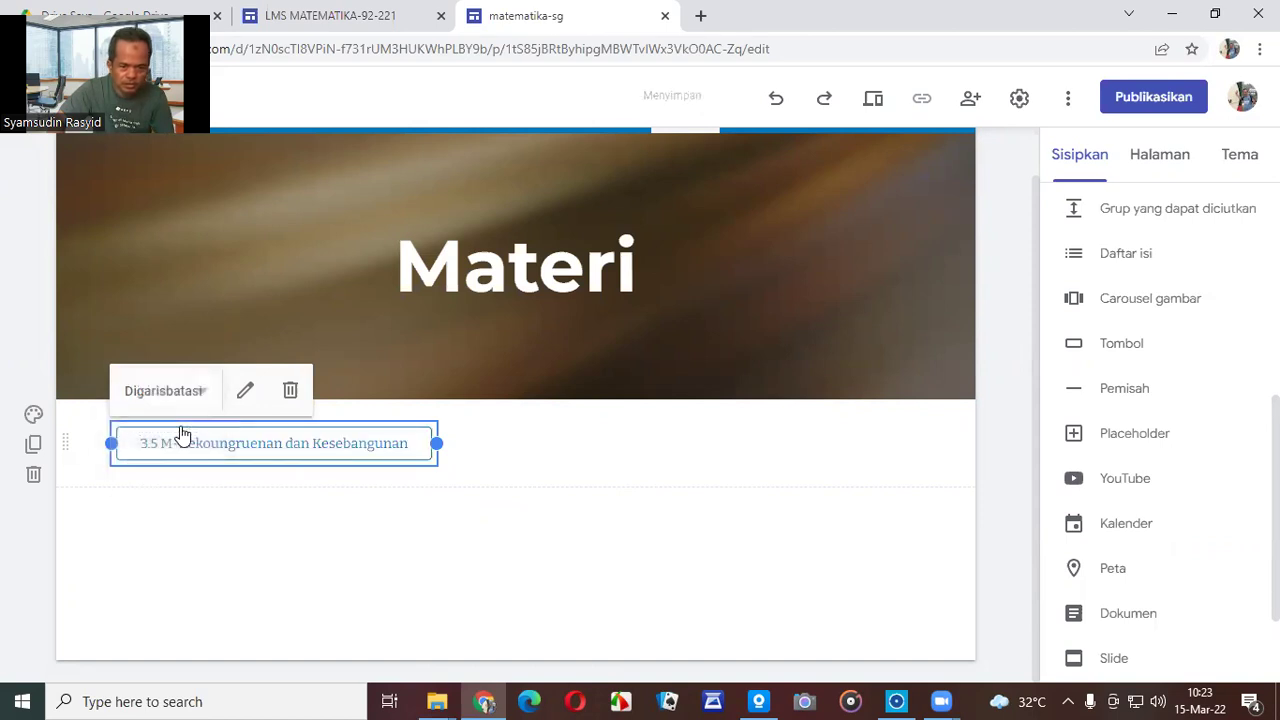
left_click(360, 524)
left_click(366, 452)
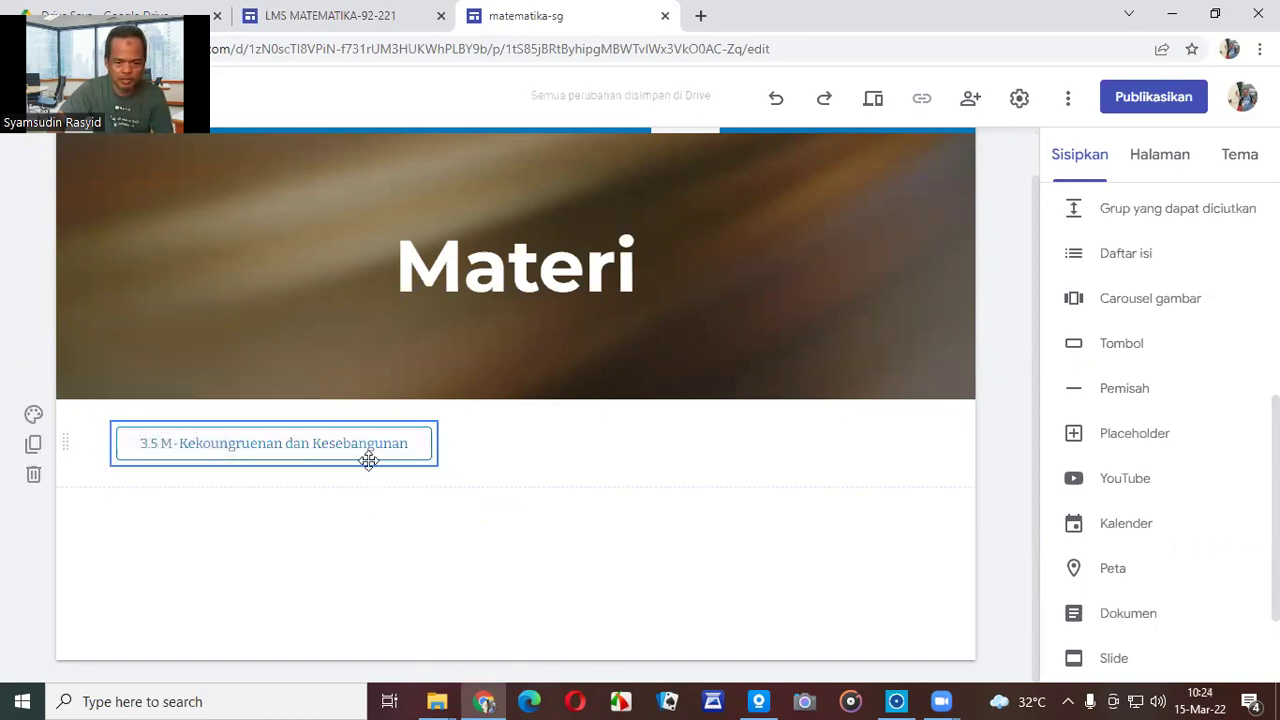
left_click(199, 394)
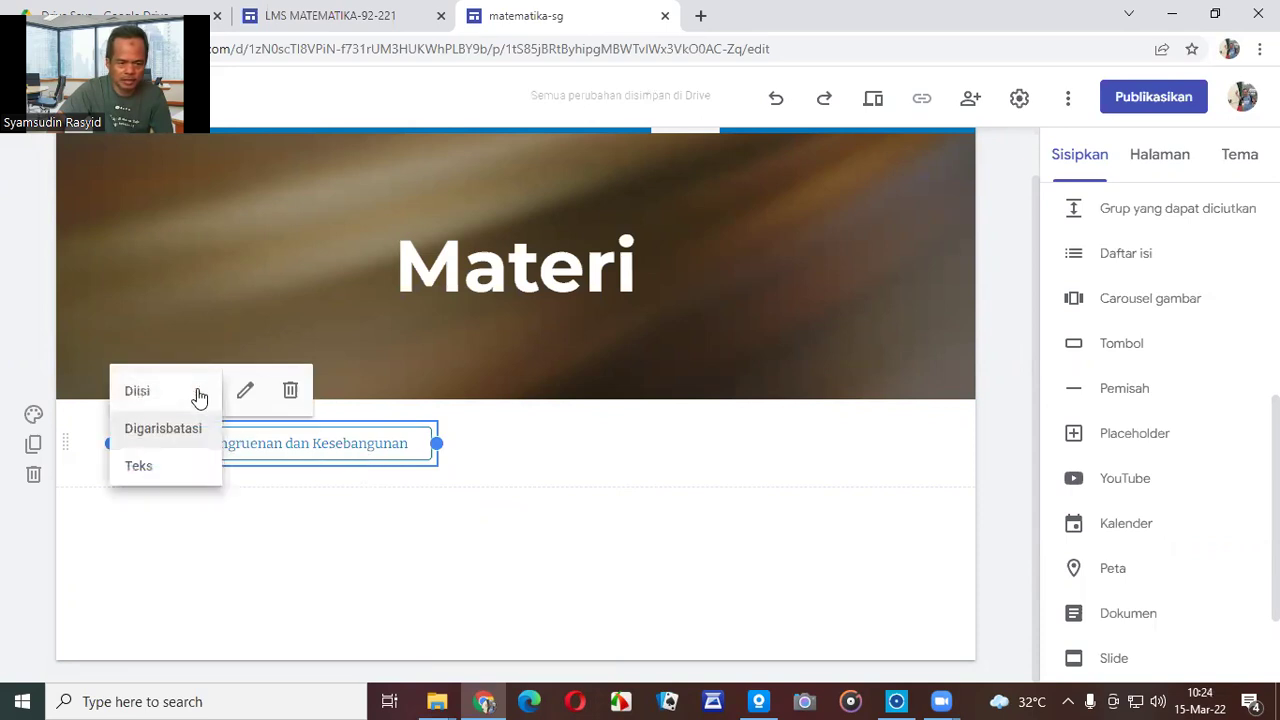
left_click(147, 474)
left_click(281, 555)
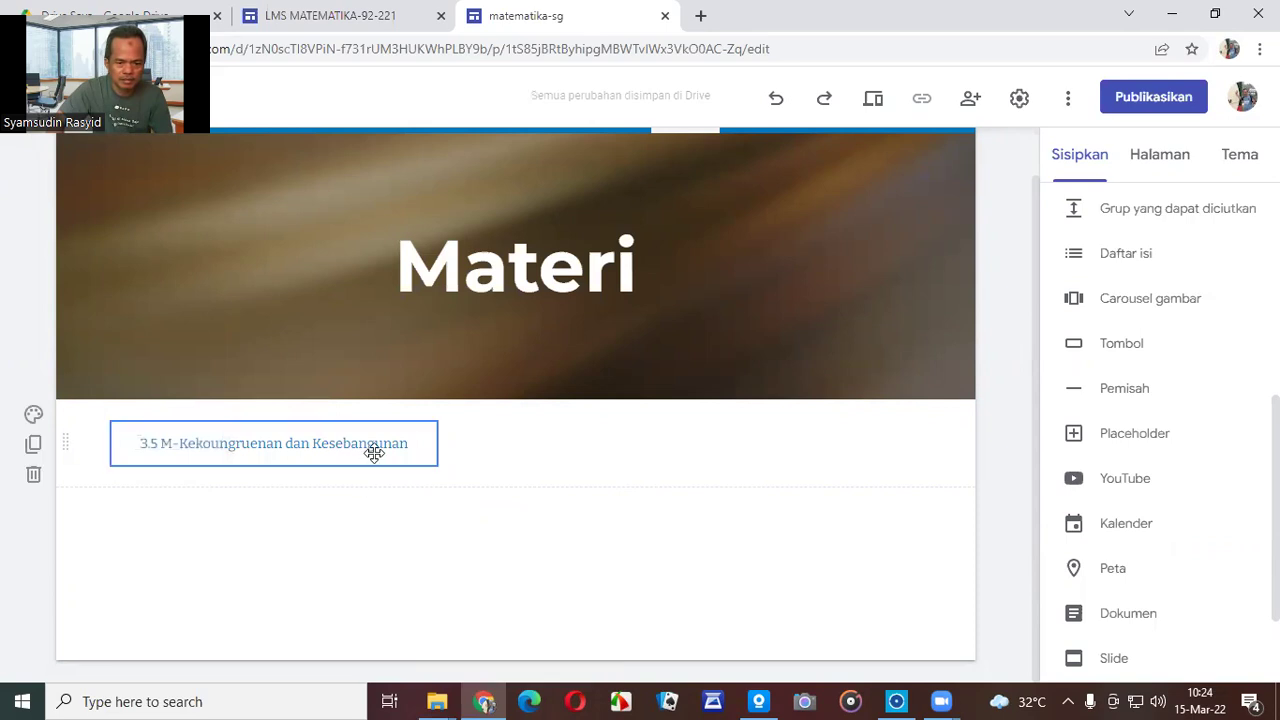
left_click(374, 453)
left_click(201, 395)
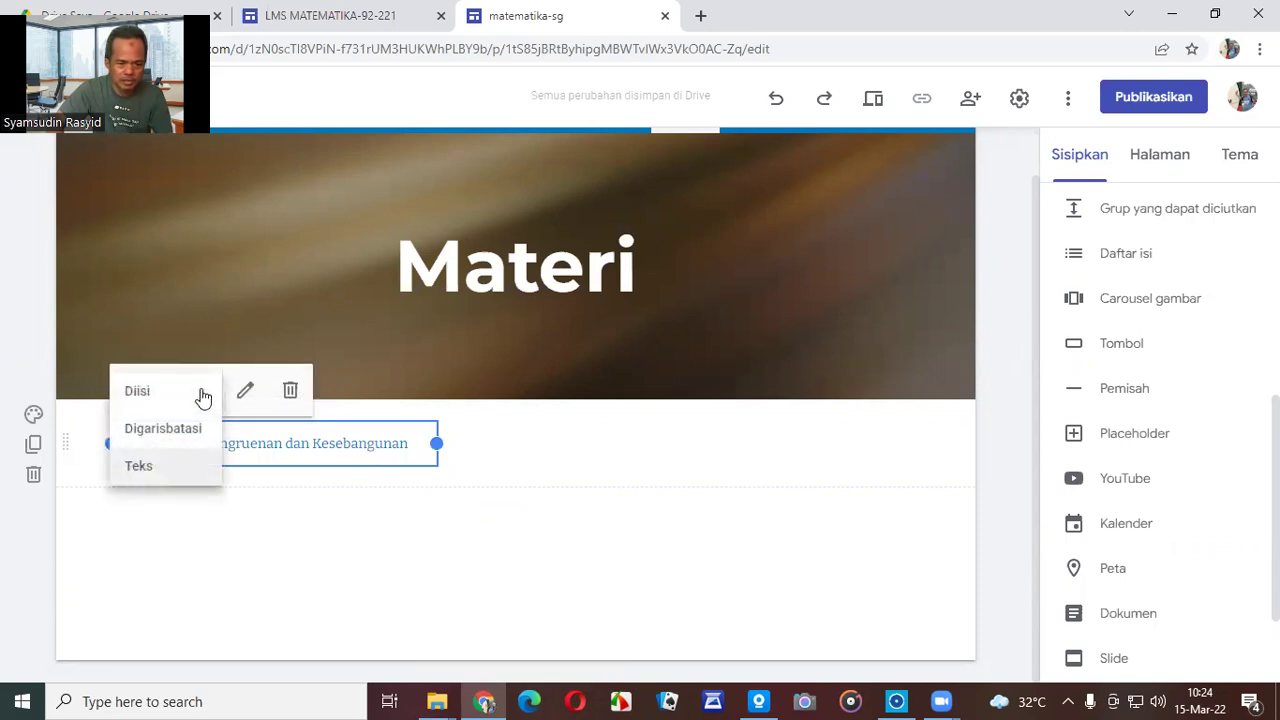
left_click(177, 393)
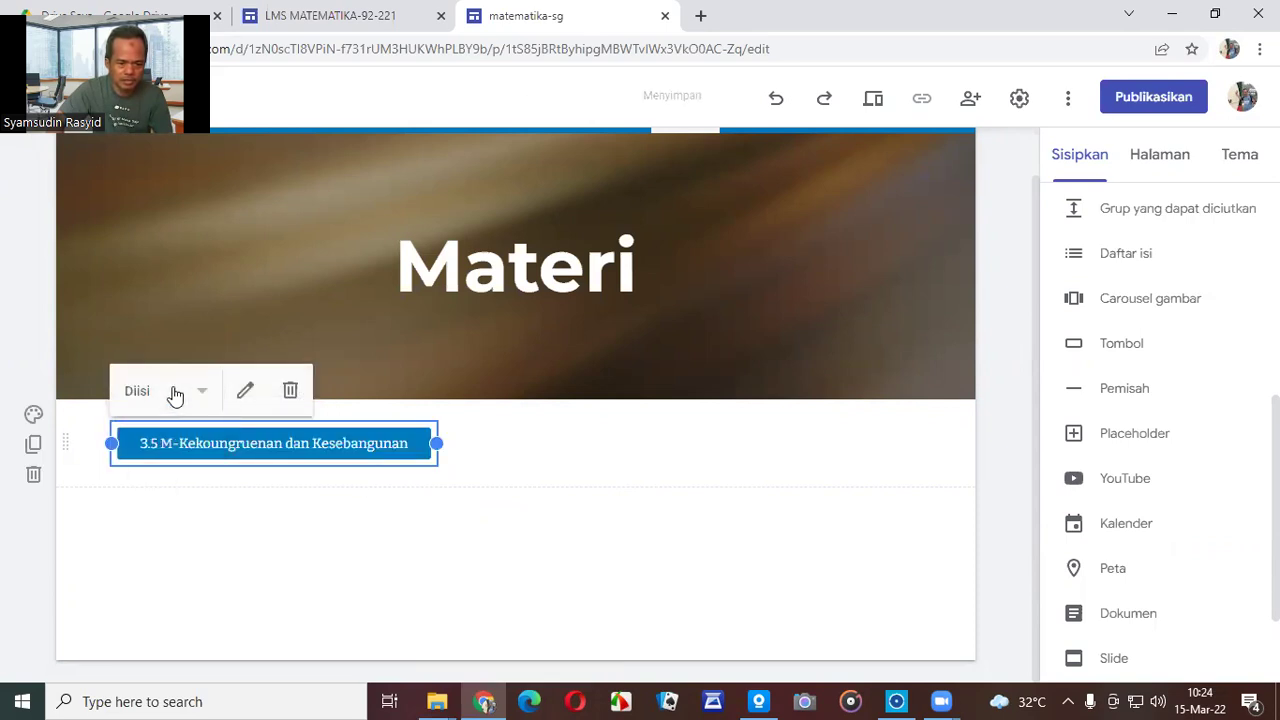
Insert a '3.6 M-Bangun Ruang Sisi Lengkung' button linked to that subpage.
left_click(607, 545)
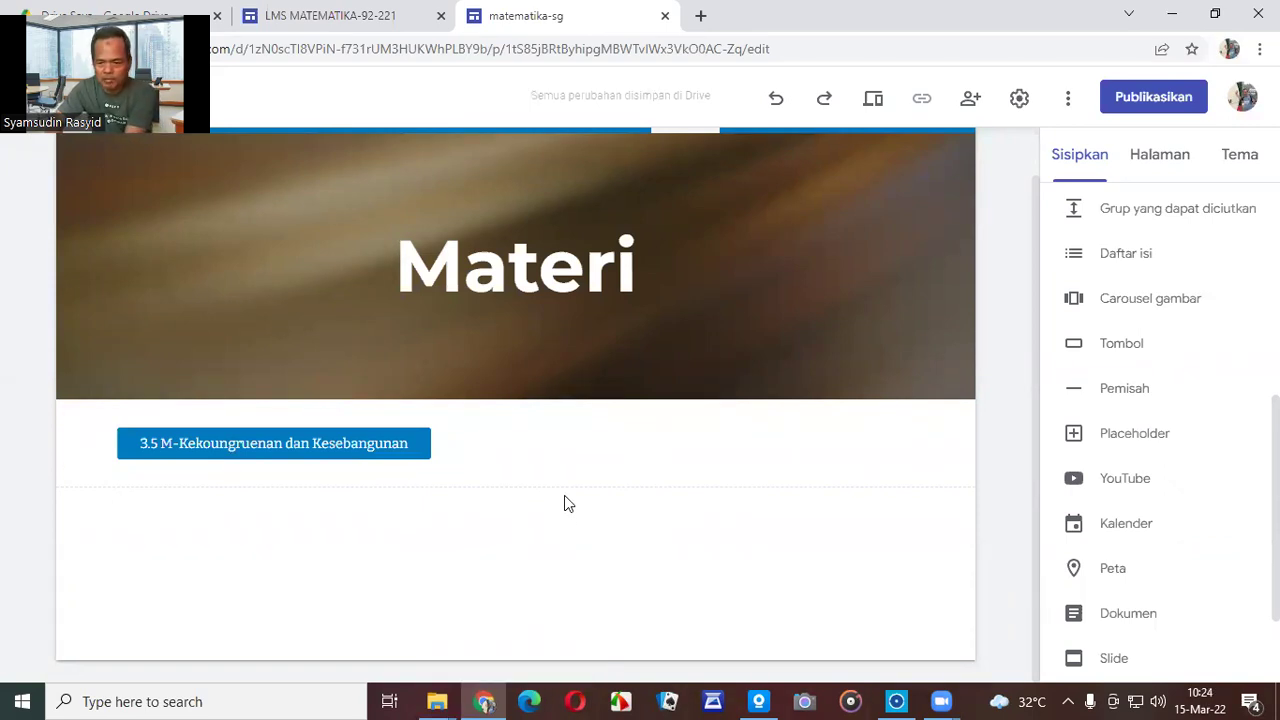
left_click(1107, 346)
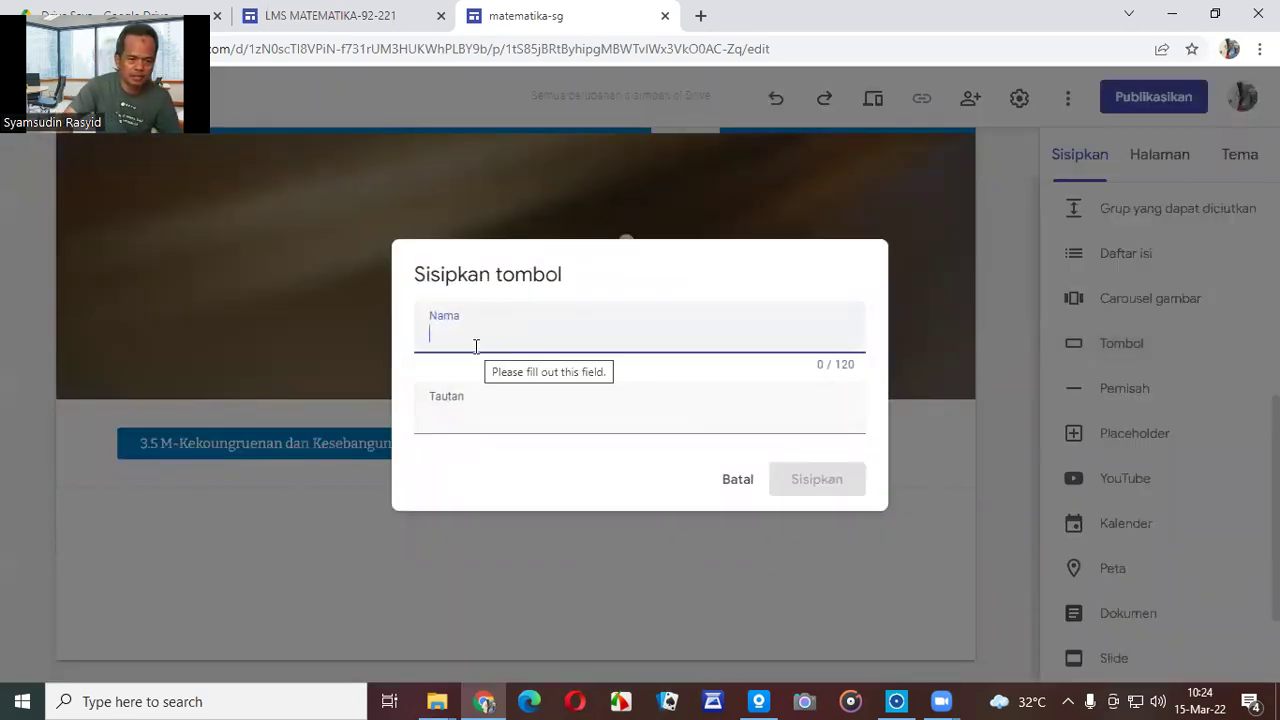
type("3.6 M-Bangu")
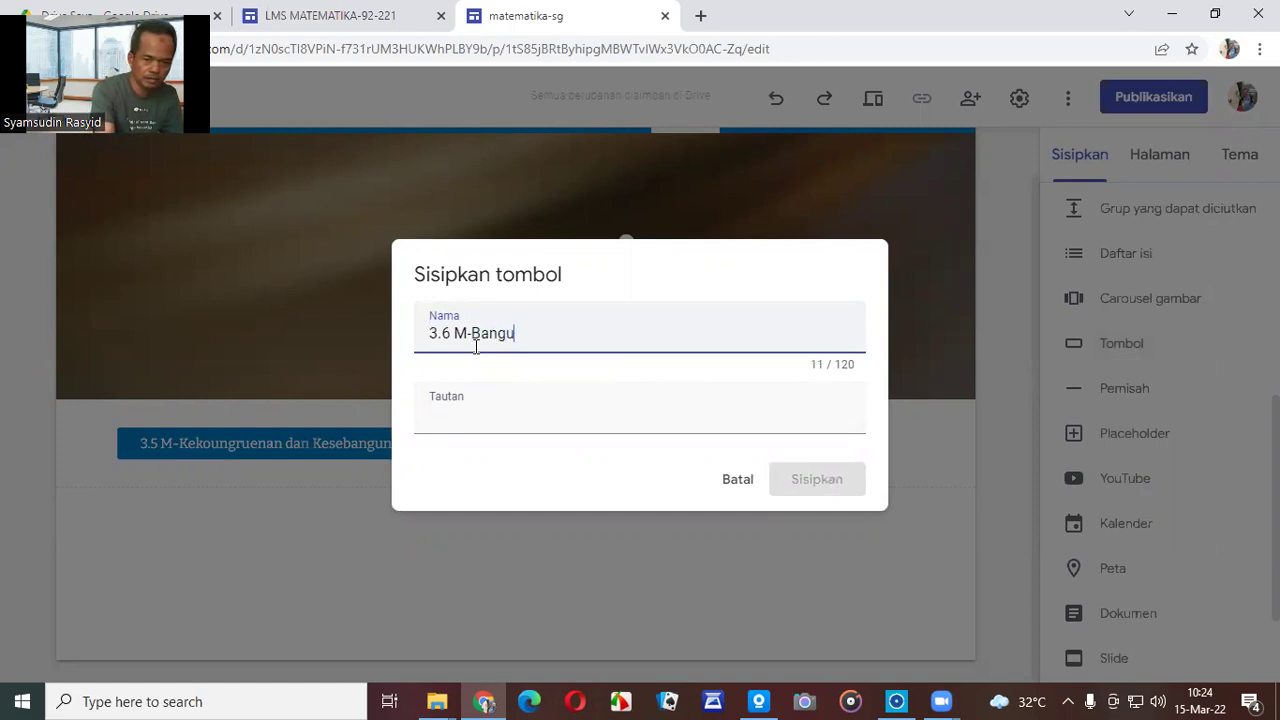
type("n Ruang Sisi")
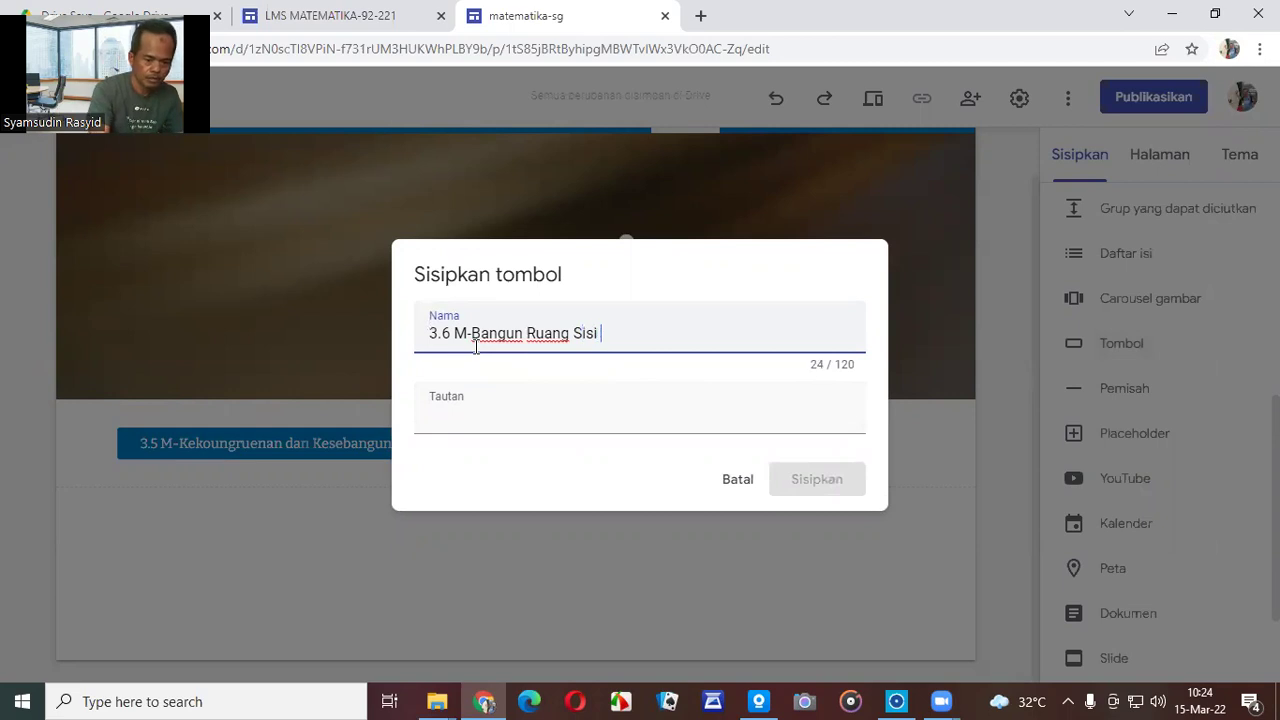
type(" Lengkung")
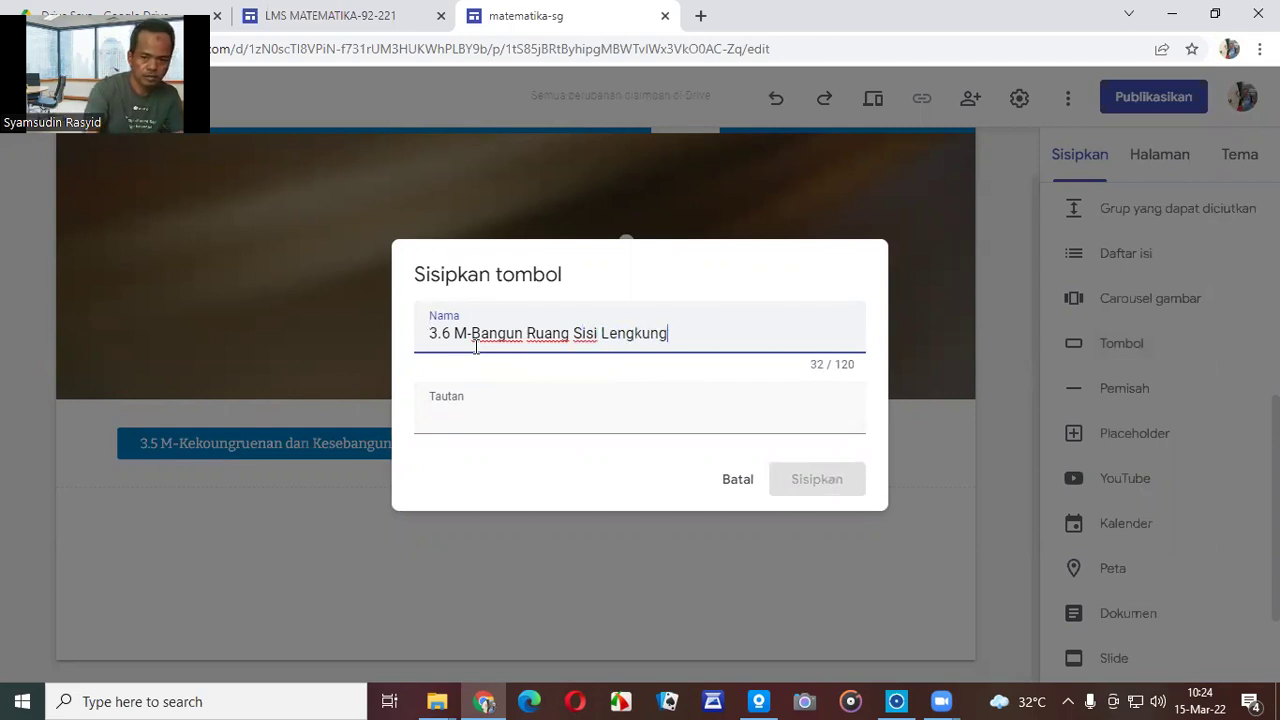
left_click(500, 405)
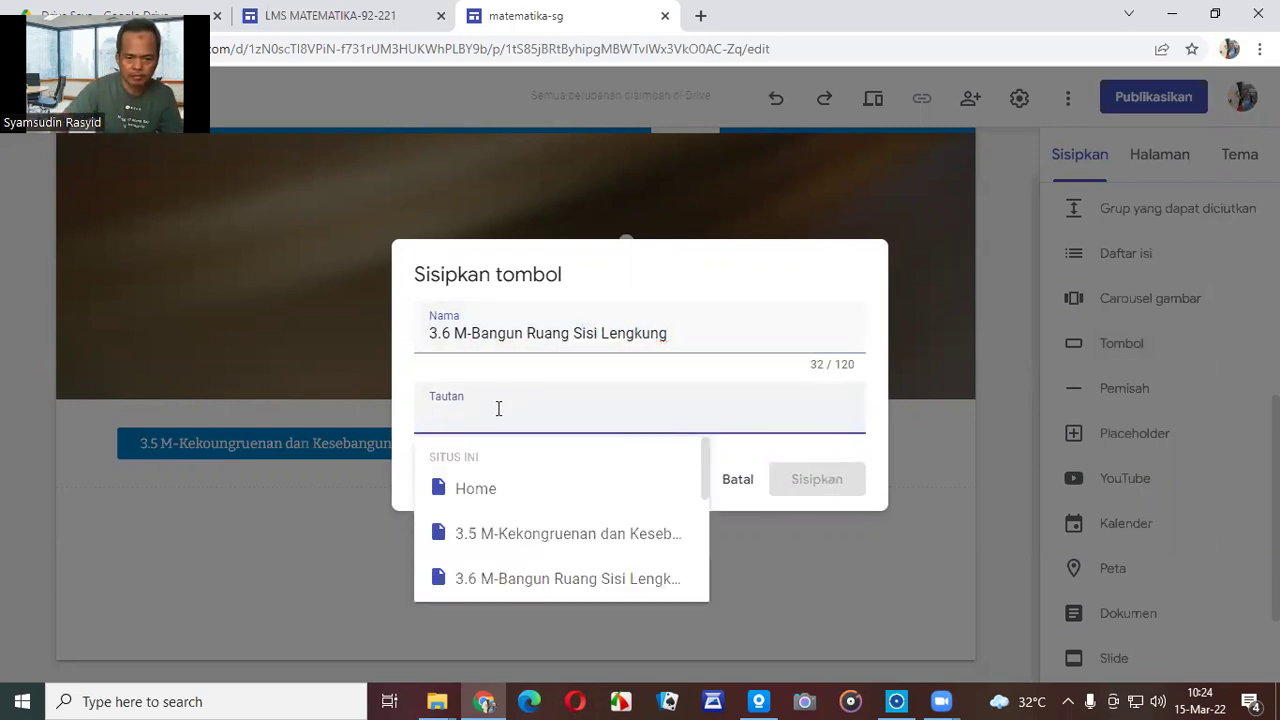
left_click(534, 580)
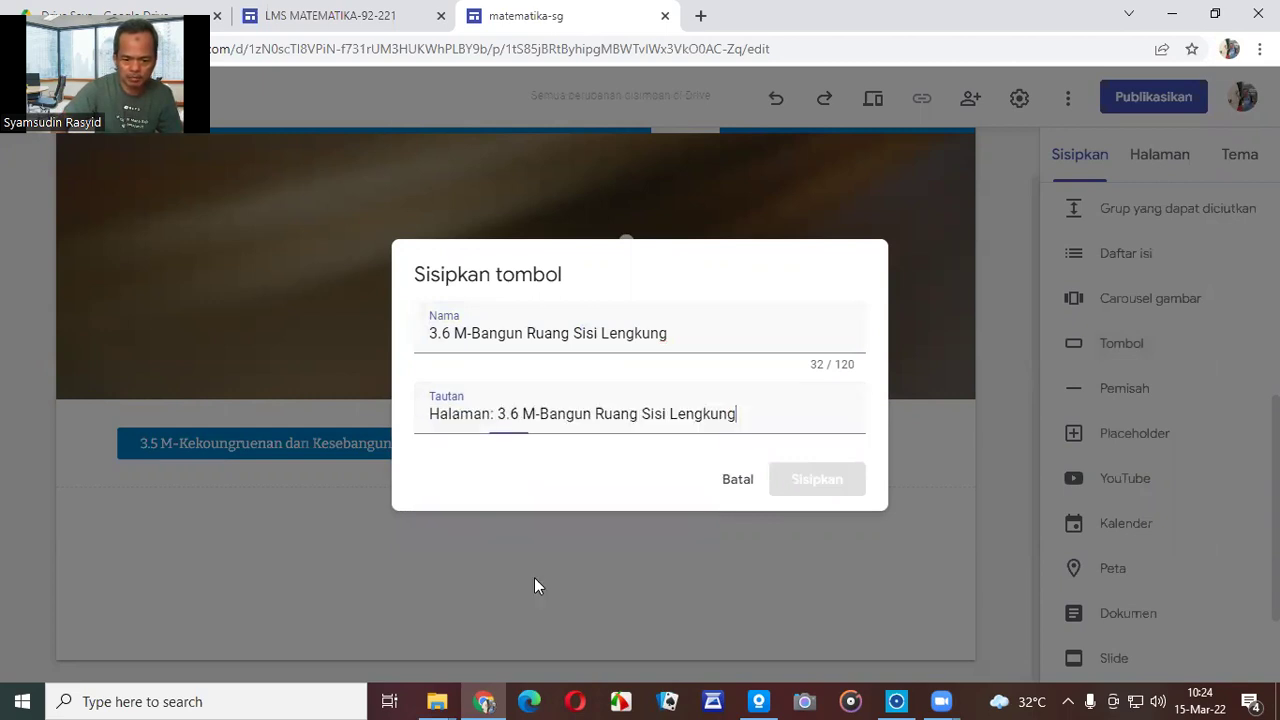
left_click(826, 487)
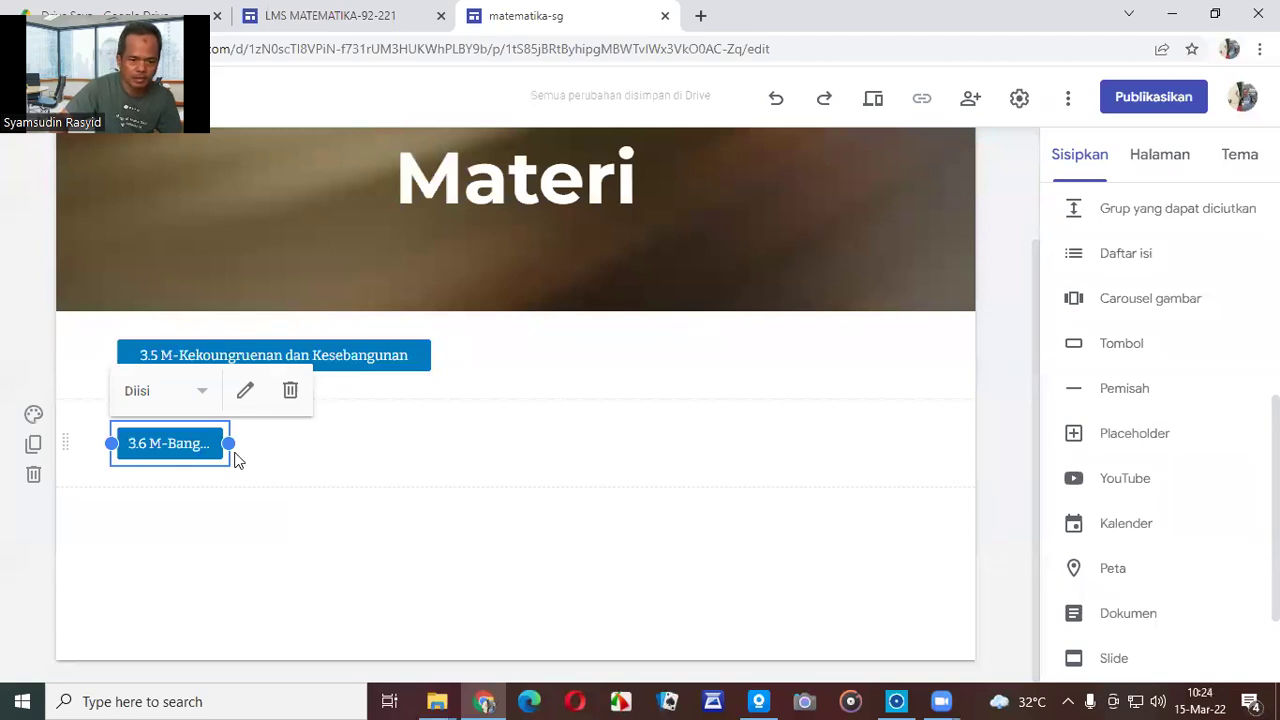
Resize the 3.6 M button and move it beside the 3.5 M button.
left_click_drag(231, 443, 368, 470)
left_click(349, 535)
left_click_drag(300, 446, 566, 358)
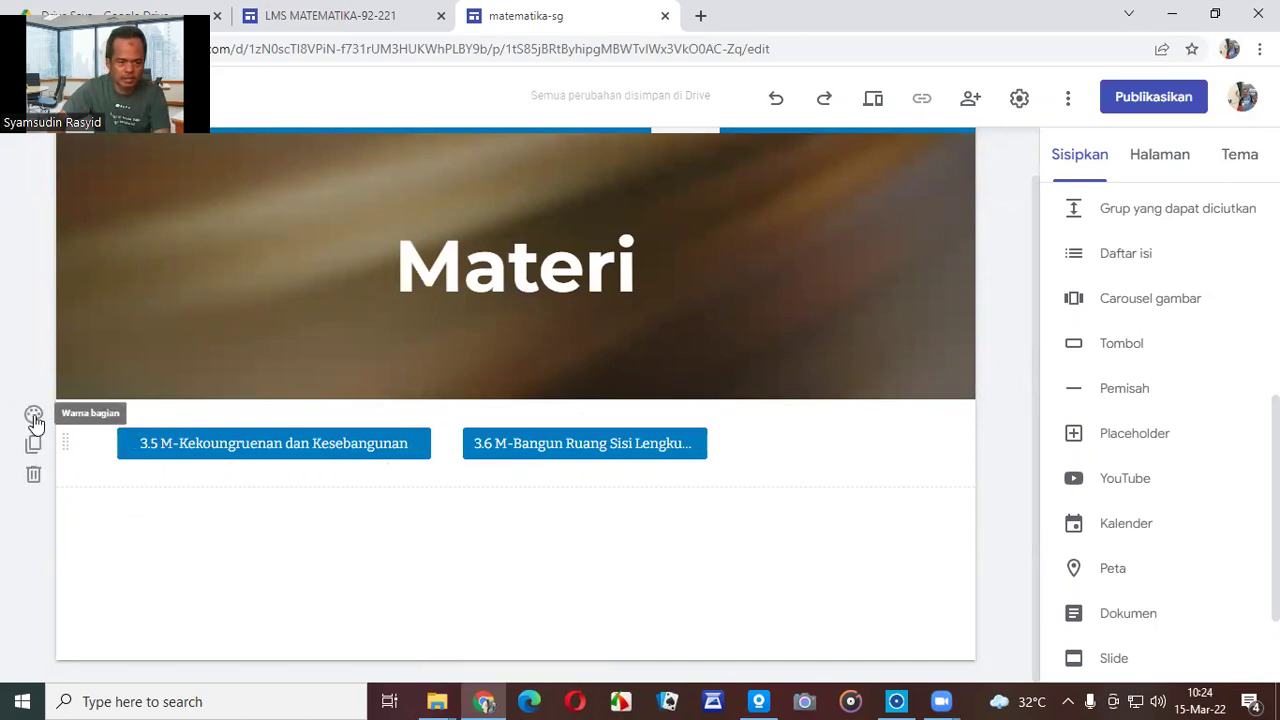
Try the dark style on the button section, then return it to the light style.
left_click(34, 418)
mouse_move(174, 567)
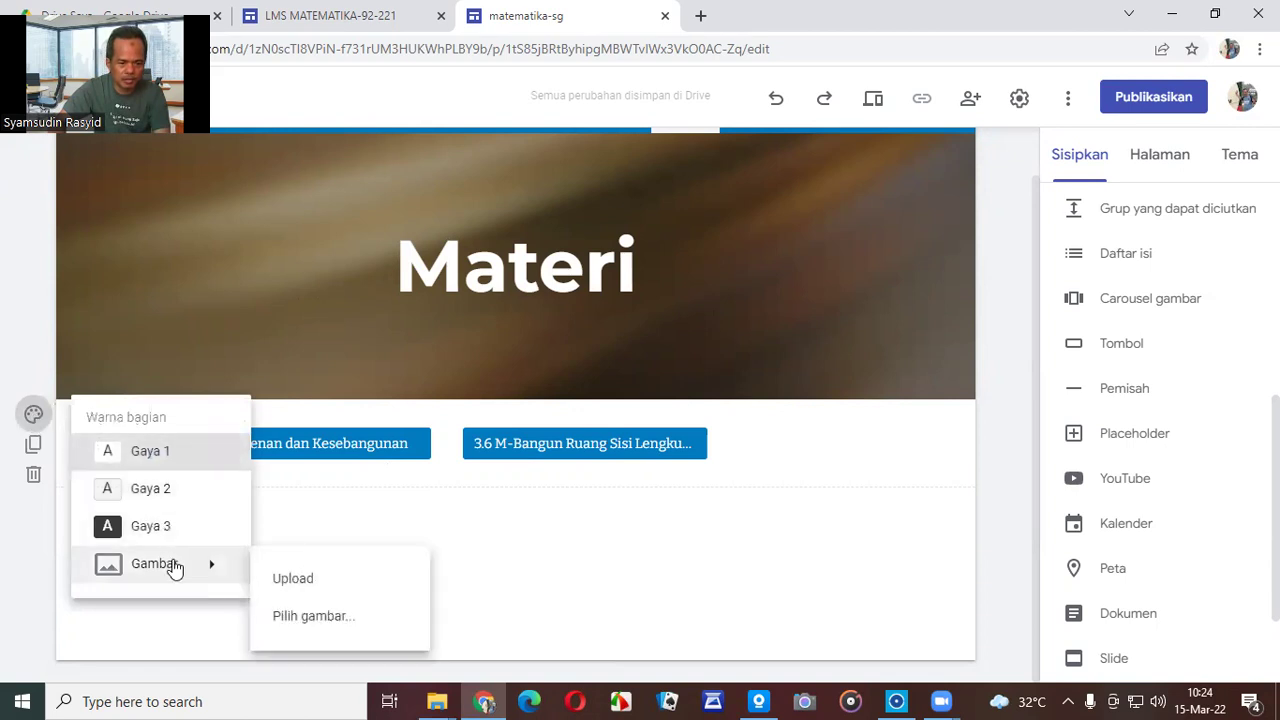
left_click(166, 528)
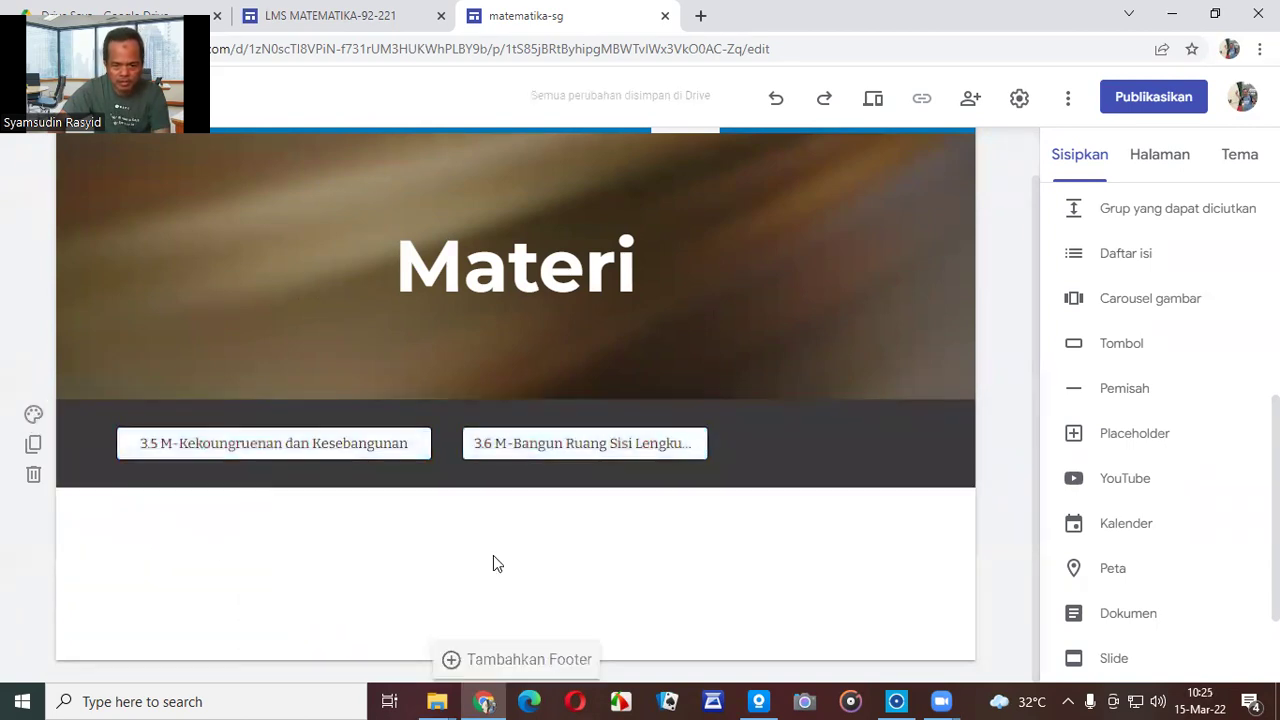
left_click(33, 418)
mouse_move(200, 572)
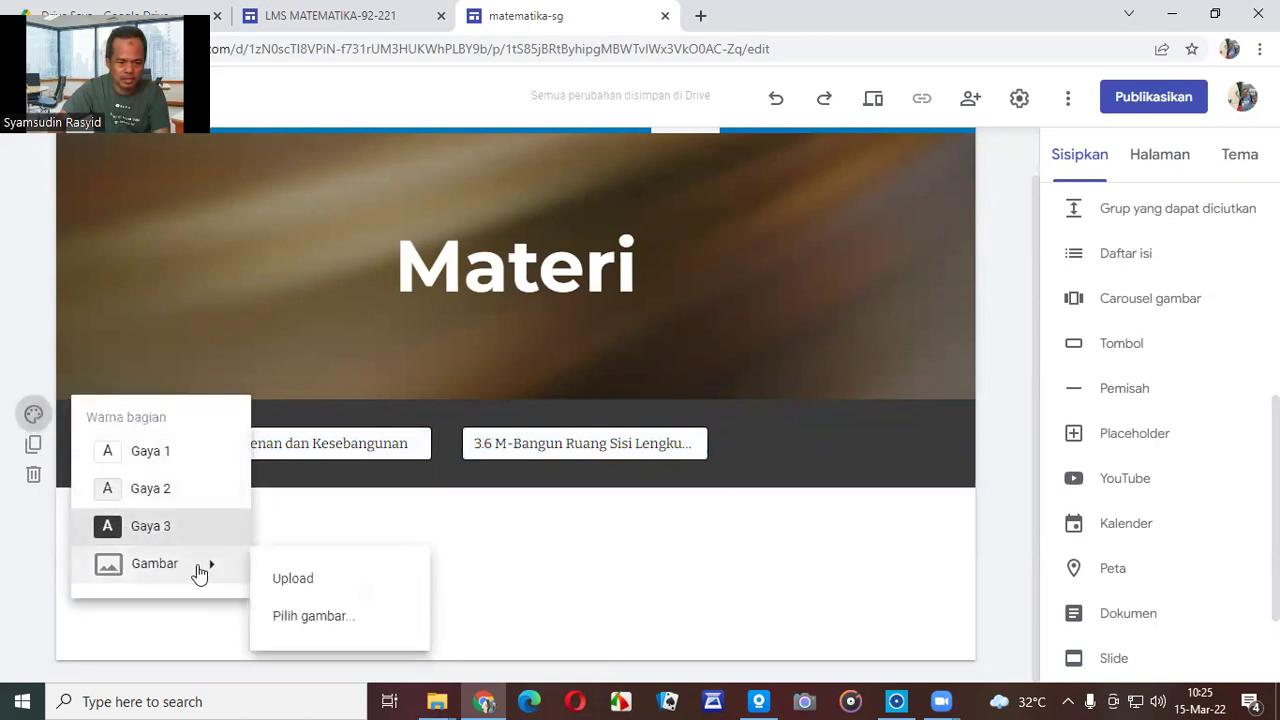
left_click(641, 549)
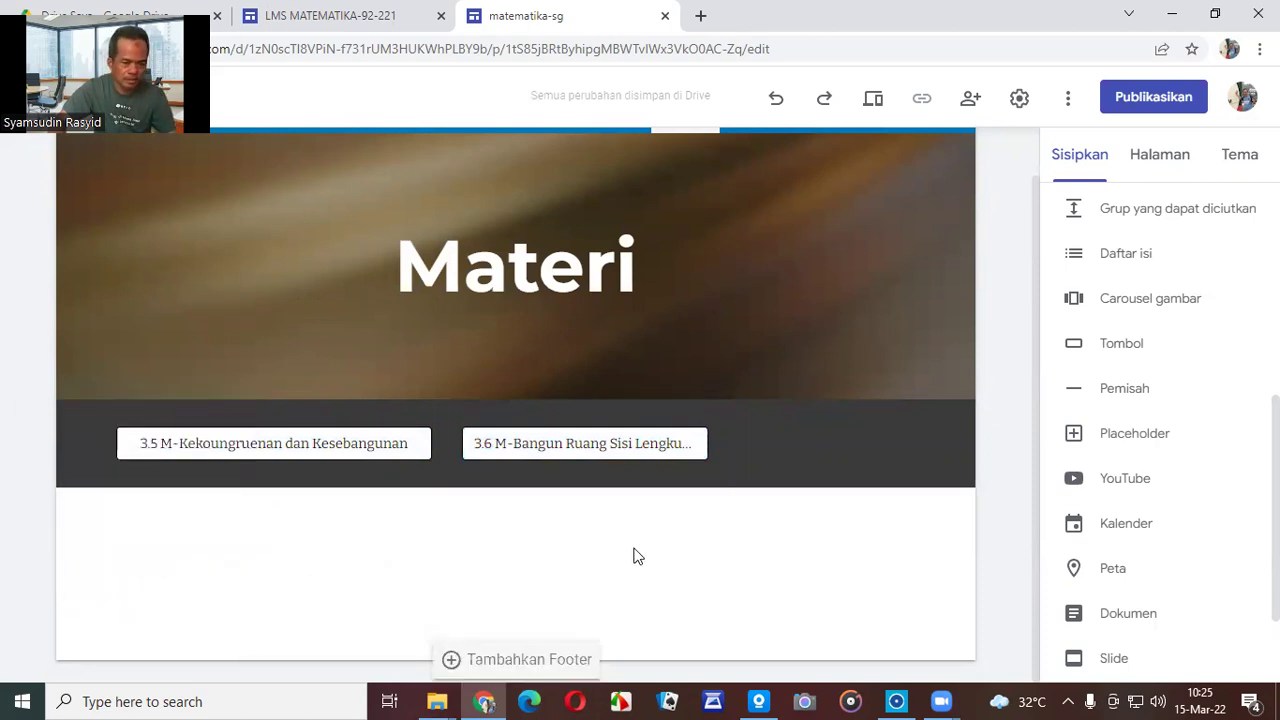
left_click(33, 414)
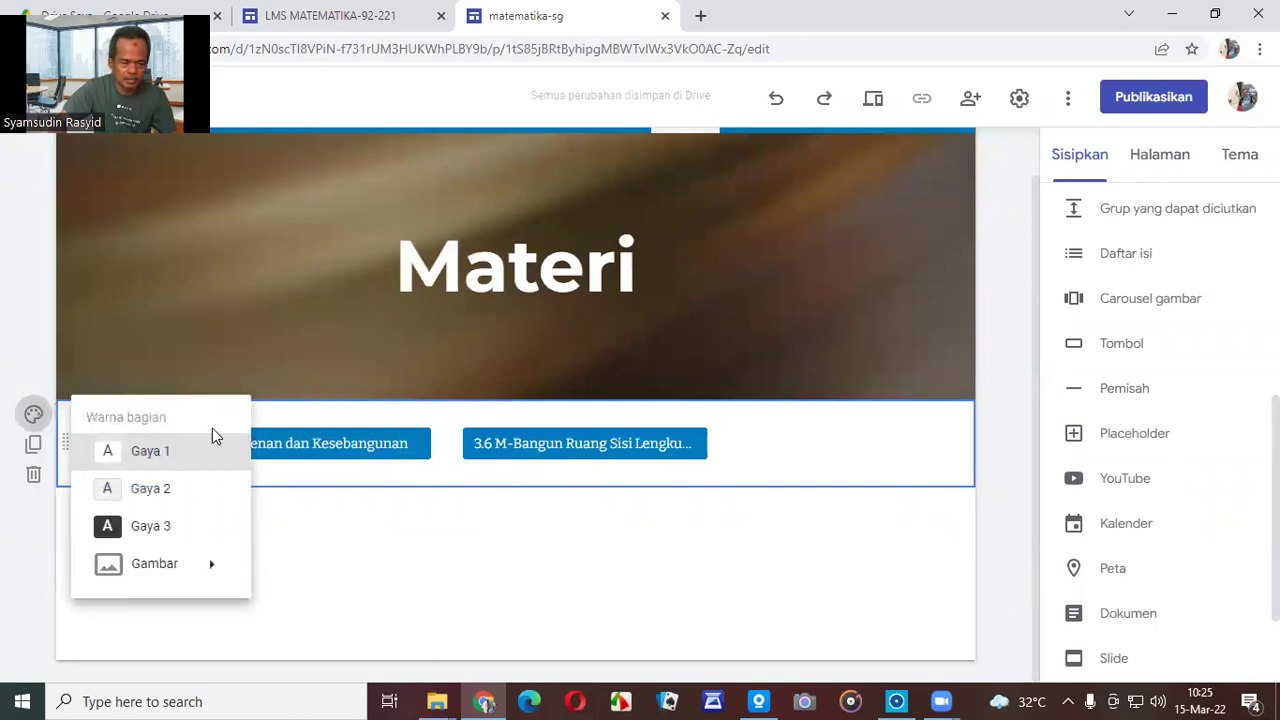
mouse_move(199, 578)
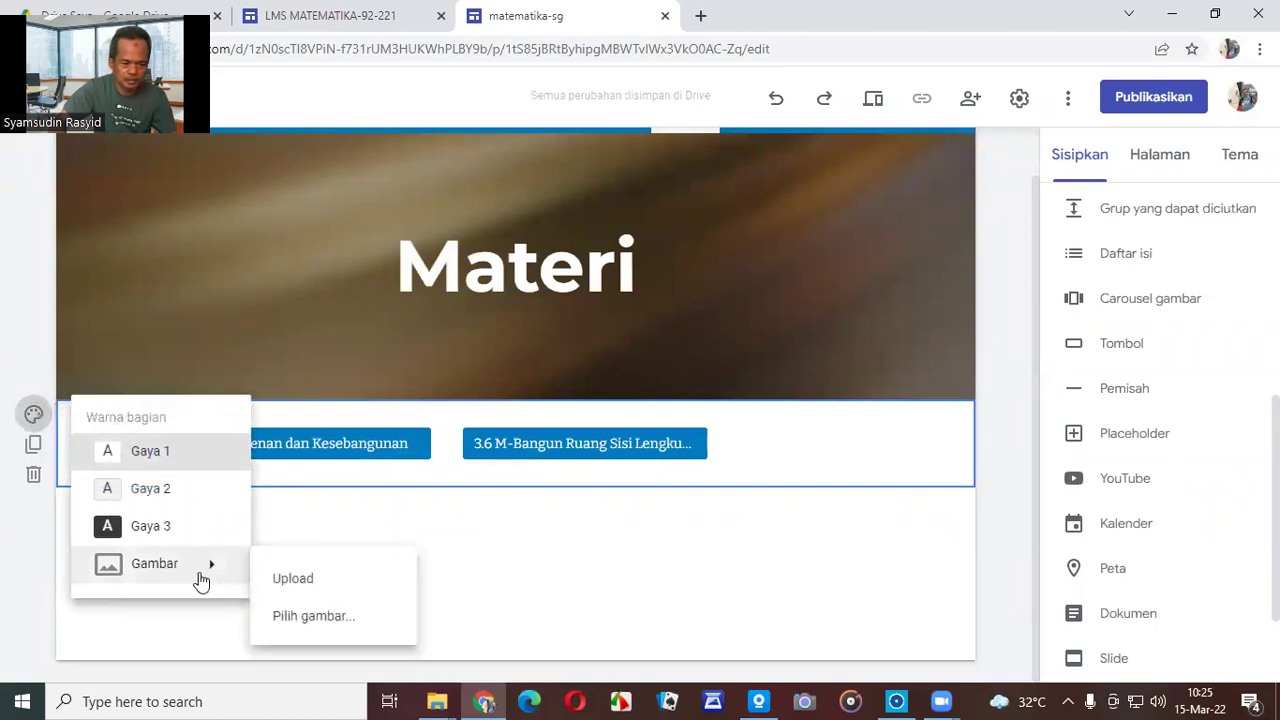
Set the light-blue geometric gallery pattern as the button section's background image.
left_click(312, 614)
scroll(743, 524, "down", 10)
scroll(743, 524, "down", 6)
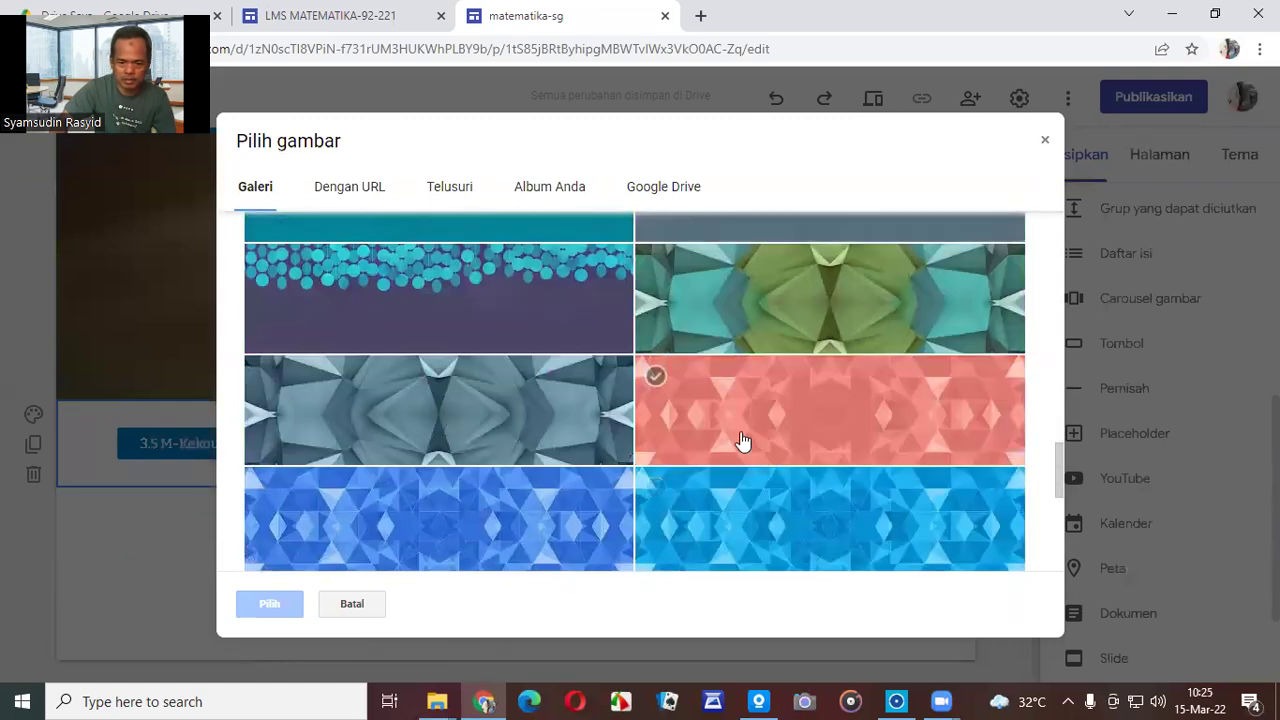
left_click(756, 494)
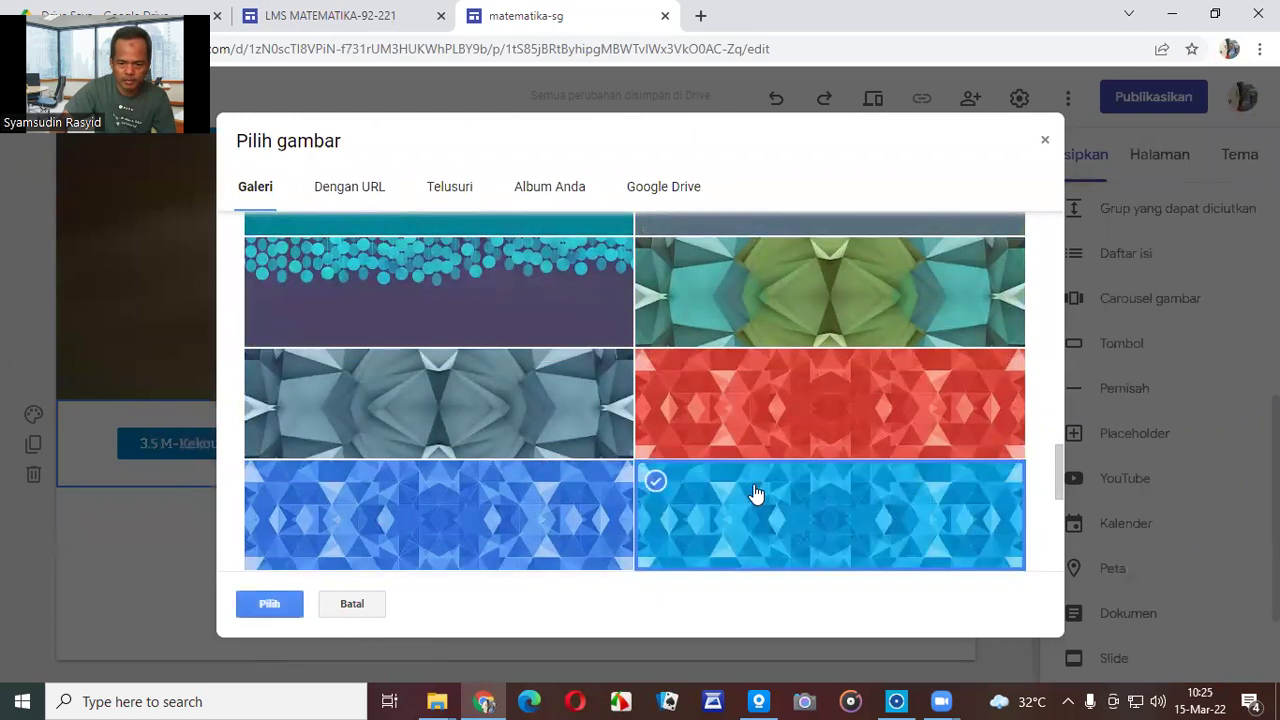
left_click(262, 605)
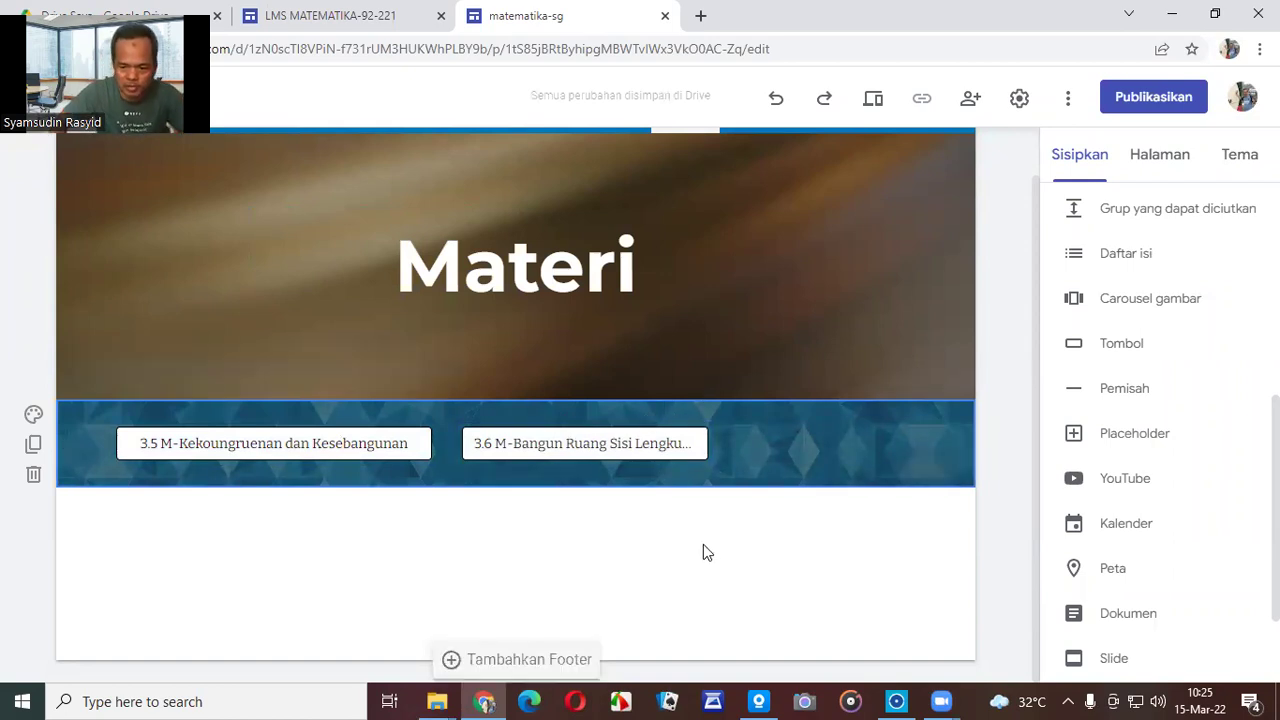
Widen the 3.6 button so its full title shows.
left_click(683, 451)
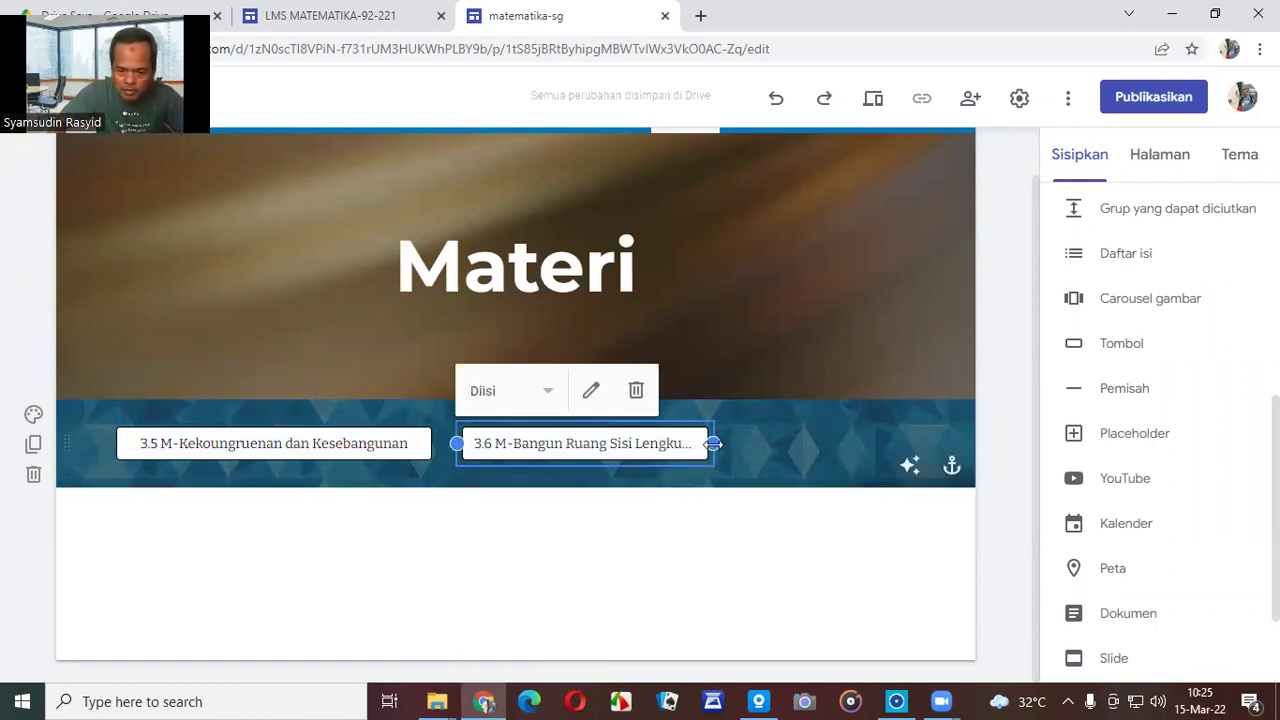
left_click_drag(712, 443, 776, 447)
left_click(752, 530)
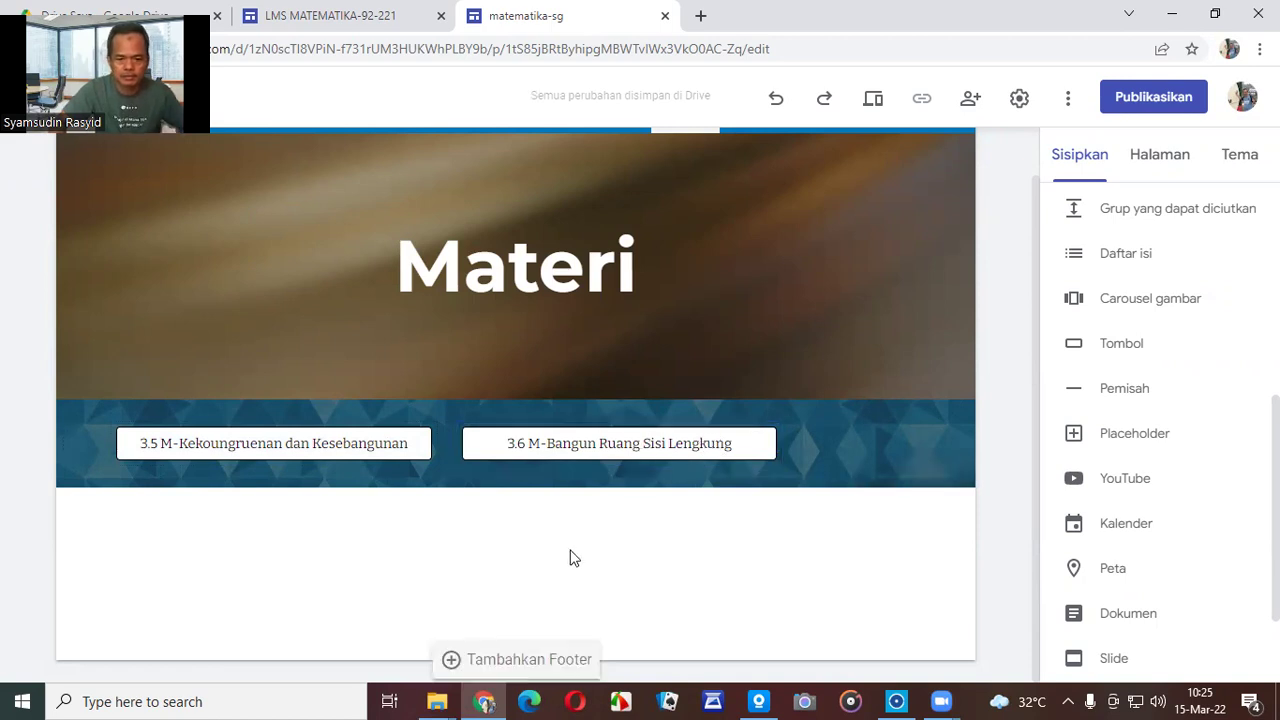
Check the subpages listed under Materi and preview the site as visitors see it.
scroll(729, 512, "up", 1)
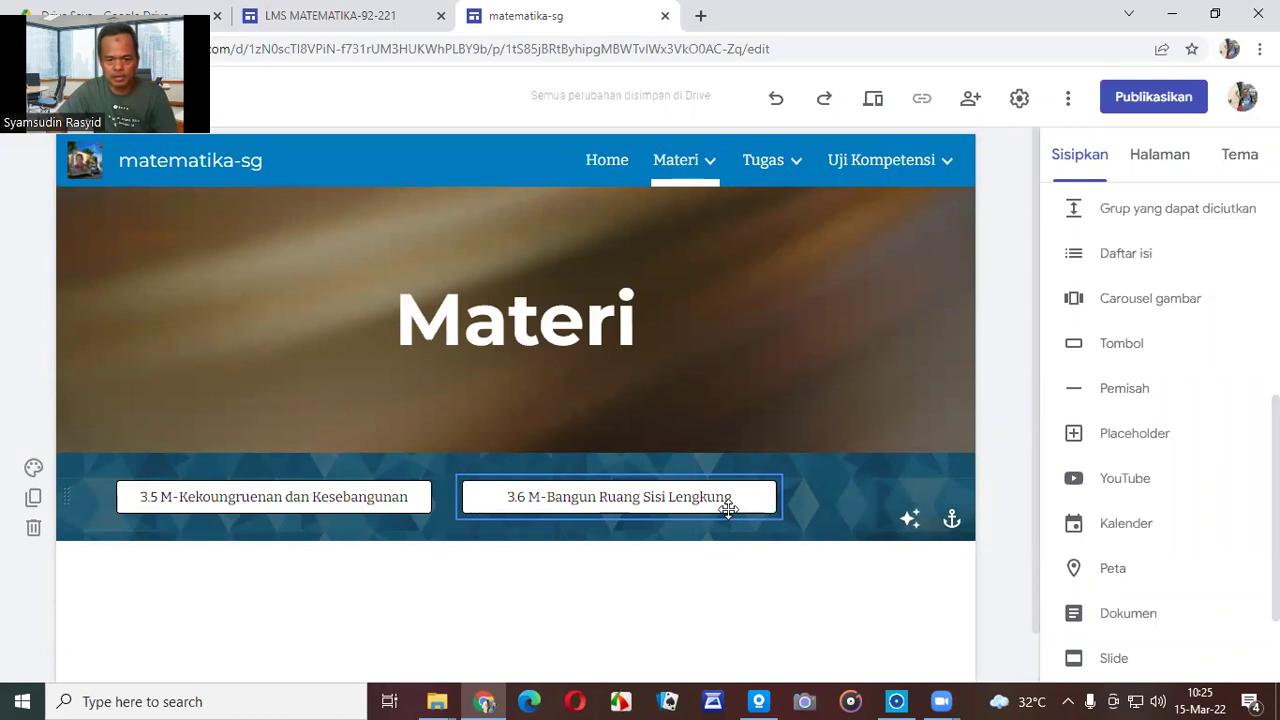
mouse_move(849, 370)
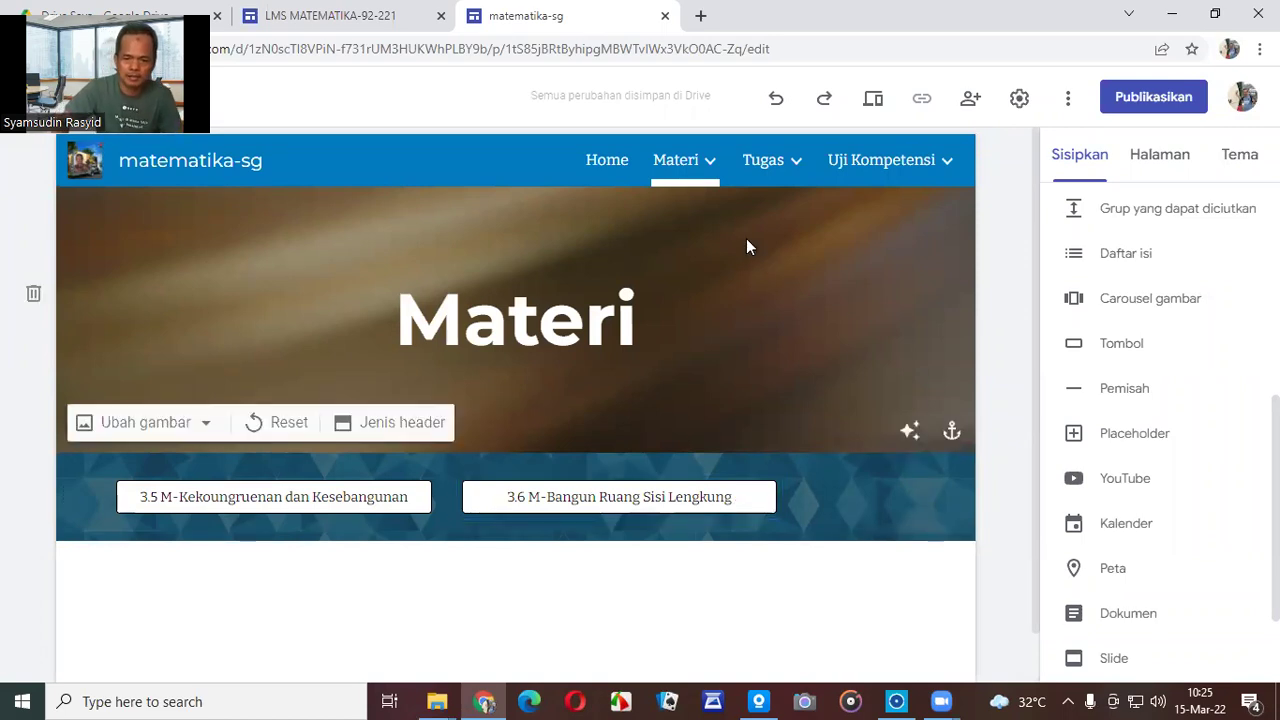
left_click(676, 160)
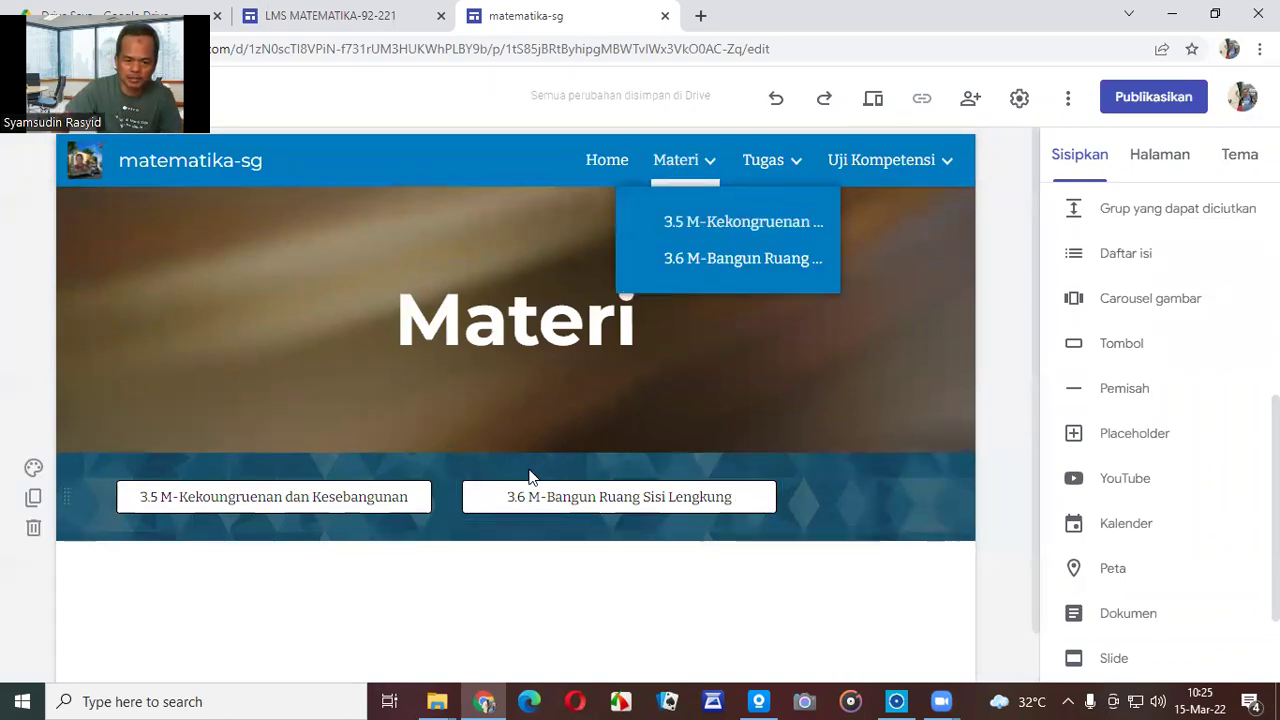
mouse_move(718, 165)
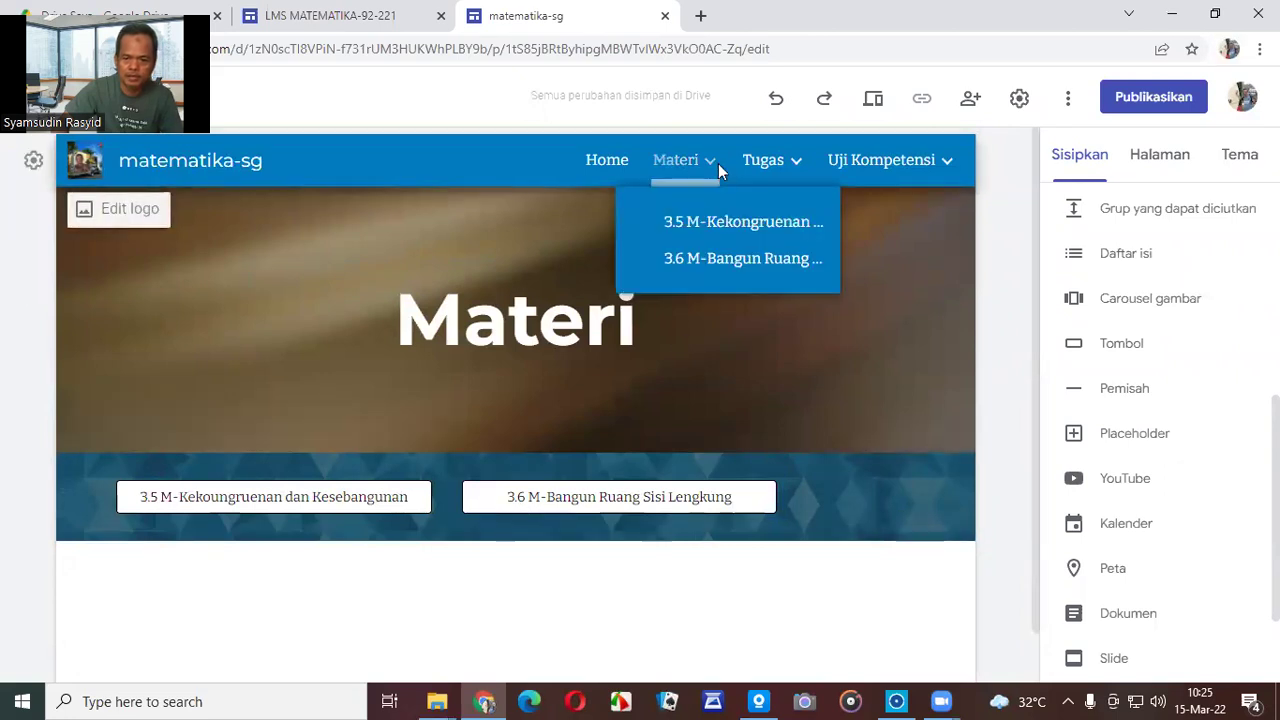
left_click(882, 100)
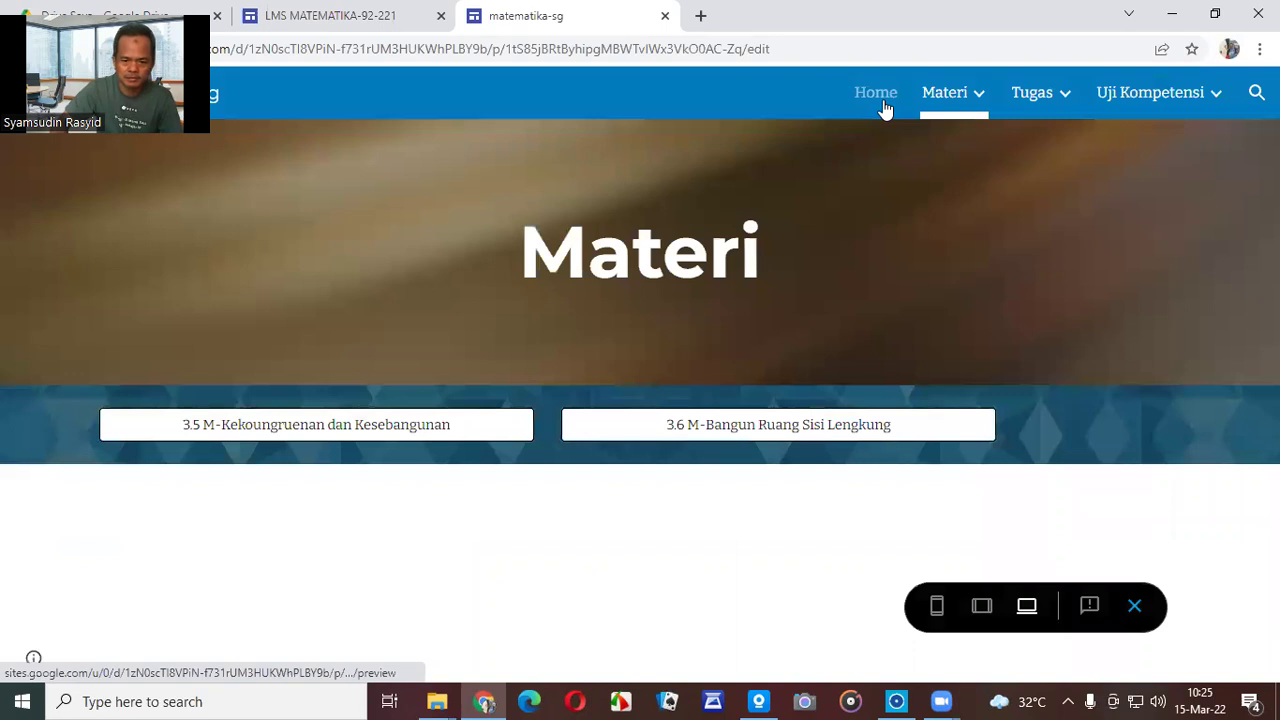
In preview, confirm the 3.5 and 3.6 buttons on Materi open their subpages.
left_click(275, 440)
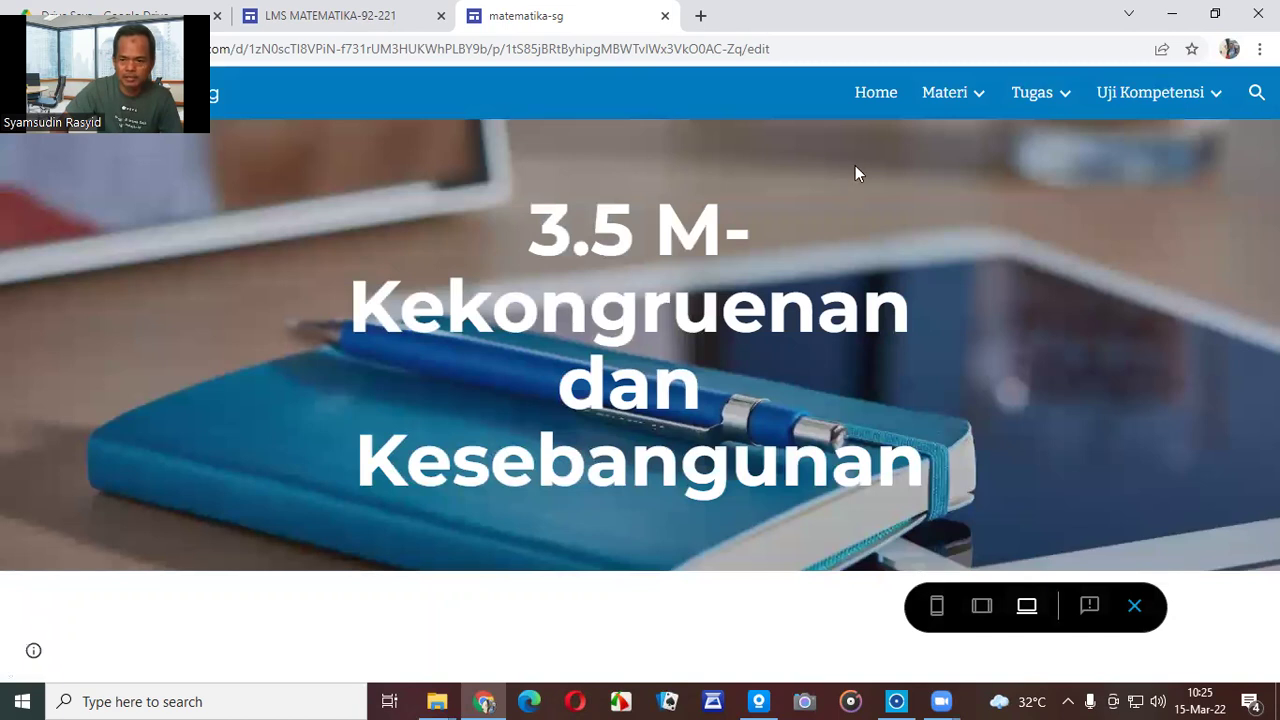
left_click(965, 95)
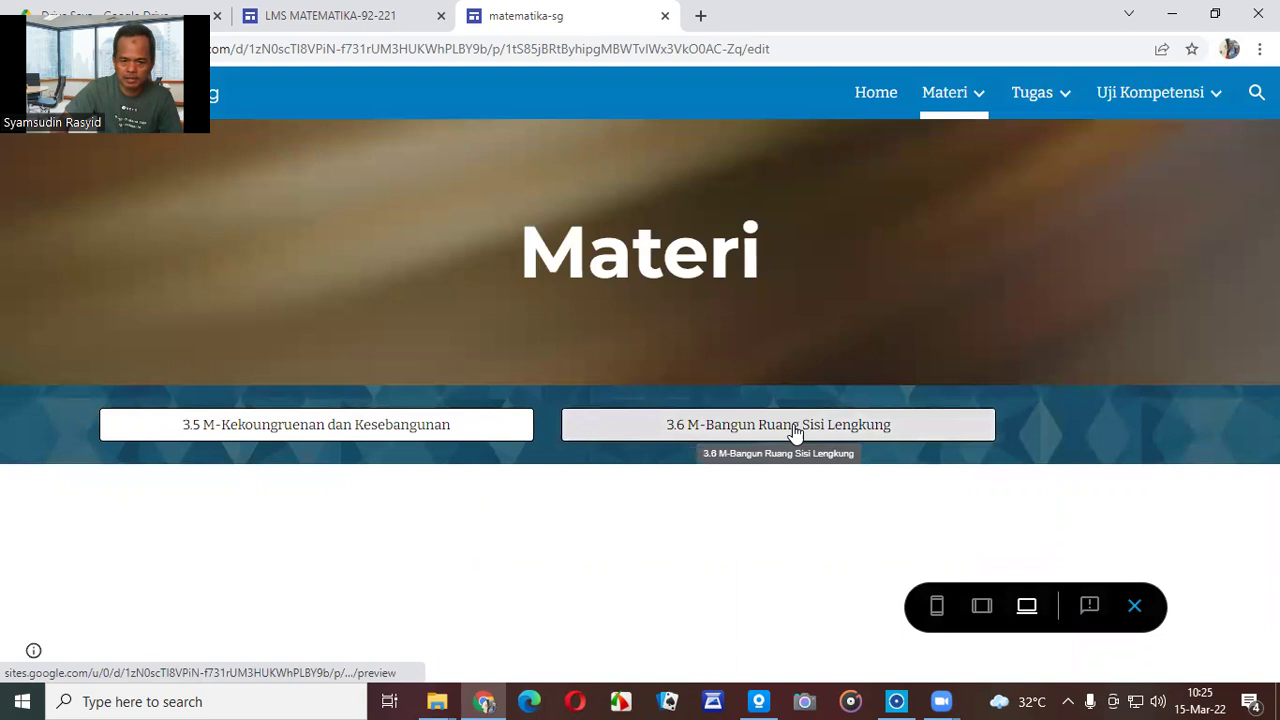
left_click(795, 430)
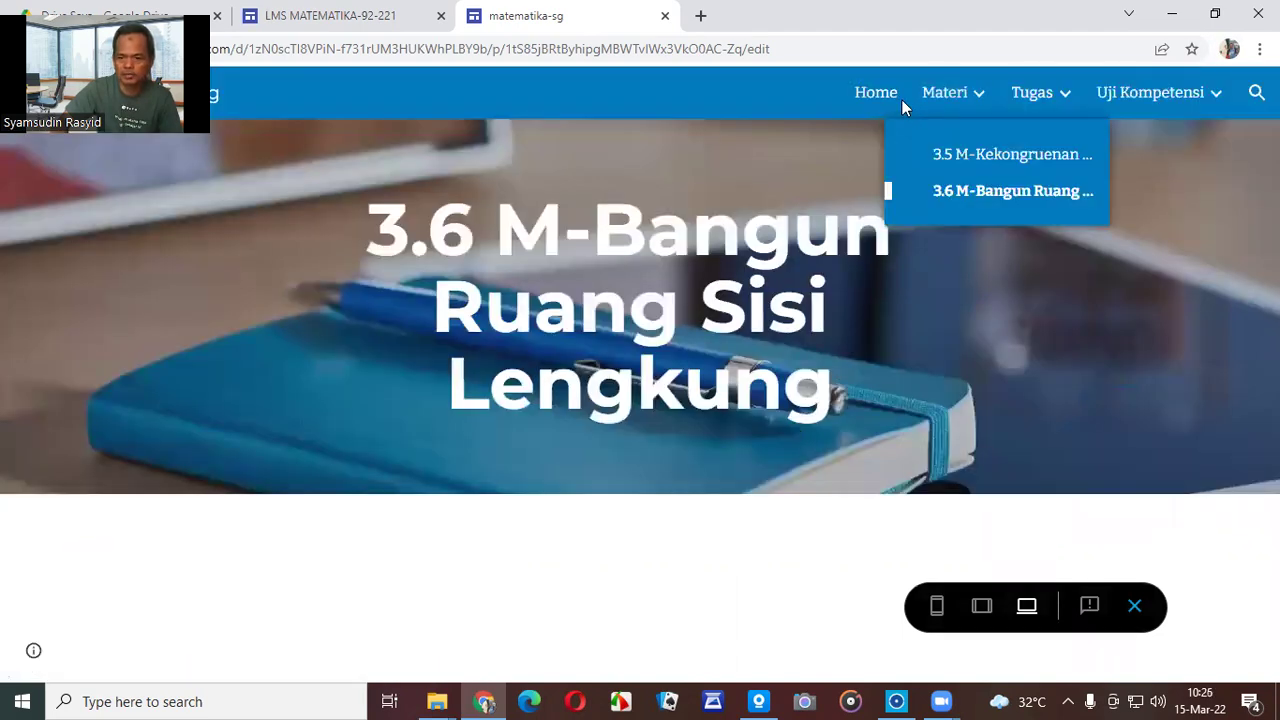
Exit preview and open the 3.5 M-Kekongruenan subpage in the editor.
left_click(1135, 607)
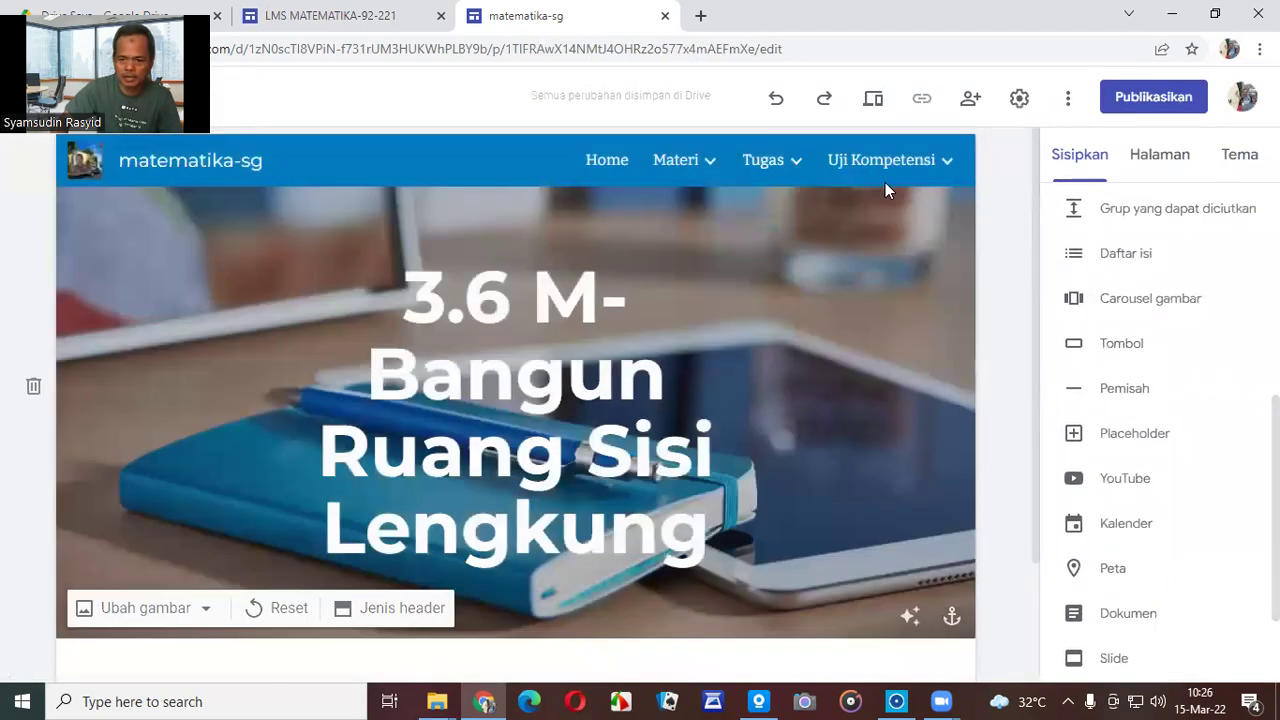
mouse_move(708, 172)
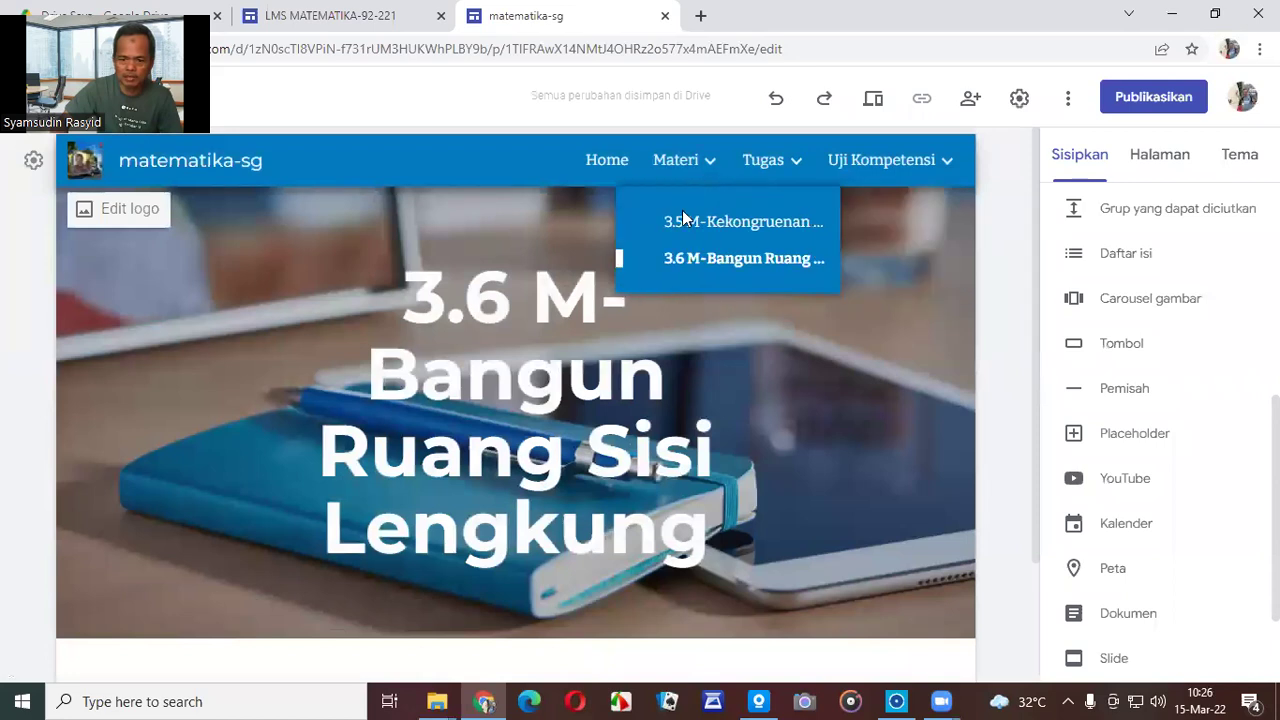
left_click(682, 220)
Shrink the '3.5 M-Kekongruenan dan Kesebangunan' title font from 58 to 36, via 48.
left_click(547, 346)
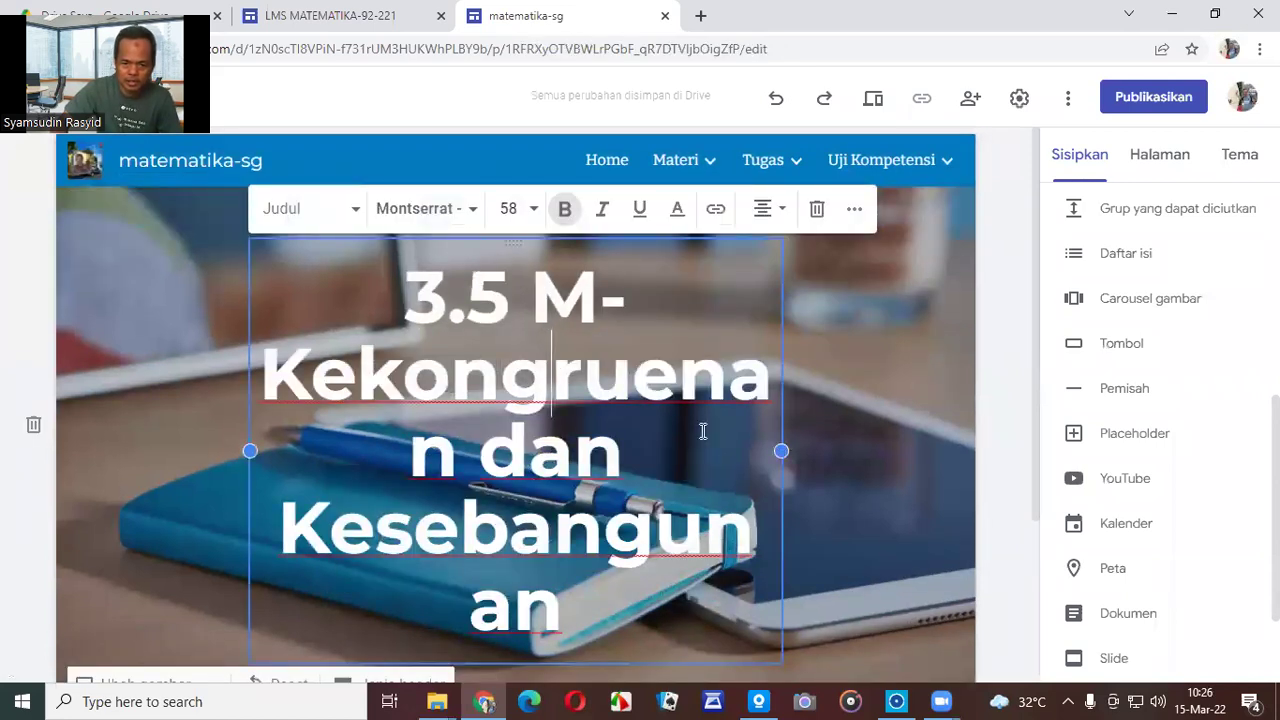
triple_click(515, 348)
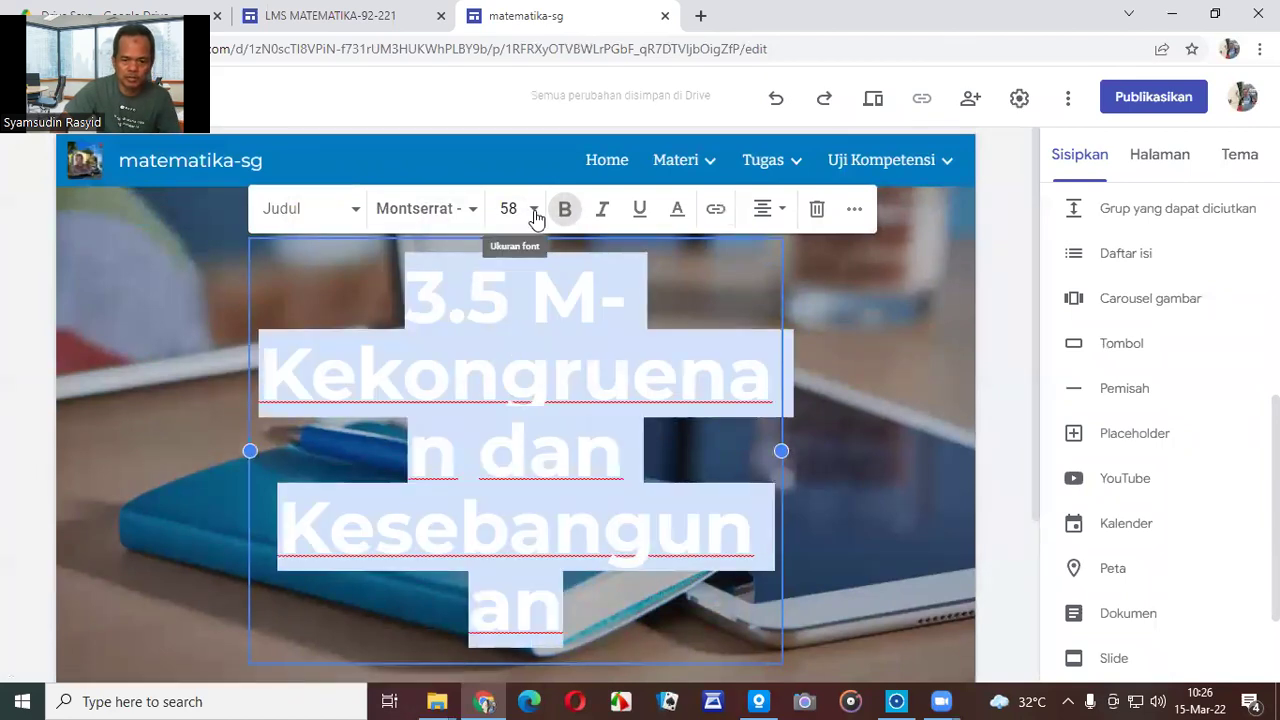
left_click(535, 215)
scroll(515, 530, "down", 2)
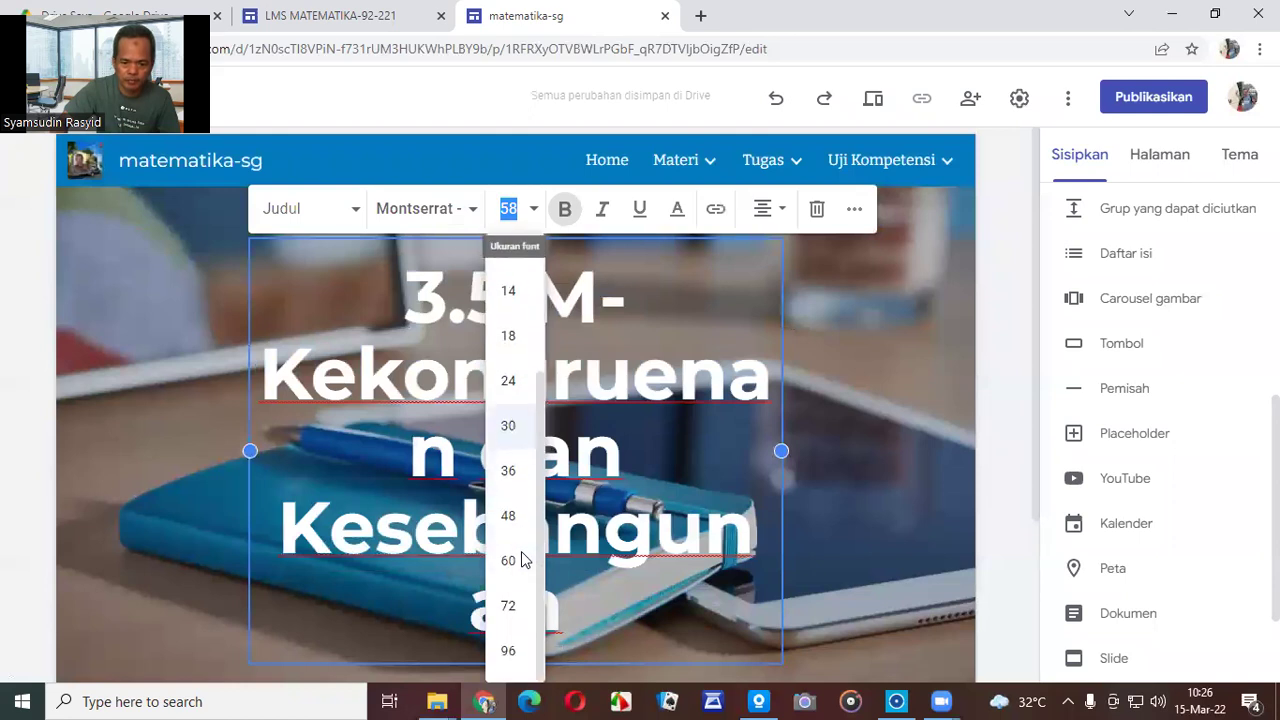
left_click(510, 516)
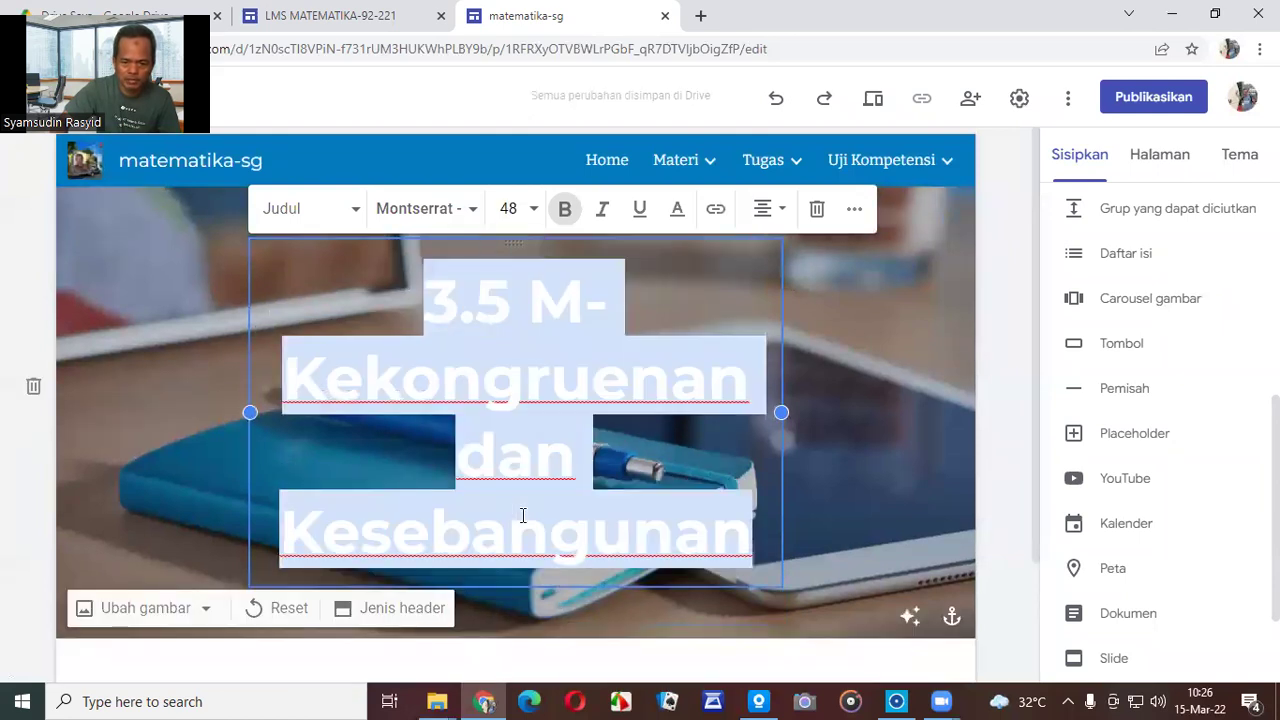
left_click(535, 210)
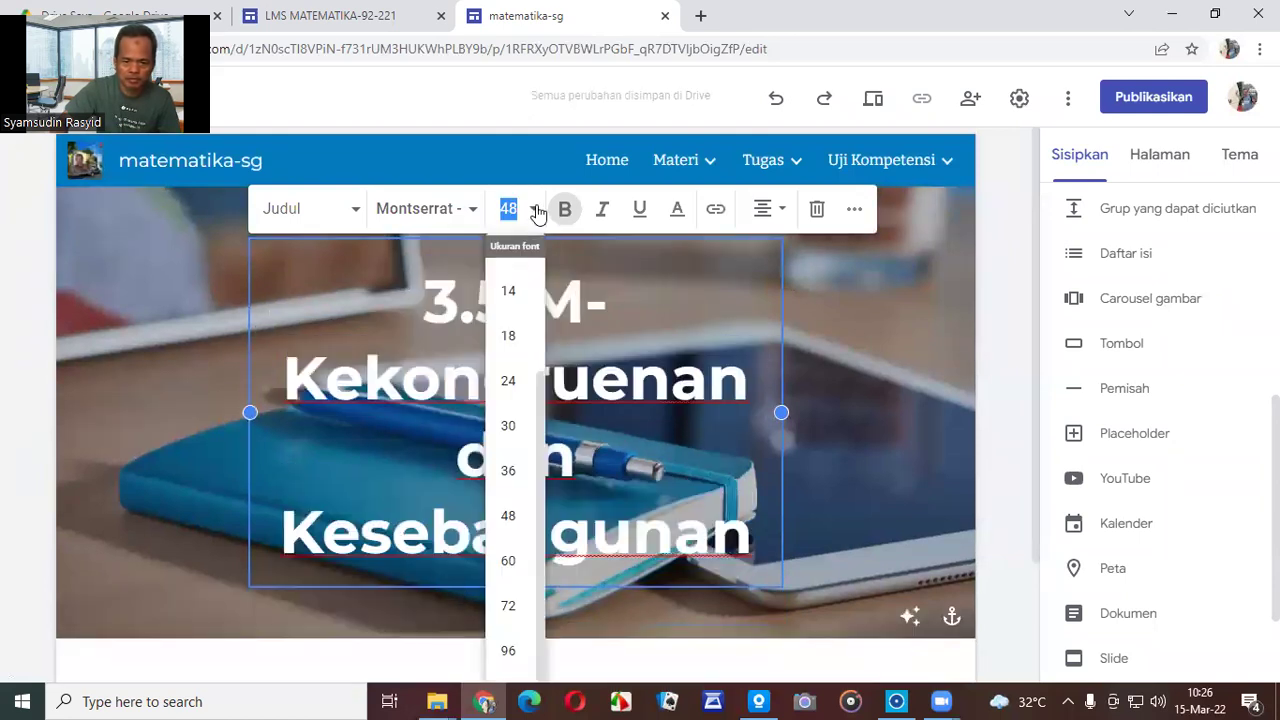
left_click(510, 472)
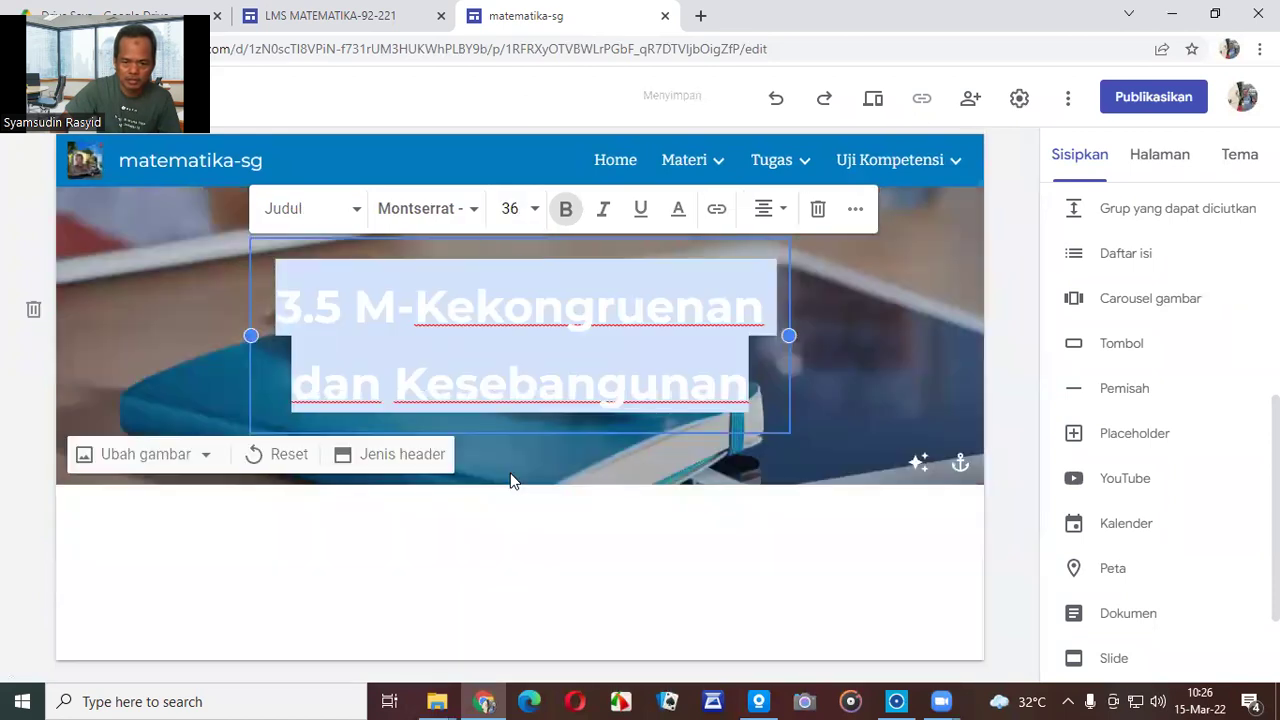
left_click(922, 378)
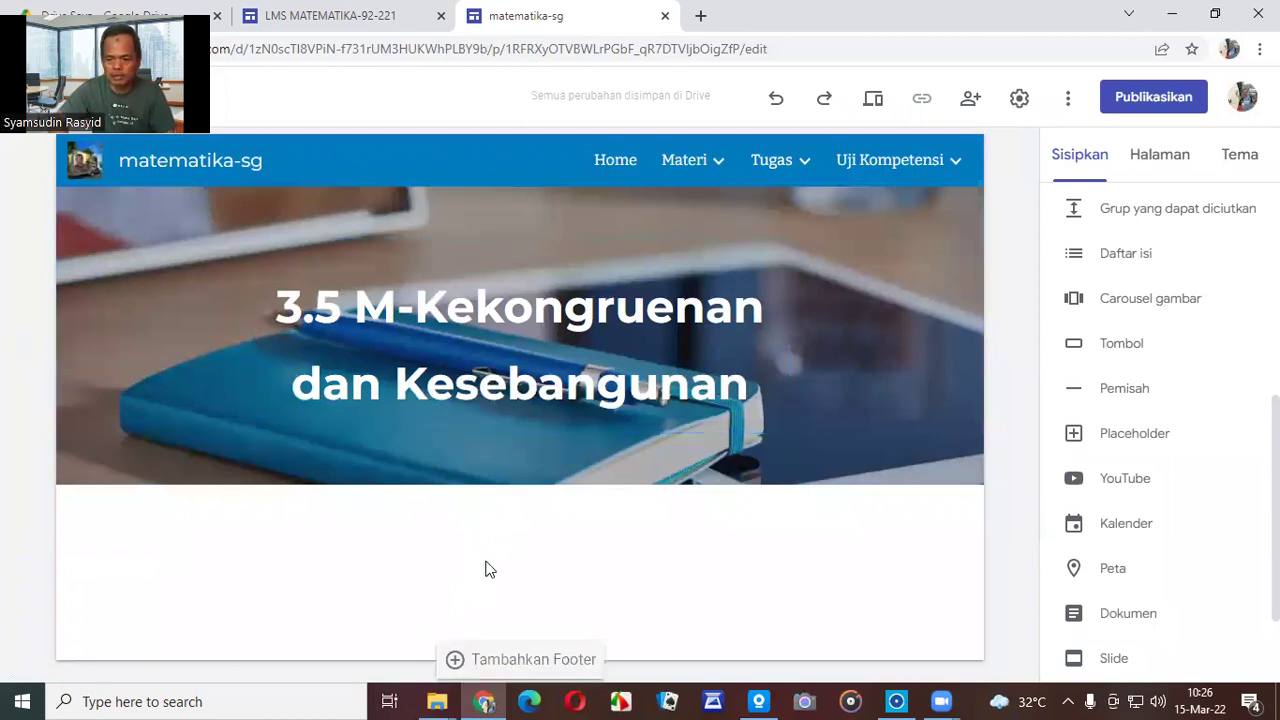
scroll(1183, 480, "up", 5)
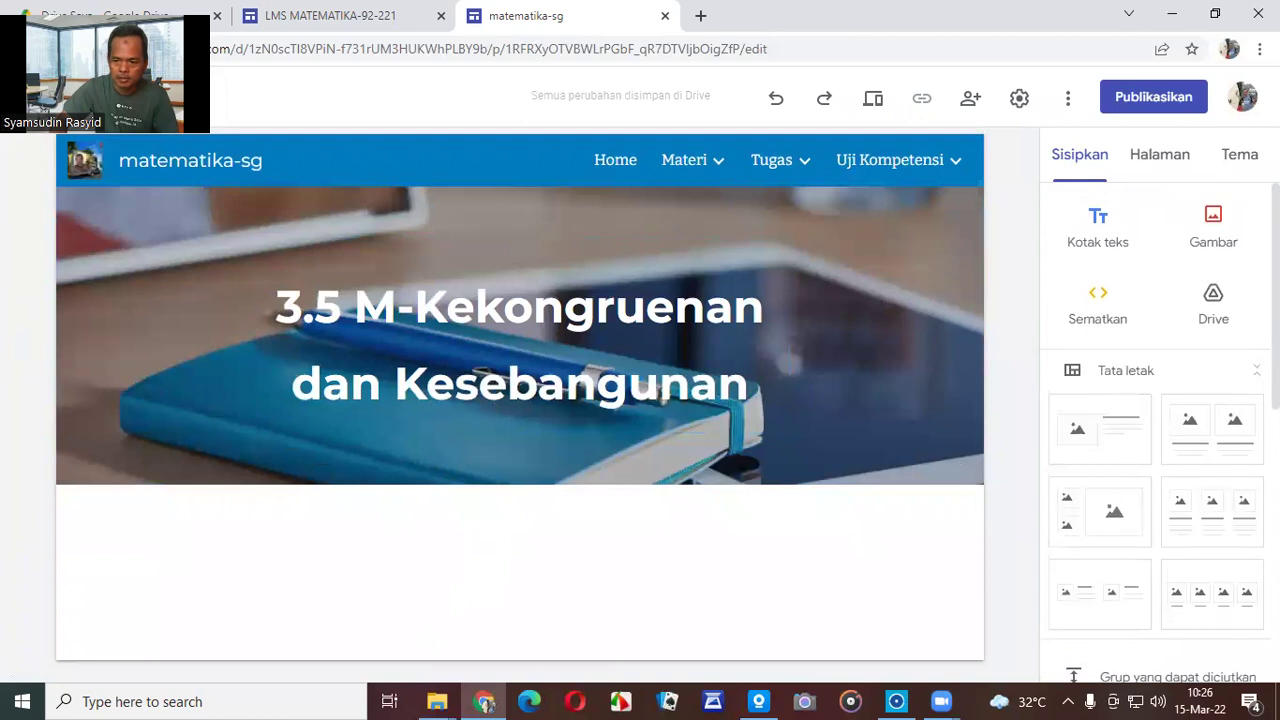
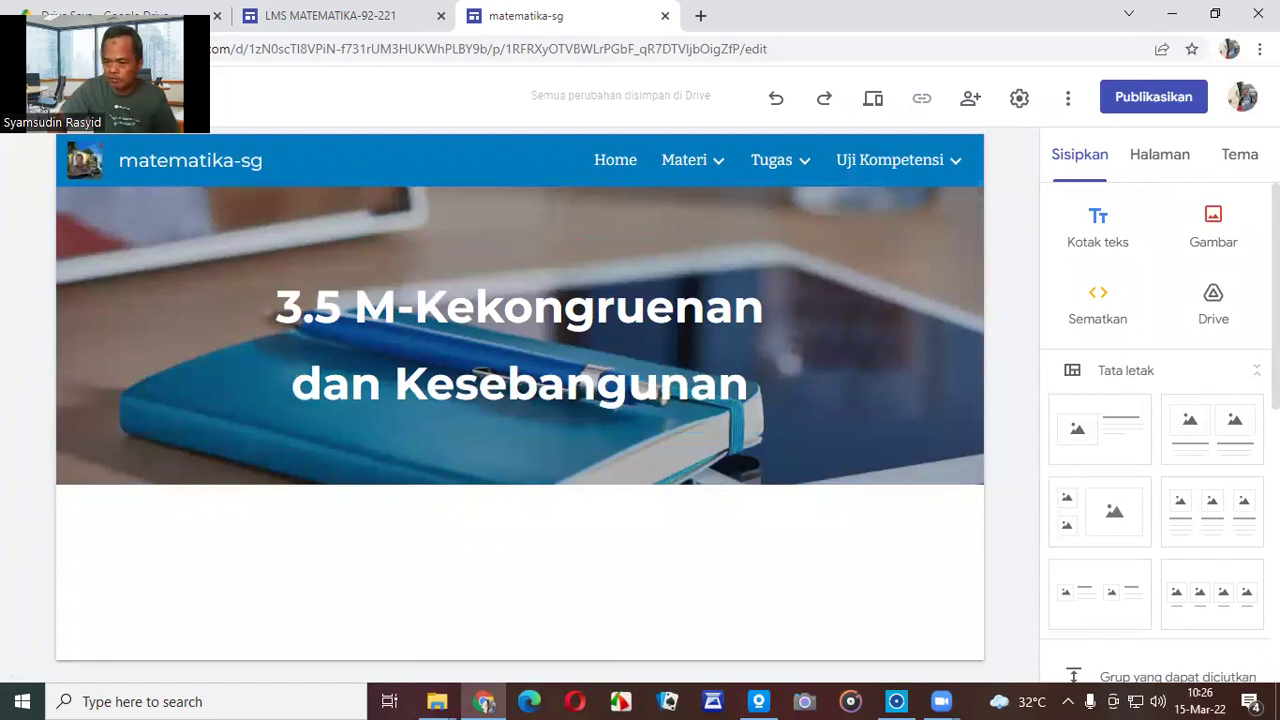
Insert the KEKONGRUENAN slide deck from the Drive folder '1, BDR' below the banner.
left_click(1218, 318)
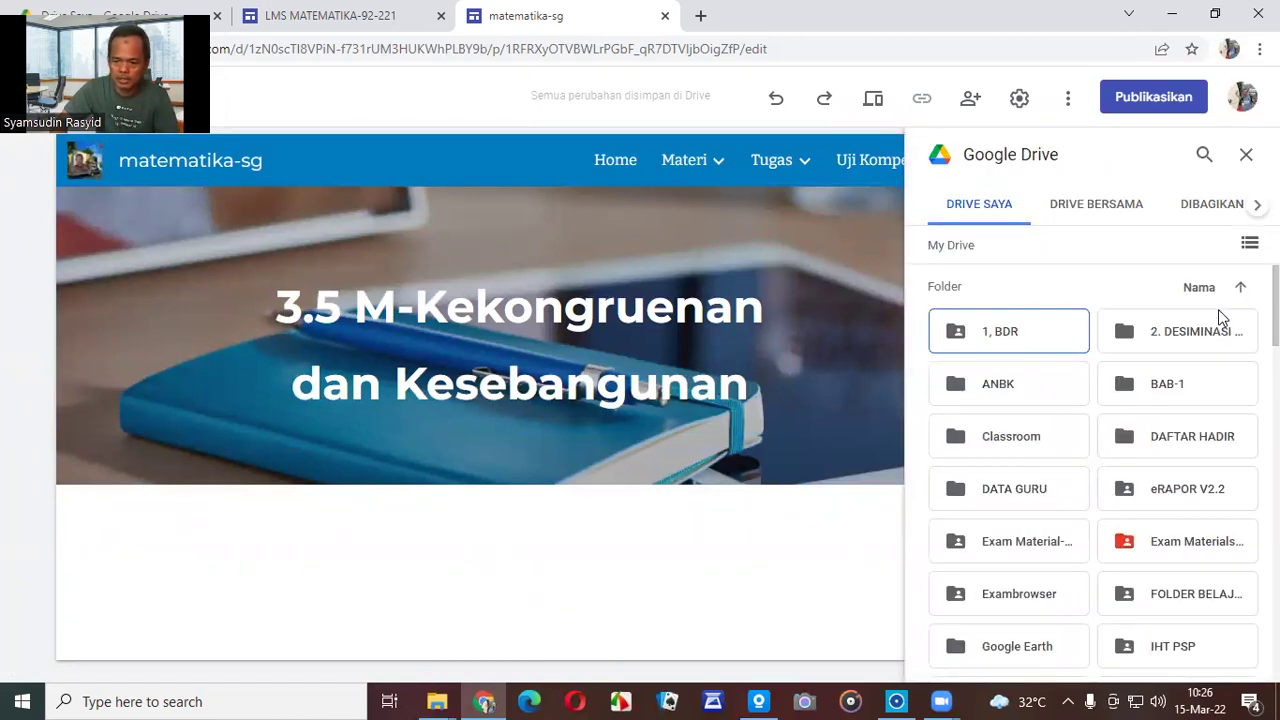
double_click(1028, 343)
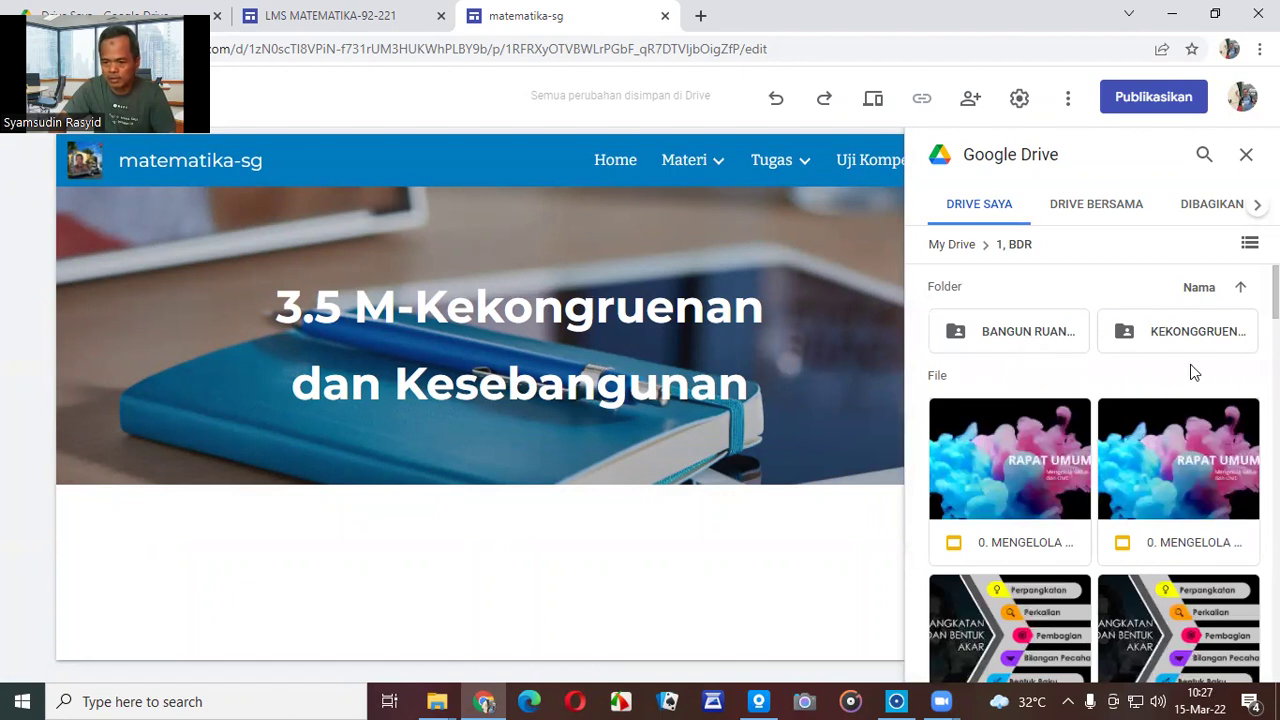
scroll(1190, 385, "down", 1)
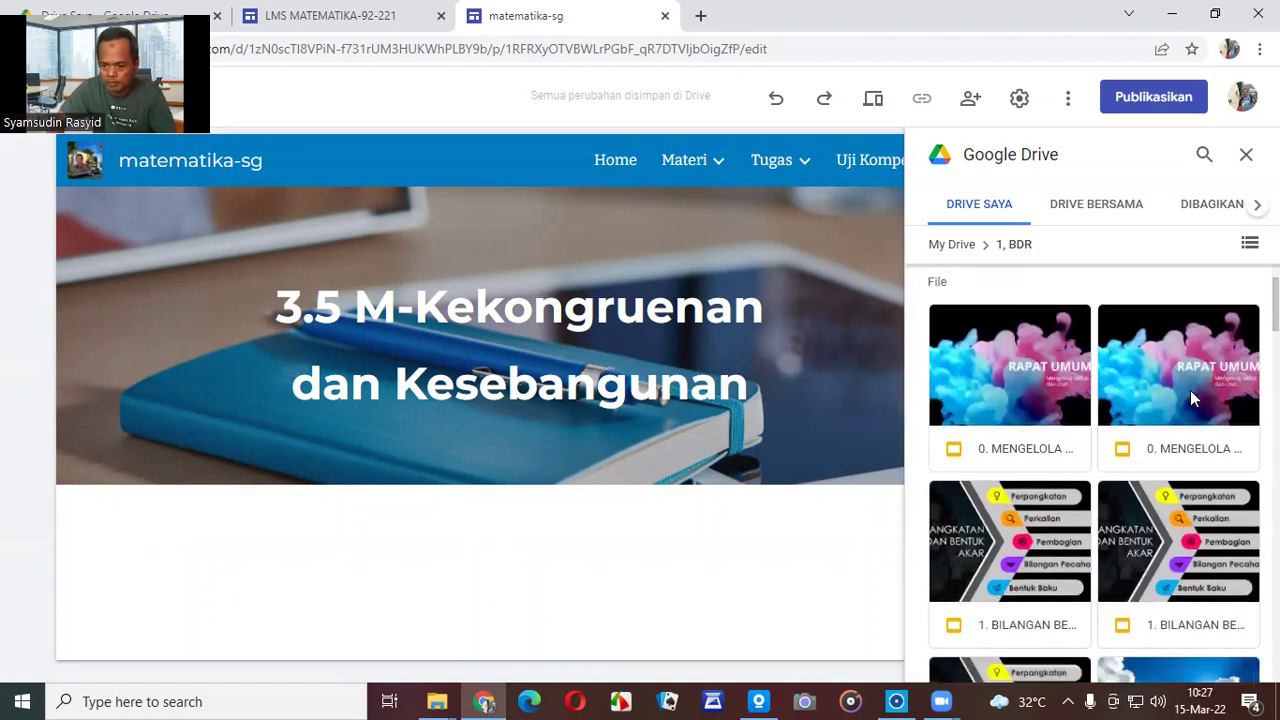
scroll(1190, 398, "down", 8)
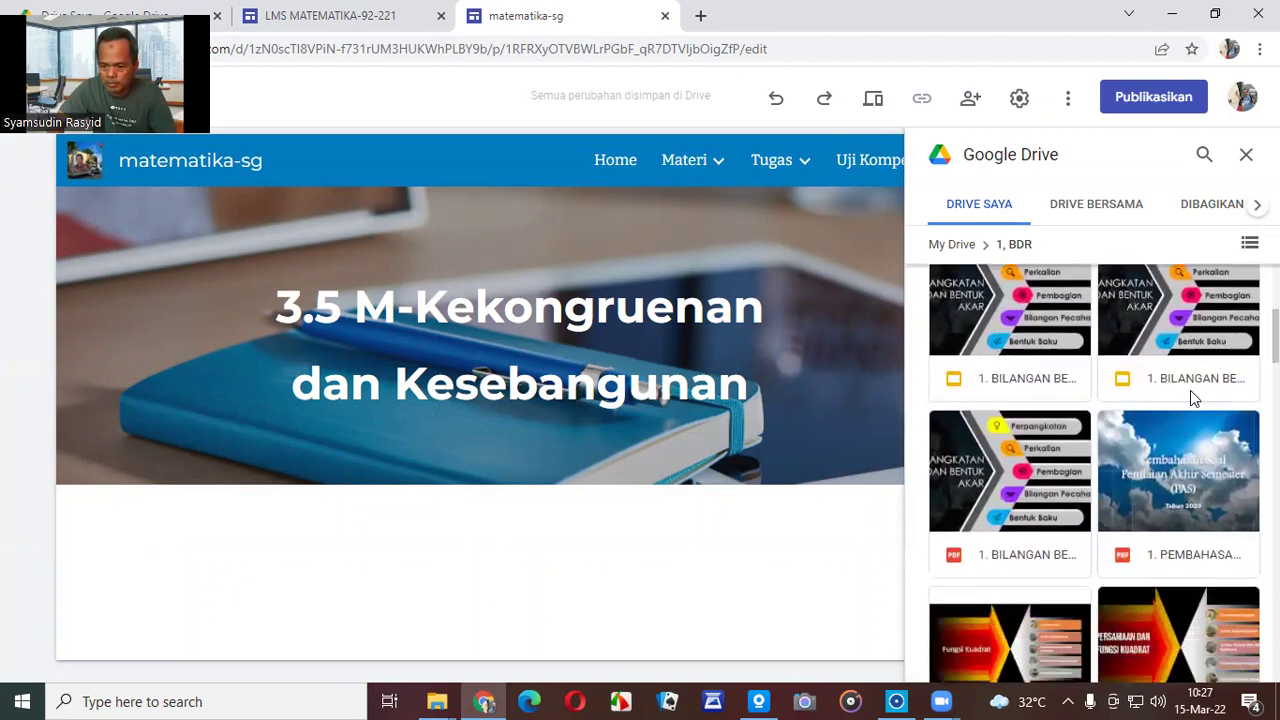
scroll(1190, 398, "down", 5)
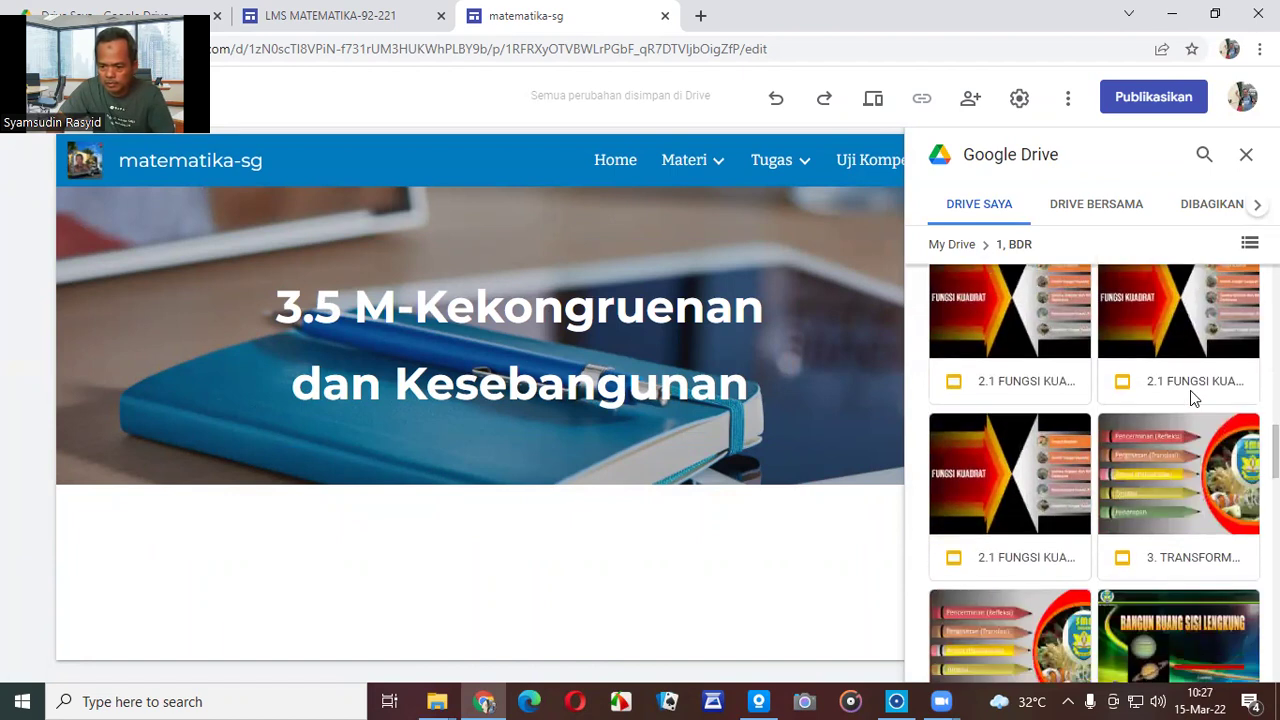
scroll(1190, 398, "down", 1)
scroll(1190, 392, "down", 2)
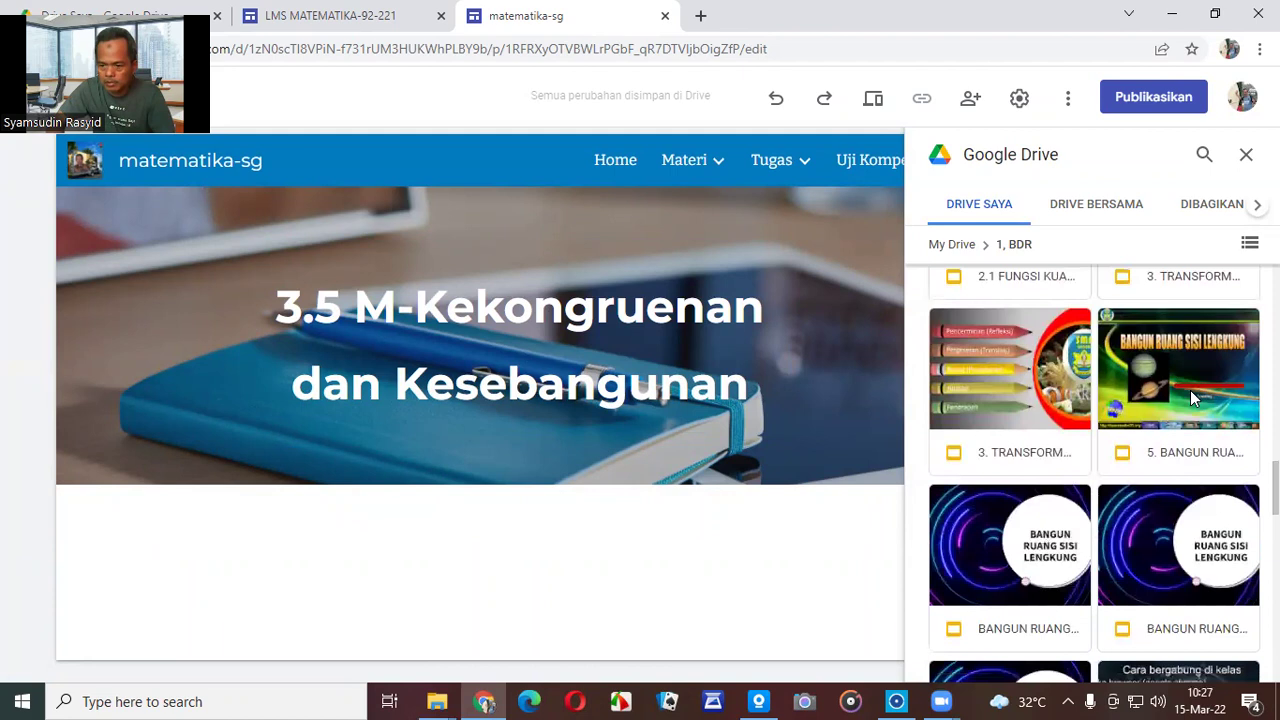
scroll(1190, 398, "down", 1)
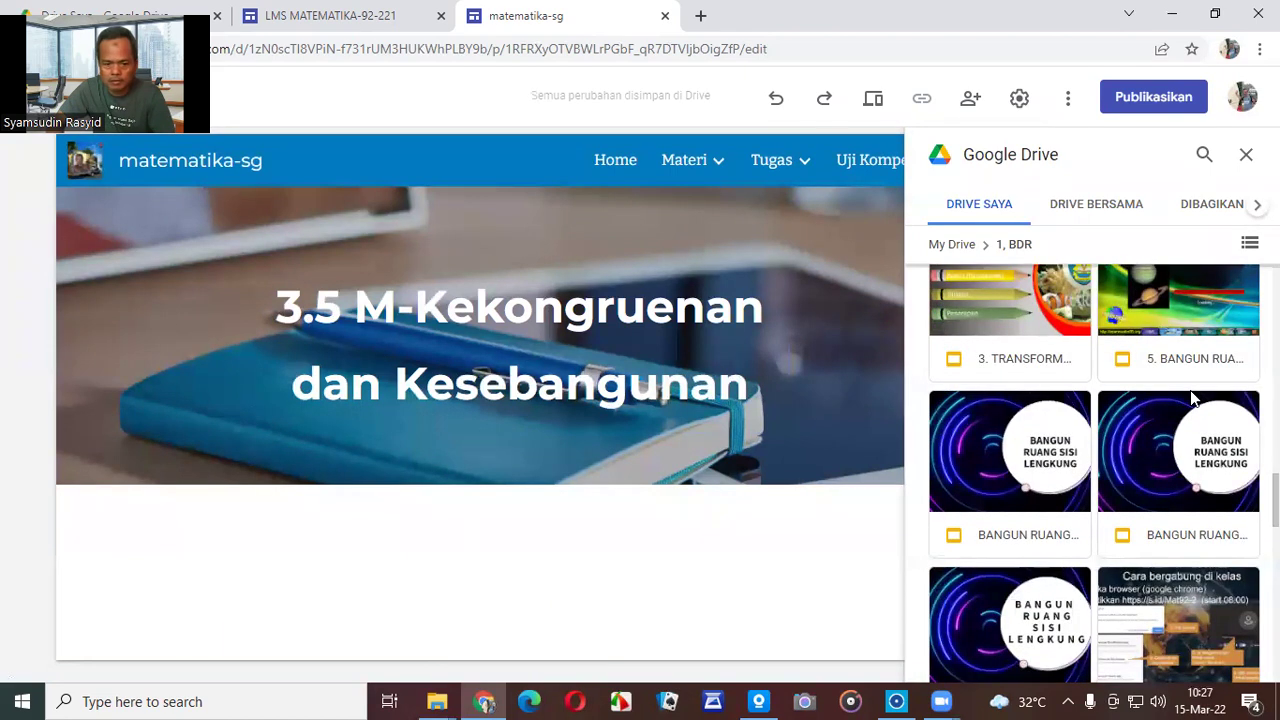
scroll(1190, 398, "down", 4)
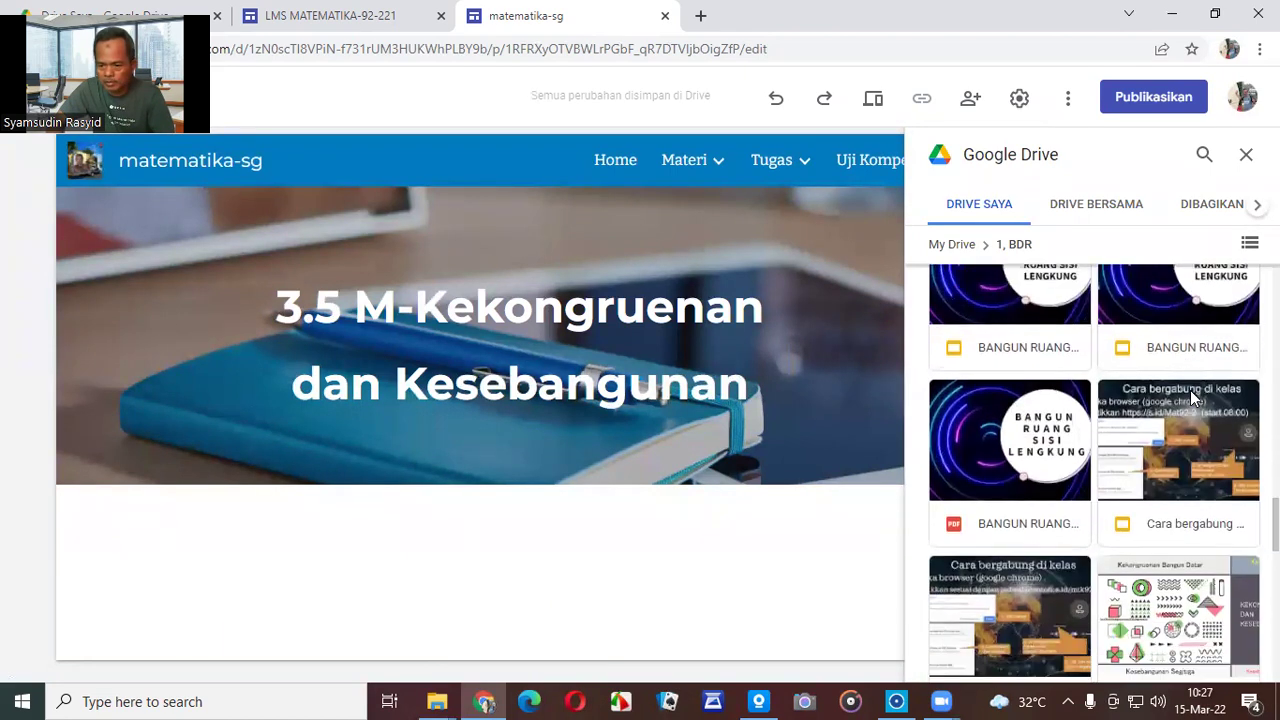
scroll(1190, 398, "down", 3)
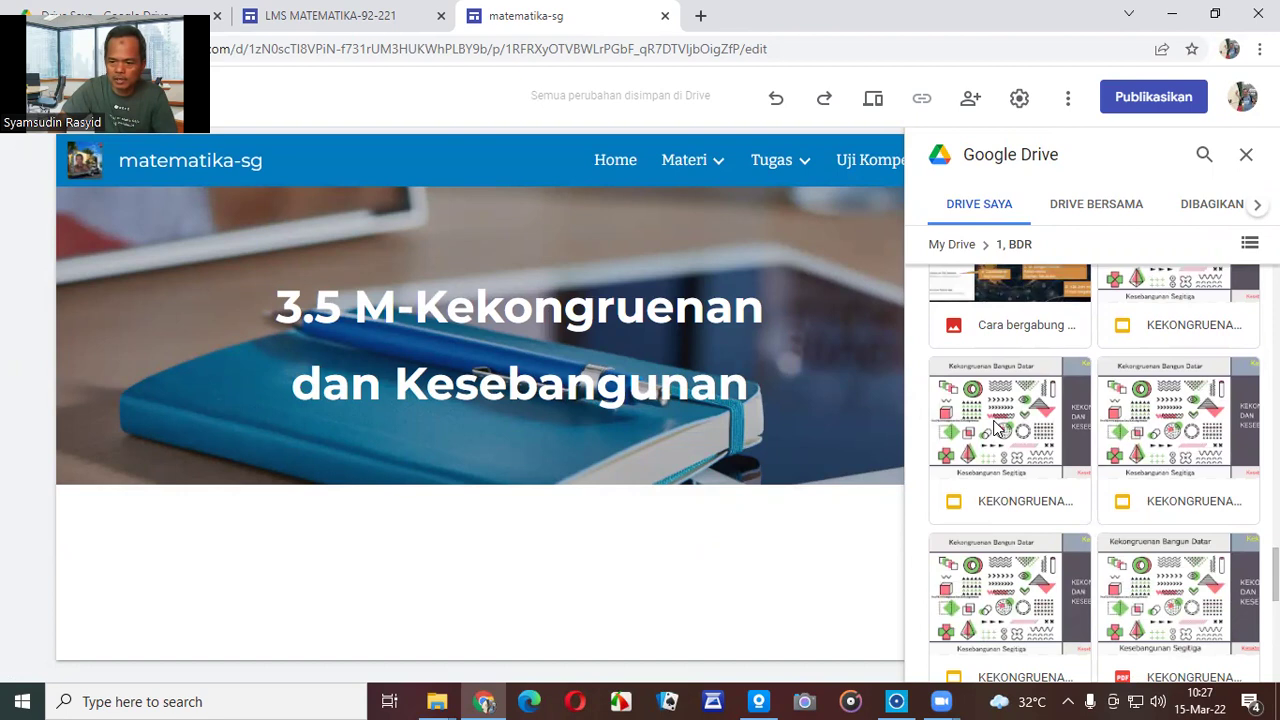
left_click(997, 428)
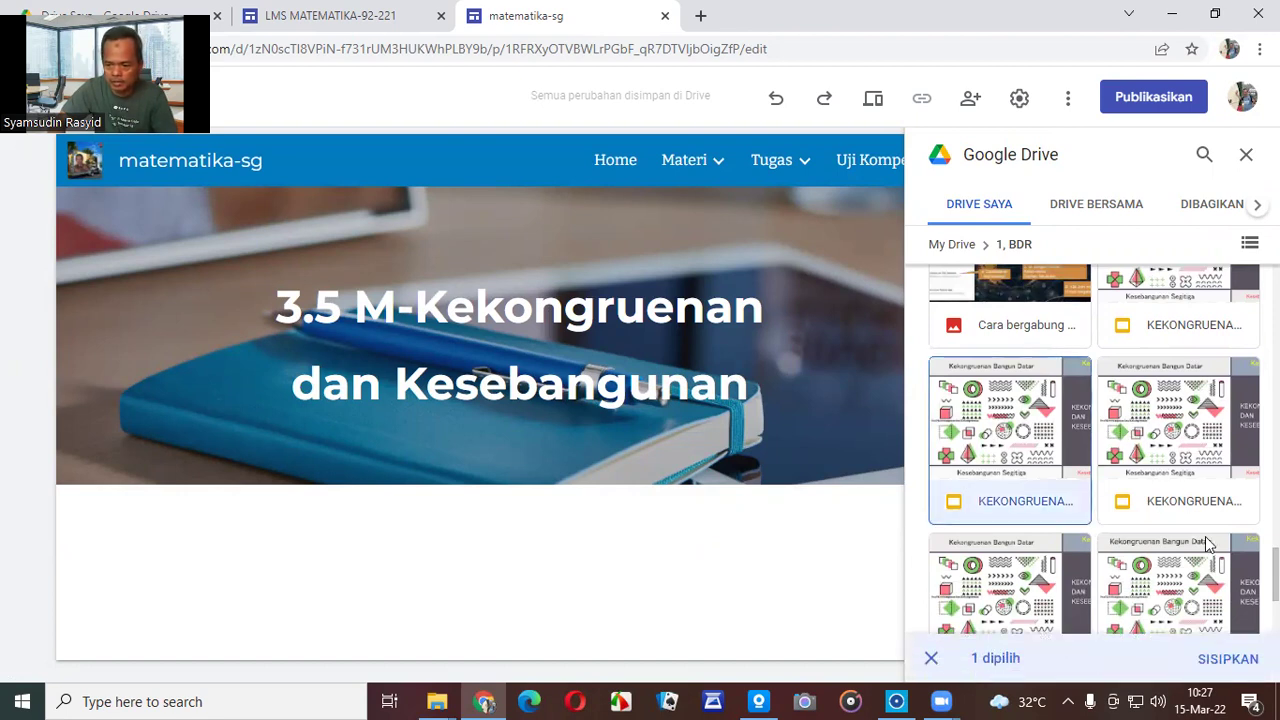
left_click(1236, 664)
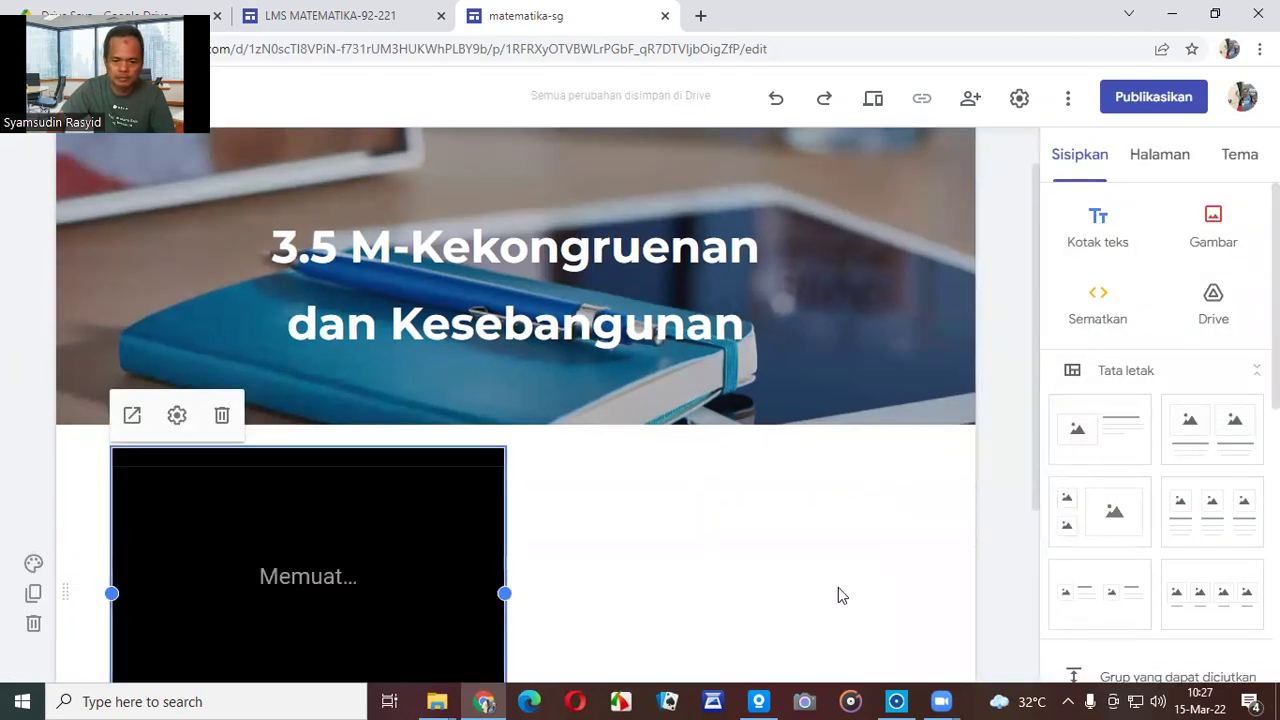
Let the Kekongruenan deck load to its Bangun Datar cover slide, then deselect it.
scroll(886, 558, "down", 2)
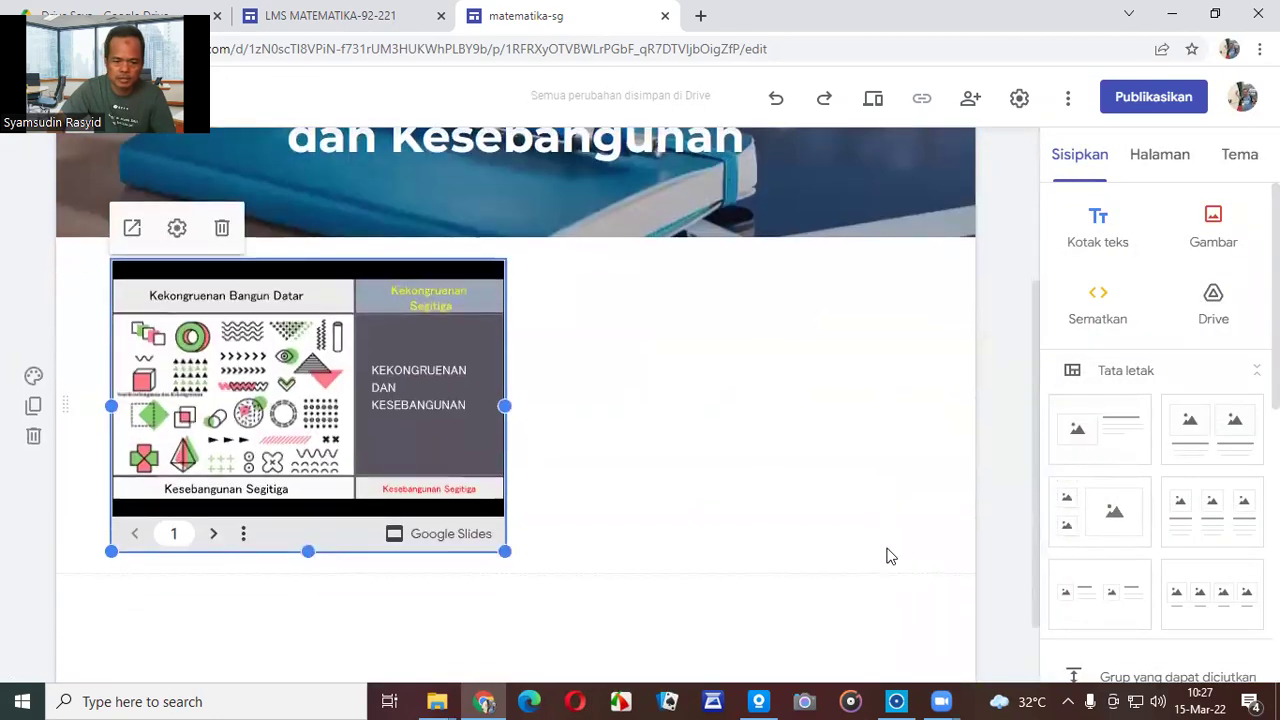
left_click(566, 631)
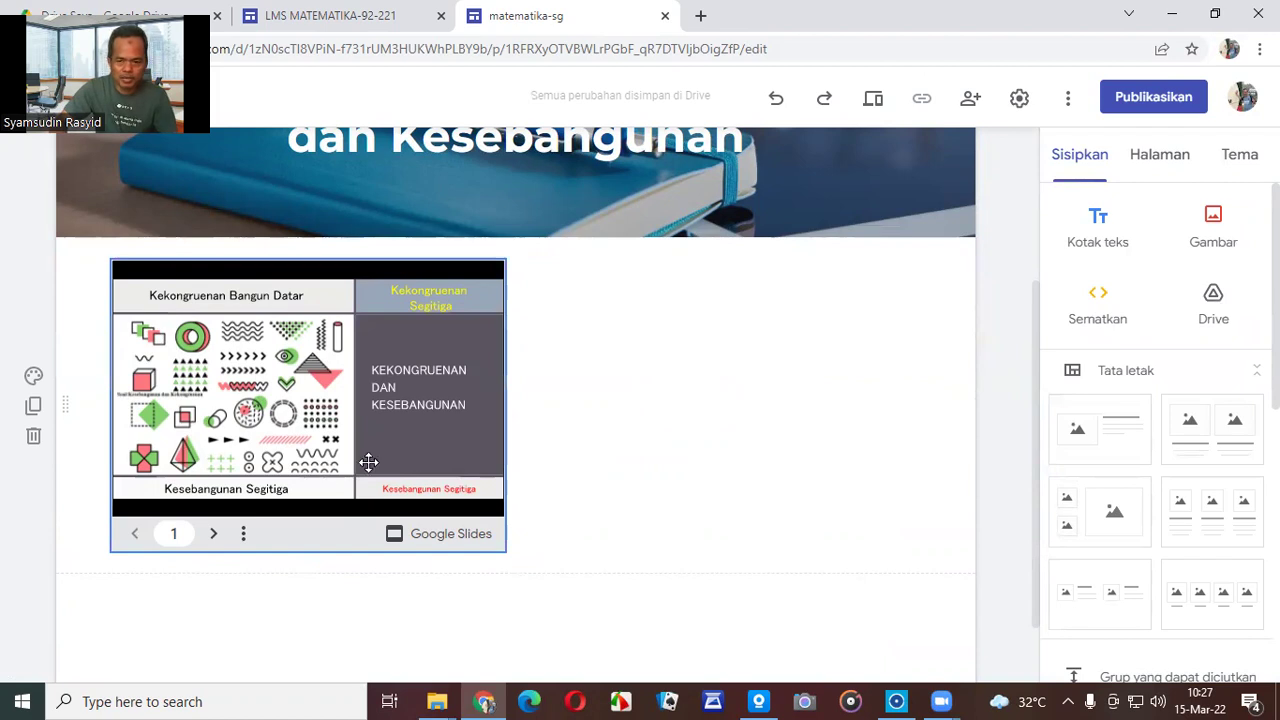
Add a text box reading 'Kekongruenan dan Kesebanguan (Fule PDF)' narrowed to the deck's width.
left_click(1098, 225)
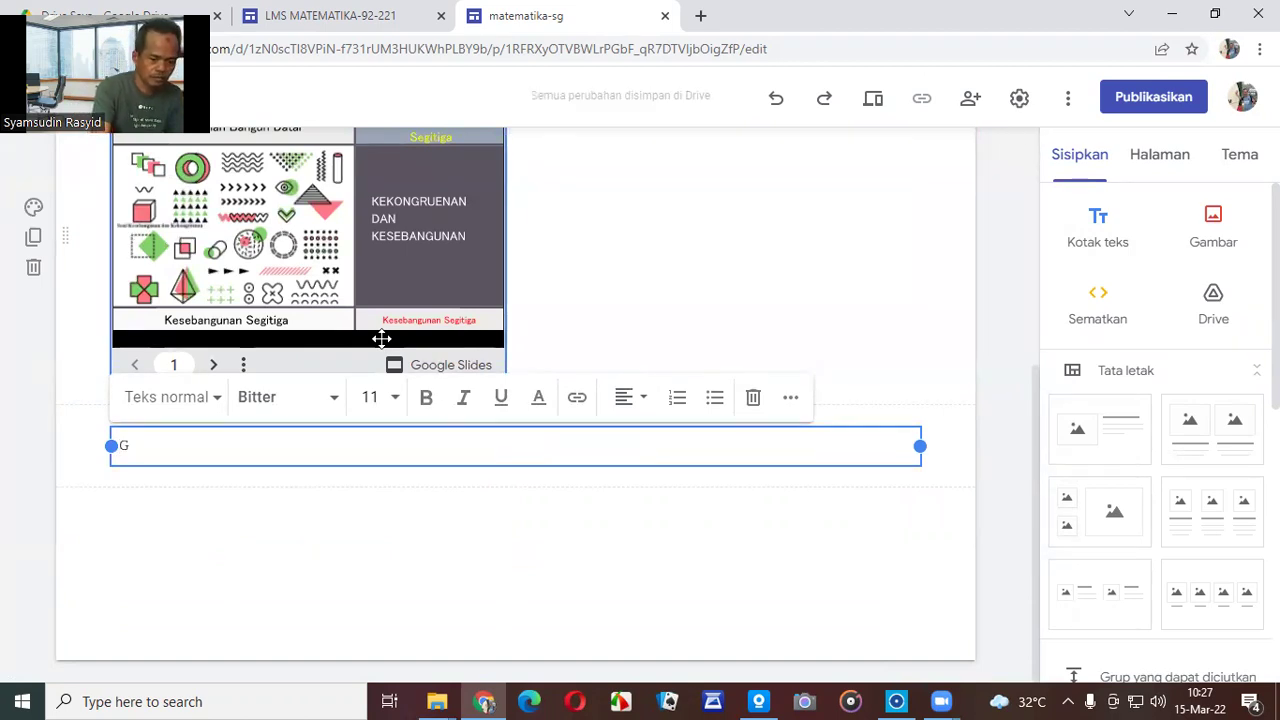
type("Kek")
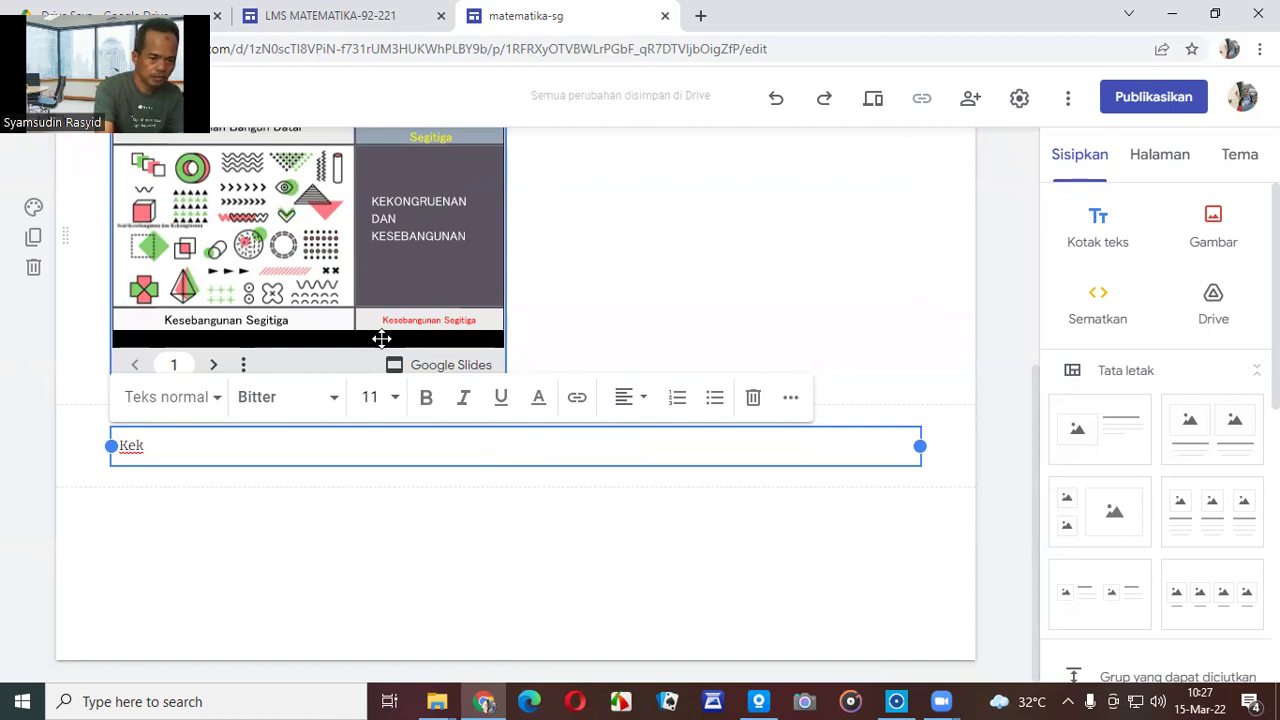
type("ongruenan dan Kes")
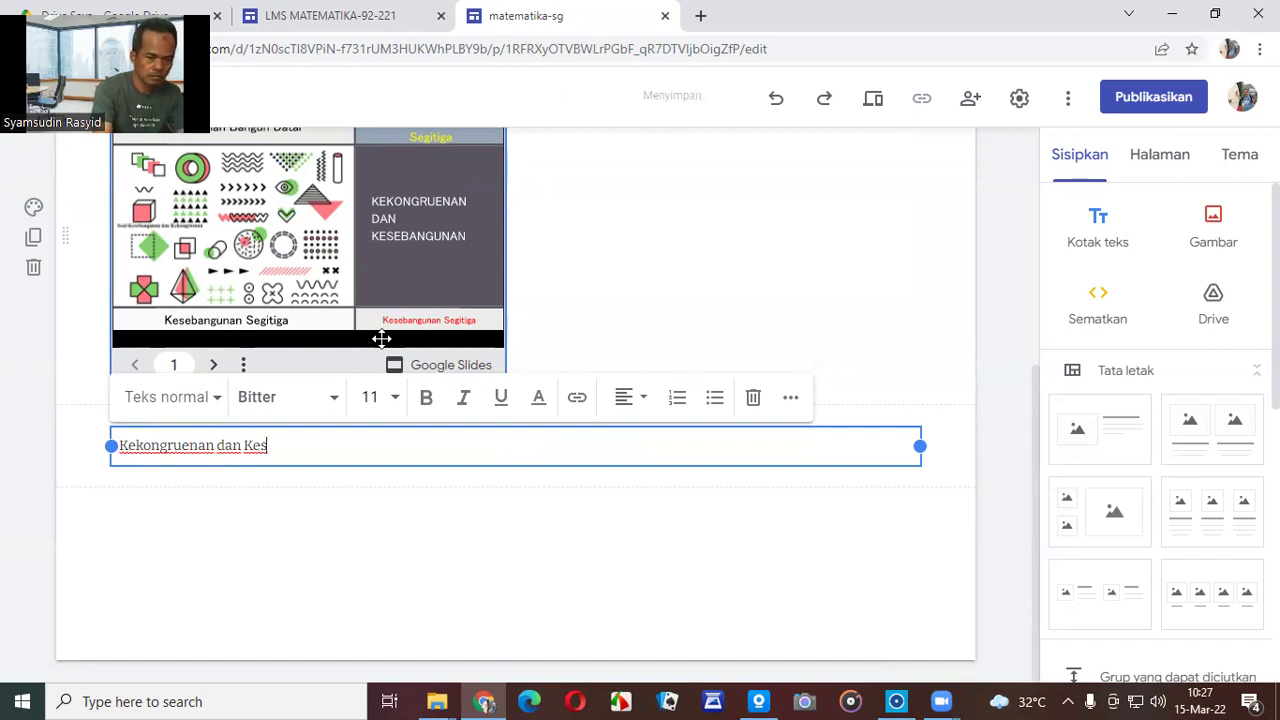
type("ebanguan")
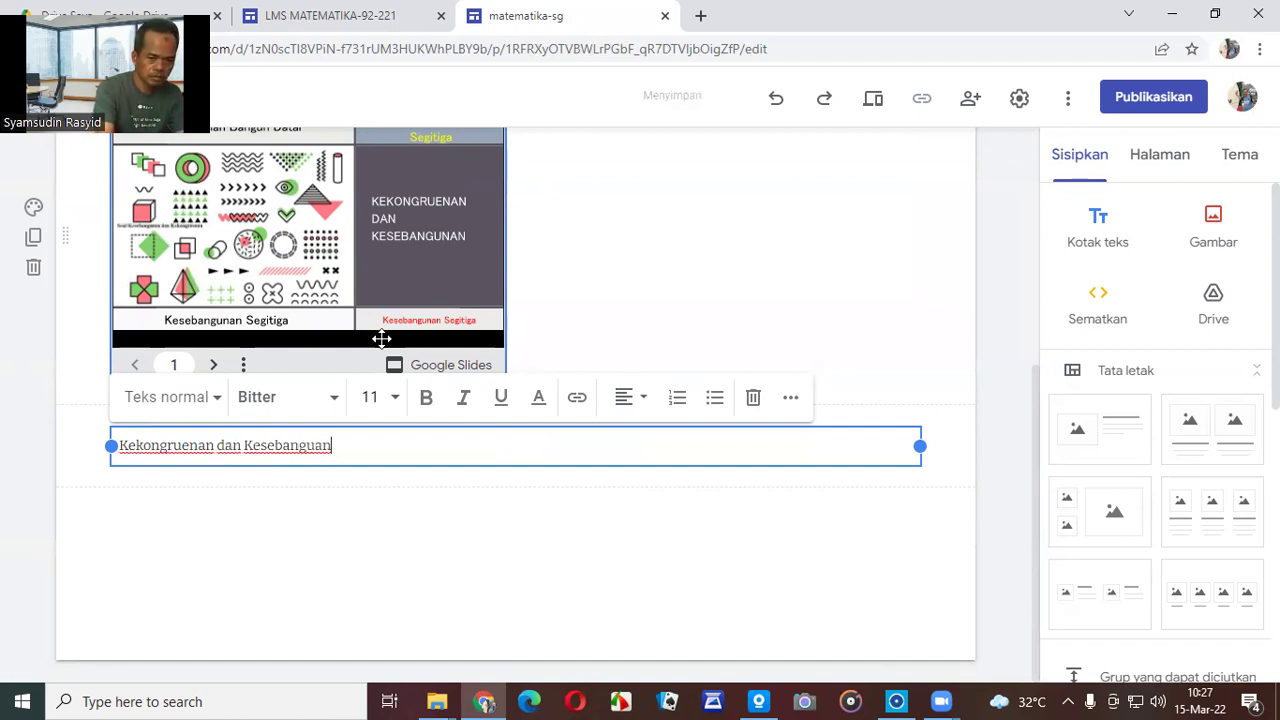
type(" (")
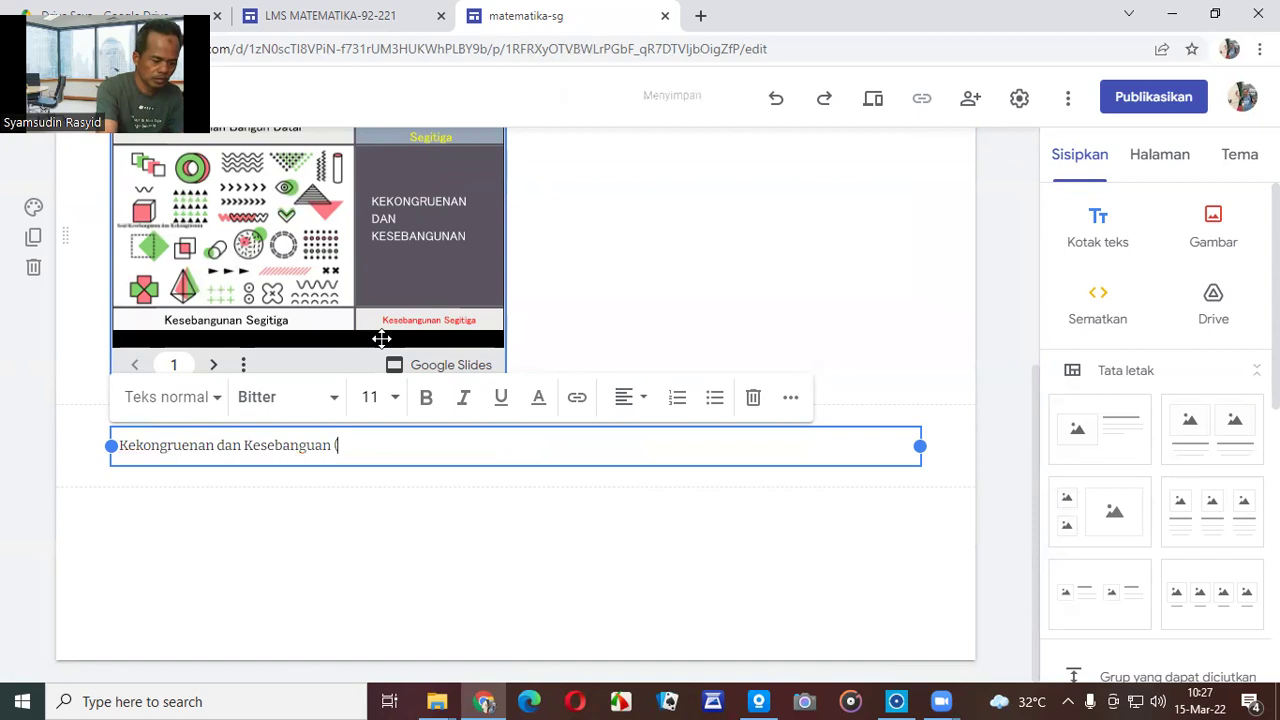
type("Fule PDF)")
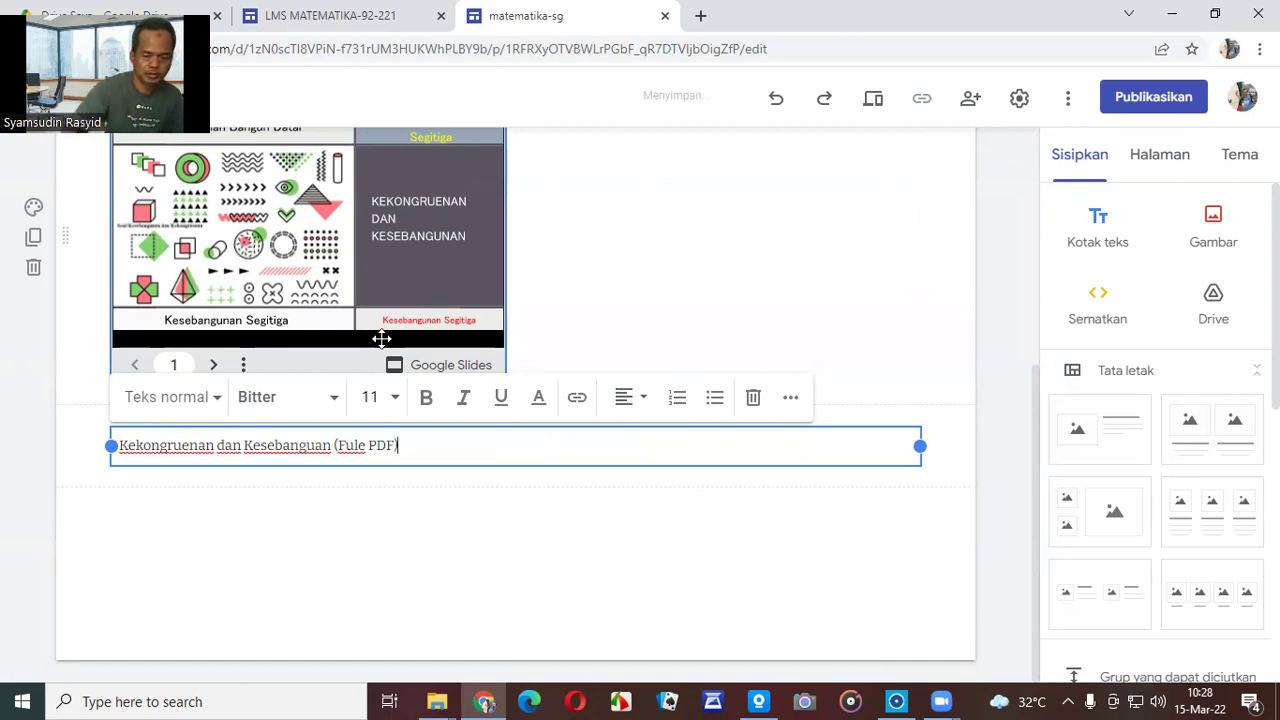
left_click_drag(916, 446, 607, 441)
left_click_drag(517, 441, 506, 446)
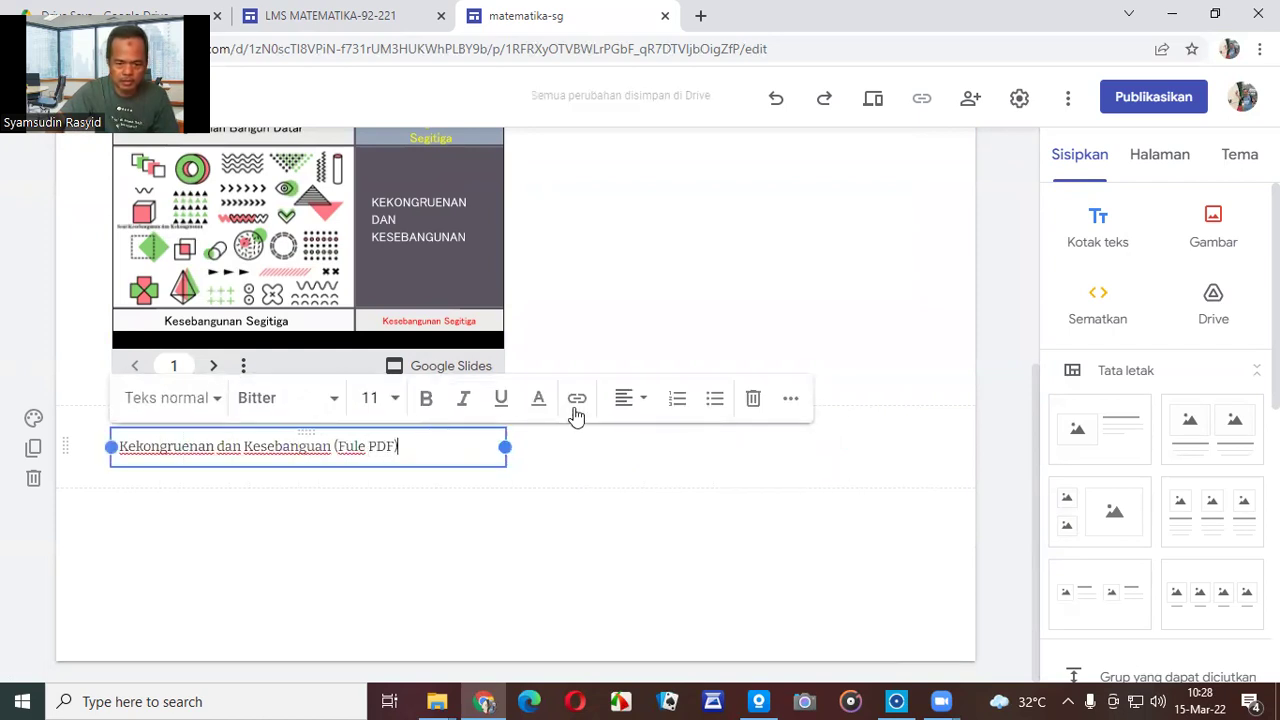
left_click(641, 401)
left_click(626, 455)
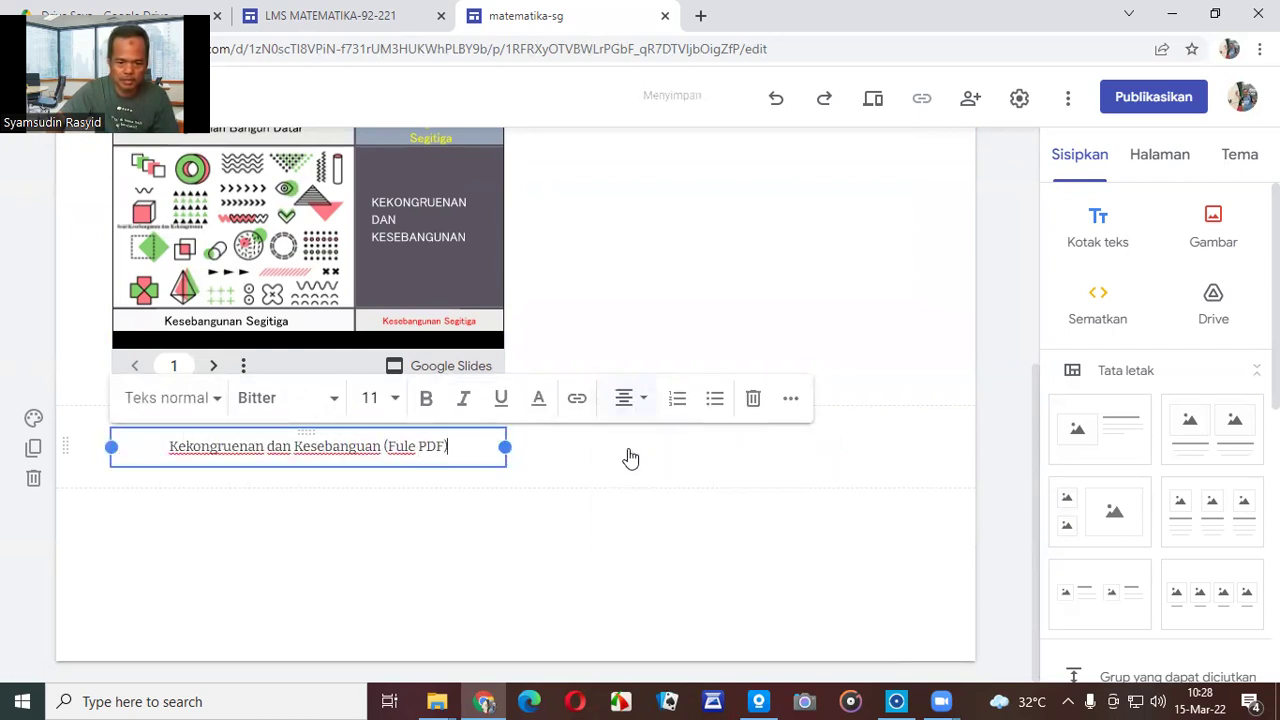
left_click_drag(463, 449, 160, 443)
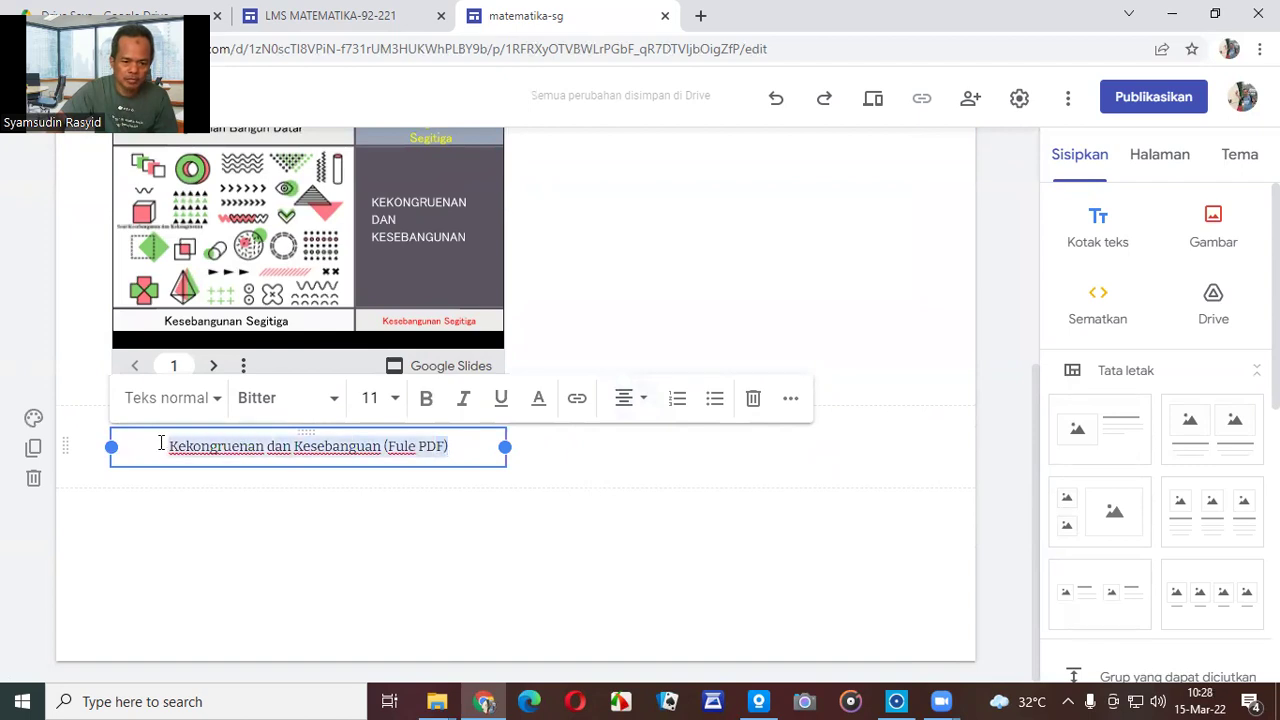
left_click(336, 398)
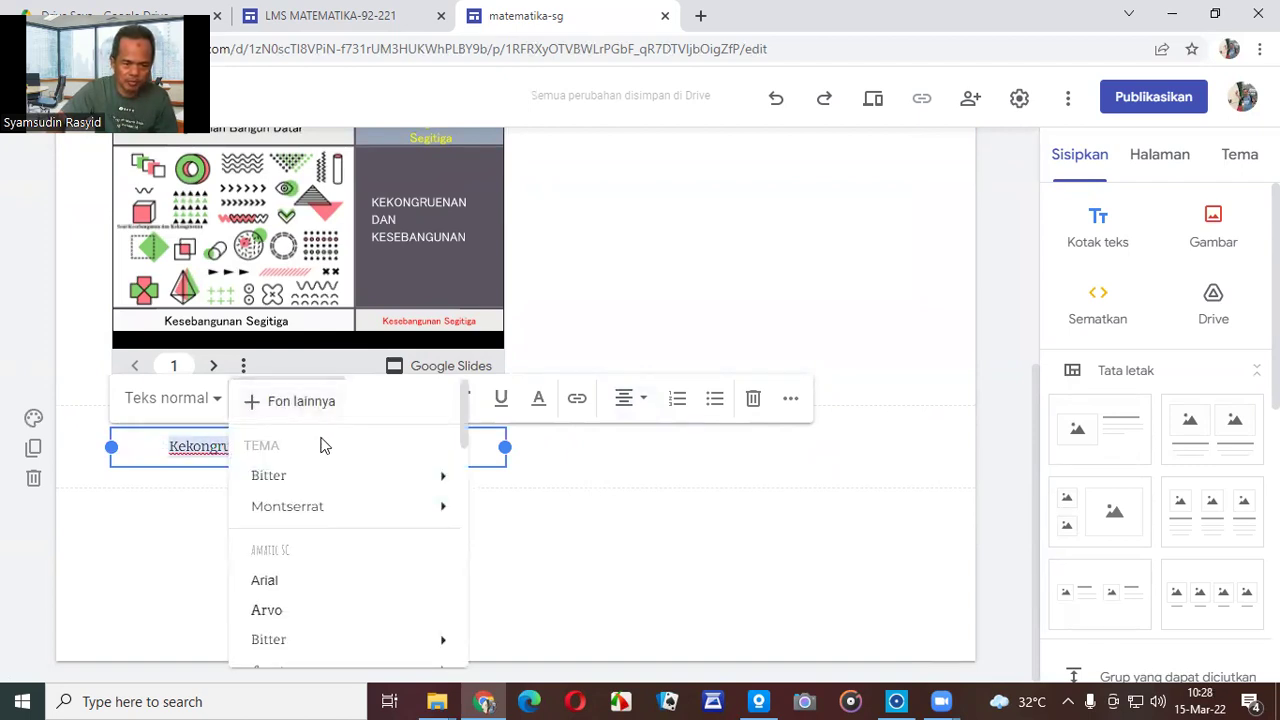
mouse_move(314, 477)
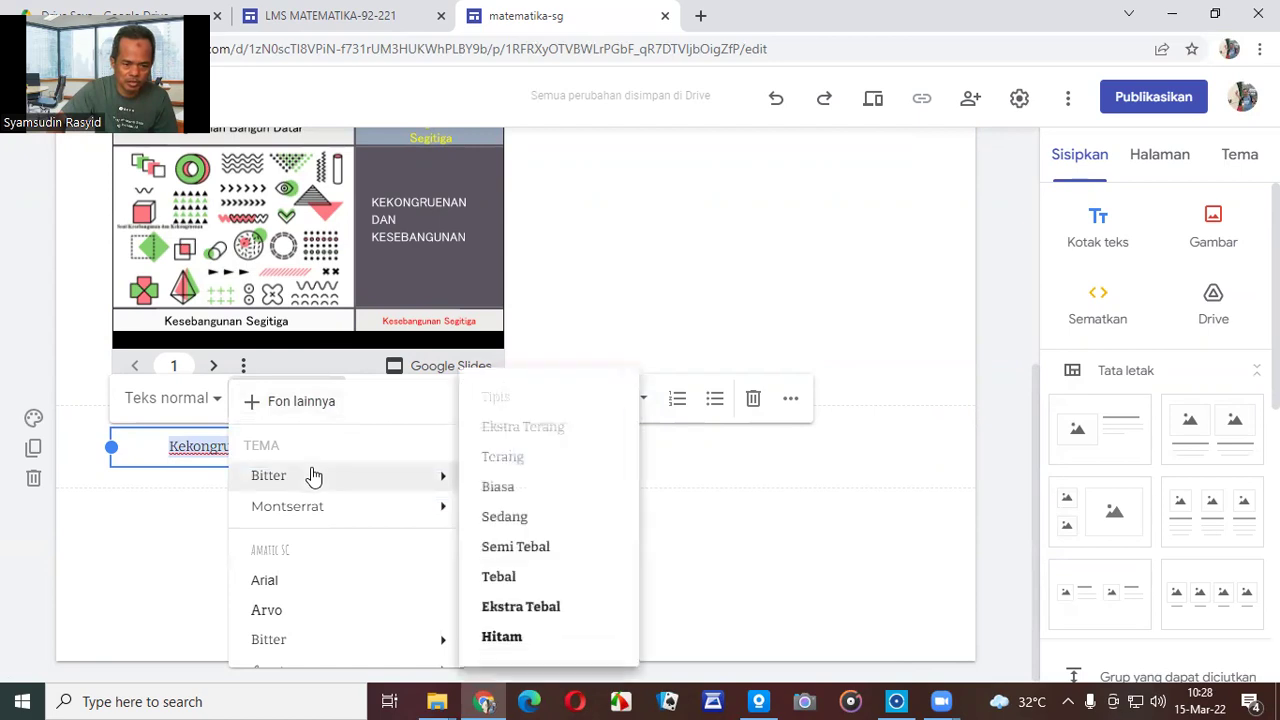
left_click(521, 610)
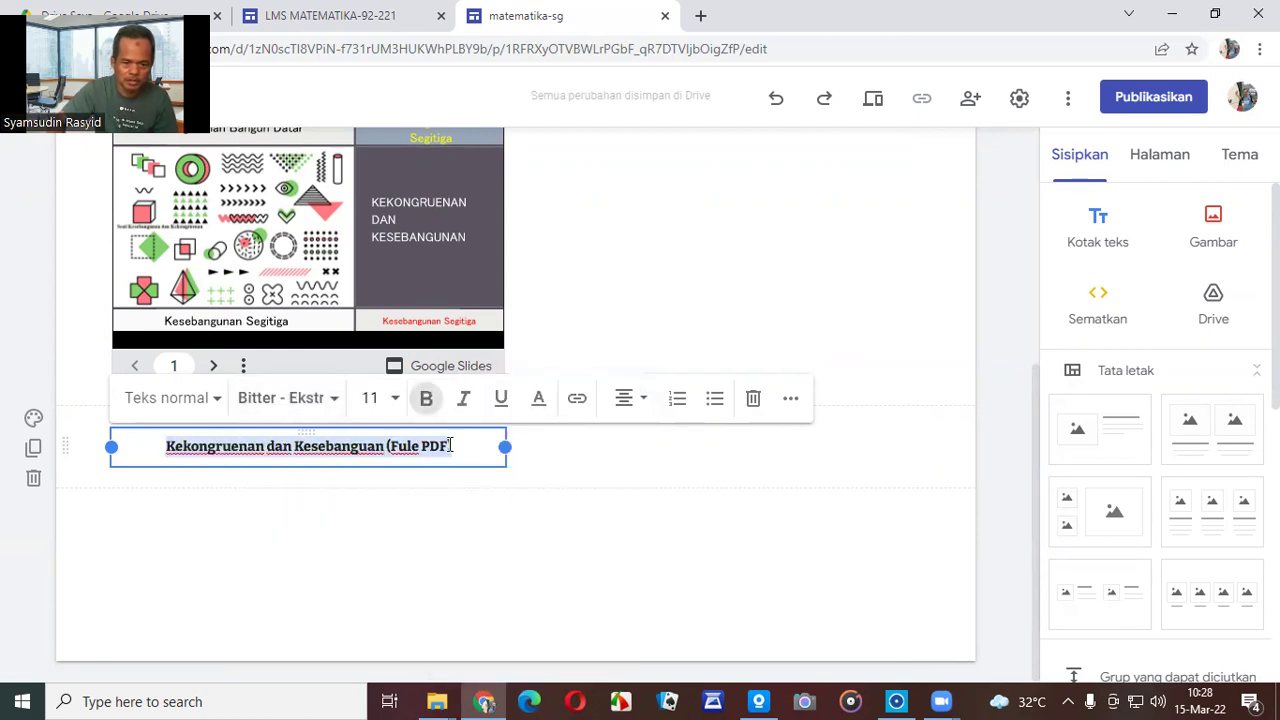
left_click(427, 401)
left_click(427, 401)
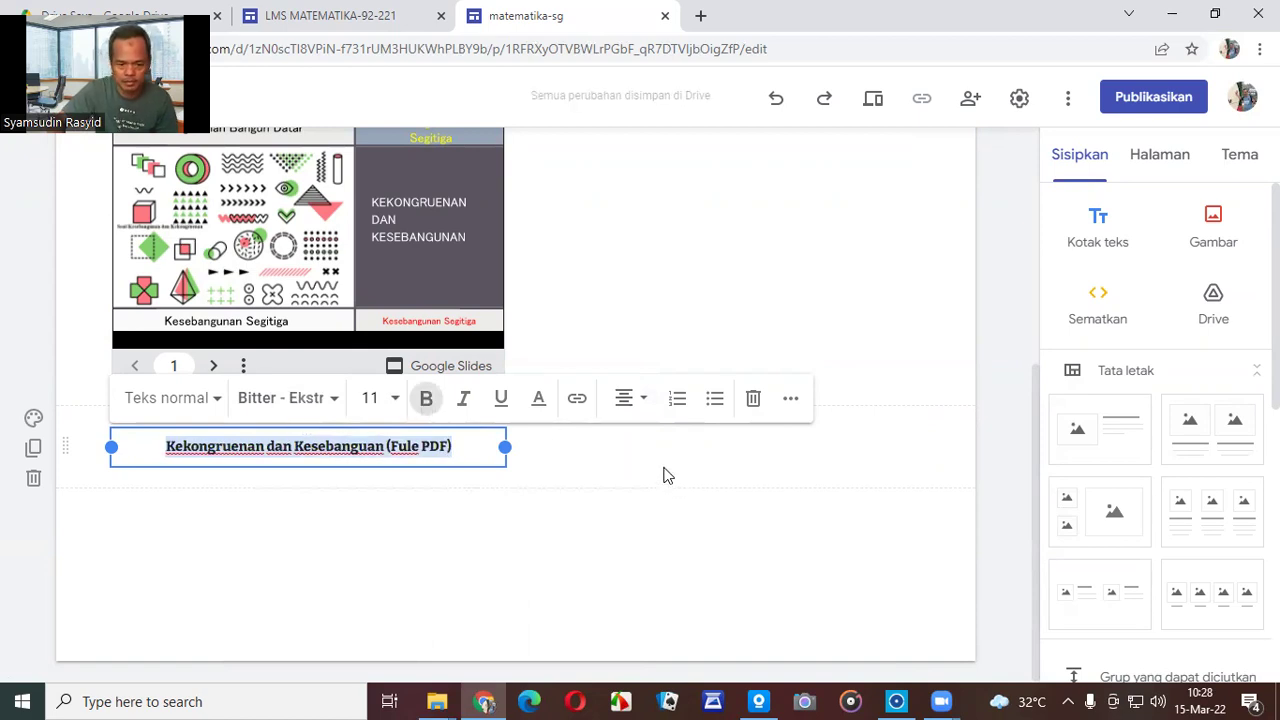
left_click(393, 402)
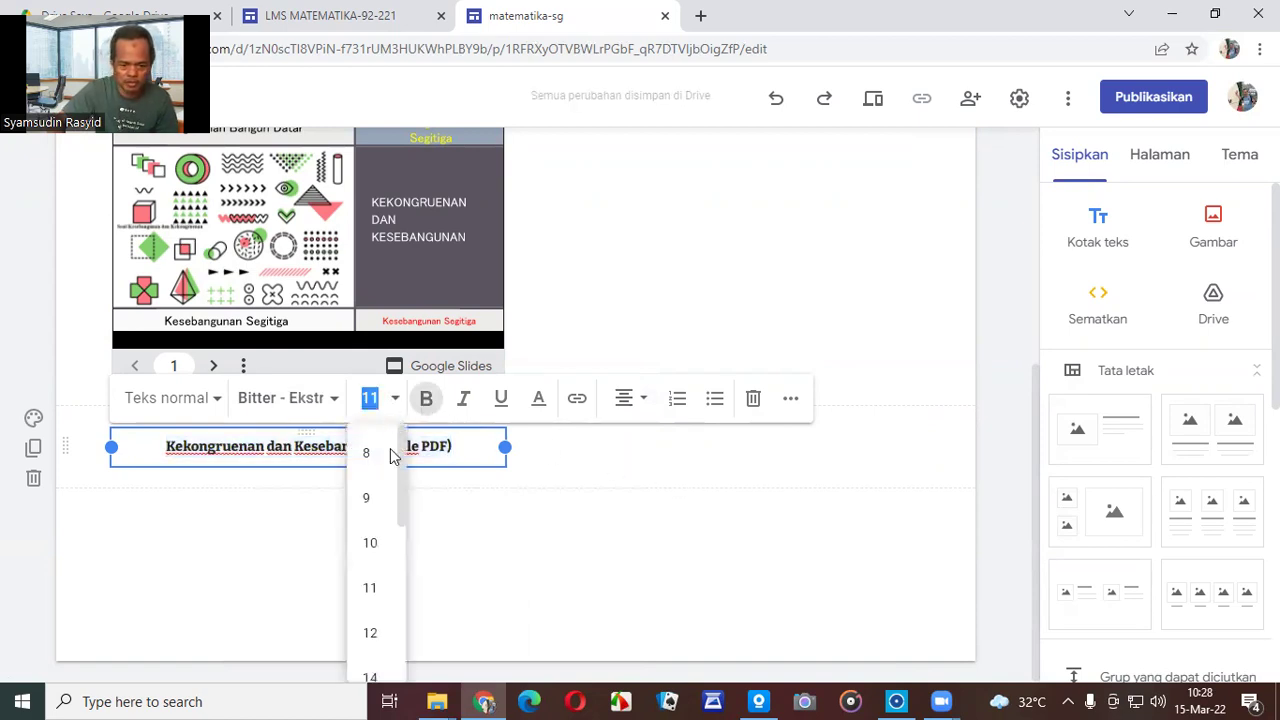
left_click(370, 678)
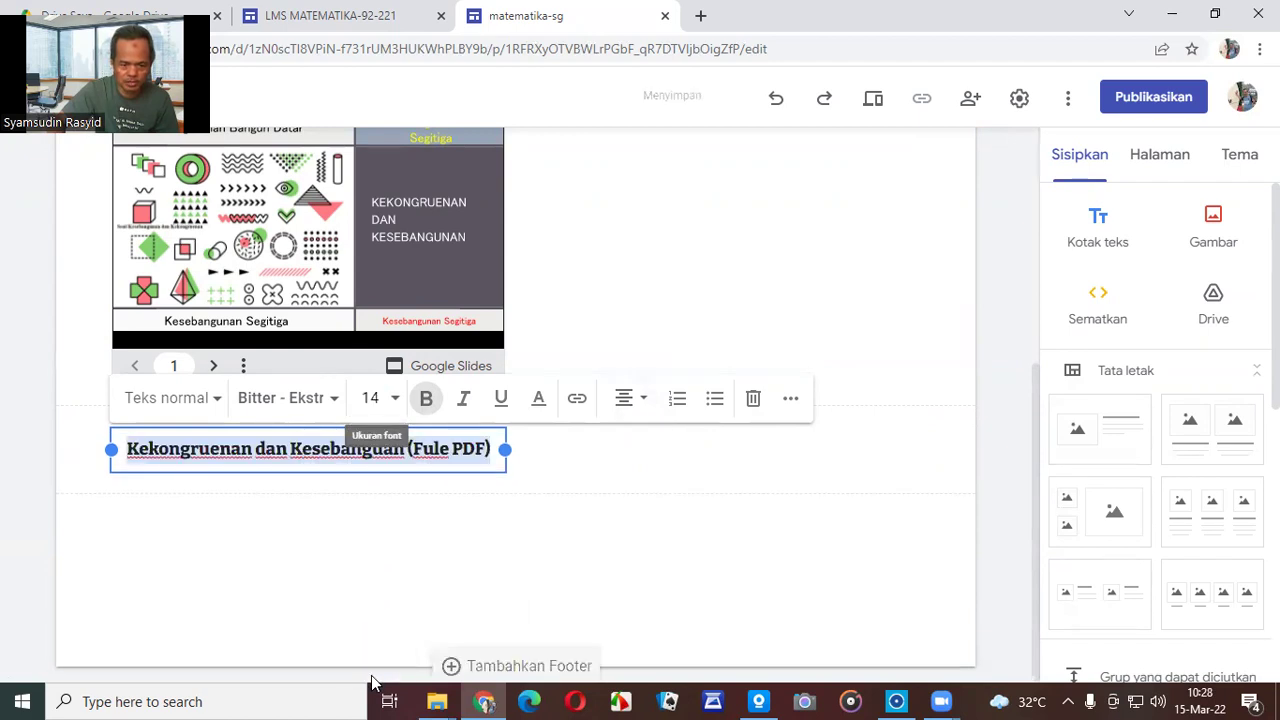
left_click(680, 531)
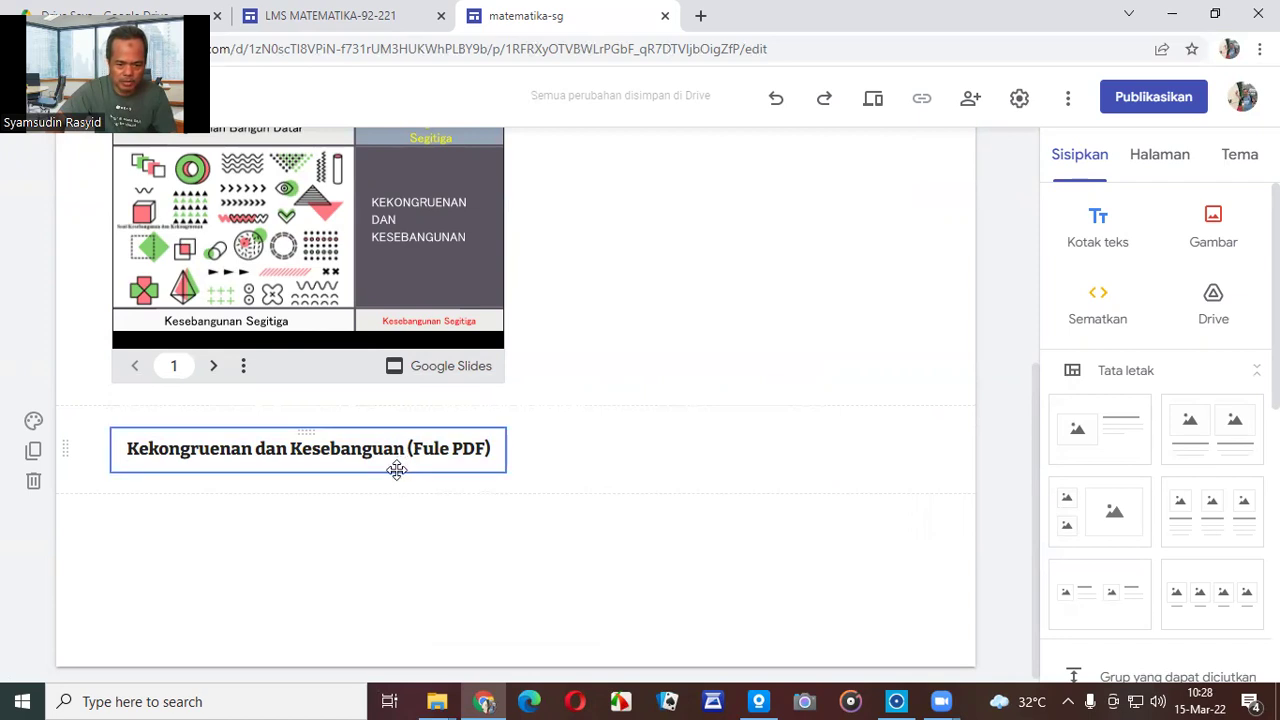
left_click_drag(397, 470, 380, 392)
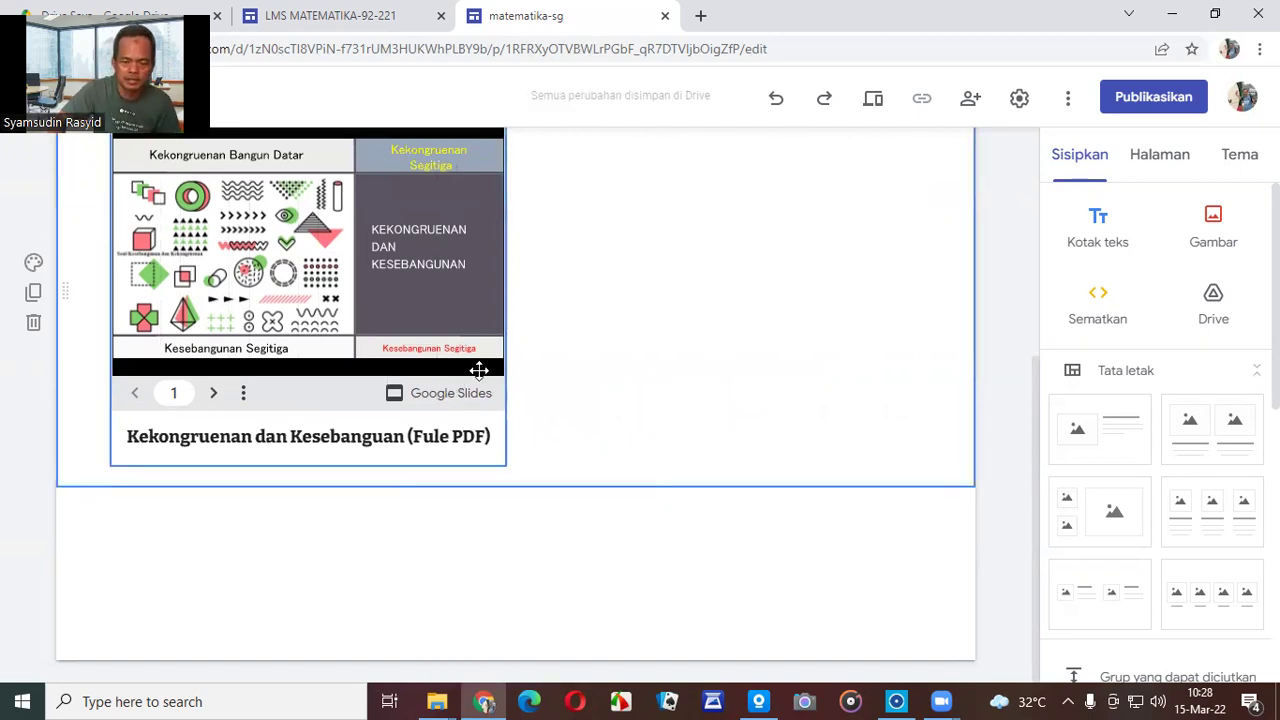
scroll(578, 346, "up", 2)
scroll(578, 346, "up", 1)
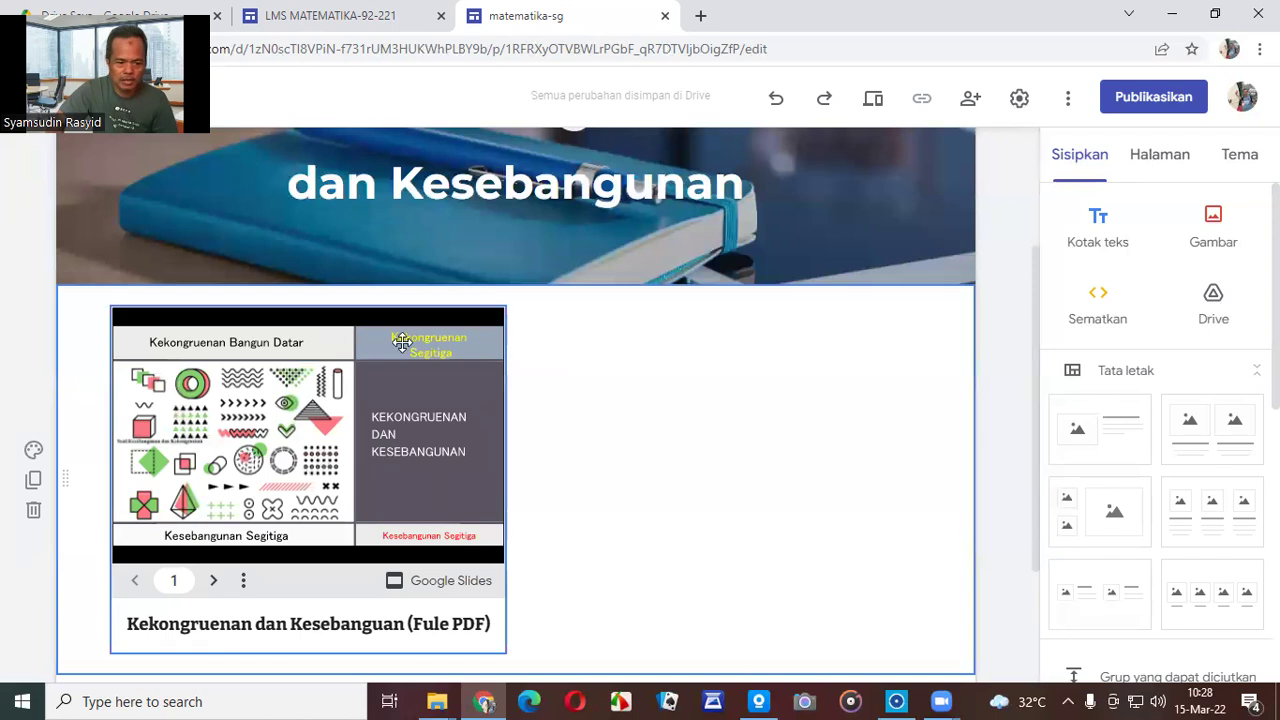
scroll(130, 378, "down", 1)
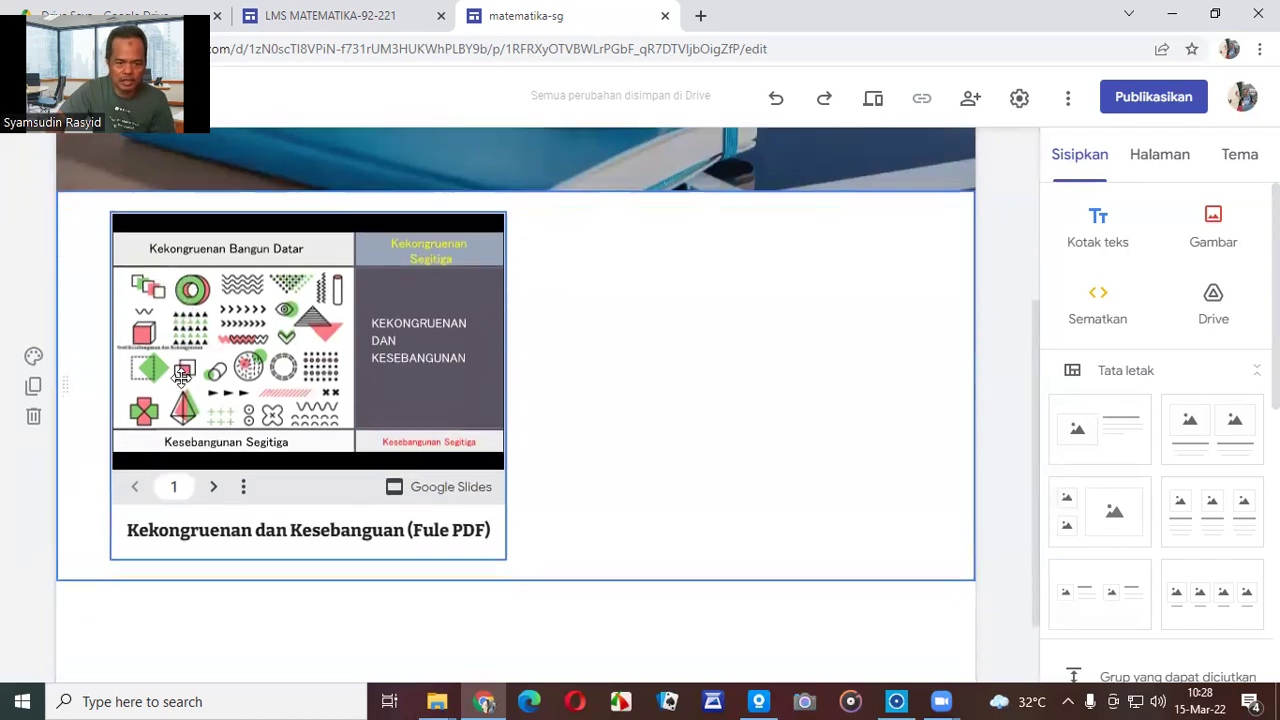
Apply the teal patterned gallery image as the background of the slide-deck section.
left_click(34, 357)
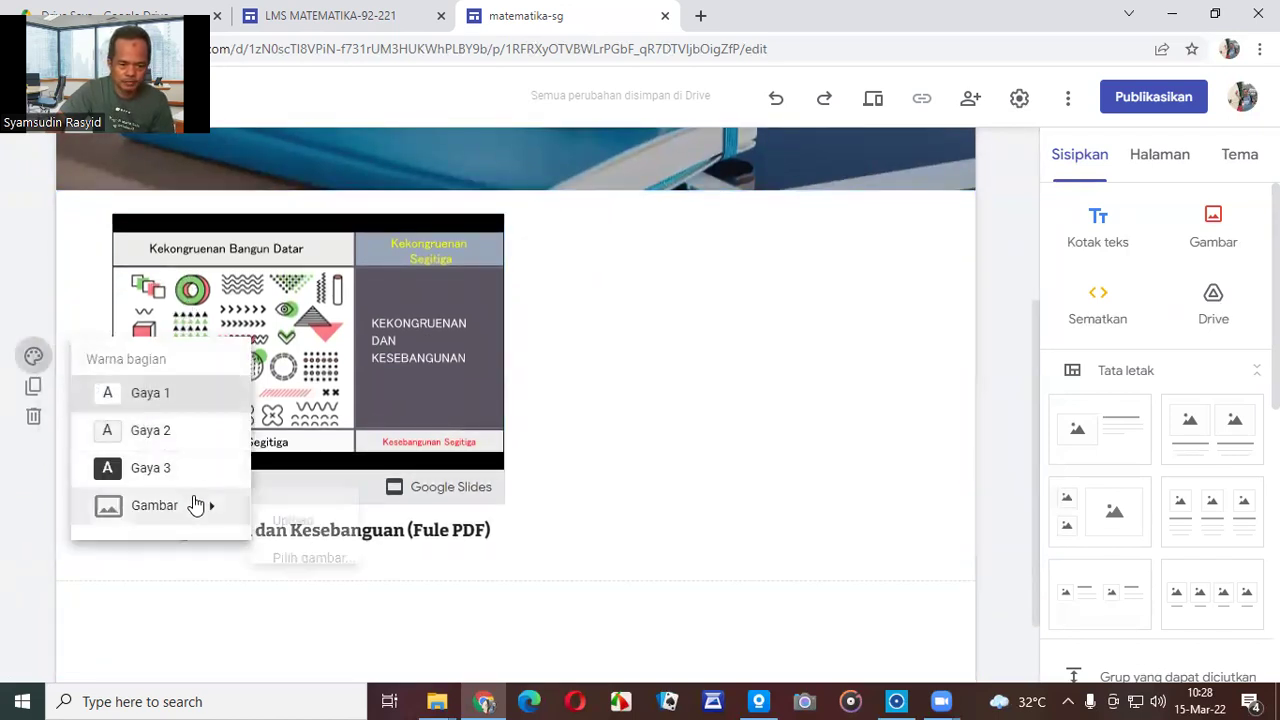
mouse_move(212, 517)
left_click(309, 557)
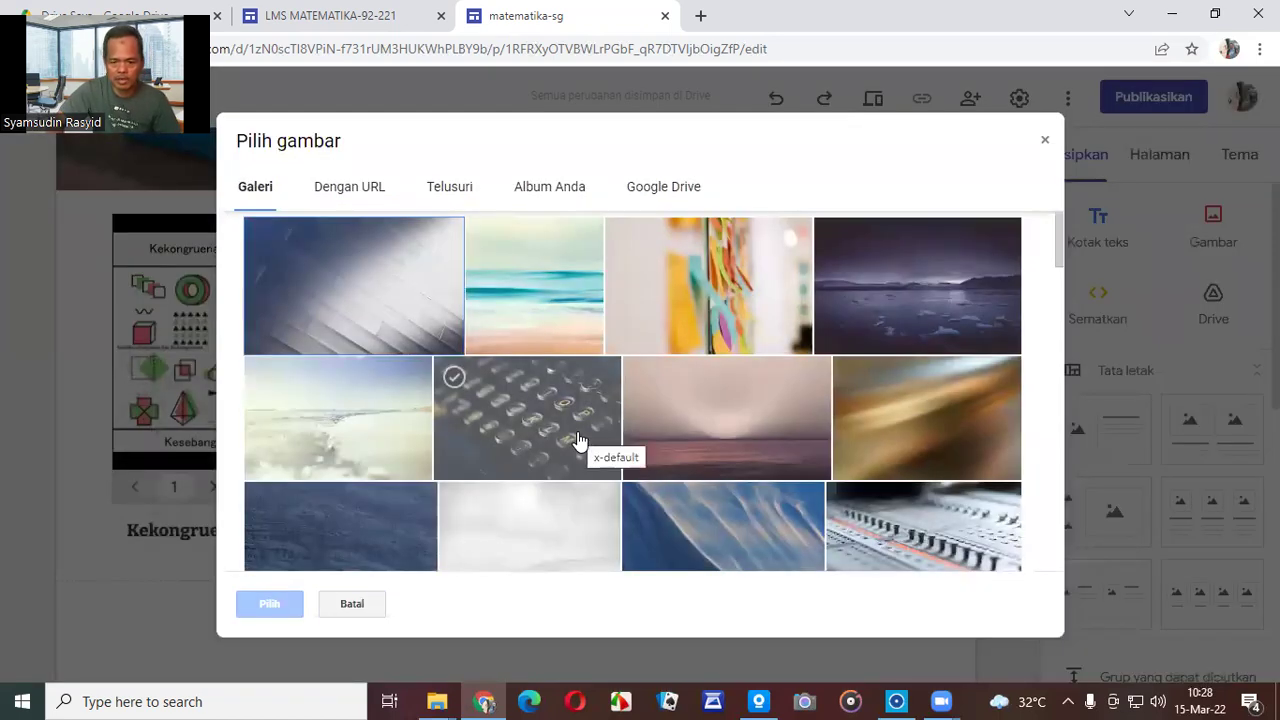
scroll(578, 440, "down", 3)
scroll(578, 440, "down", 2)
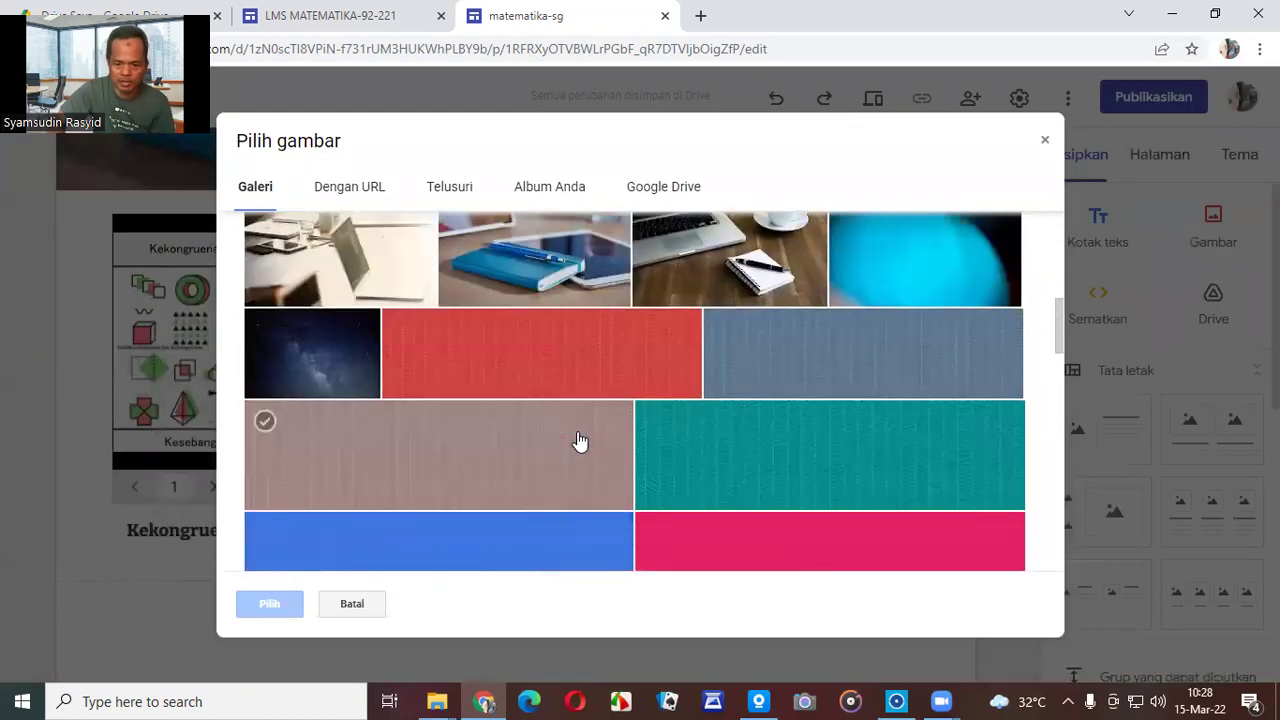
scroll(646, 460, "down", 1)
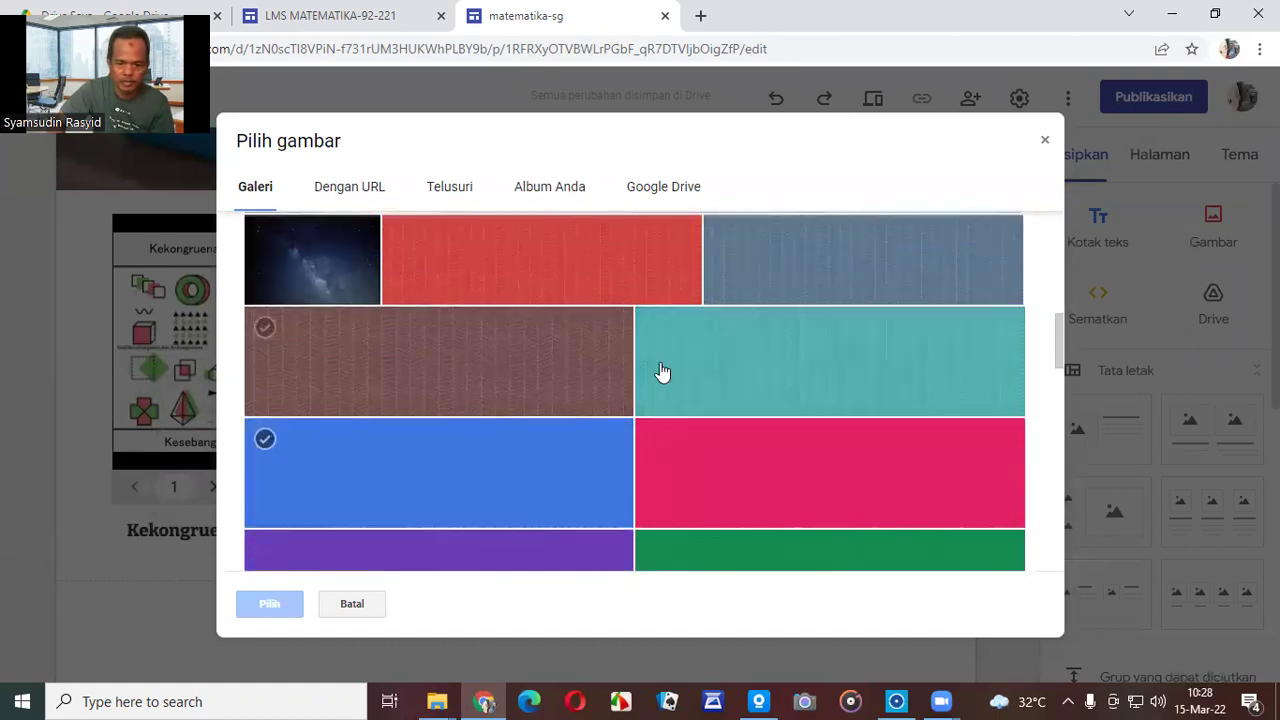
left_click(666, 367)
left_click(275, 605)
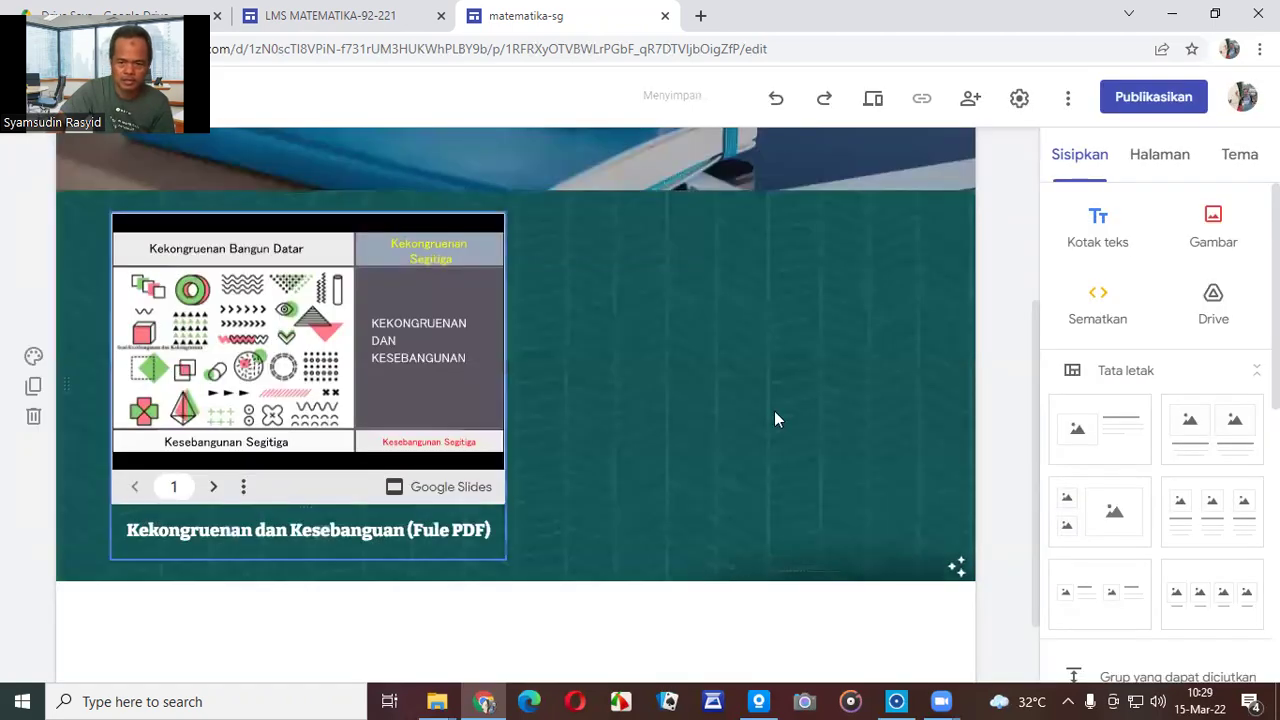
scroll(974, 323, "up", 2)
scroll(976, 331, "down", 3)
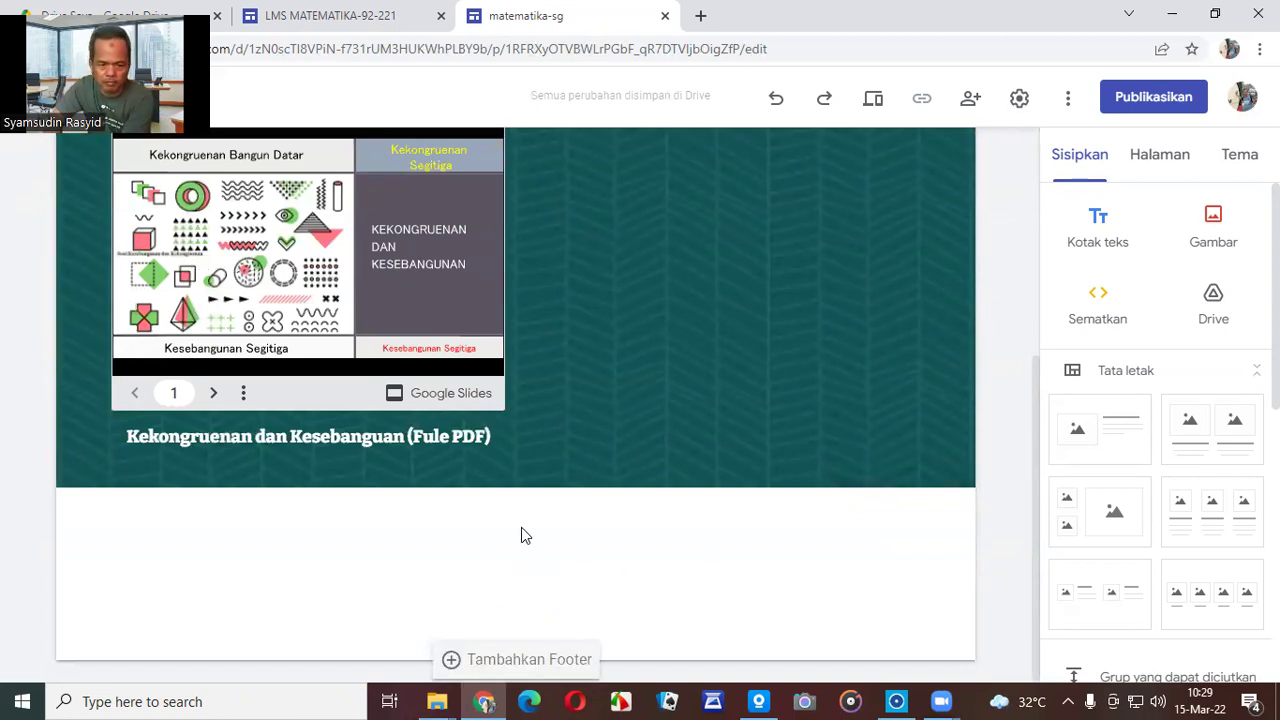
Change 'Fule' to 'File' so the caption reads '(File PDF)'.
left_click(437, 443)
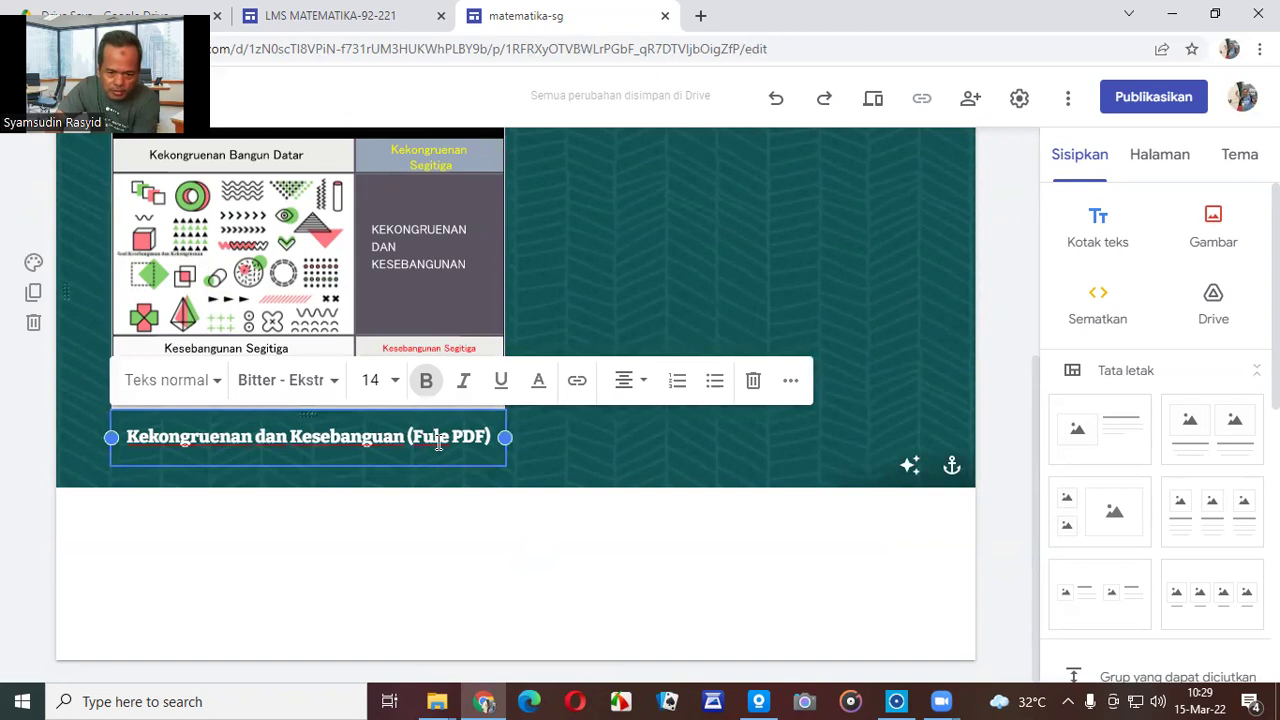
key("Delete")
key("Delete")
key("BackSpace")
type("ile")
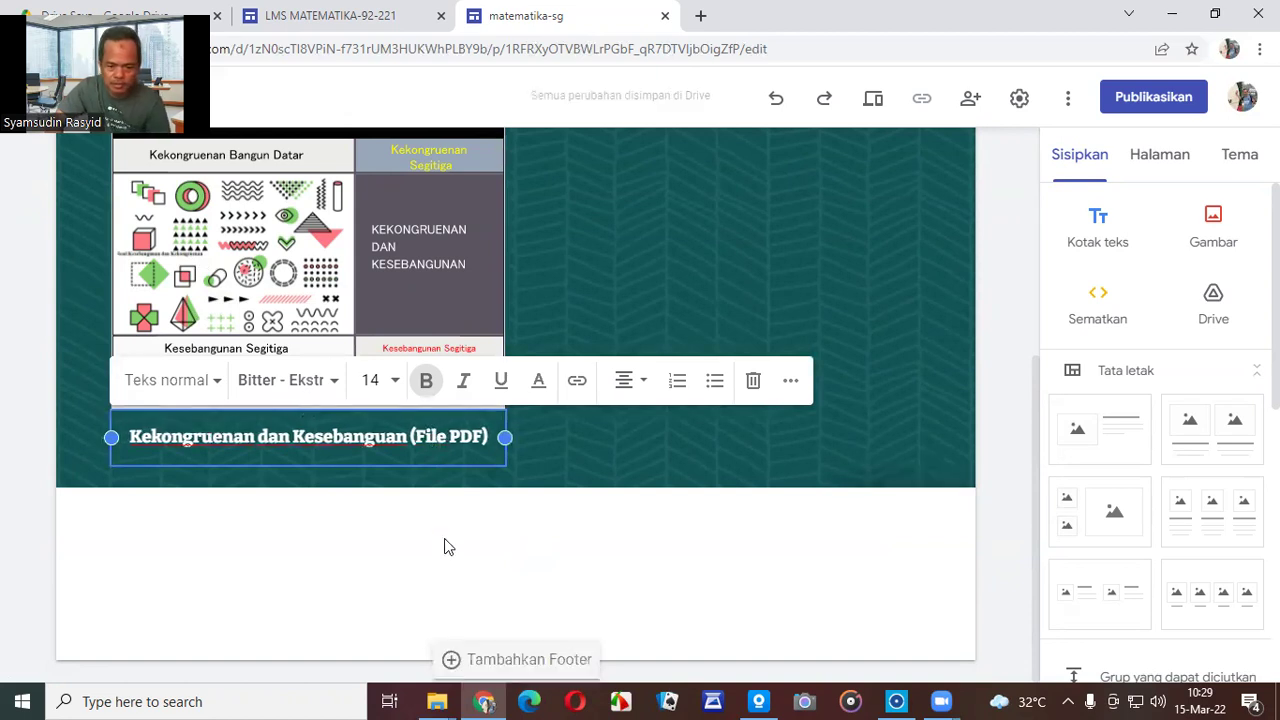
left_click(447, 547)
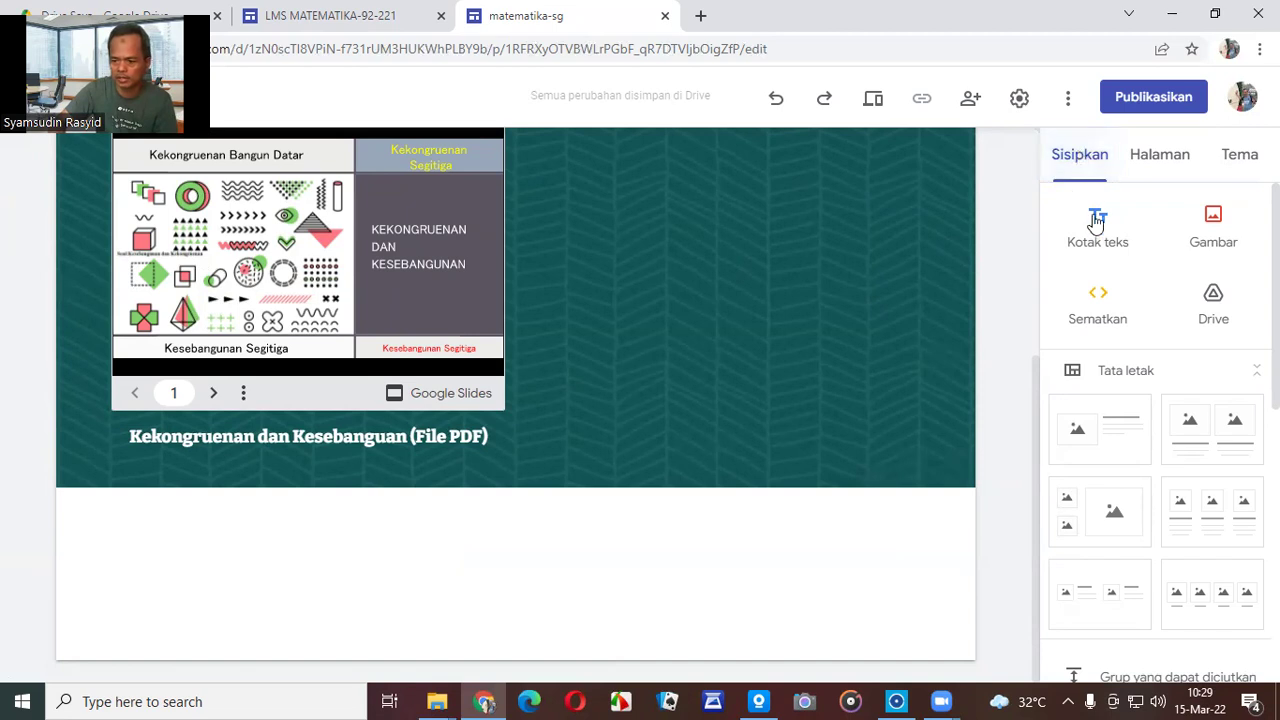
scroll(1166, 314, "down", 4)
scroll(1166, 318, "down", 2)
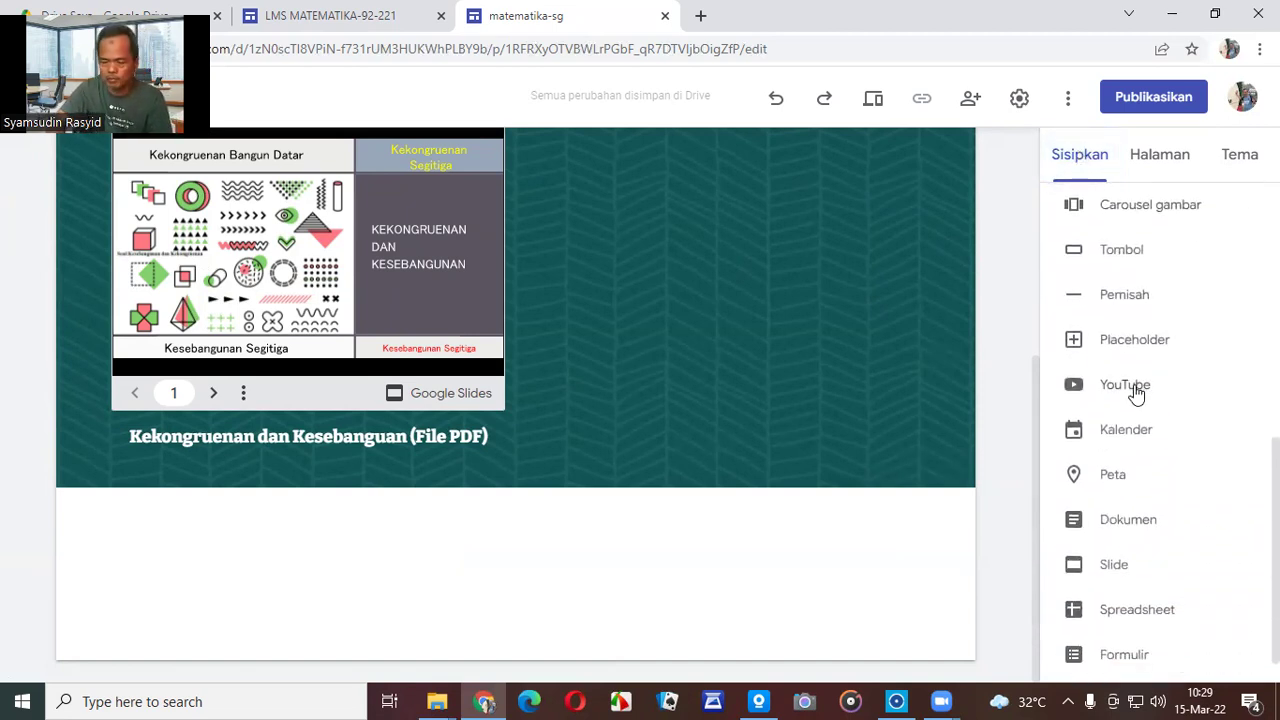
Bring up the YouTube video picker in the Sisipkan panel, then switch to Opera.
left_click(1134, 390)
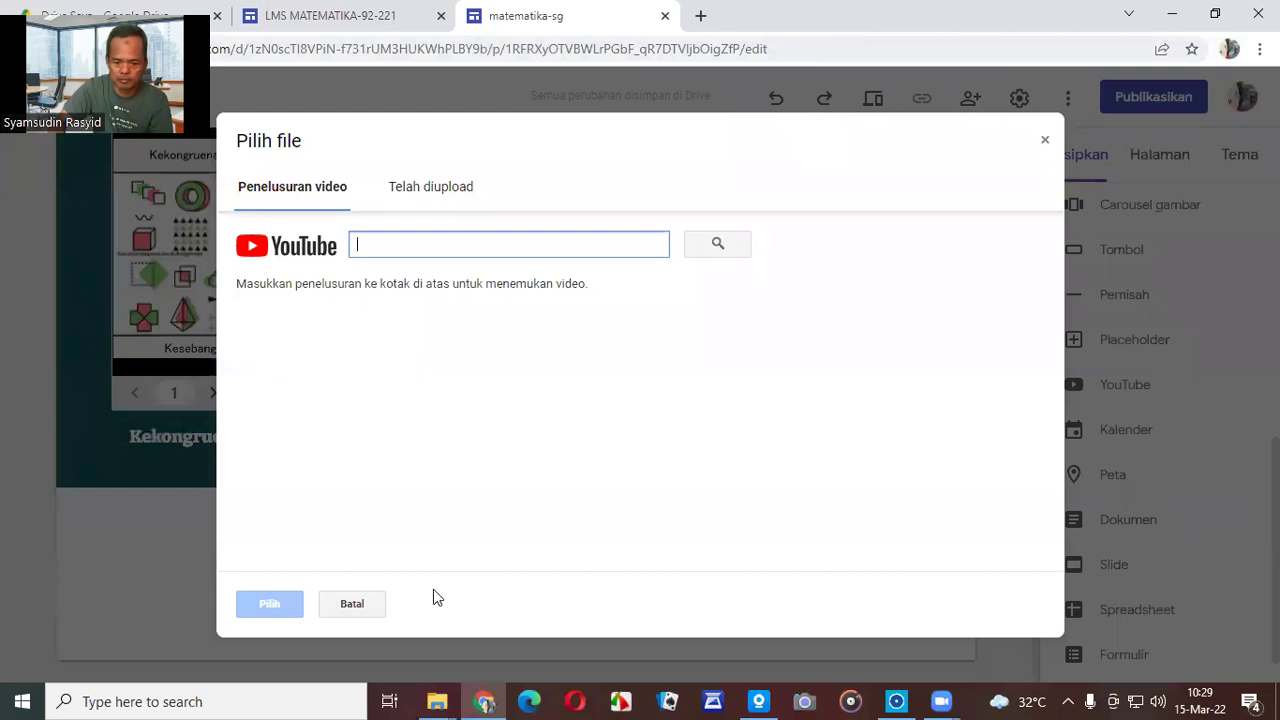
left_click(568, 699)
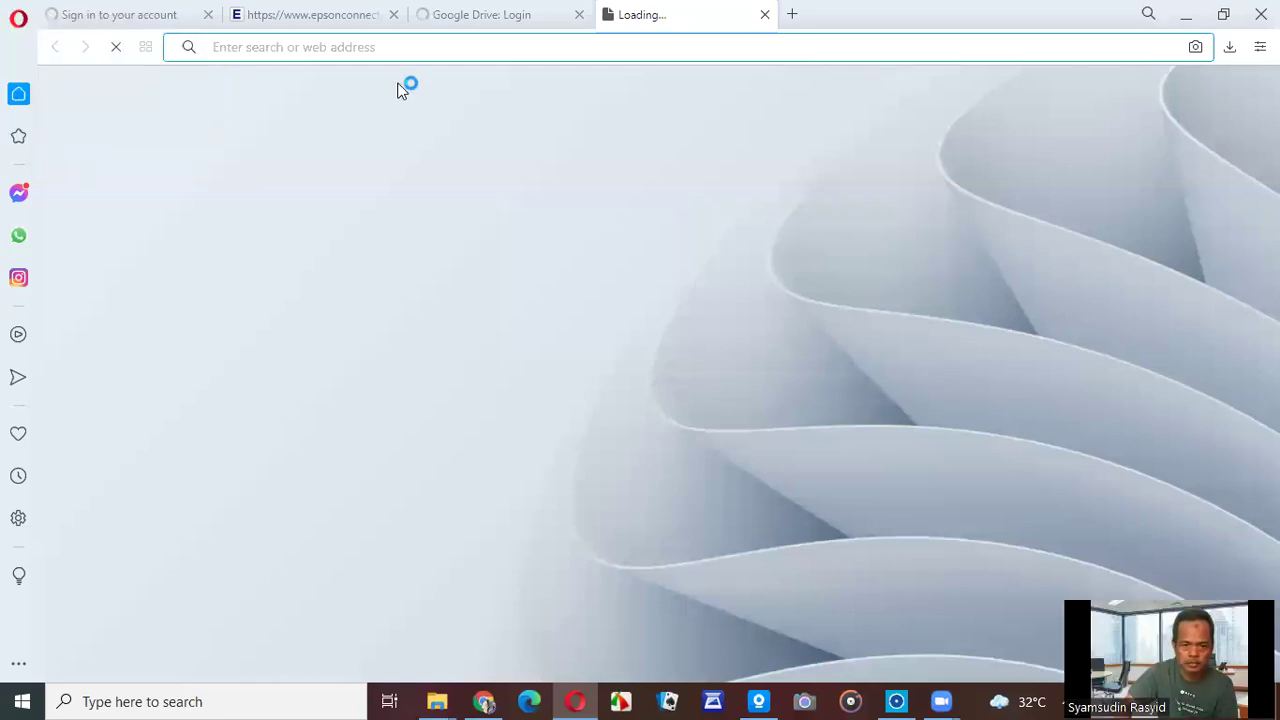
Enter smpn1samarinda.sch.id in the new tab's address bar, replacing the typed youtube.com.
type("you")
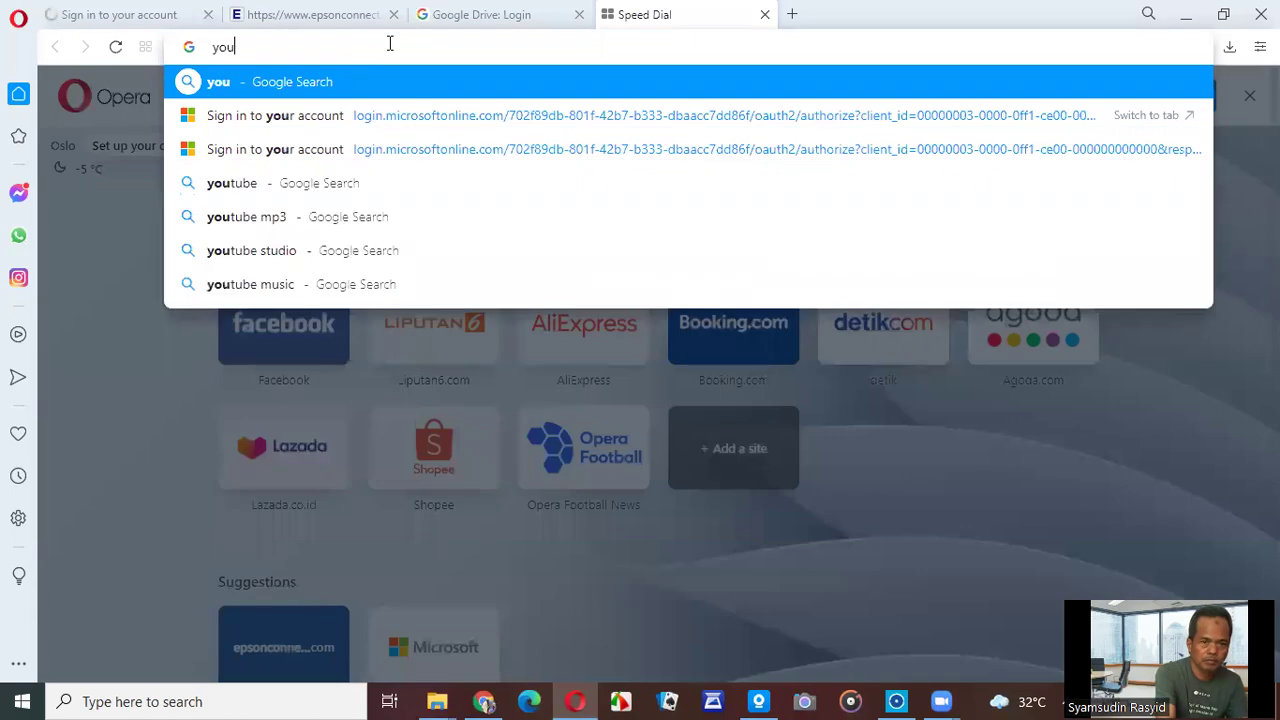
type("t")
type(".com")
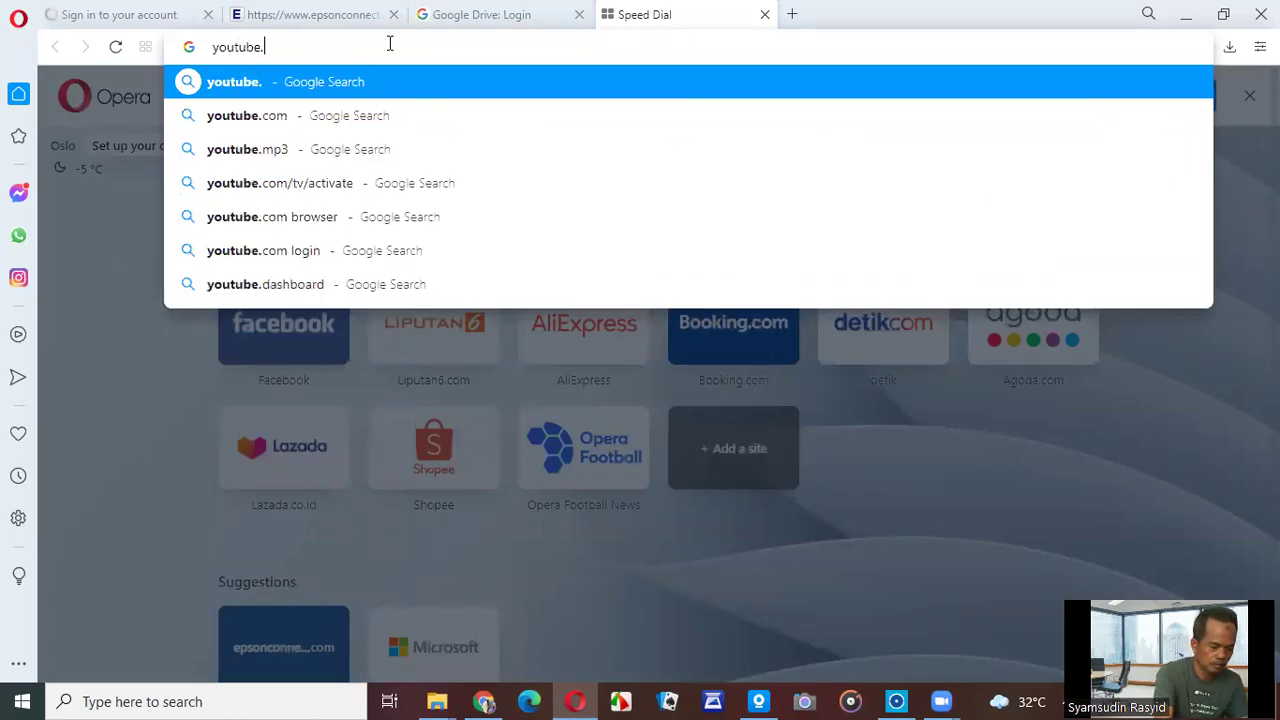
key("BackSpace")
key("BackSpace")
key("BackSpace")
key("BackSpace")
key("BackSpace")
key("BackSpace")
key("BackSpace")
key("BackSpace")
key("BackSpace")
key("BackSpace")
key("BackSpace")
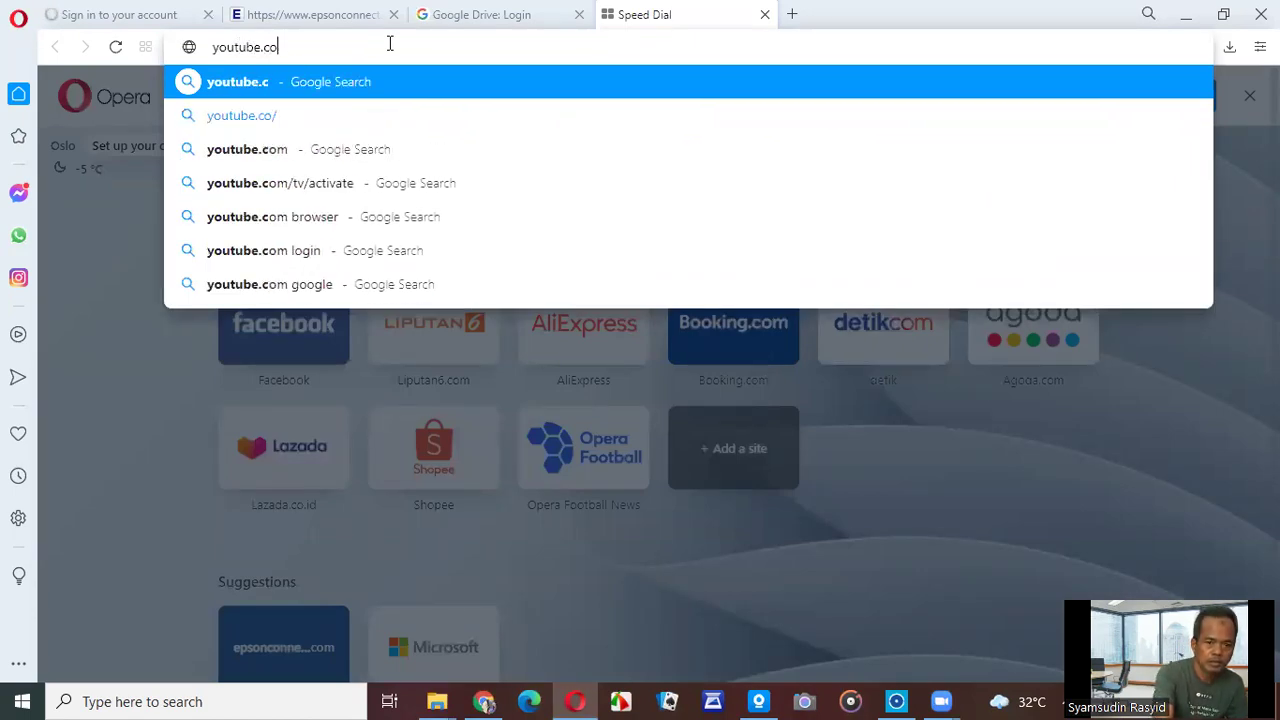
left_click(390, 44)
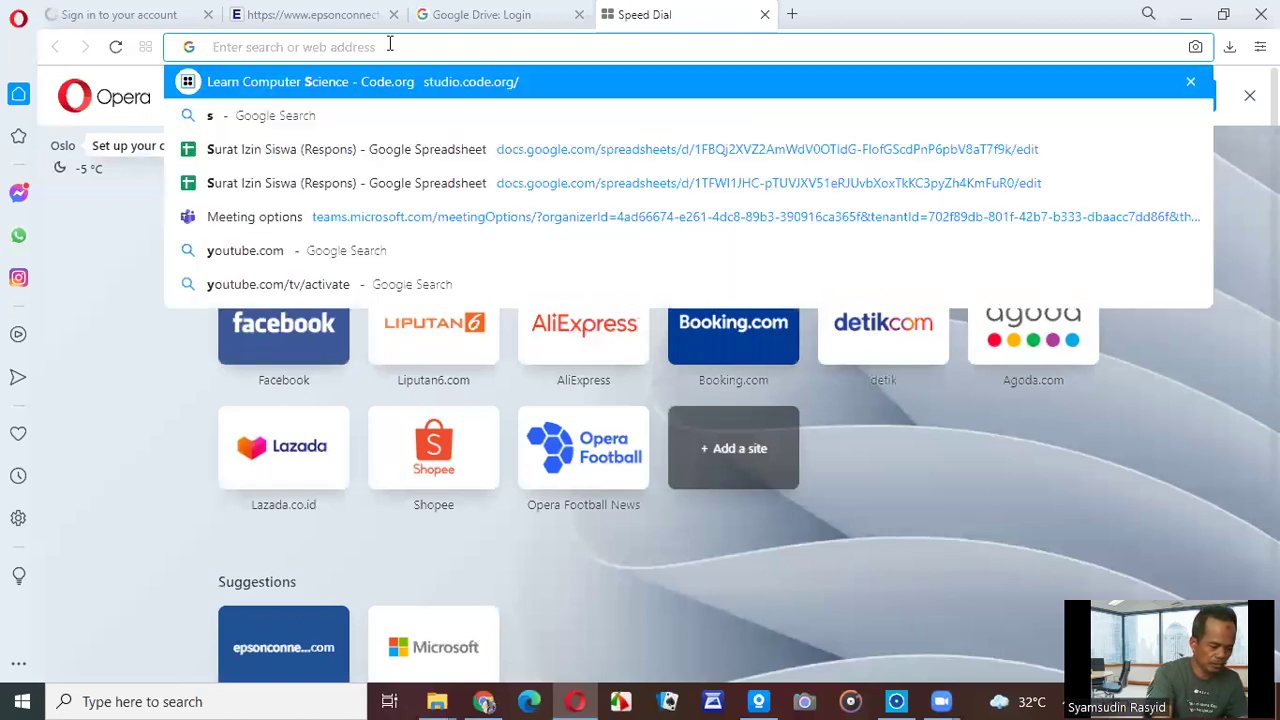
type("smpn")
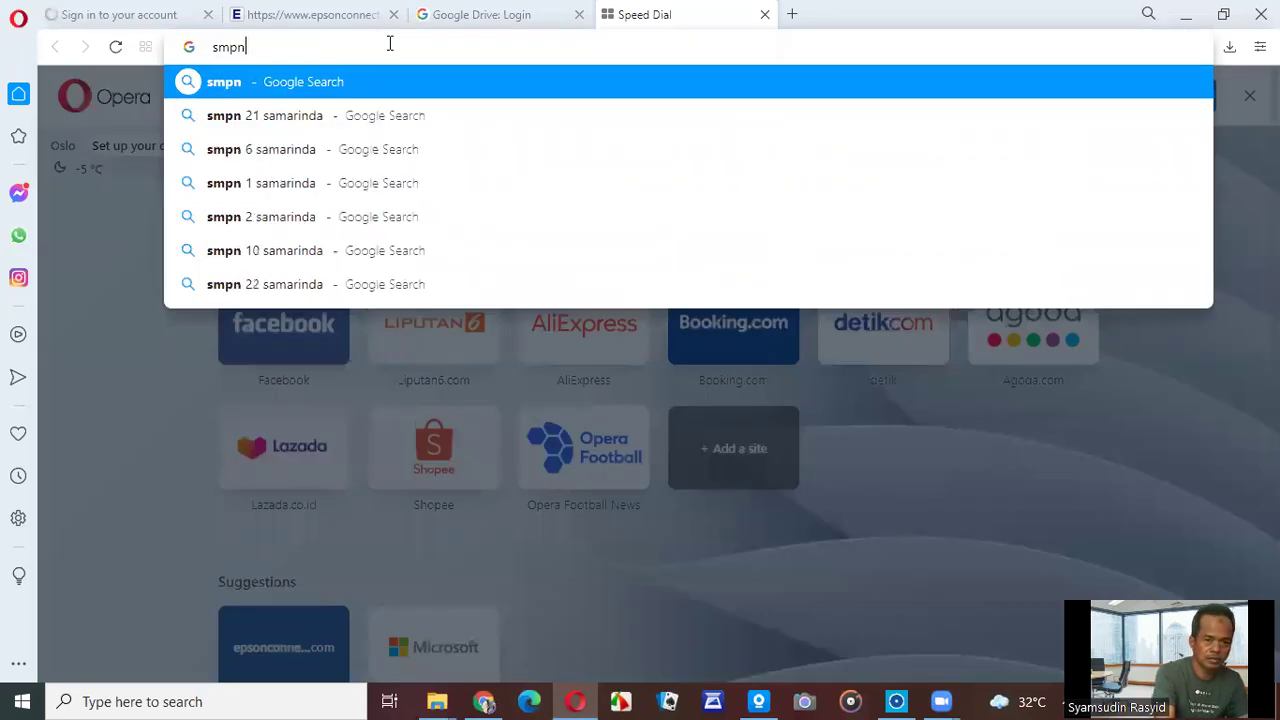
type("1samari")
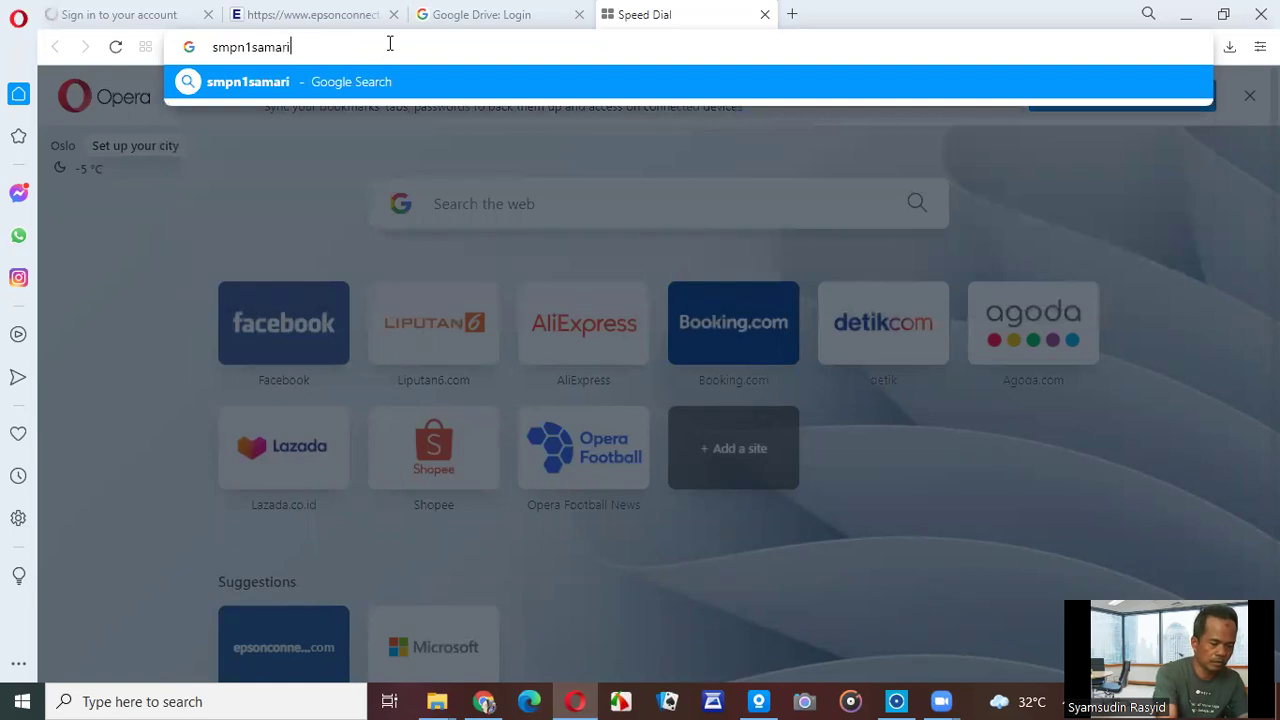
type("nda.sch.i")
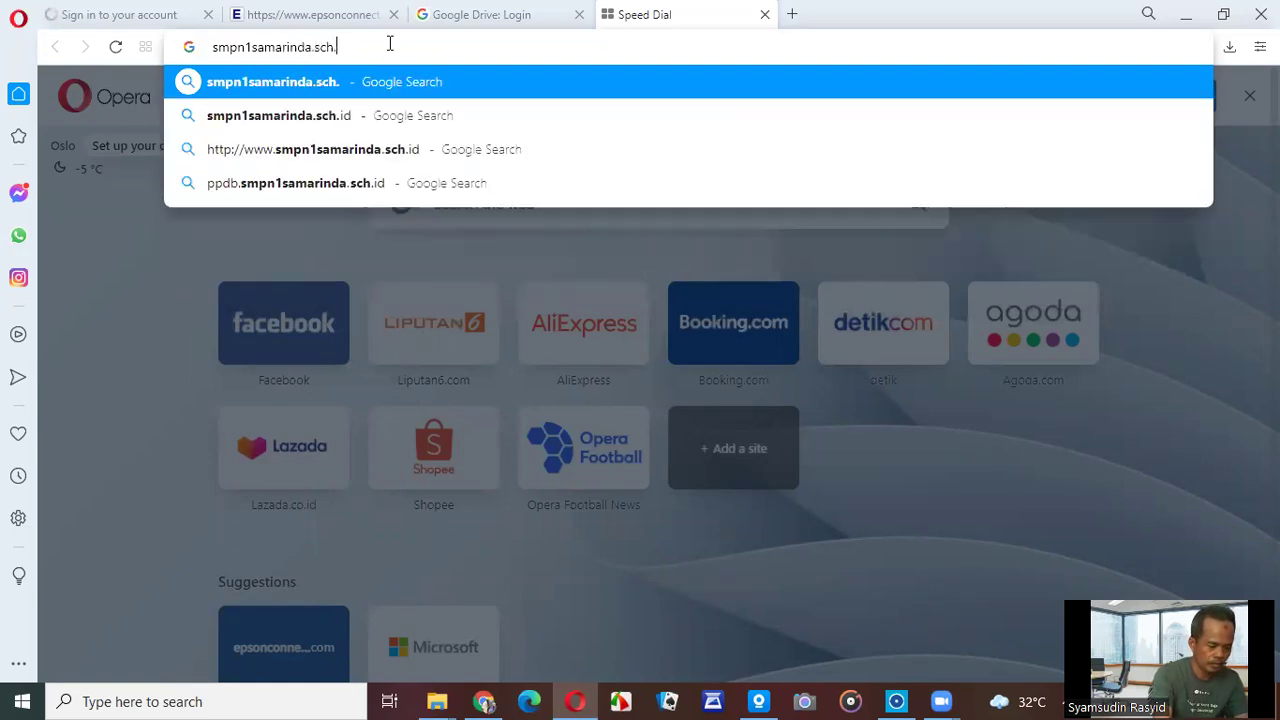
type("d")
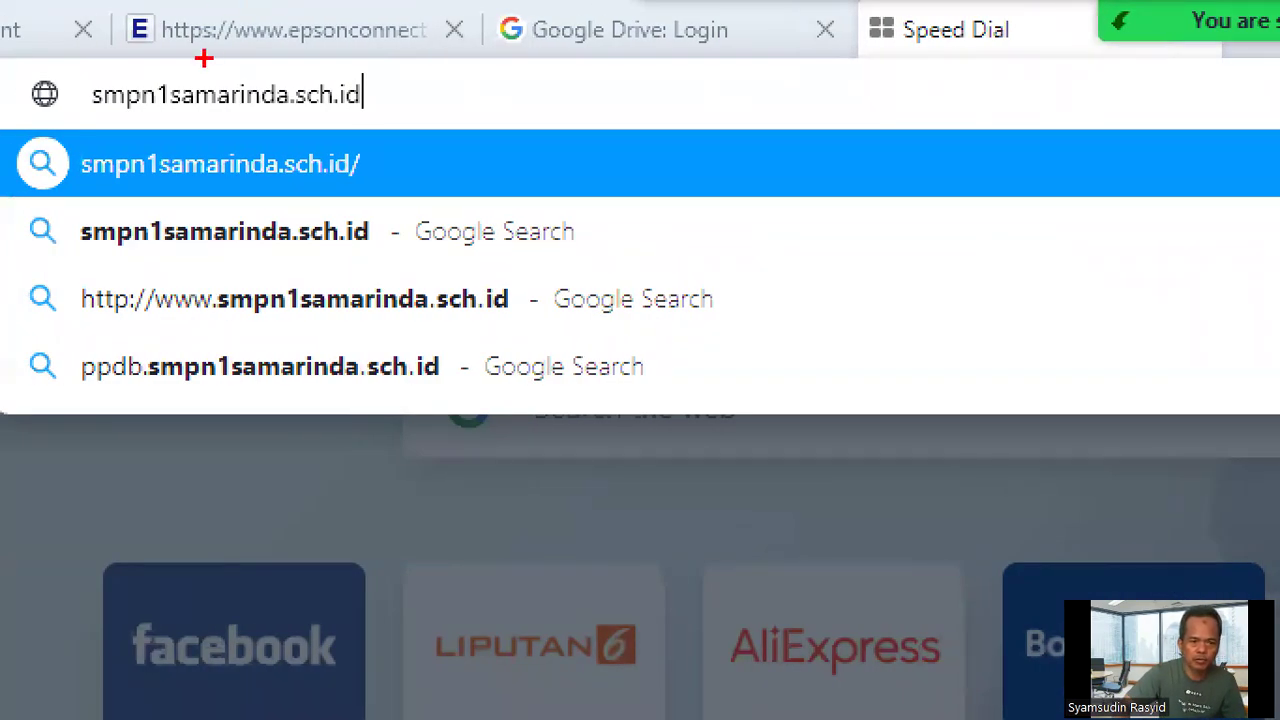
left_click_drag(175, 52, 87, 60)
mouse_move(78, 114)
left_mouse_down()
mouse_move(232, 147)
mouse_move(468, 120)
mouse_move(404, 53)
mouse_move(208, 48)
left_mouse_up()
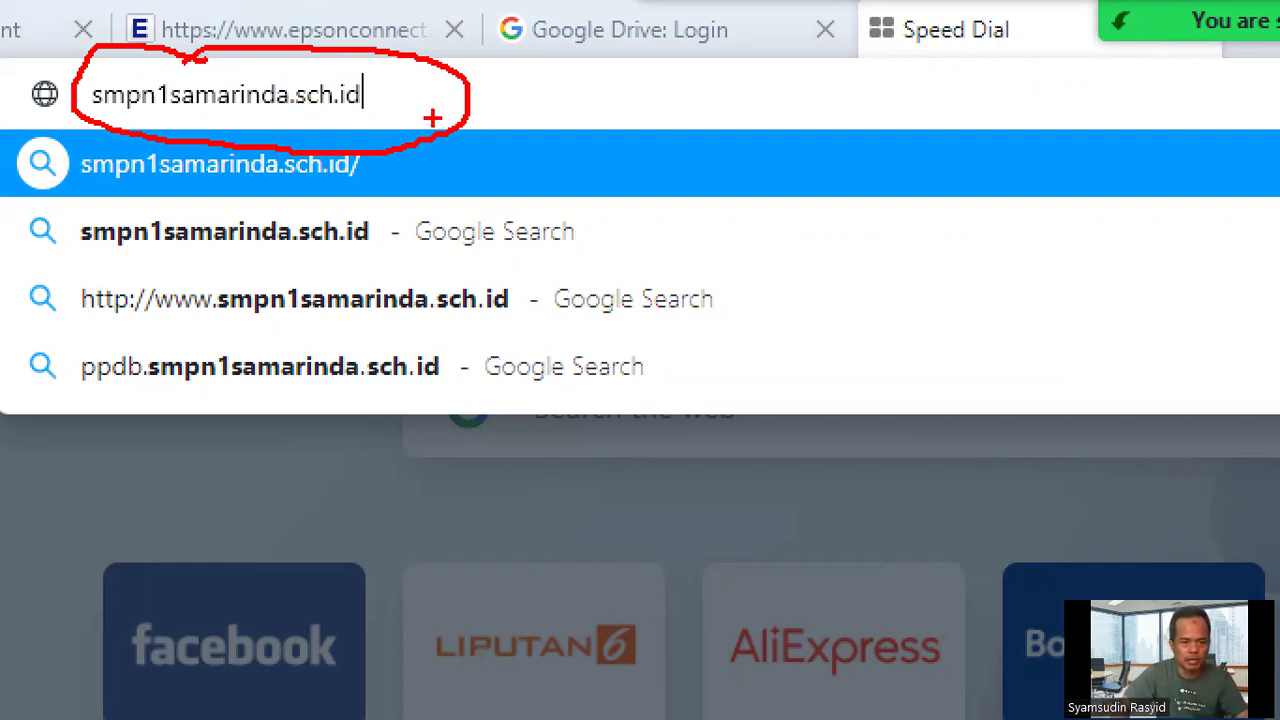
key("Escape")
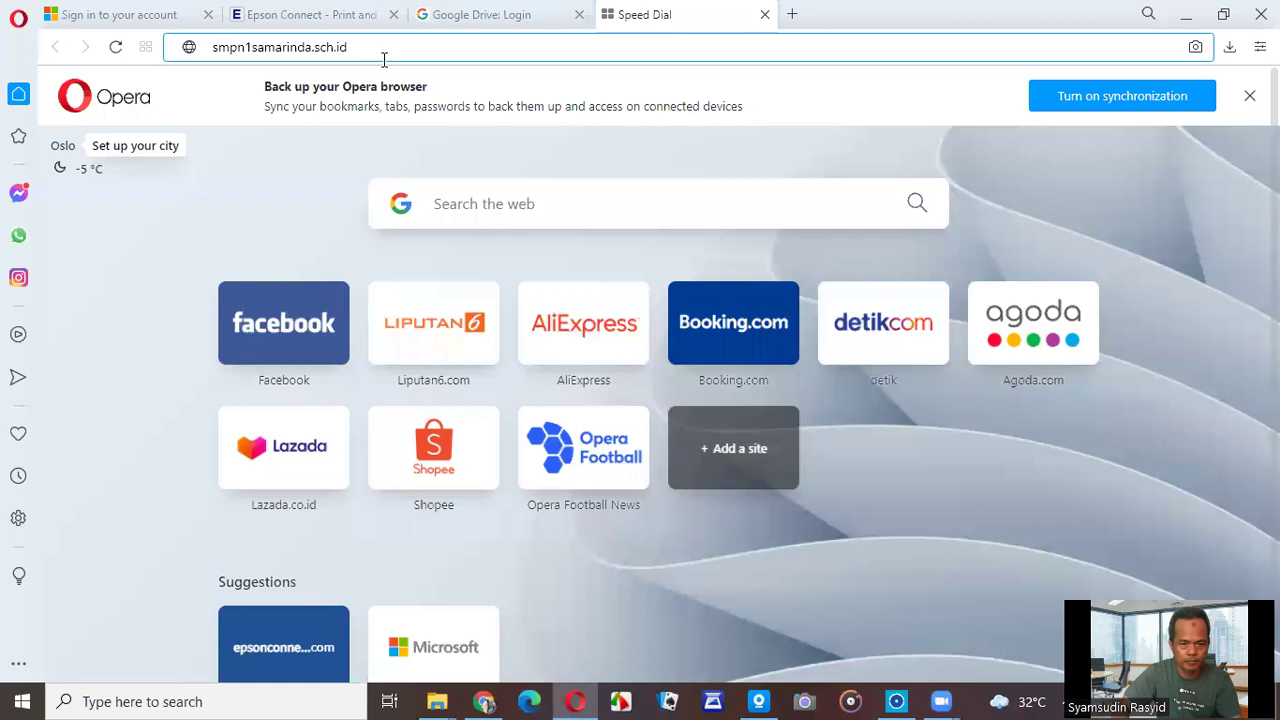
Load the school site and open Video Matematika-9 from the Spansa One TV table.
key("Return")
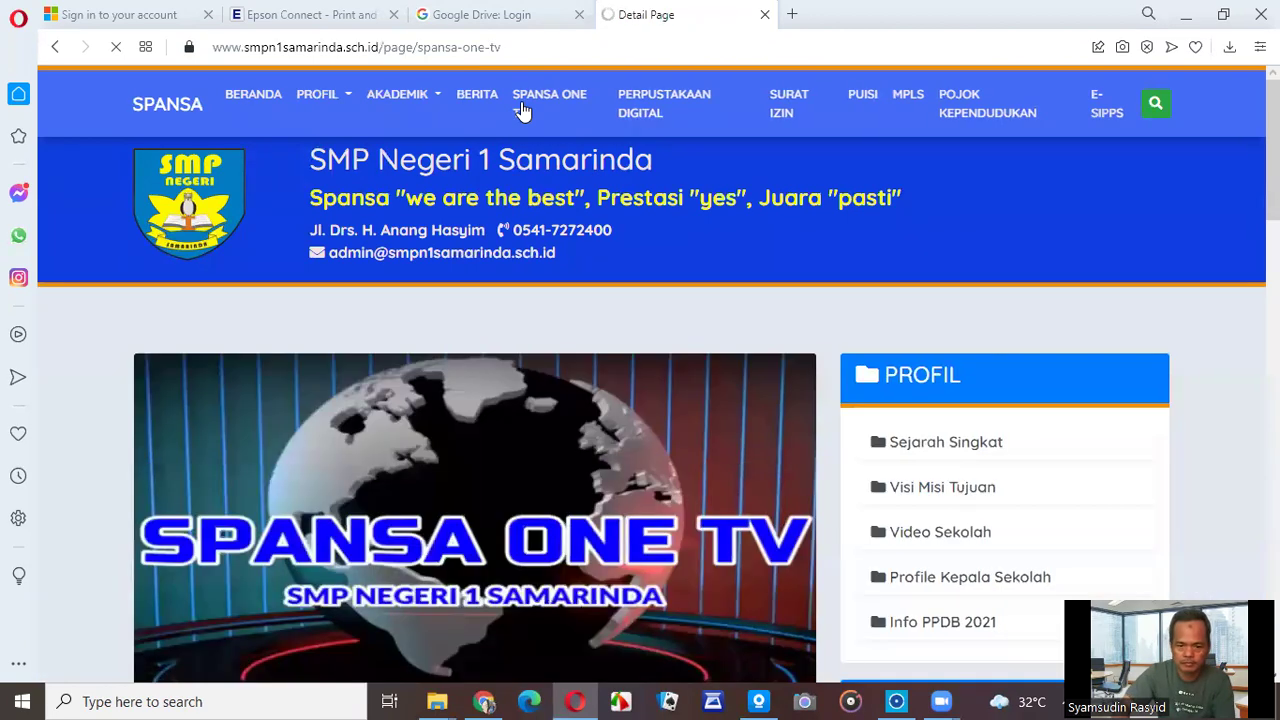
scroll(613, 370, "down", 8)
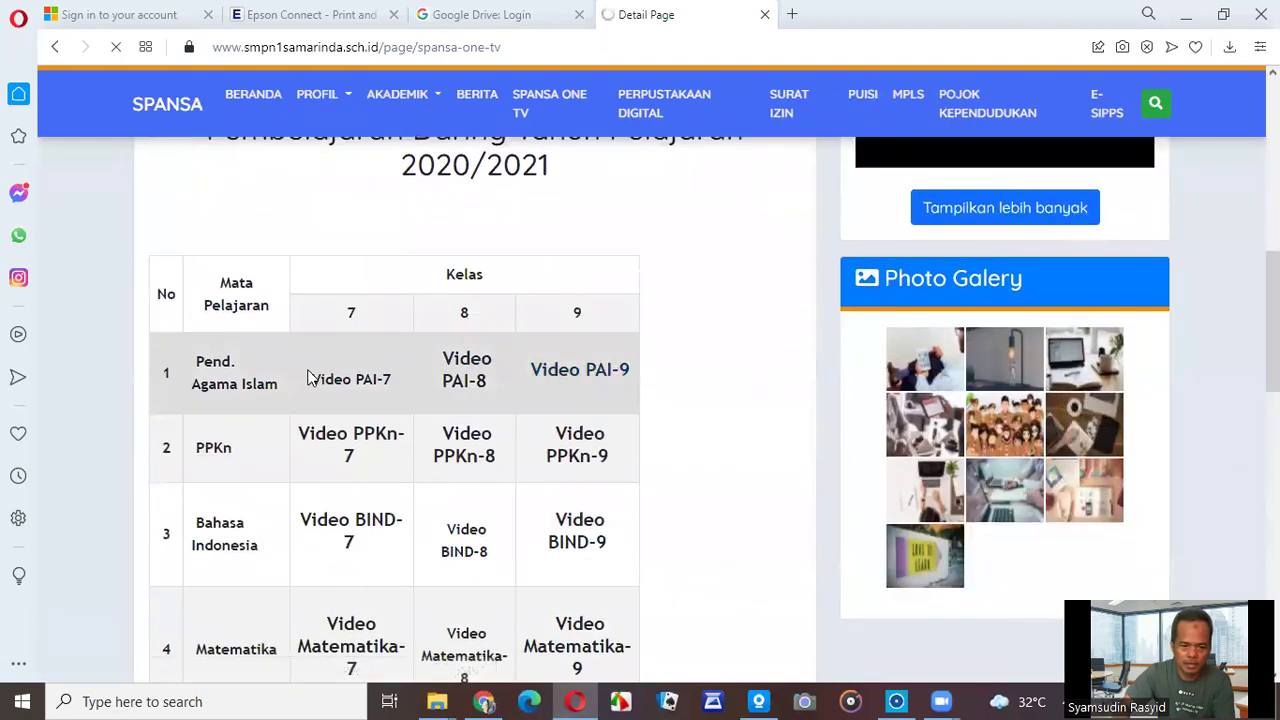
scroll(437, 500, "down", 2)
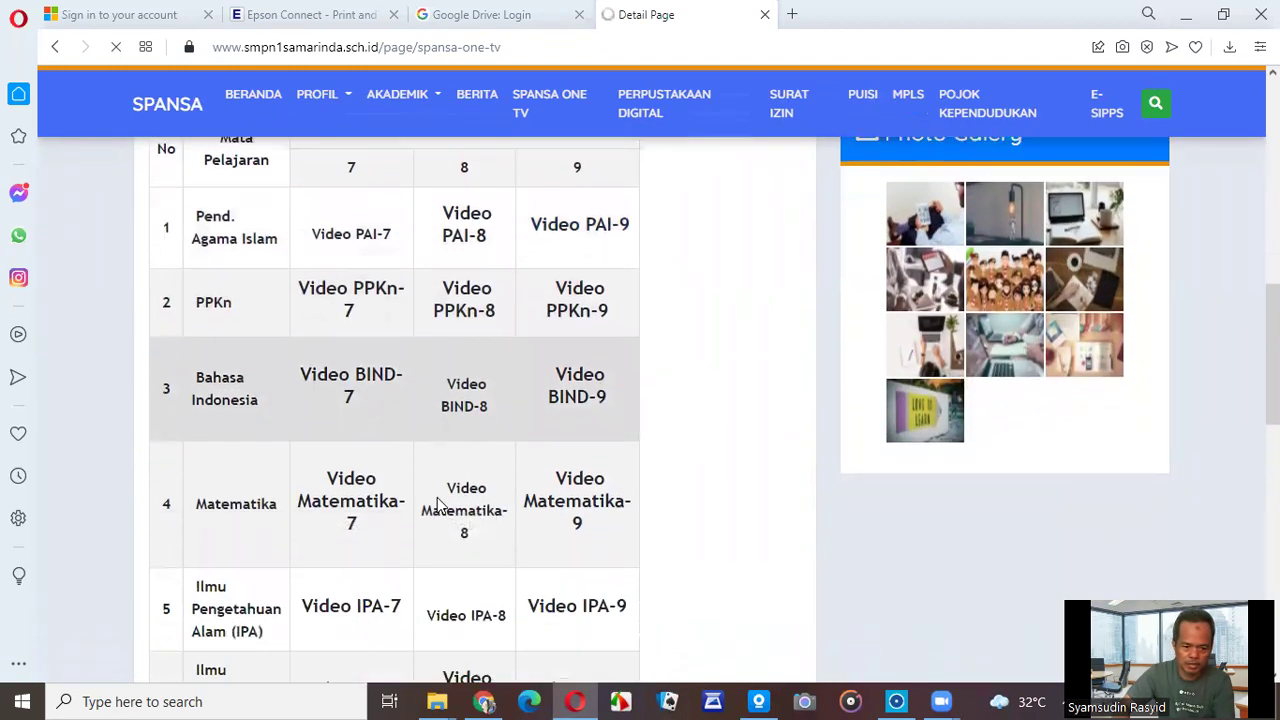
left_click(587, 465)
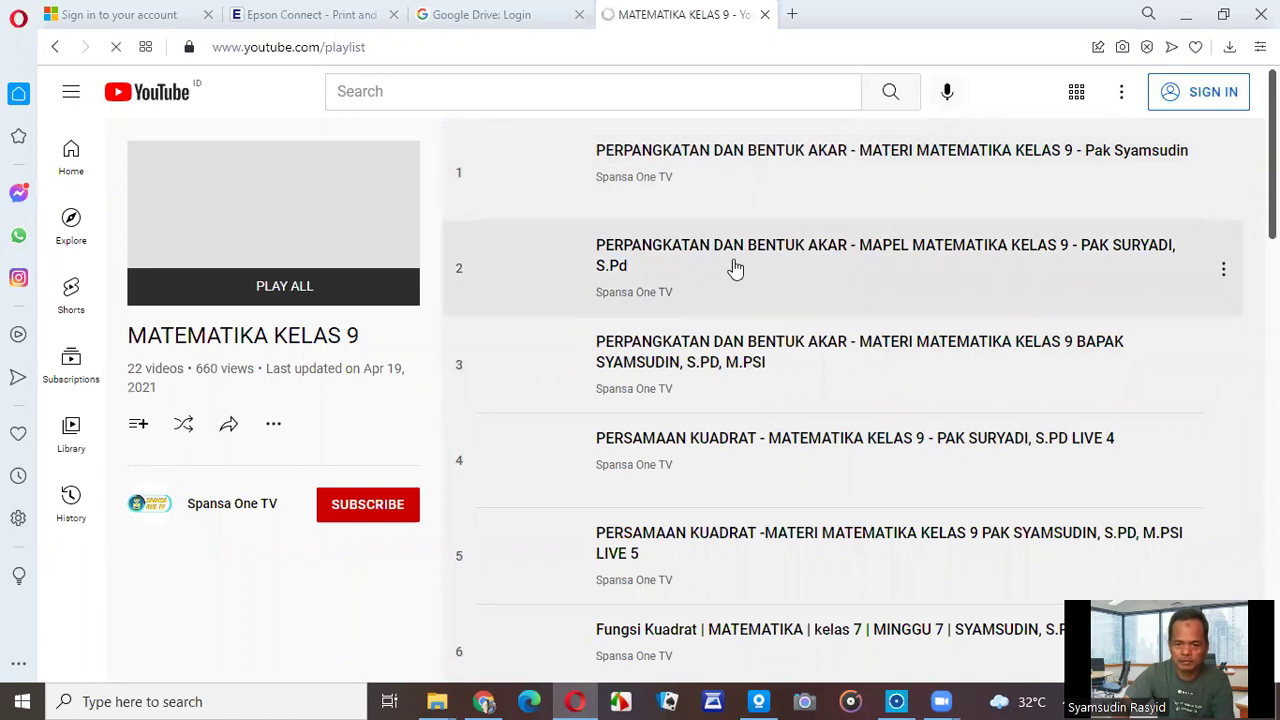
Open playlist item 10, 'MATEMATIKA KELAS 9 MINGGU 12'.
scroll(812, 435, "down", 2)
scroll(812, 437, "down", 4)
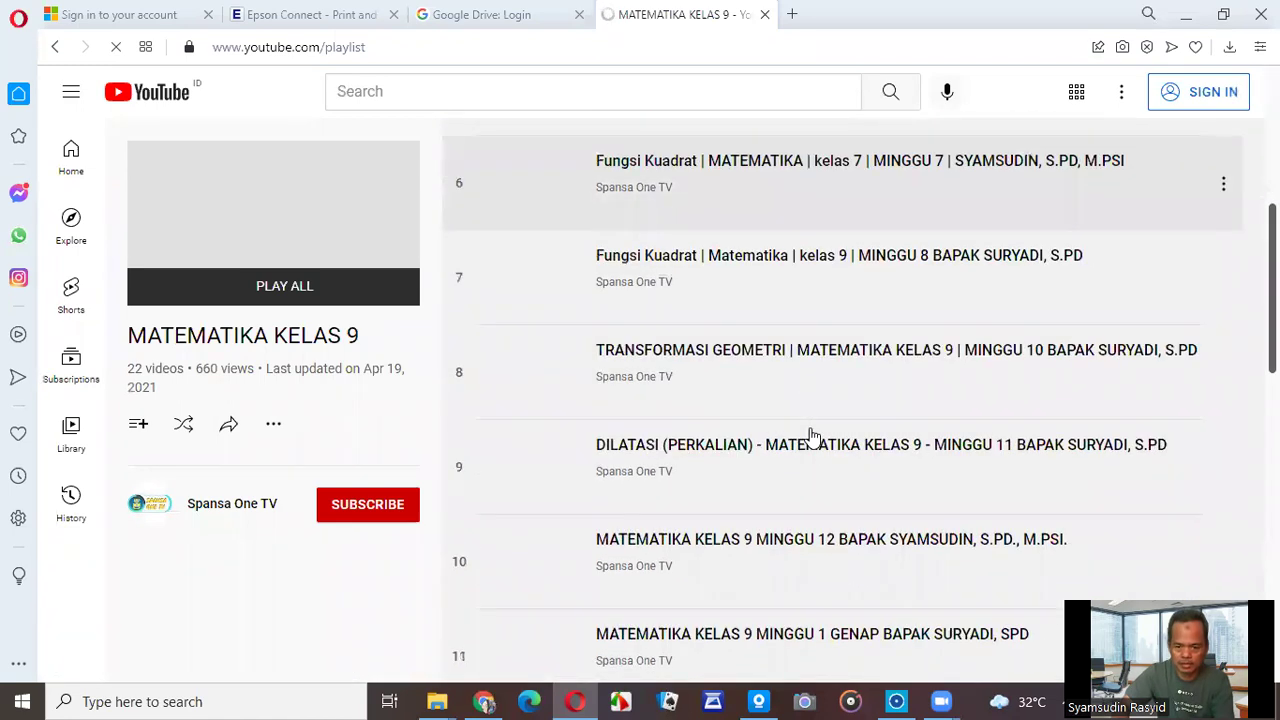
scroll(812, 437, "down", 4)
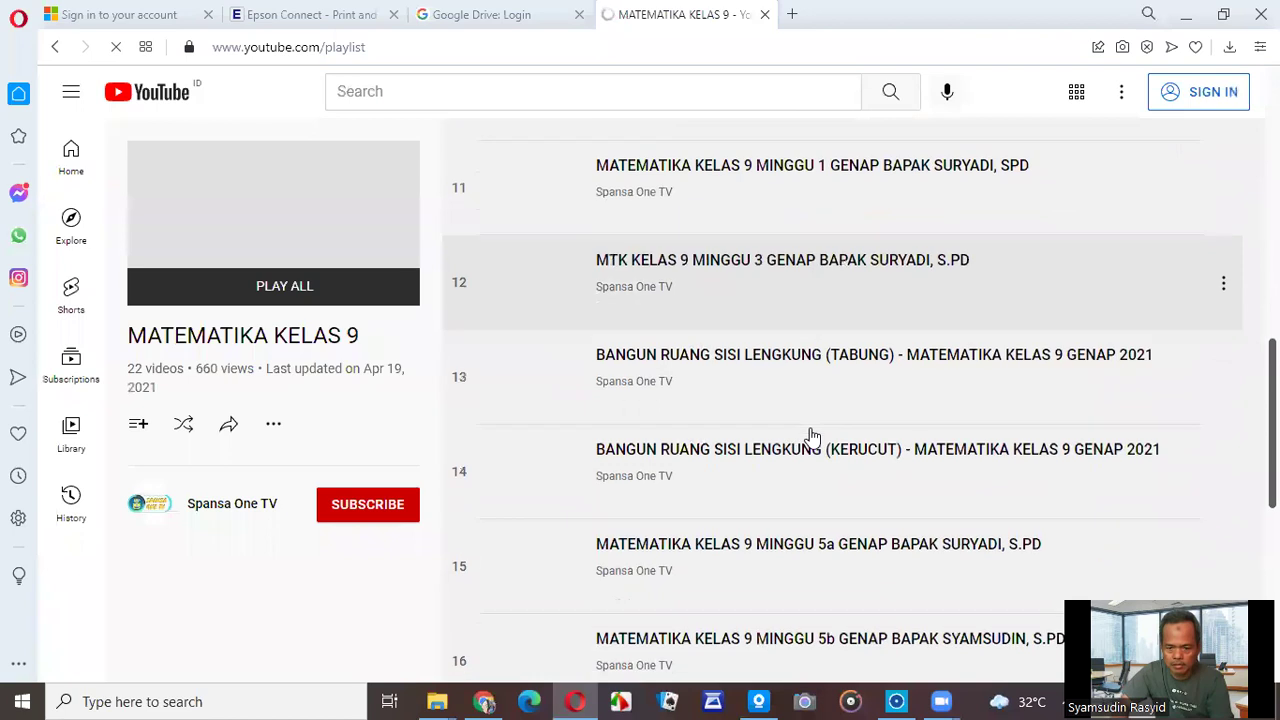
scroll(812, 437, "down", 4)
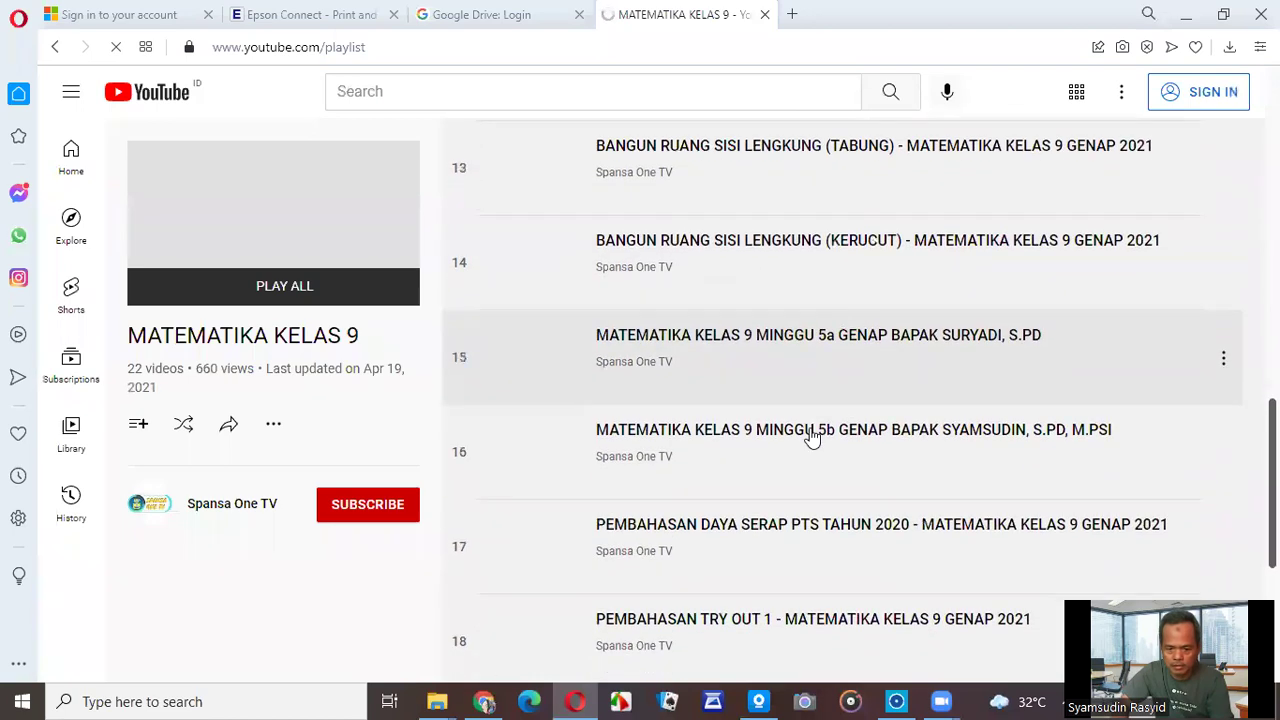
scroll(812, 437, "down", 2)
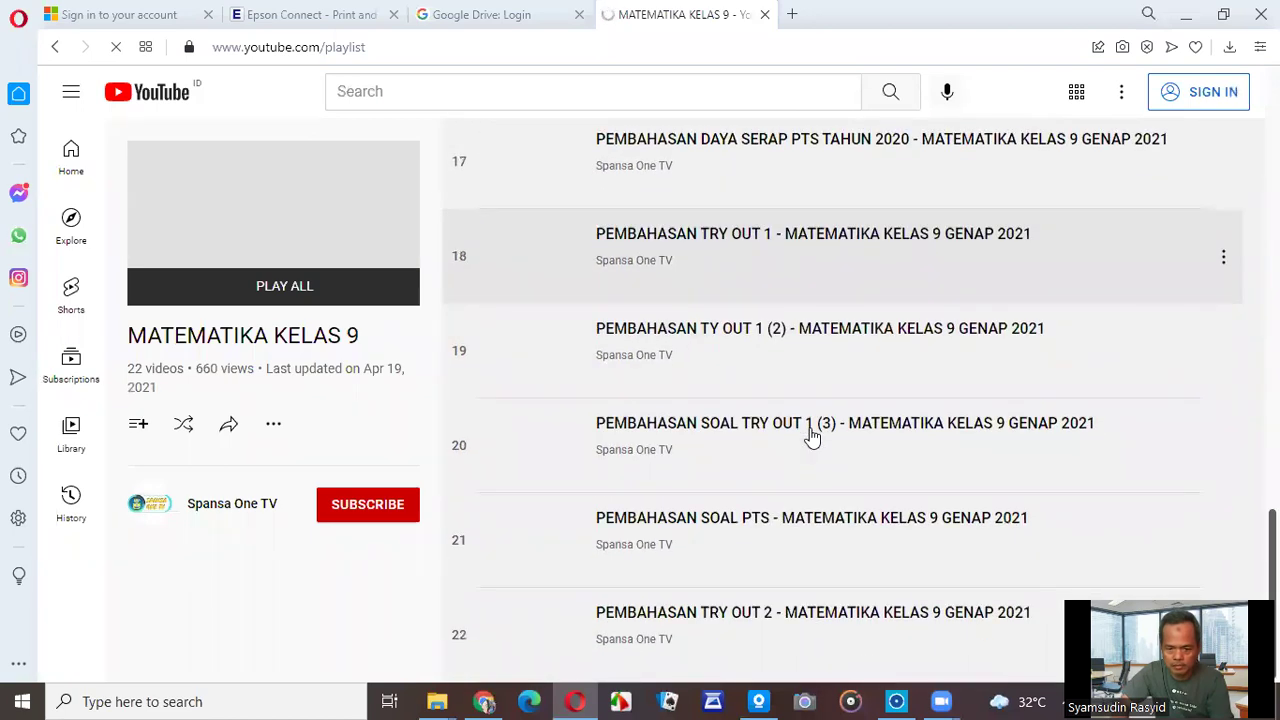
scroll(812, 437, "up", 2)
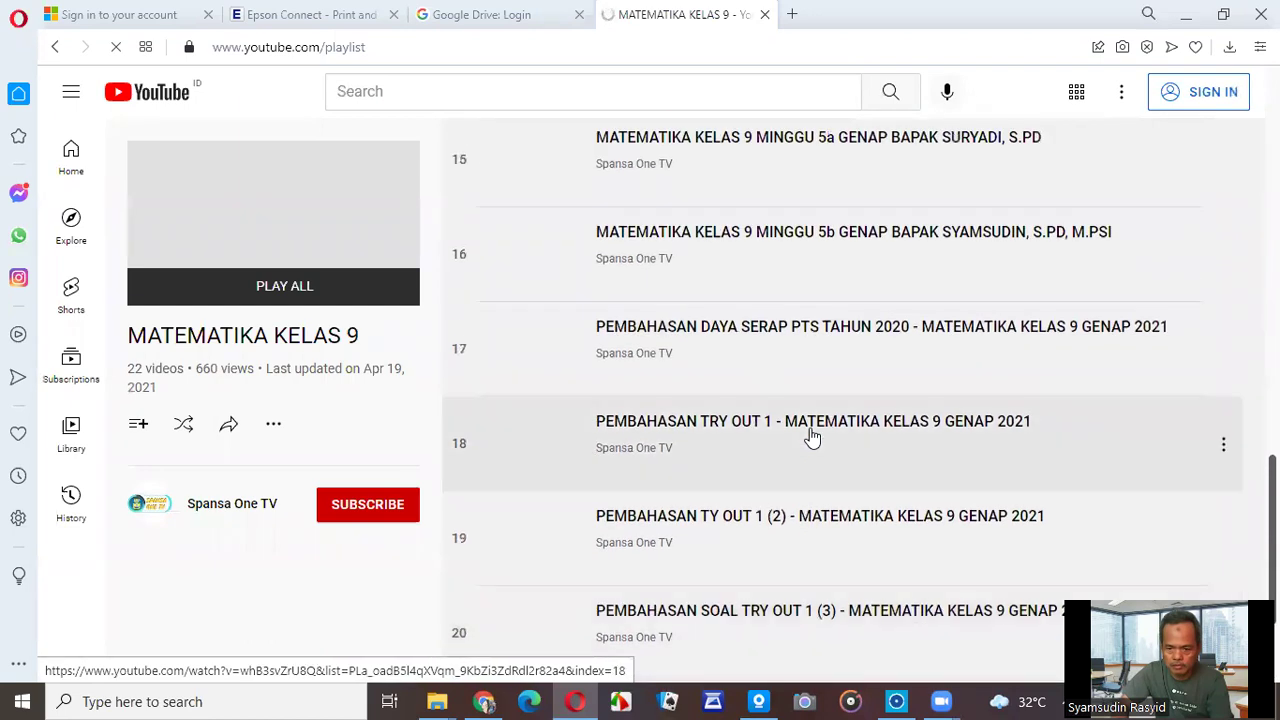
scroll(812, 437, "up", 1)
scroll(812, 437, "up", 1)
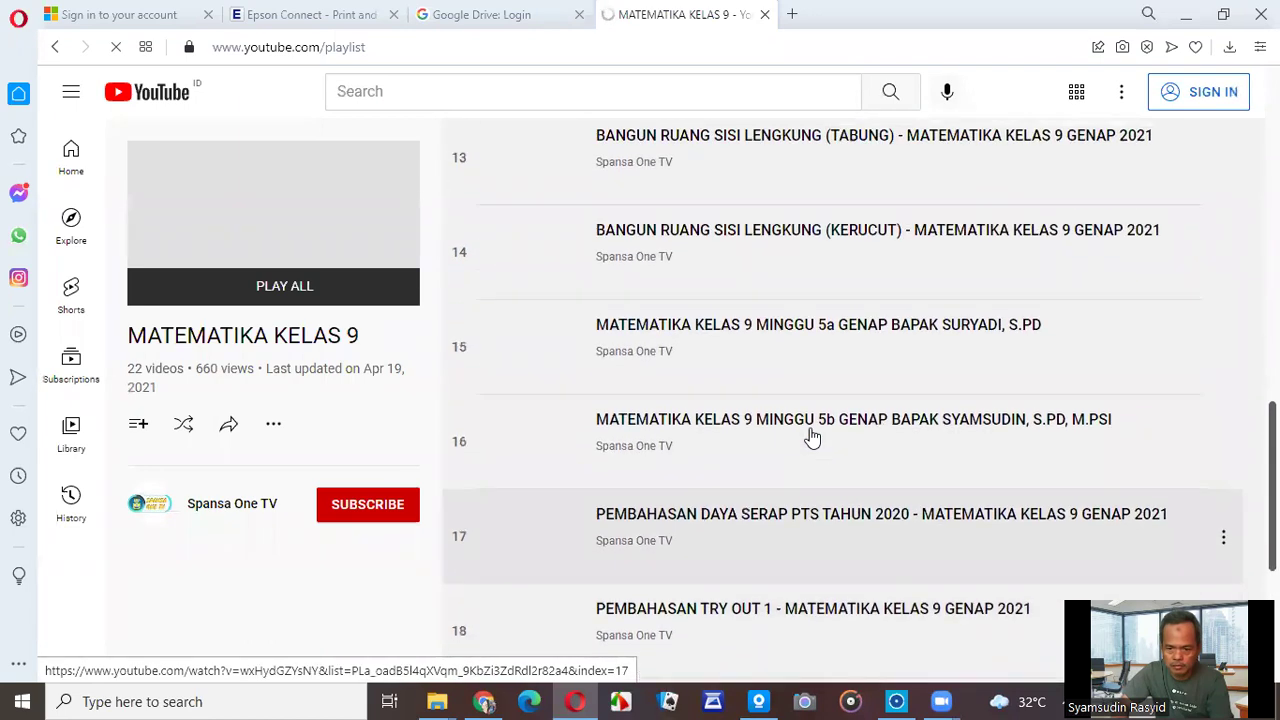
scroll(812, 437, "up", 1)
scroll(812, 437, "up", 2)
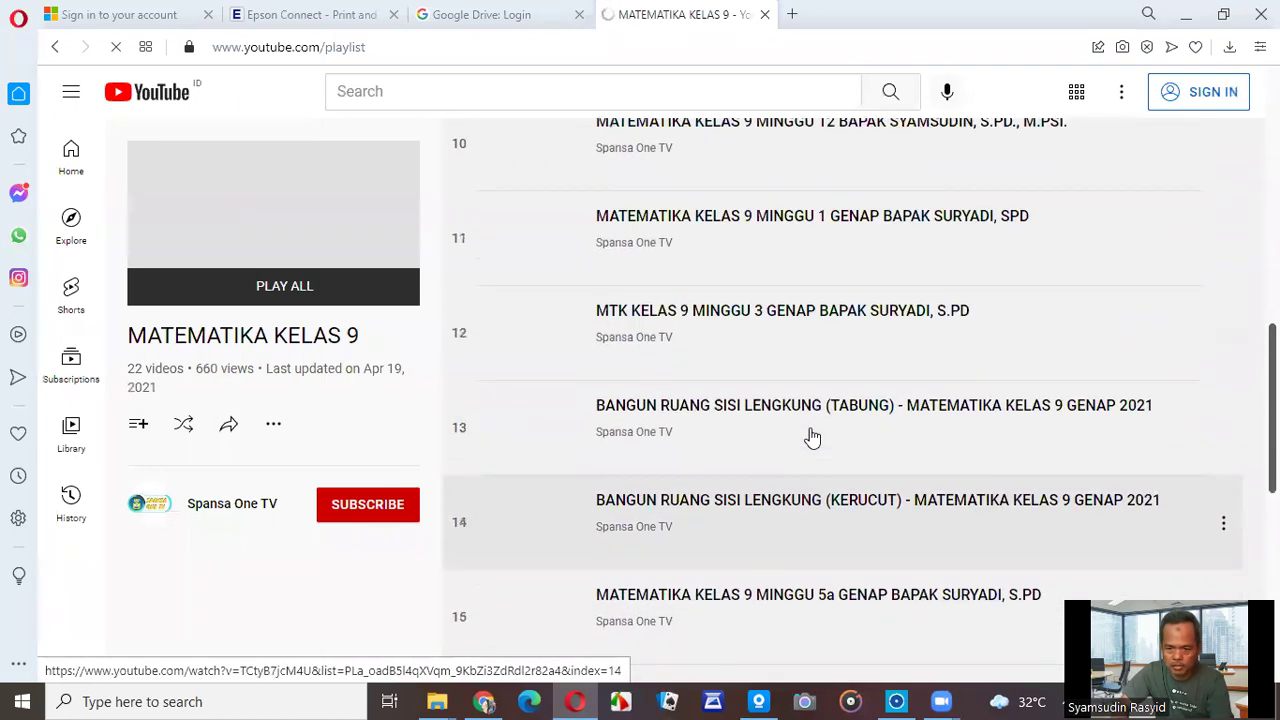
scroll(812, 437, "up", 2)
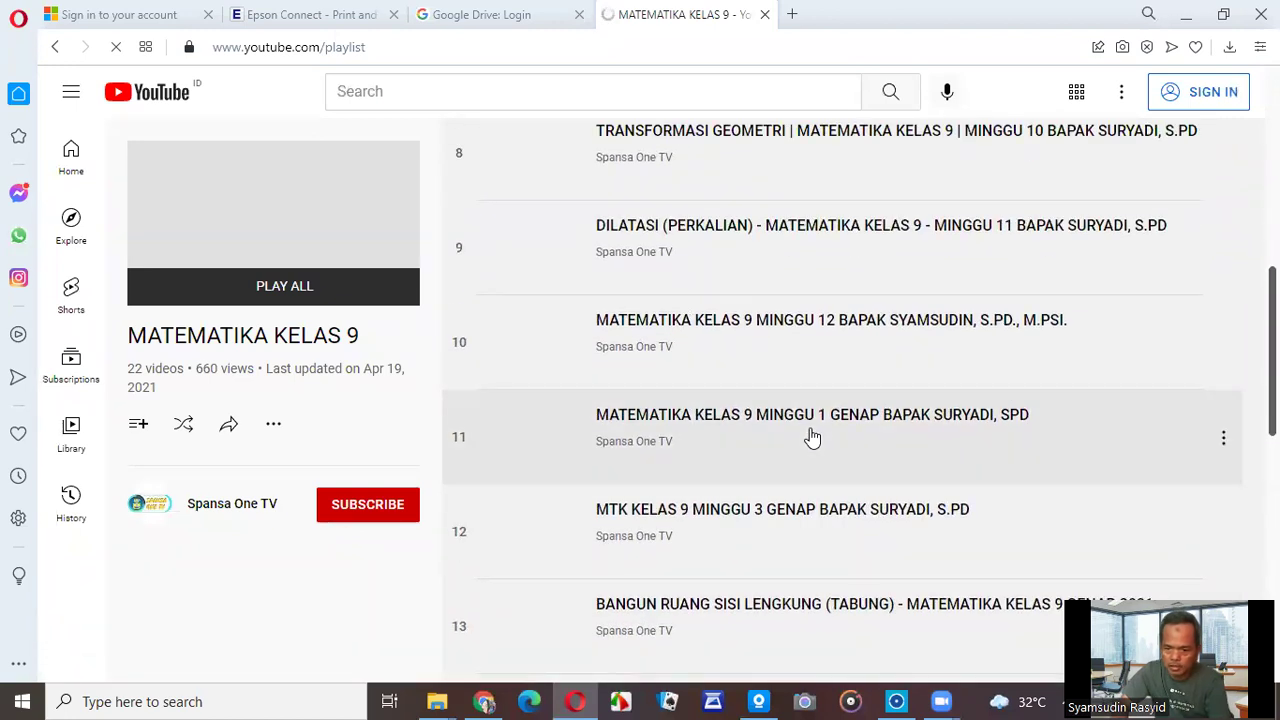
scroll(812, 437, "up", 1)
scroll(812, 437, "up", 3)
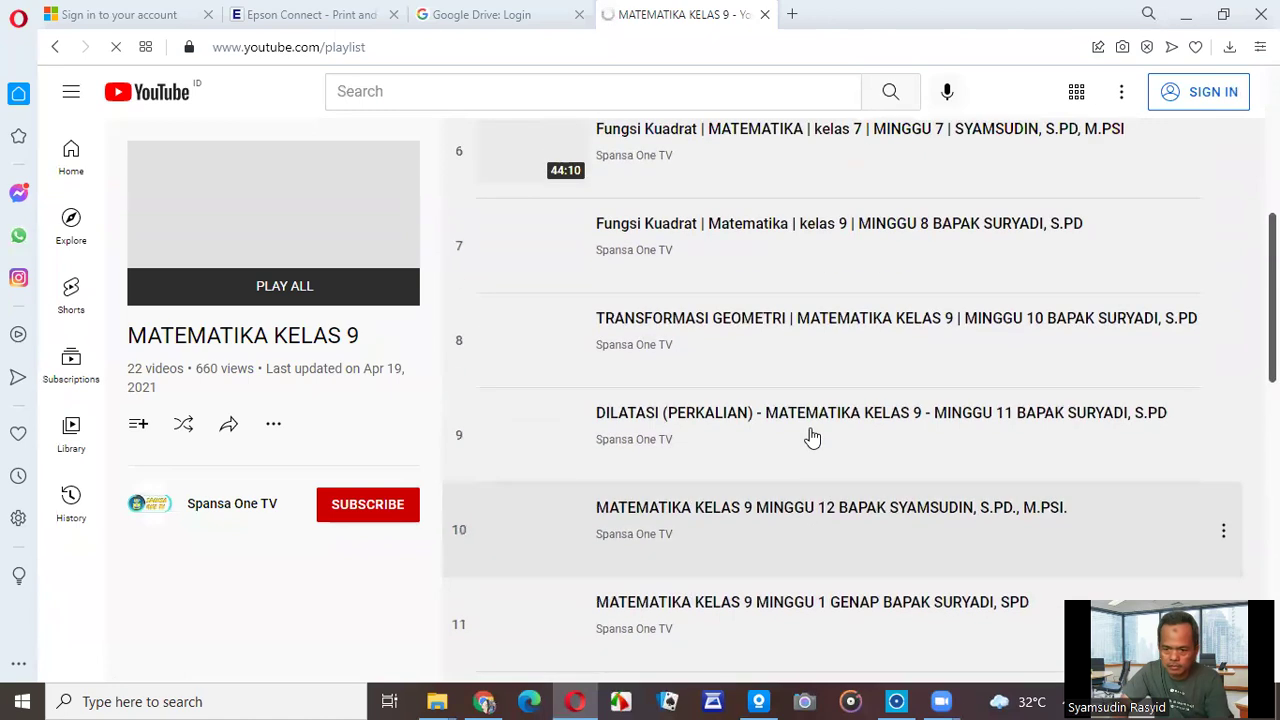
scroll(812, 437, "up", 3)
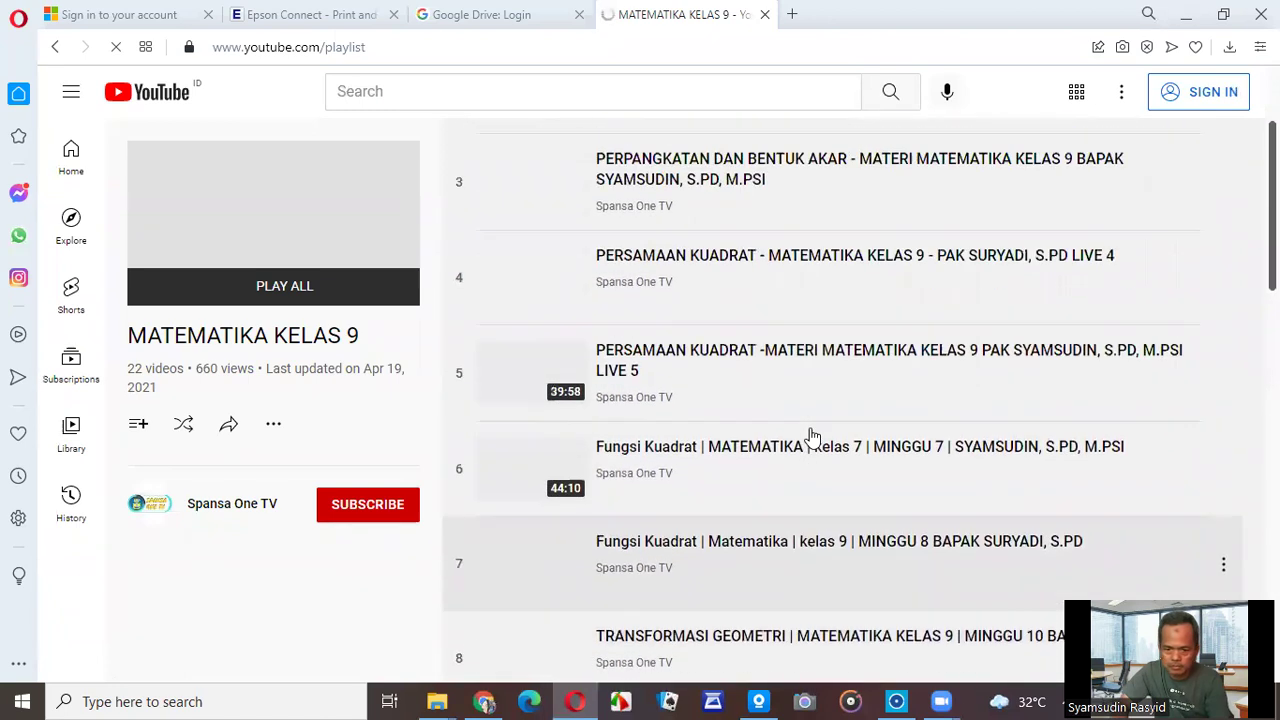
scroll(812, 437, "up", 1)
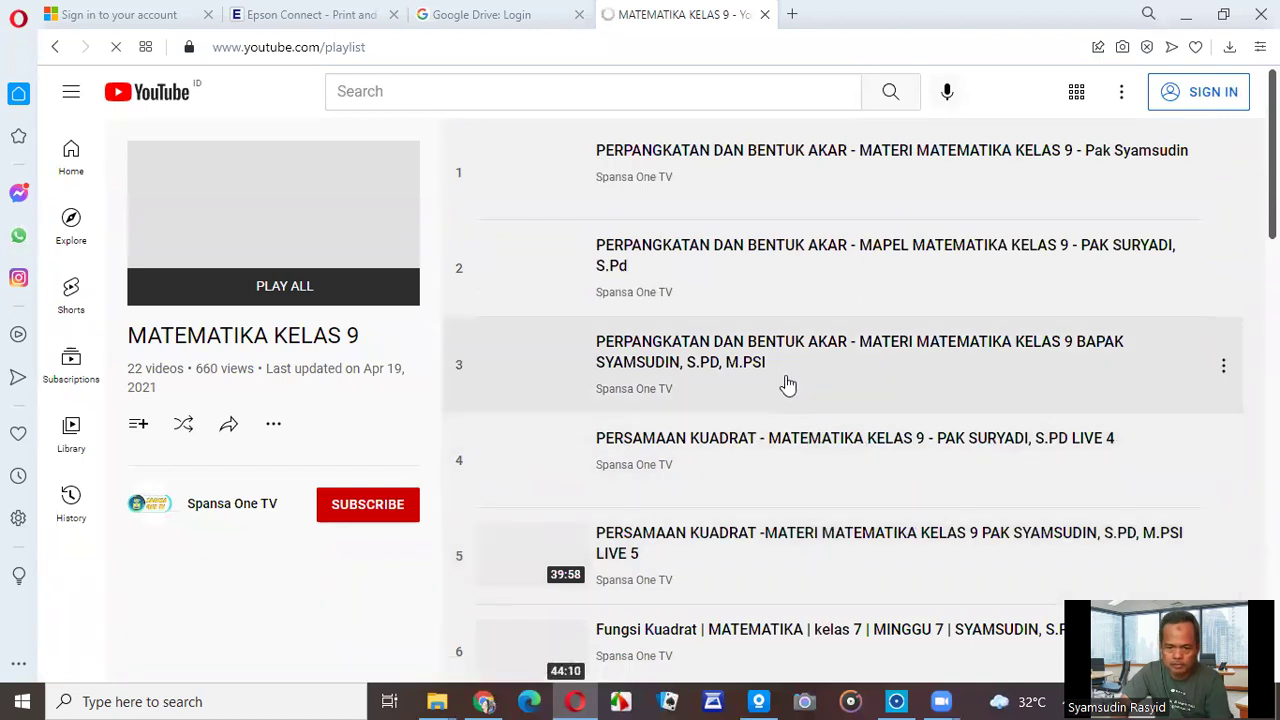
scroll(788, 385, "down", 4)
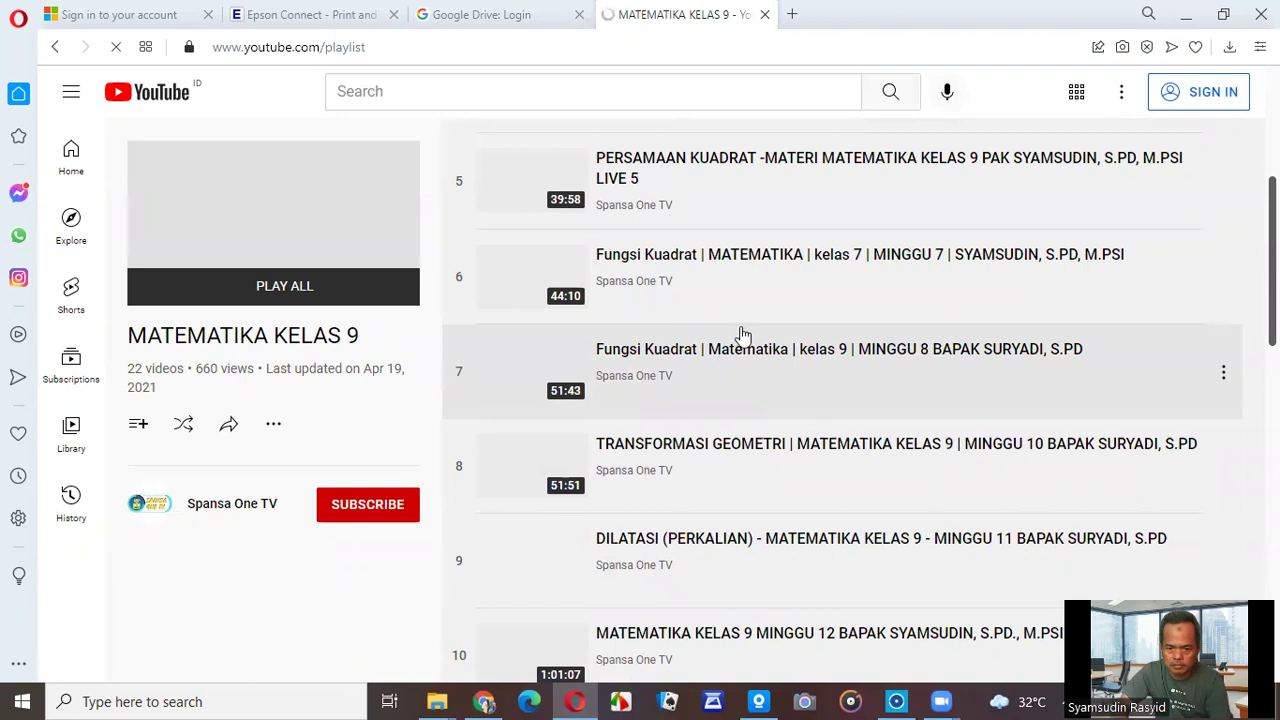
scroll(740, 336, "down", 1)
scroll(741, 335, "down", 2)
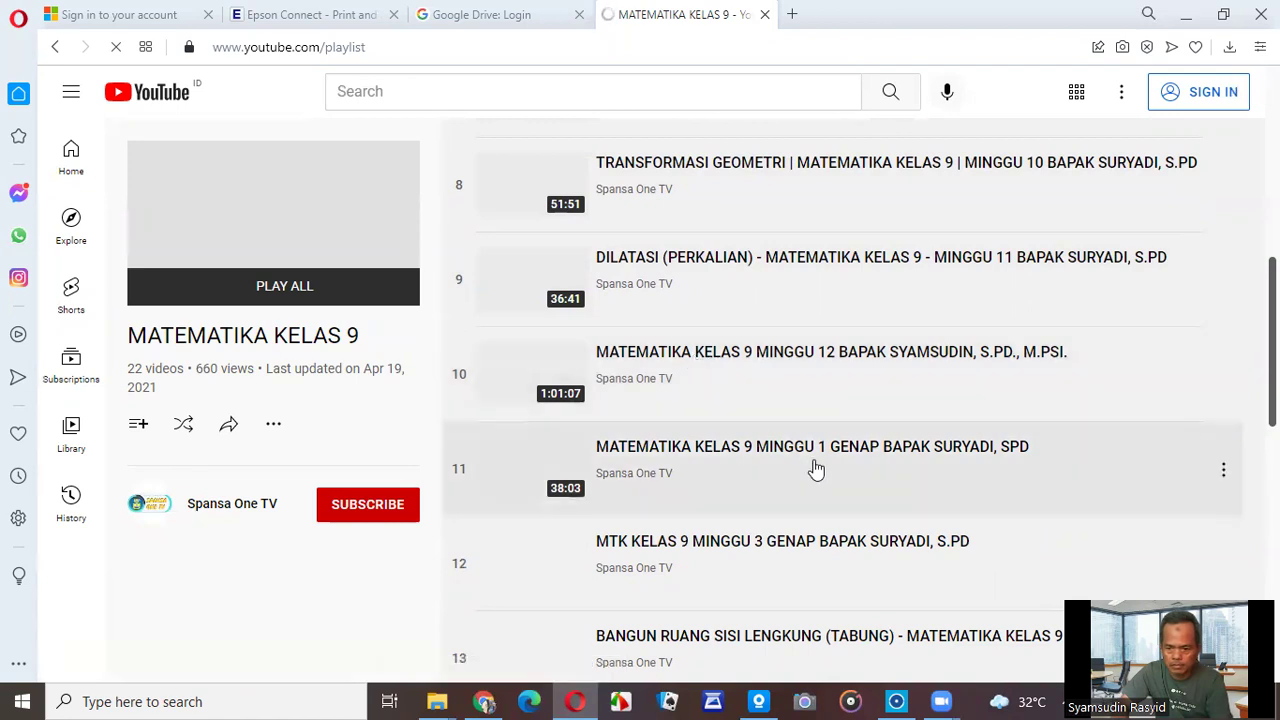
left_click(813, 368)
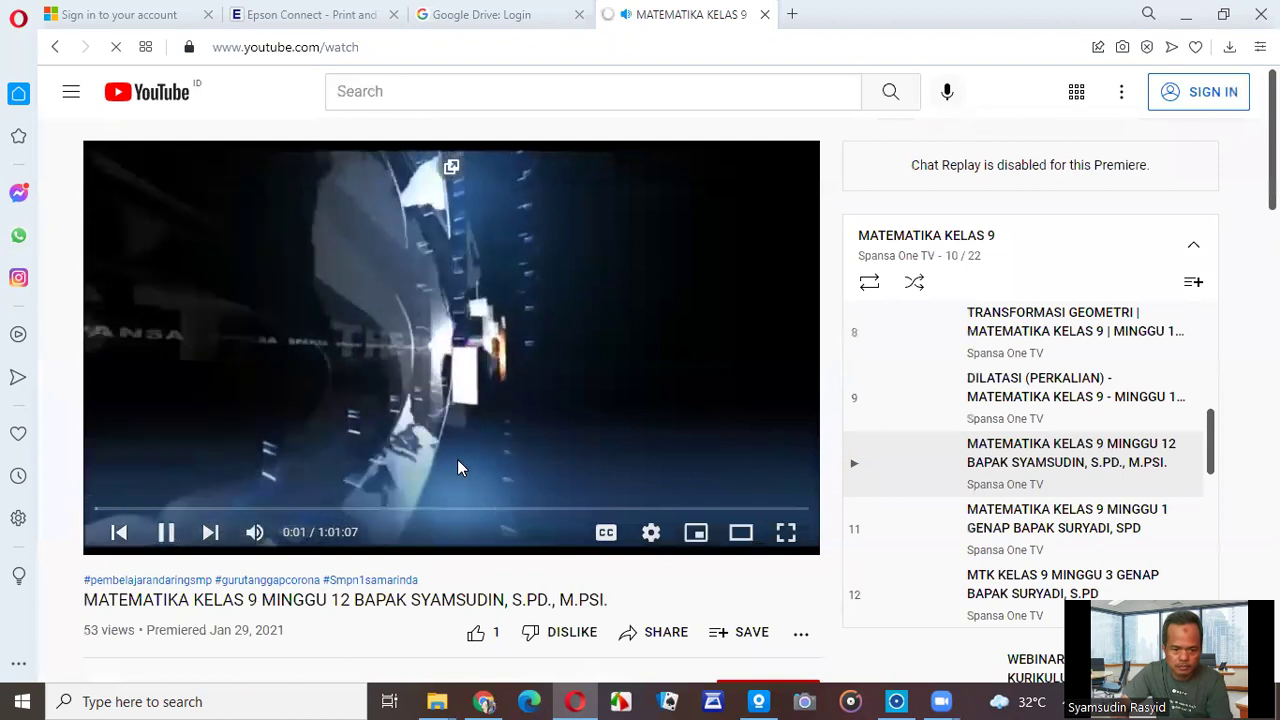
Seek the week-12 video to 3:40 and pause it.
scroll(457, 460, "down", 1)
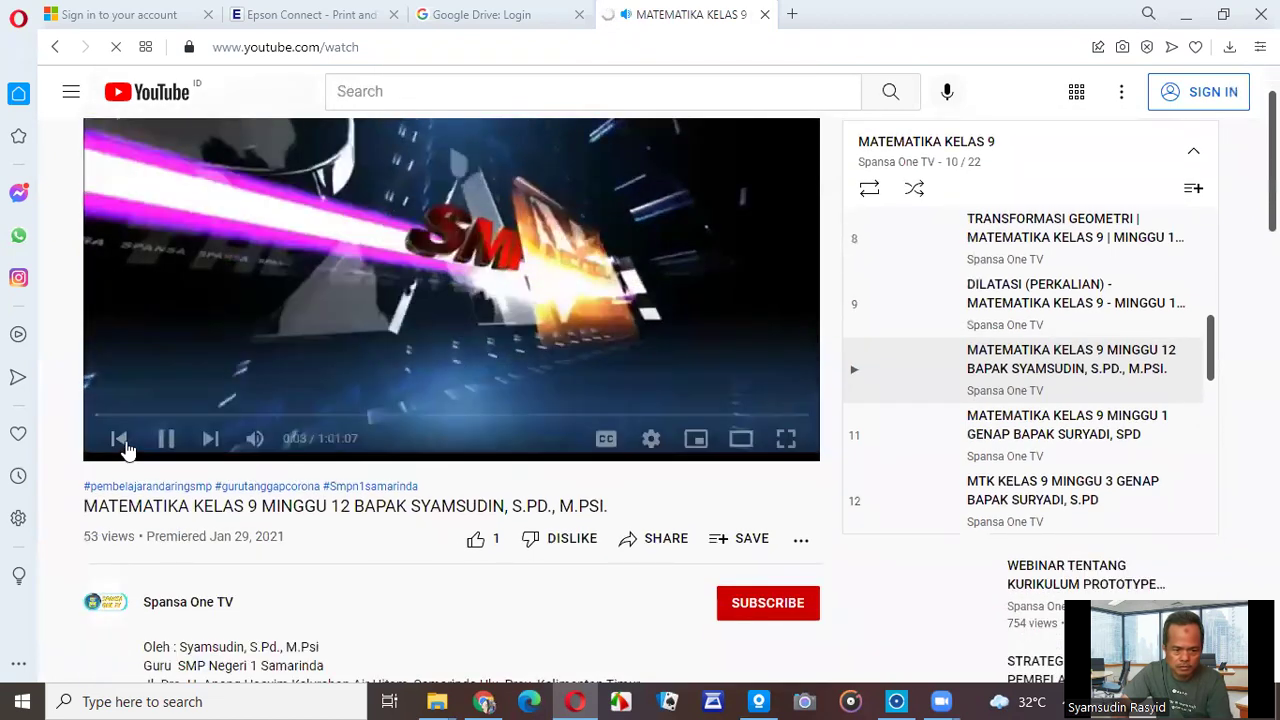
left_click(132, 416)
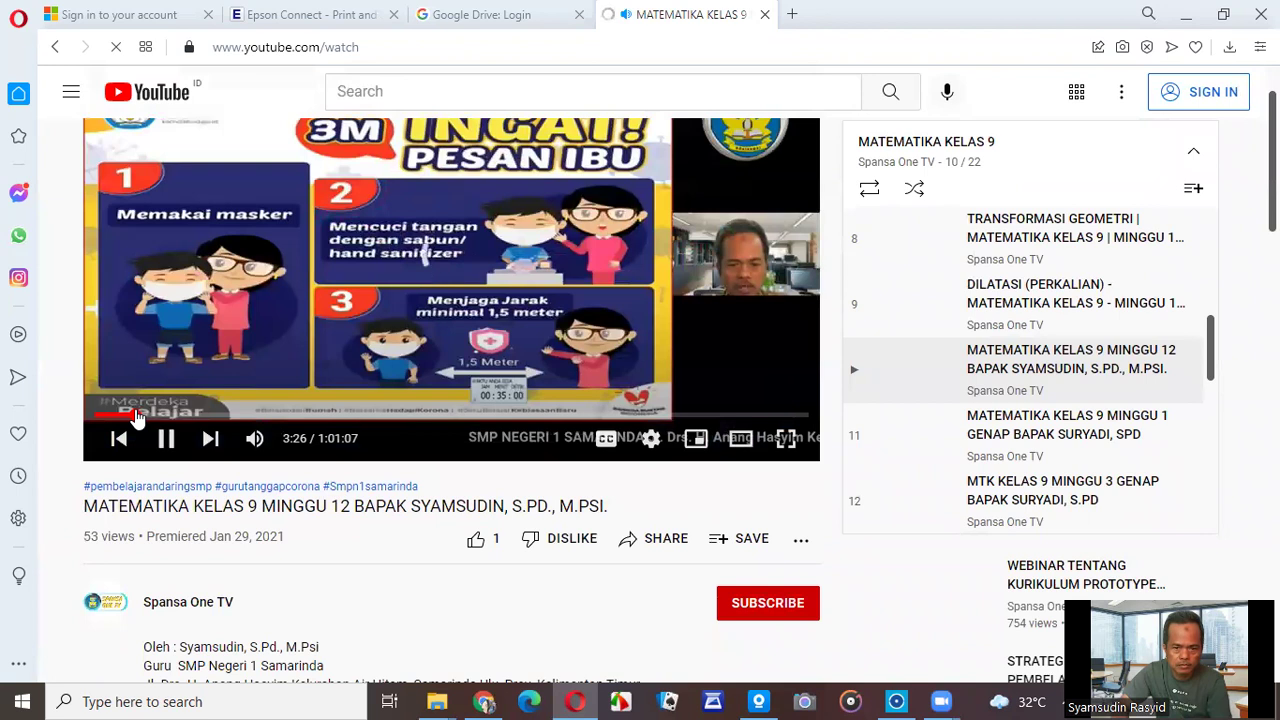
left_click(138, 418)
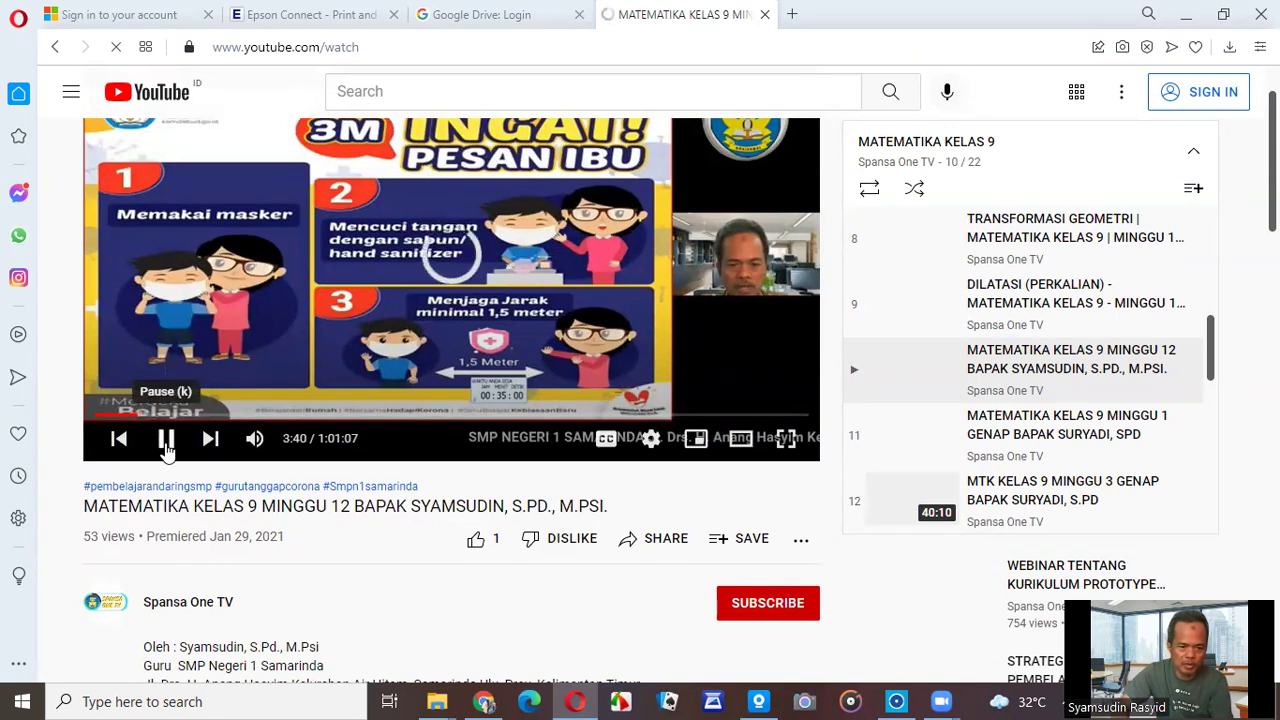
left_click(166, 440)
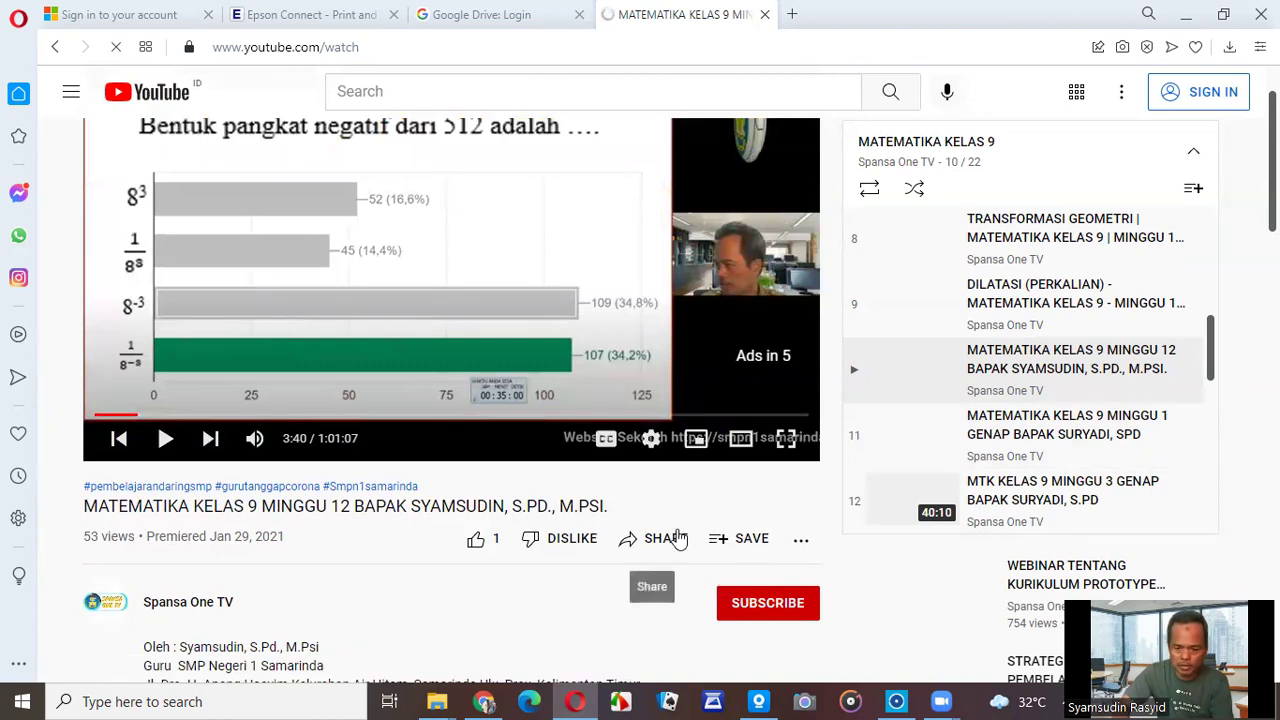
Copy the video's youtu.be share link and return to the Google Sites editor.
left_click(509, 46)
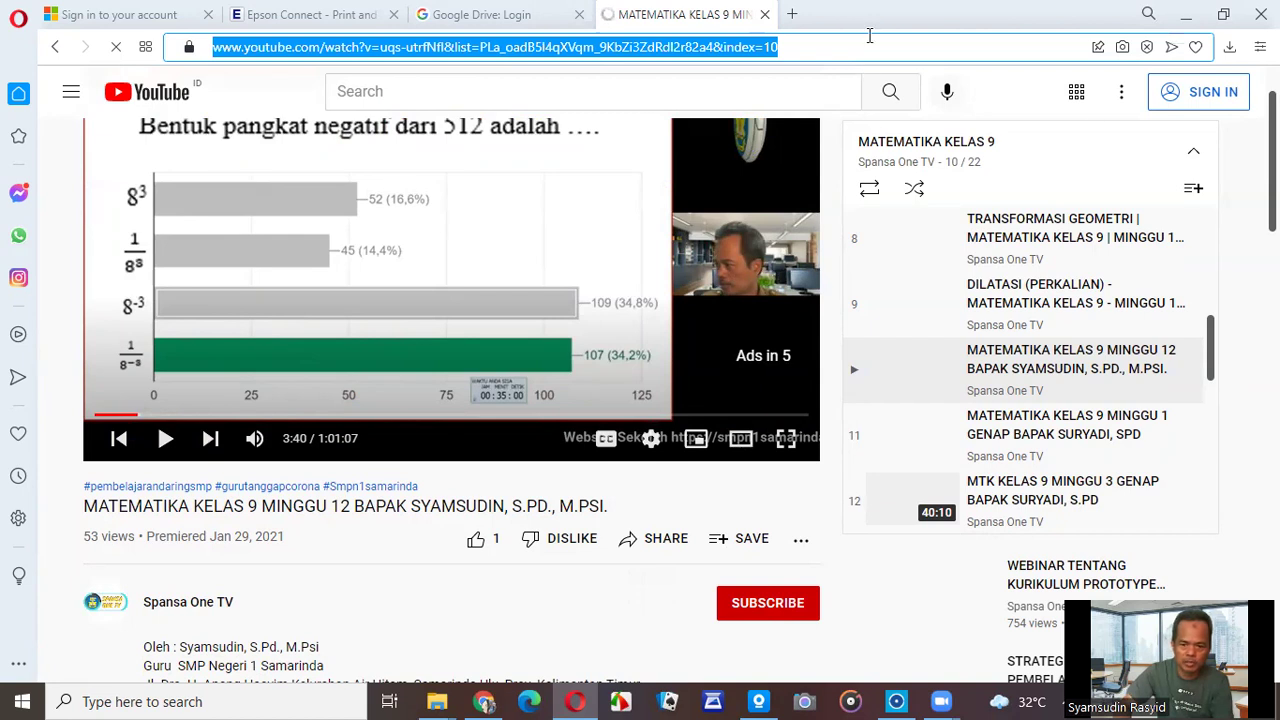
left_click(652, 540)
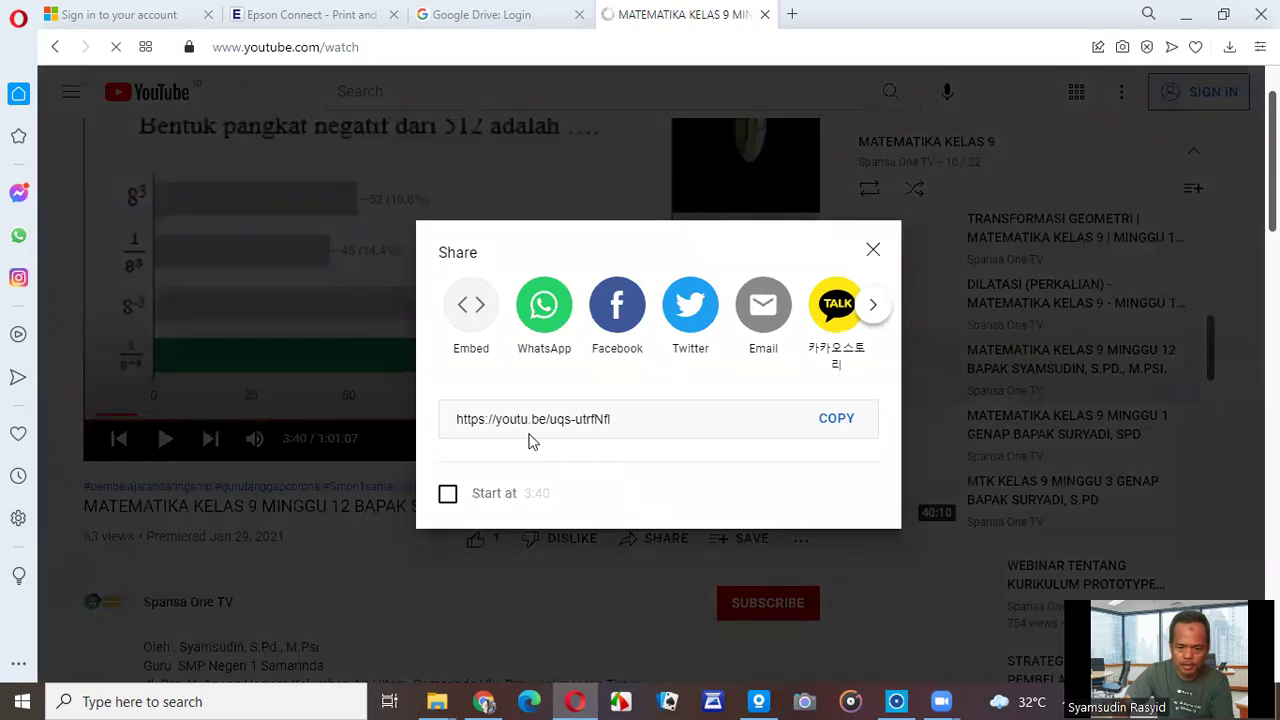
left_click(830, 428)
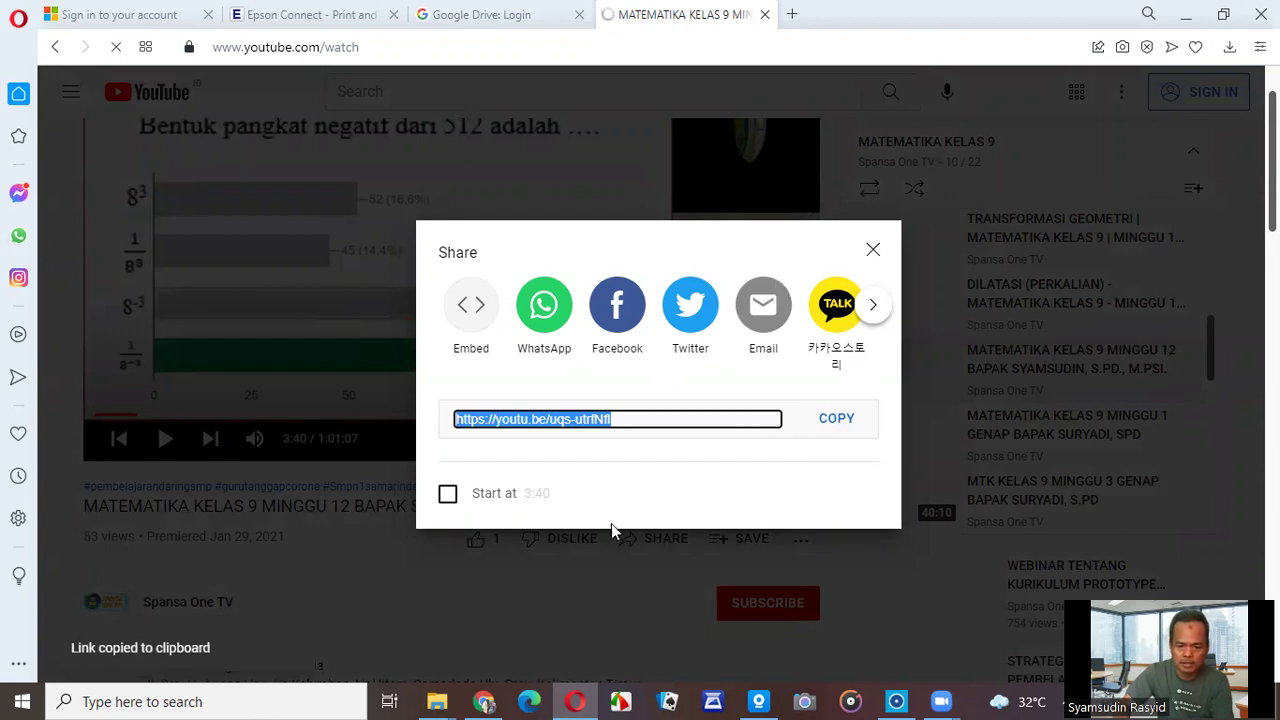
left_click(484, 701)
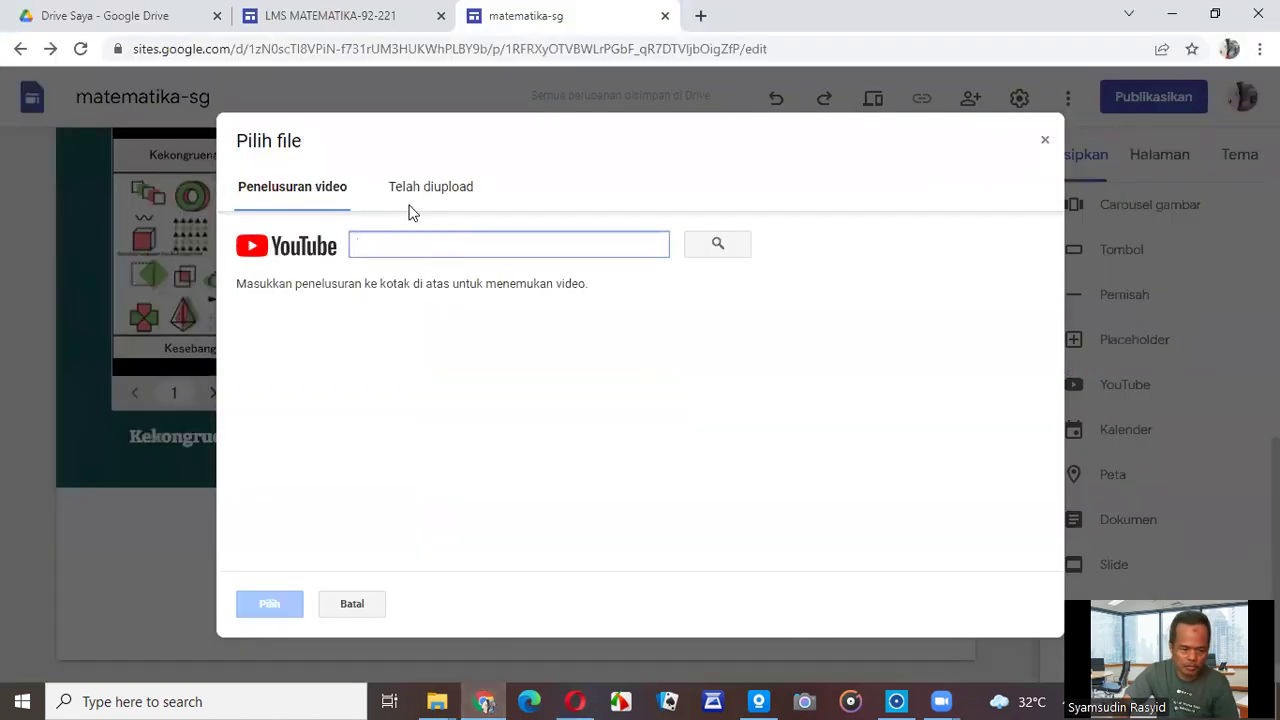
Embed the MATEMATIKA KELAS 9 MINGGU 12 video found by its pasted link.
key("ctrl+v")
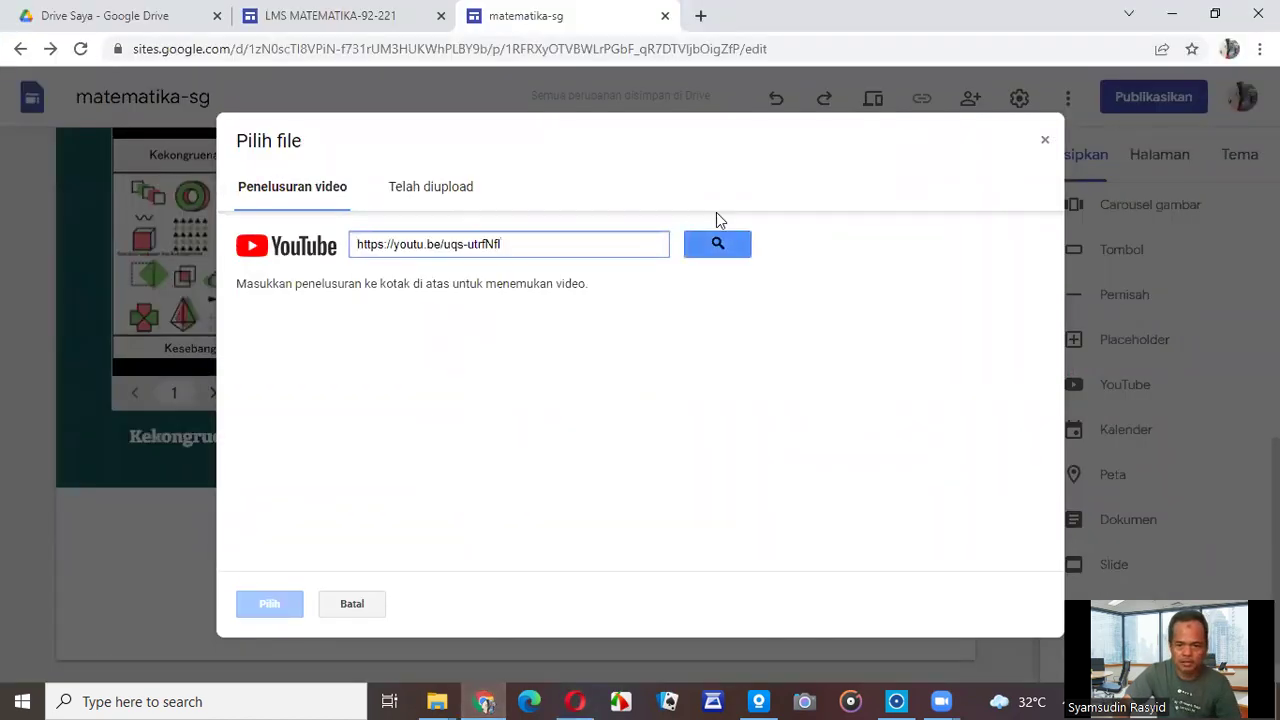
left_click(718, 245)
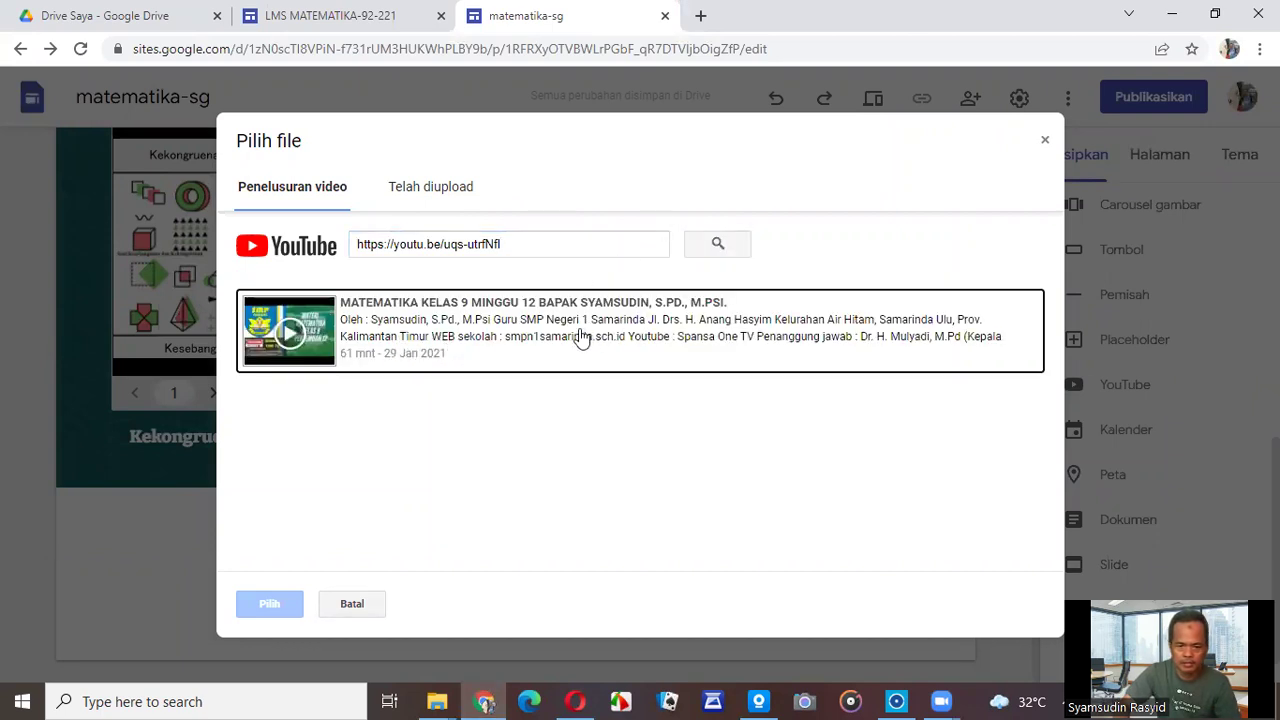
left_click(390, 345)
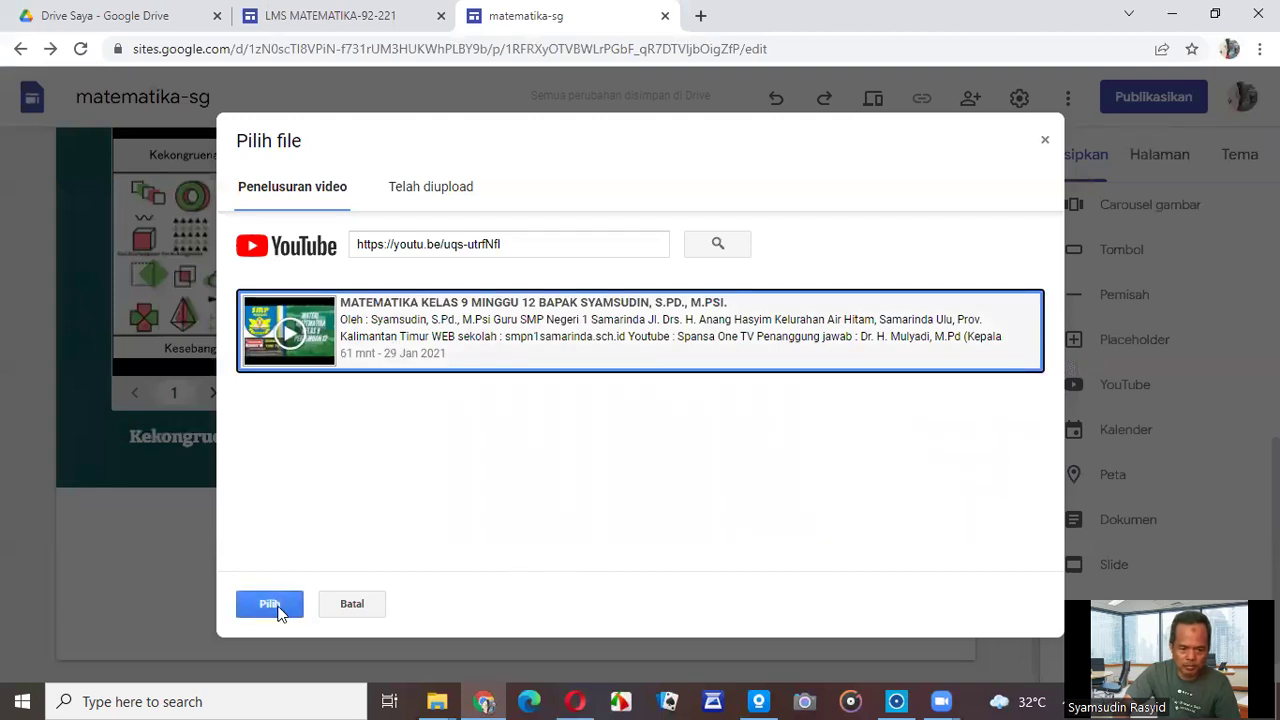
left_click(277, 608)
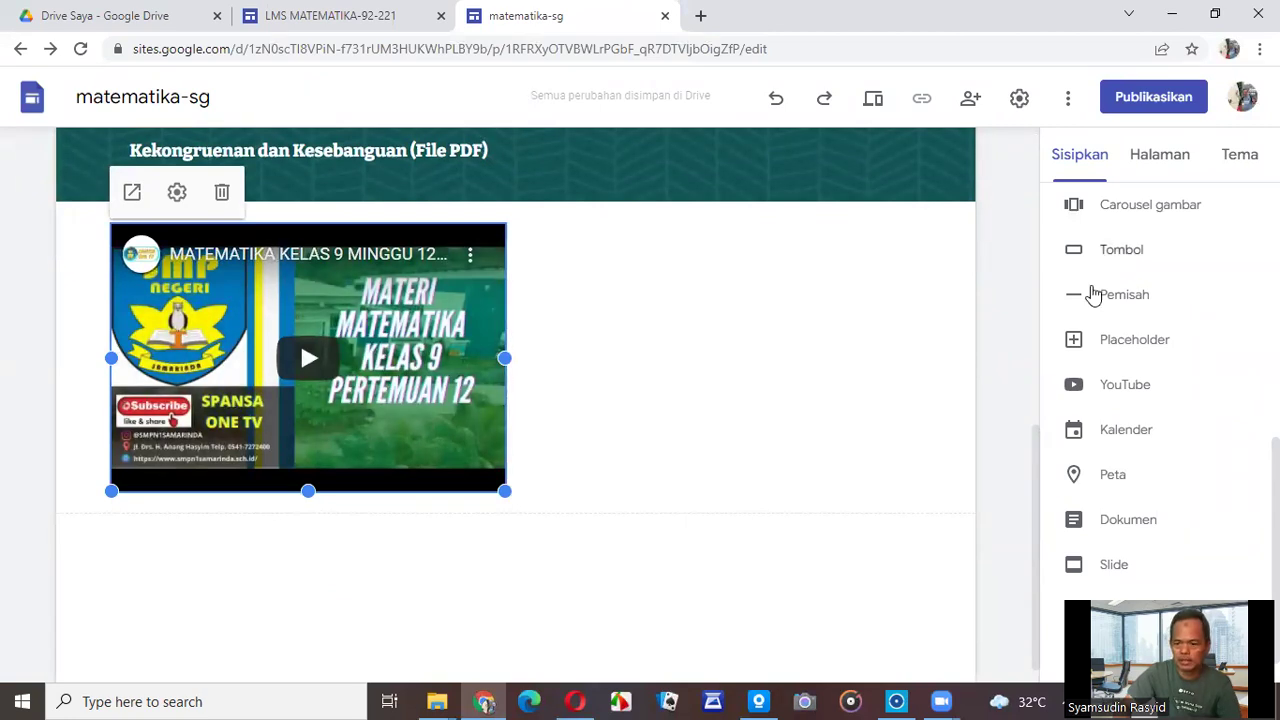
Begin inserting a second YouTube video from the Sisipkan panel.
scroll(881, 432, "down", 1)
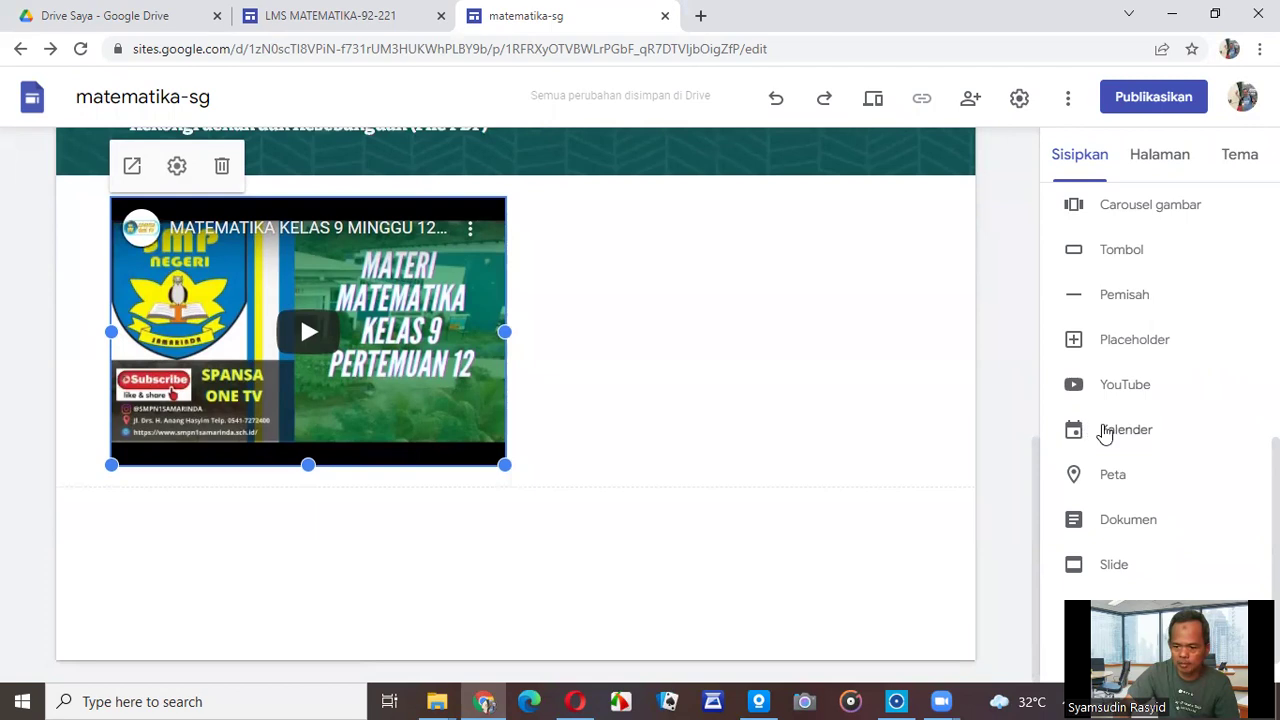
scroll(1136, 474, "down", 1)
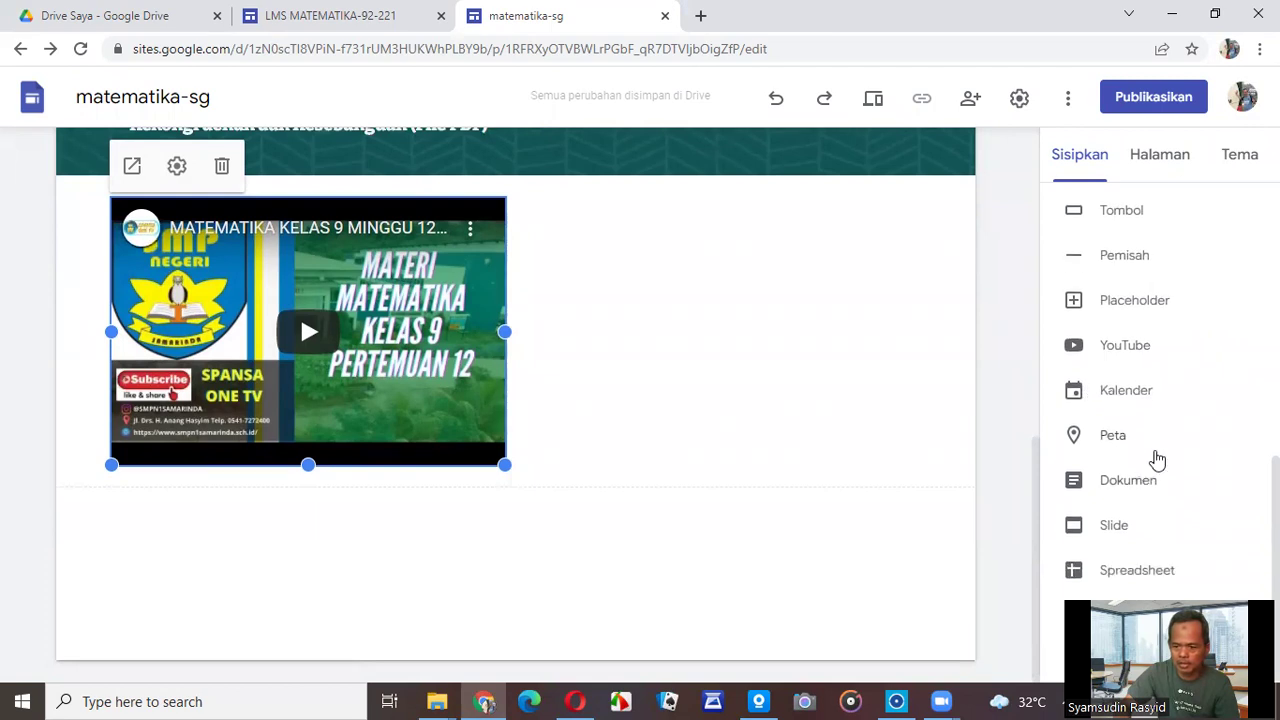
left_click(1150, 352)
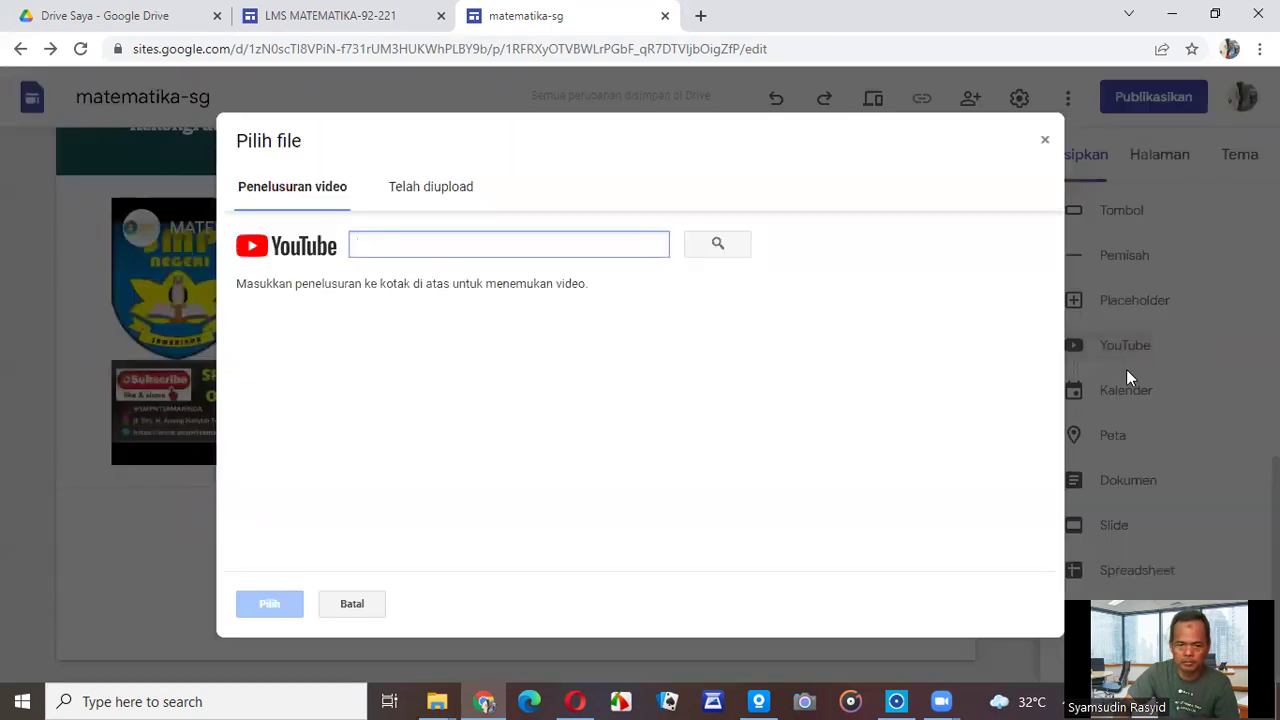
Open and pause the MTK KELAS 9 MINGGU 3 GENAP video from the YouTube playlist.
left_click(575, 701)
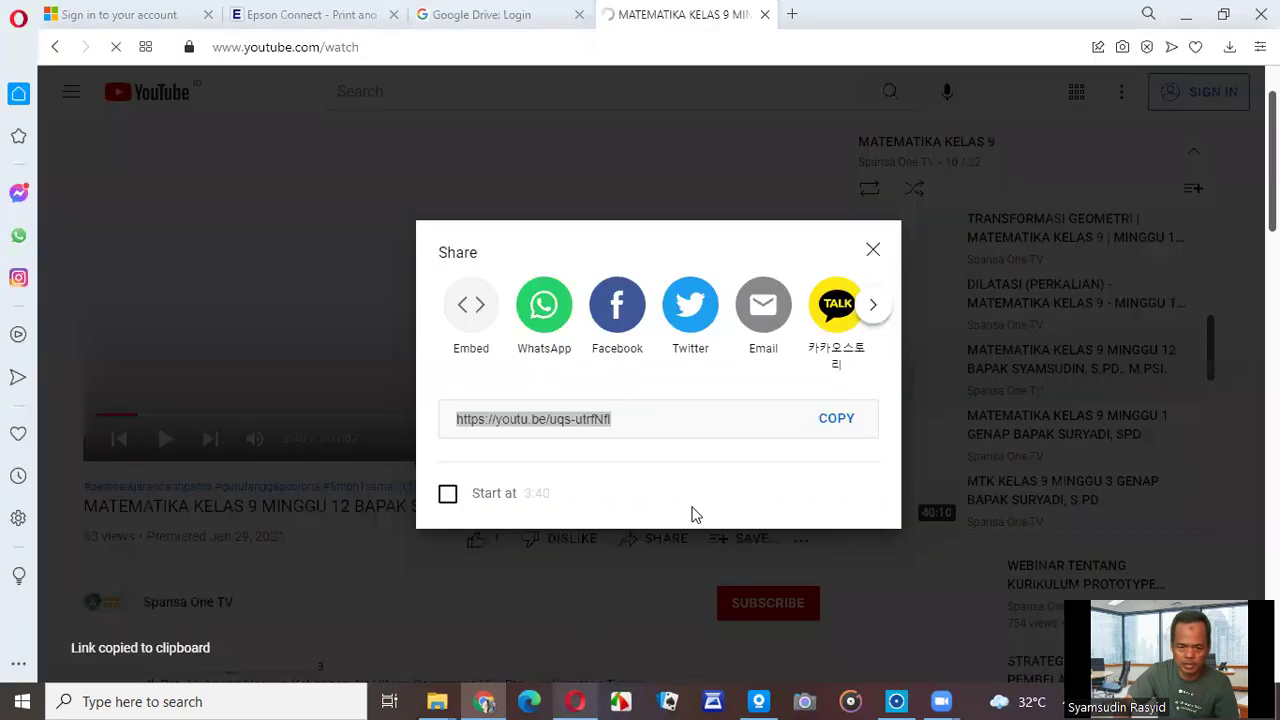
left_click(872, 250)
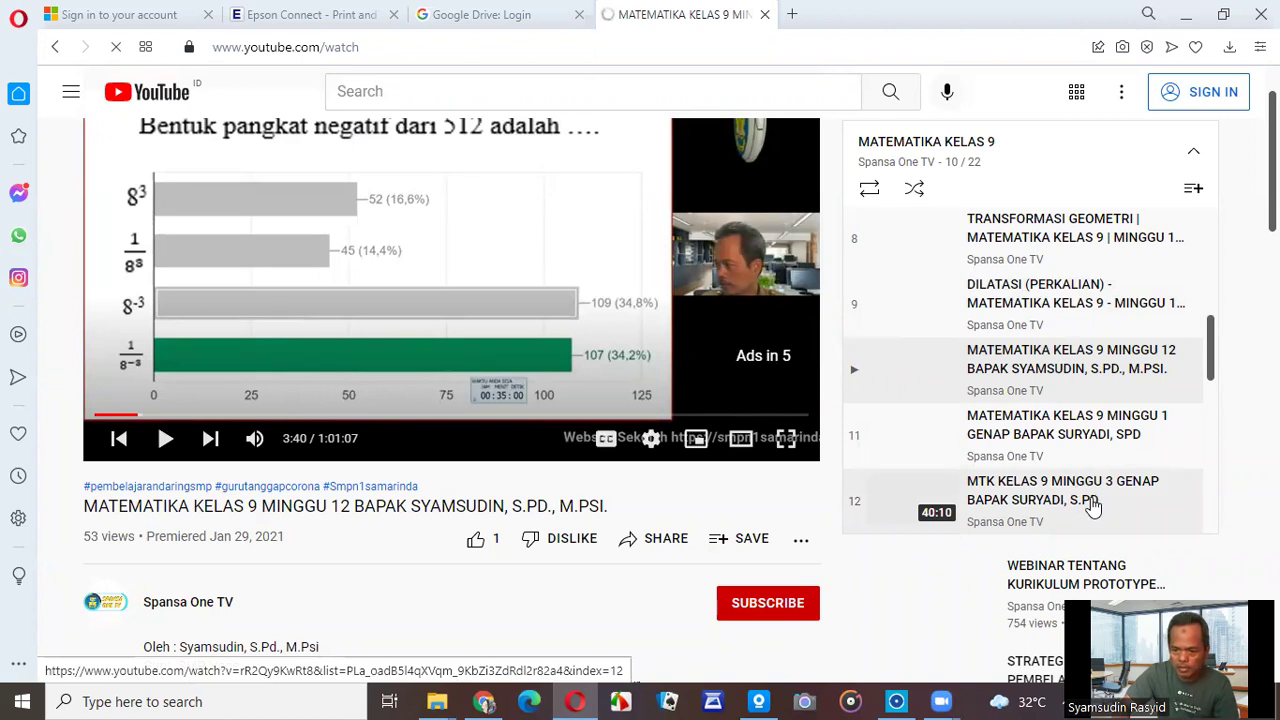
left_click(1092, 505)
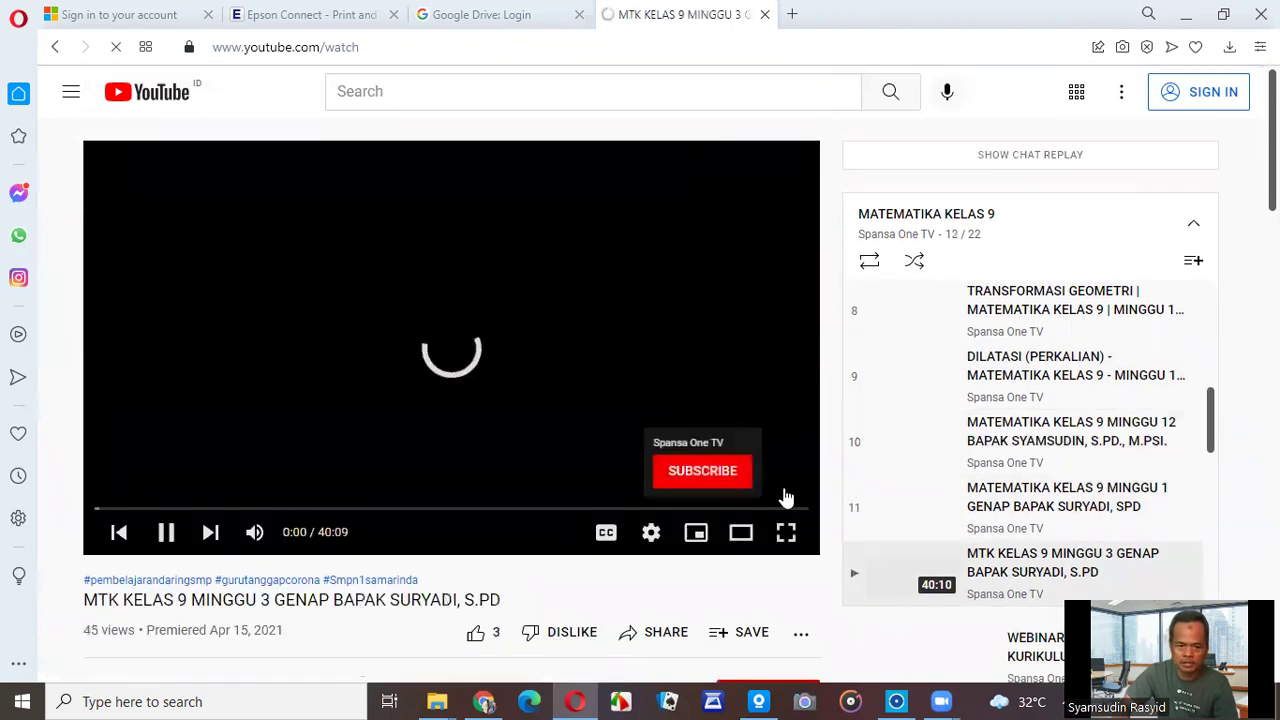
left_click(168, 533)
Copy that video's short youtu.be share link and return to the Sites video picker.
scroll(690, 592, "down", 1)
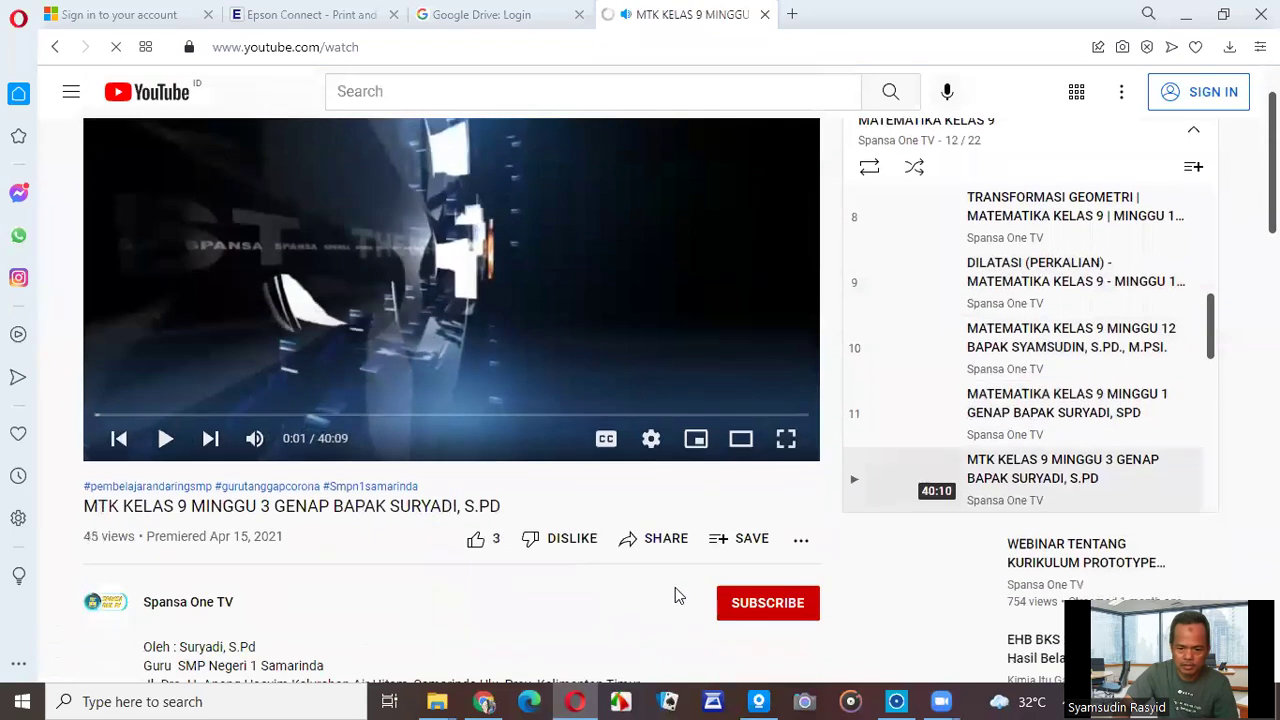
left_click(650, 543)
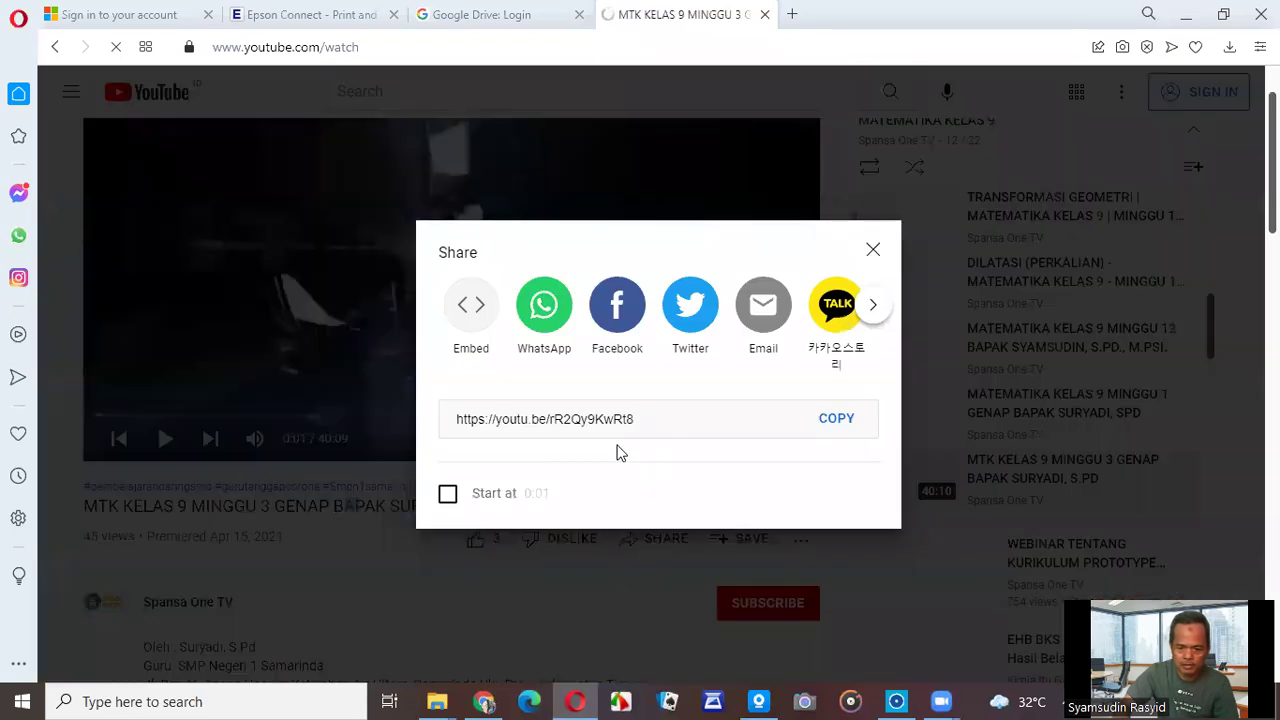
left_click(836, 419)
left_click(829, 423)
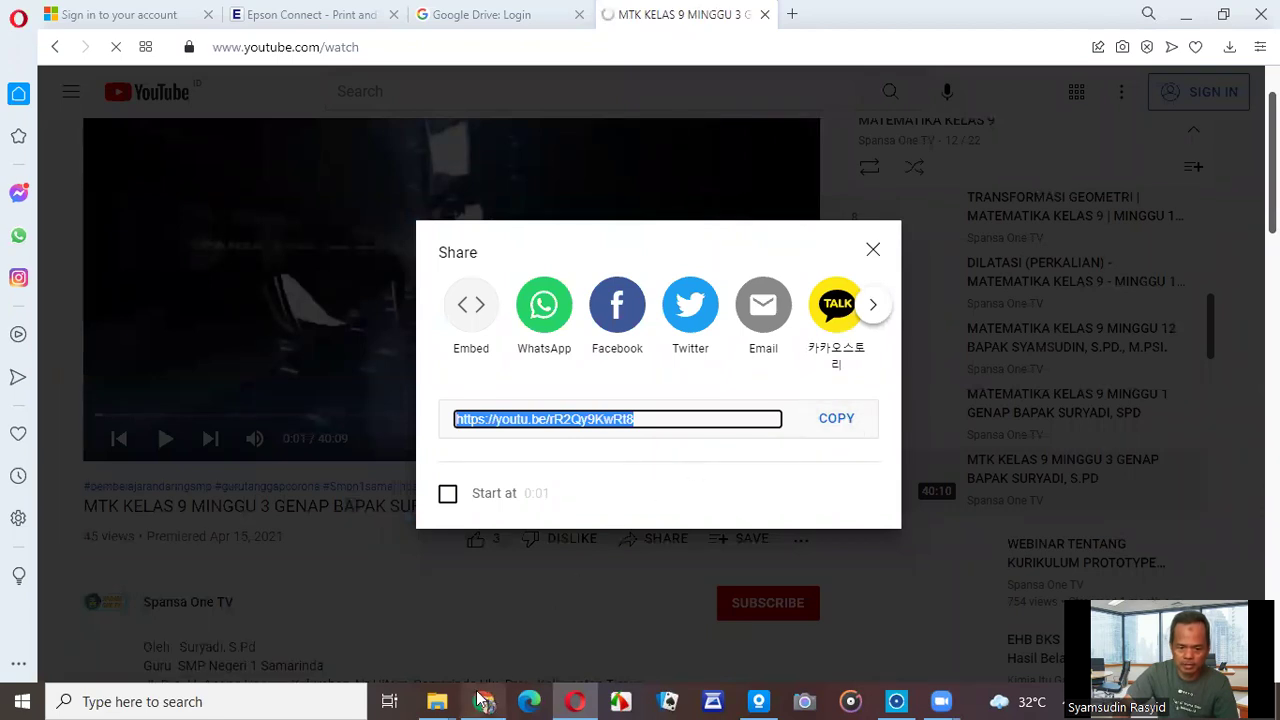
left_click(484, 701)
Embed the MTK KELAS 9 MINGGU 3 GENAP video found by its pasted link.
key("ctrl+v")
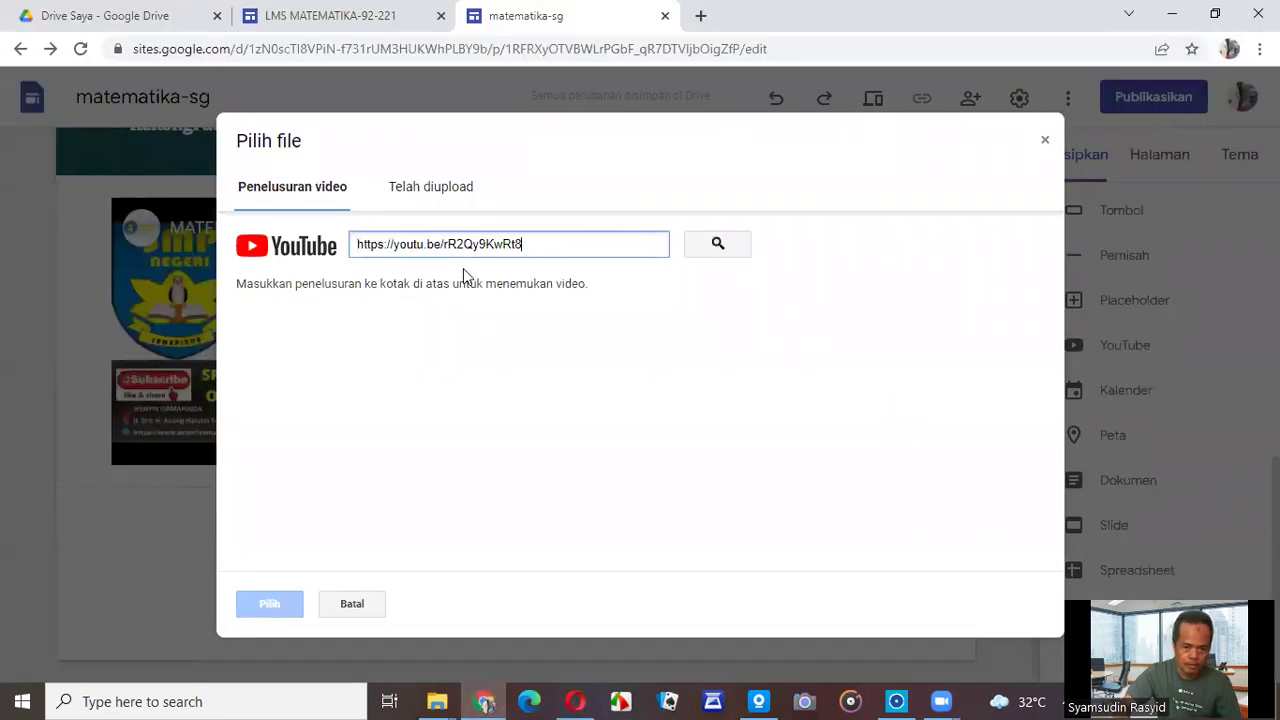
left_click(716, 245)
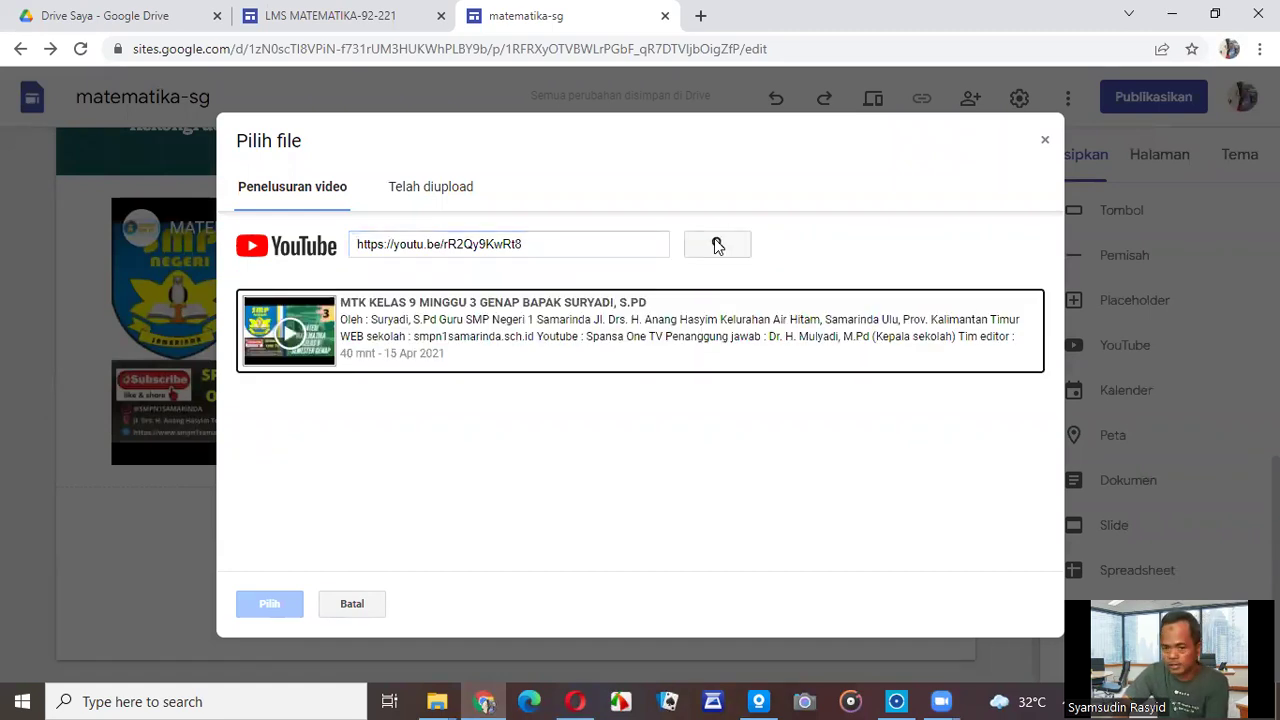
left_click(472, 345)
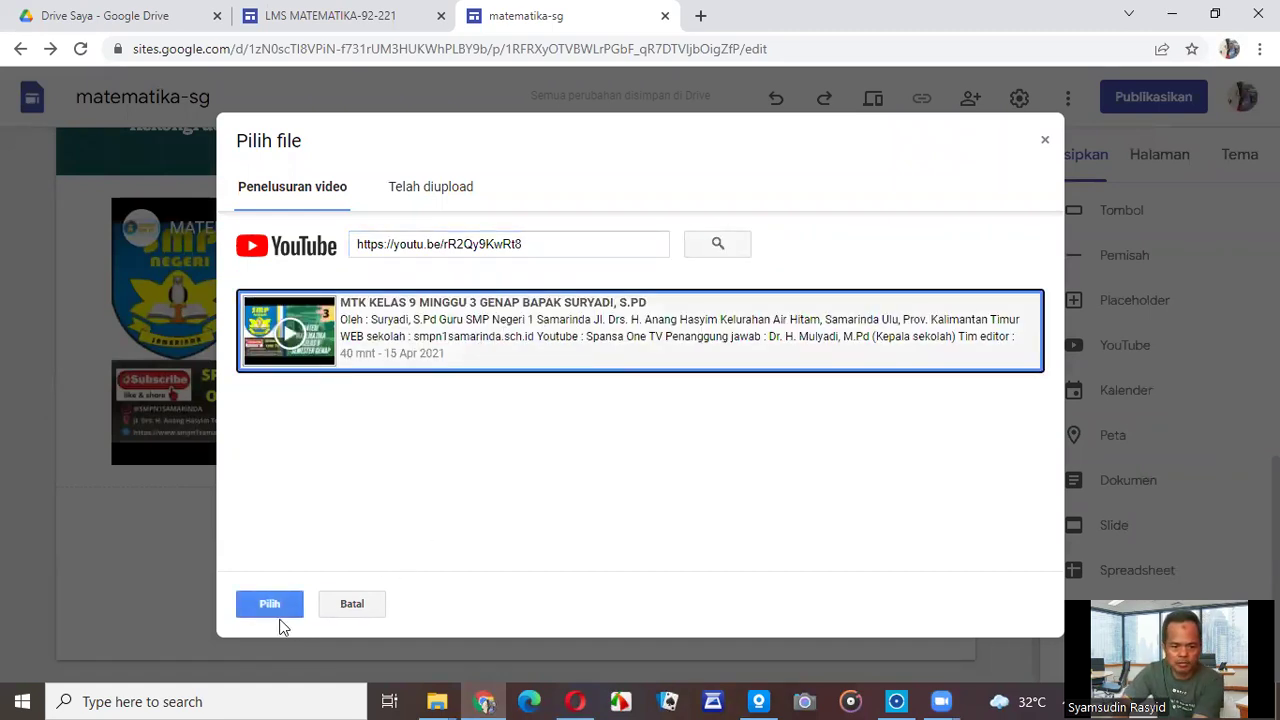
left_click(274, 605)
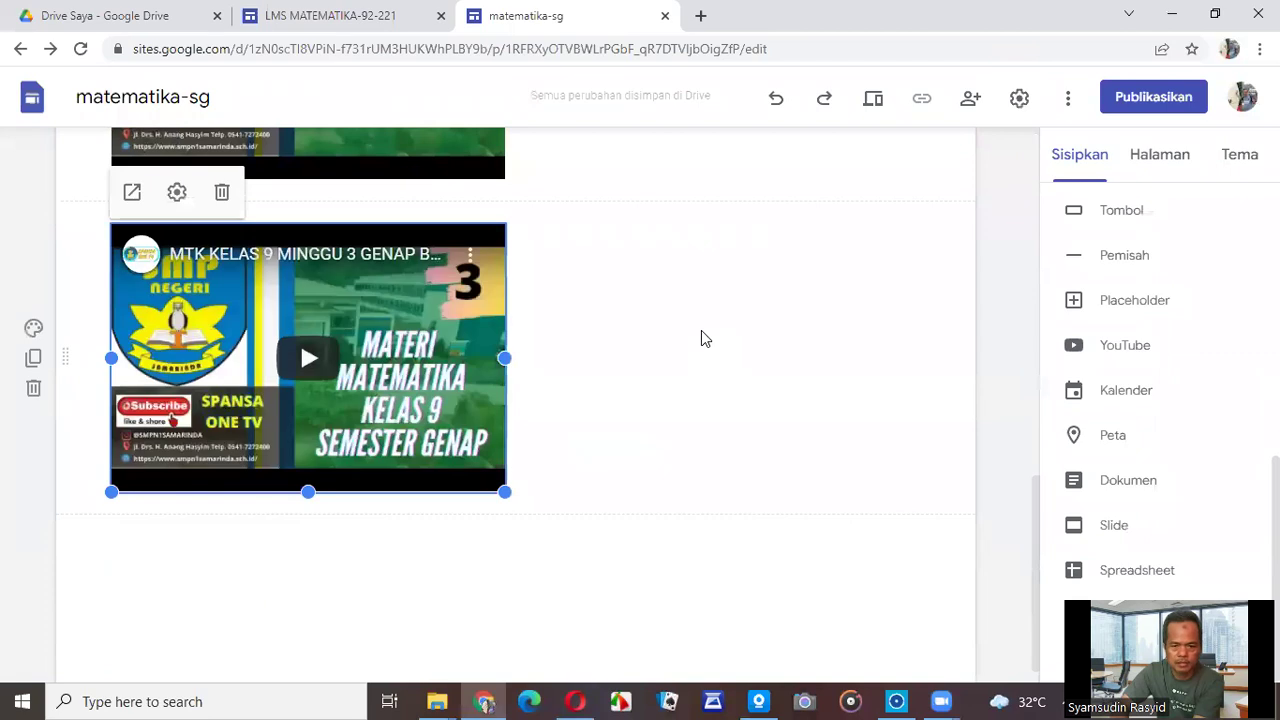
Move the new video beside the Pertemuan 12 video.
scroll(701, 338, "up", 5)
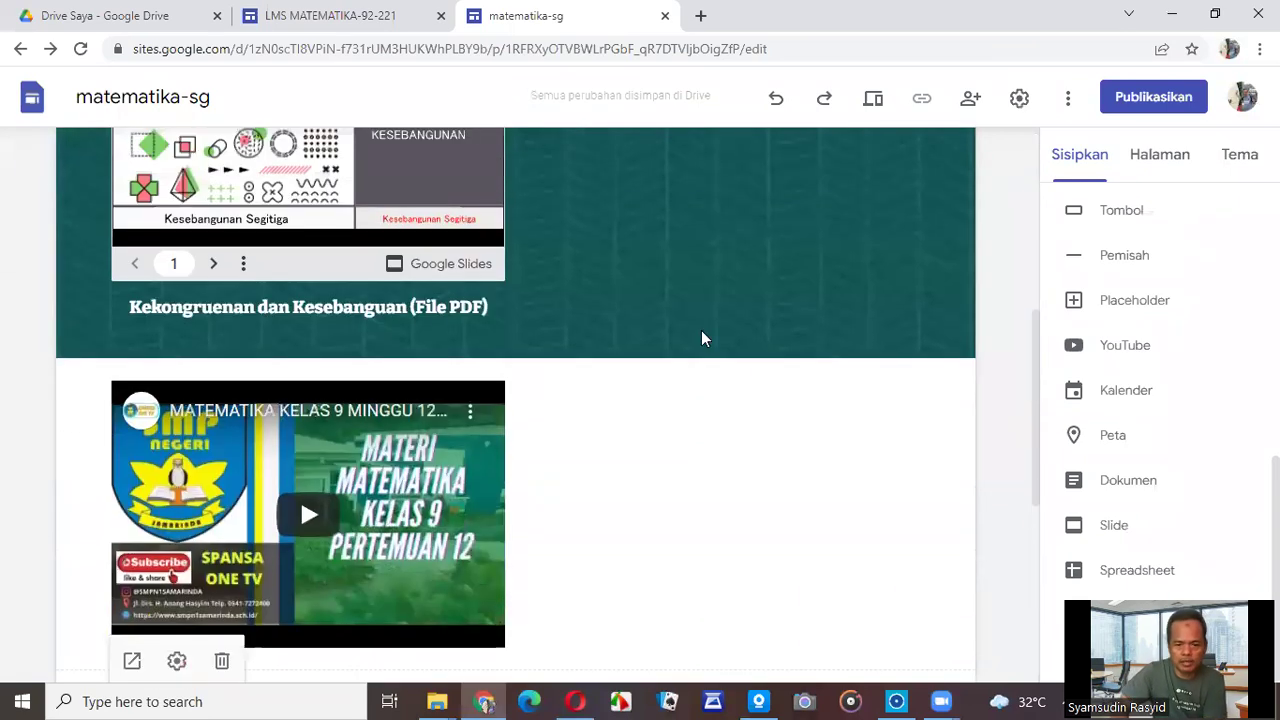
scroll(701, 338, "up", 1)
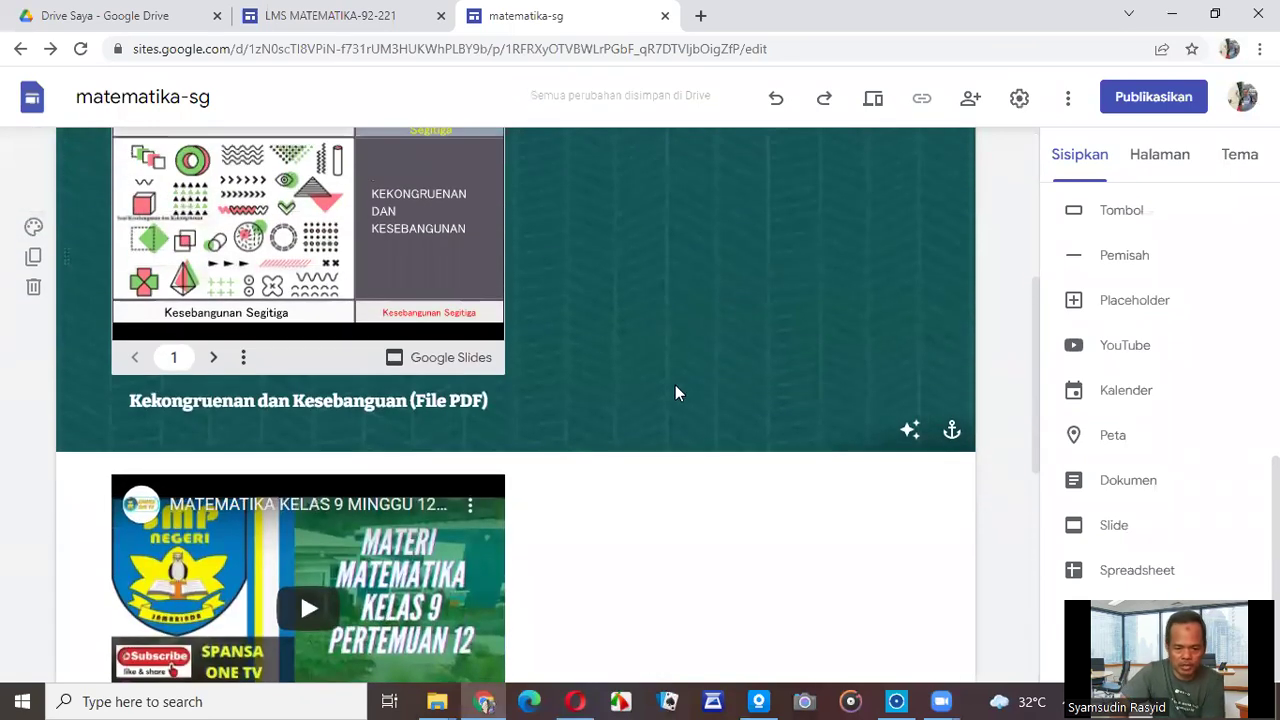
scroll(673, 390, "down", 3)
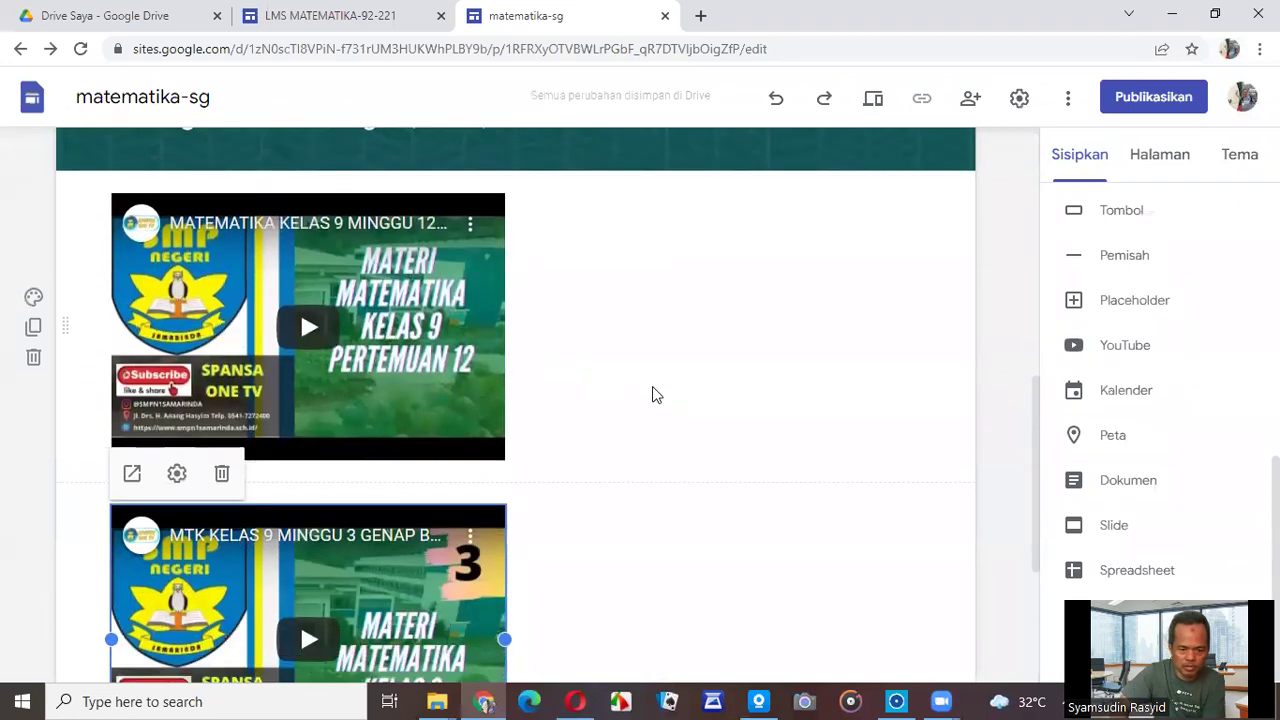
scroll(652, 387, "down", 2)
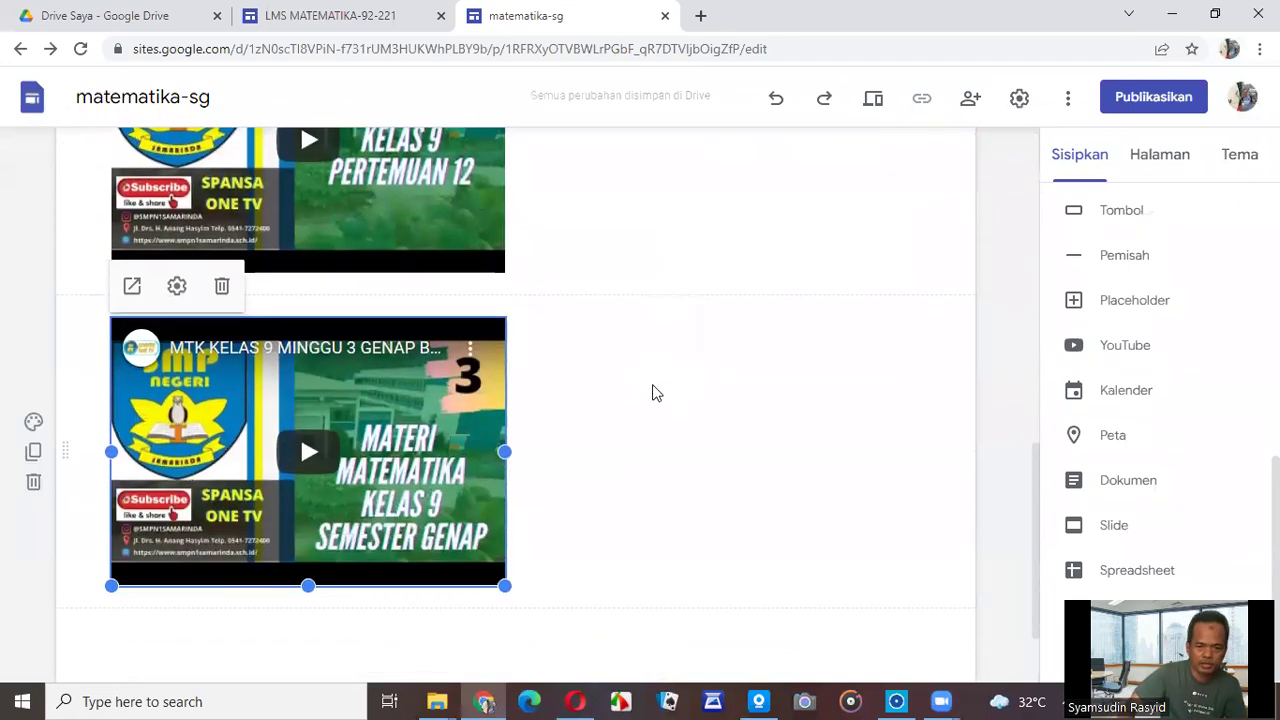
scroll(652, 387, "up", 1)
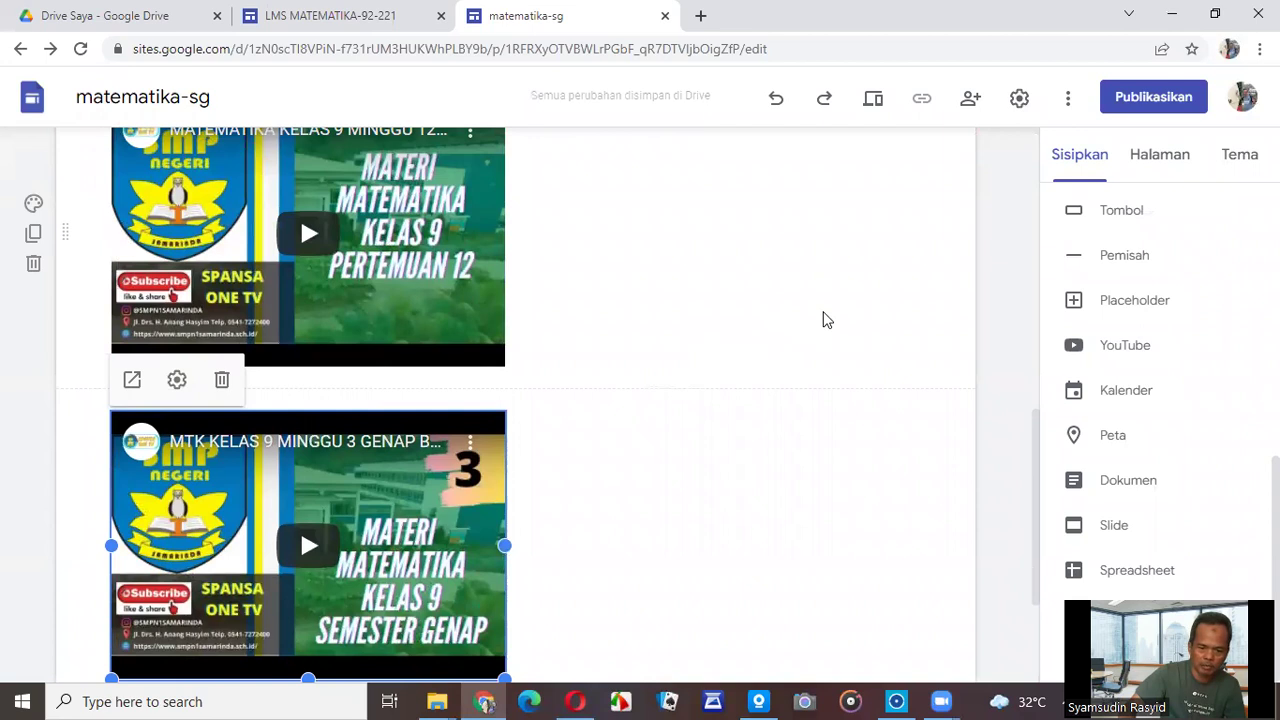
left_click_drag(300, 467, 651, 286)
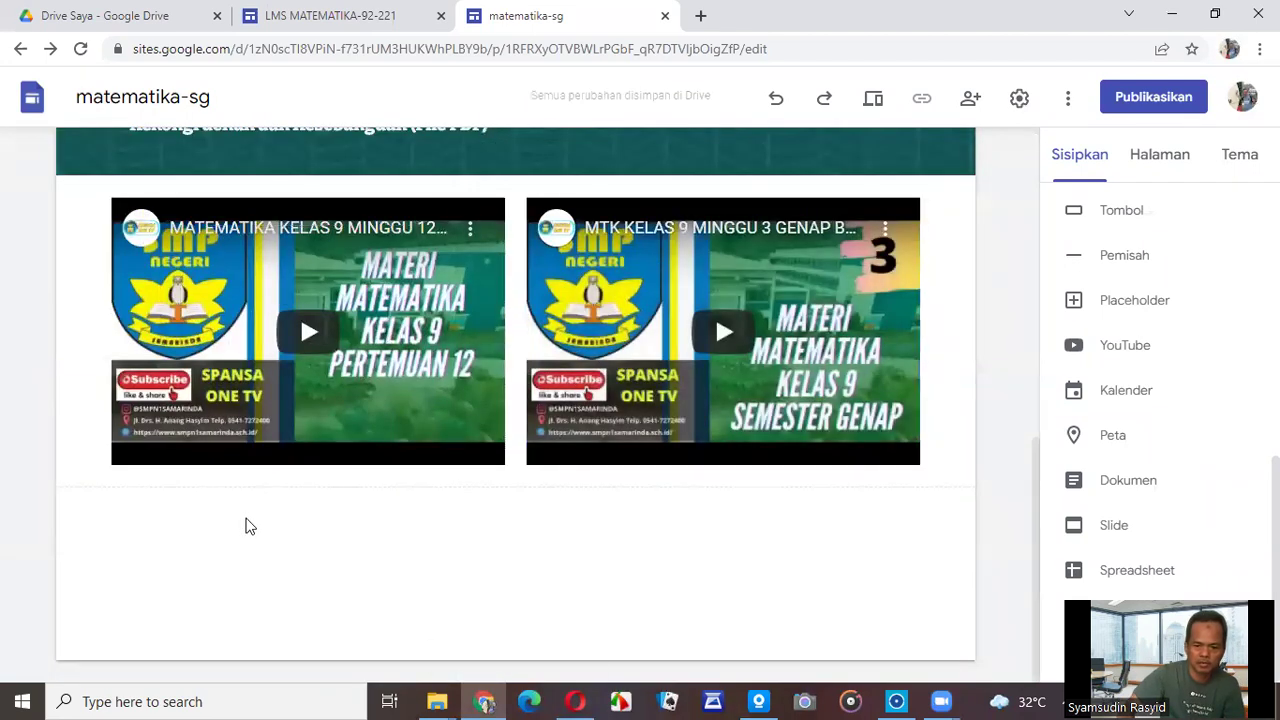
Add a half-width, centre-aligned text box reading 'Video-1' below the videos.
scroll(1128, 330, "up", 5)
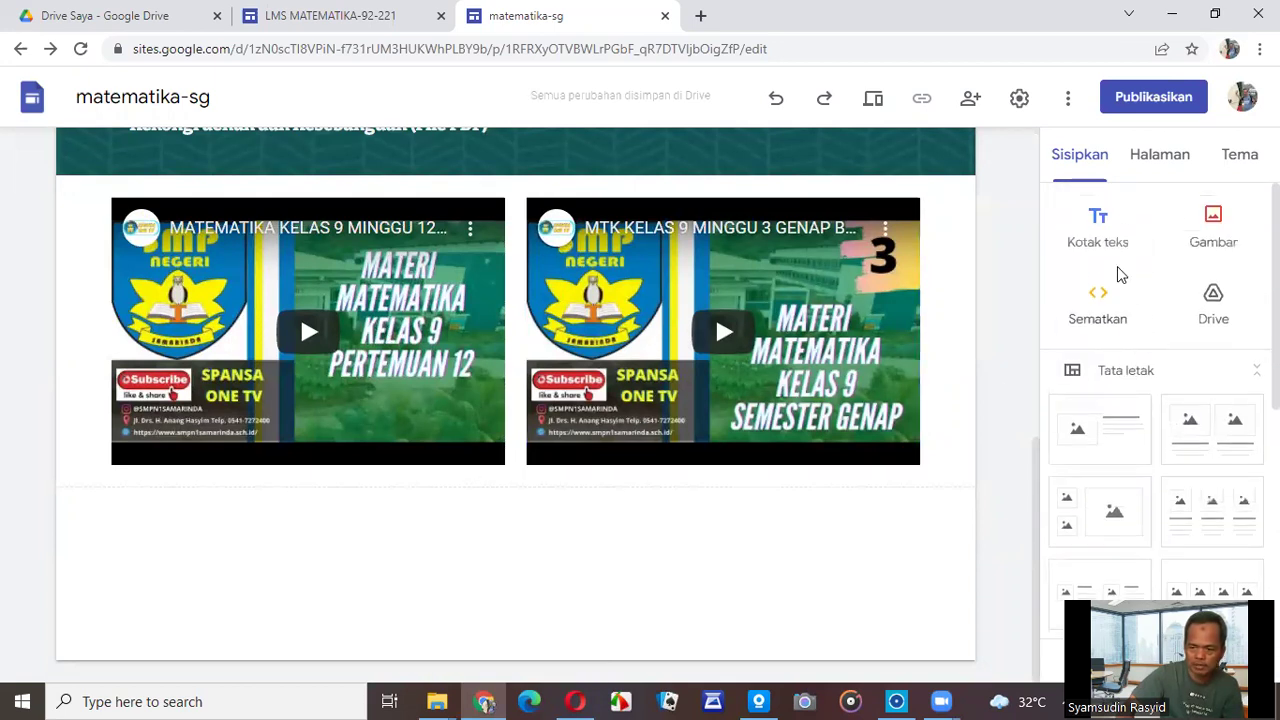
left_click(1095, 242)
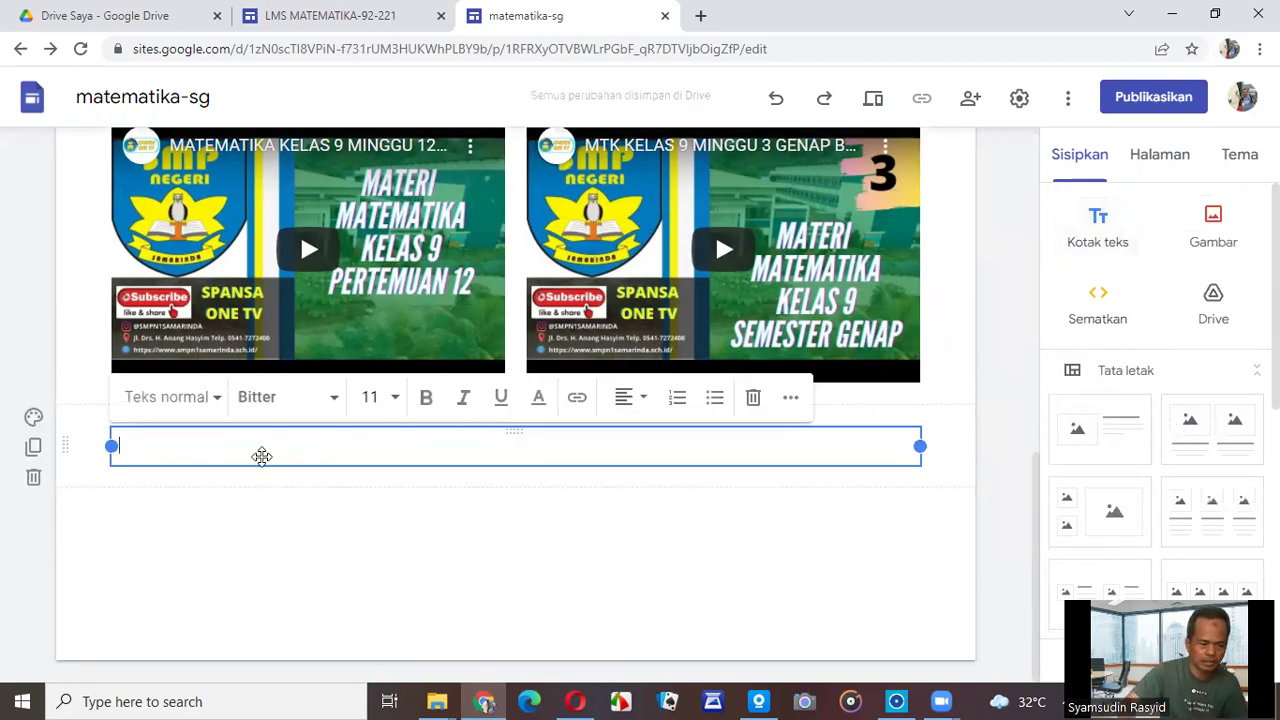
type("V")
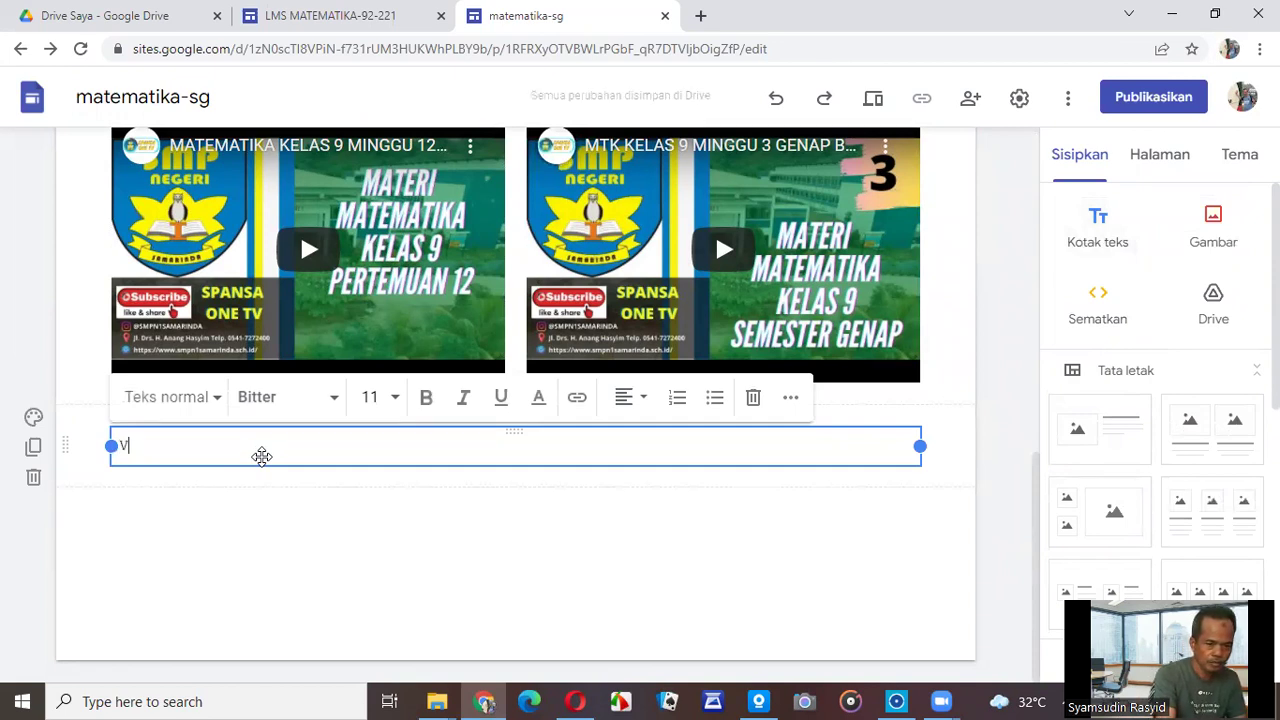
type("ide")
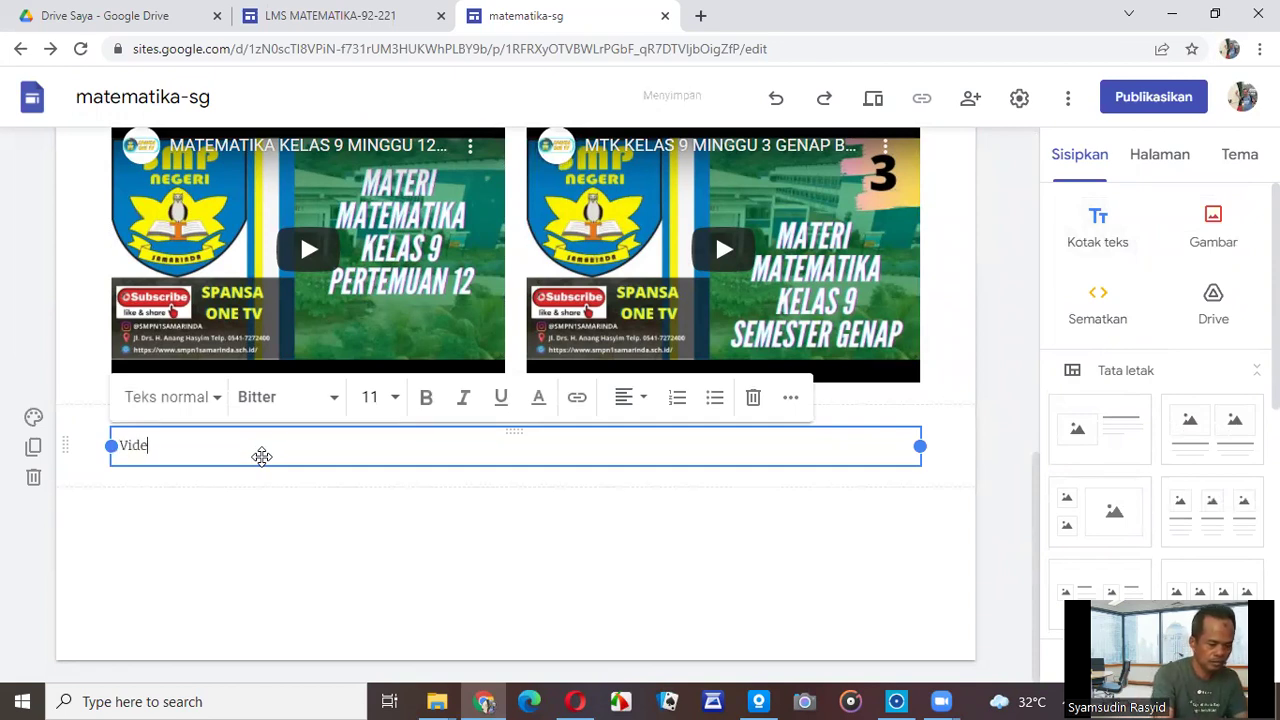
type("o-1")
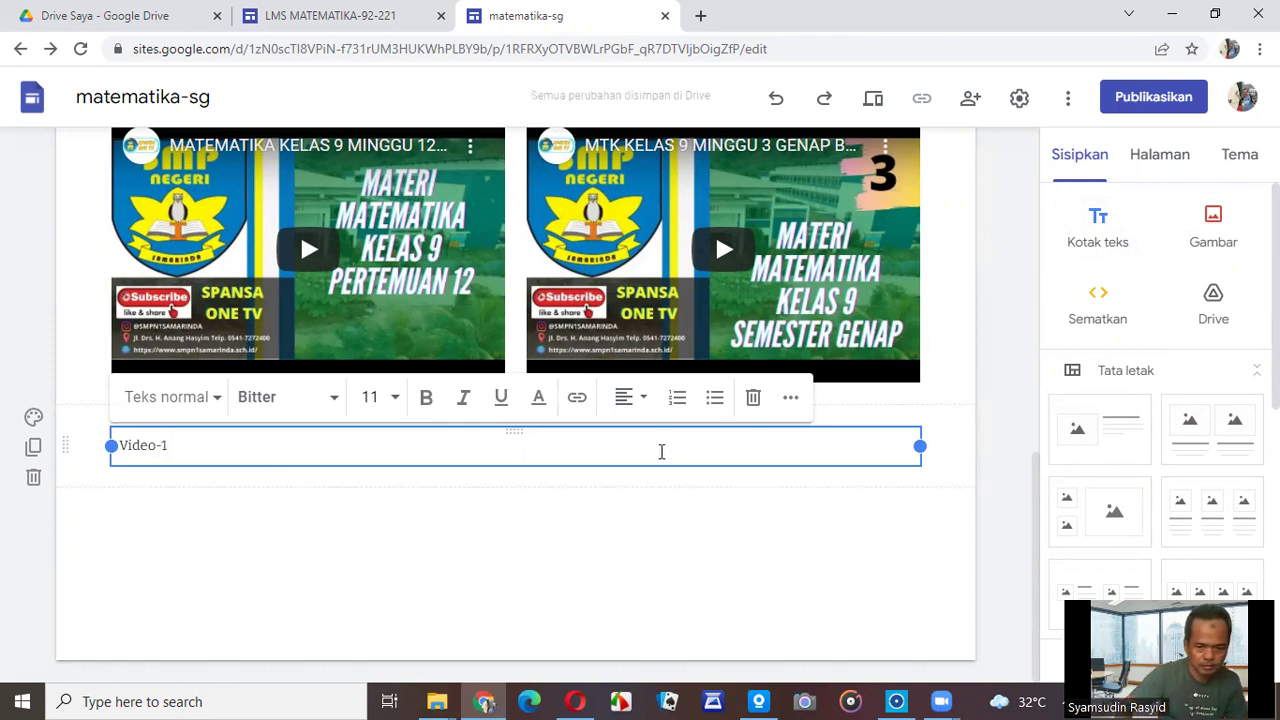
left_click_drag(920, 446, 505, 475)
left_click(646, 398)
left_click(630, 451)
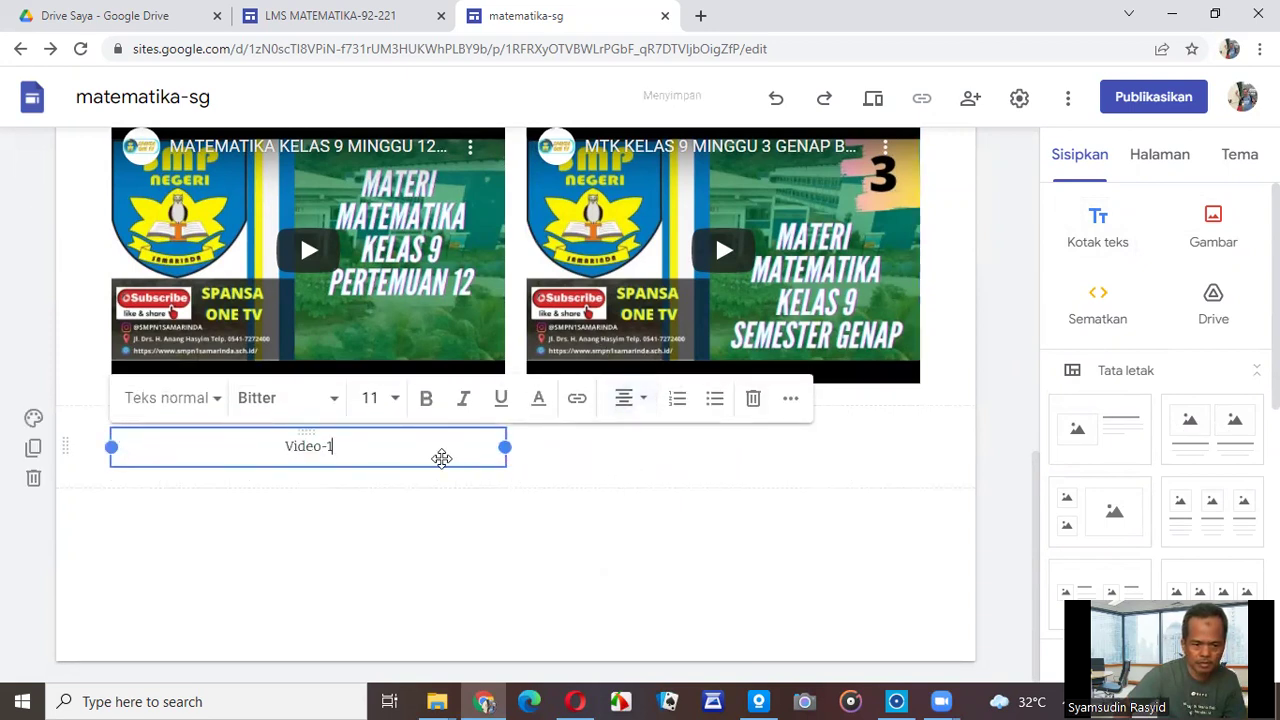
Make Video-1 bold at size 30 and place it under the left video.
left_click_drag(420, 454, 270, 448)
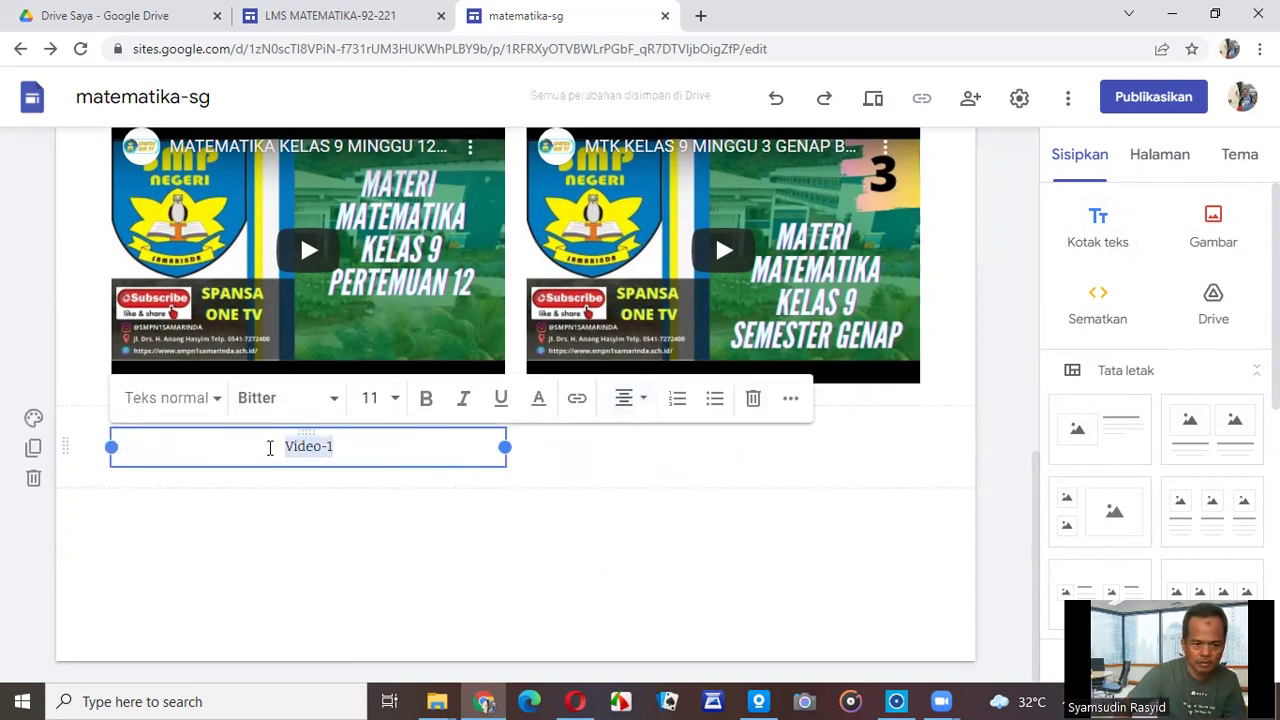
left_click(396, 404)
left_click_drag(404, 497, 400, 580)
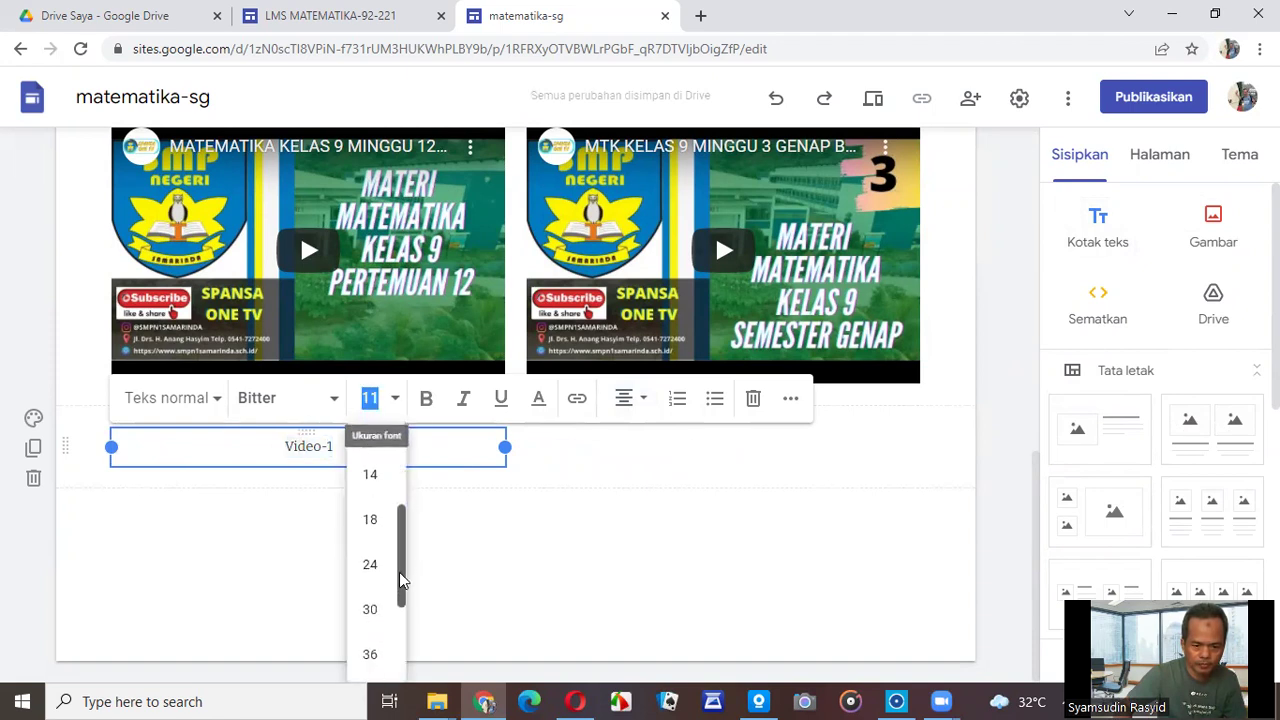
left_click(369, 606)
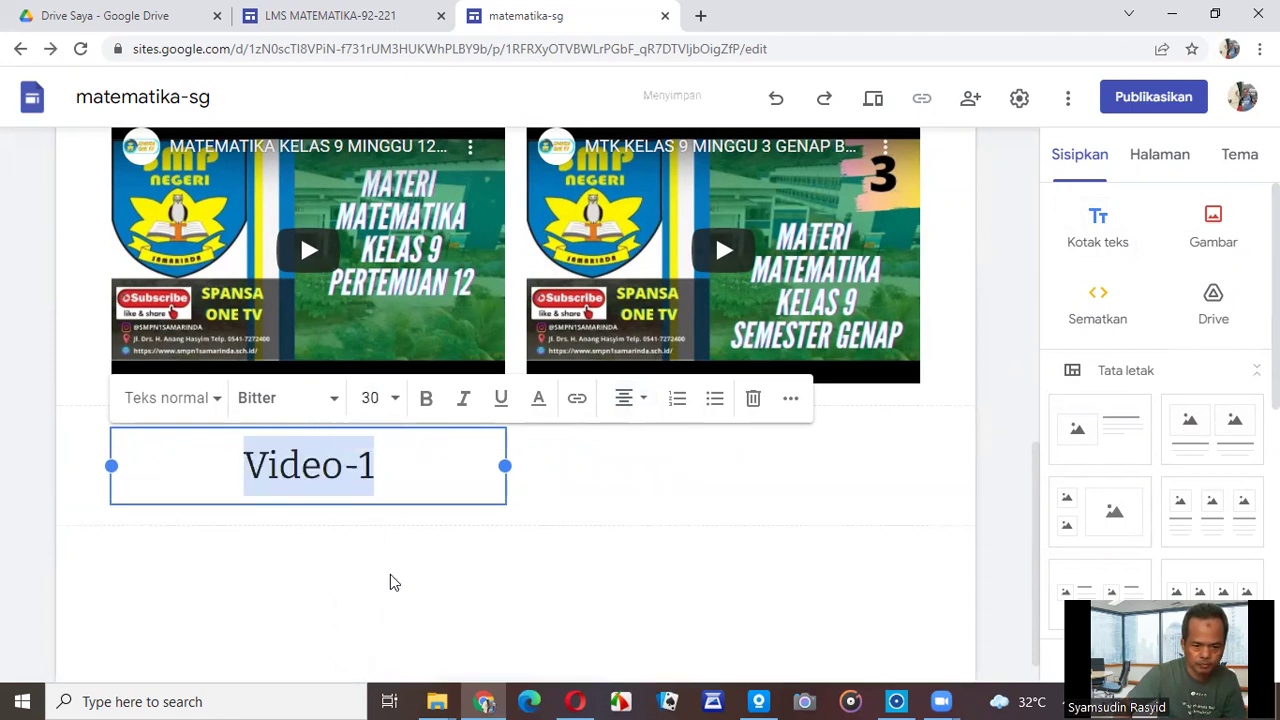
left_click(430, 405)
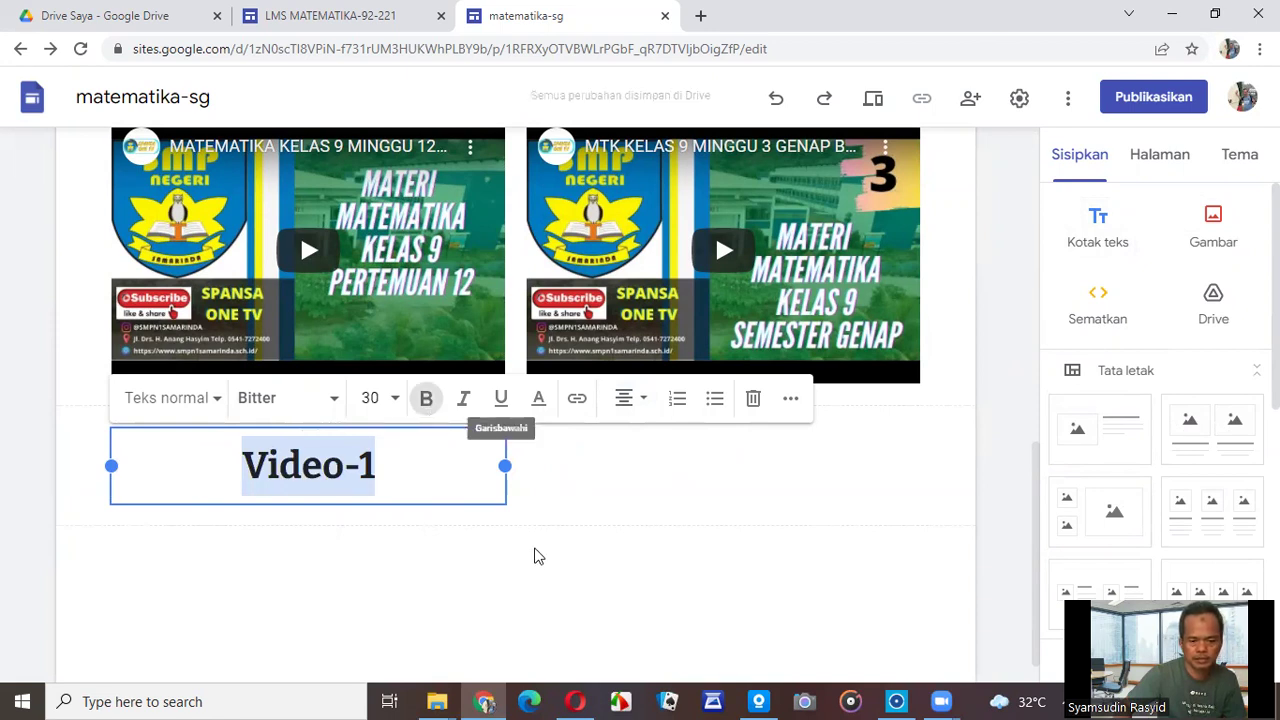
left_click(480, 558)
left_click_drag(366, 503, 351, 390)
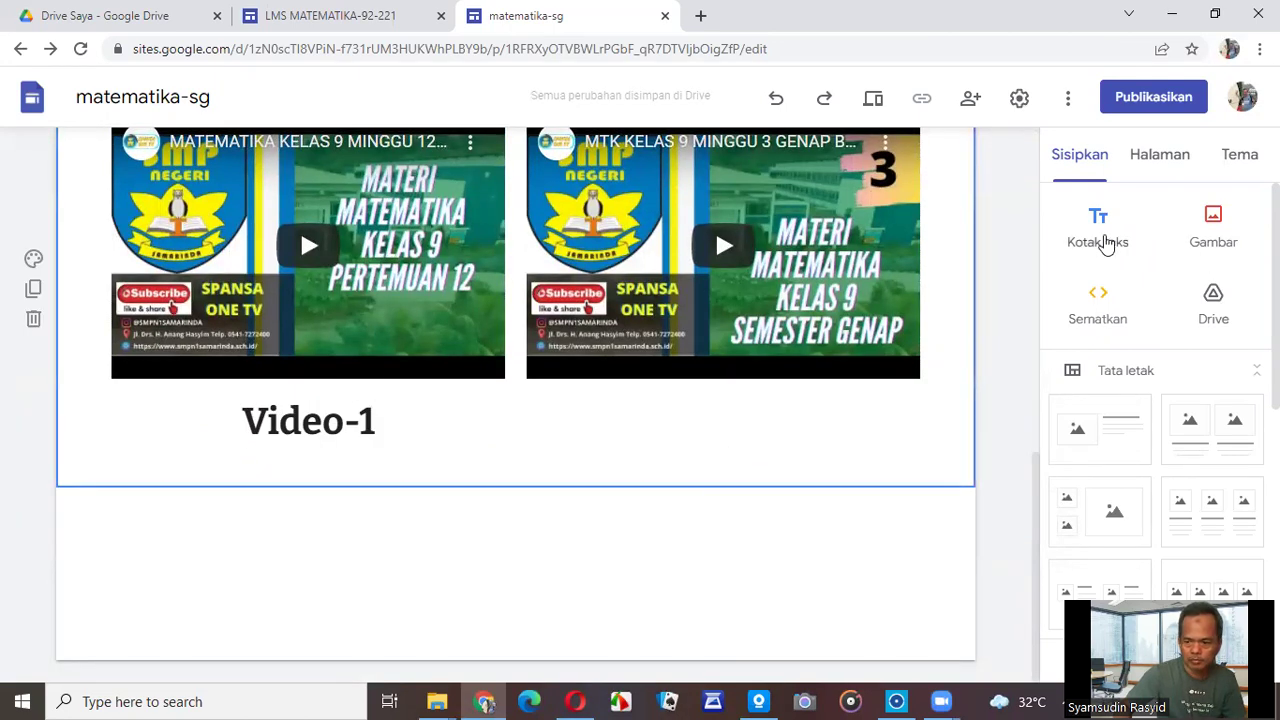
Add a half-width, centre-aligned text box reading 'Video-2' below Video-1.
left_click(1098, 228)
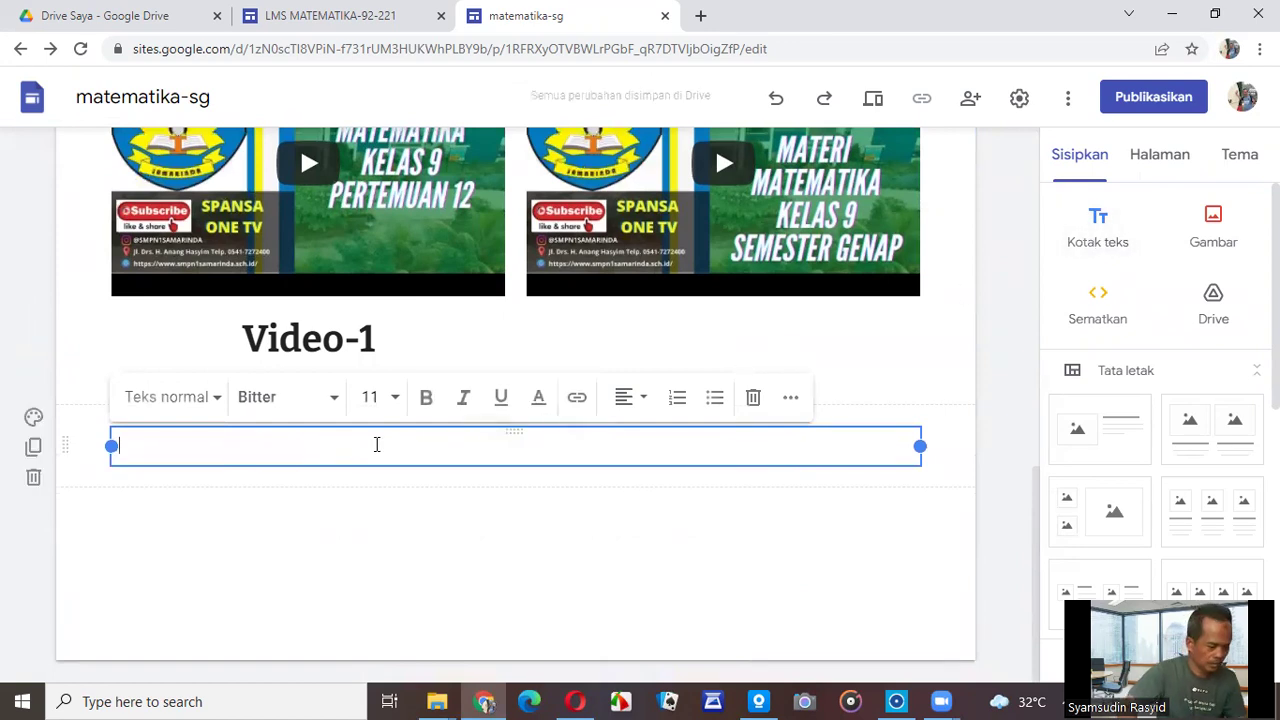
type("Video")
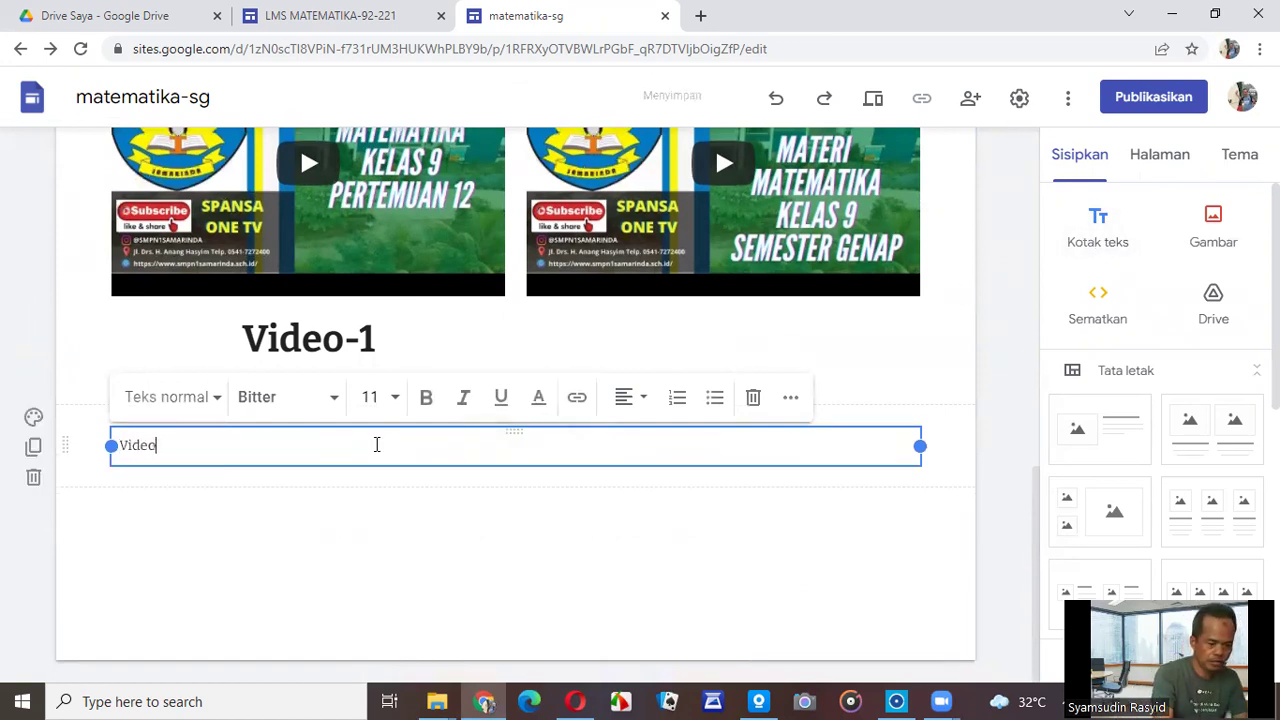
type("-2")
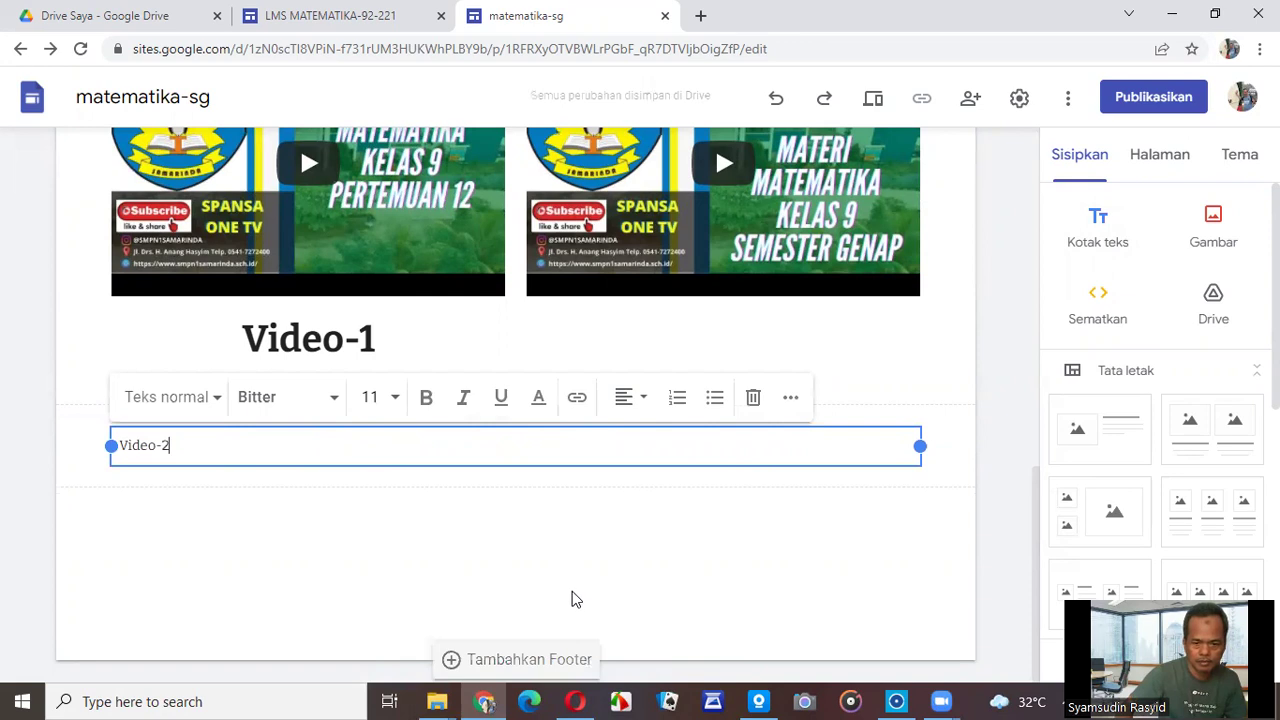
left_click_drag(918, 446, 505, 424)
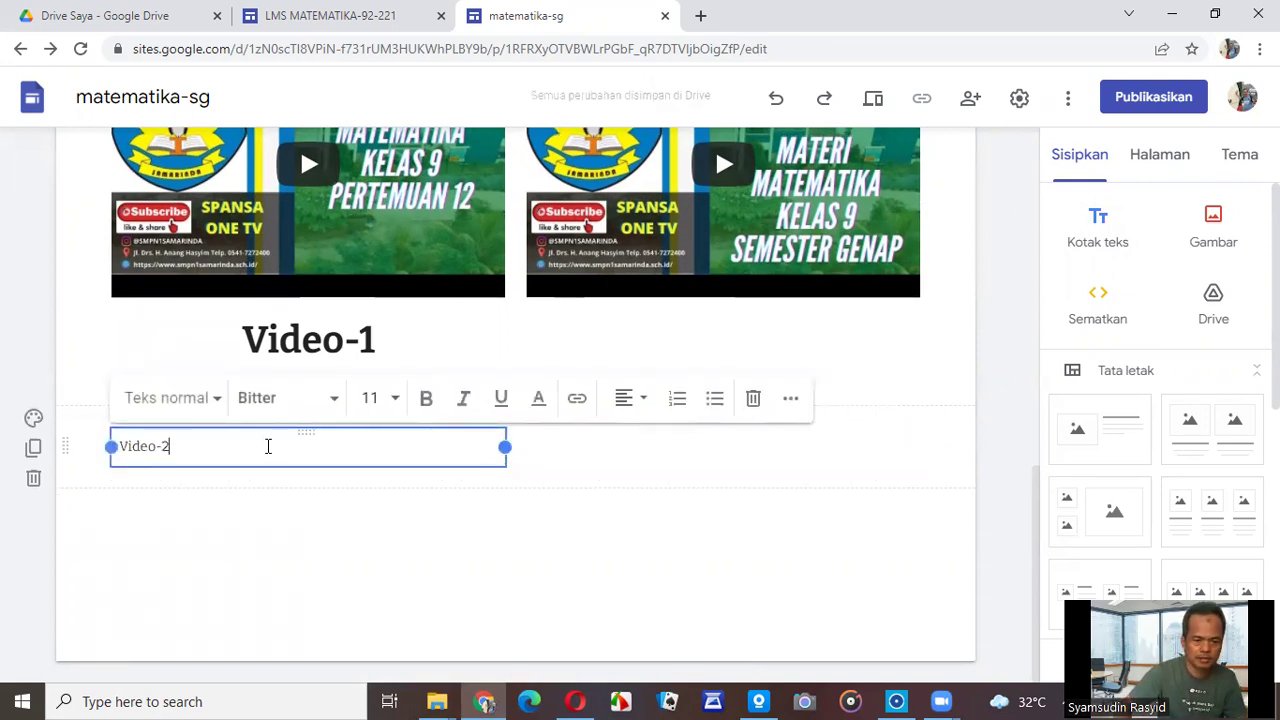
left_click(645, 402)
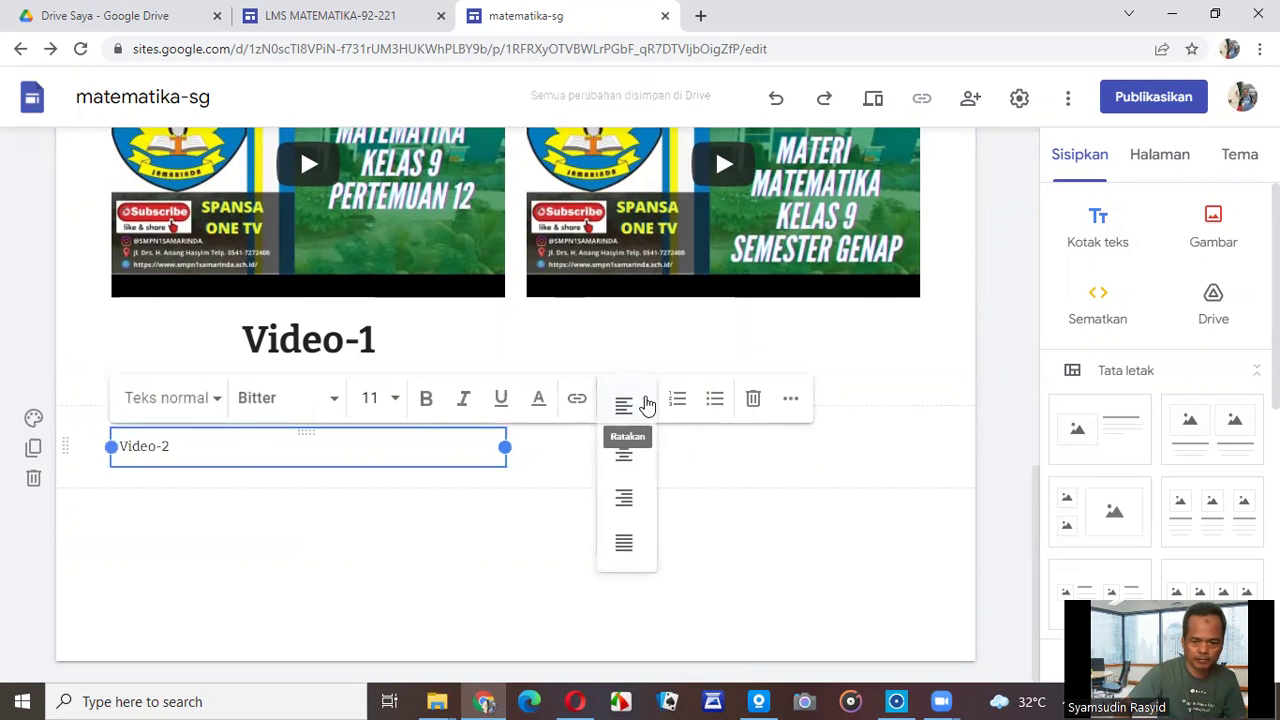
left_click(625, 453)
Make Video-2 bold at size 30 and place it under the right-hand video.
left_click_drag(370, 429, 283, 445)
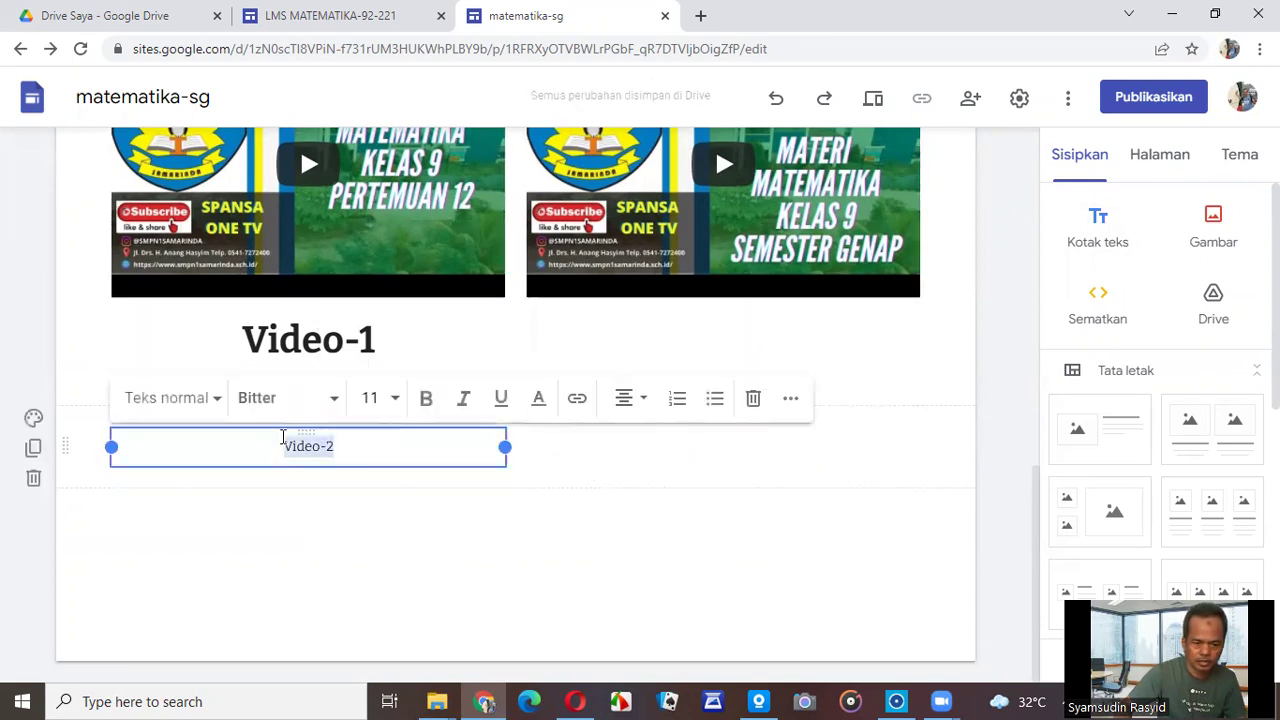
left_click(395, 402)
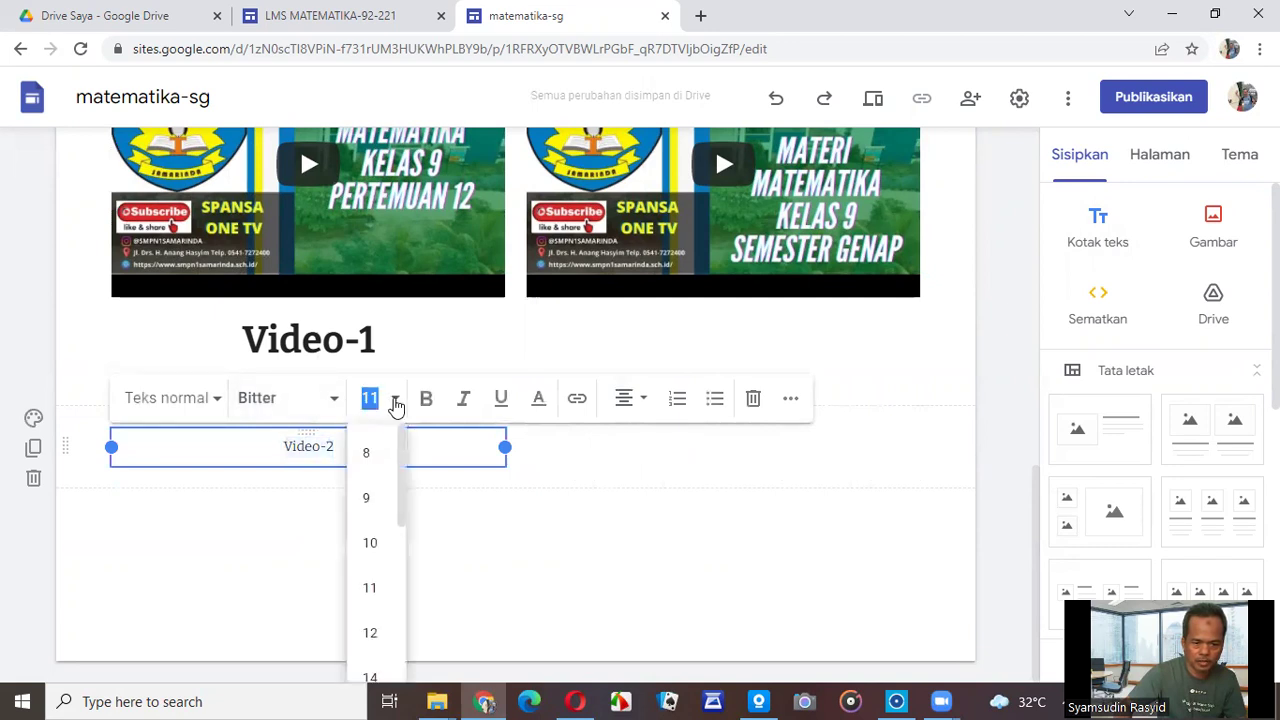
left_click_drag(400, 500, 400, 565)
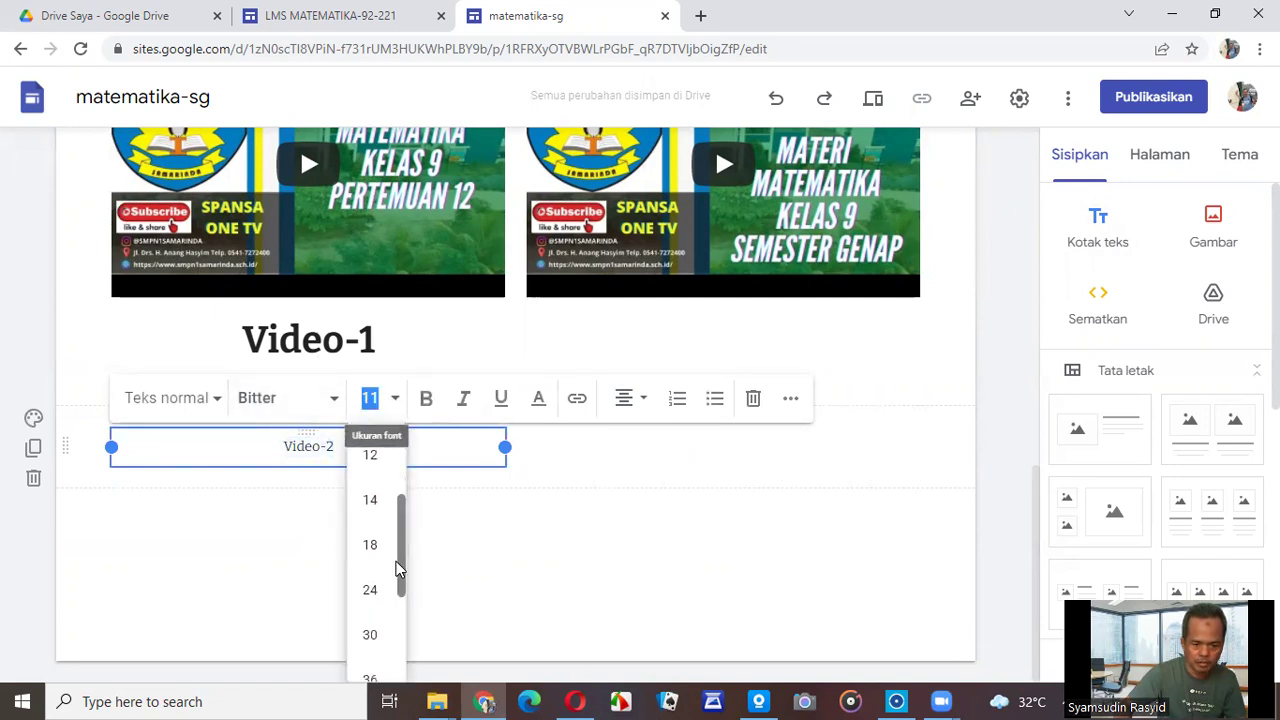
left_click(367, 631)
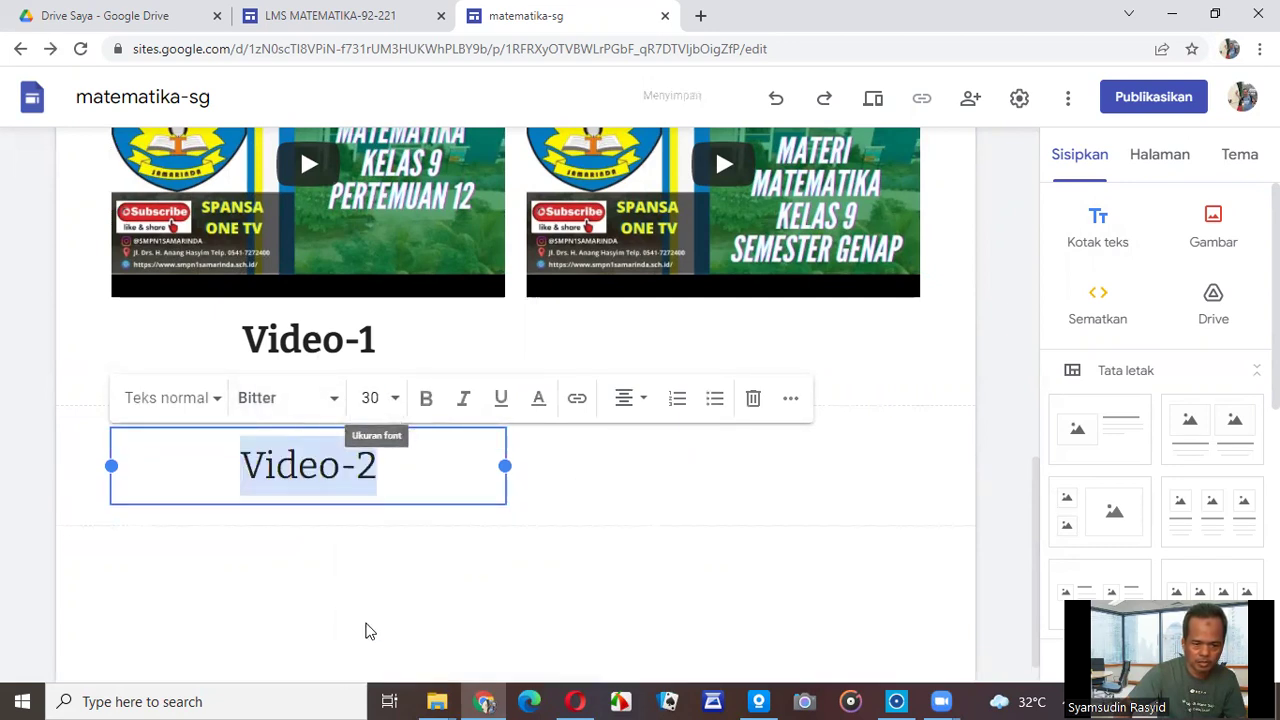
left_click(427, 405)
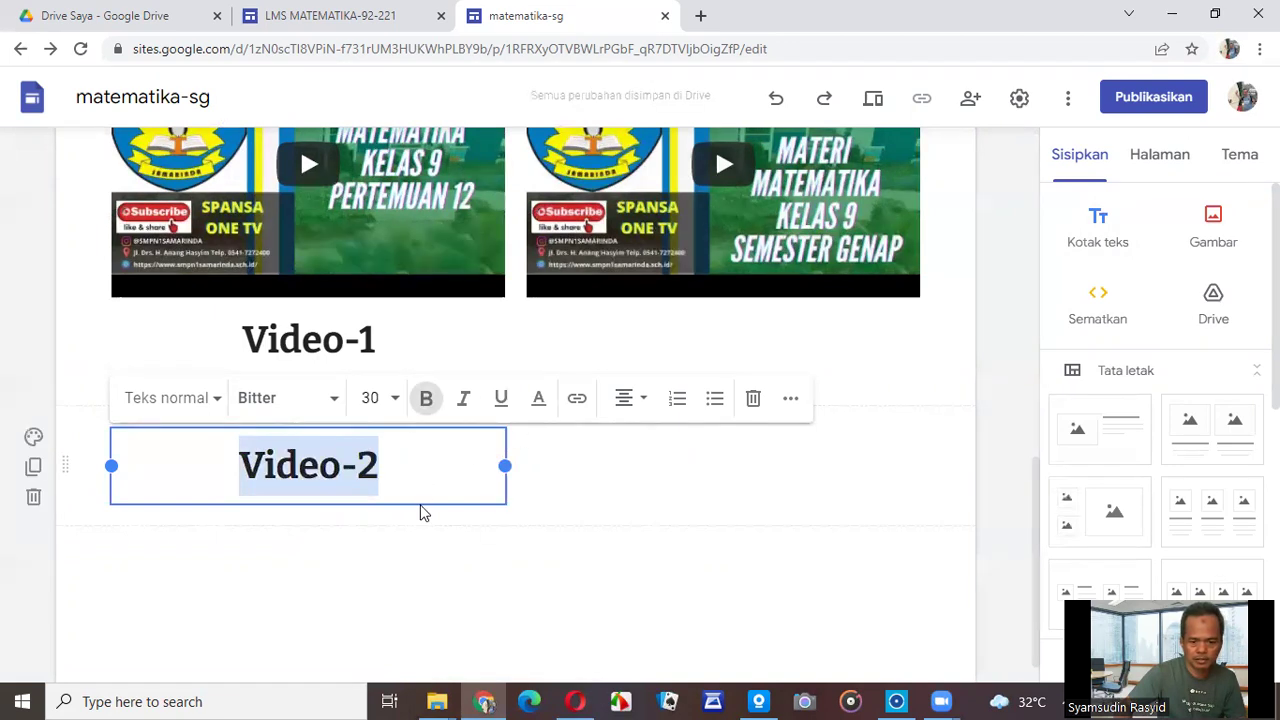
left_click_drag(419, 503, 751, 352)
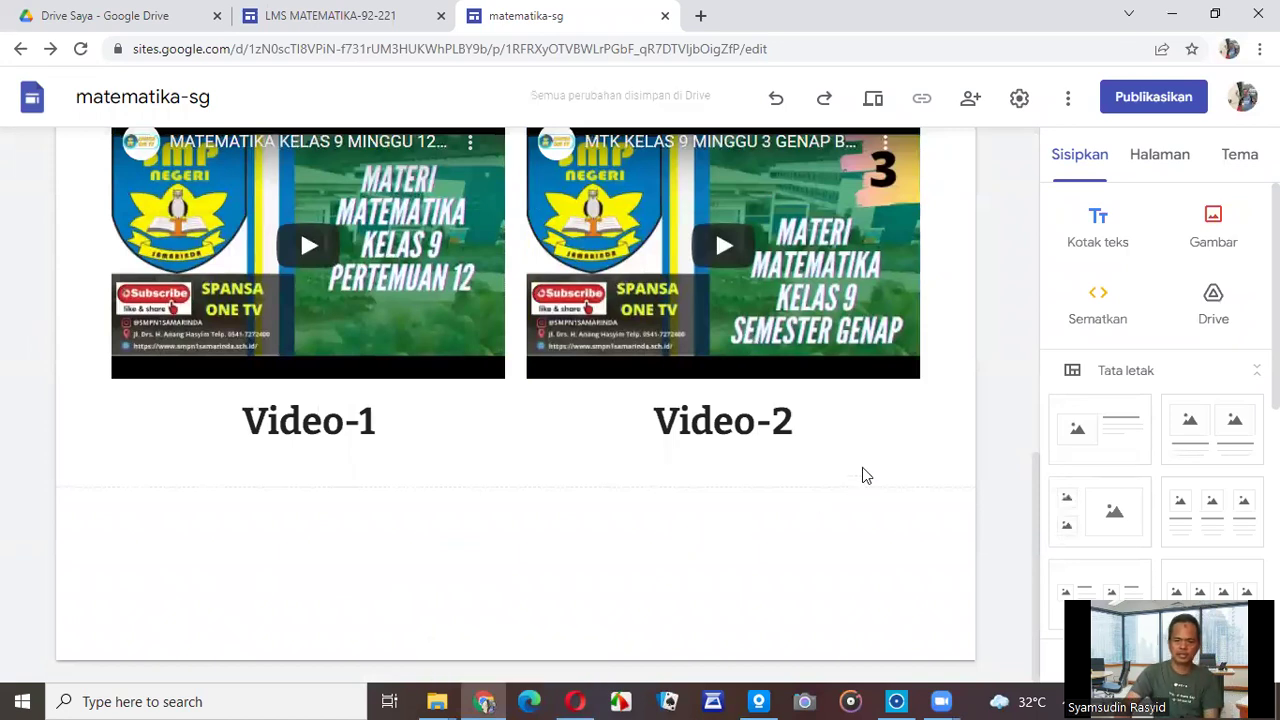
scroll(863, 474, "up", 5)
Open the 3.5 T-Kekongruenan dan Kesebanguan subpage from the Tugas navigation menu.
scroll(866, 452, "up", 3)
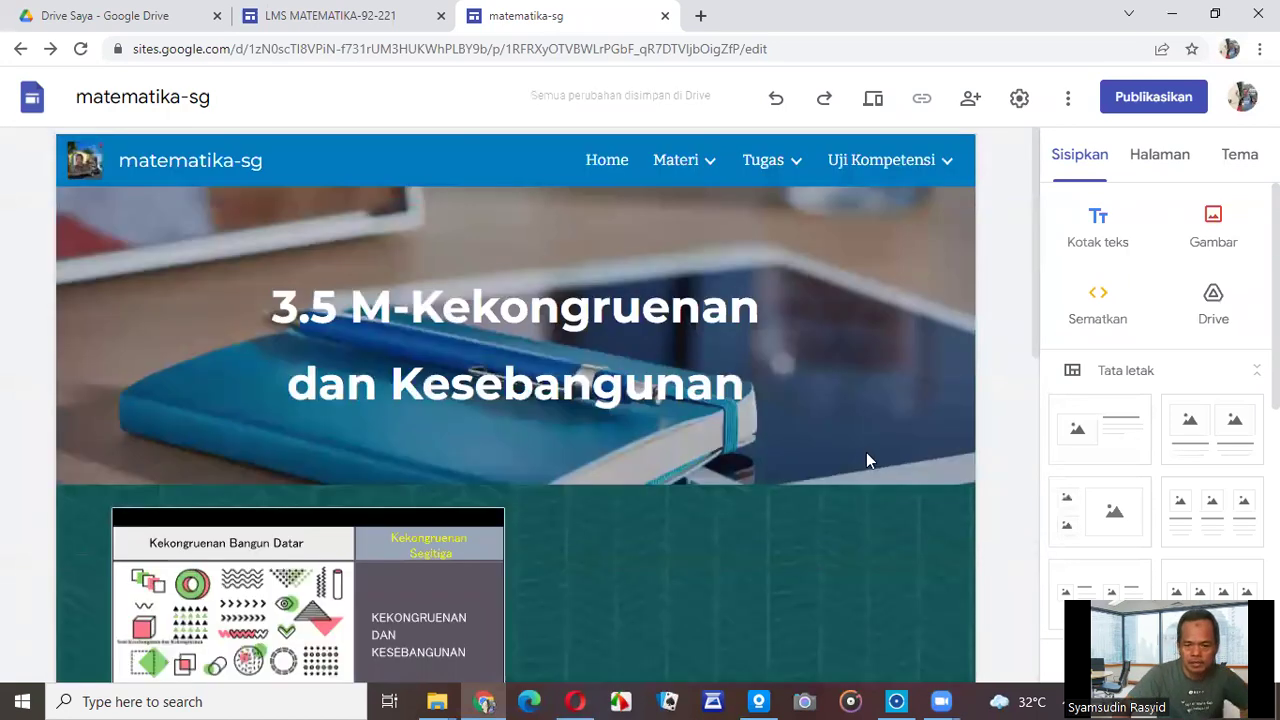
scroll(866, 452, "down", 3)
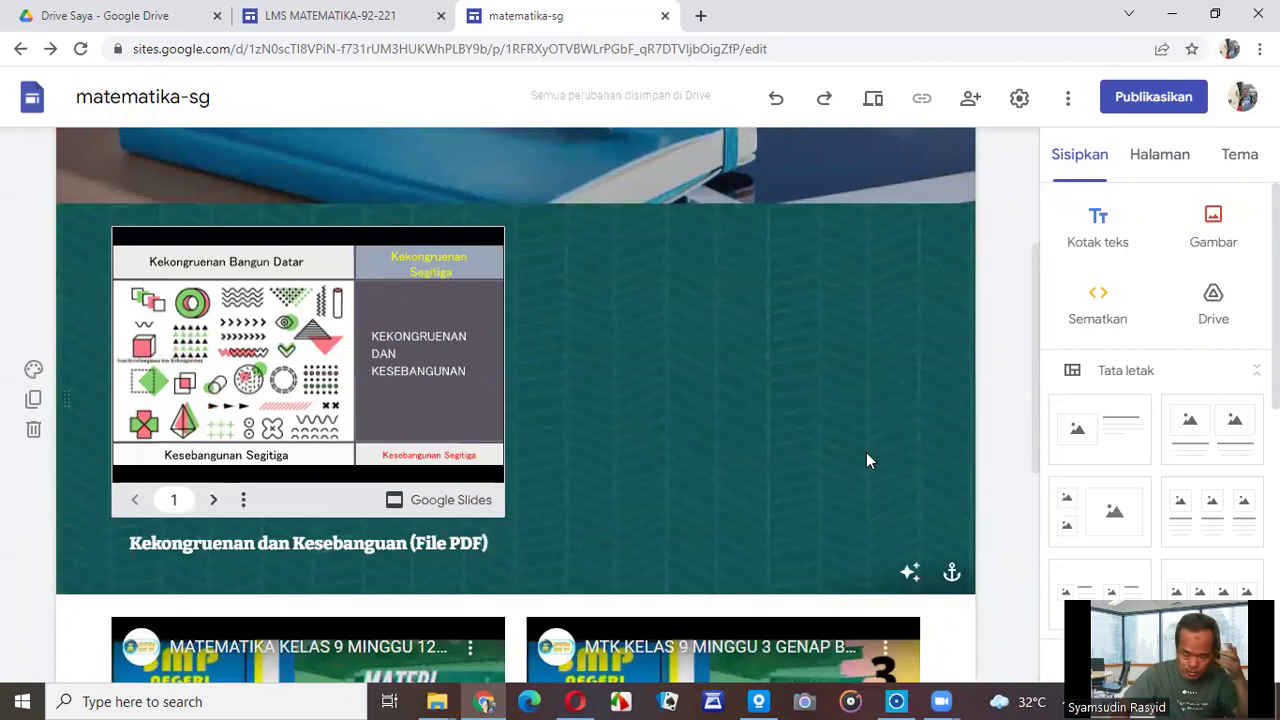
scroll(866, 452, "down", 5)
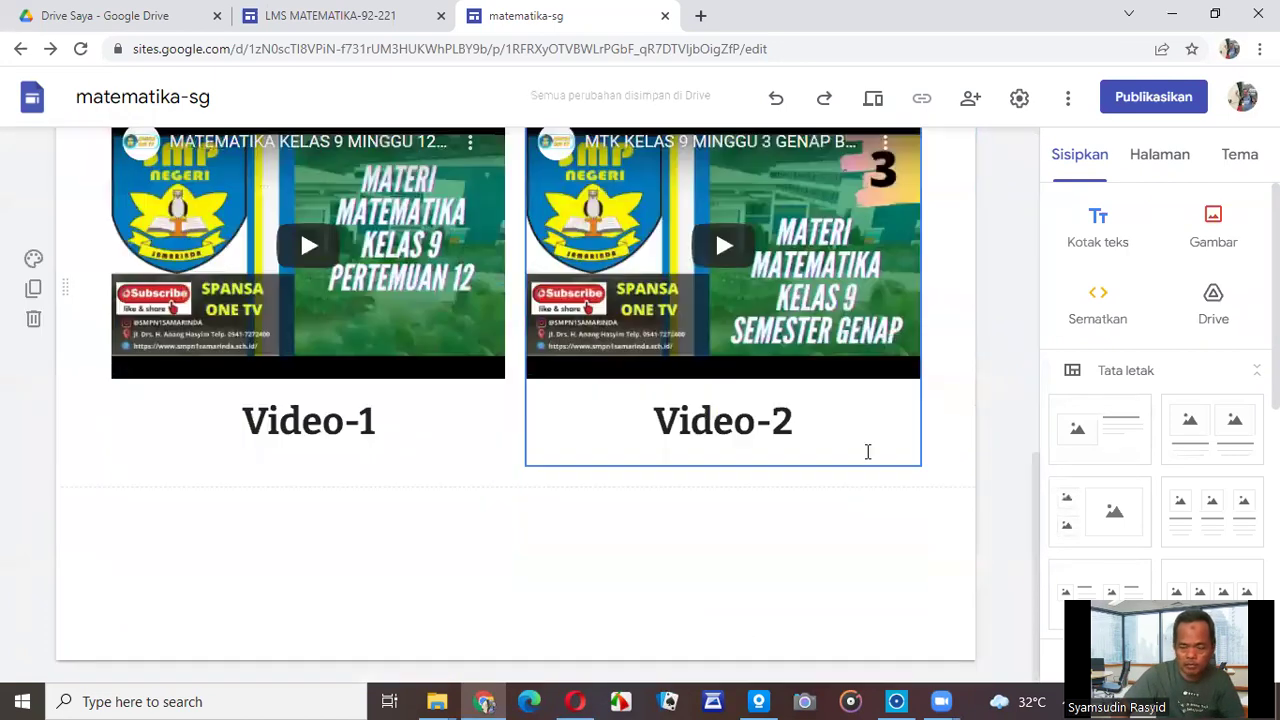
scroll(866, 452, "up", 3)
scroll(867, 452, "up", 5)
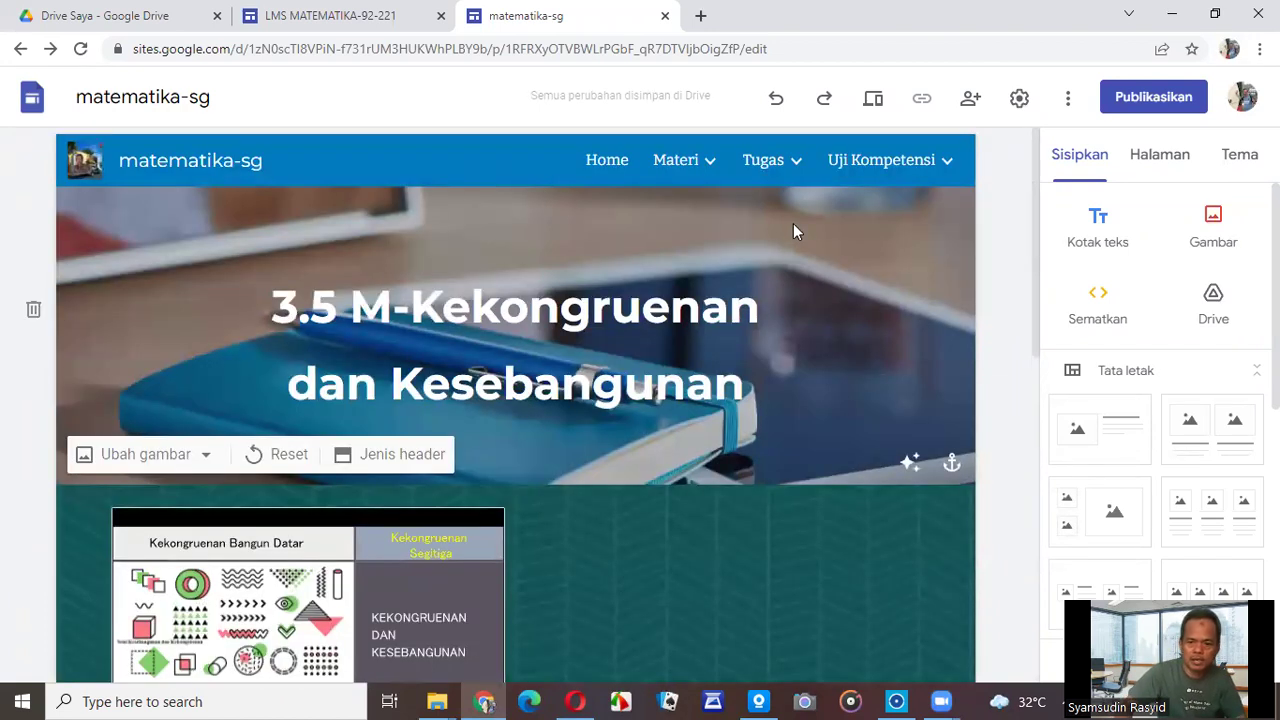
mouse_move(768, 180)
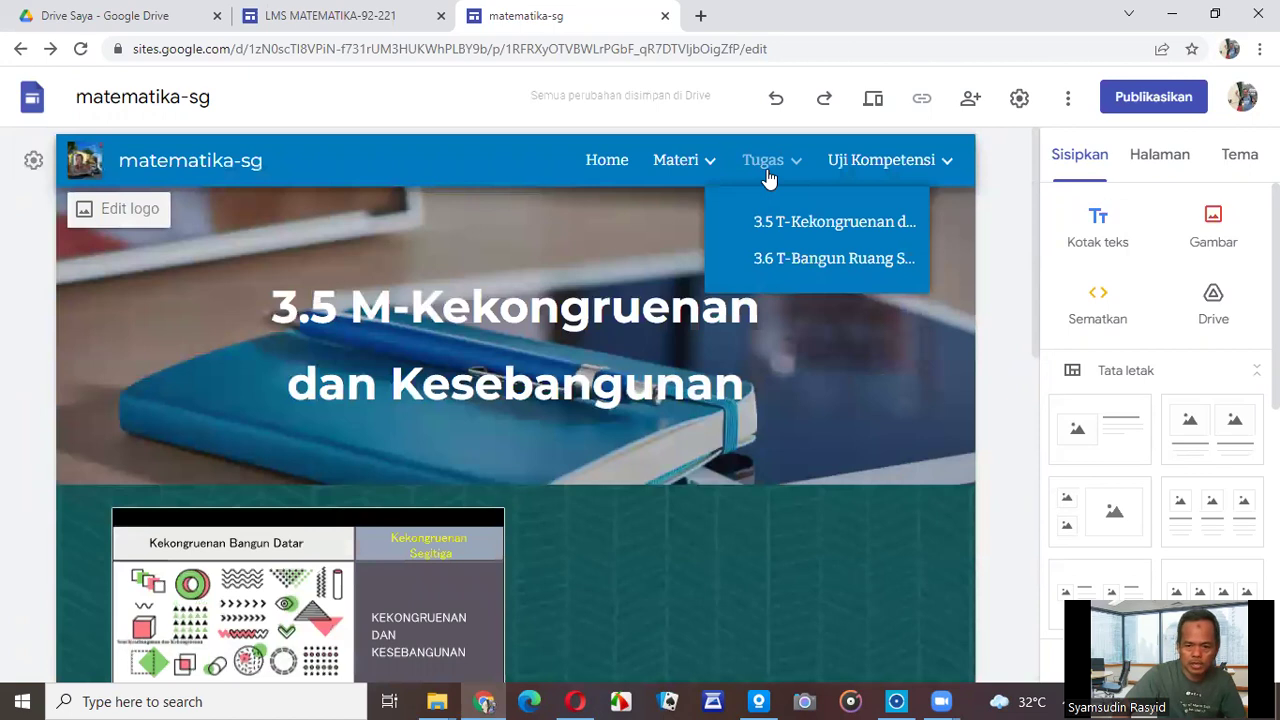
left_click(805, 224)
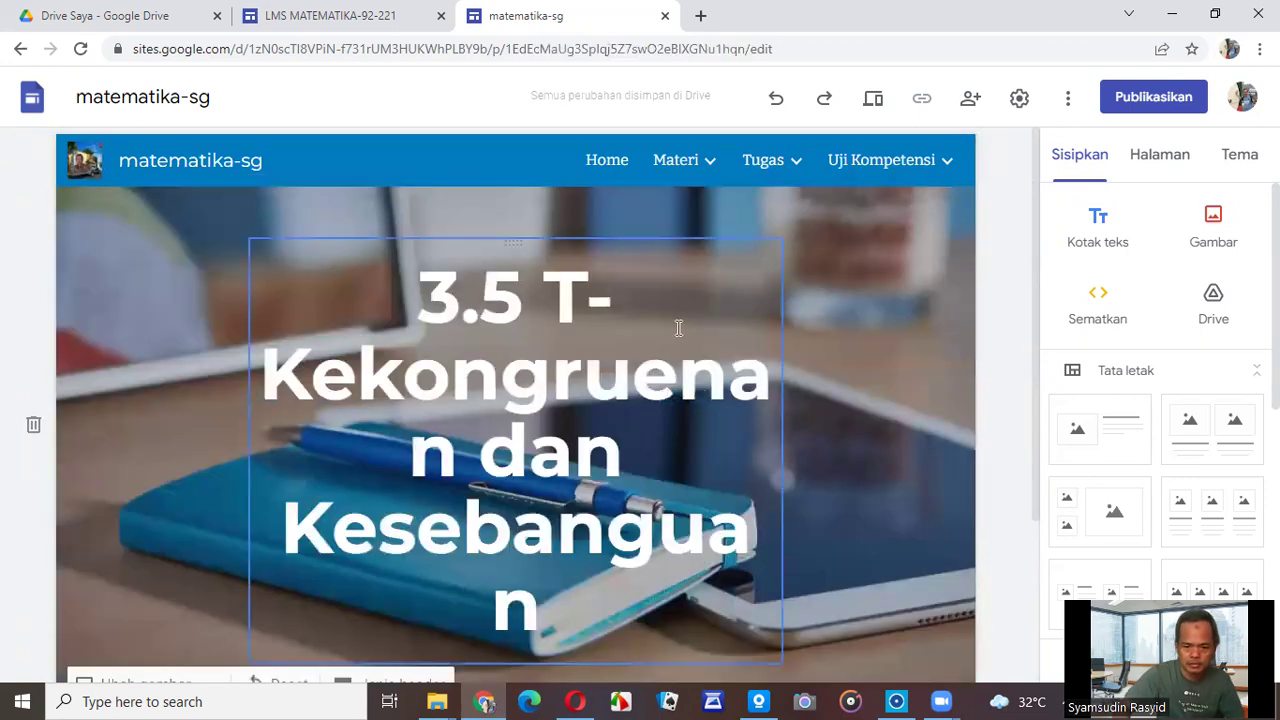
Stretch the page title box outward on both sides so the title spans two lines.
left_click(678, 328)
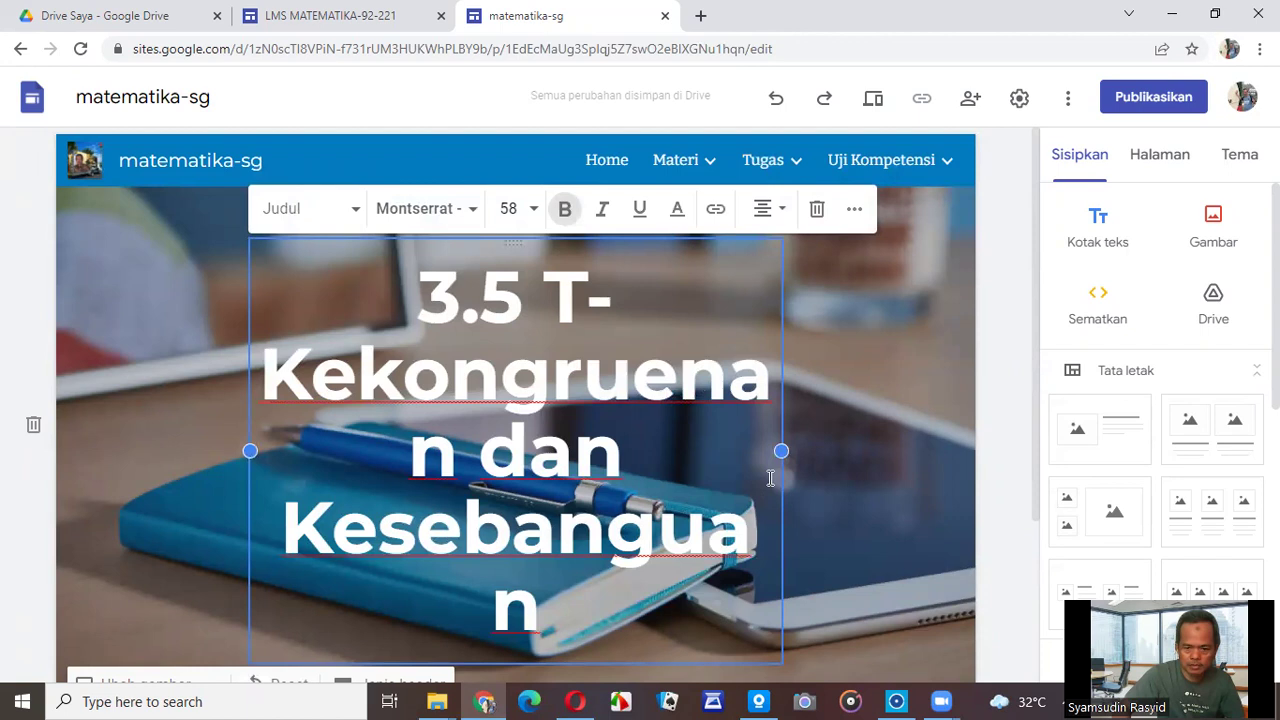
left_click_drag(780, 451, 920, 413)
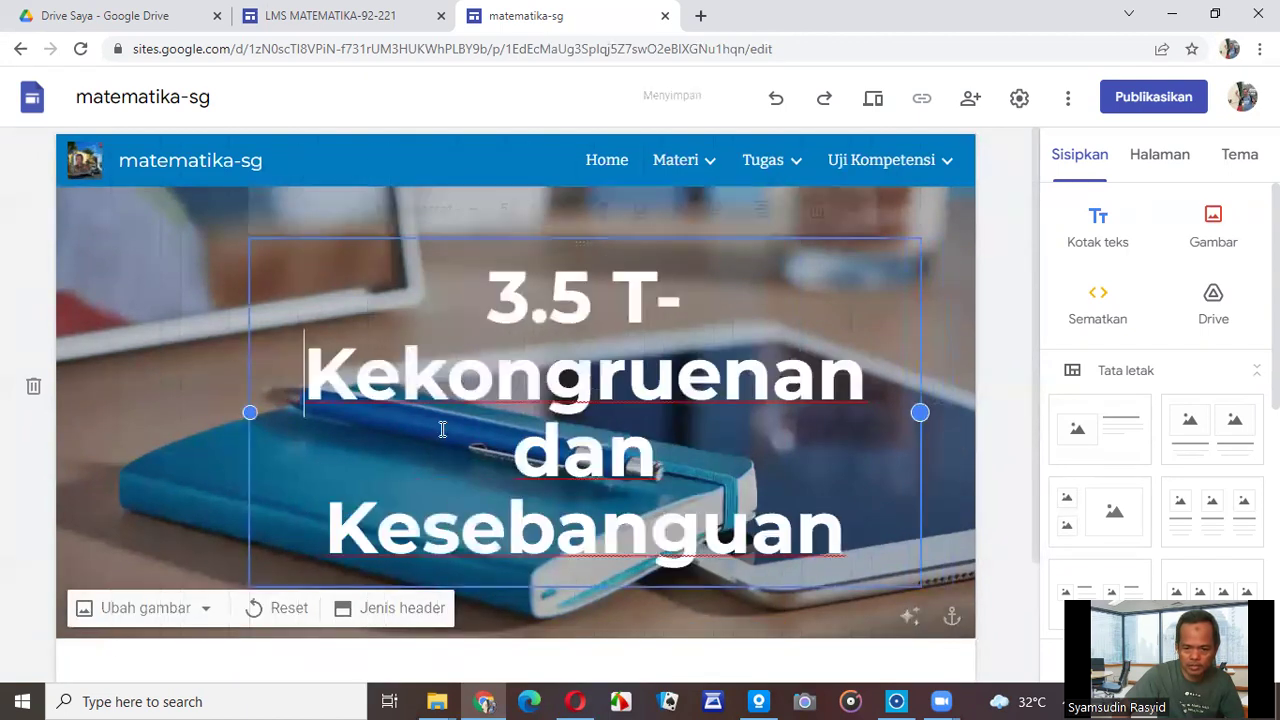
left_click_drag(250, 412, 103, 420)
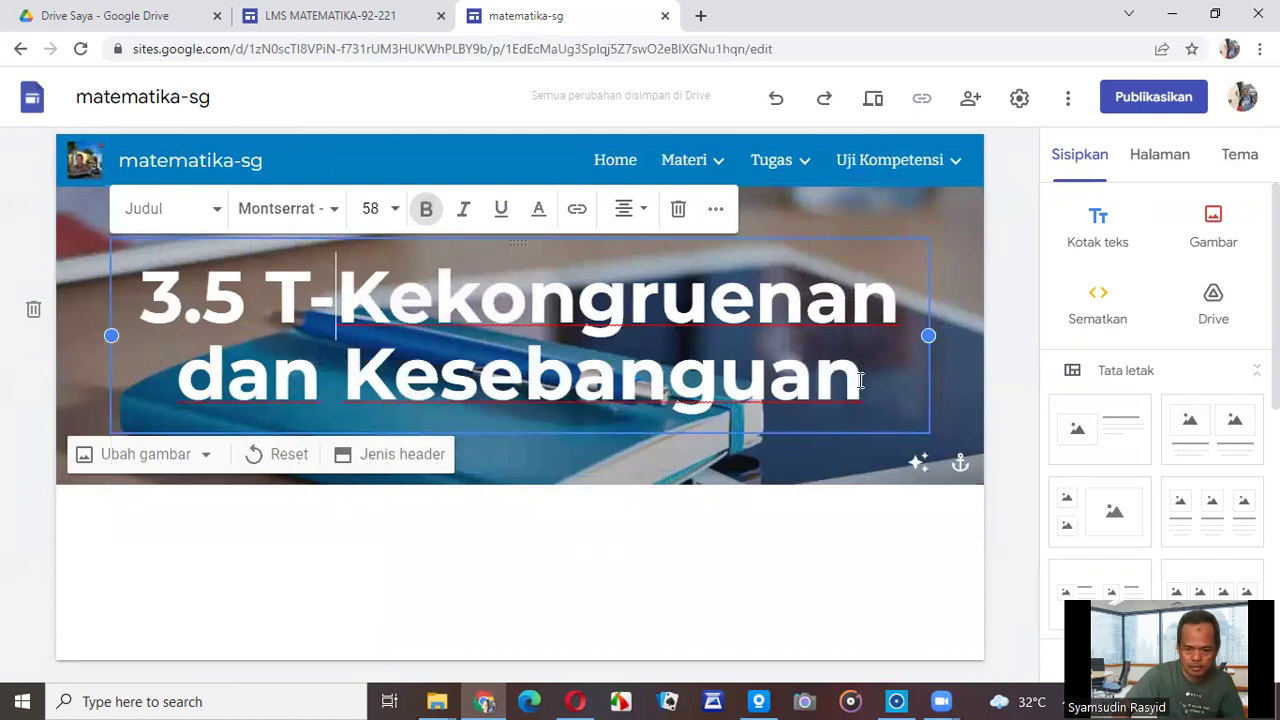
left_click(798, 545)
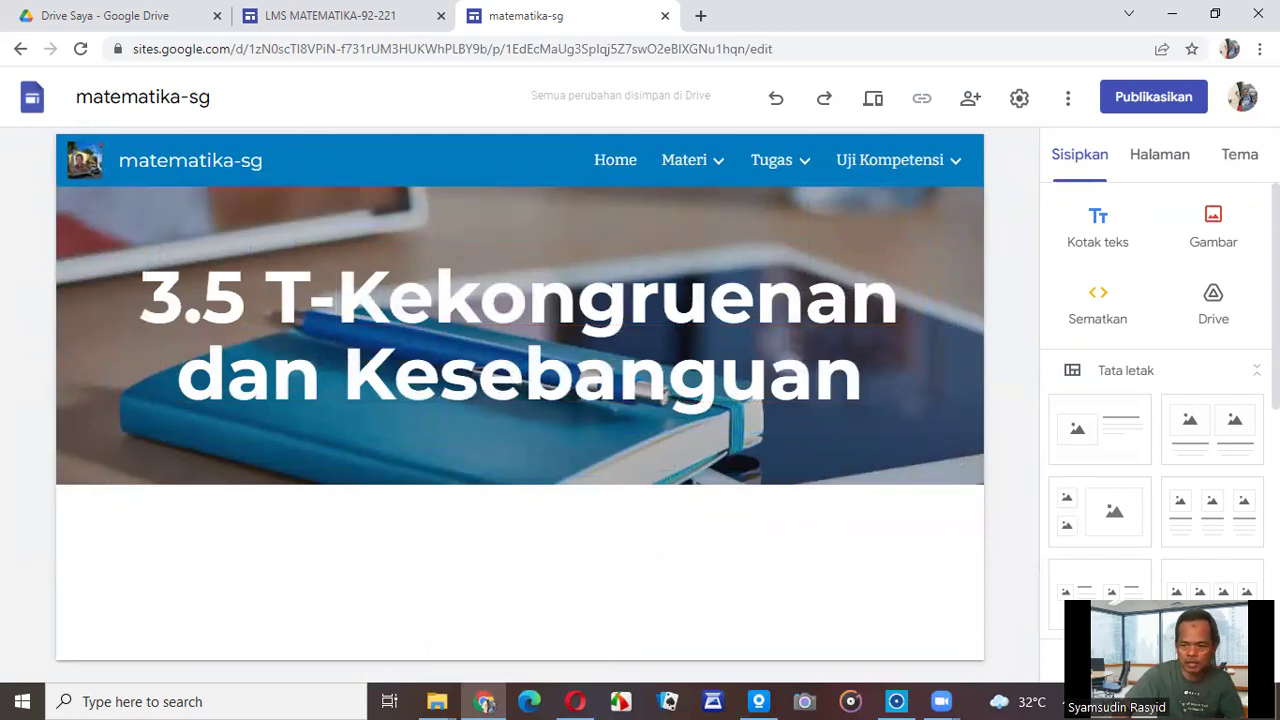
Open the Formulir picker and browse the available forms.
scroll(1229, 429, "down", 3)
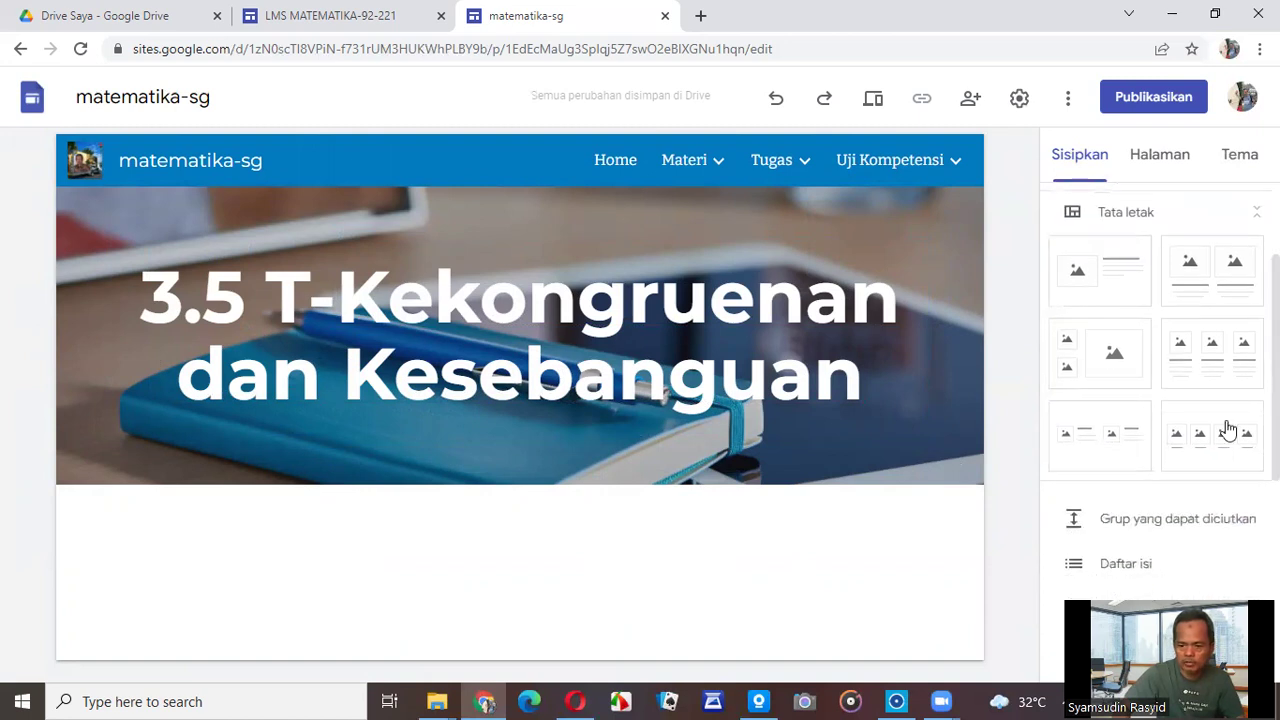
scroll(1140, 303, "down", 3)
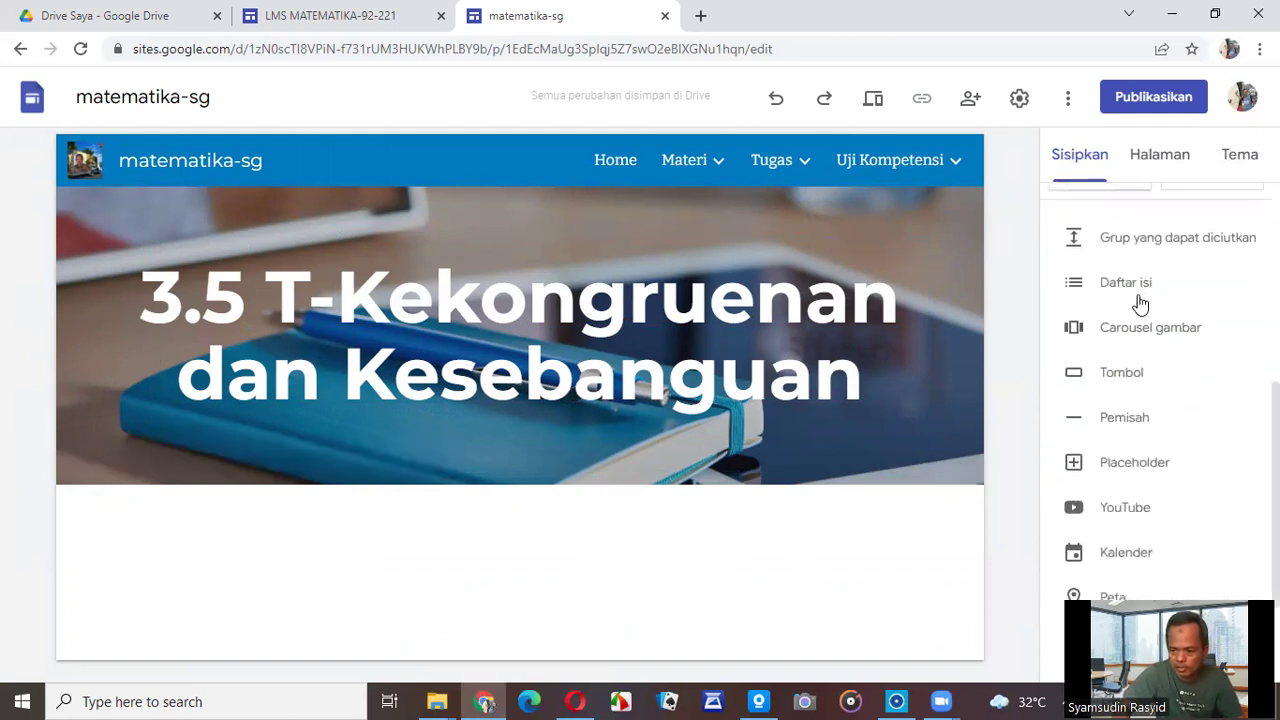
scroll(1140, 303, "down", 2)
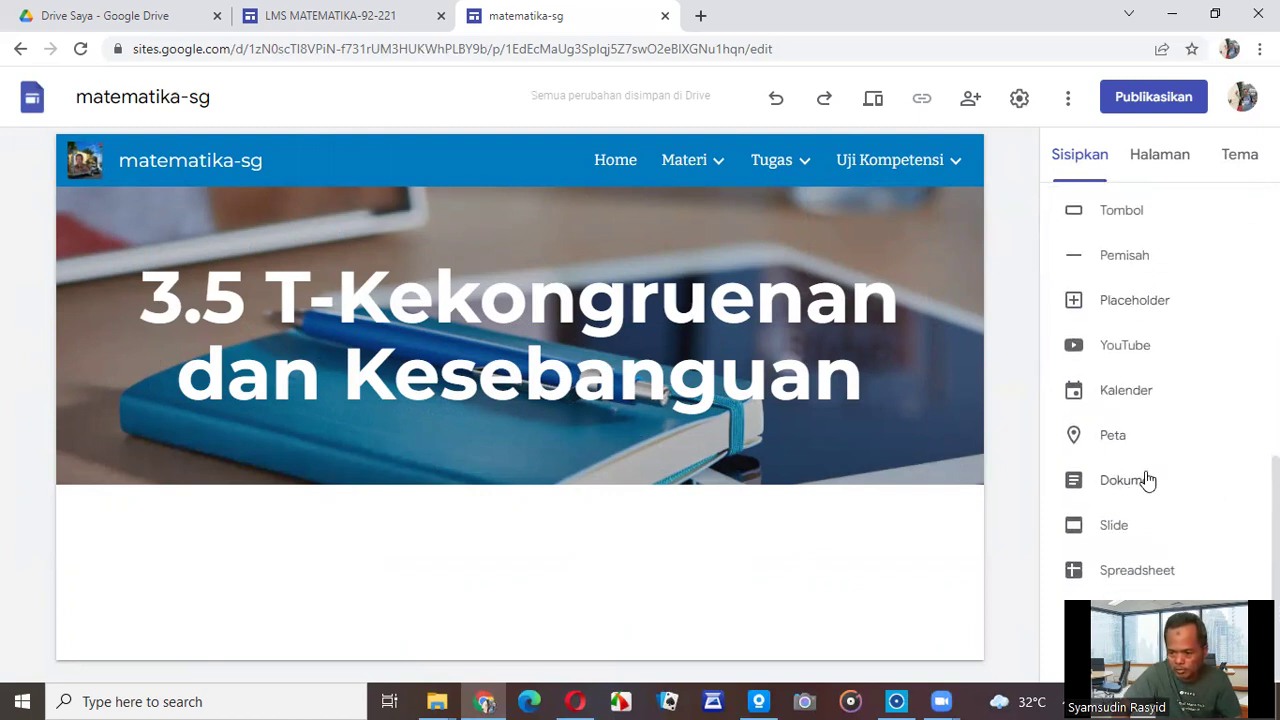
left_click(1100, 615)
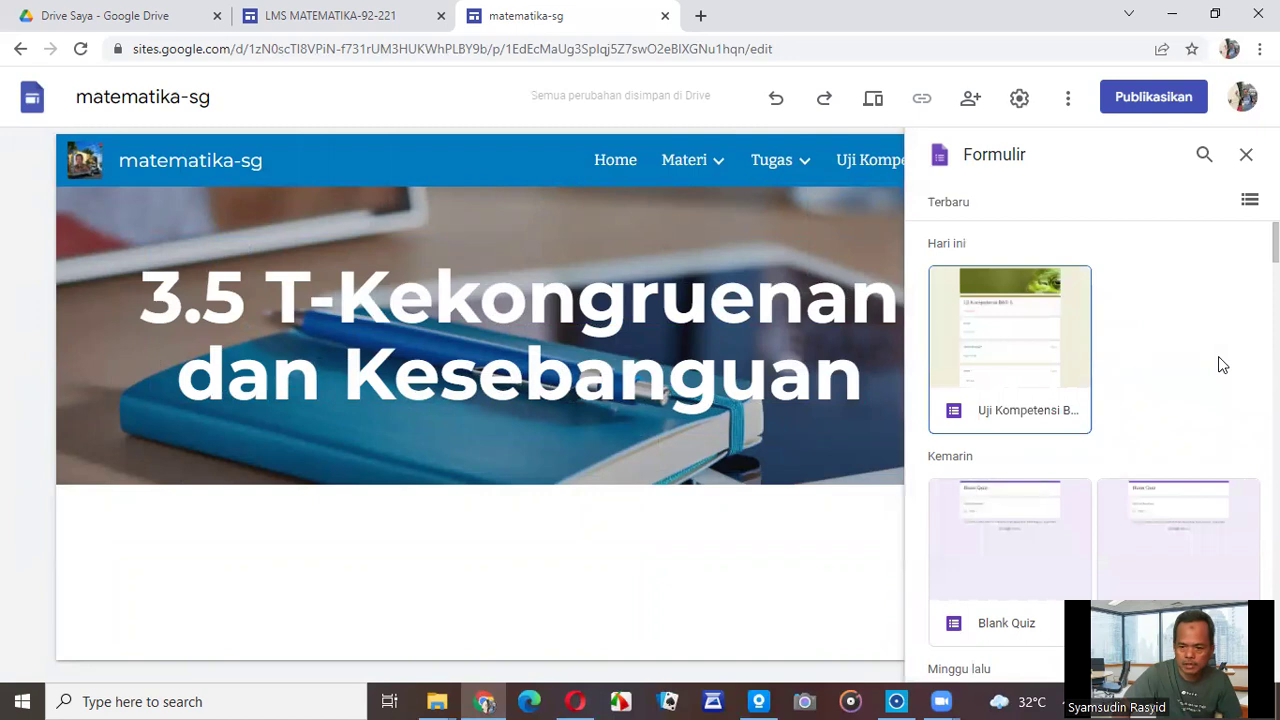
scroll(1177, 386, "down", 1)
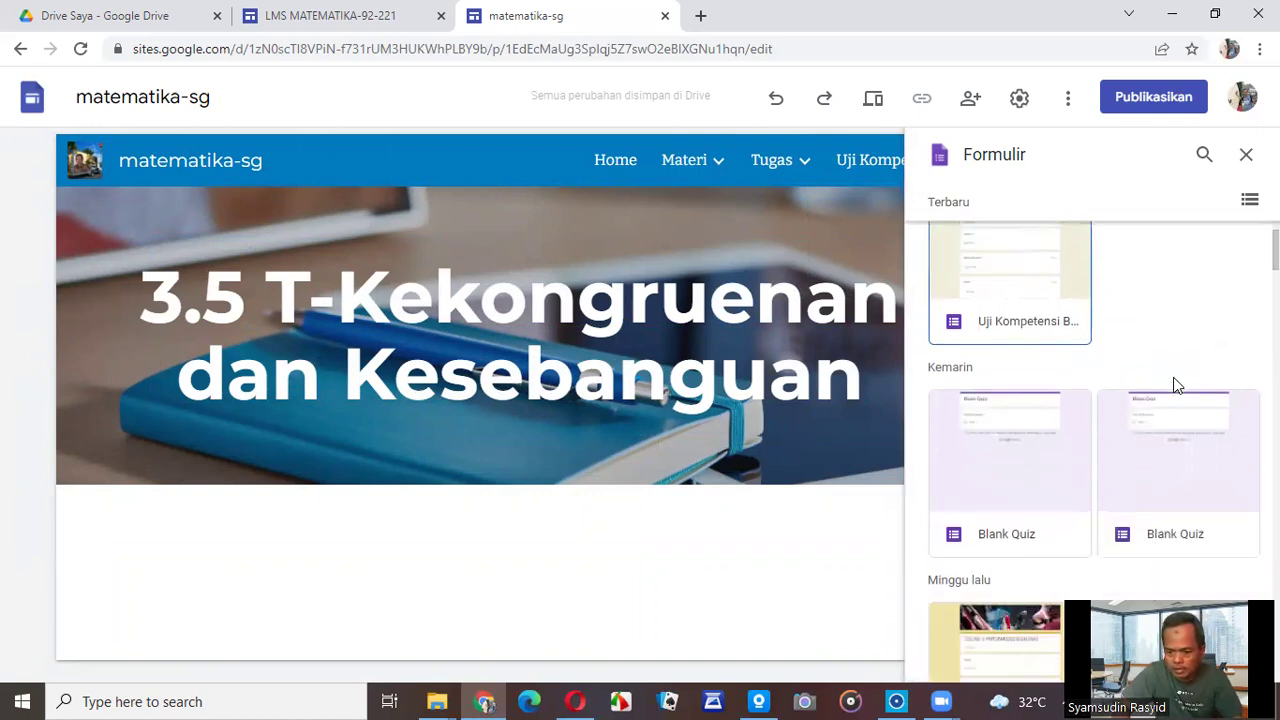
scroll(1177, 386, "down", 2)
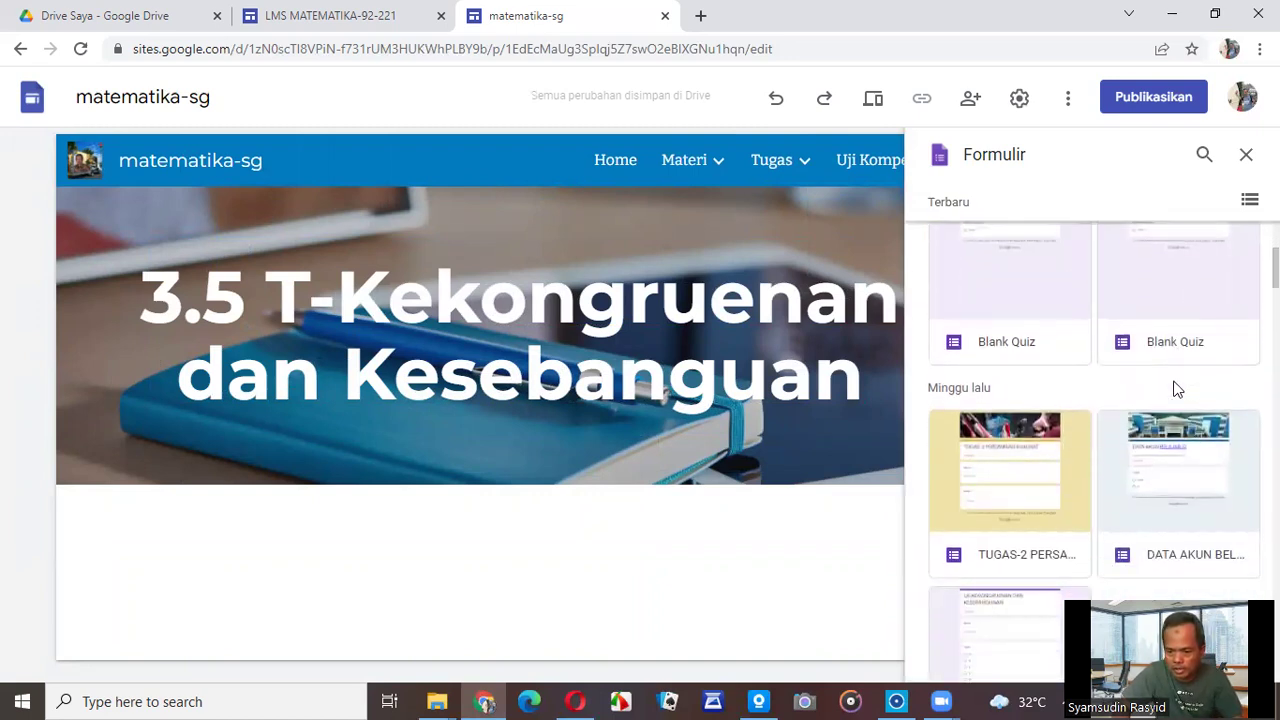
scroll(1177, 389, "down", 1)
scroll(1177, 389, "down", 1)
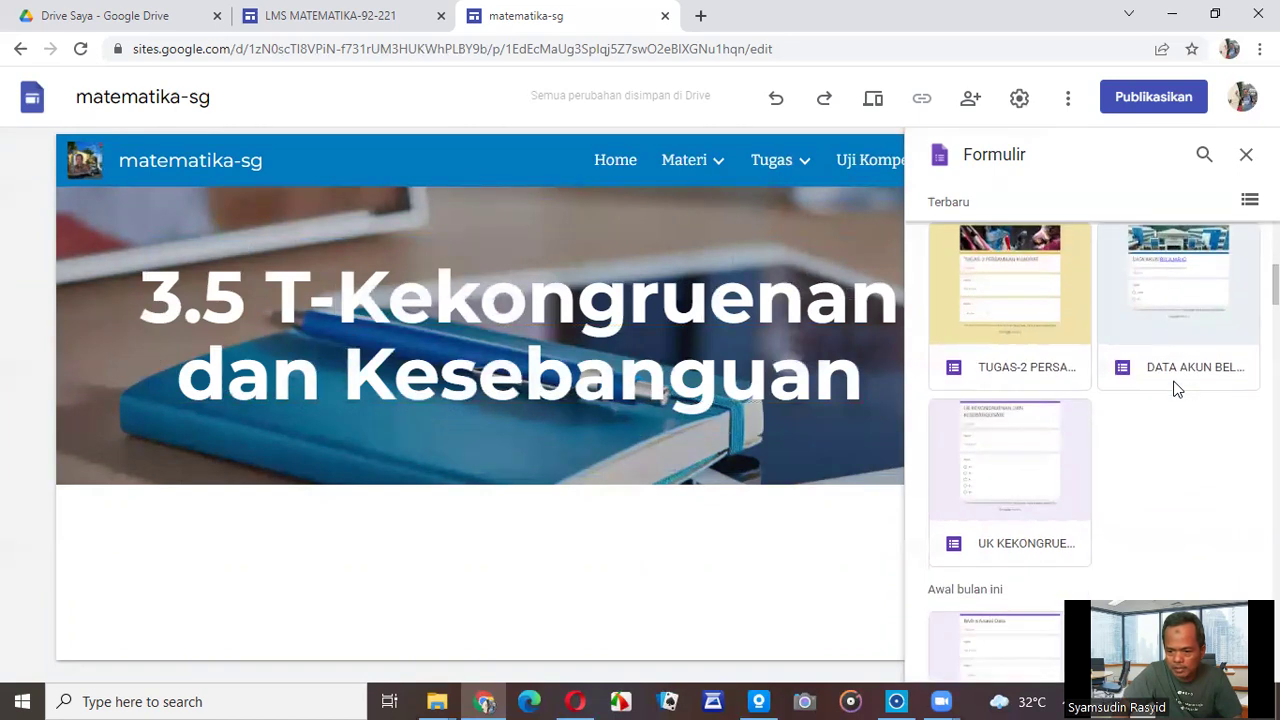
scroll(1177, 389, "up", 2)
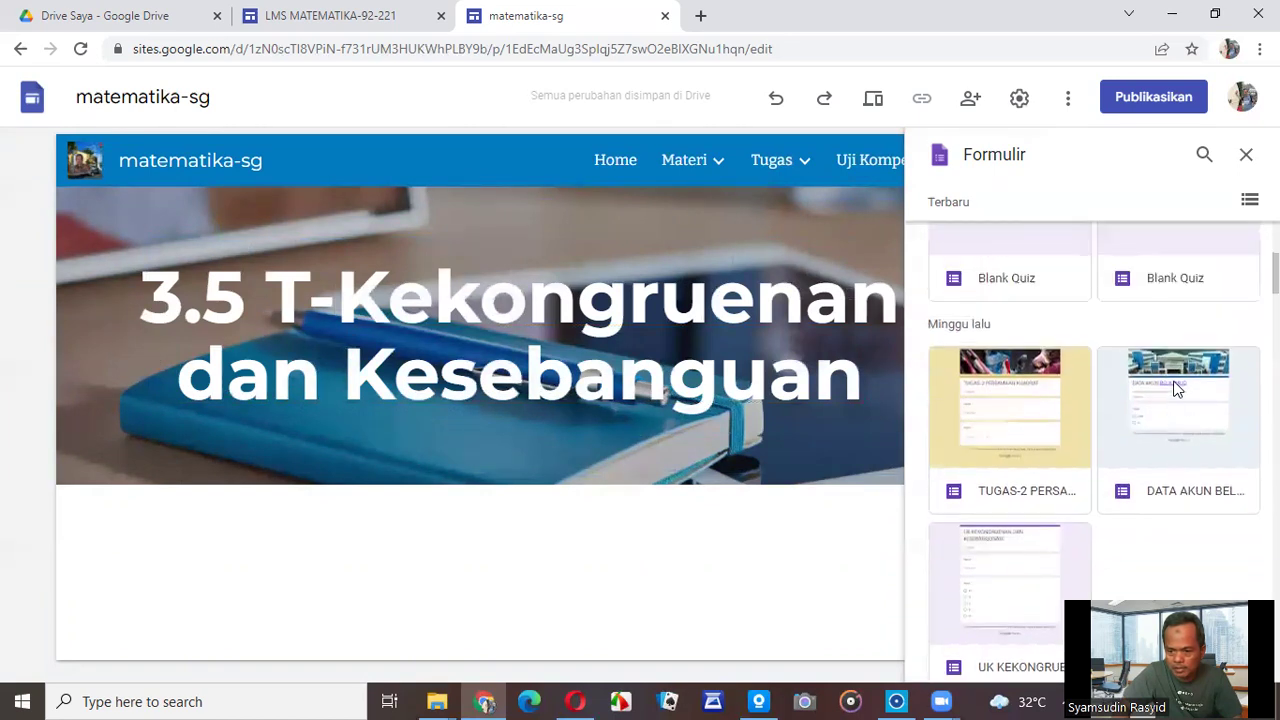
double_click(995, 452)
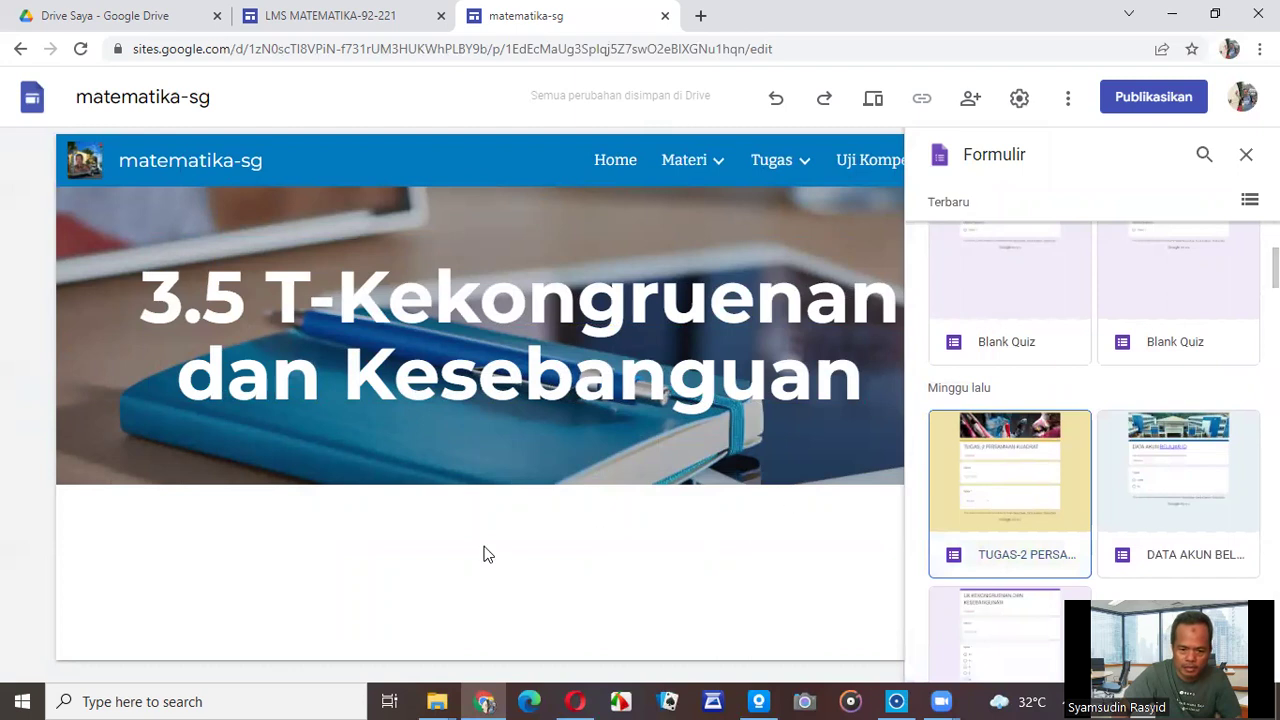
Embed the TUGAS-2 PERSAMAAN KUADRAT form into the page.
scroll(1094, 440, "down", 3)
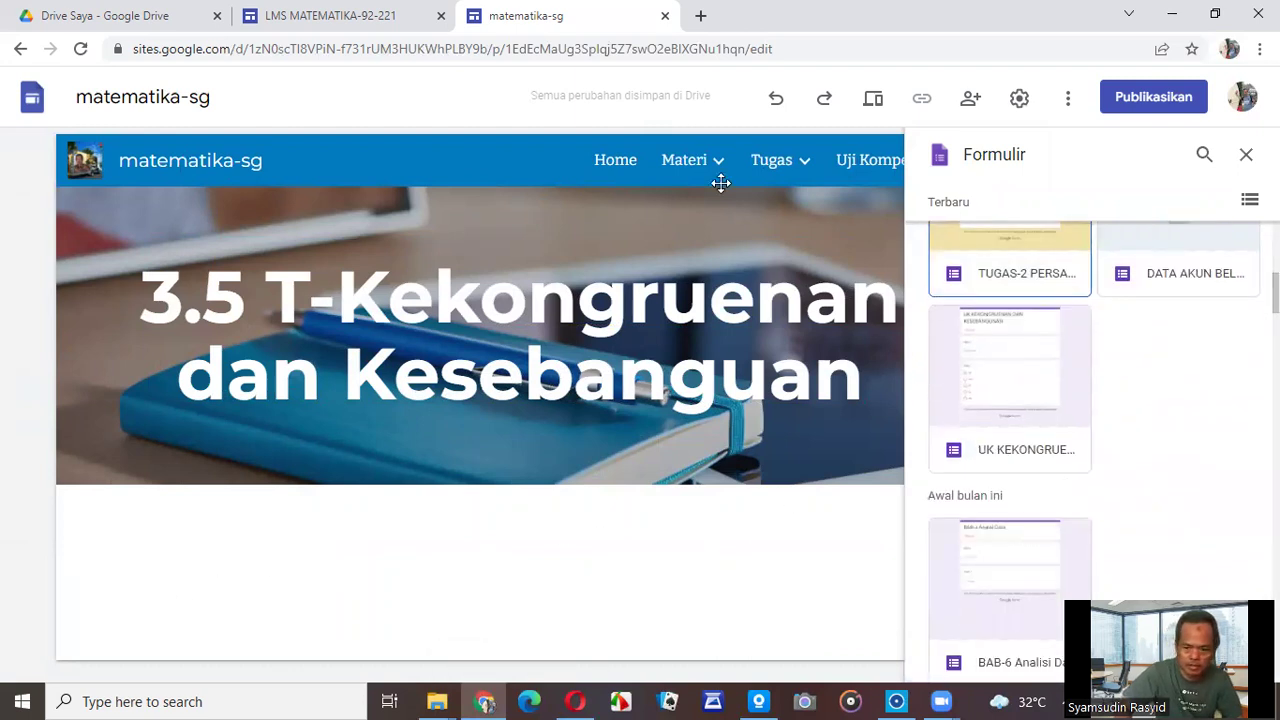
scroll(1224, 548, "down", 8)
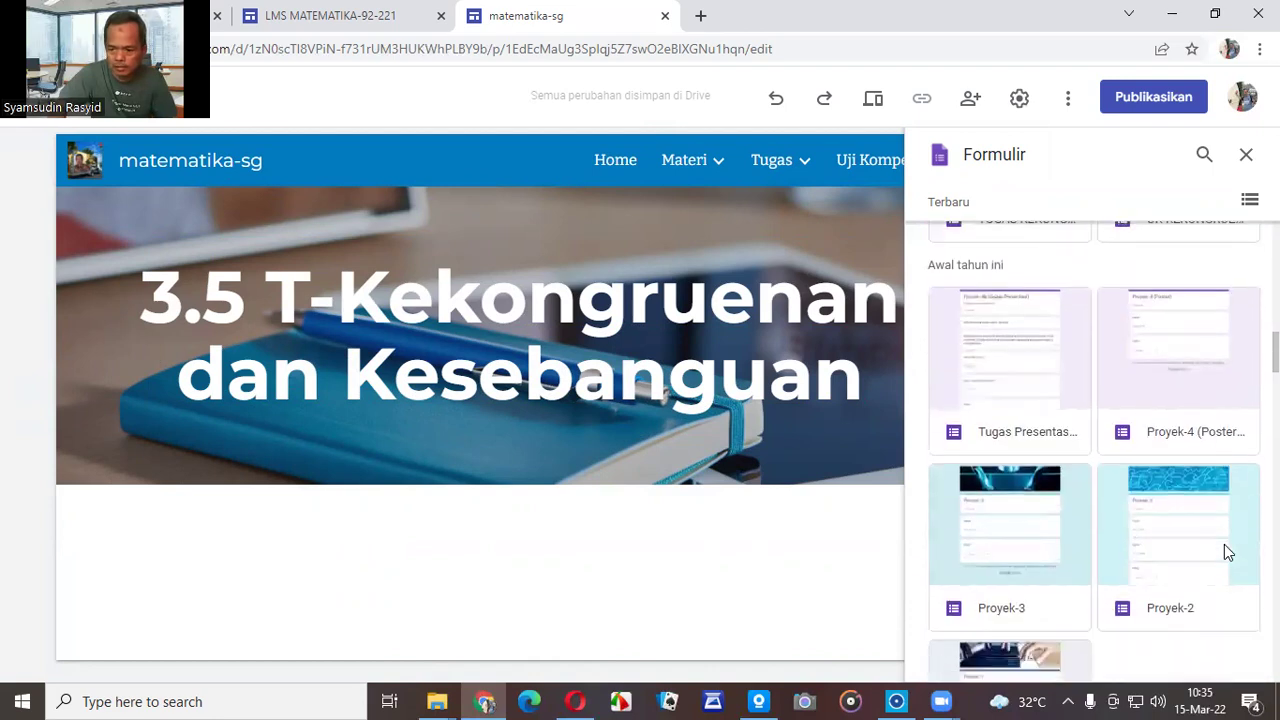
scroll(1224, 546, "up", 12)
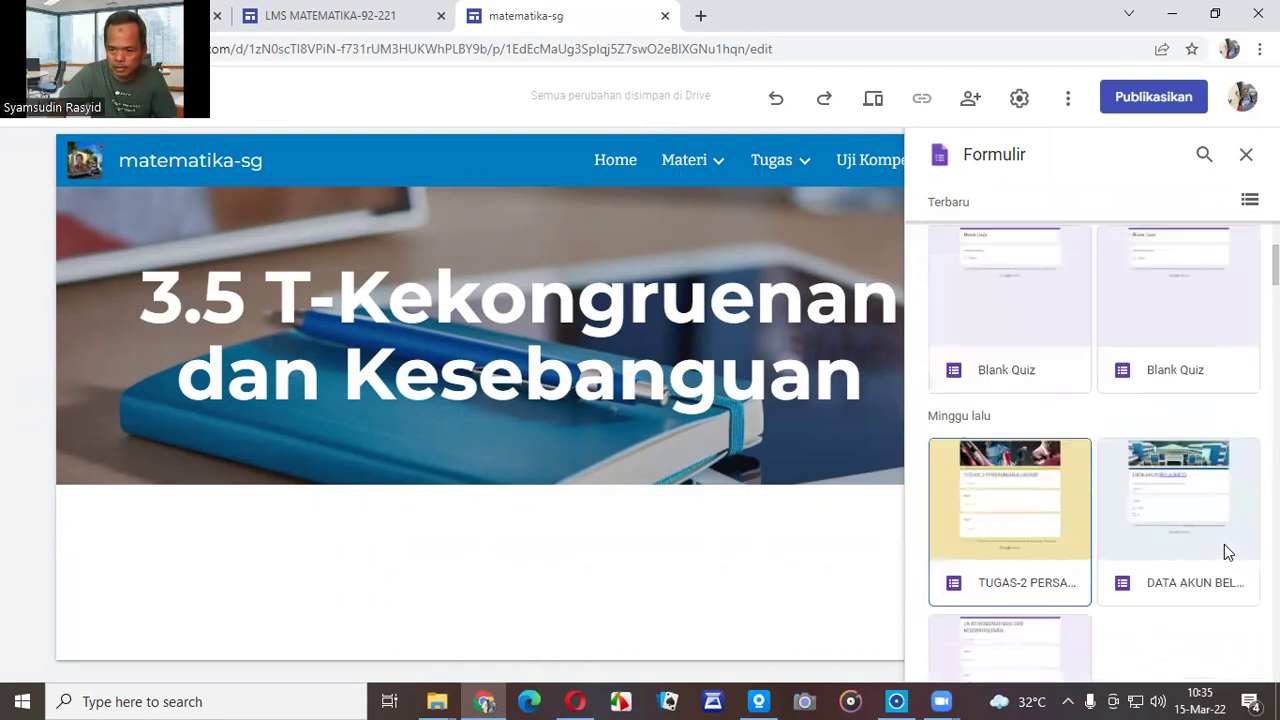
scroll(1228, 552, "down", 2)
left_click(1037, 591)
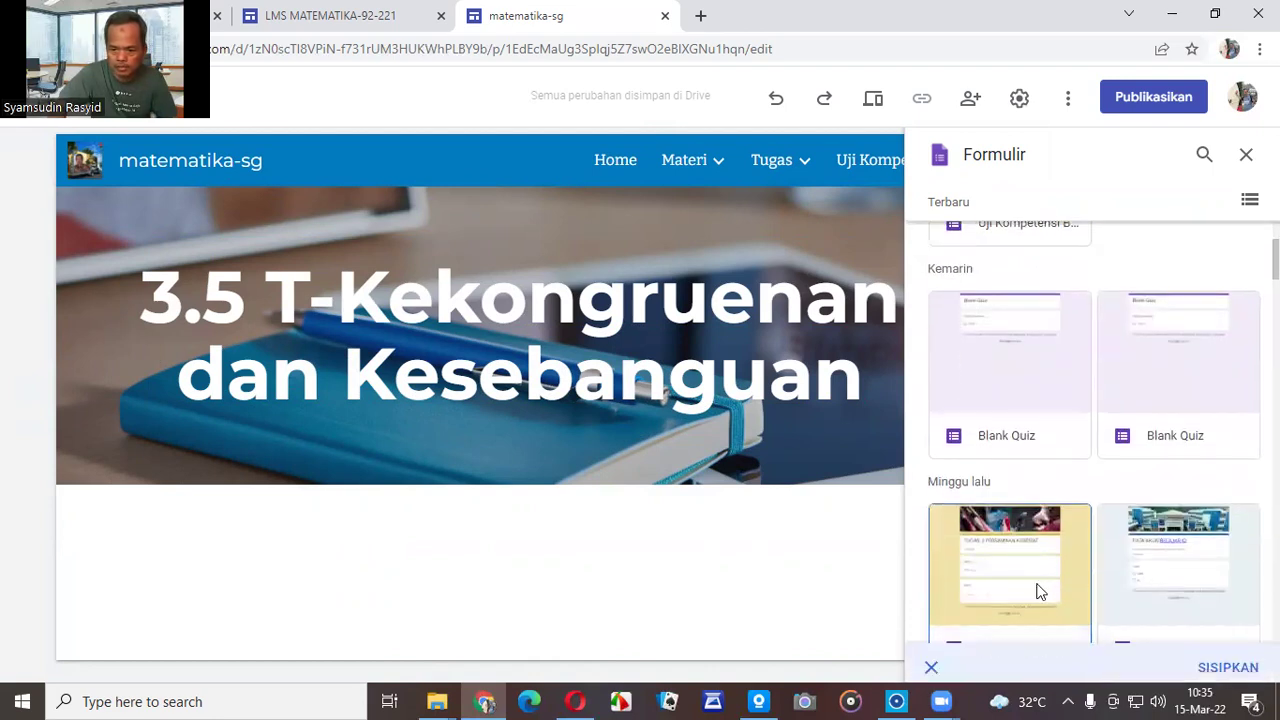
double_click(1009, 617)
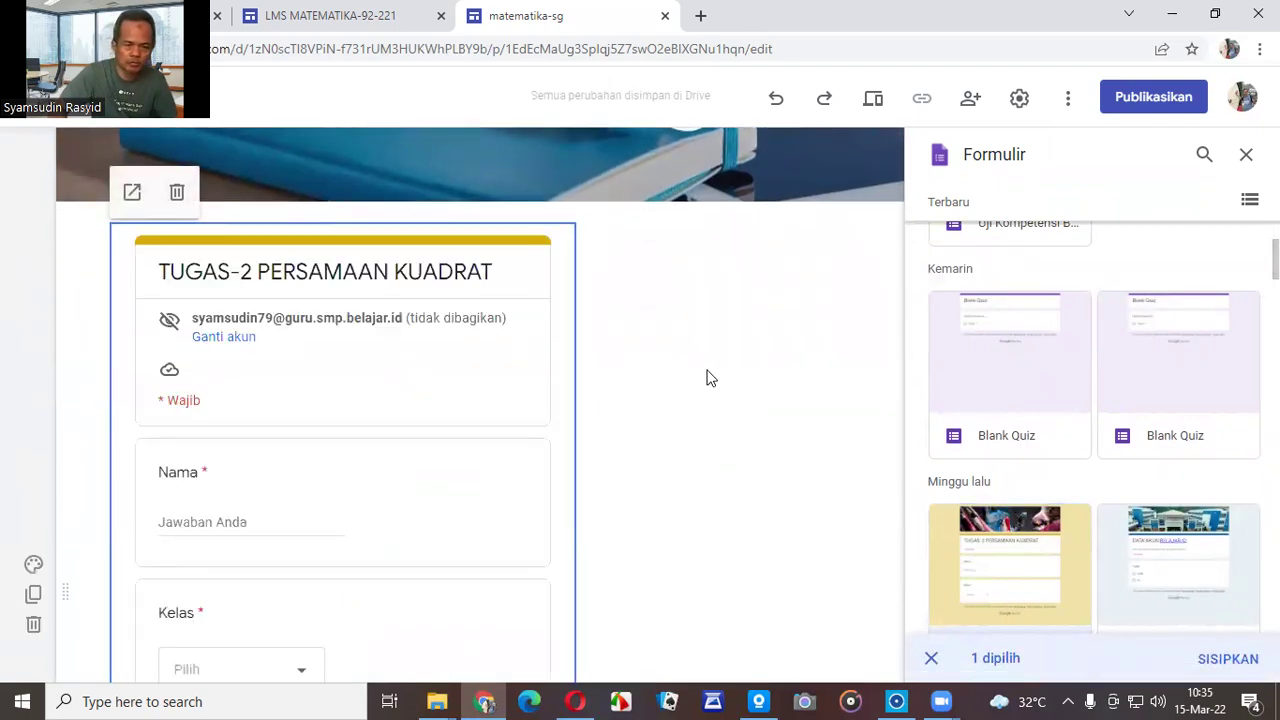
Delete the embedded form block and close the forms picker.
scroll(607, 361, "down", 5)
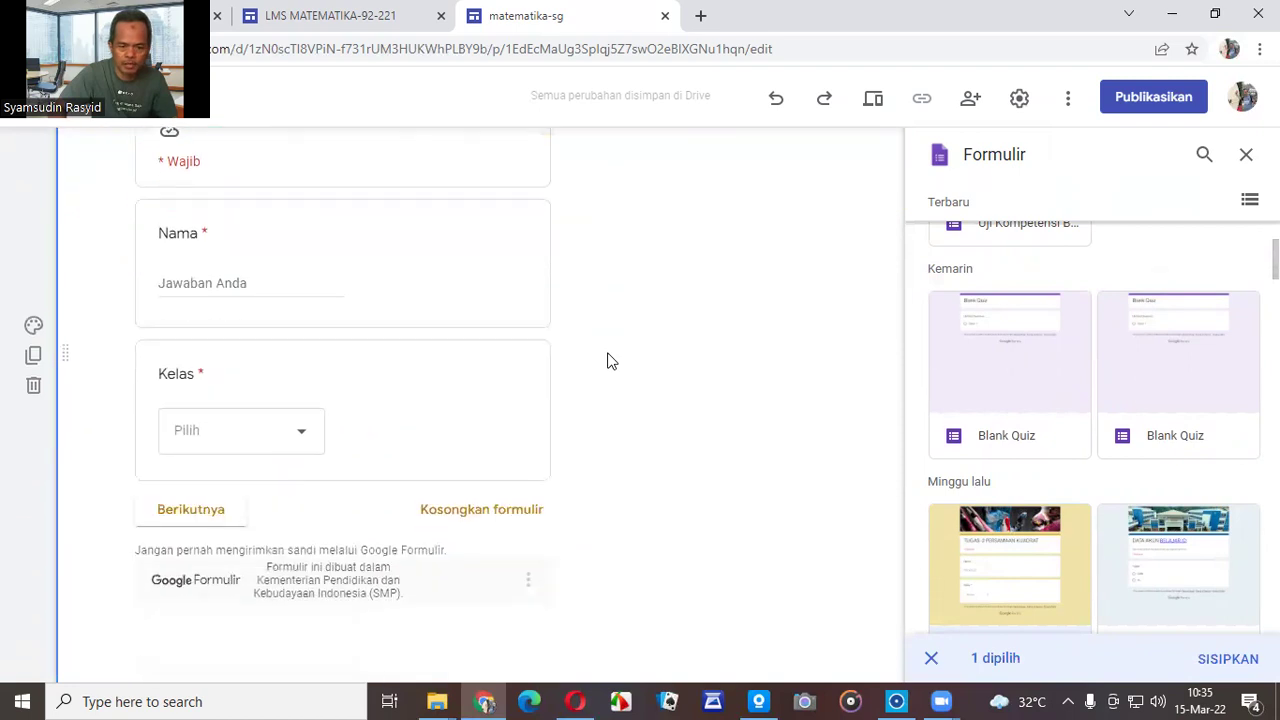
scroll(607, 361, "up", 3)
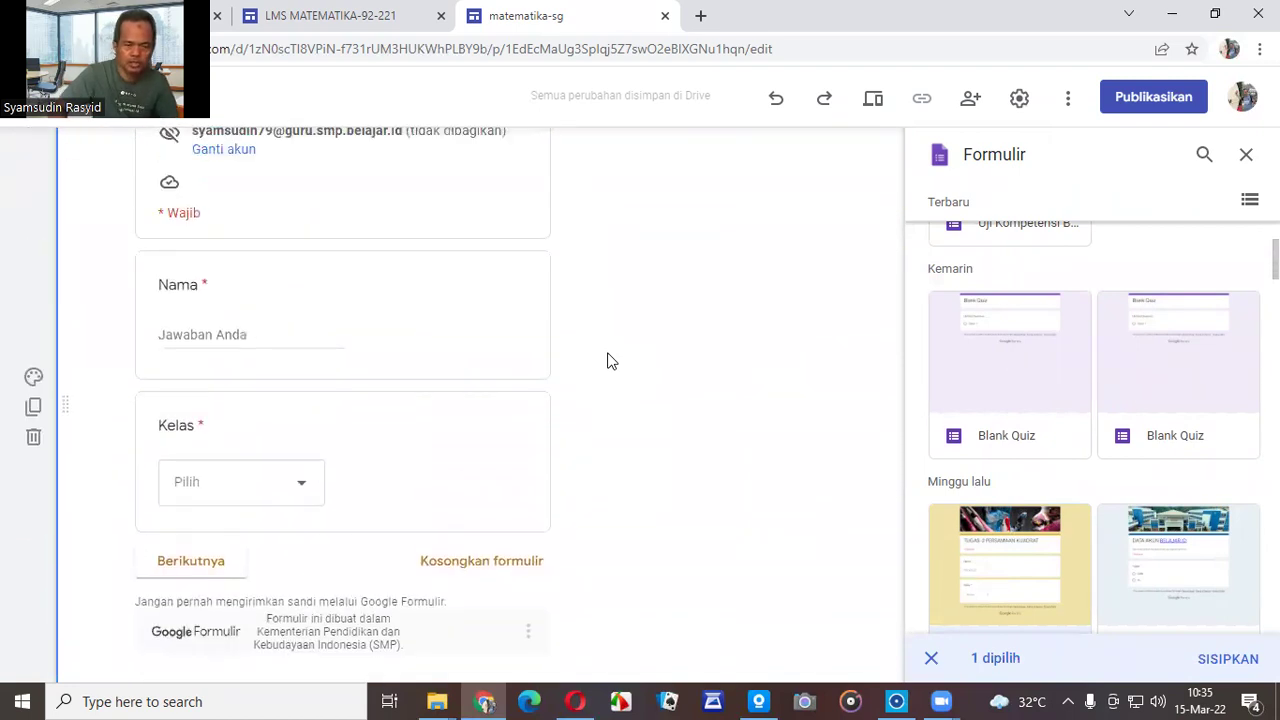
scroll(607, 361, "down", 4)
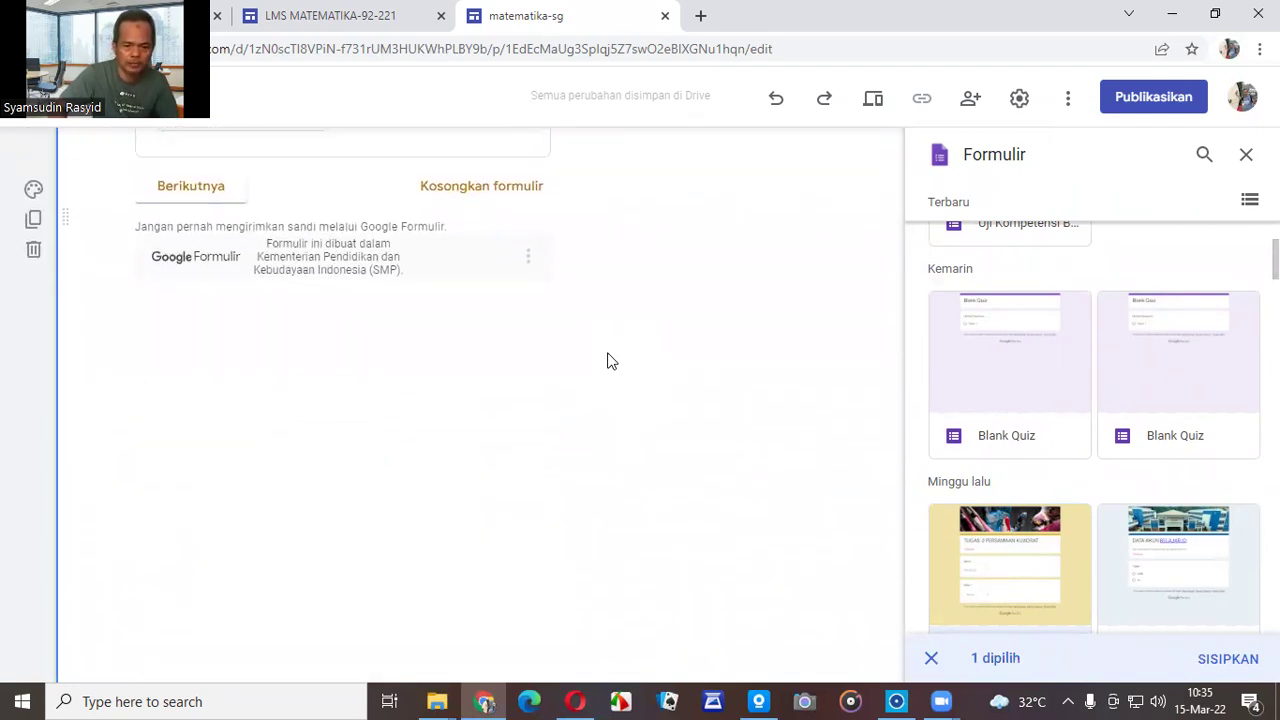
left_click(334, 360)
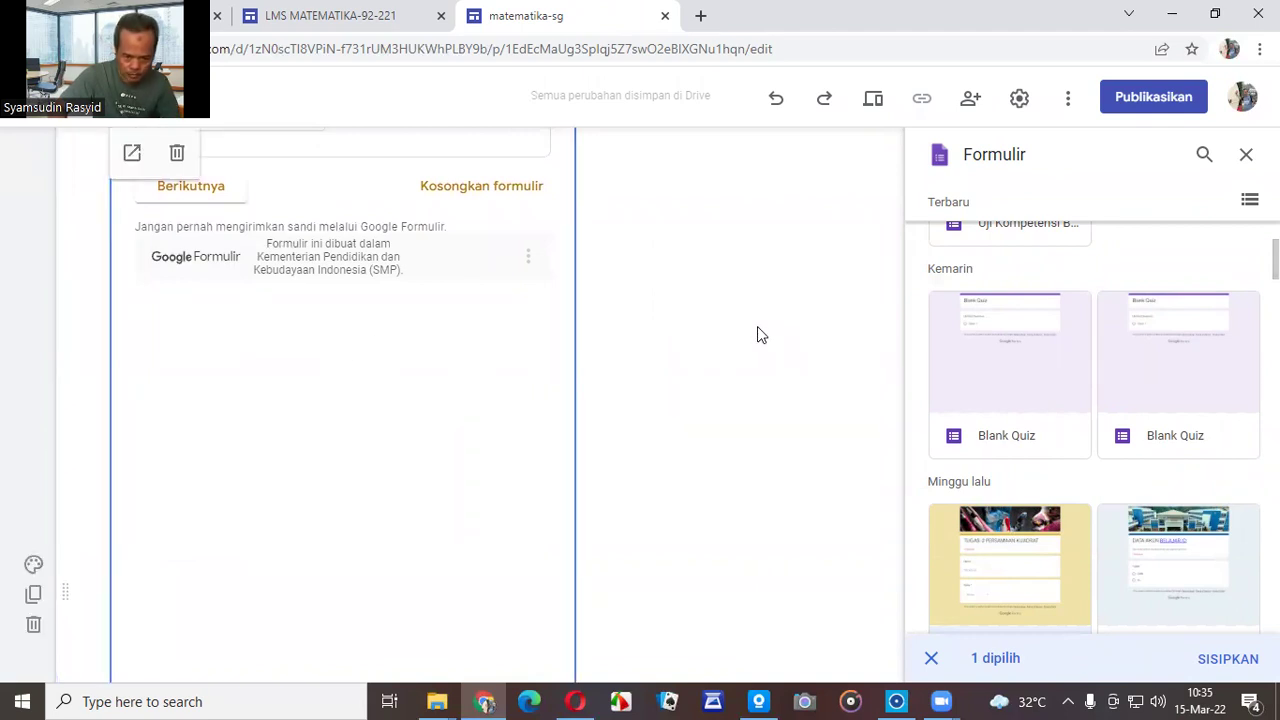
scroll(646, 329, "up", 3)
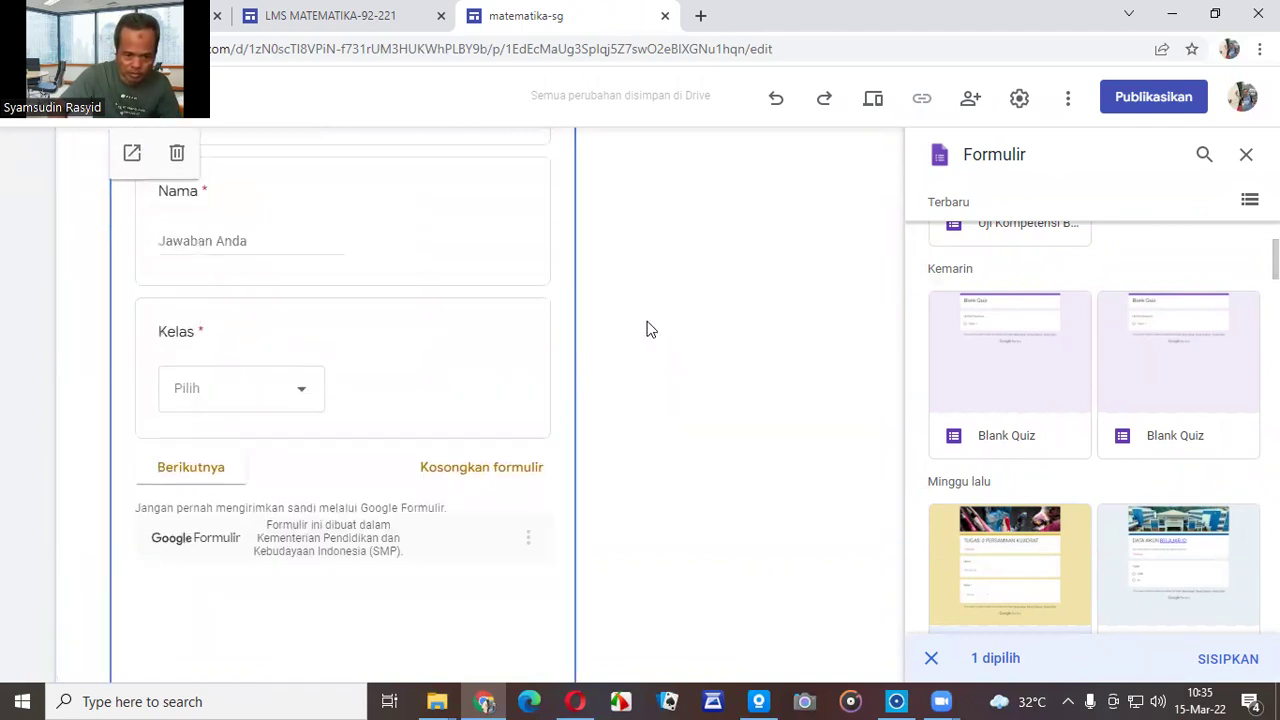
scroll(646, 329, "up", 3)
scroll(646, 329, "down", 6)
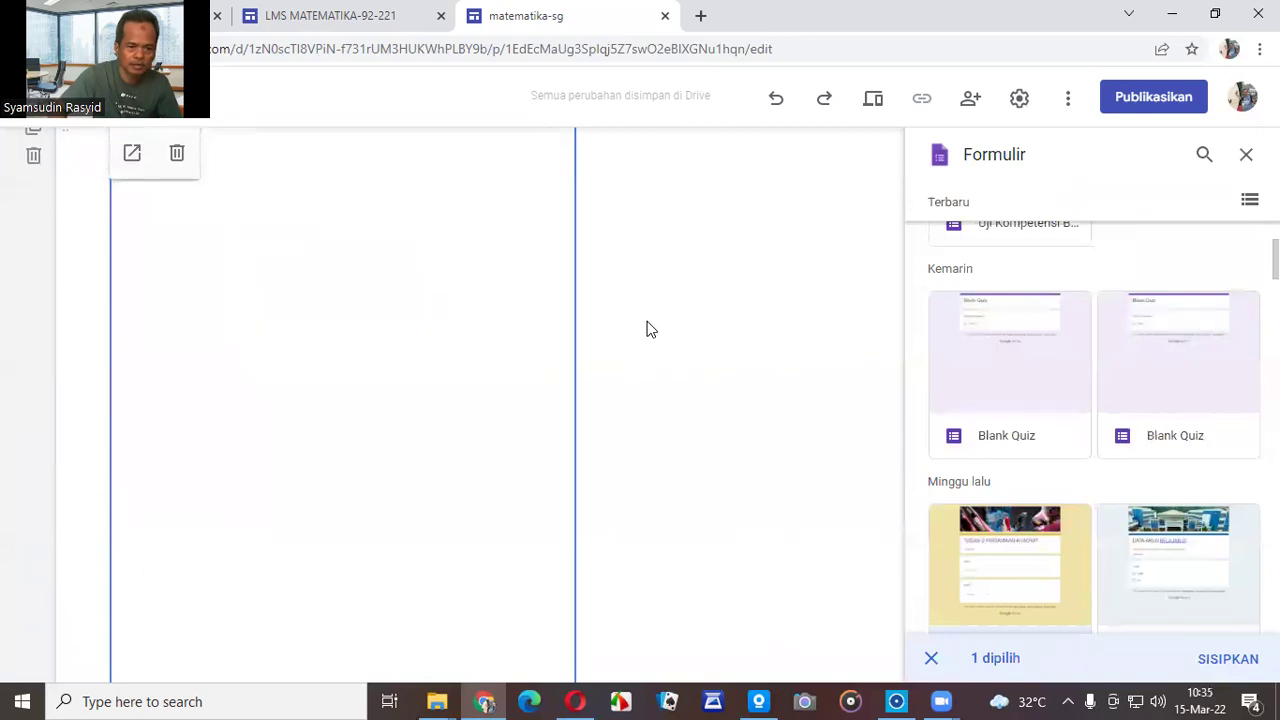
left_click(178, 155)
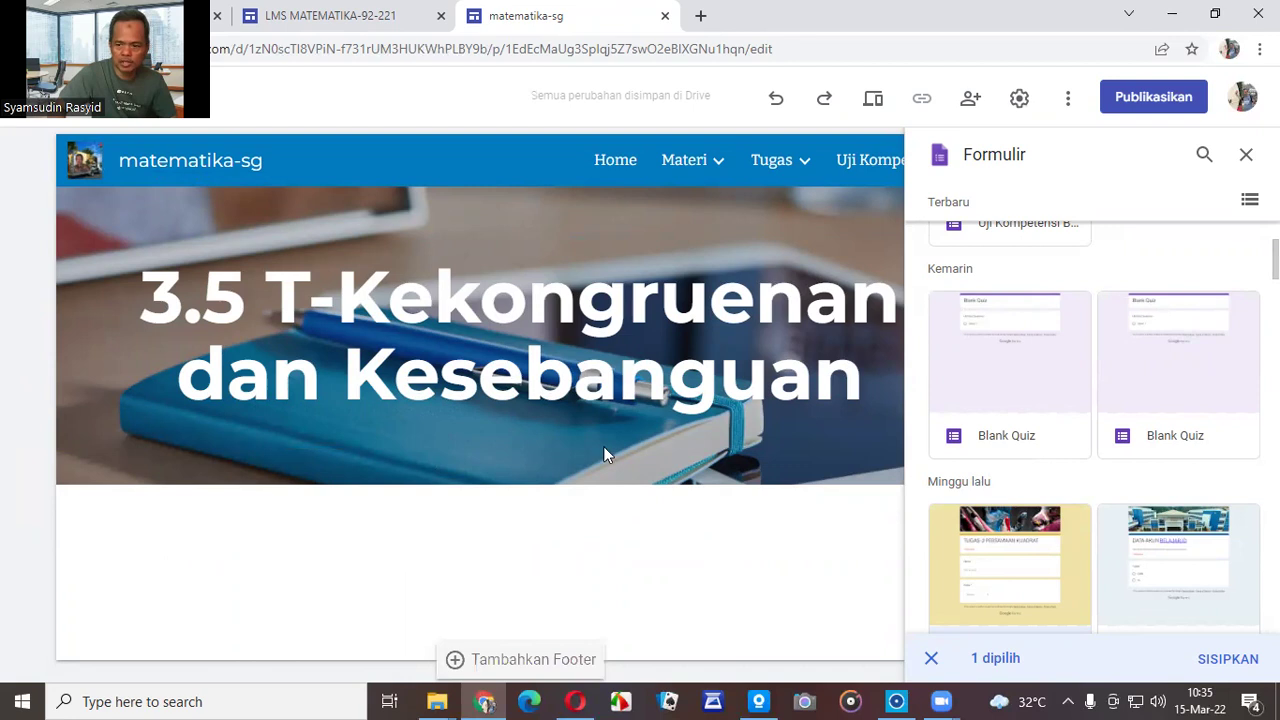
scroll(1094, 430, "up", 2)
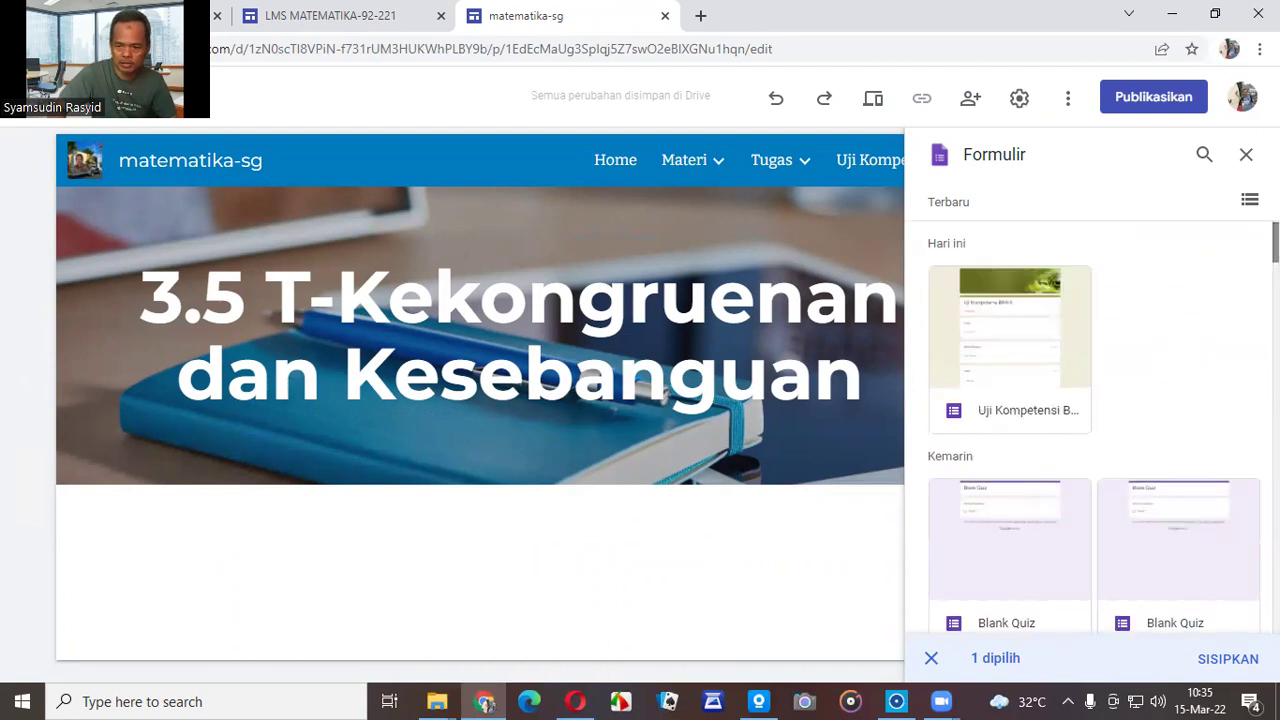
left_click(1246, 158)
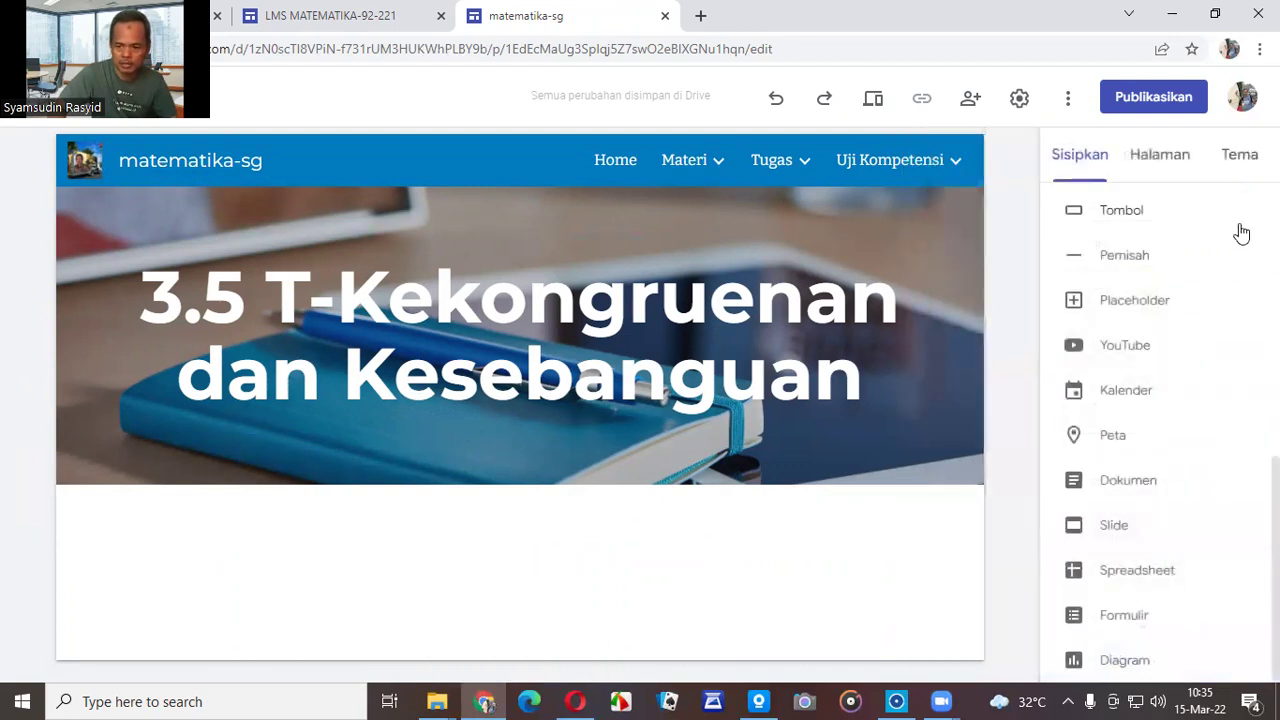
Insert a button named 'Tugas-1 Kekongruenan dan Kesebanguan', then switch to Google Drive for its link.
scroll(1181, 265, "up", 4)
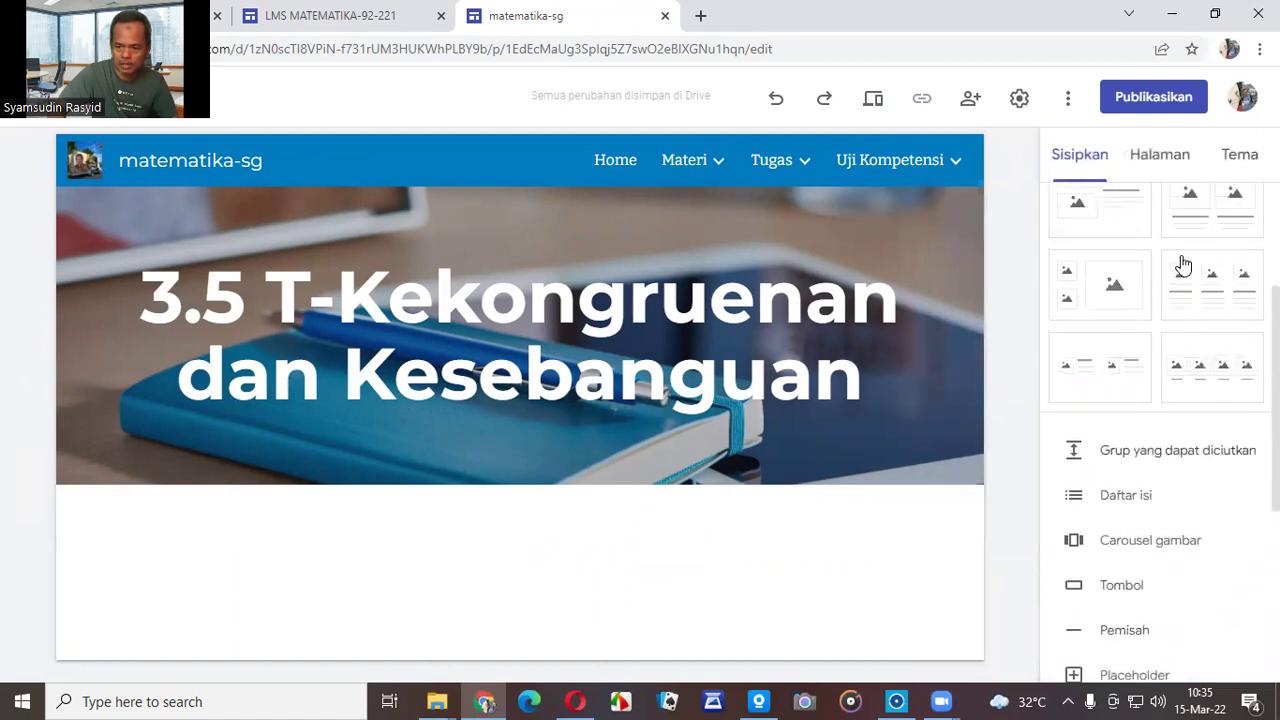
scroll(1182, 262, "down", 3)
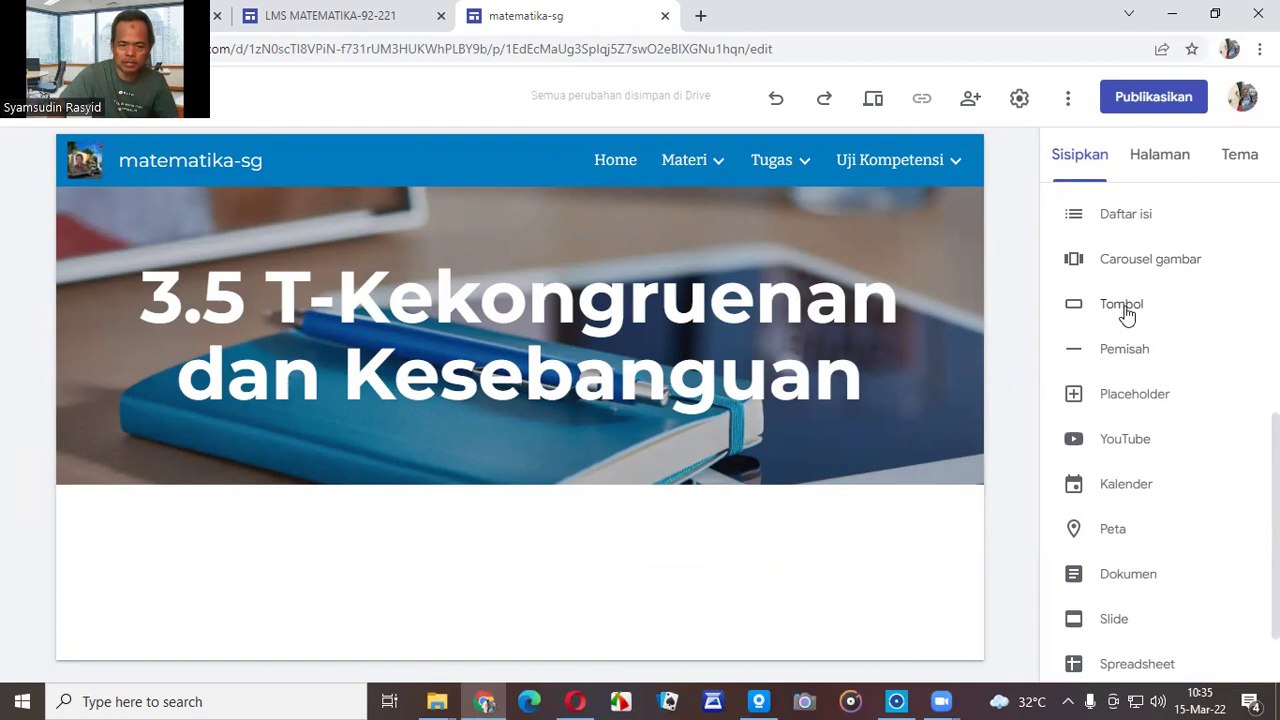
left_click(1125, 306)
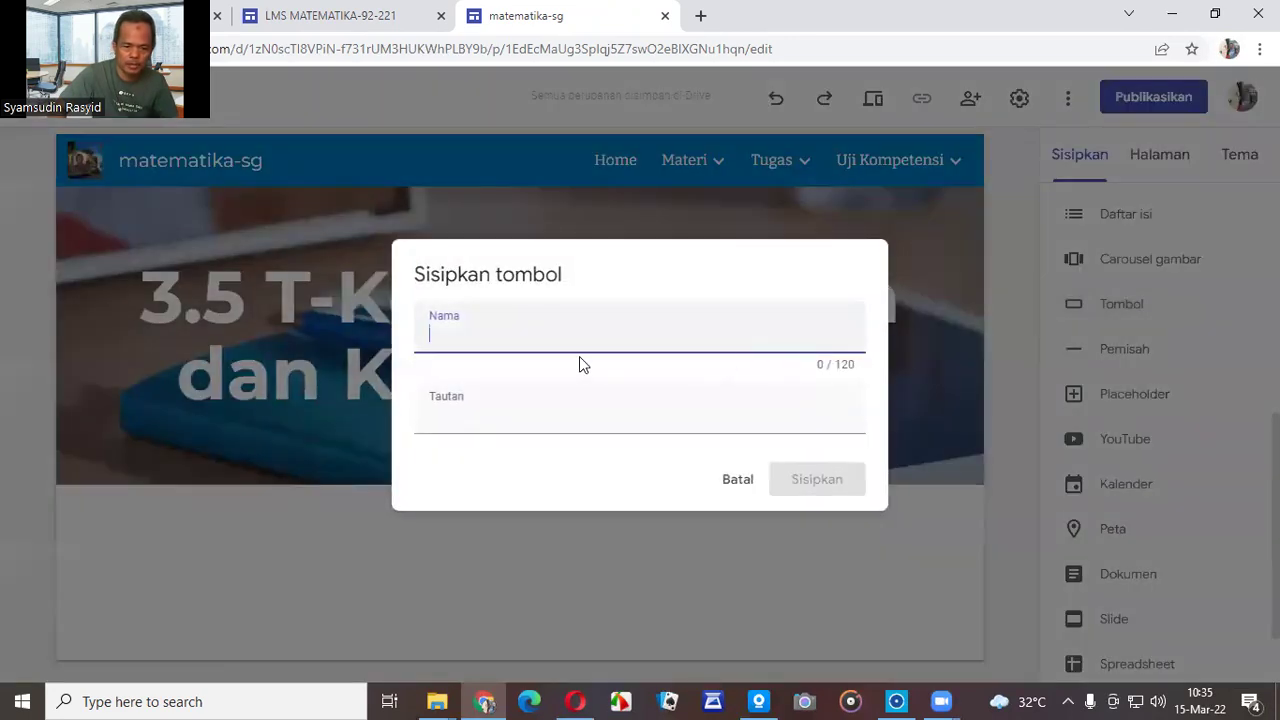
type("Tugas-")
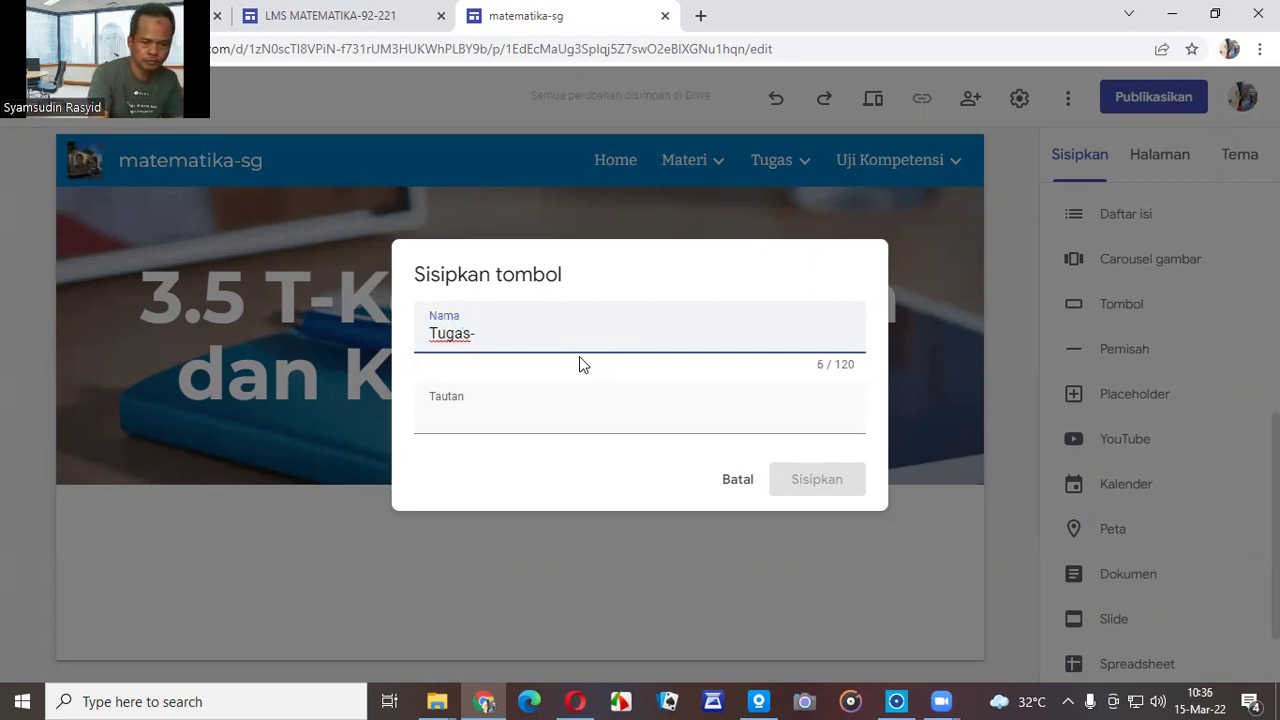
key("BackSpace")
type("1 Ke")
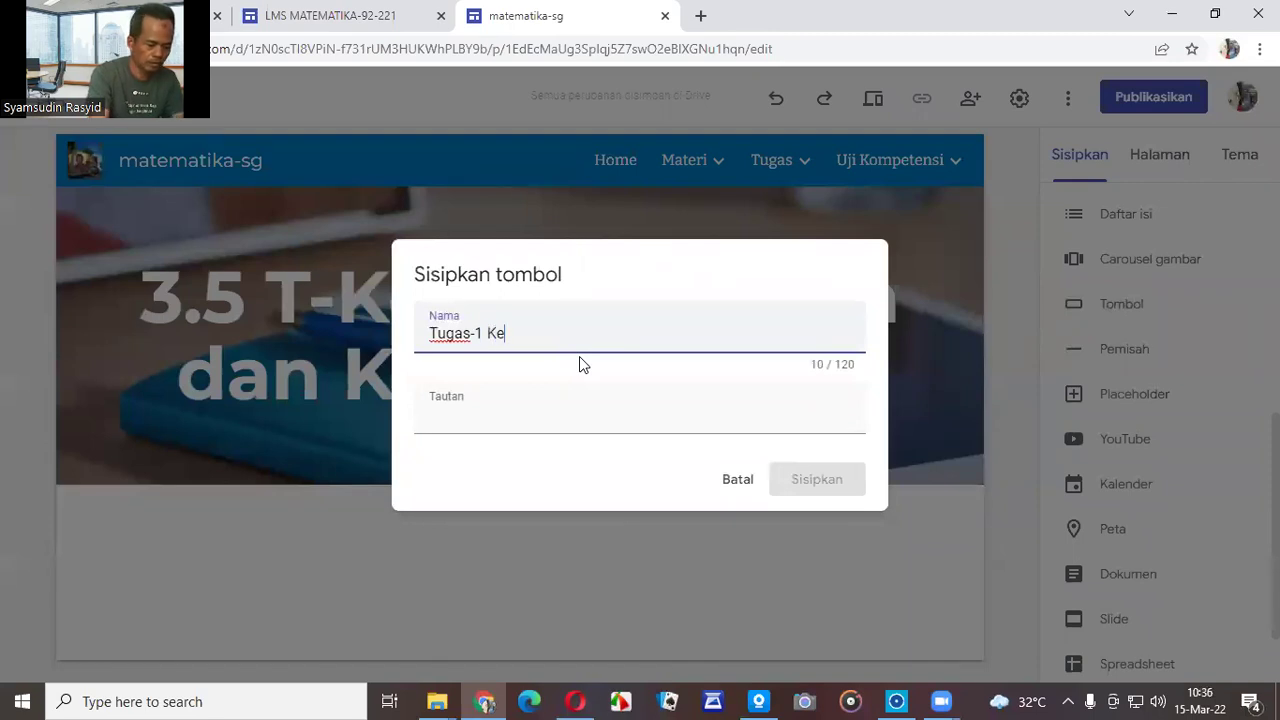
type("kong")
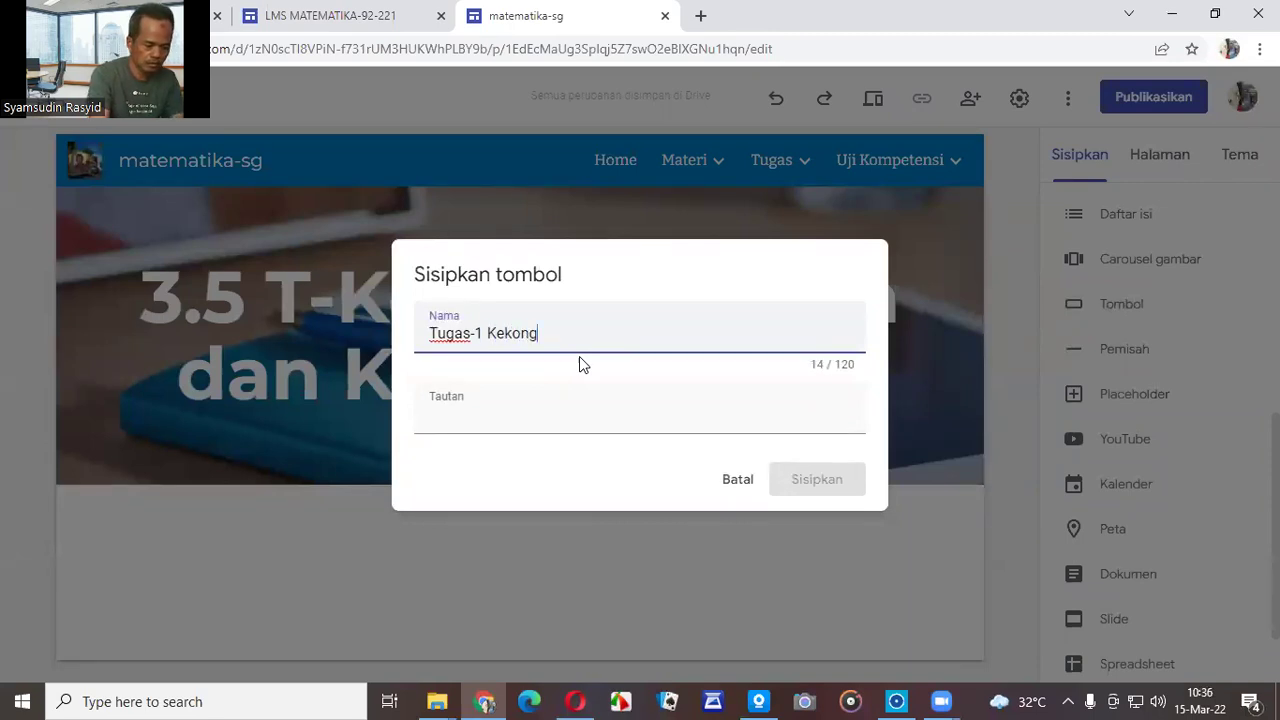
type("ruenan")
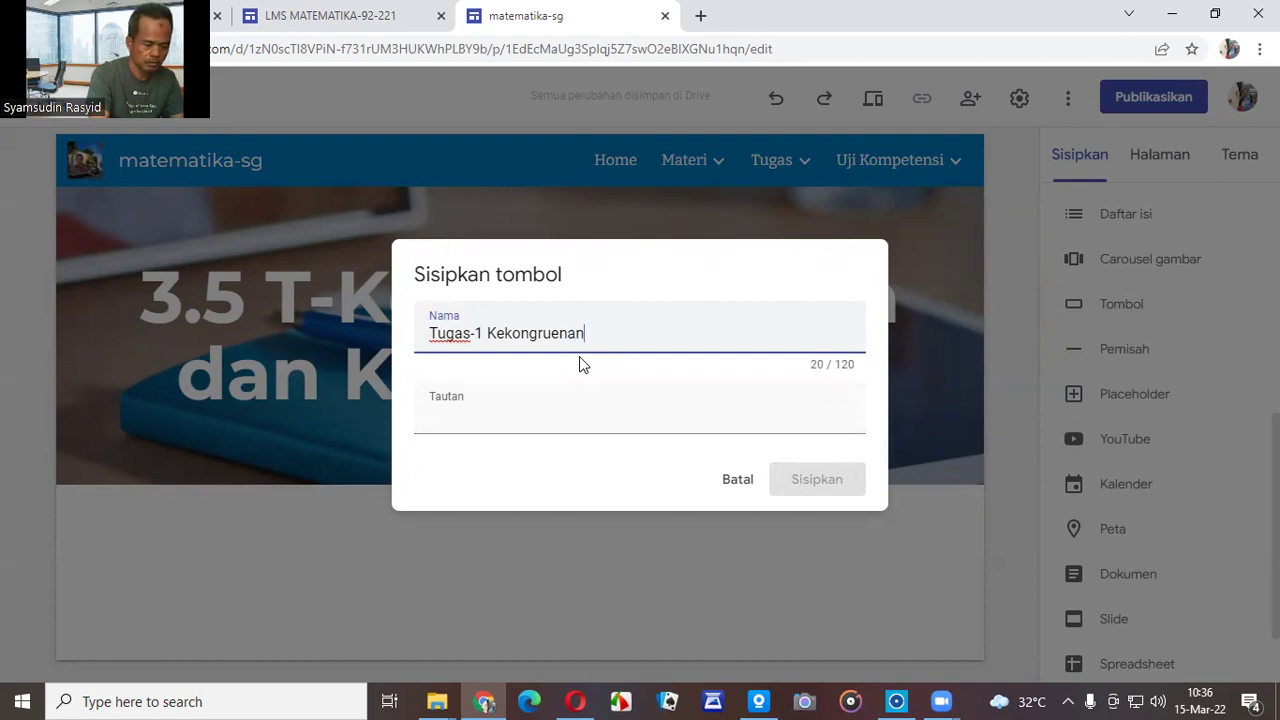
type(" dan Kesebanguan")
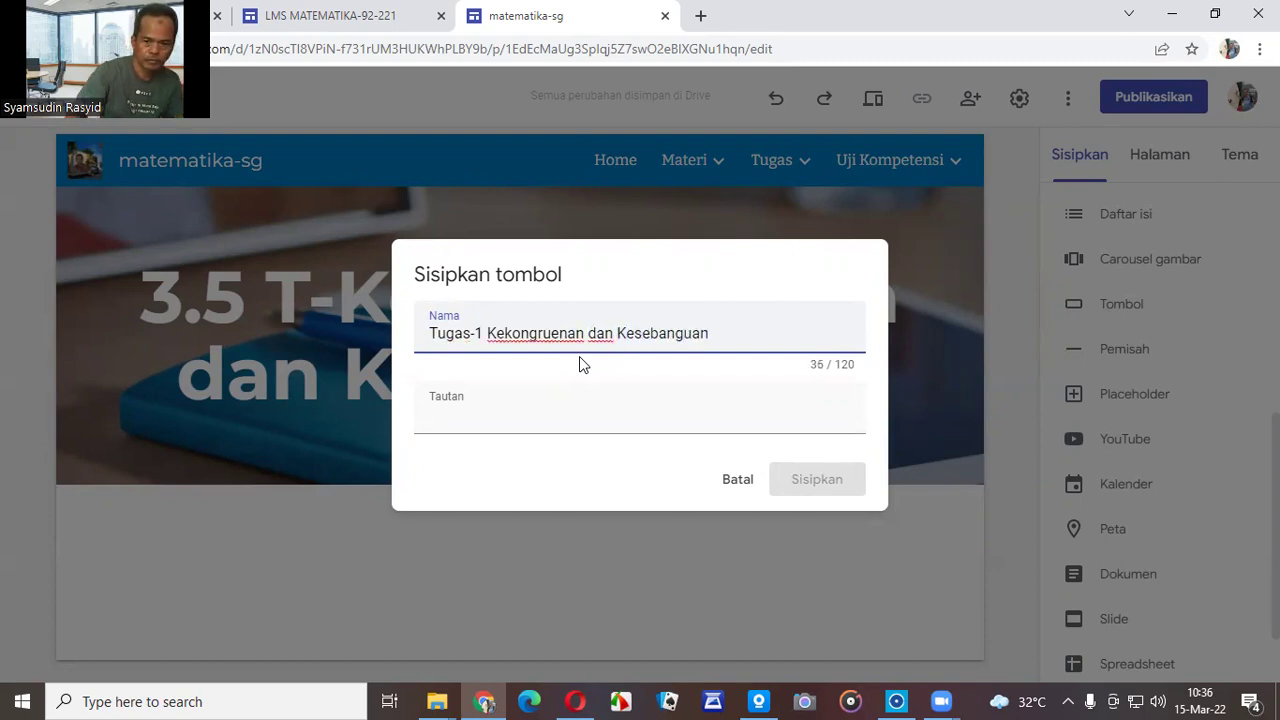
left_click(470, 410)
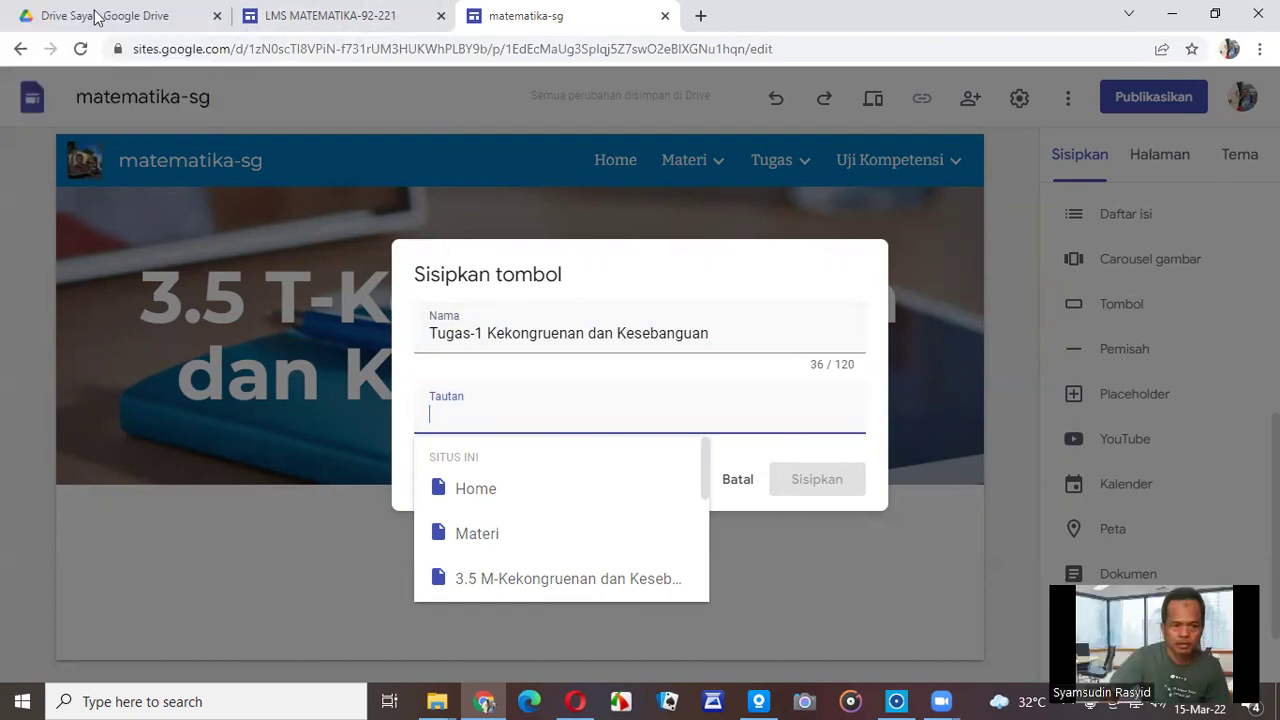
key("ctrl+1")
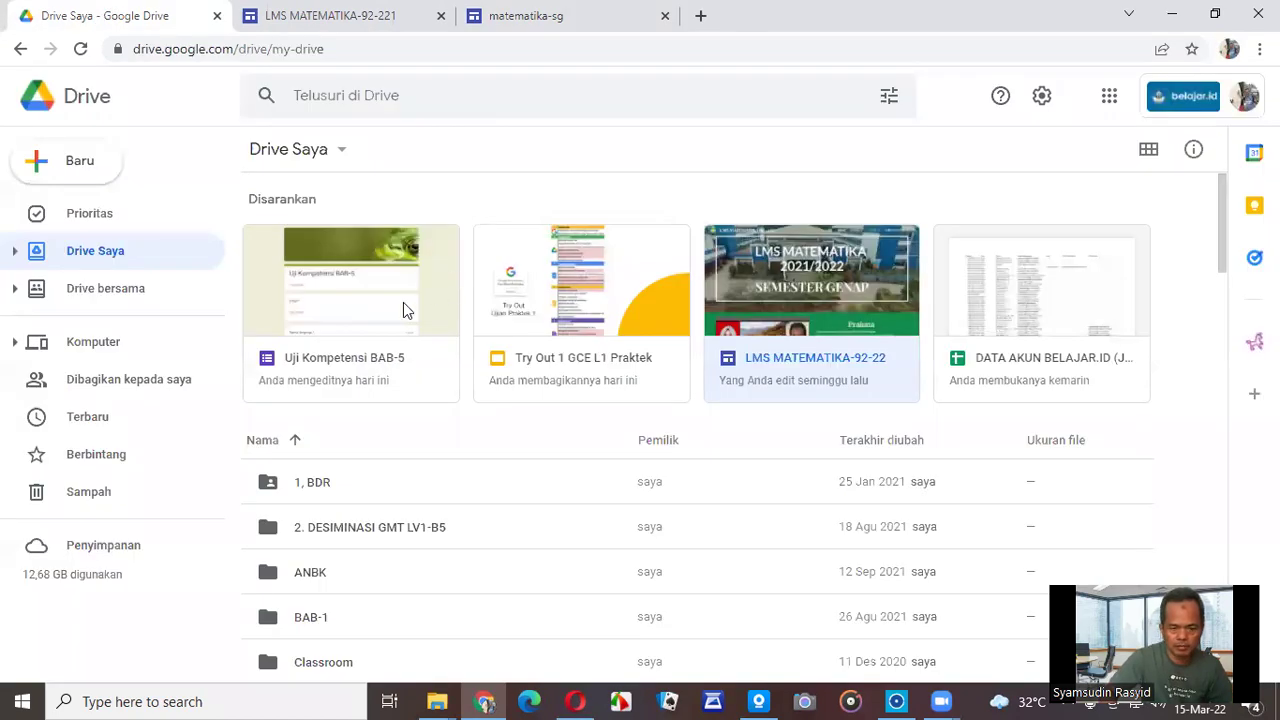
Open the Uji Kompetensi BAB-5 form from Drive's Disarankan list.
left_click(340, 365)
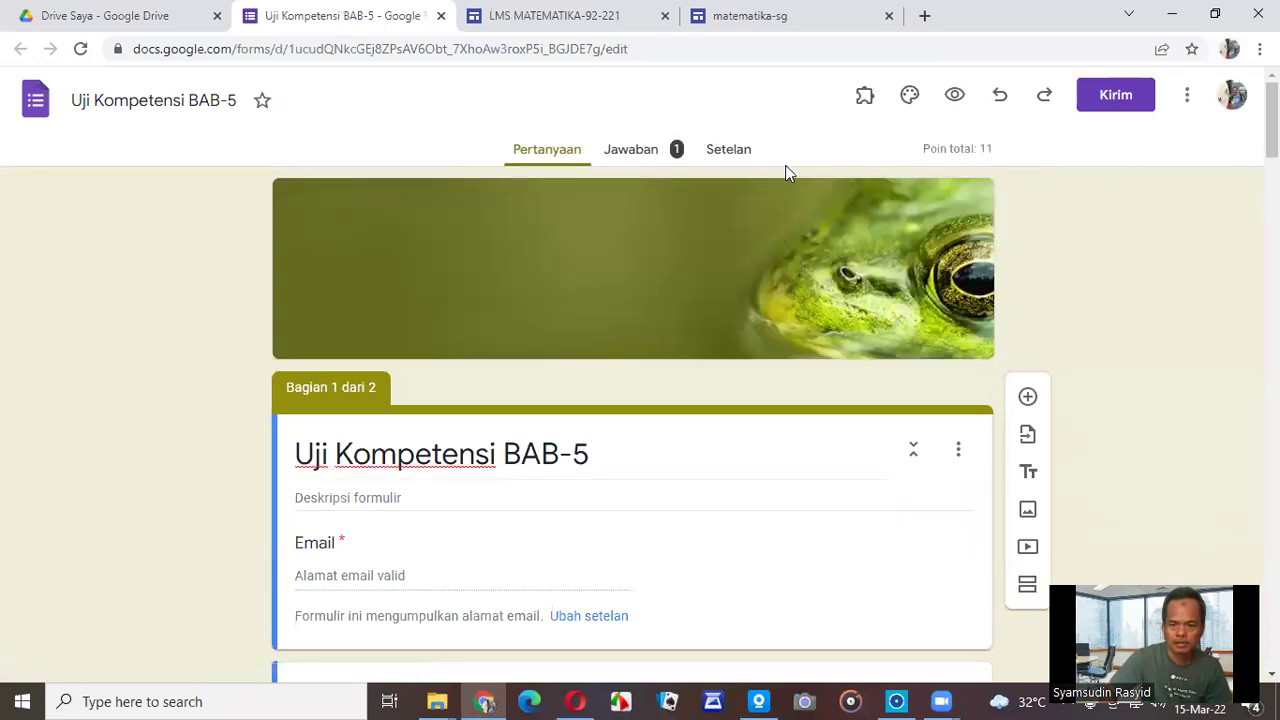
Copy the Uji Kompetensi BAB-5 form's share link from the Kirim link tab.
left_click(1107, 101)
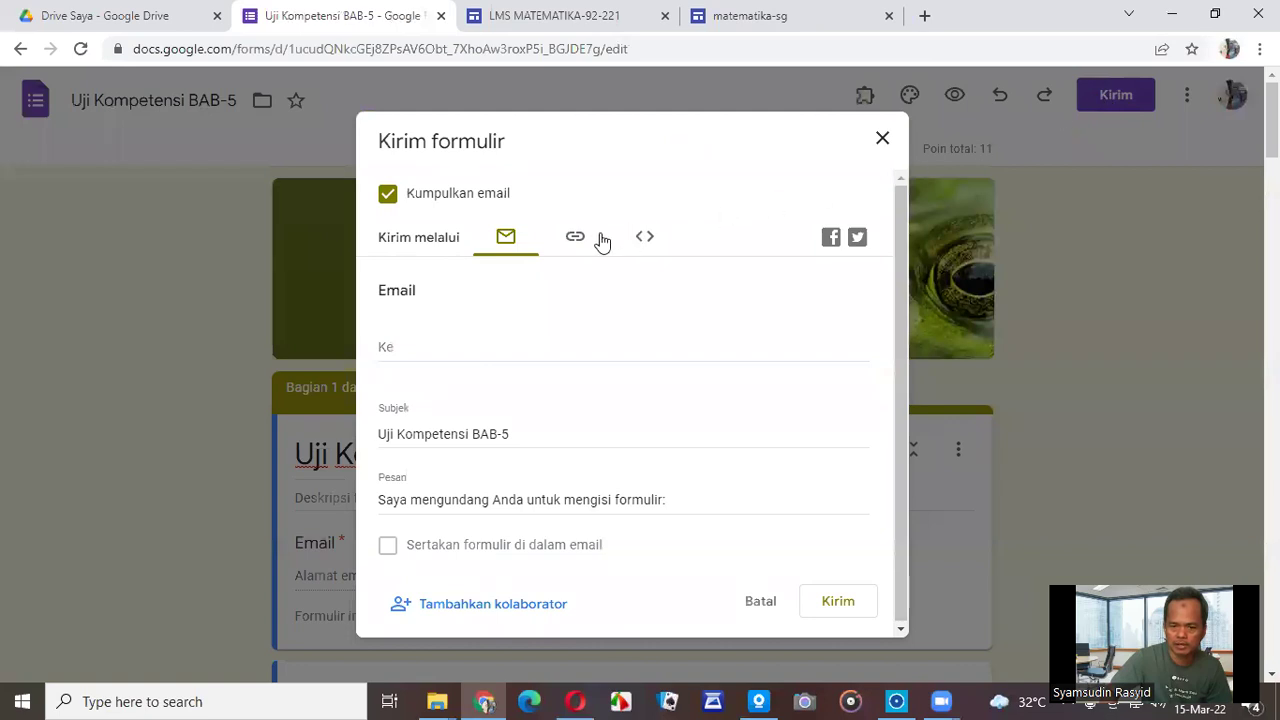
left_click(577, 244)
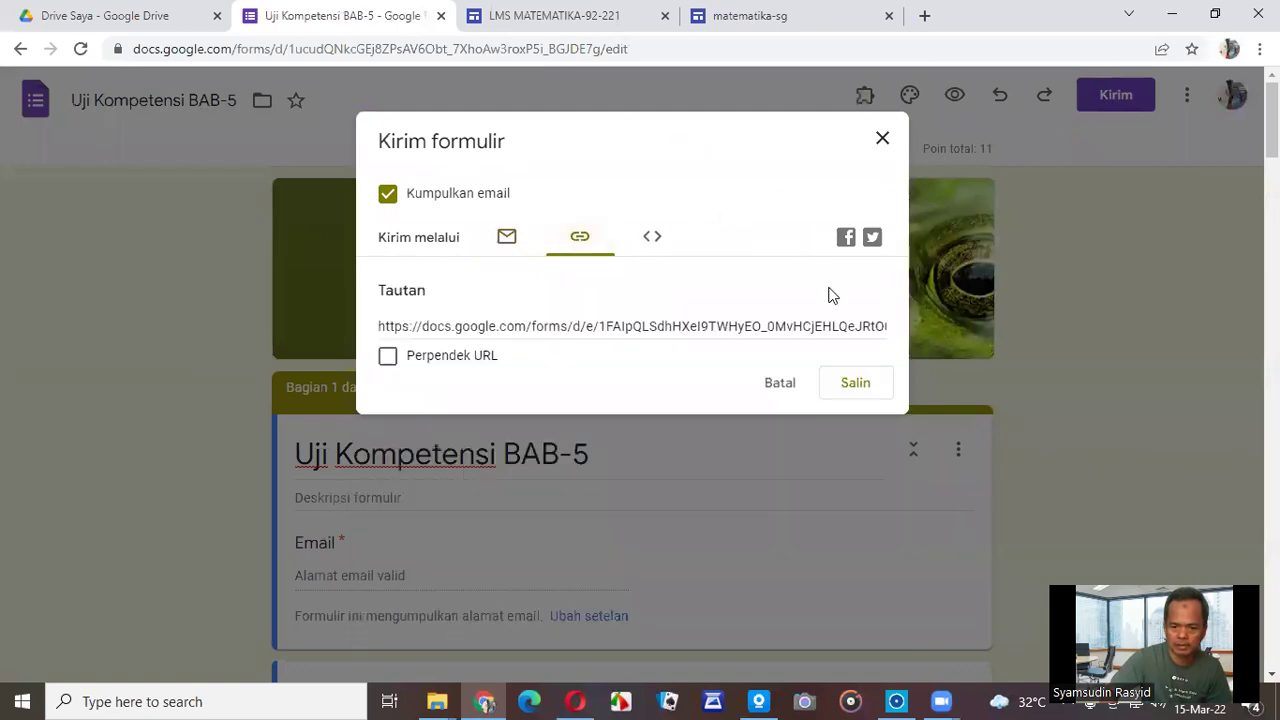
left_click(848, 390)
left_click(848, 390)
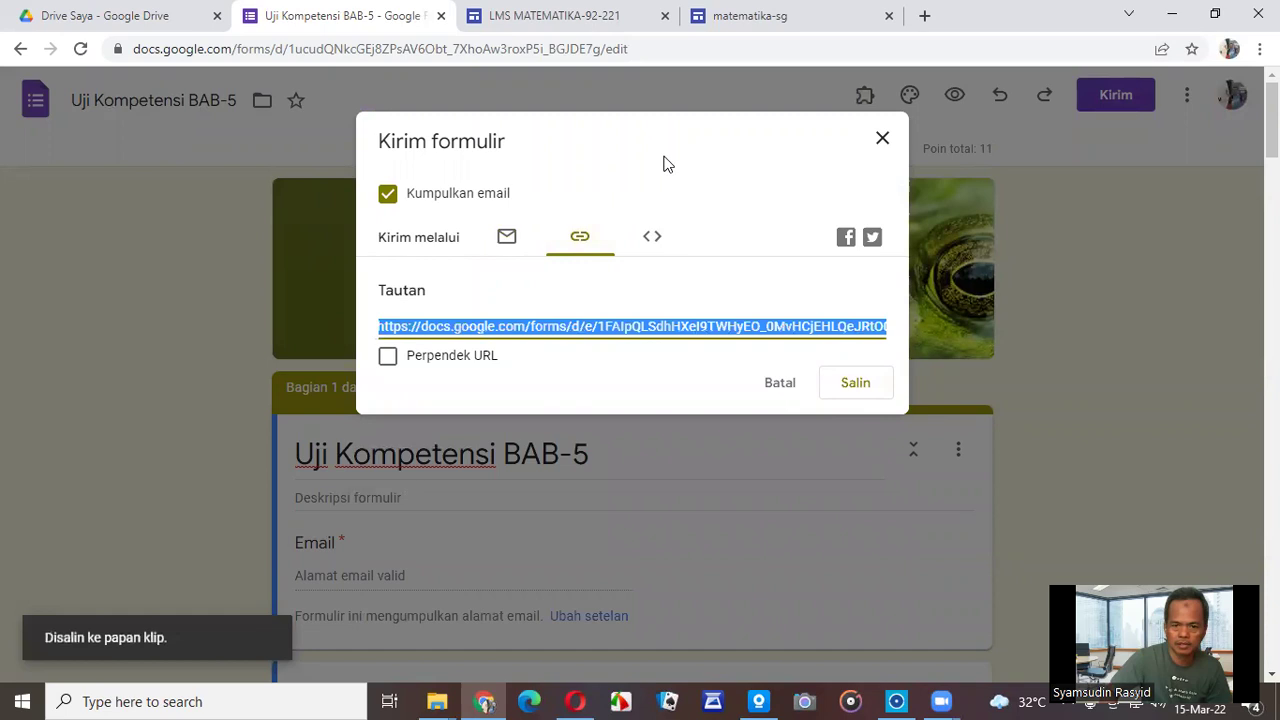
Return to the matematika-sg page in the LMS MATEMATIKA site editor.
left_click(560, 16)
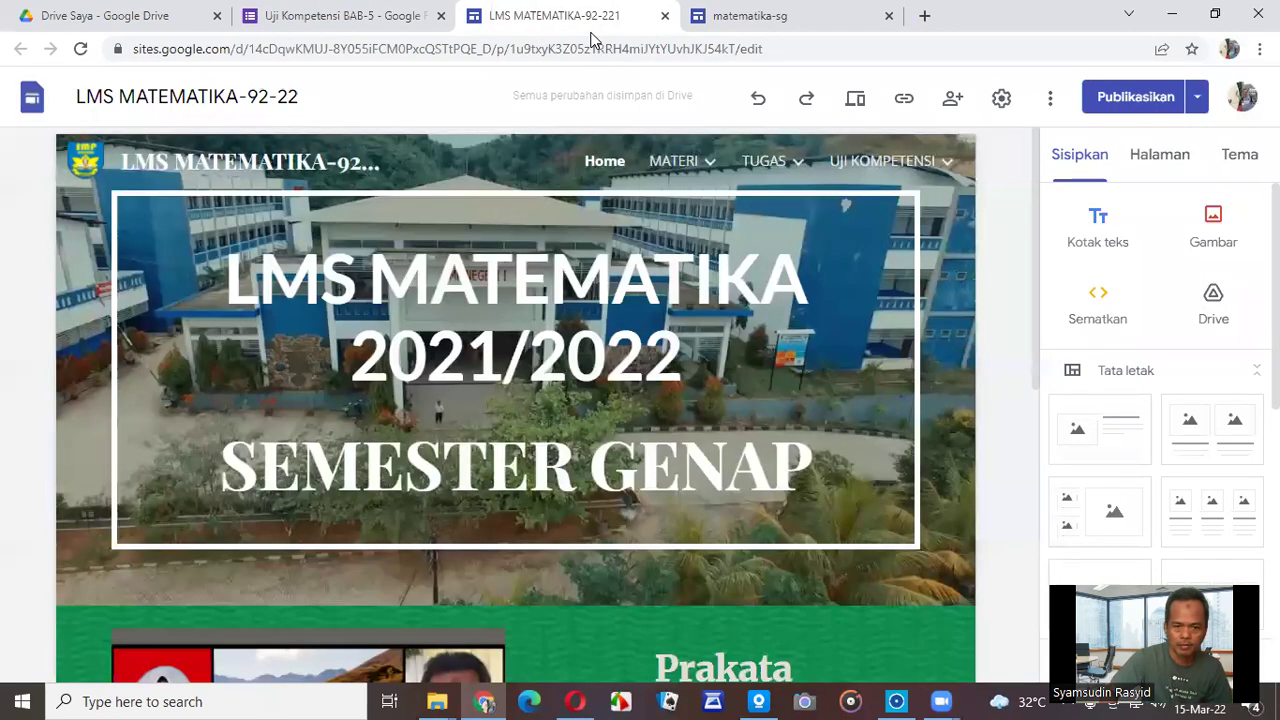
scroll(480, 400, "down", 3)
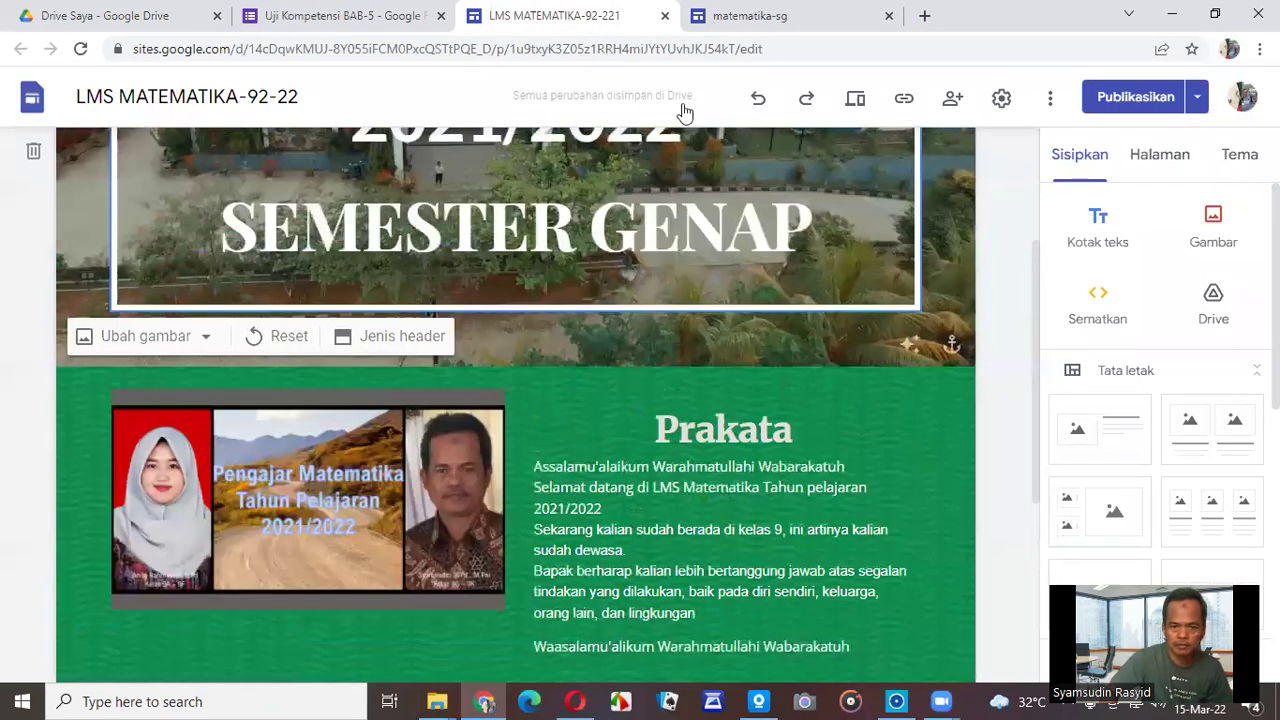
scroll(650, 130, "up", 1)
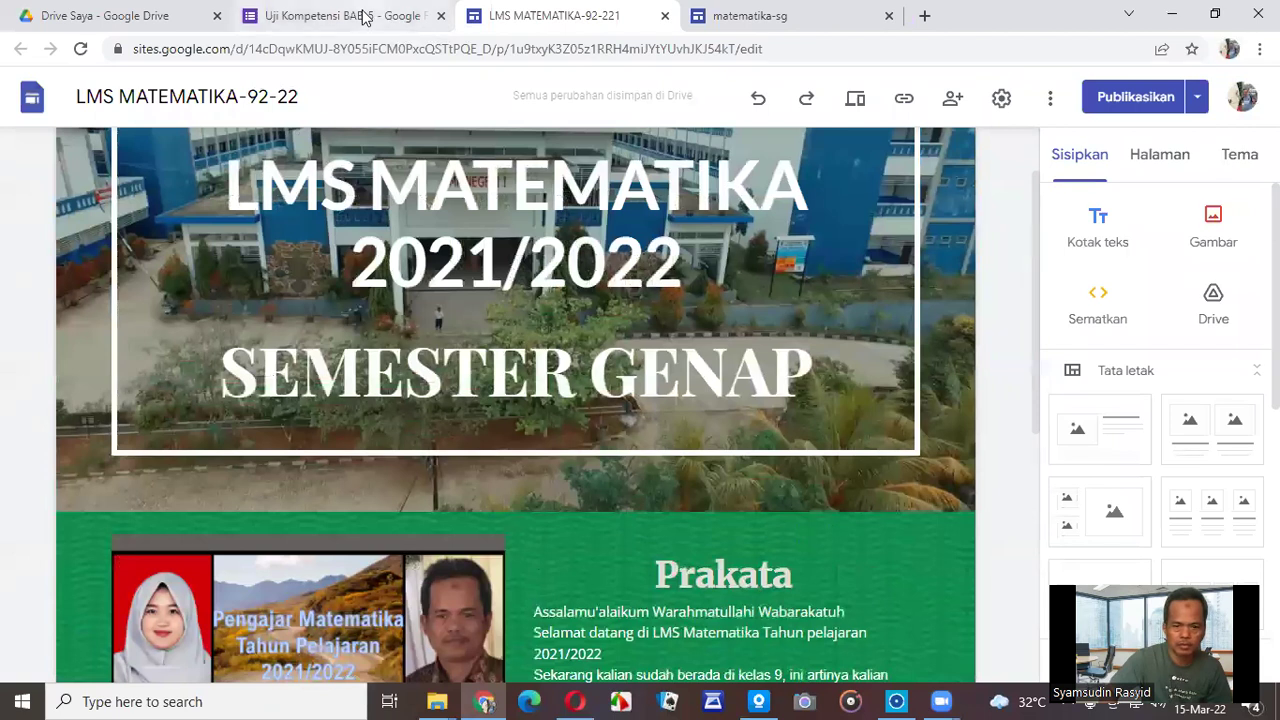
left_click(365, 18)
Insert a Tugas-1 Kekongruenan dan Kesebanguan button linked to the pasted form URL, widened to show its label.
left_click(700, 18)
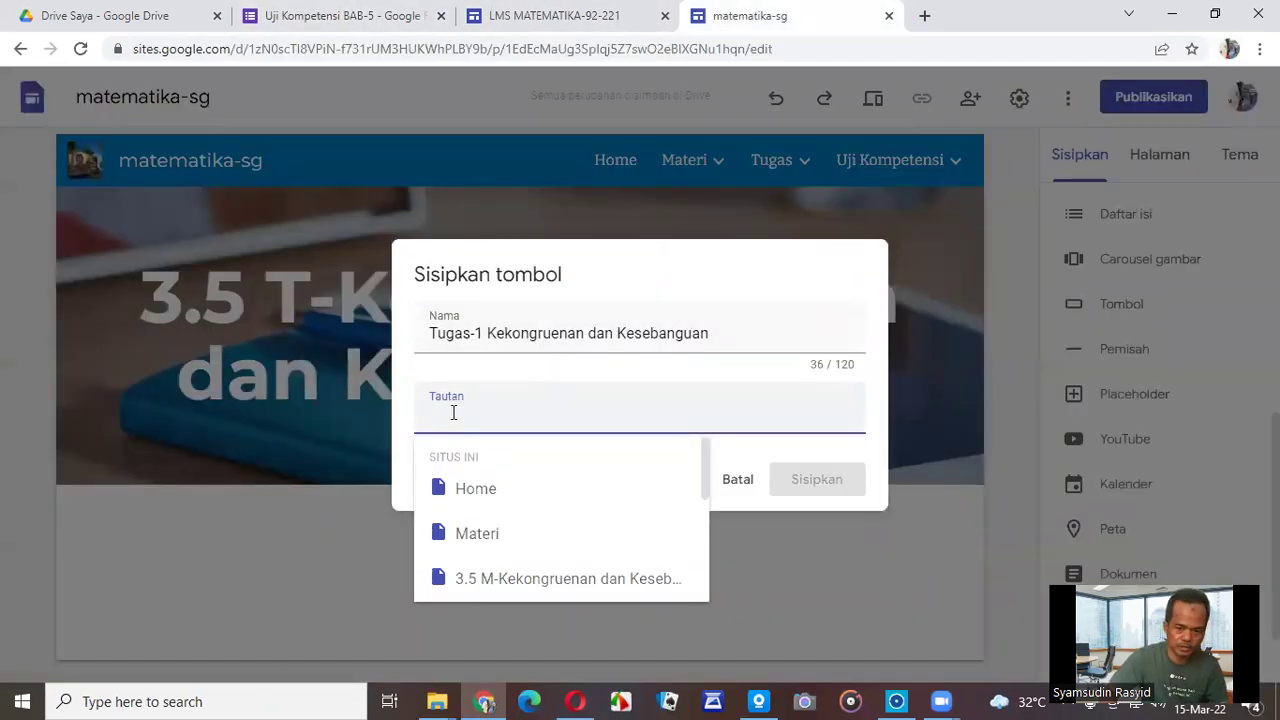
key("ctrl+v")
left_click(805, 482)
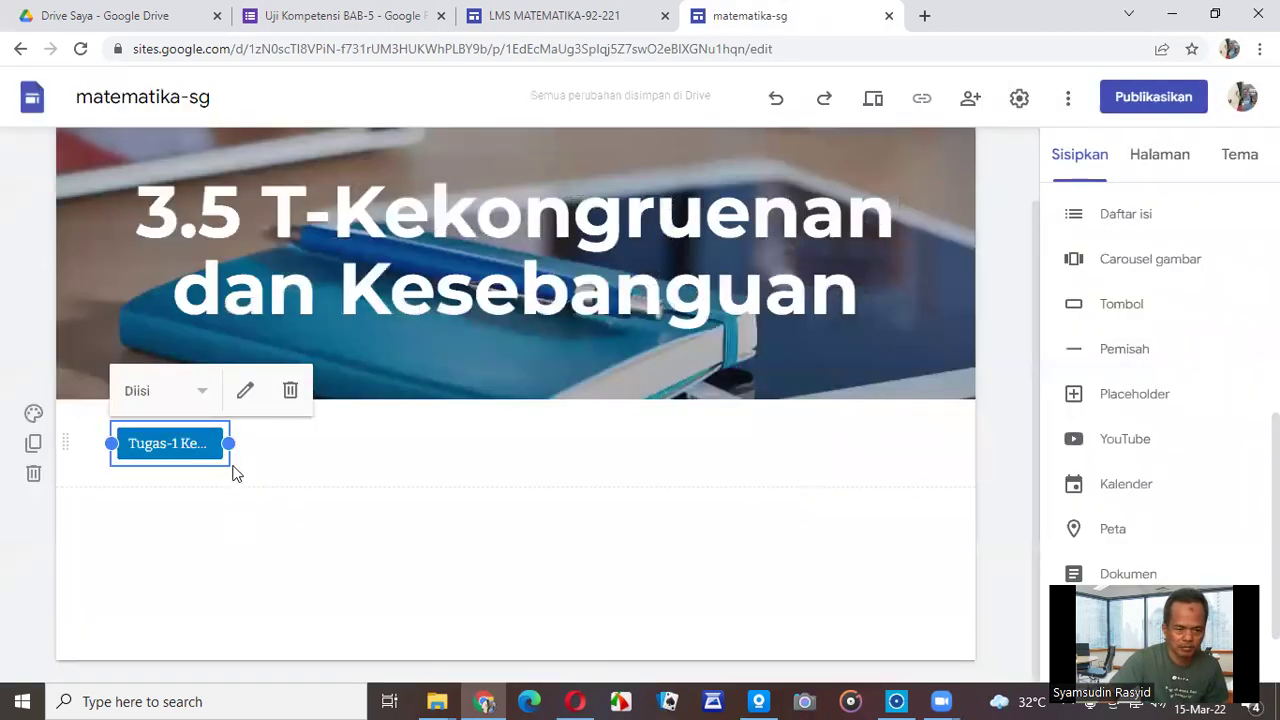
left_click_drag(231, 443, 493, 454)
left_click(447, 527)
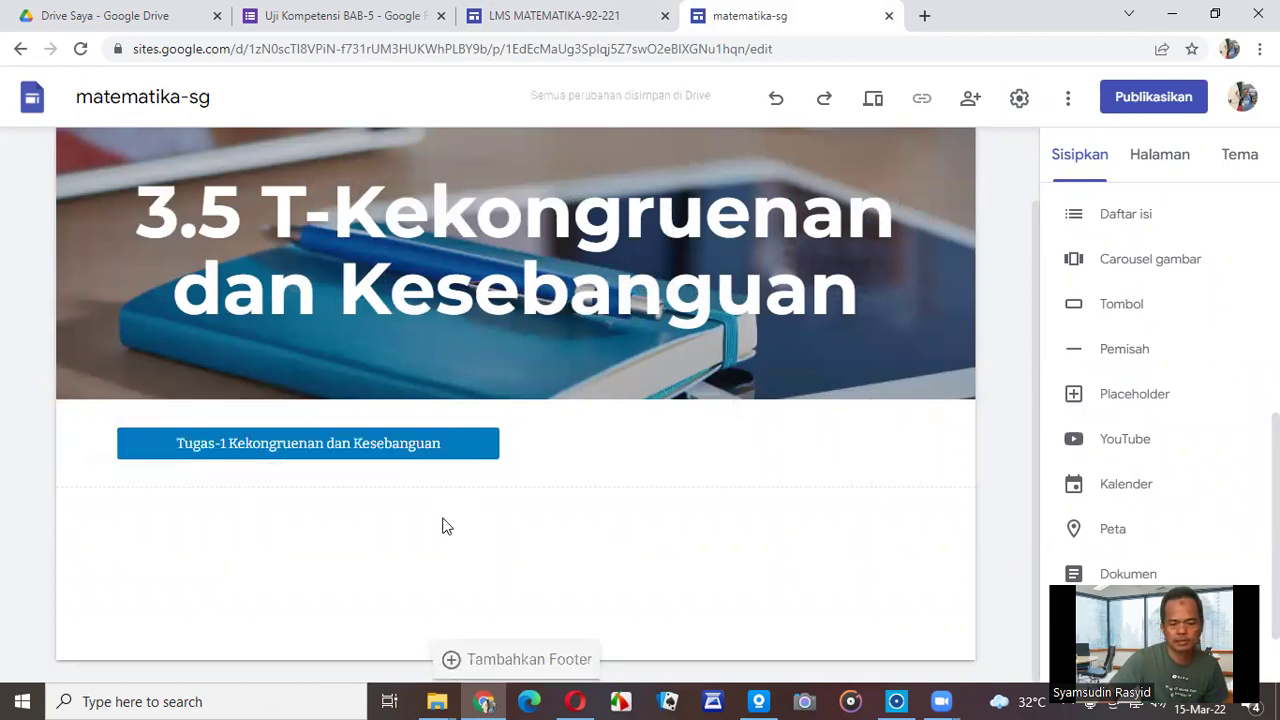
Set the Tugas-1 button section's background to the red textured gallery image.
mouse_move(104, 449)
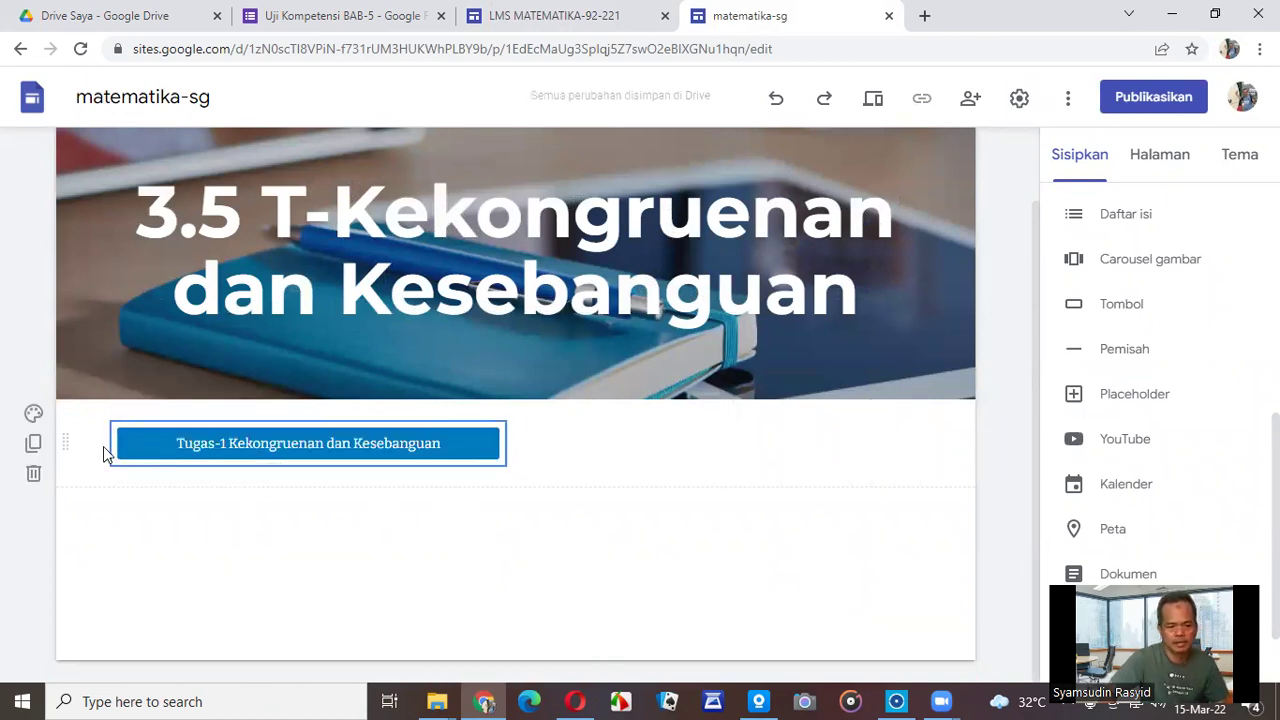
left_click(35, 416)
mouse_move(157, 578)
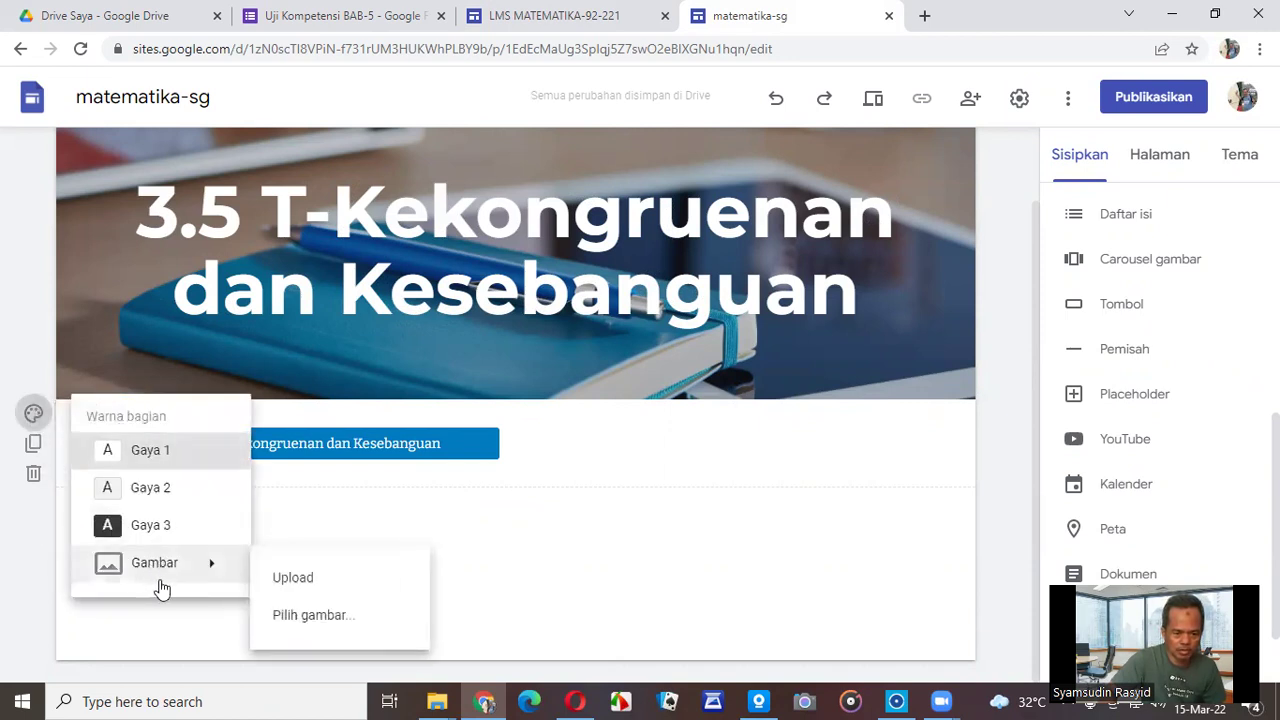
left_click(349, 617)
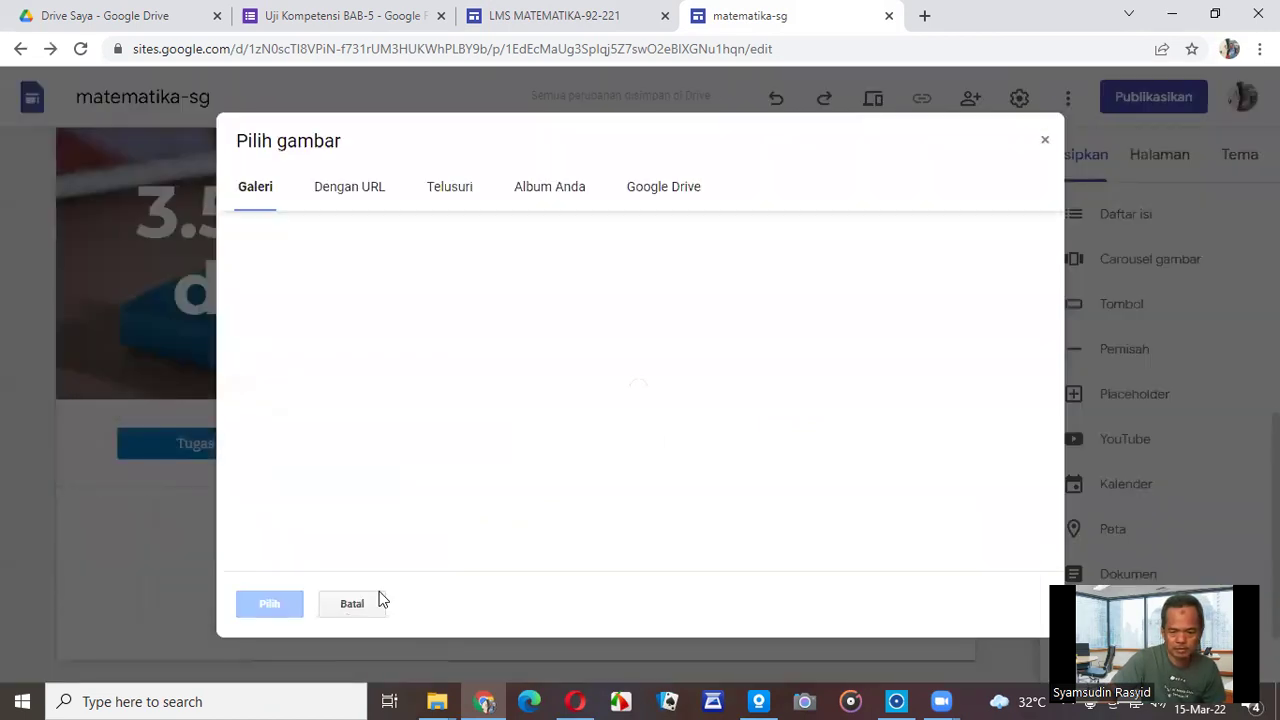
scroll(862, 555, "down", 5)
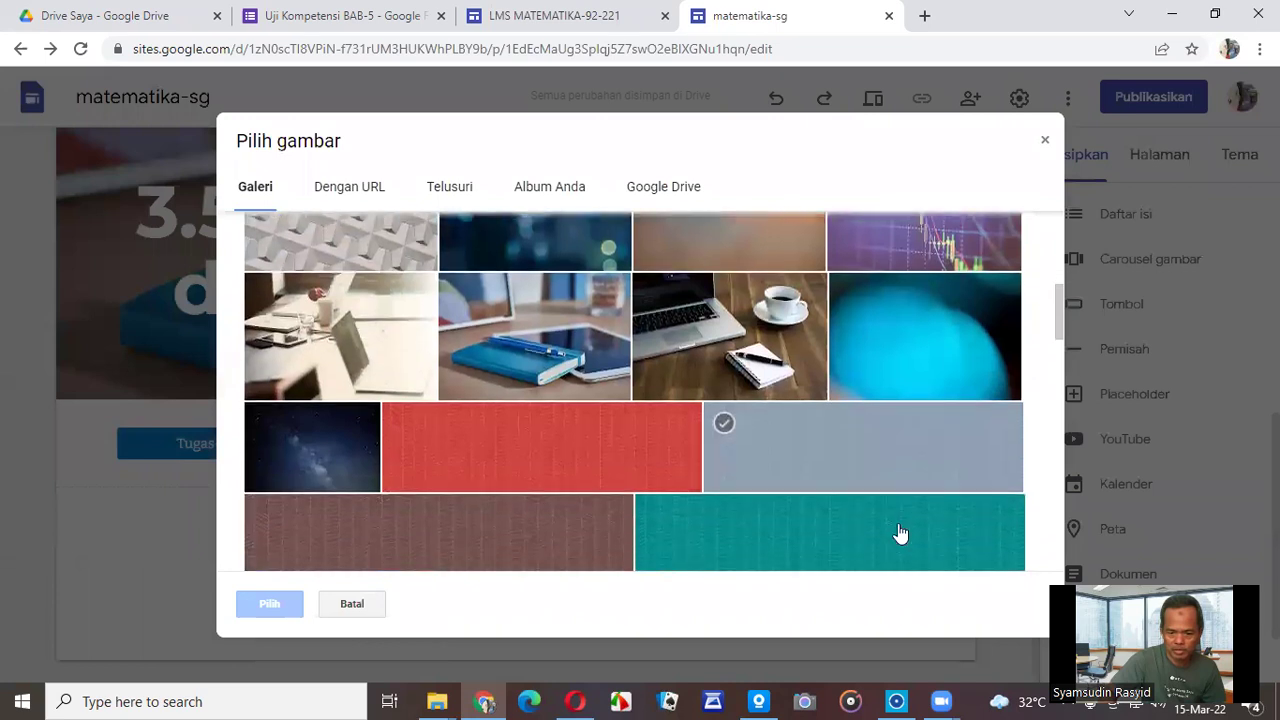
left_click(625, 462)
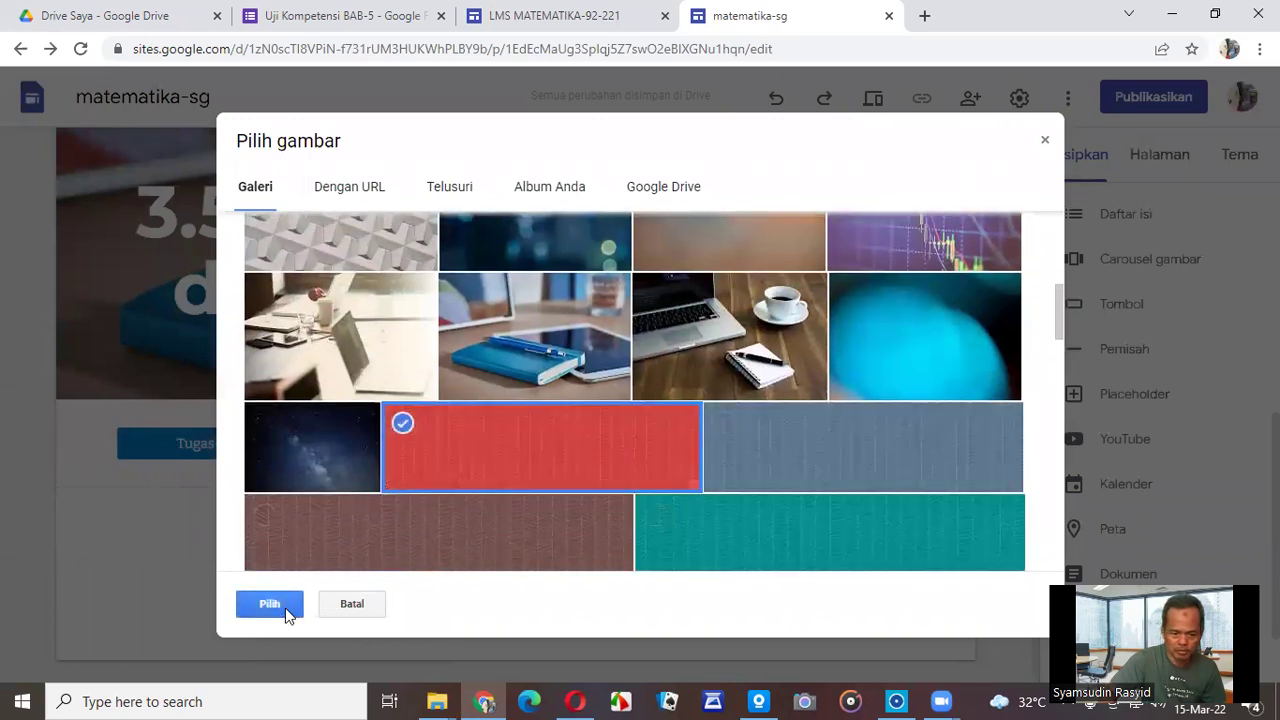
left_click(285, 612)
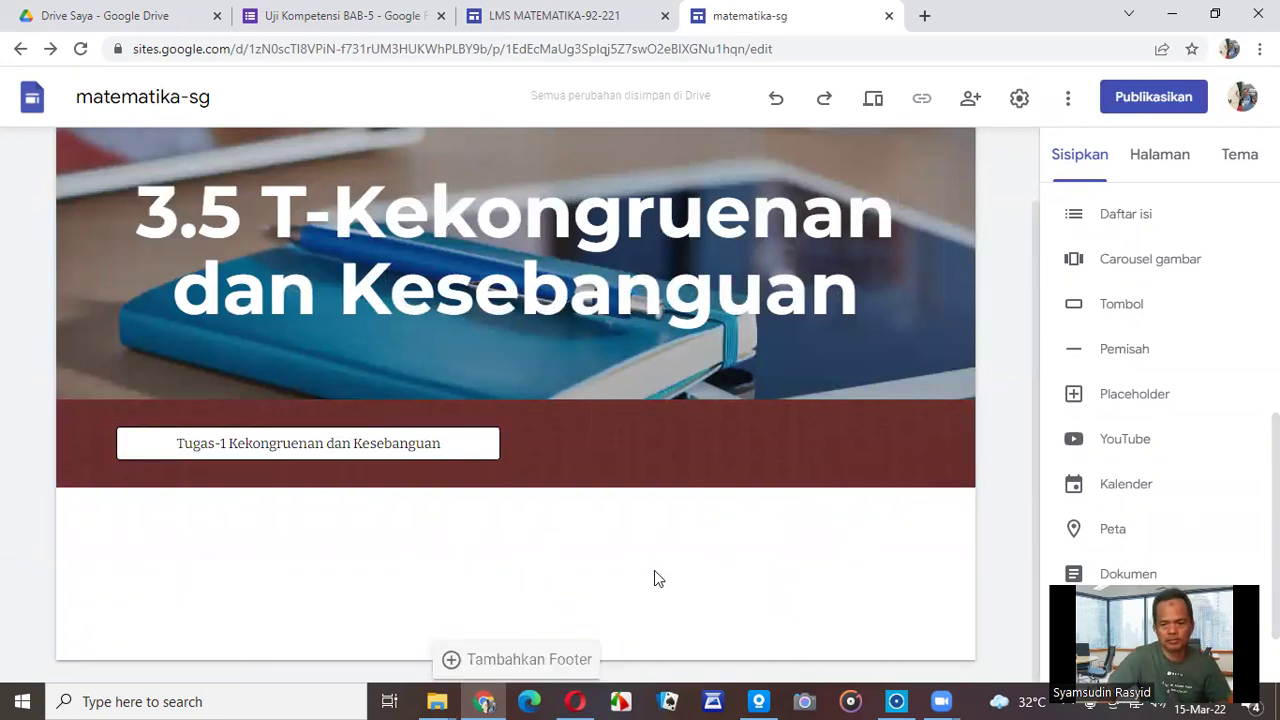
scroll(788, 491, "up", 1)
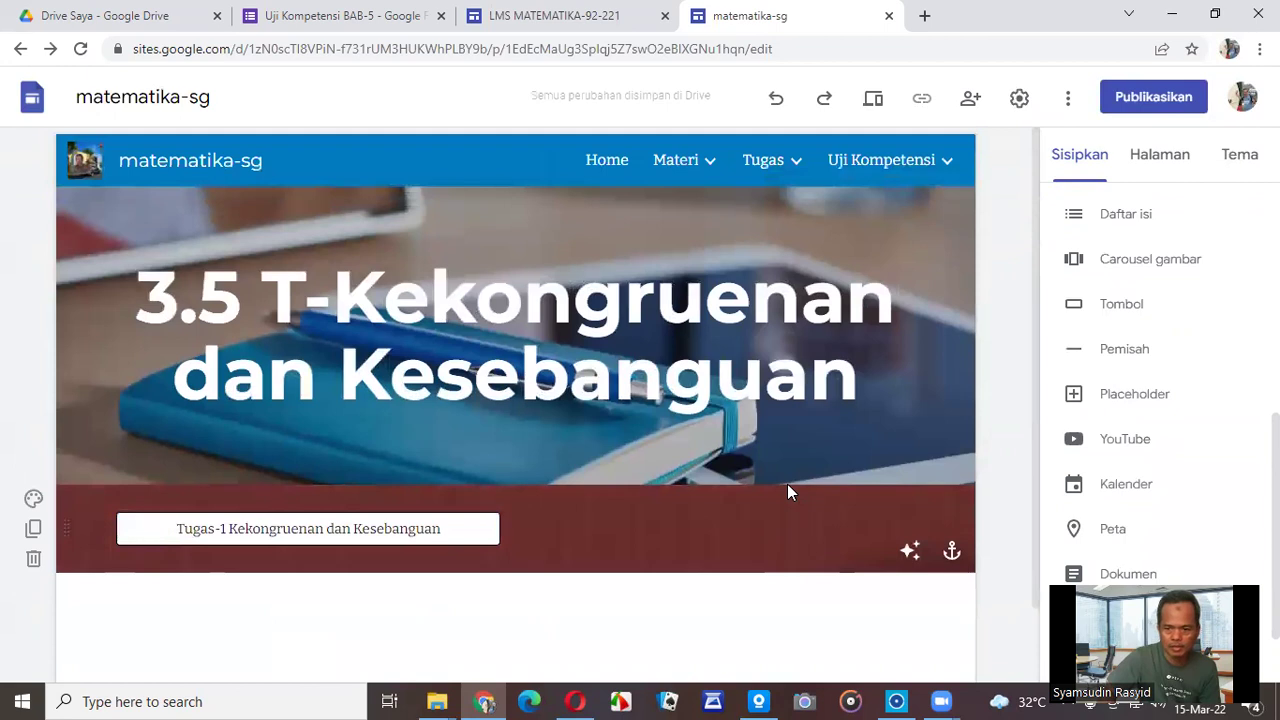
Check the Materi and Tugas menus, then bring up the publish dialog showing matematika-sg as the web address.
mouse_move(951, 174)
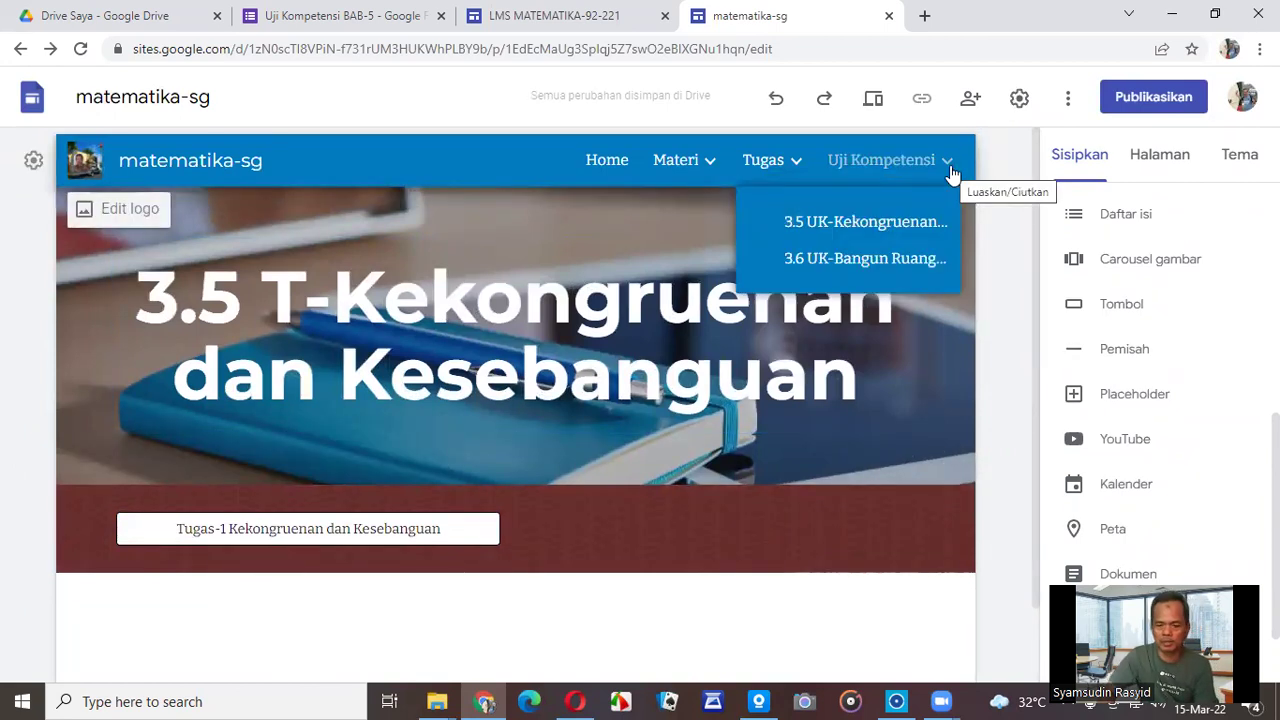
mouse_move(683, 171)
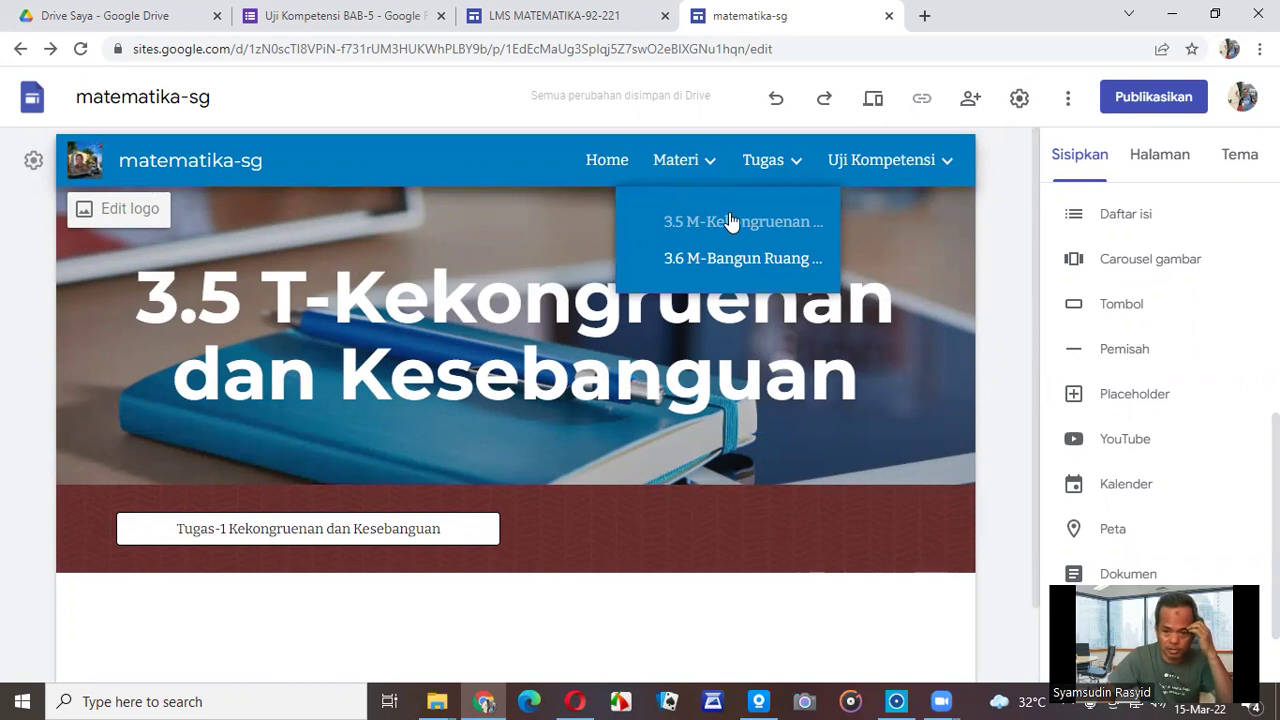
mouse_move(803, 160)
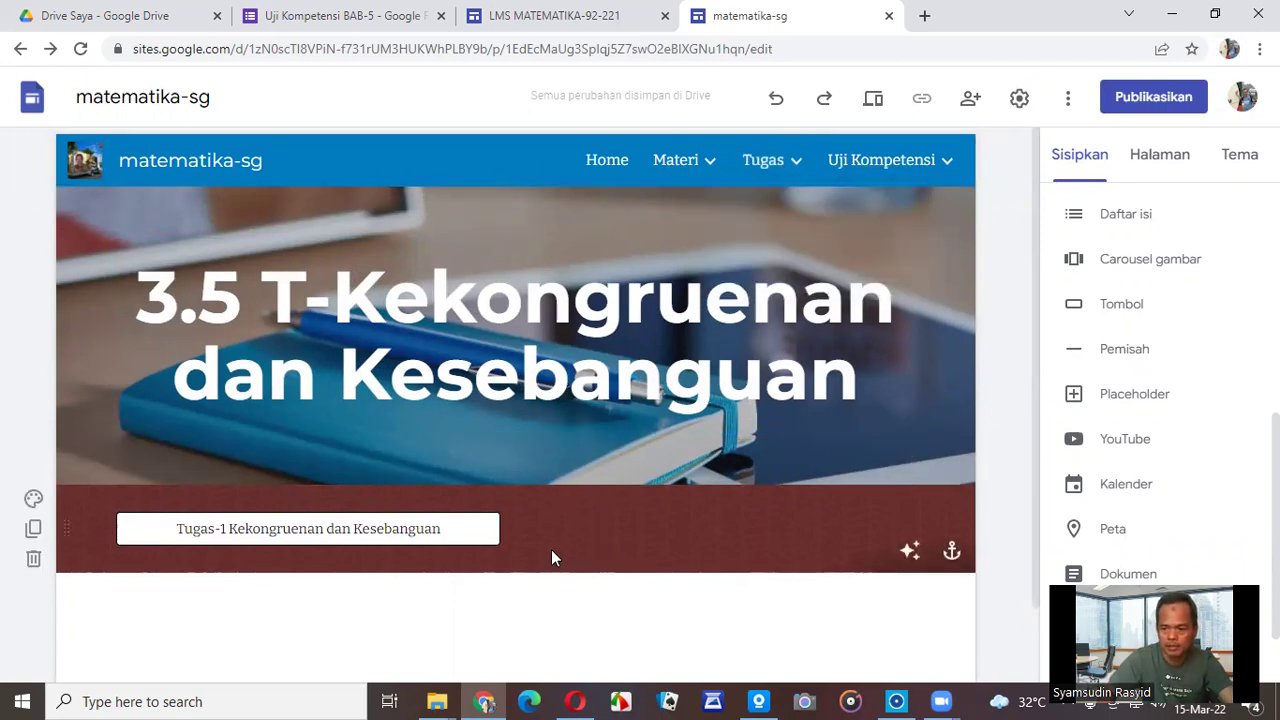
scroll(1188, 318, "up", 2)
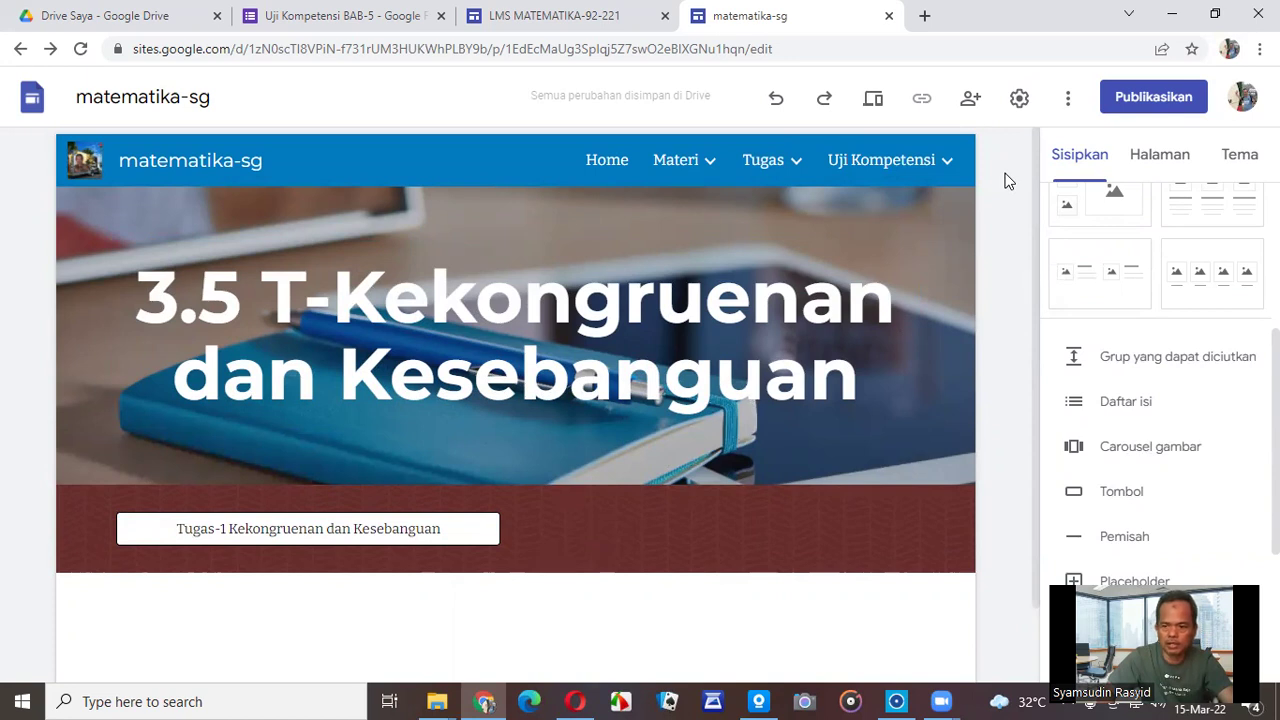
left_click(1134, 97)
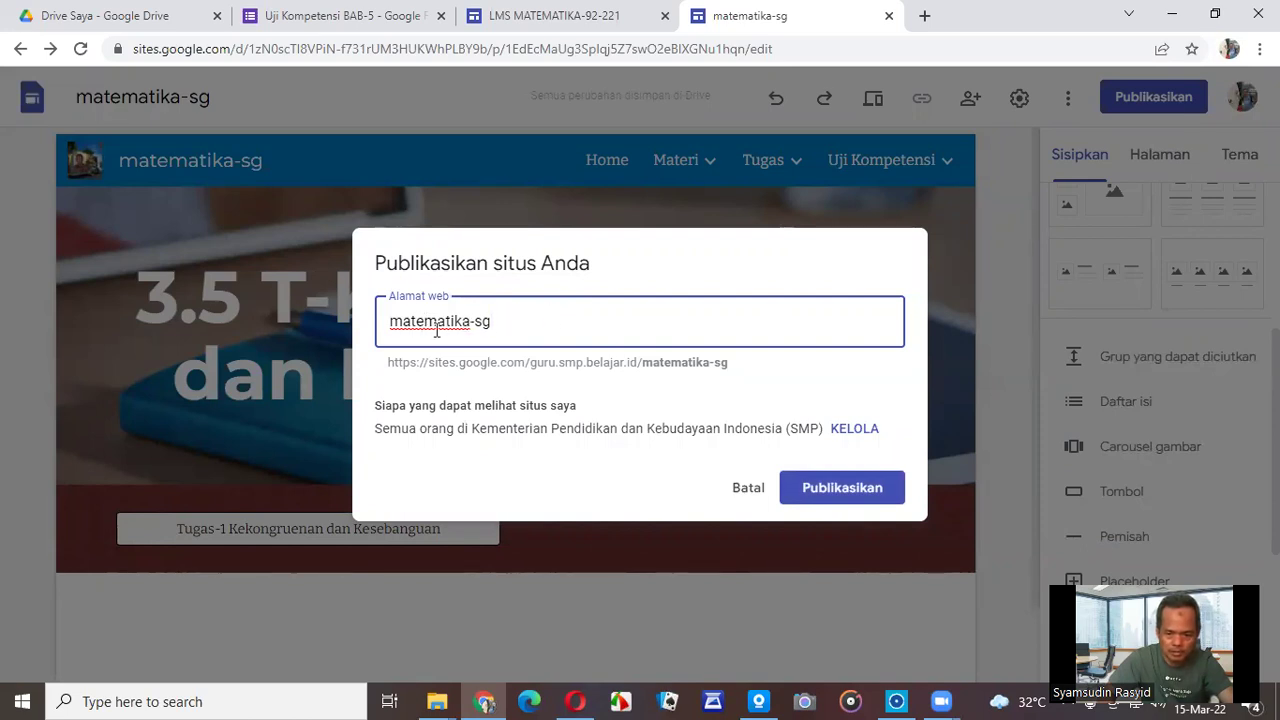
Publish matematika-sg, review its Settings and Share options, then view the live site in a new tab.
left_click(845, 490)
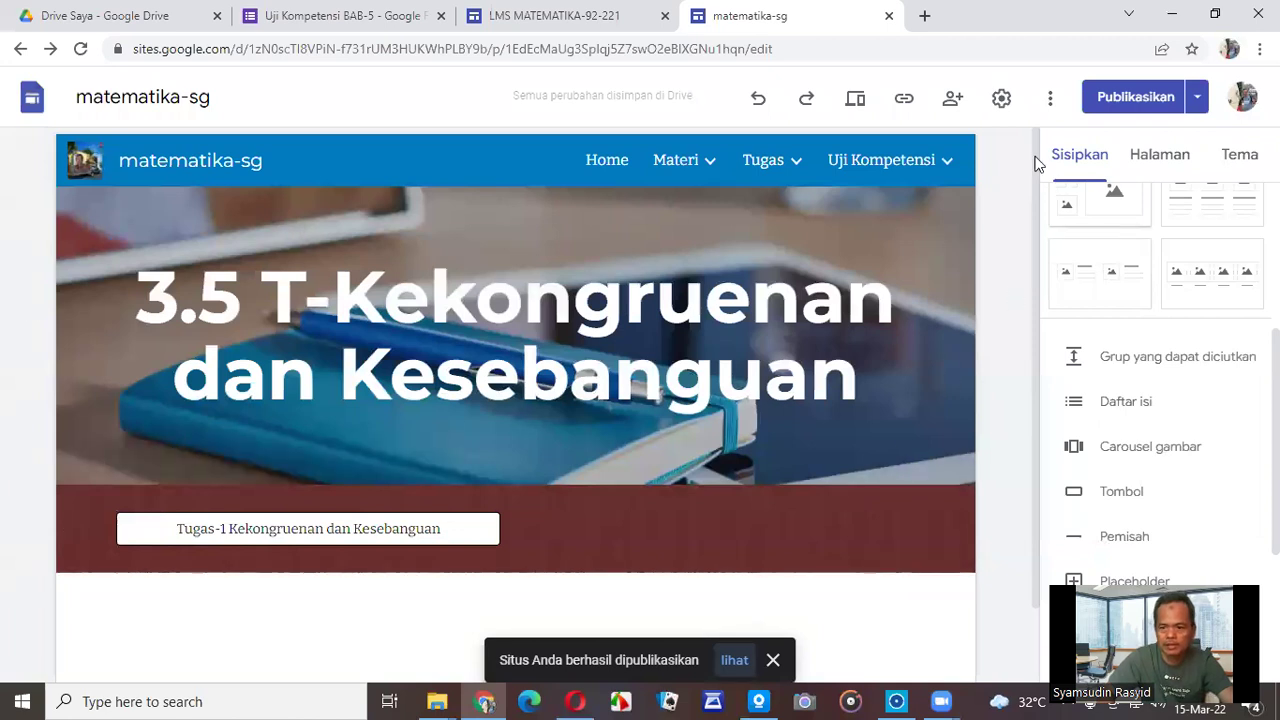
left_click(1001, 100)
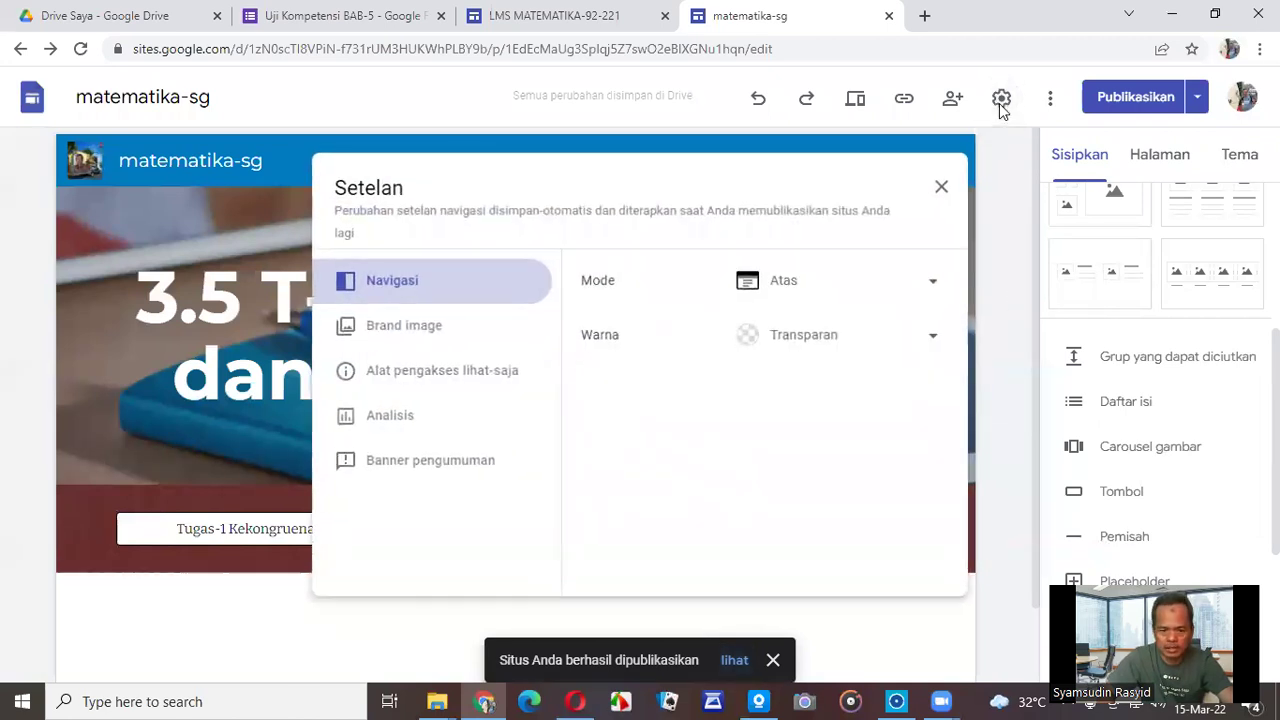
left_click(941, 187)
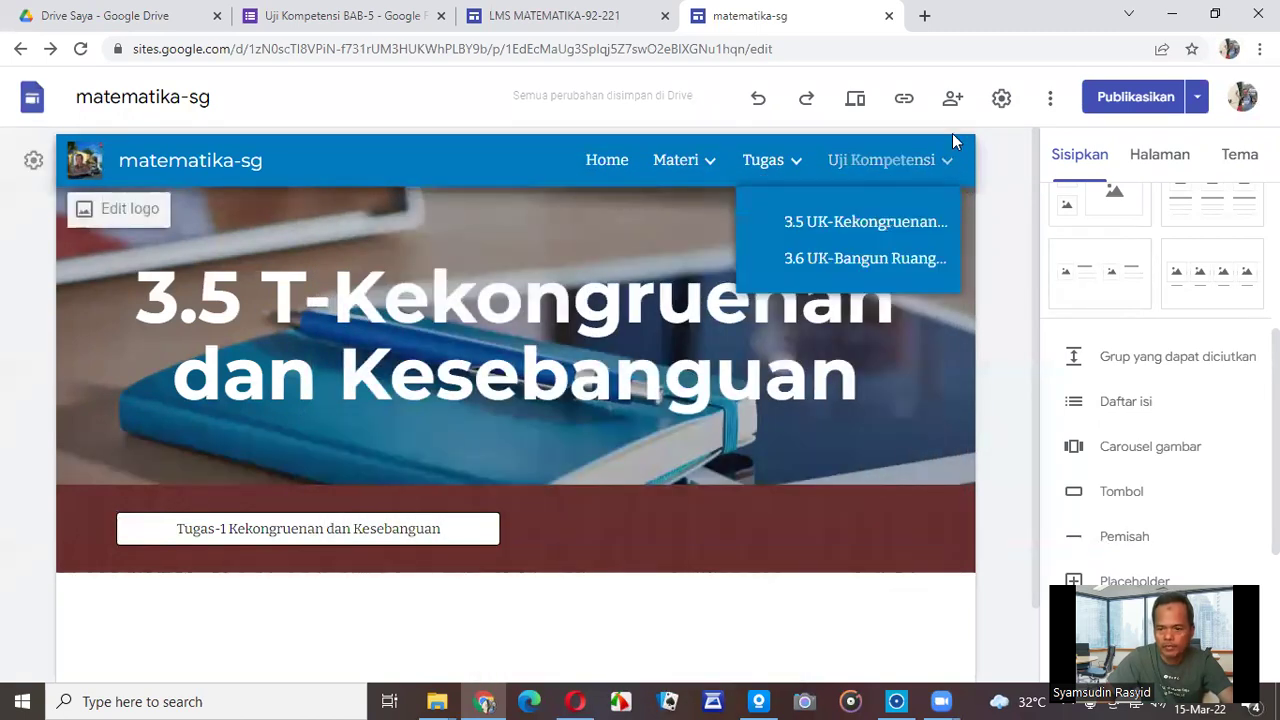
left_click(952, 108)
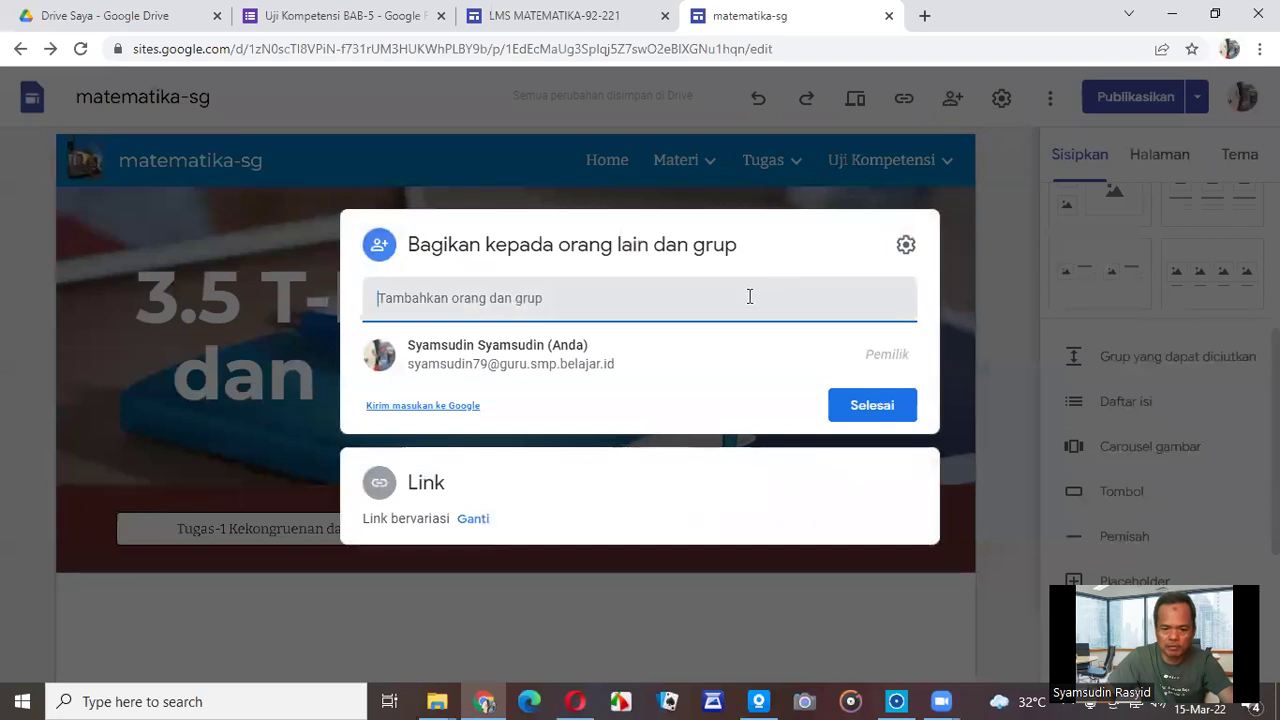
mouse_move(531, 343)
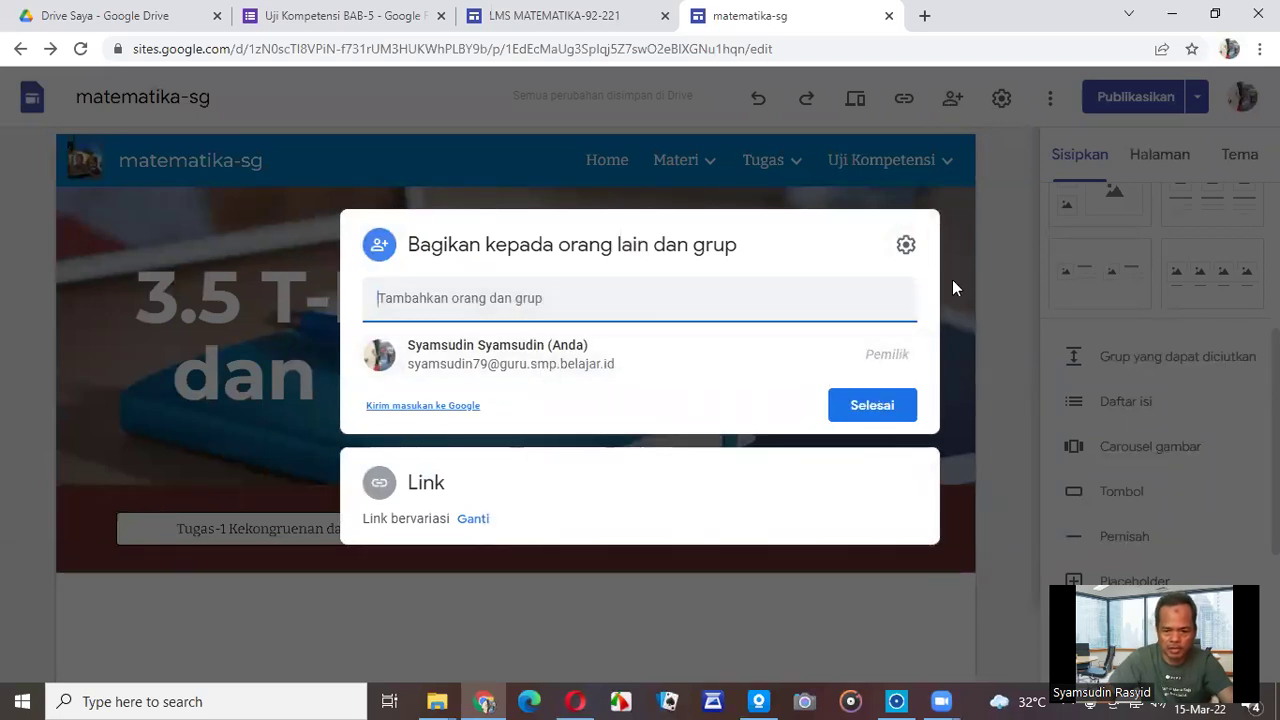
left_click(1011, 247)
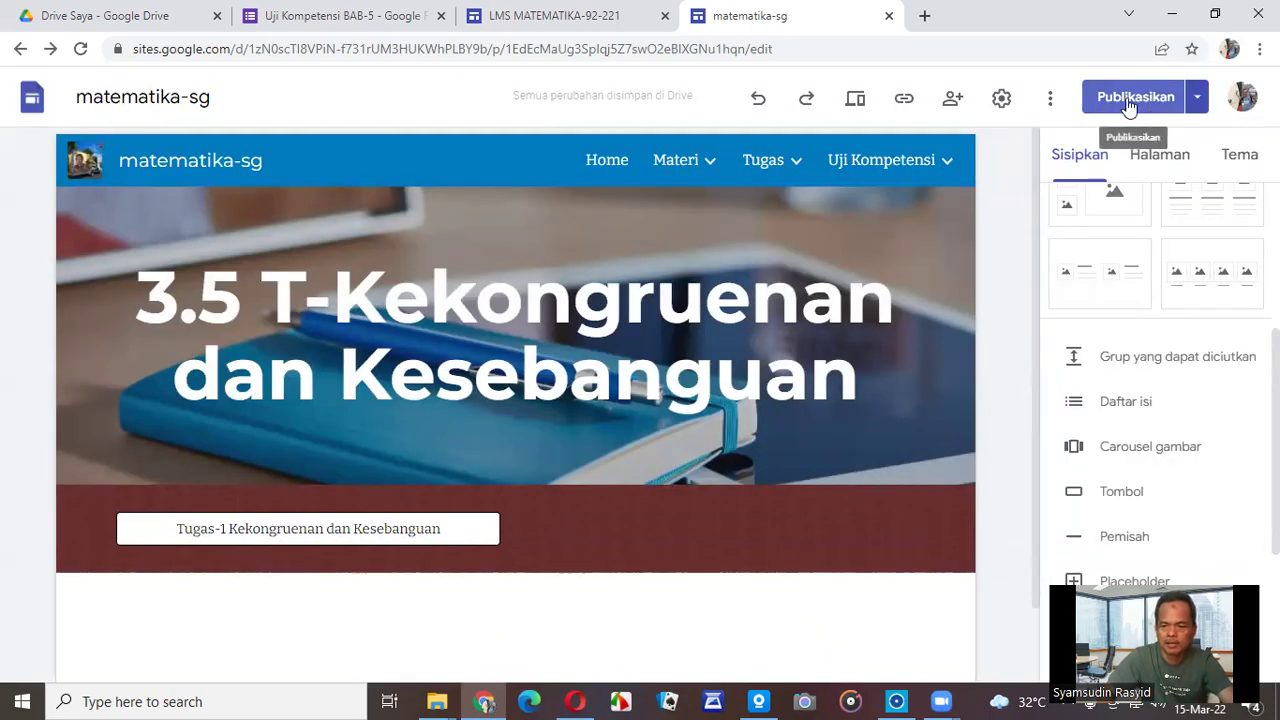
left_click(1197, 97)
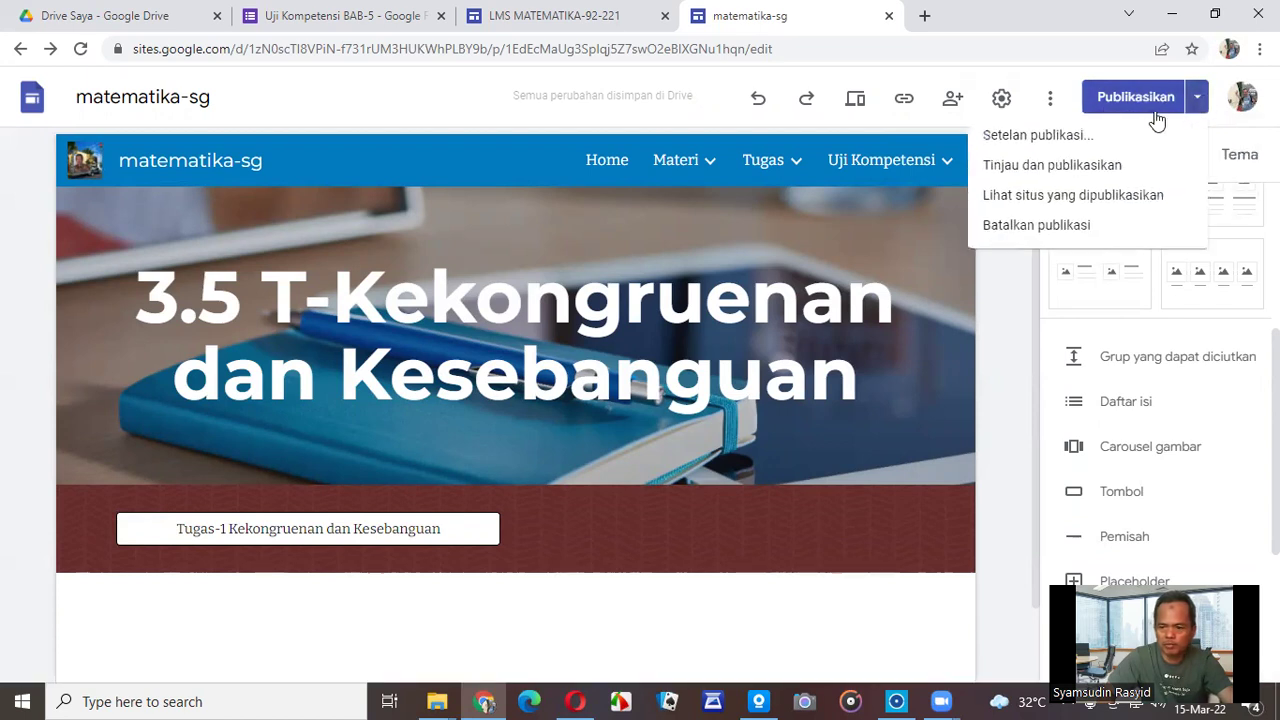
left_click(1036, 206)
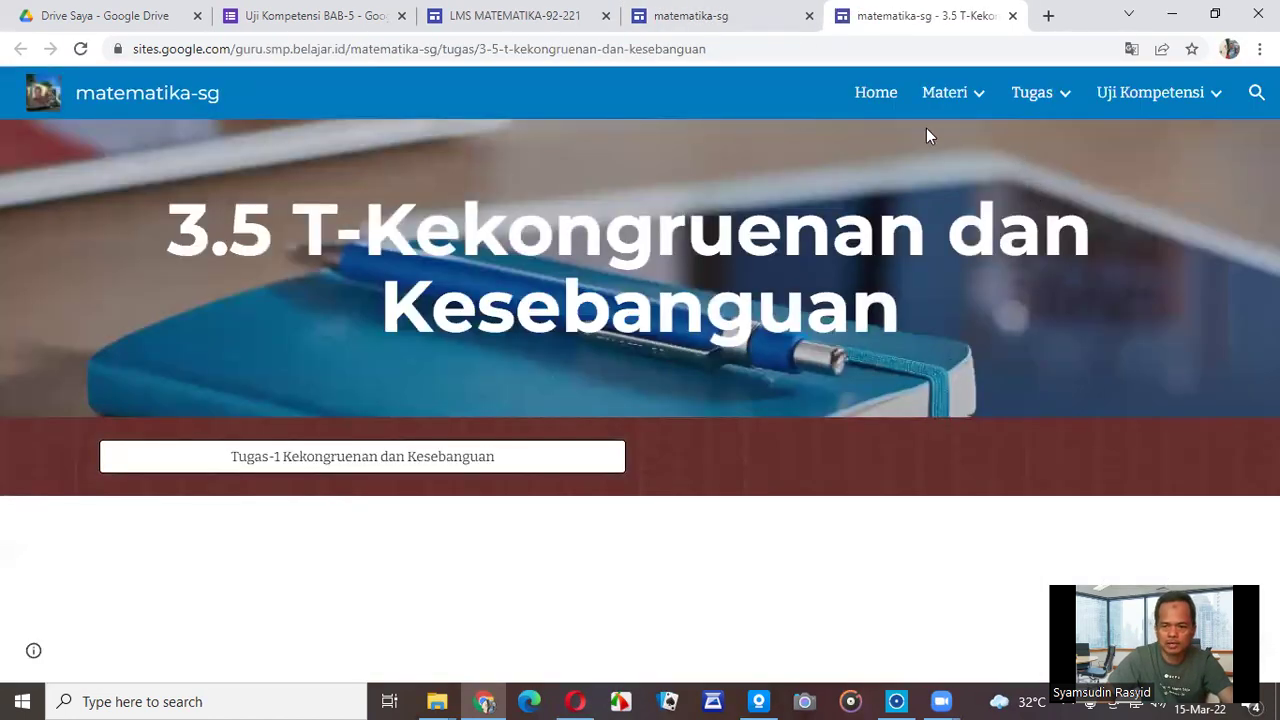
Go to the published site's Home page and scroll through it.
left_click(869, 100)
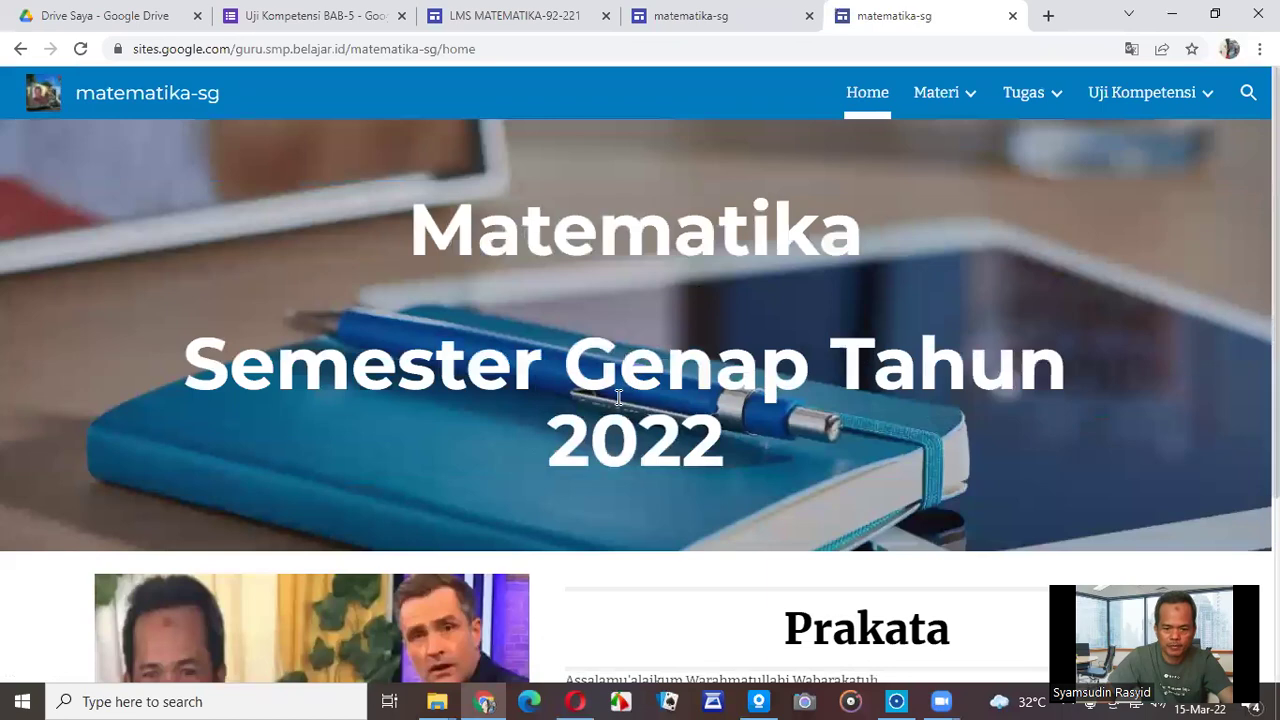
scroll(618, 397, "down", 3)
scroll(618, 397, "up", 3)
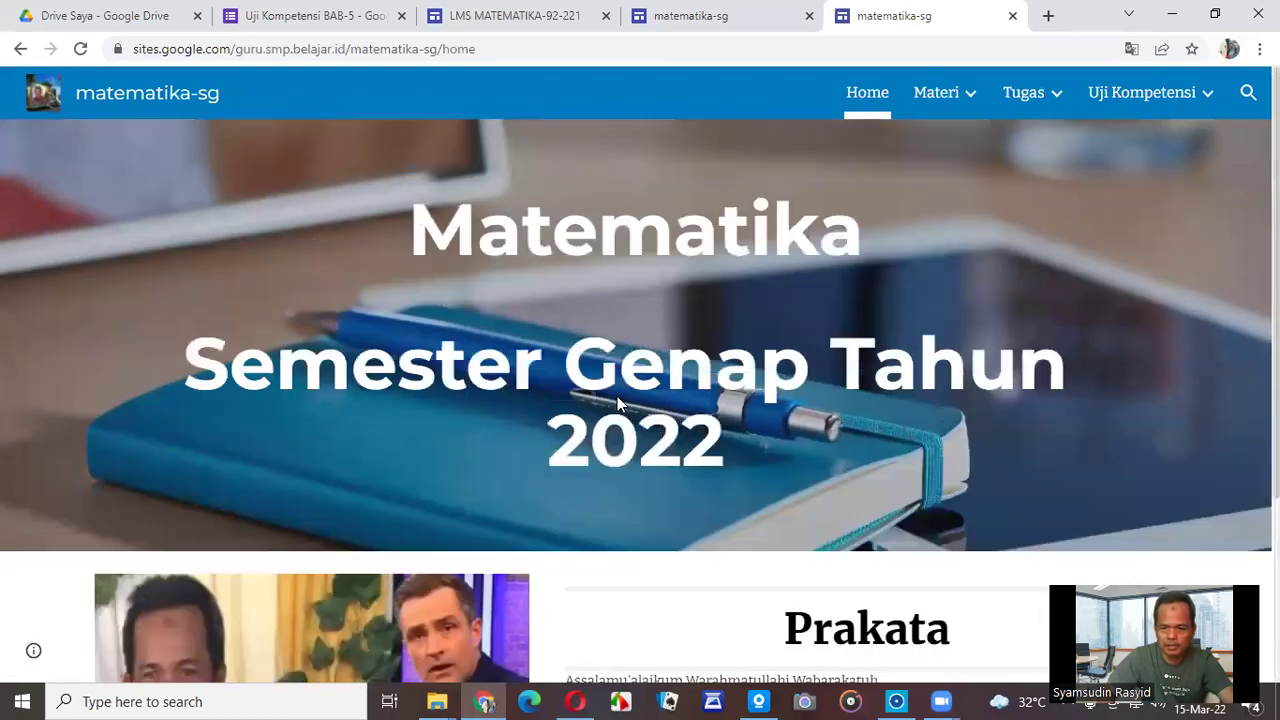
Browse the Materi 3.5 M-Kekongruenan page, then go to Tugas 3.5 T-Kekongruenan dan Kesebanguan.
mouse_move(943, 97)
left_click(937, 157)
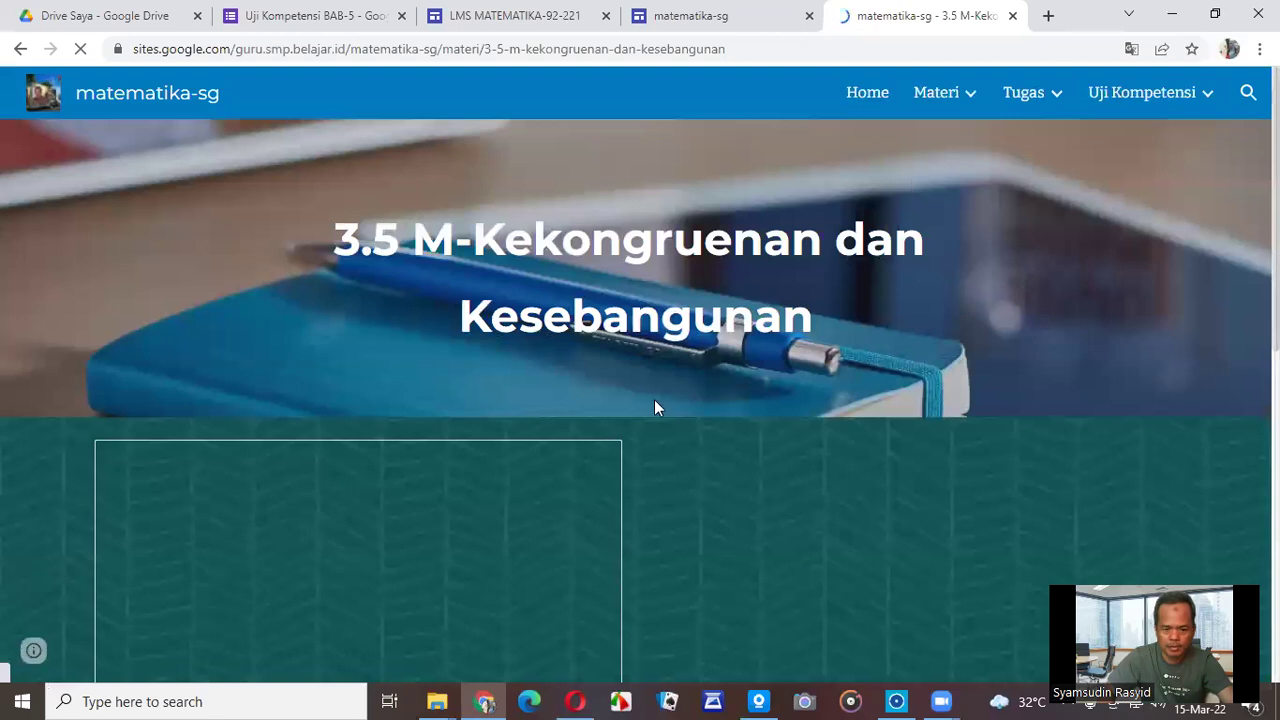
scroll(630, 425, "down", 3)
scroll(630, 428, "down", 4)
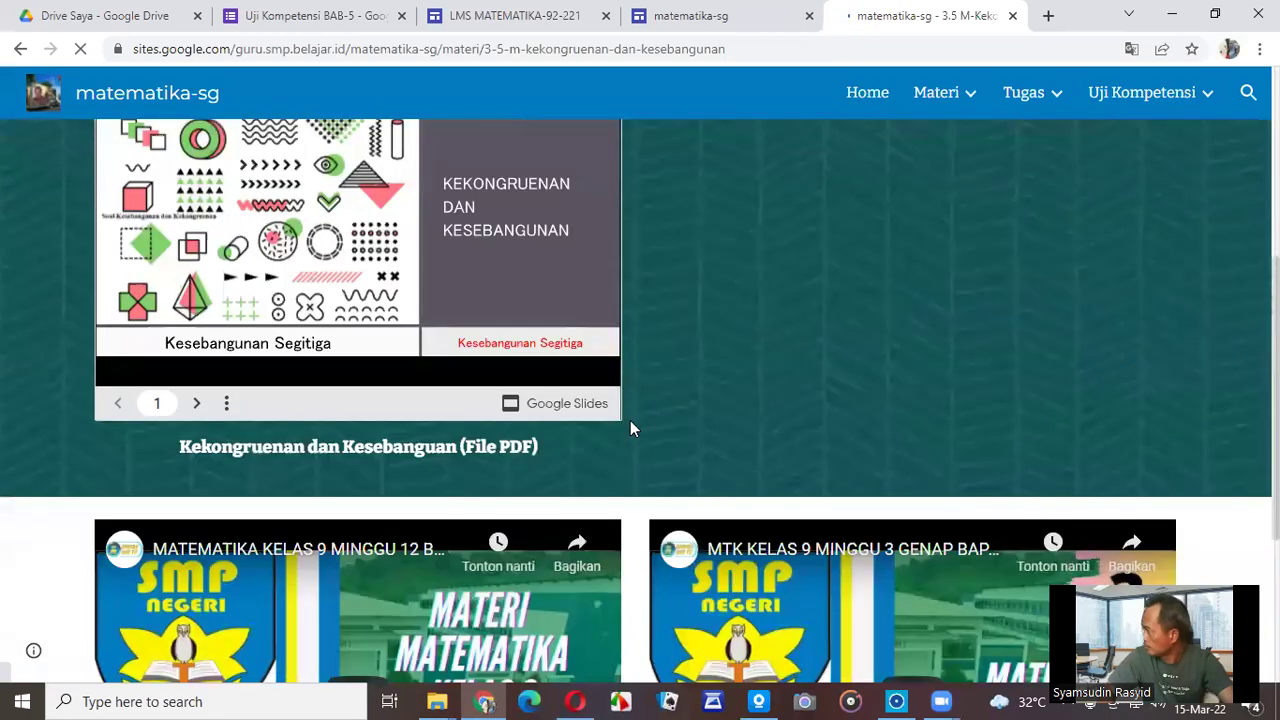
scroll(630, 428, "up", 3)
scroll(630, 428, "up", 4)
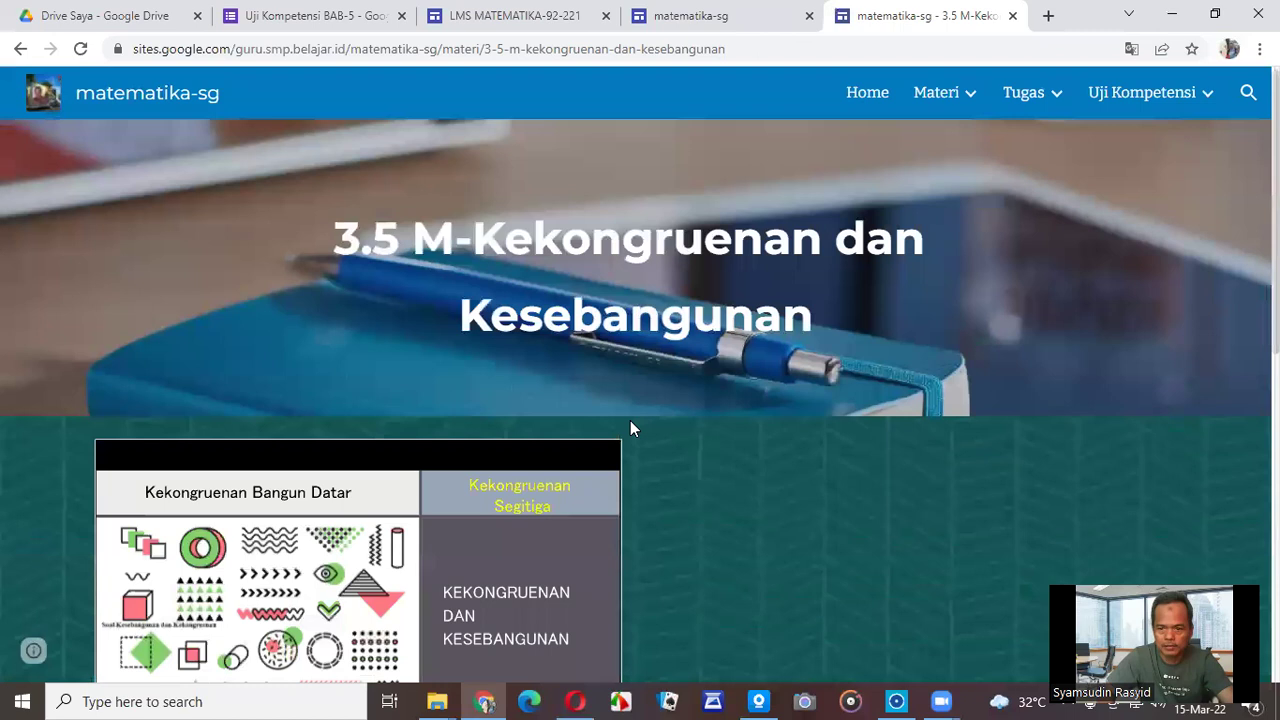
mouse_move(1054, 108)
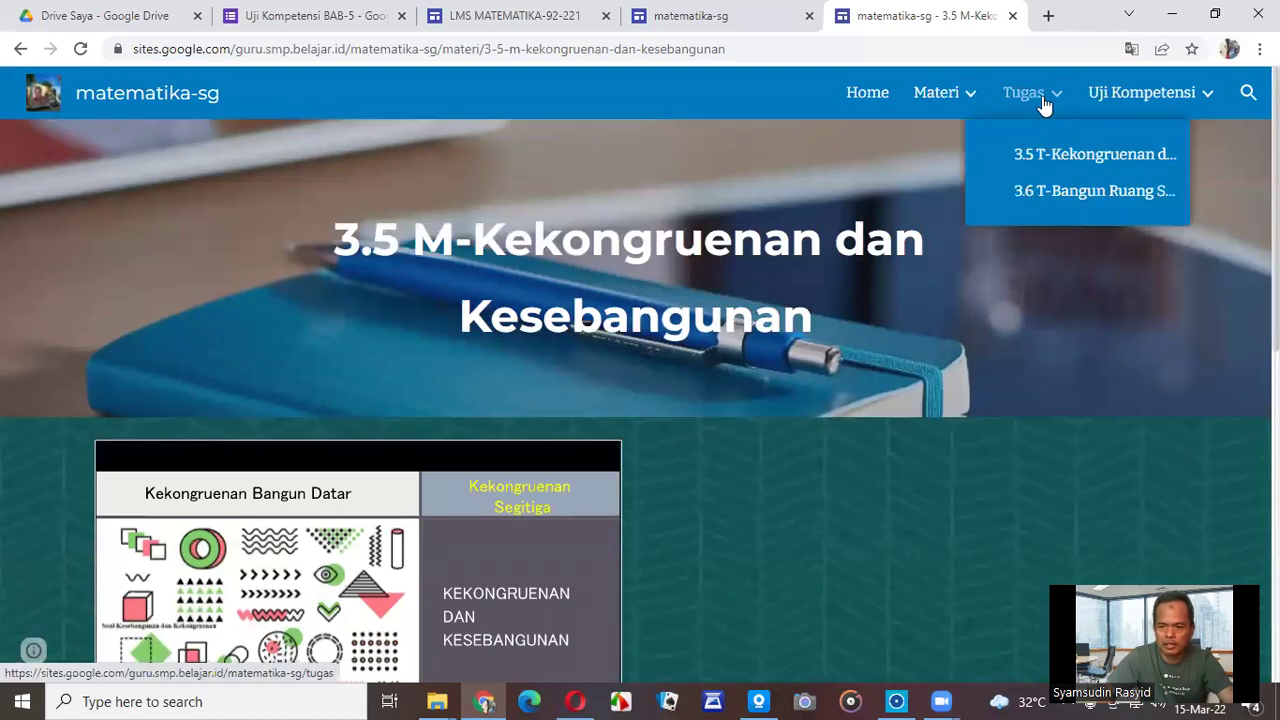
left_click(1025, 155)
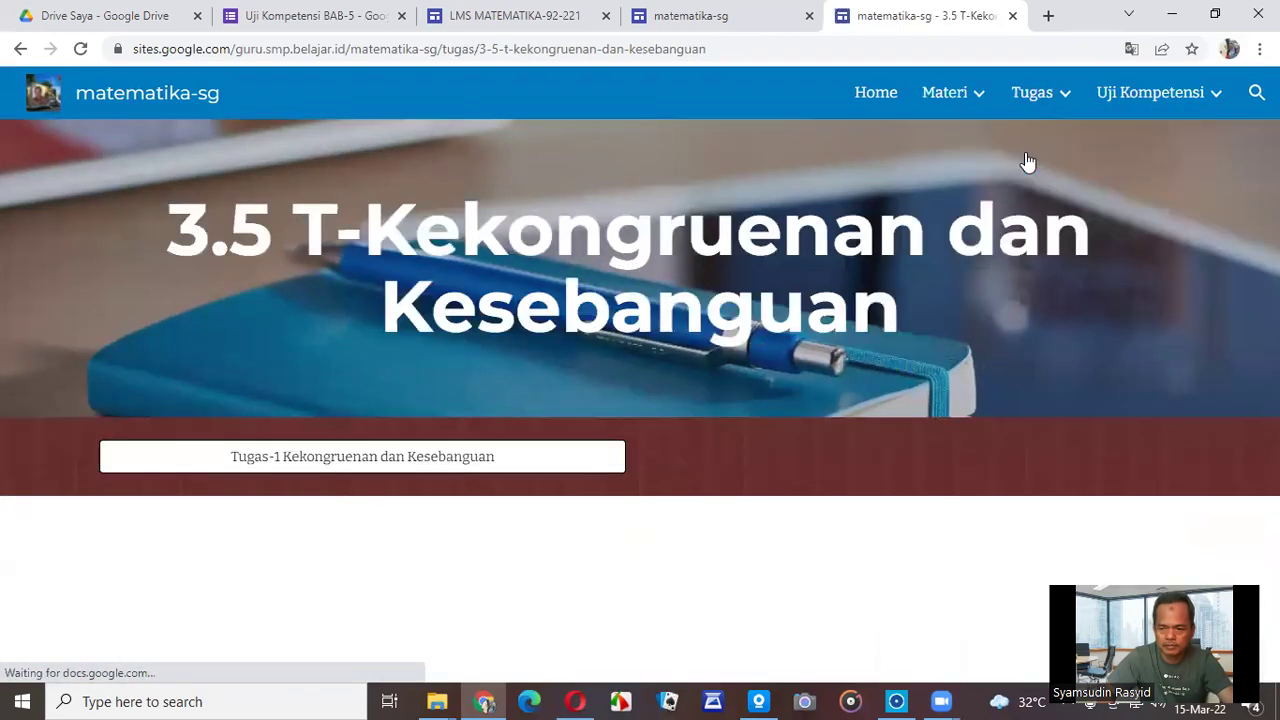
Test the Tugas-1 button's form link, then close the form tab.
left_click(360, 462)
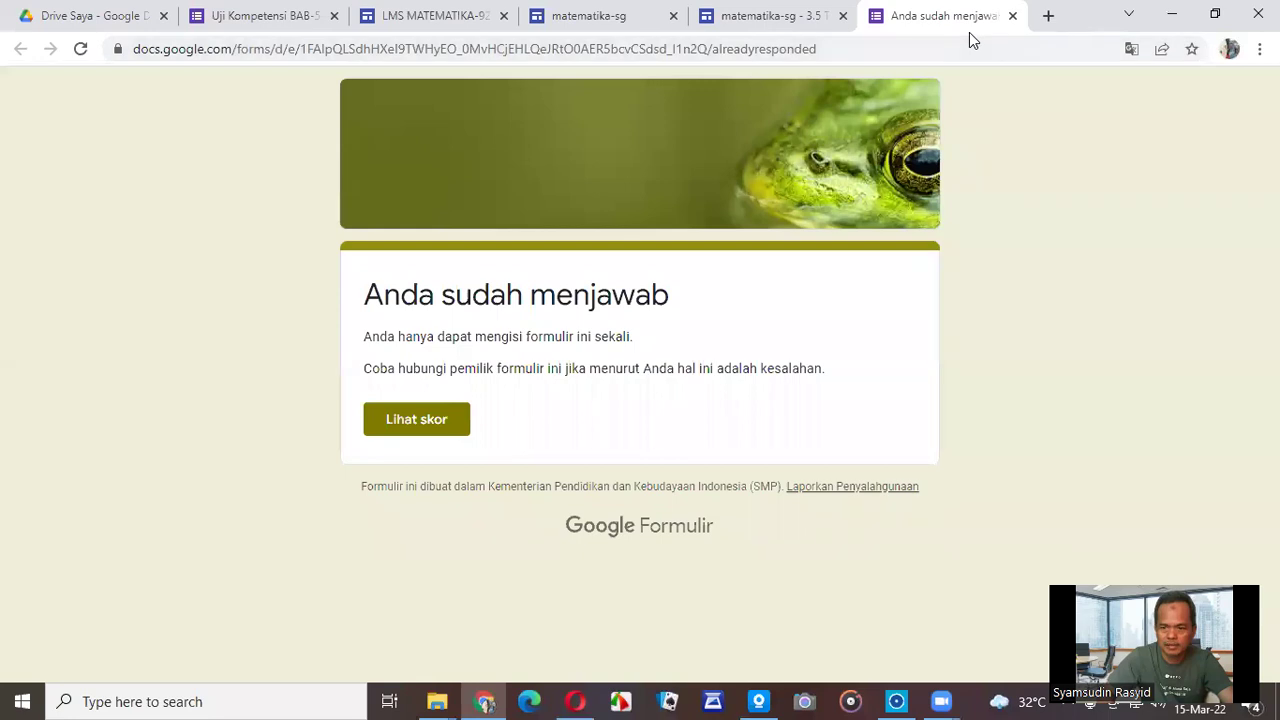
right_click(969, 32)
left_click(1049, 267)
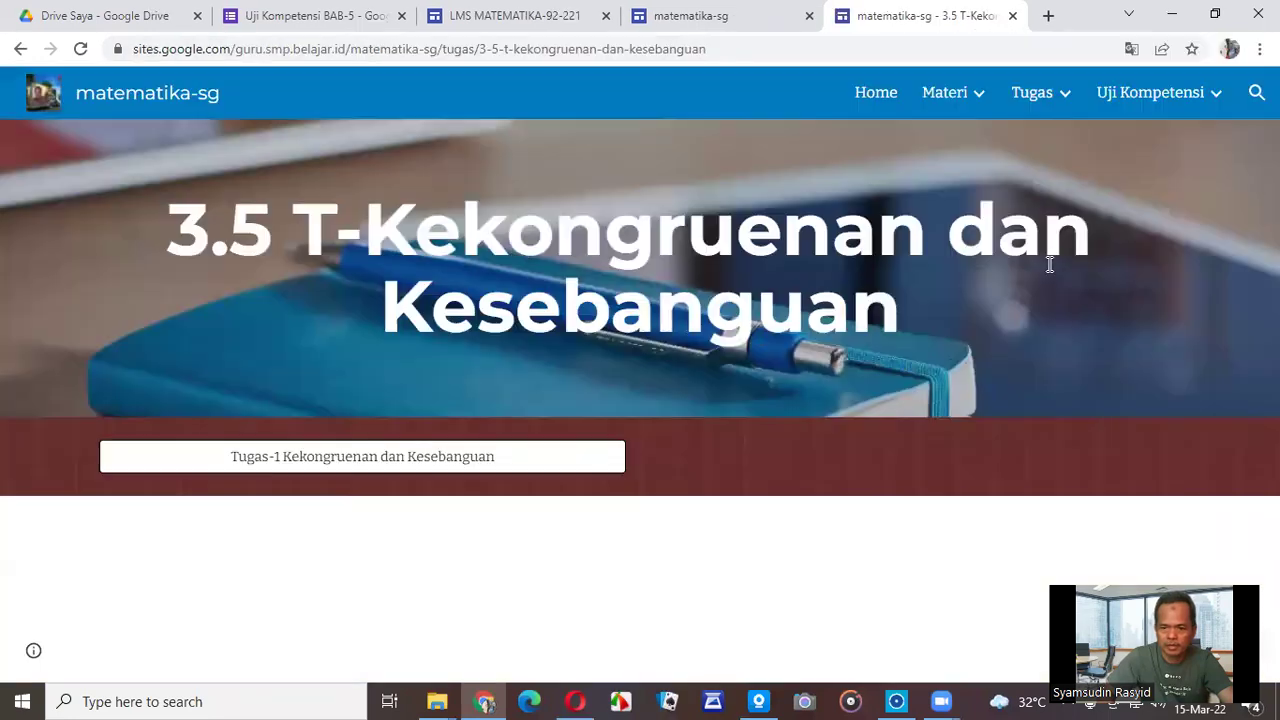
Close the LMS MATEMATIKA-92-221 and Uji Kompetensi tabs, ending on the published 3.5 T page.
left_click(699, 32)
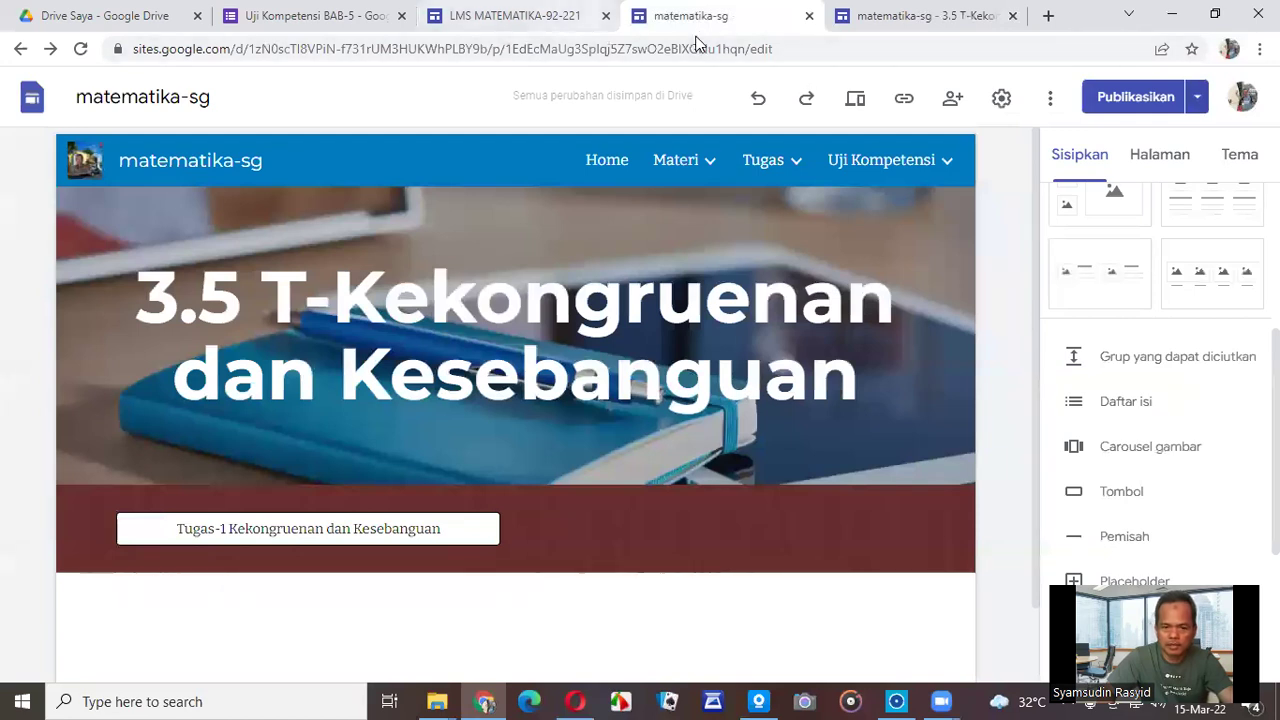
left_click(545, 20)
left_click(605, 16)
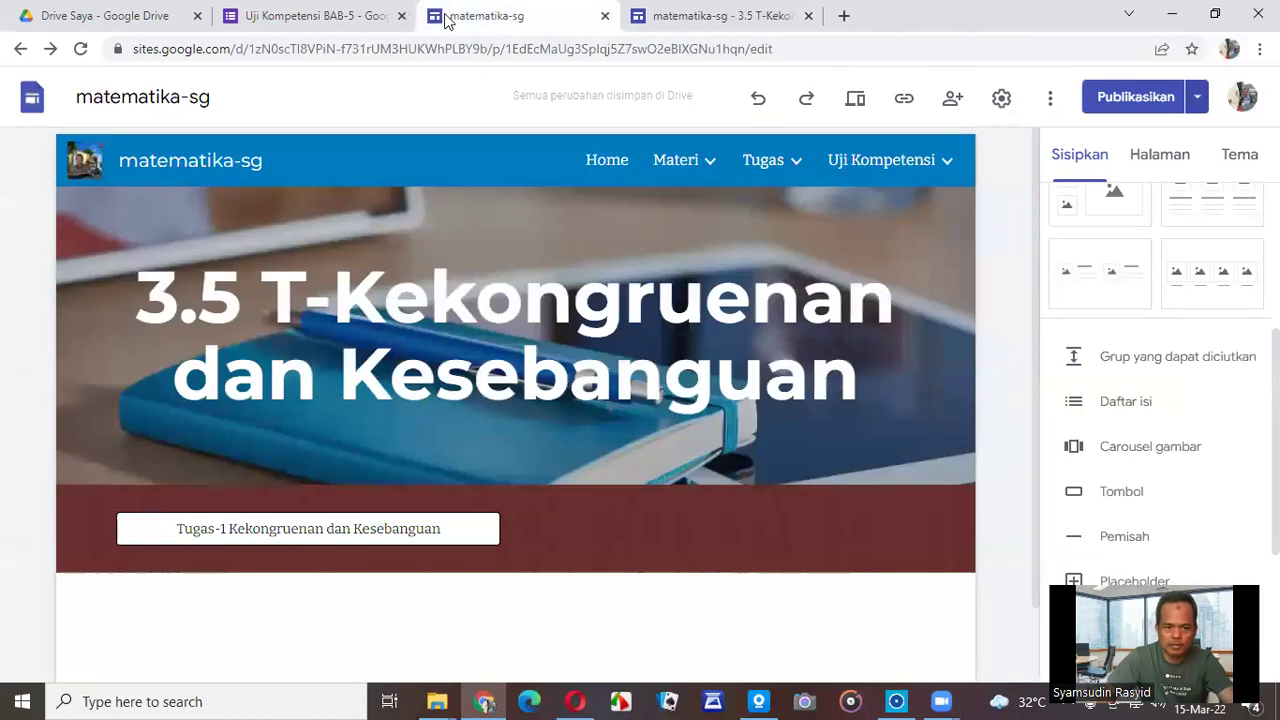
left_click(401, 16)
left_click(471, 20)
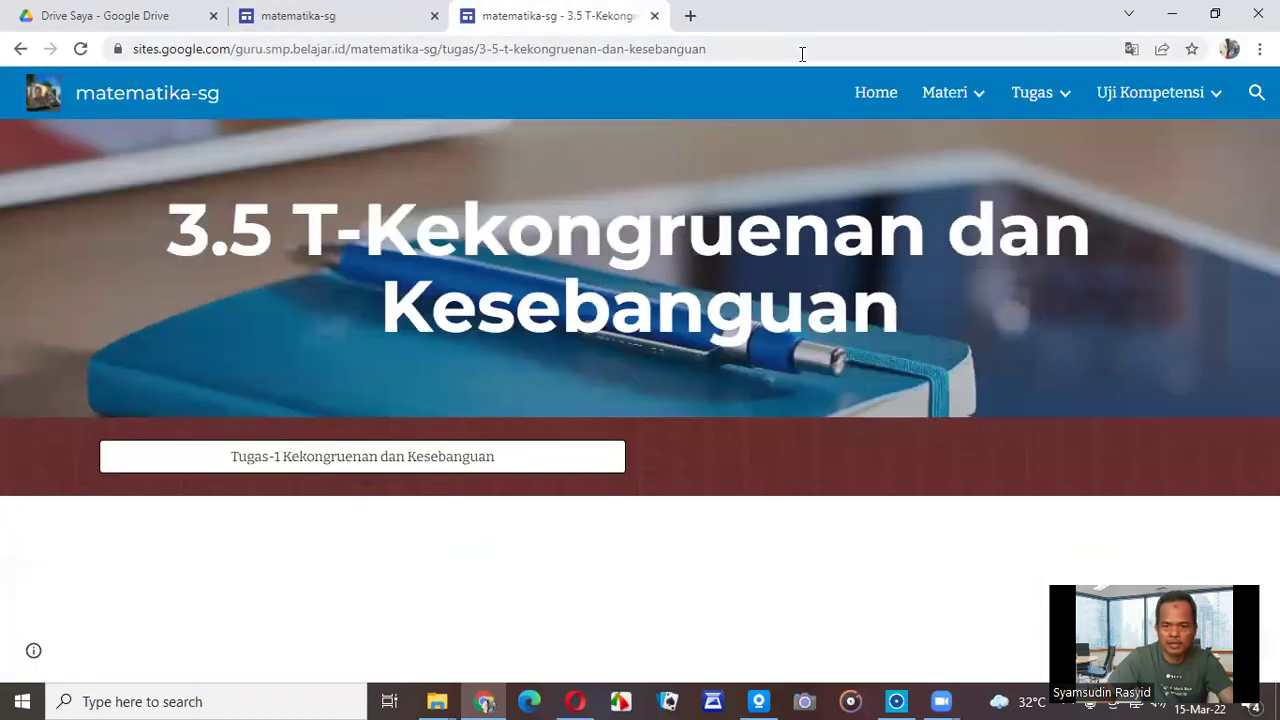
Copy the live site's home page web address, then return to the site editor.
left_click(875, 94)
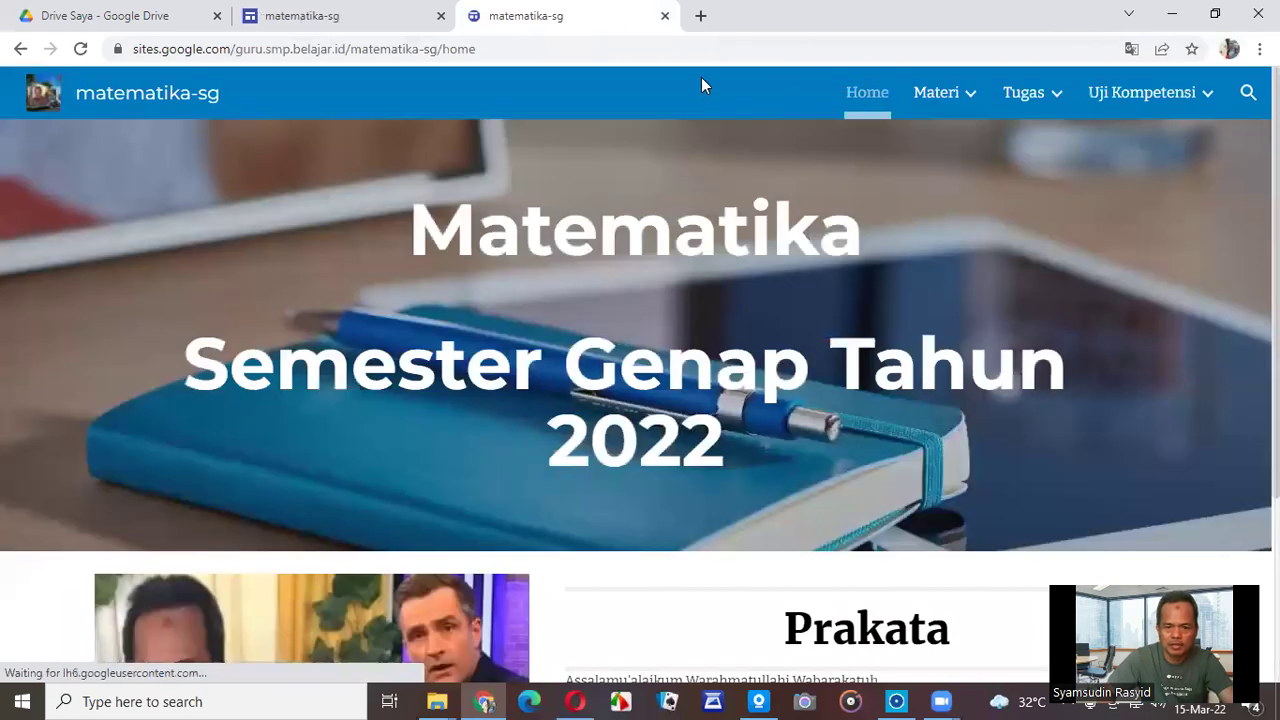
left_click(594, 48)
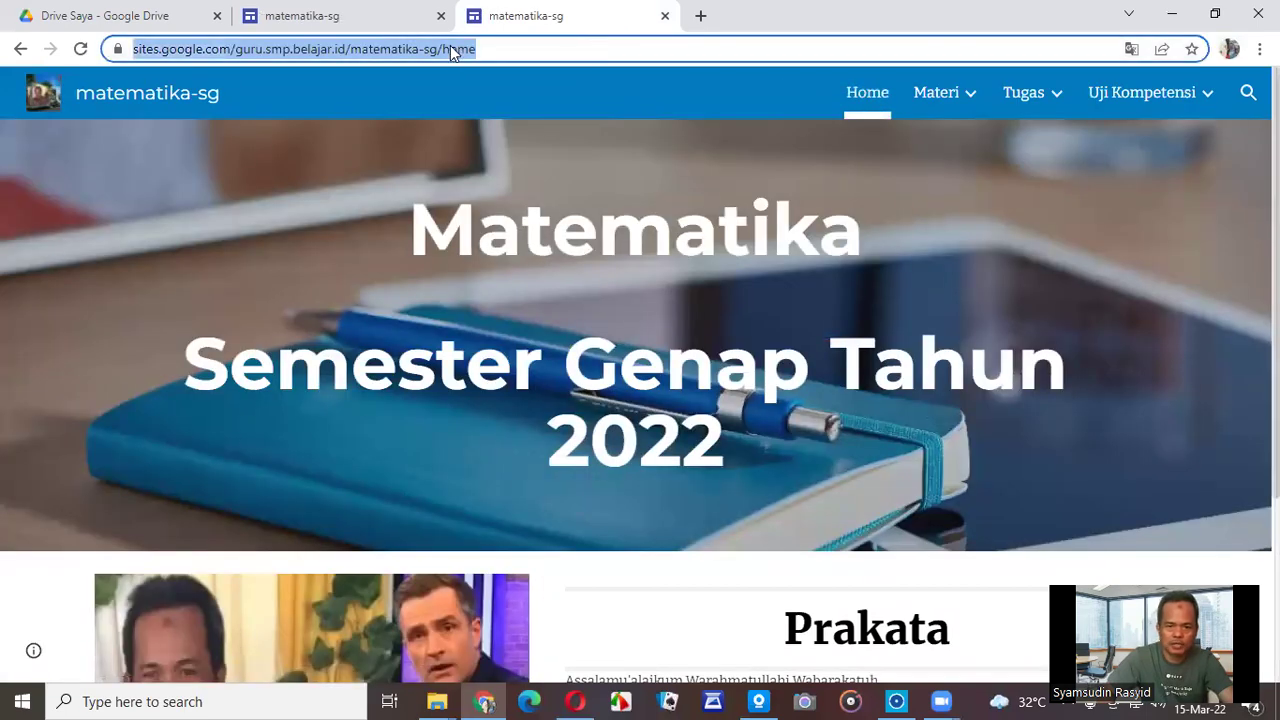
right_click(450, 46)
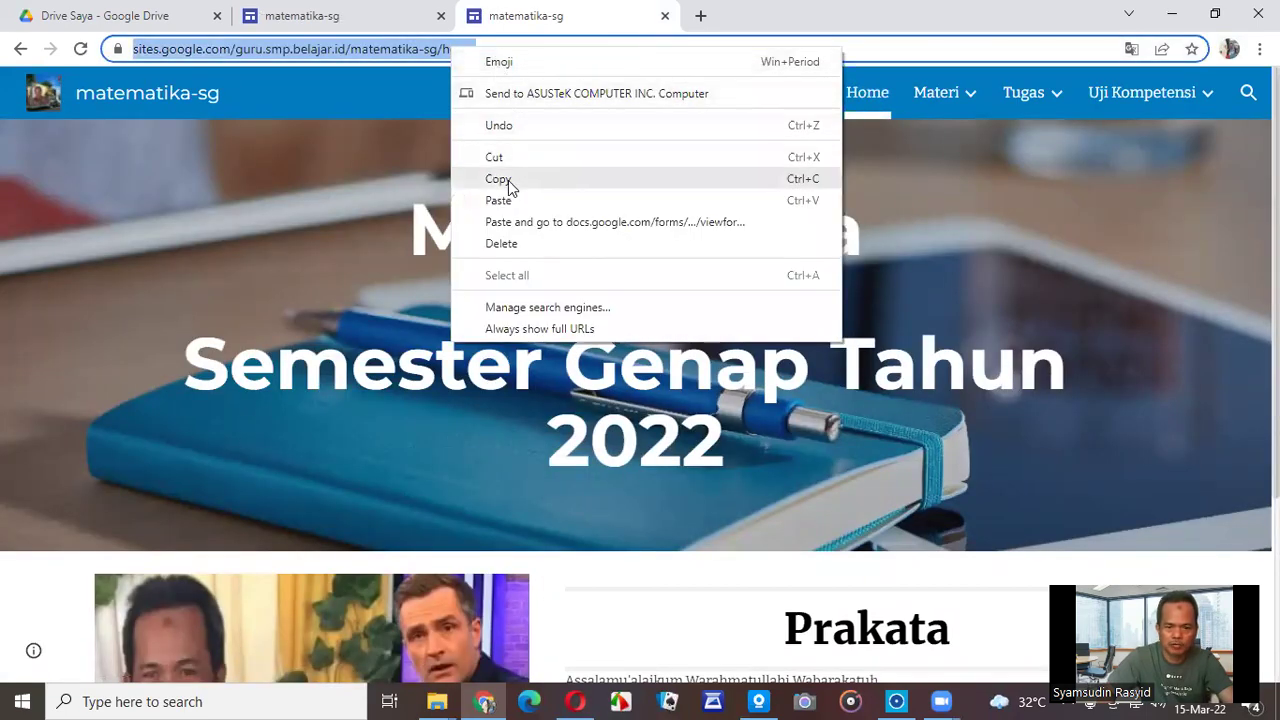
left_click(505, 180)
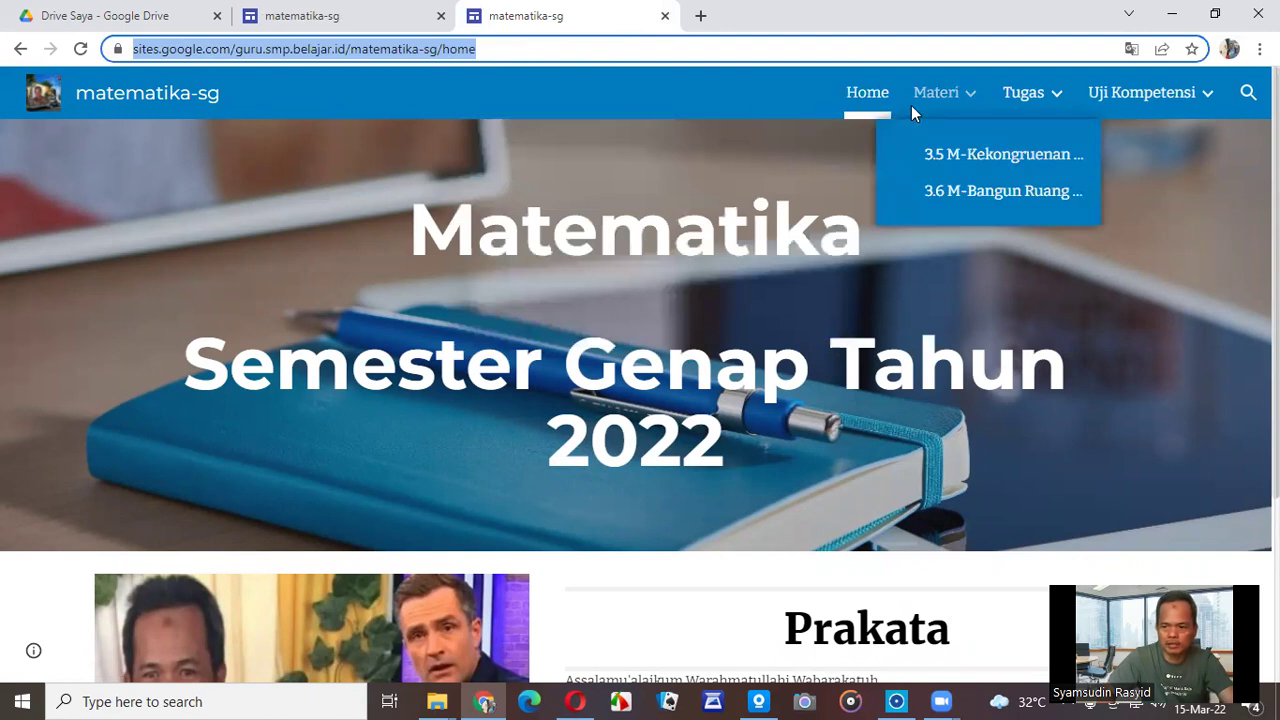
left_click(395, 19)
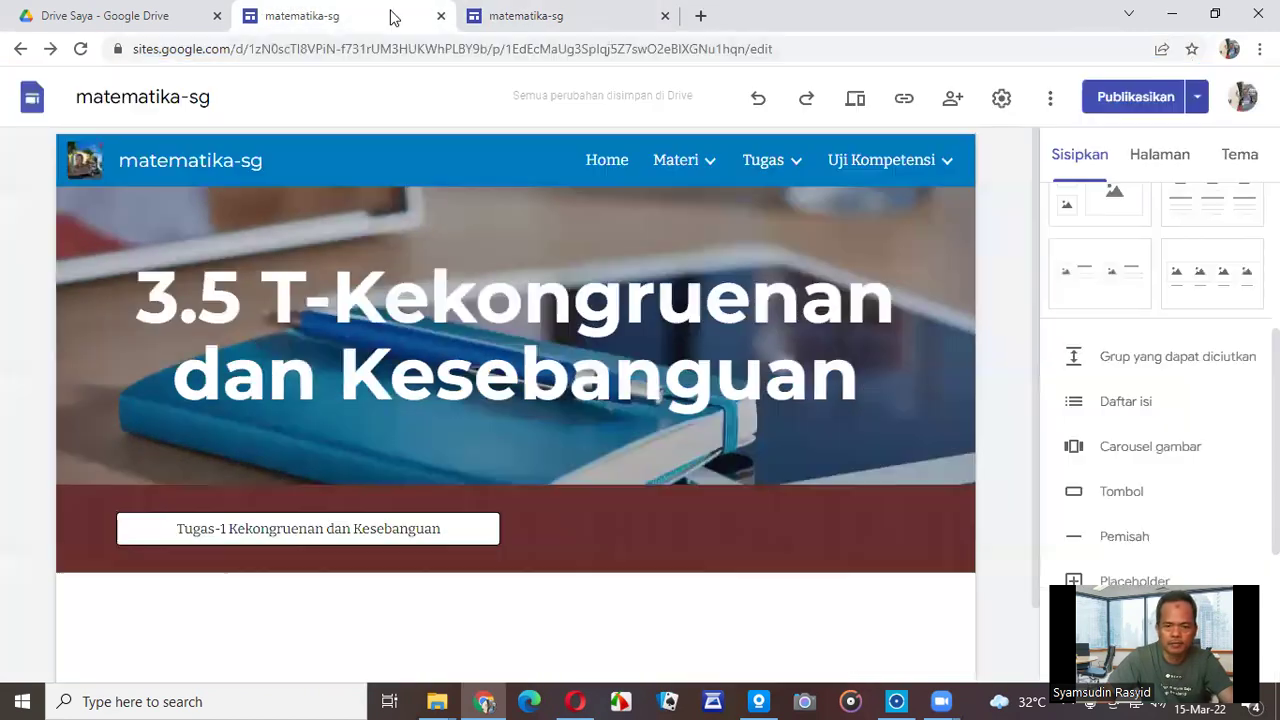
Copy the published matematika-sg site link using 'Salin link' in the sitelink dialog.
left_click(1201, 101)
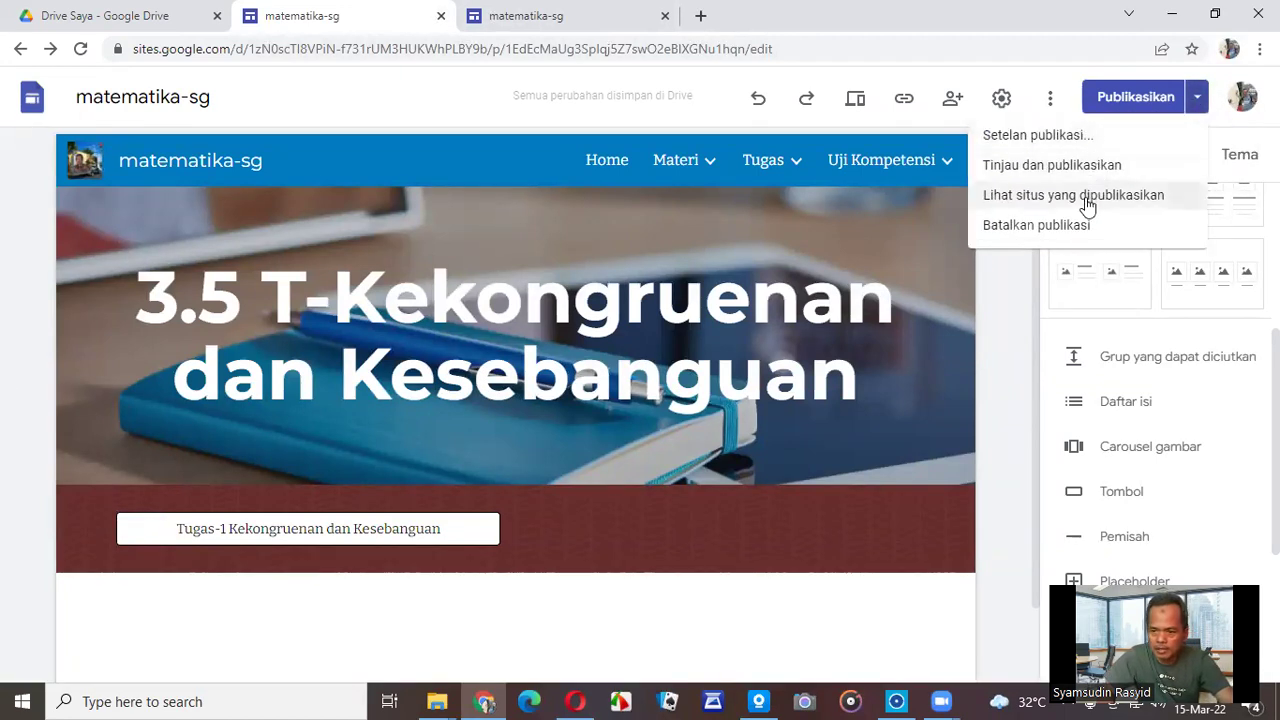
left_click(901, 108)
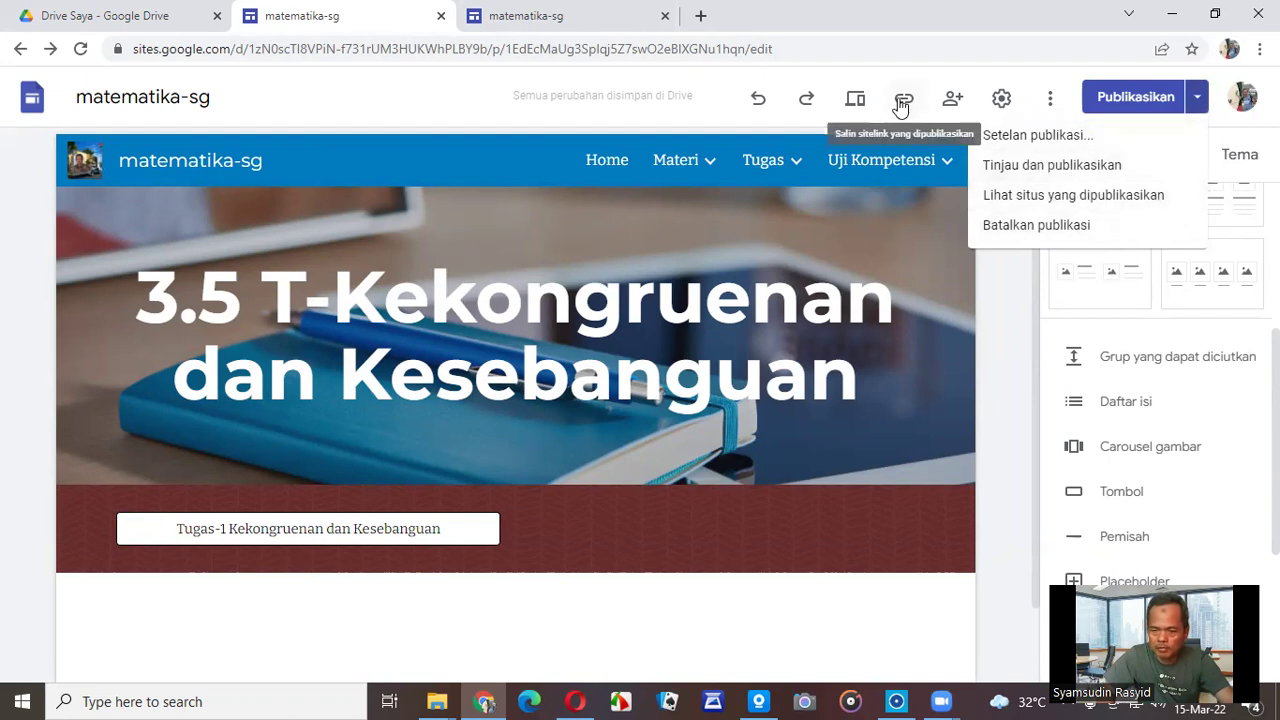
left_click(901, 105)
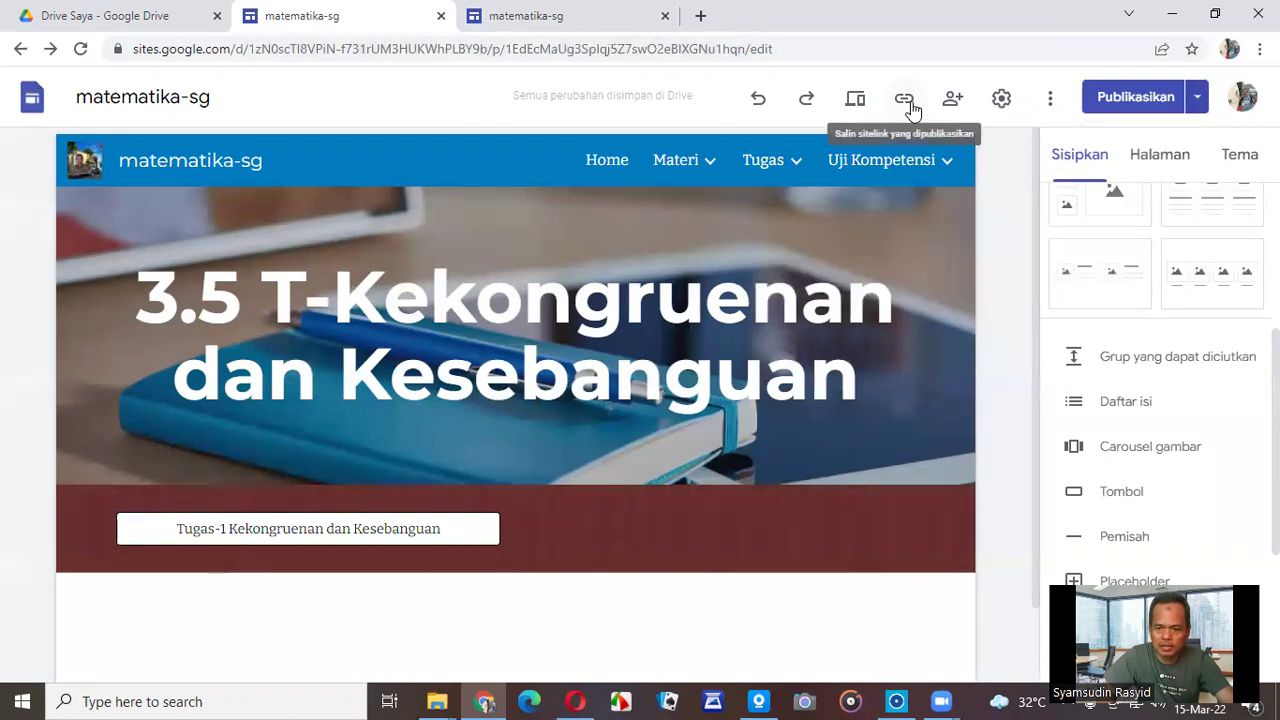
left_click(910, 102)
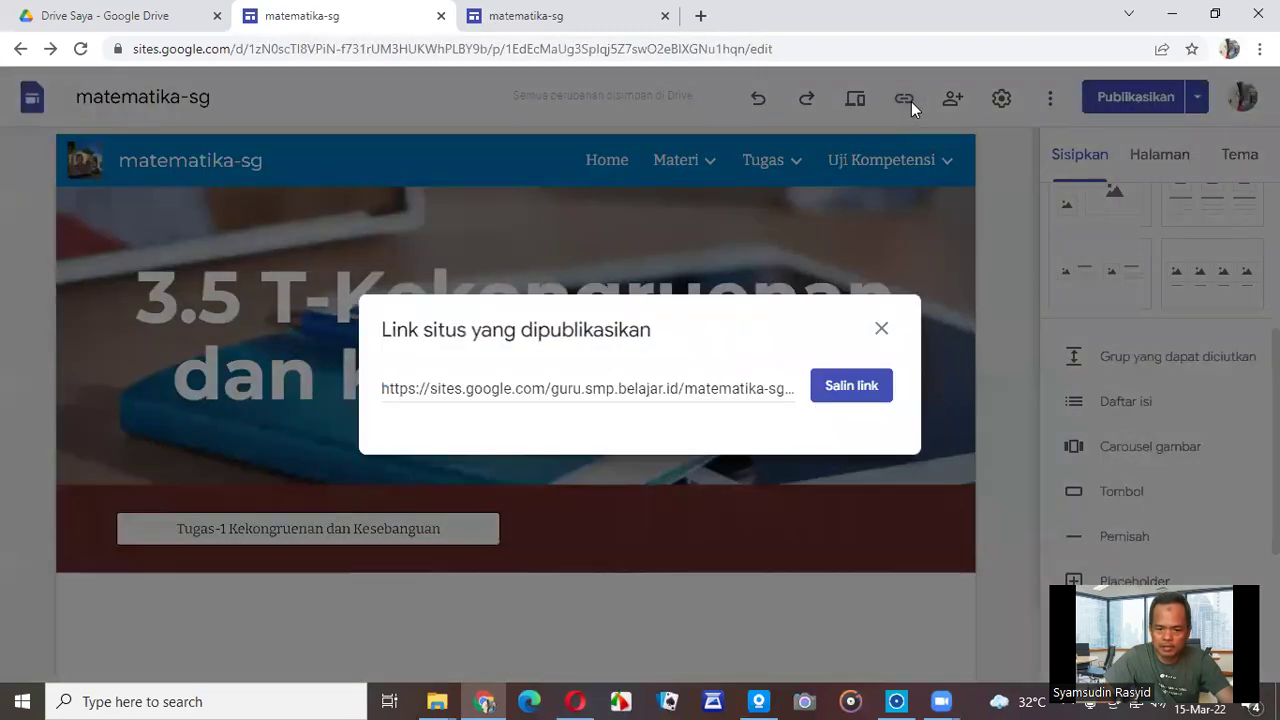
left_click(860, 386)
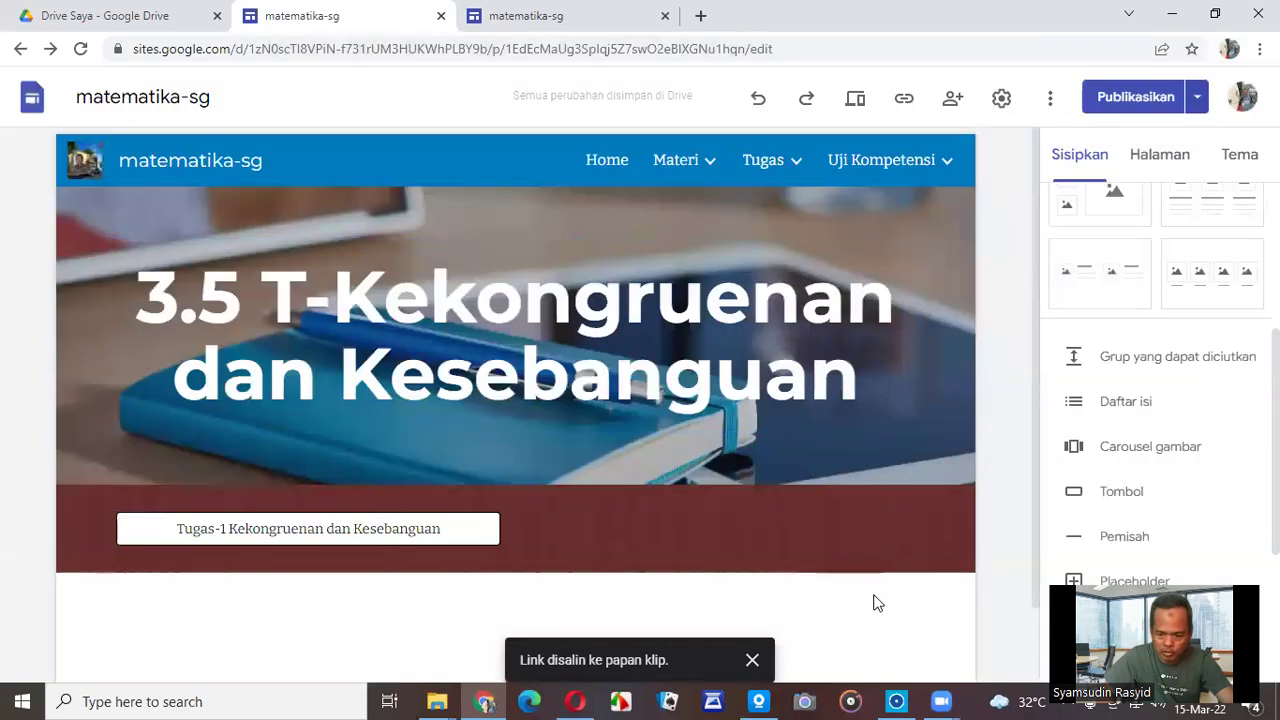
left_click(294, 700)
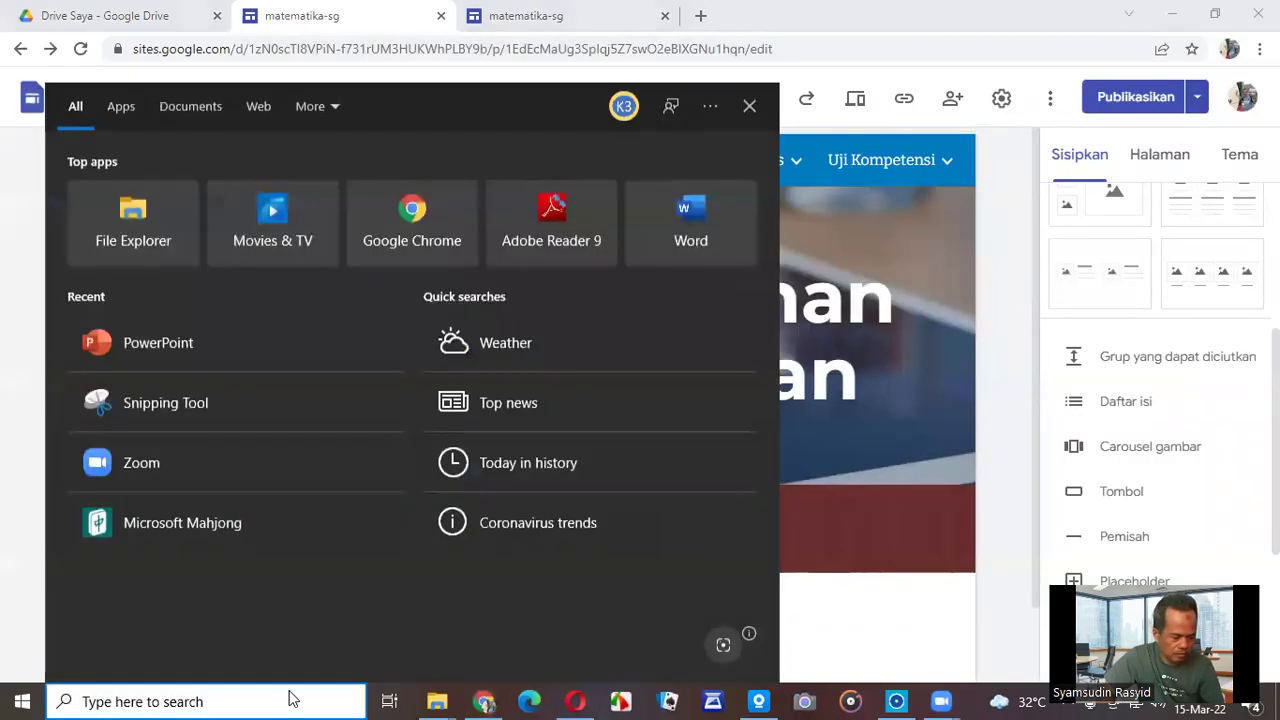
Launch Word, create a blank document, and paste the published site URL as a hyperlink.
type("word")
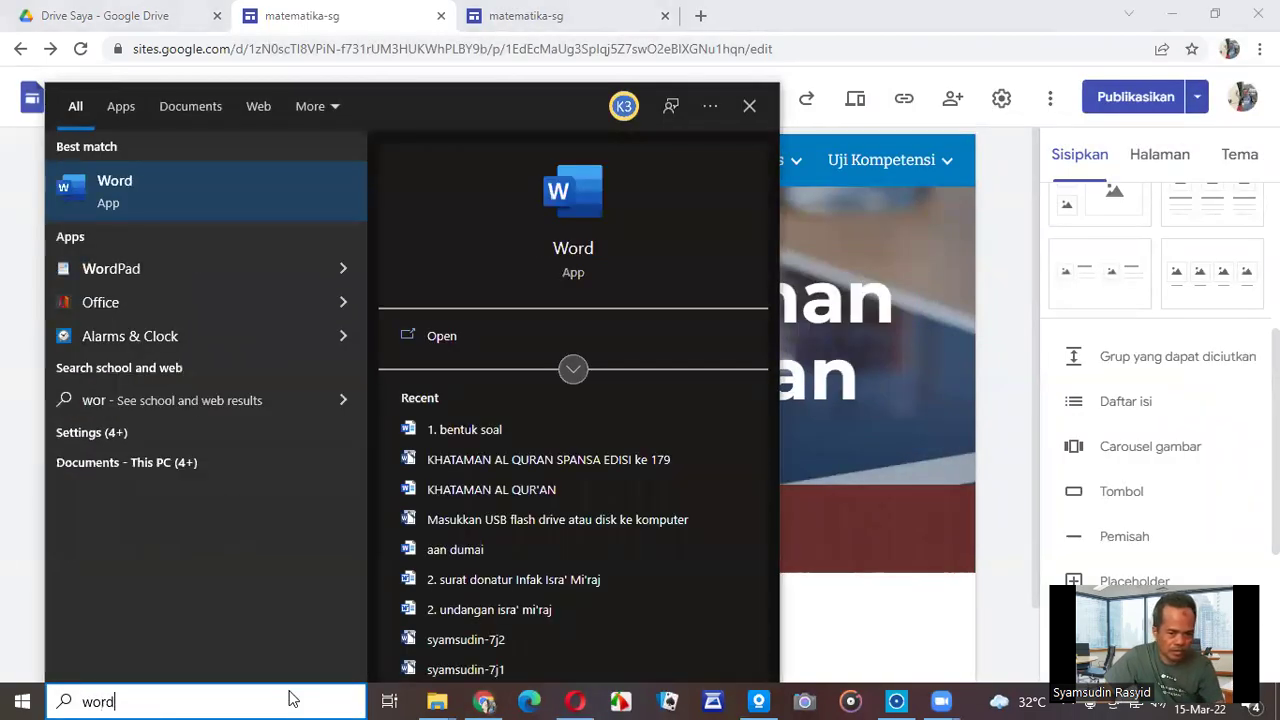
key("Return")
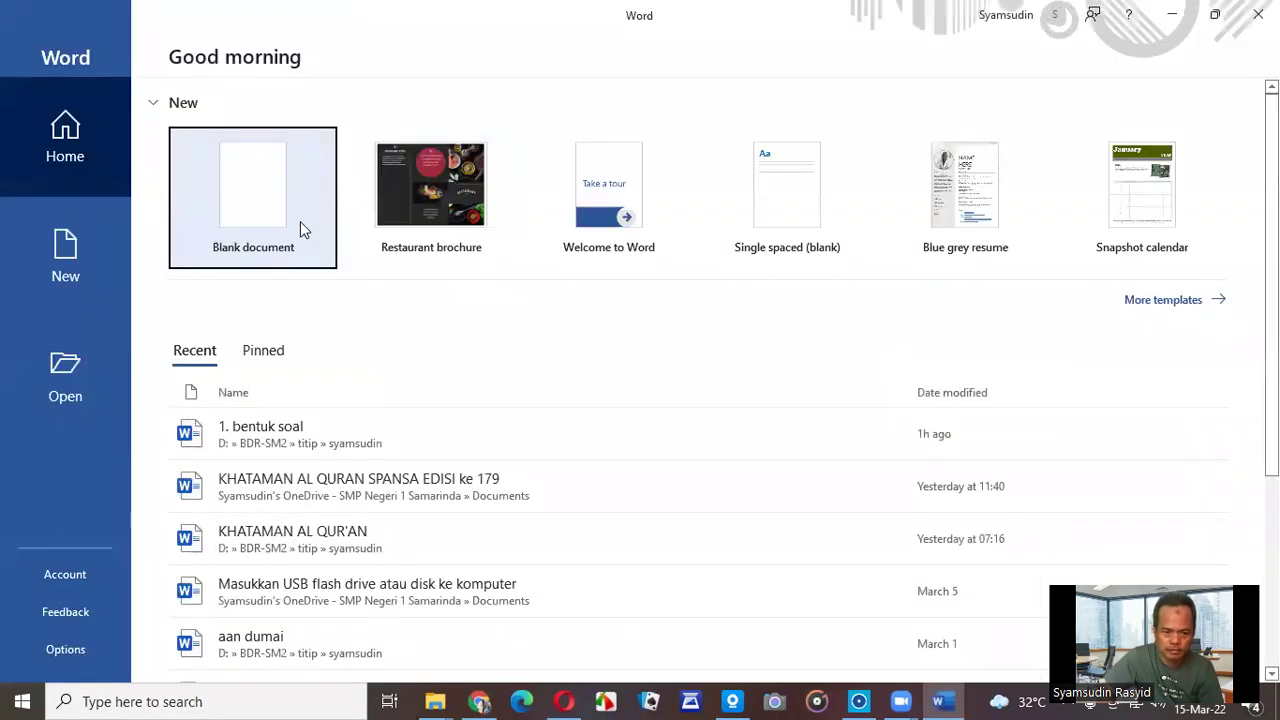
left_click(300, 228)
key("ctrl+v")
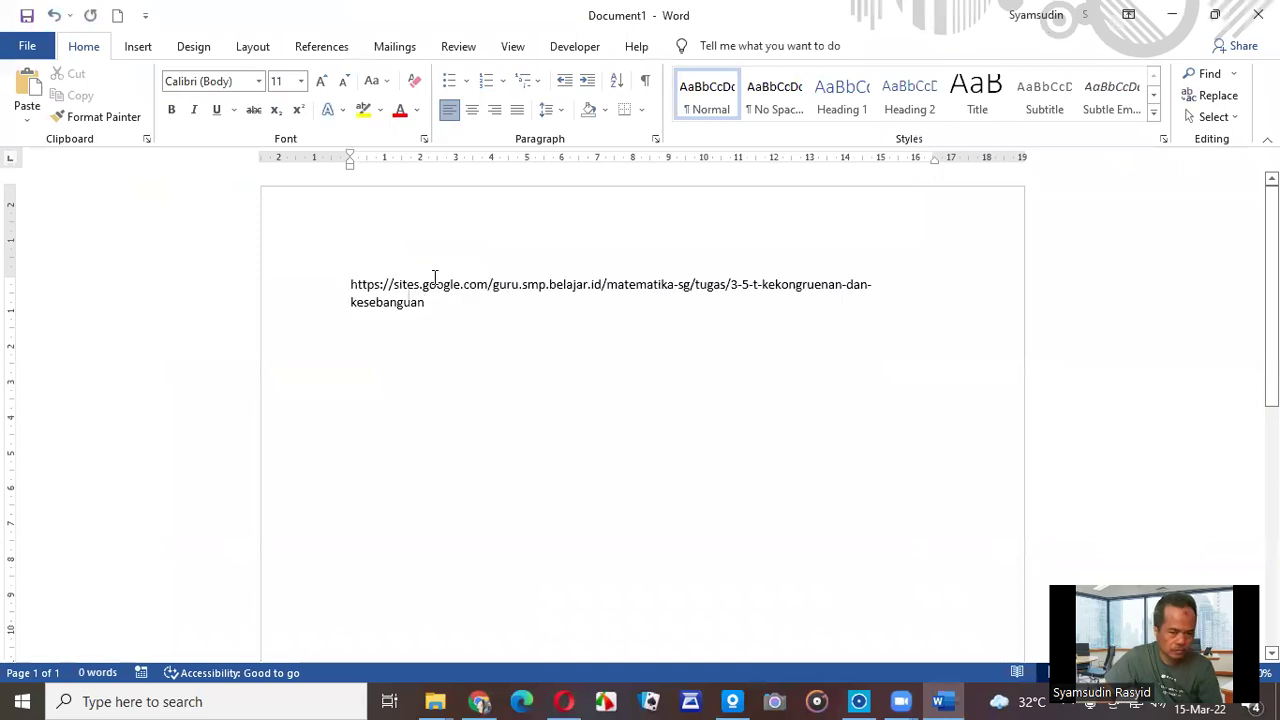
key("Return")
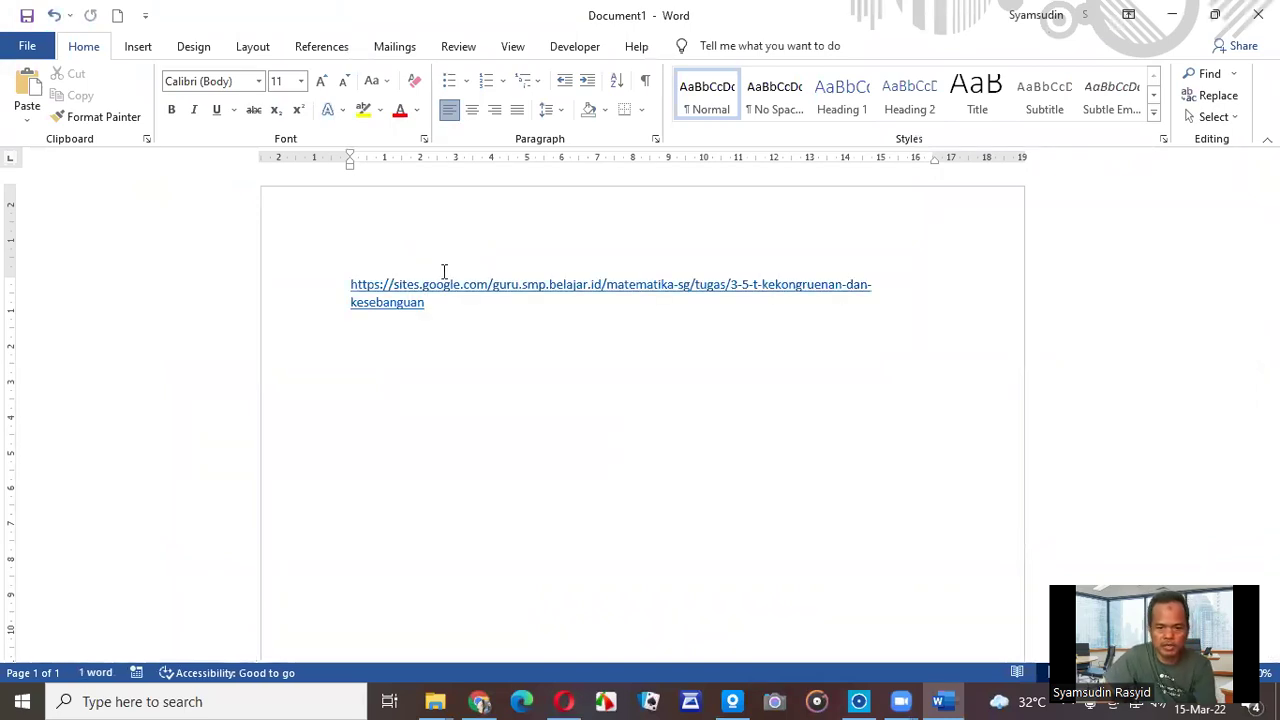
In Opera, load the s.id home page in place of the Epson Connect tab.
left_click(479, 701)
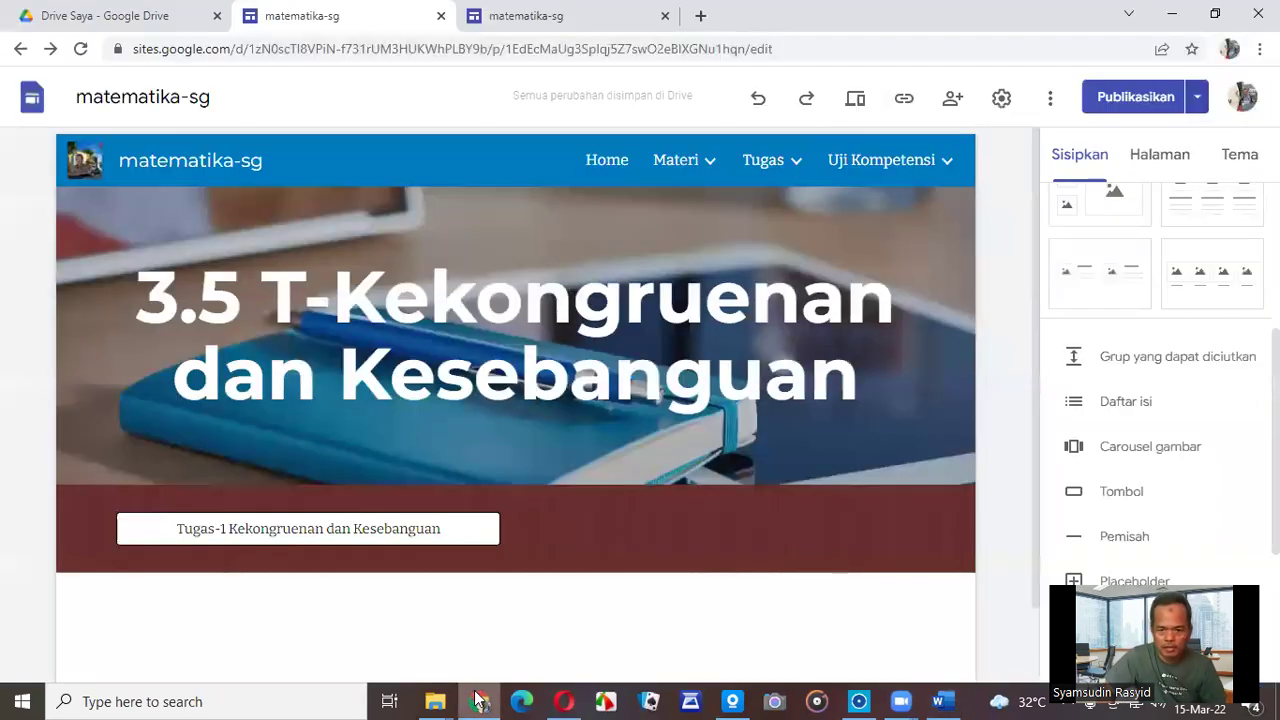
mouse_move(712, 163)
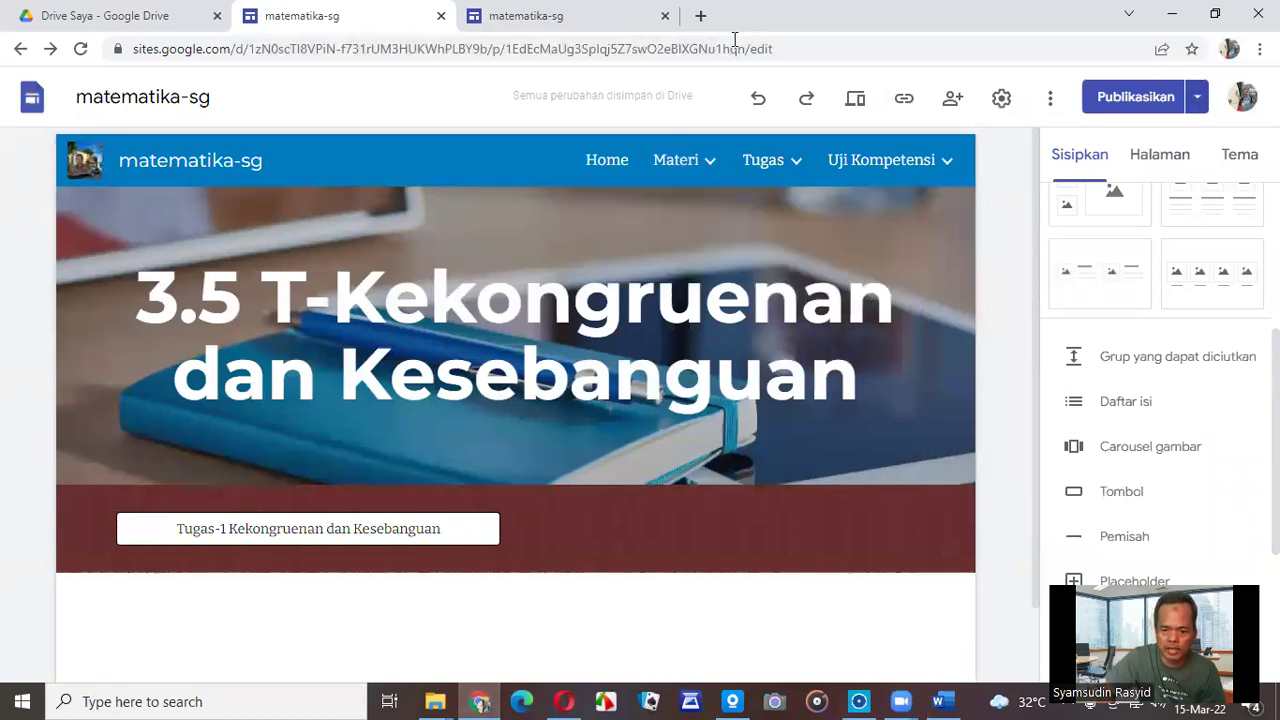
left_click(565, 701)
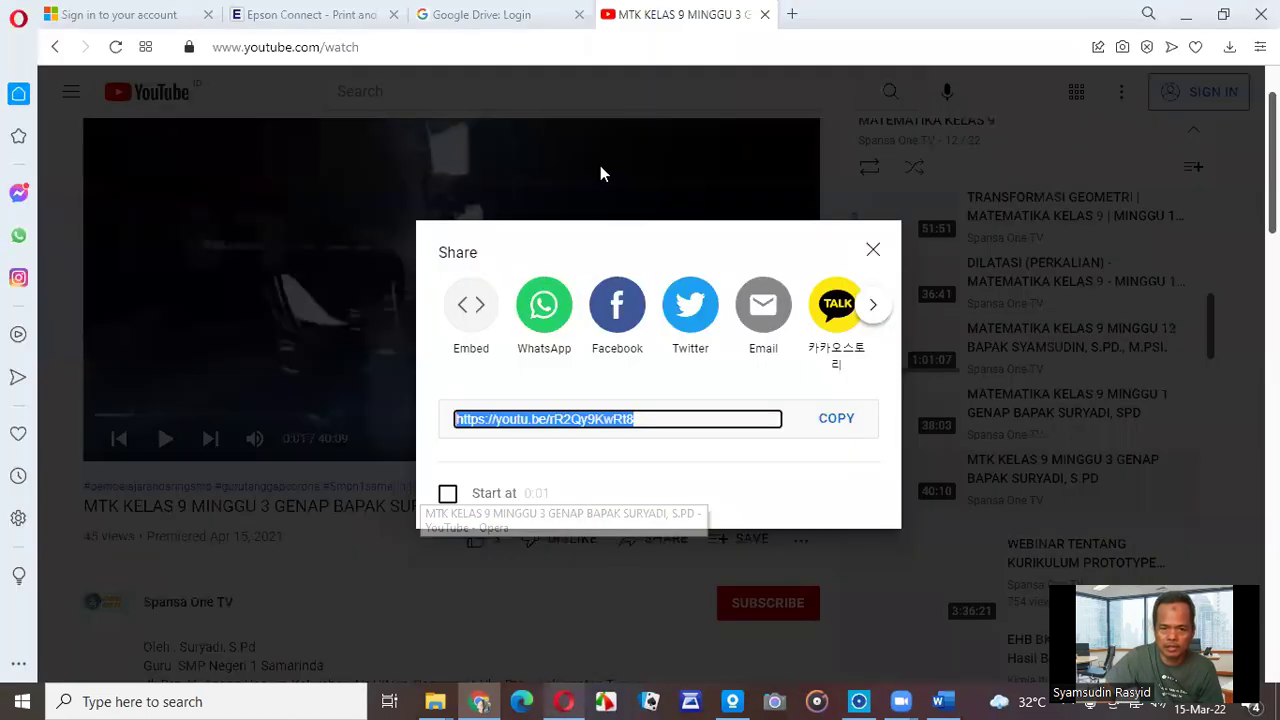
left_click(540, 16)
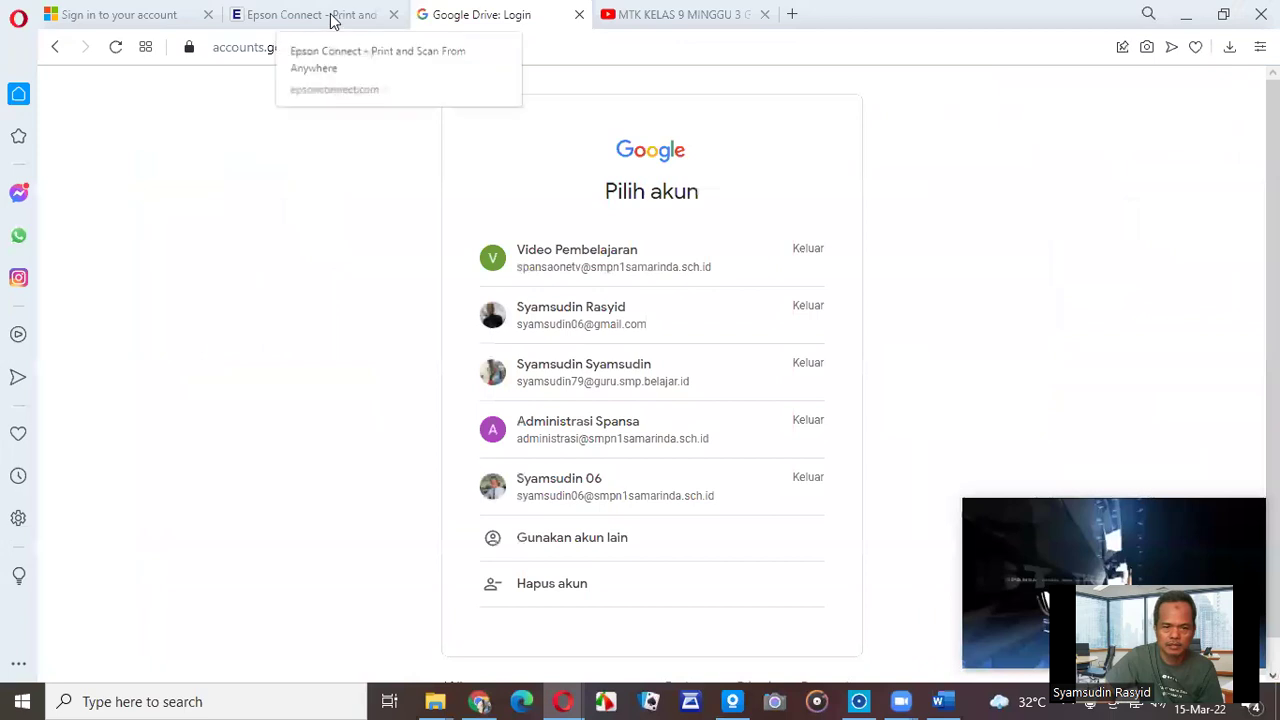
left_click(330, 18)
left_click(331, 47)
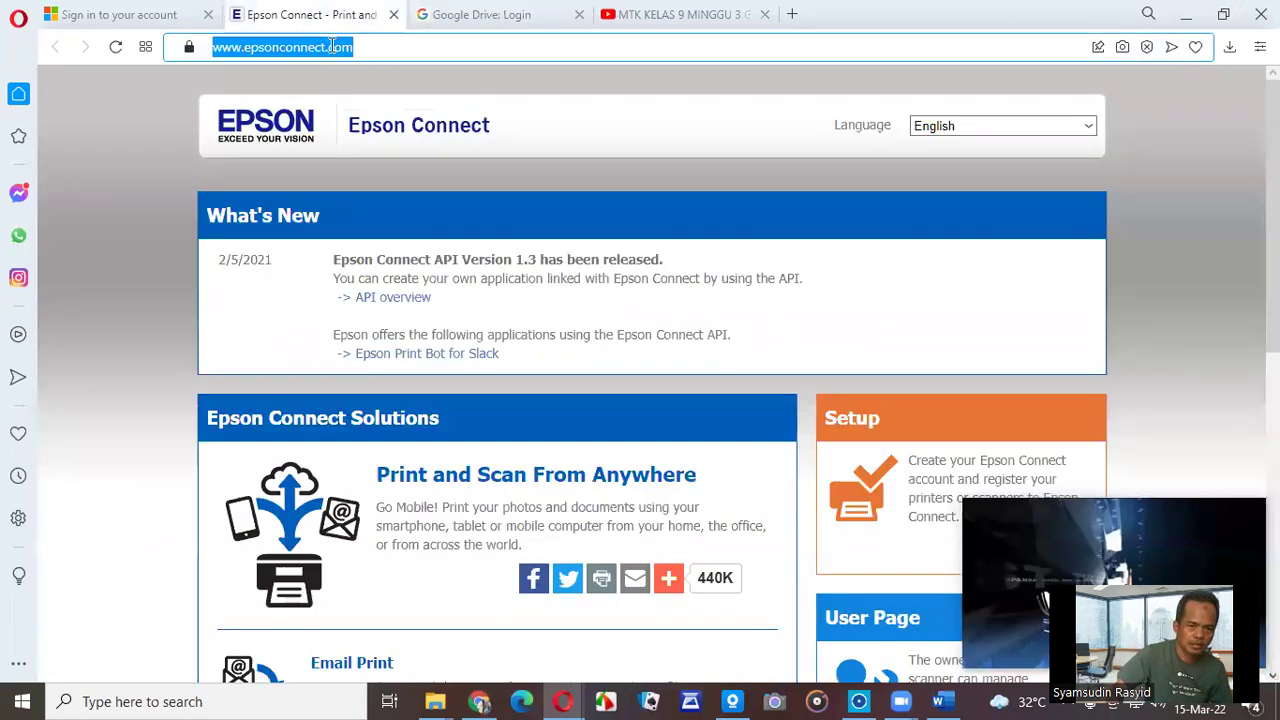
type("s.id")
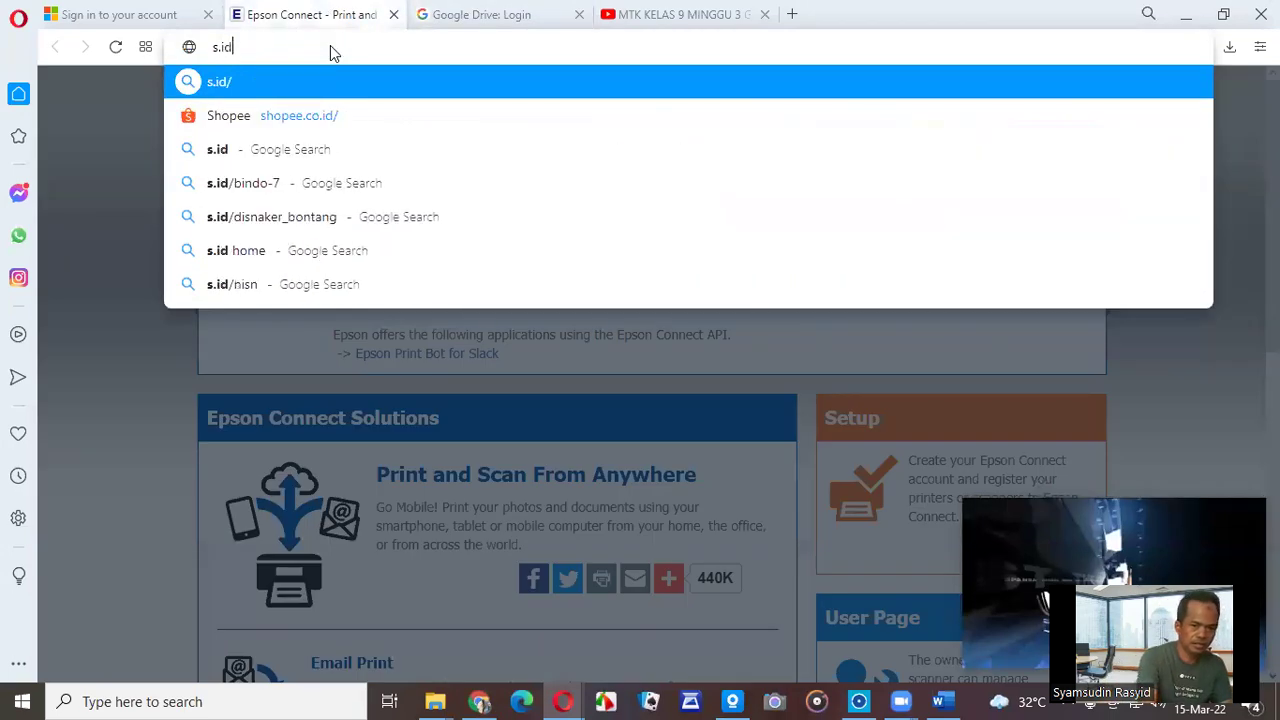
key("Return")
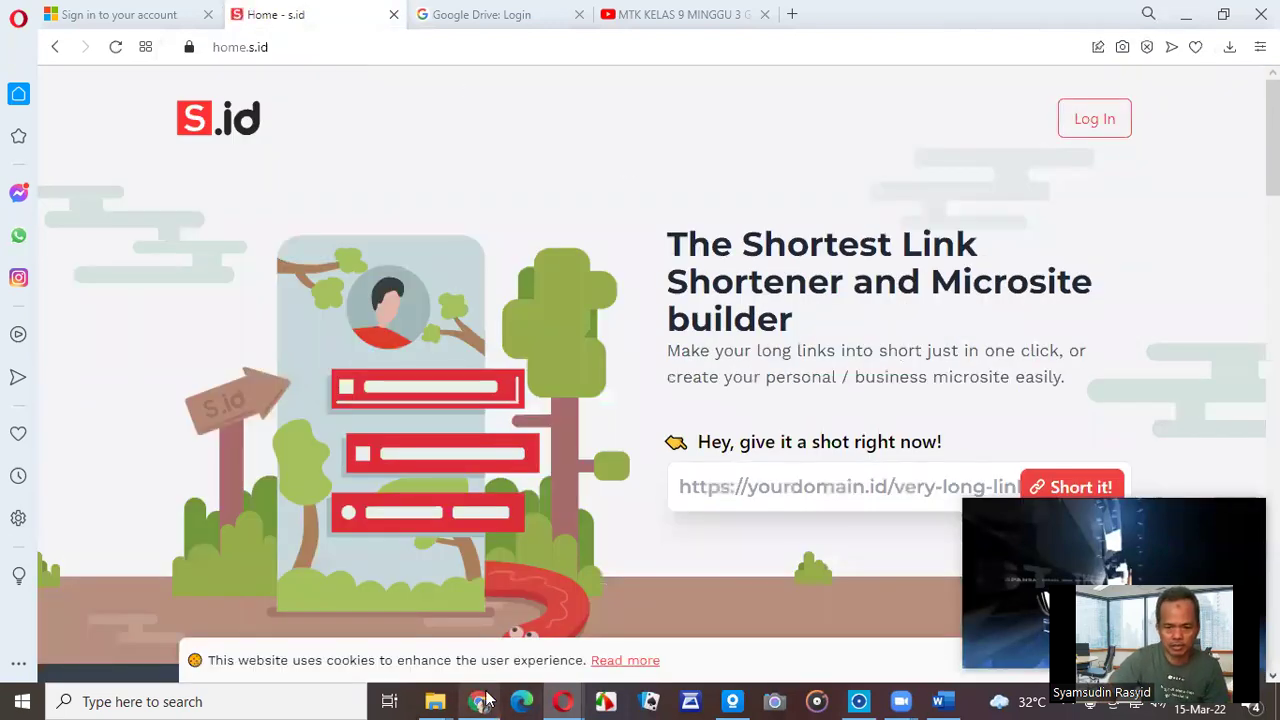
Recopy the published matematika-sg site link from Google Sites and focus the s.id link field.
left_click(479, 701)
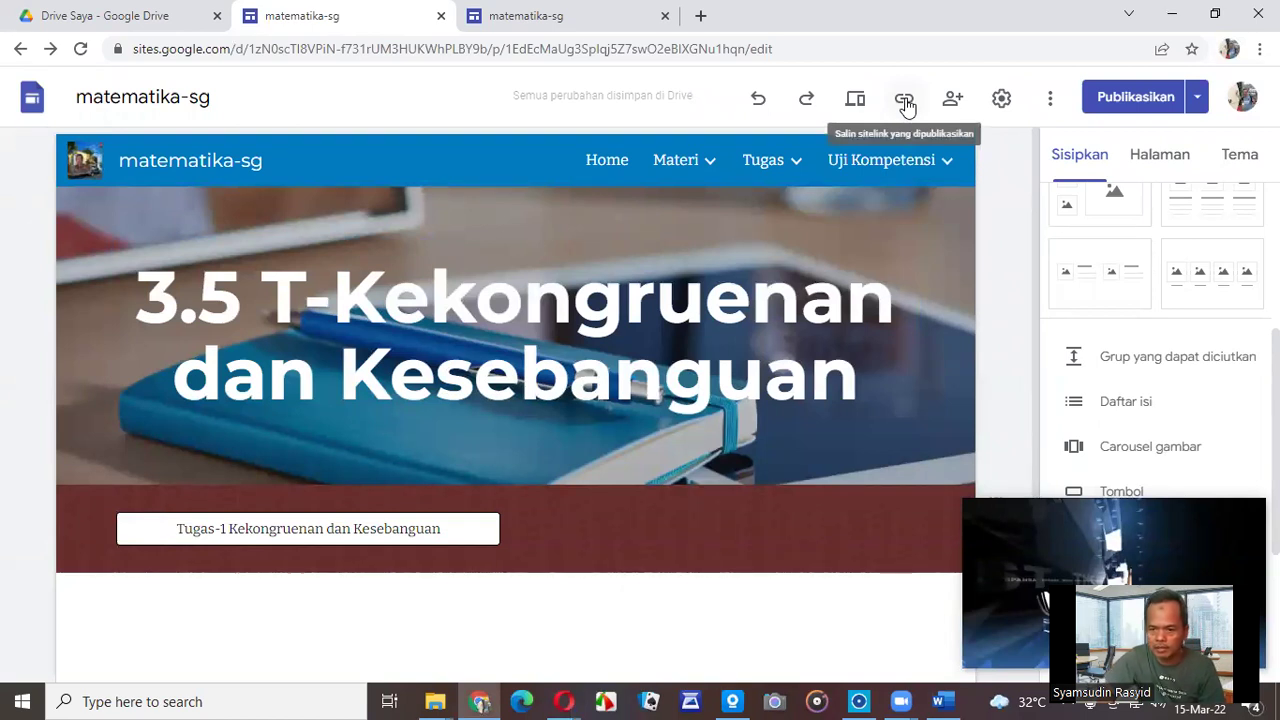
left_click(905, 100)
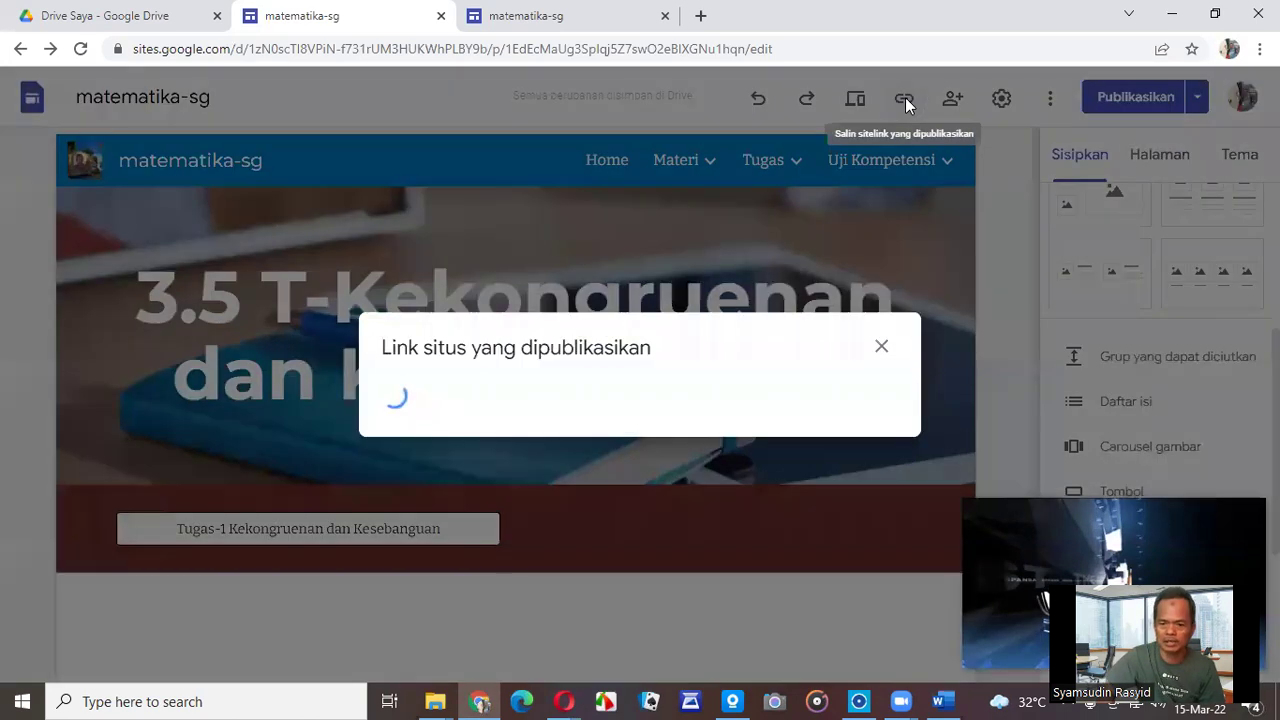
left_click(851, 387)
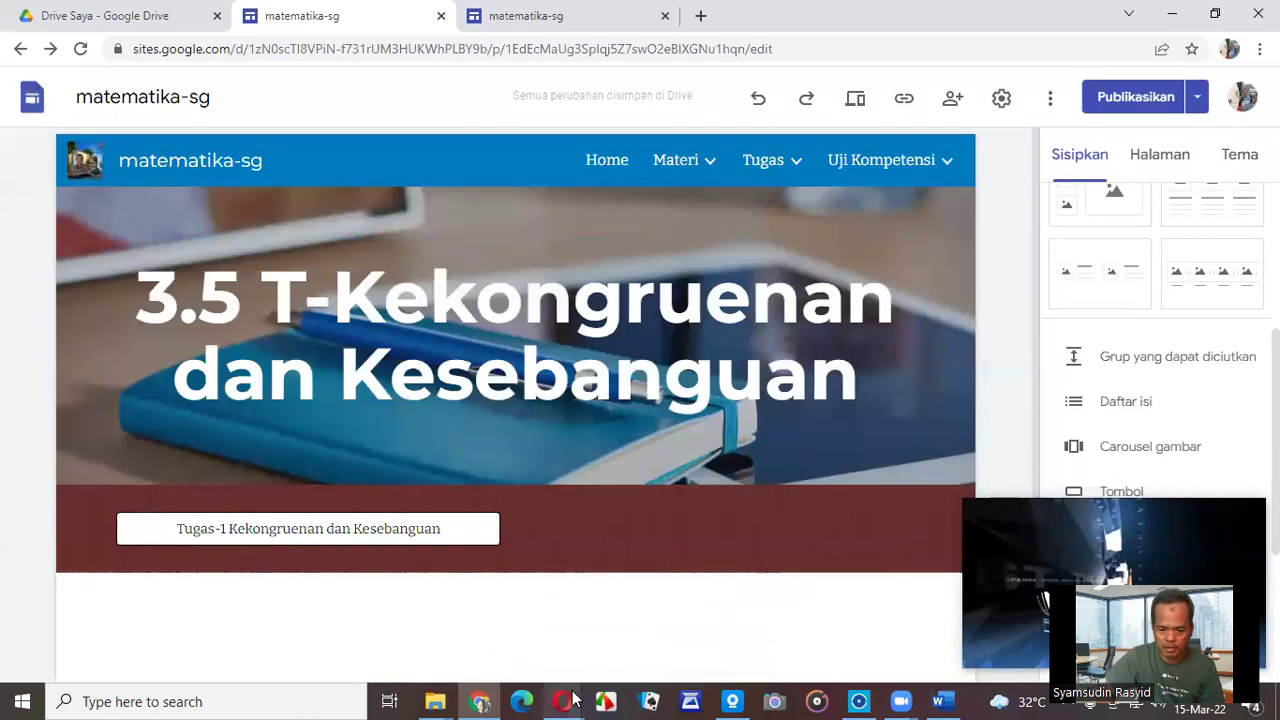
mouse_move(564, 701)
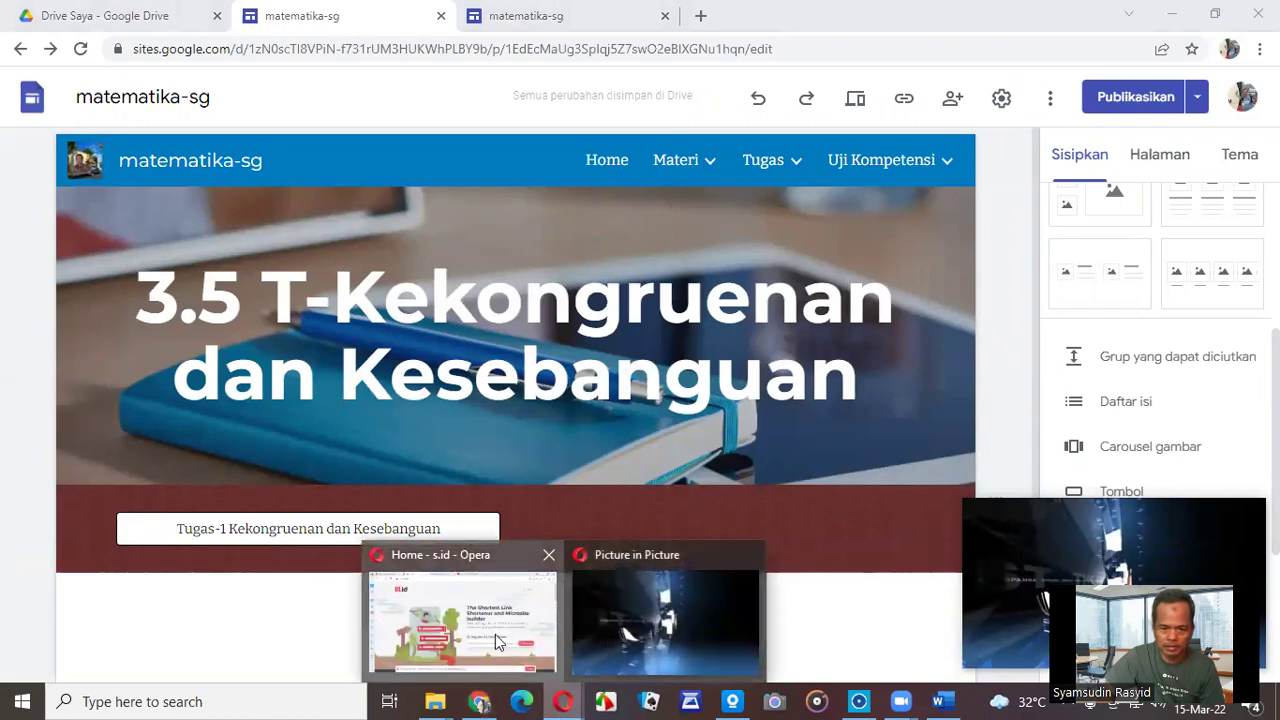
left_click(495, 634)
left_click(789, 488)
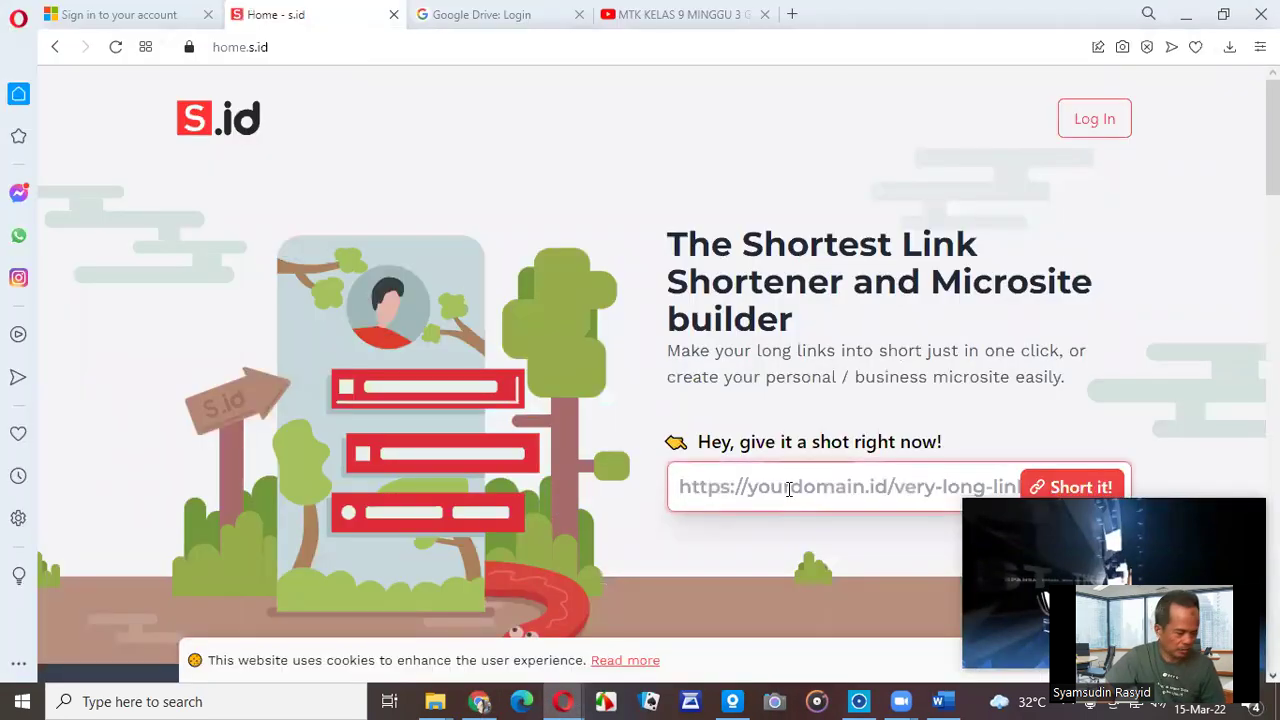
Paste the published site link into s.id and submit it for shortening.
key("ctrl+v")
mouse_move(1226, 556)
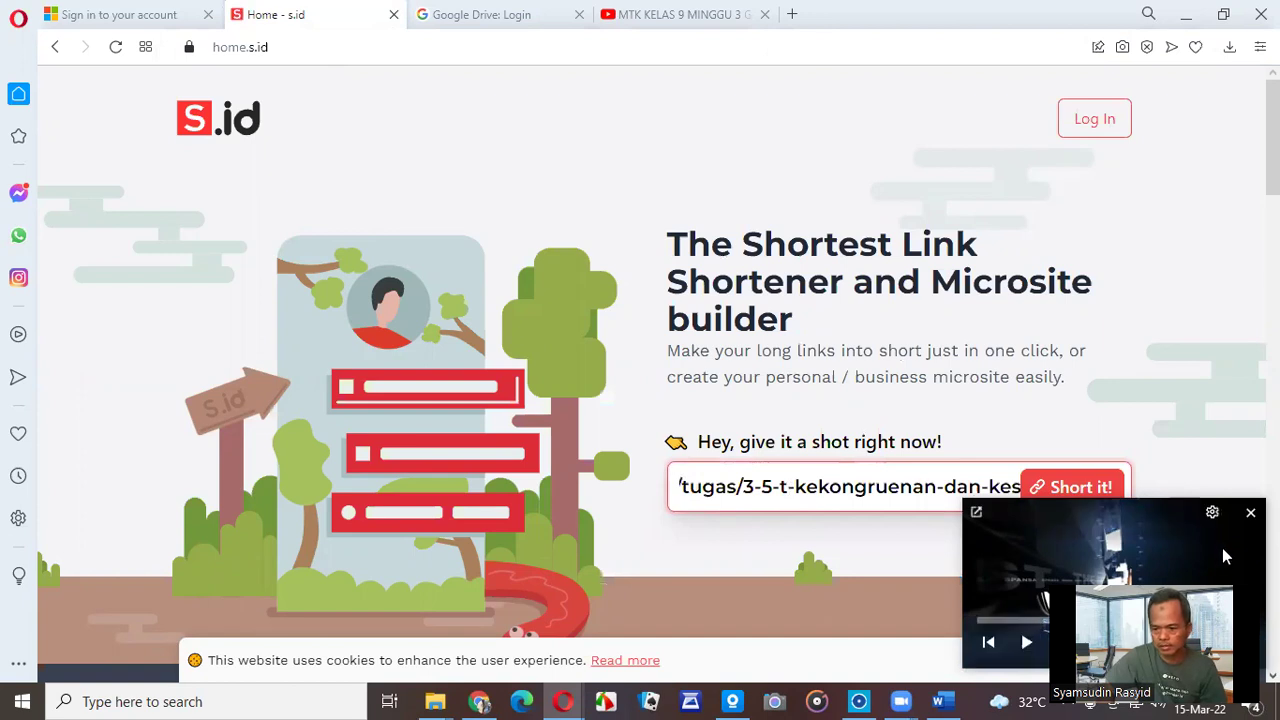
left_click(1080, 490)
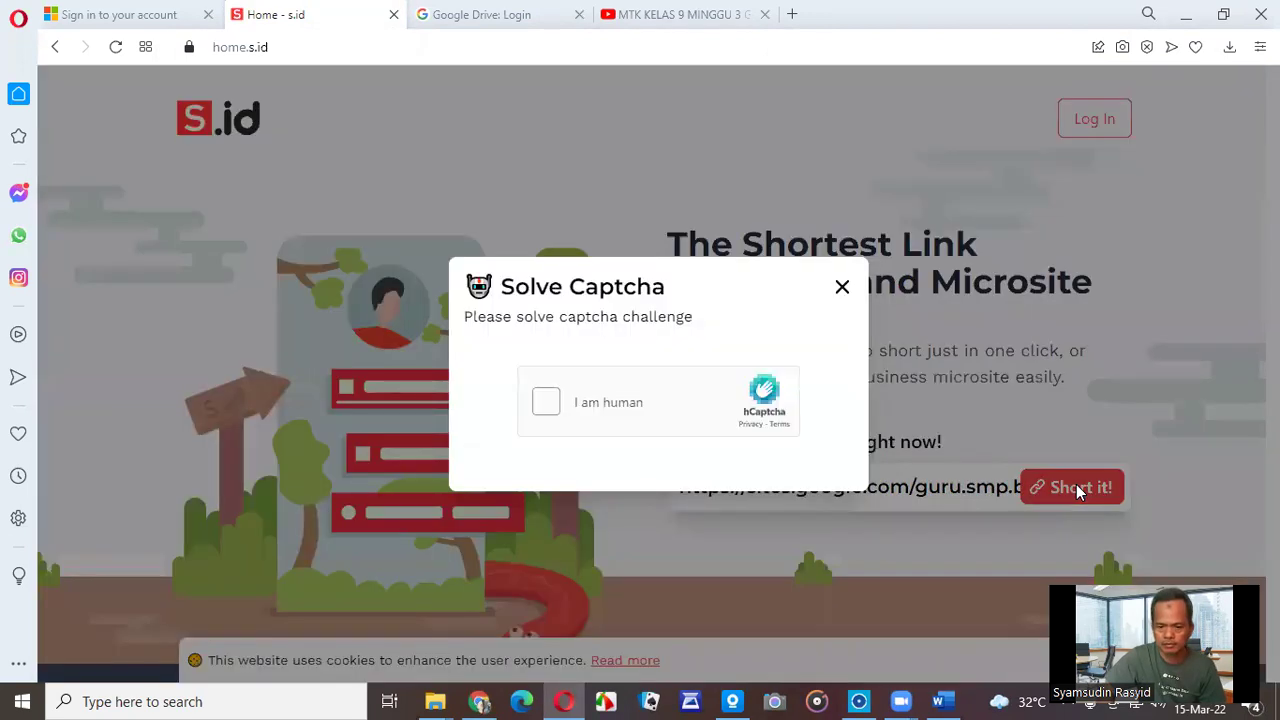
Pass the hCaptcha by ticking 'I am human' and choosing the four seaplane images.
left_click(543, 402)
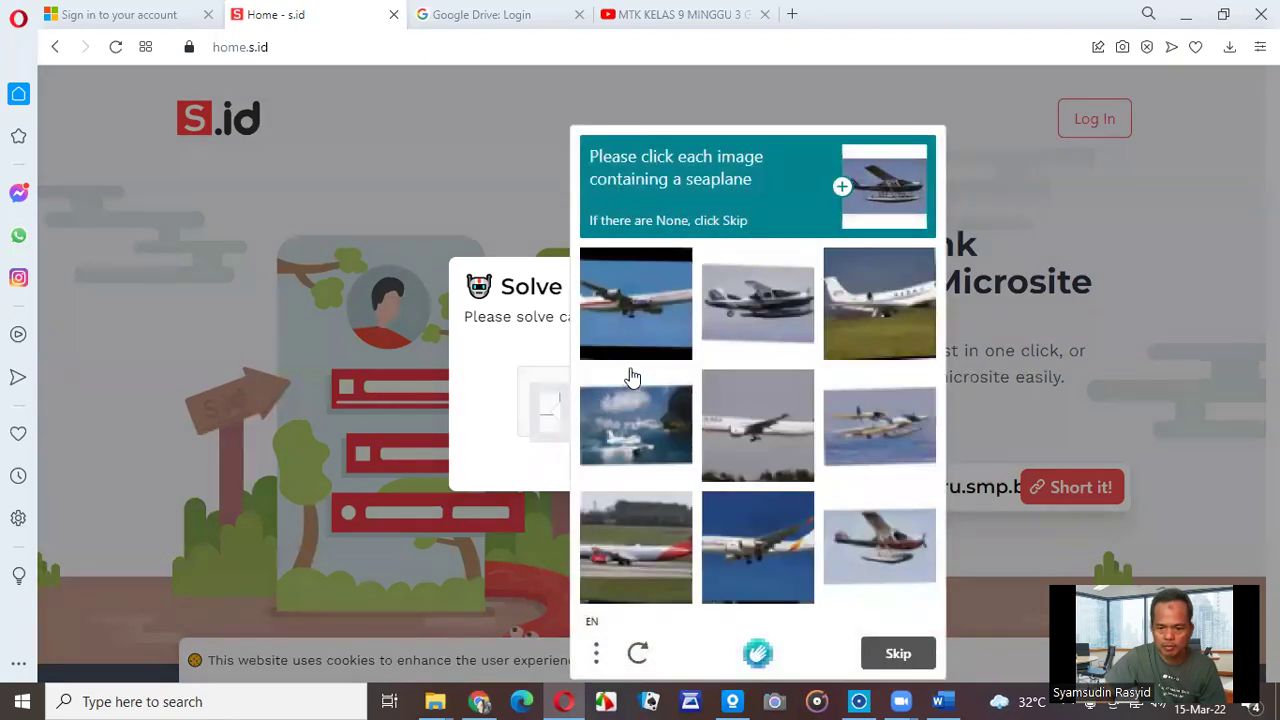
left_click(900, 526)
left_click(886, 436)
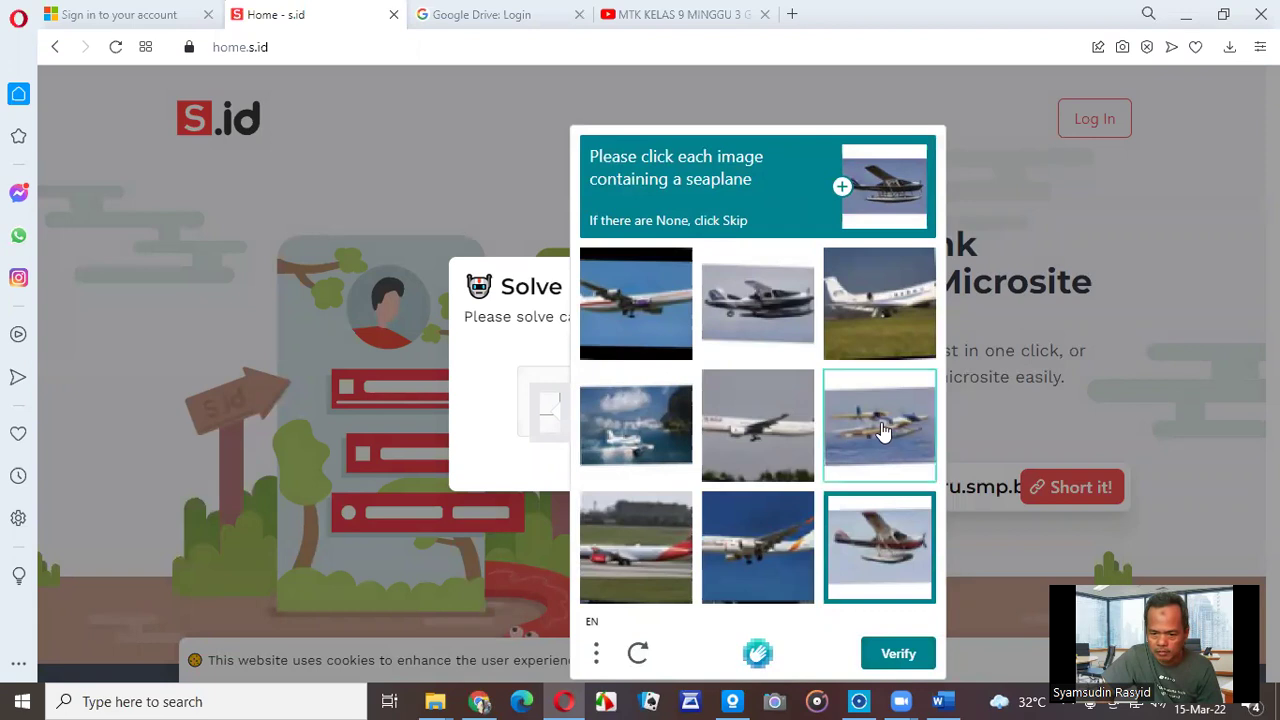
left_click(640, 447)
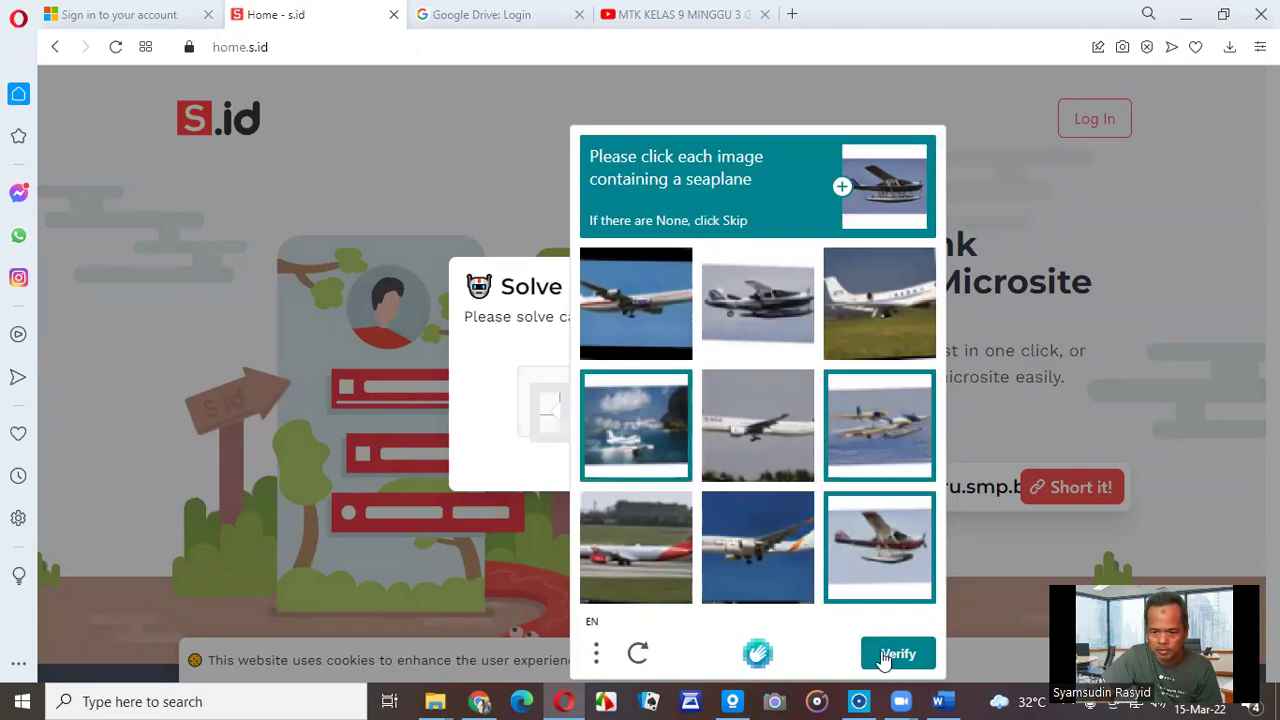
left_click(758, 326)
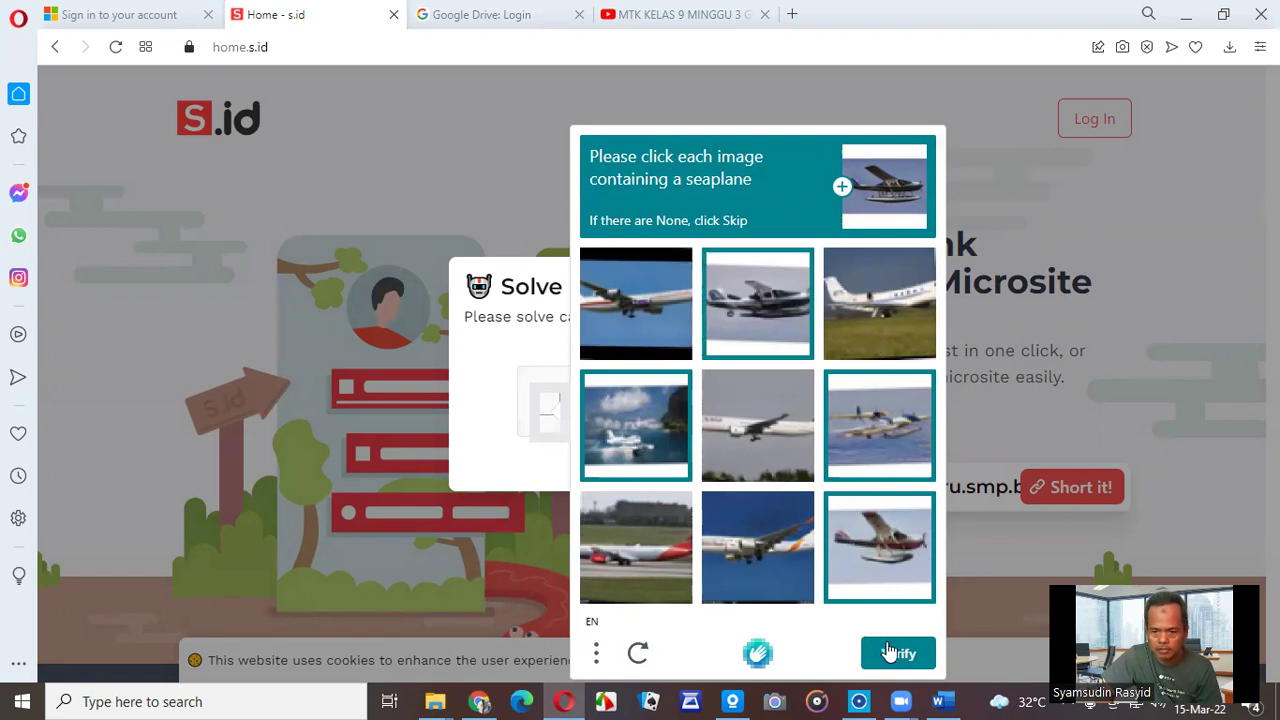
left_click(889, 651)
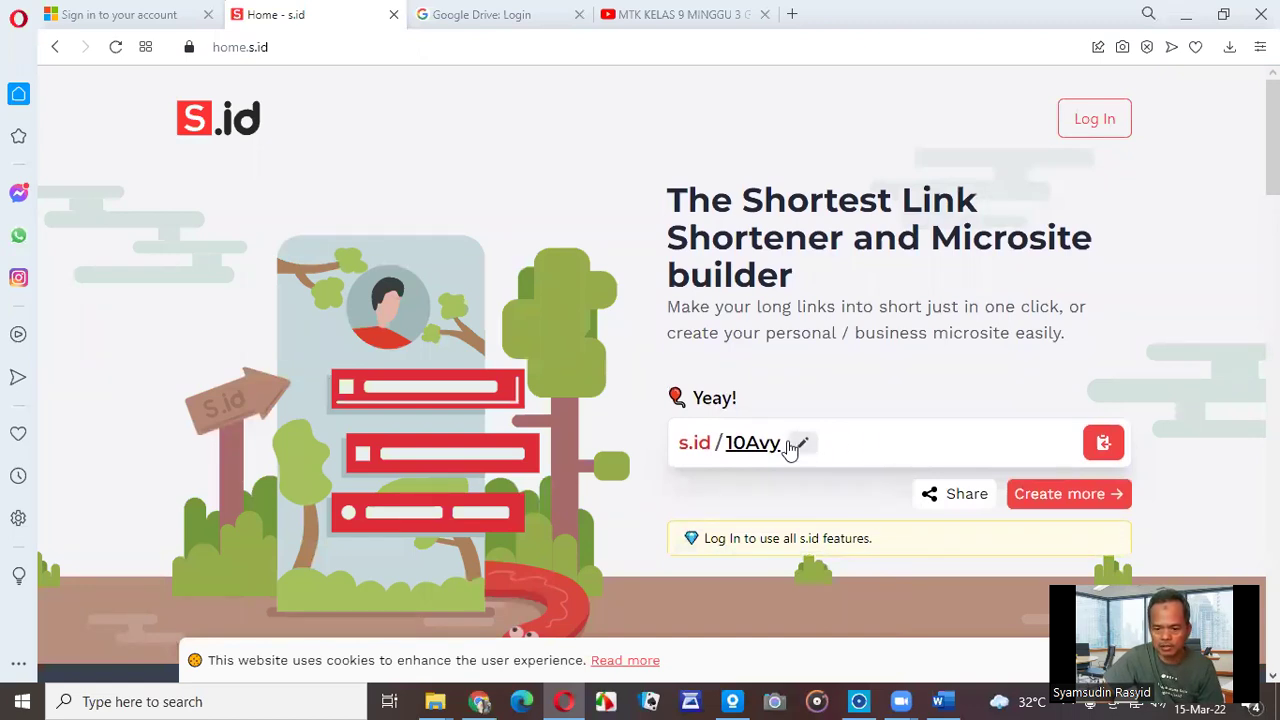
Copy the short link s.id/10Avy and paste it under the long URL in Word.
left_click_drag(682, 443, 763, 443)
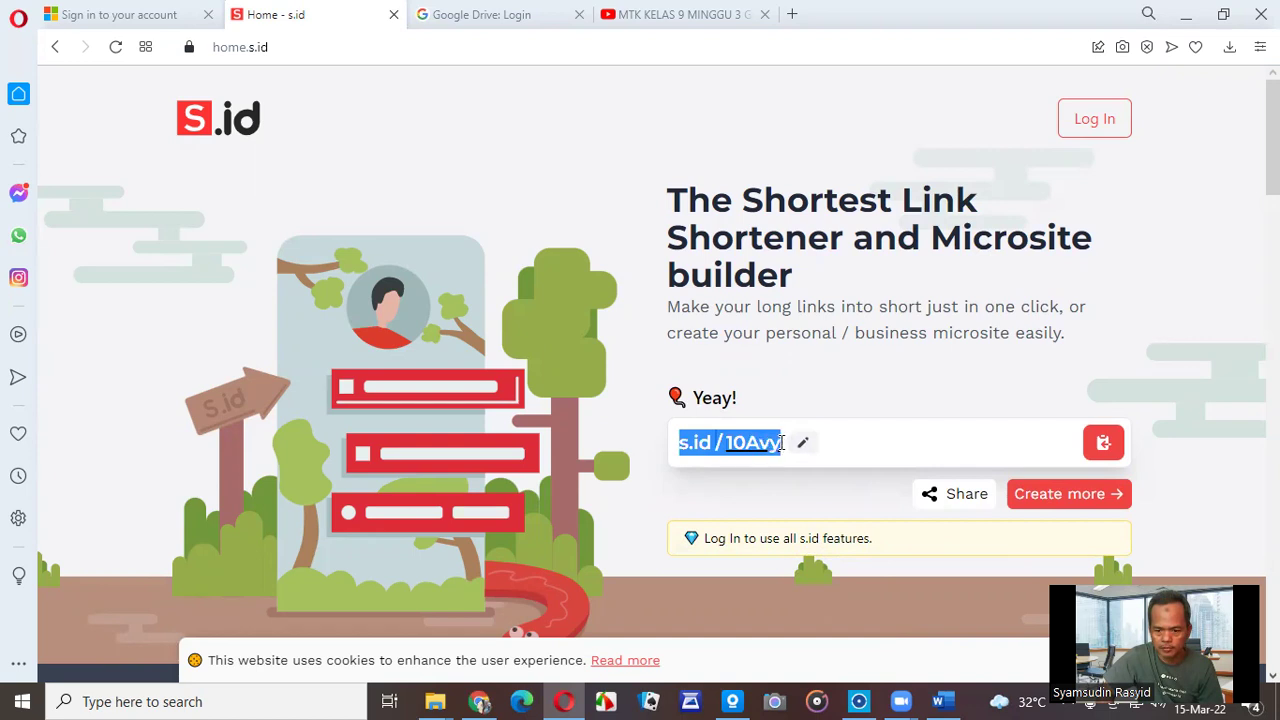
key("ctrl+c")
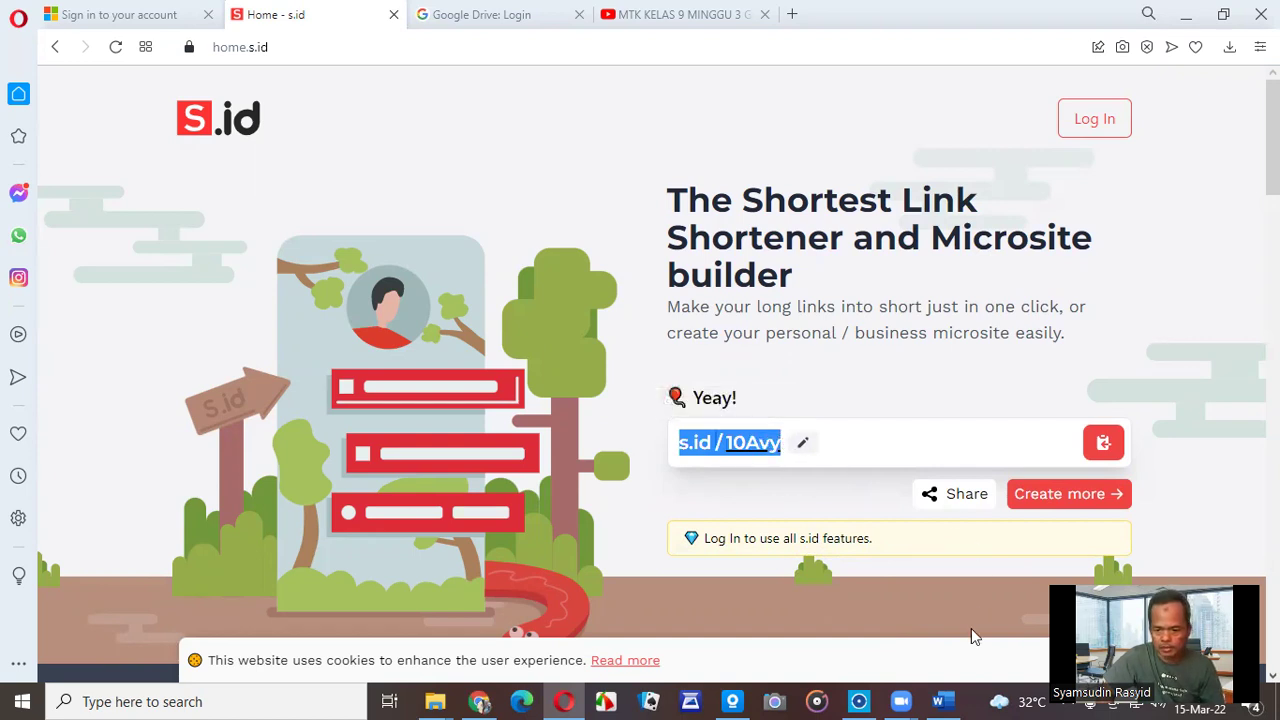
left_click(939, 701)
key("ctrl+v")
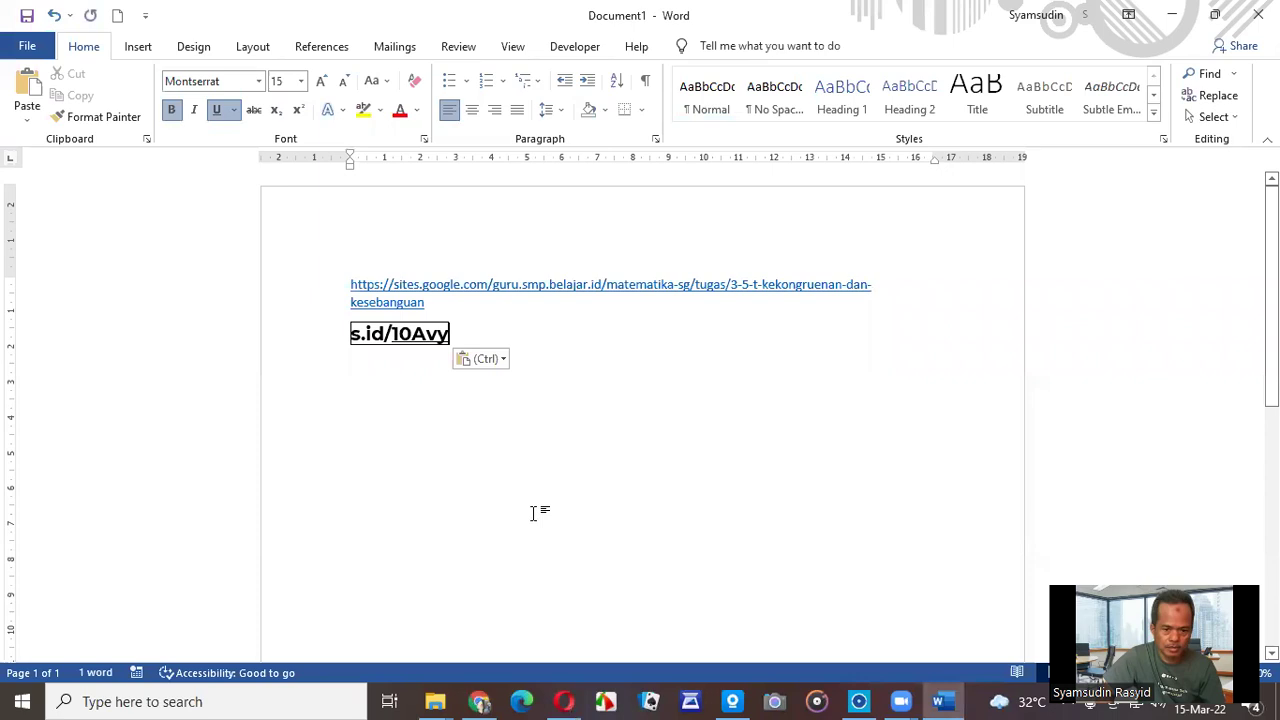